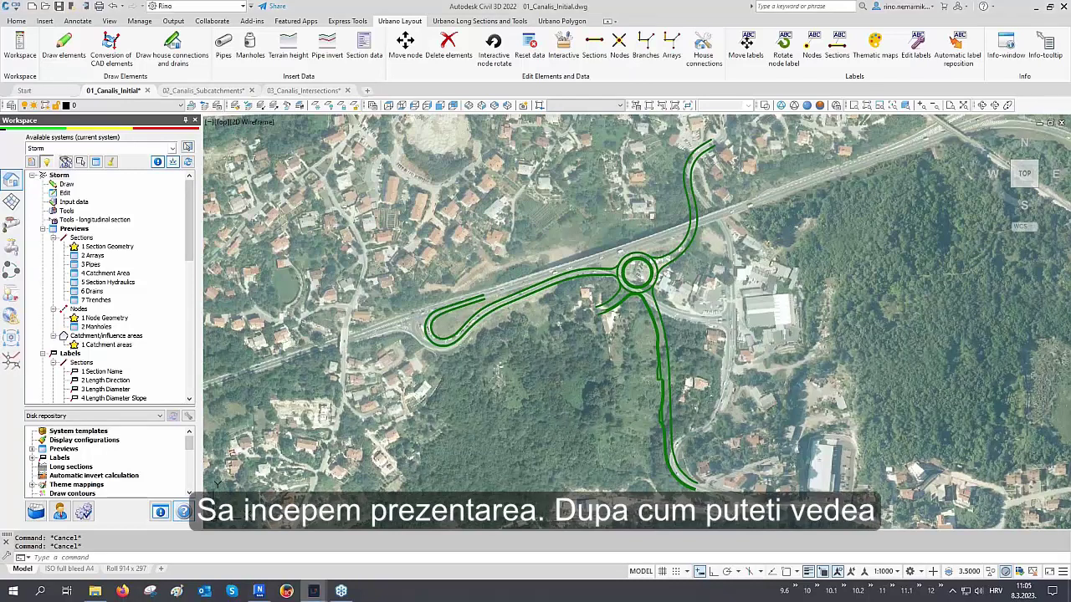
Step: Examine the road layout around the roundabout and the existing T intersection on the aerial image
scroll(701, 264, "up", 2)
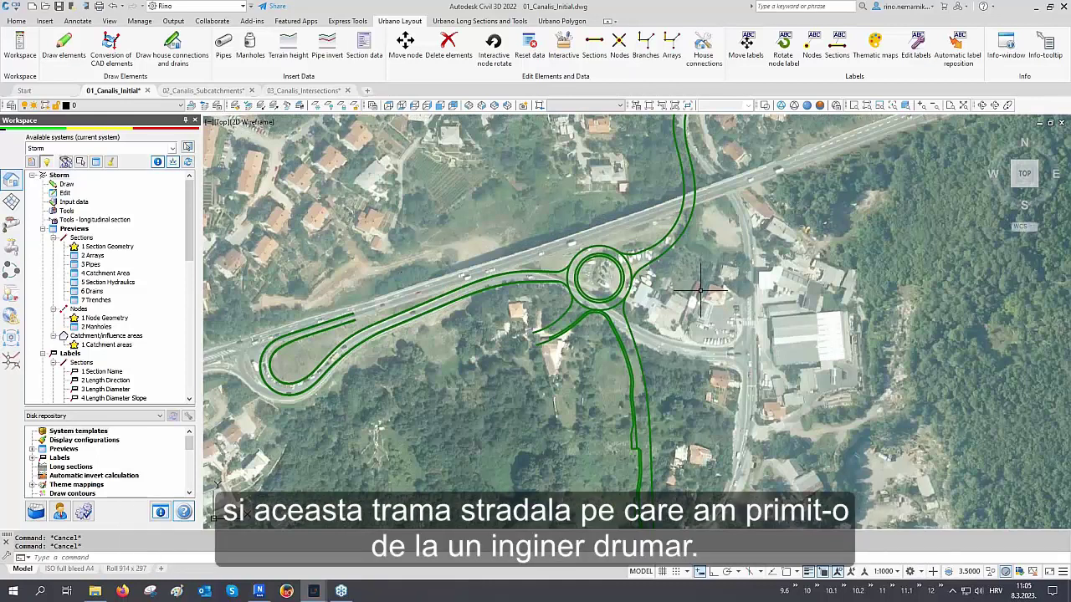
middle_click_drag(700, 288, 692, 280)
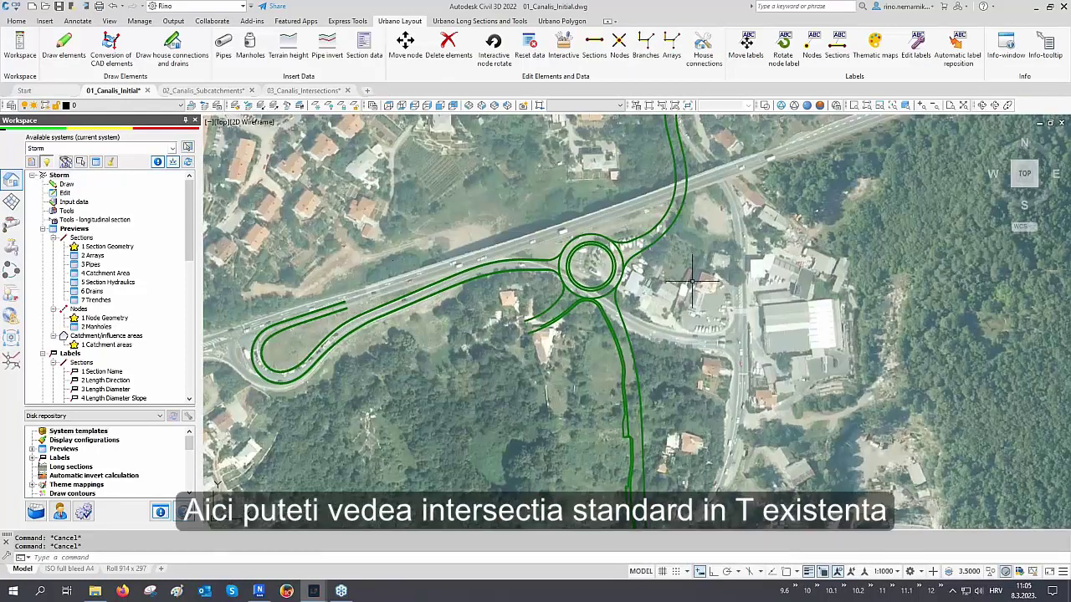
scroll(733, 338, "up", 3)
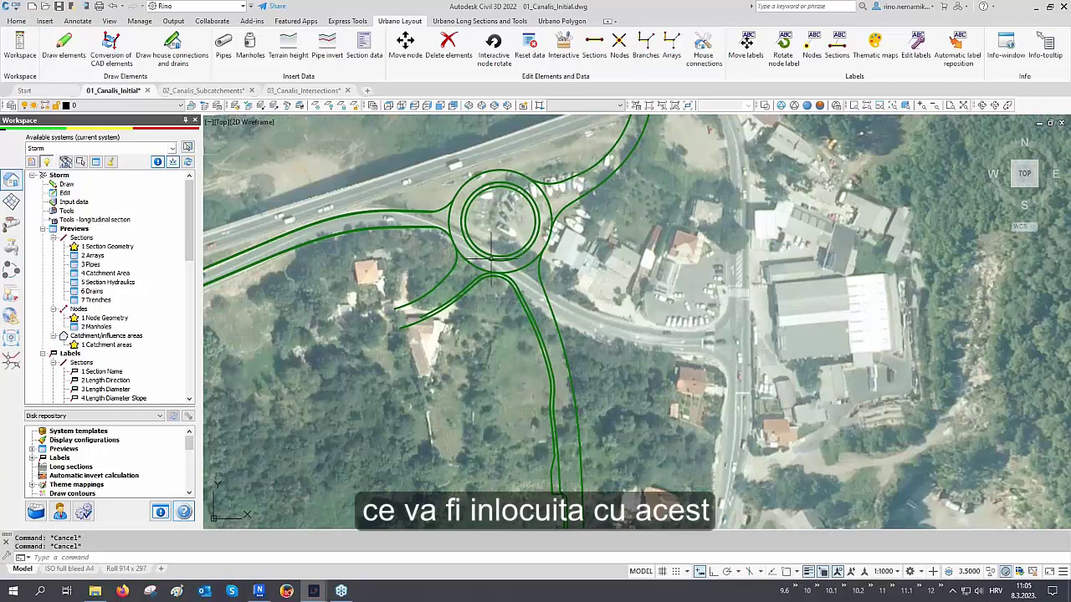
middle_click_drag(507, 251, 590, 349)
scroll(542, 343, "down", 2)
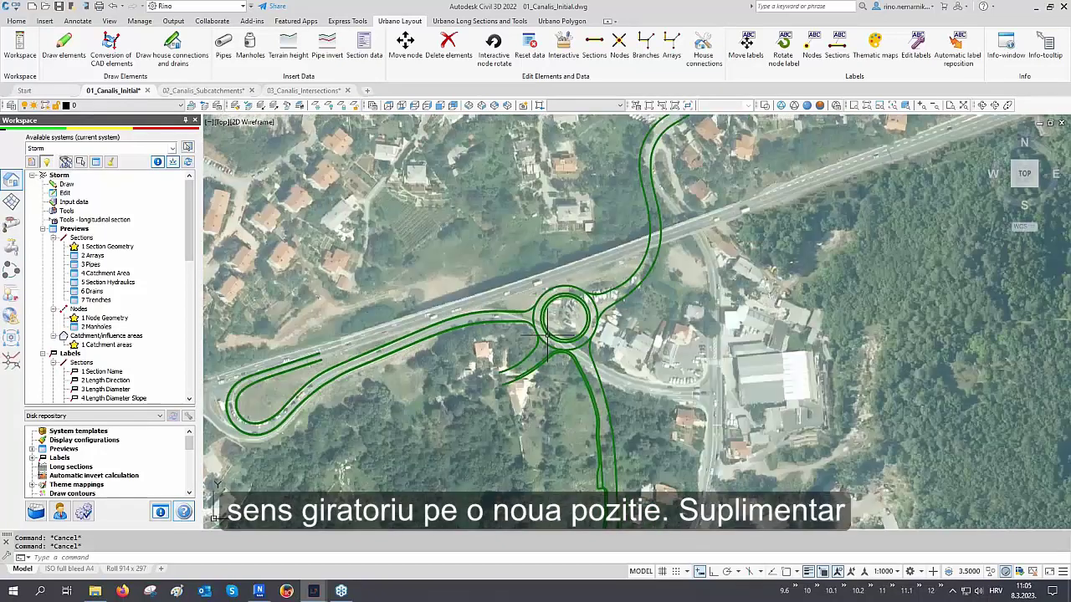
scroll(546, 335, "down", 2)
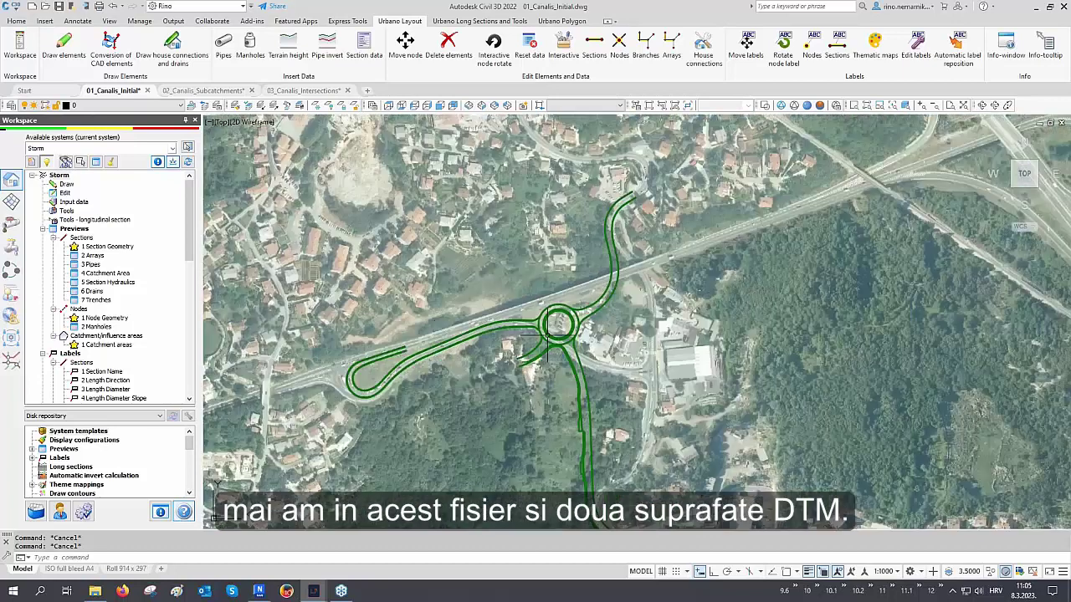
Step: Restore the 01 Existing ground layer state and show the terrain model in the SE Isometric view
left_click(218, 107)
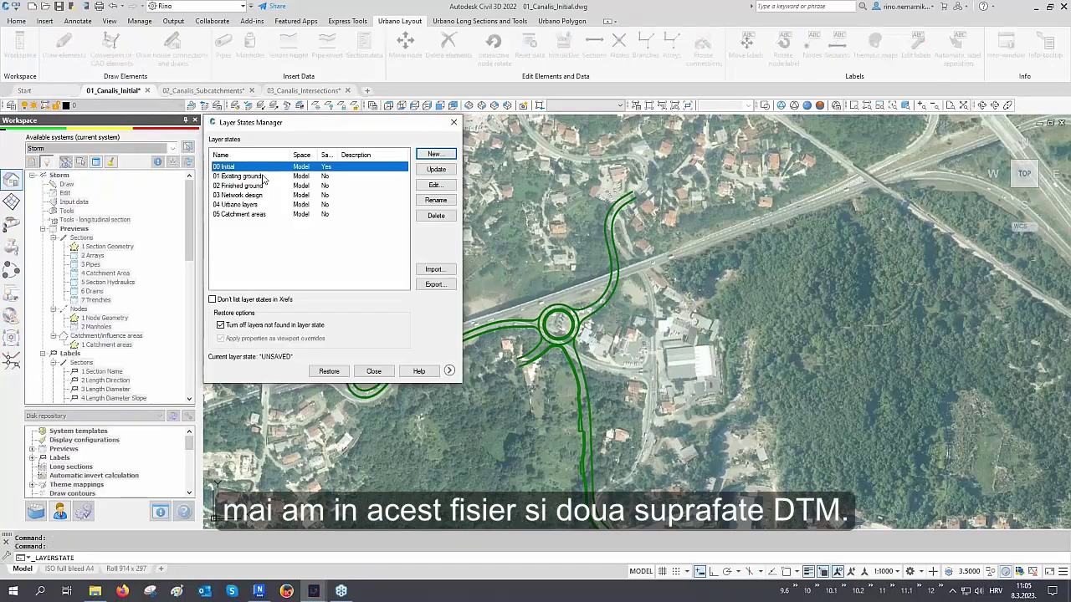
left_click(328, 371)
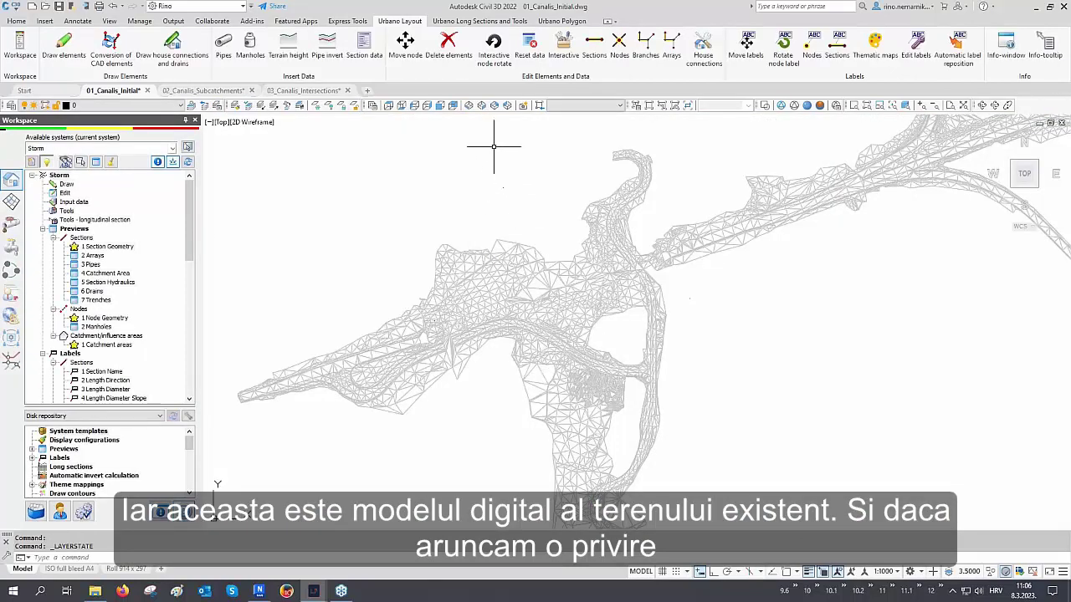
left_click(484, 107)
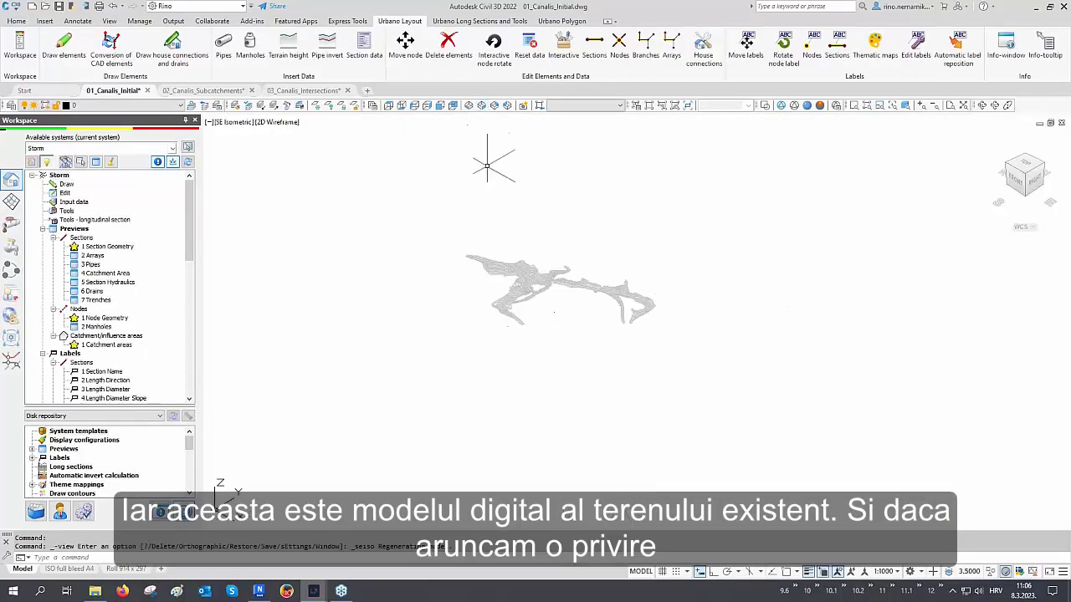
scroll(528, 281, "up", 2)
Step: Inspect the existing ground TIN surface's properties and the workspace's terrain surfaces section, leaving the surface deselected
left_click(528, 281)
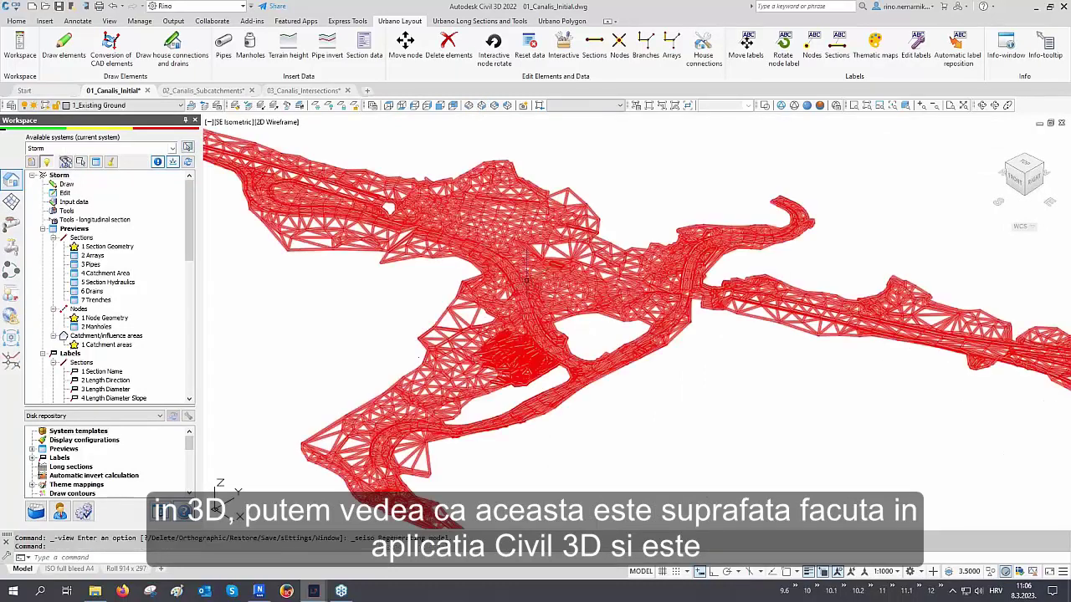
key("ctrl+1")
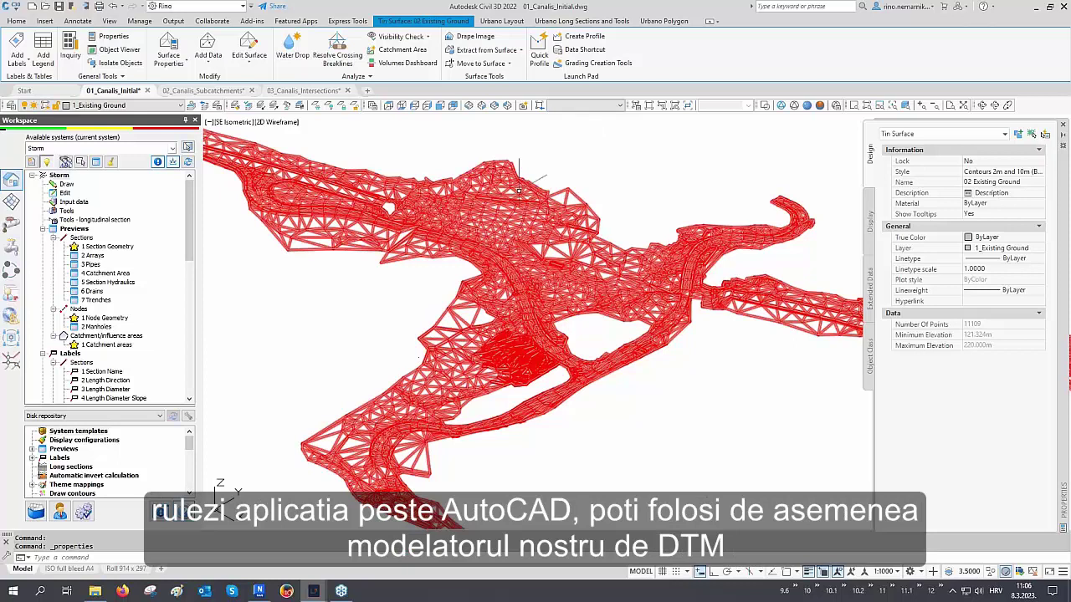
left_click(12, 201)
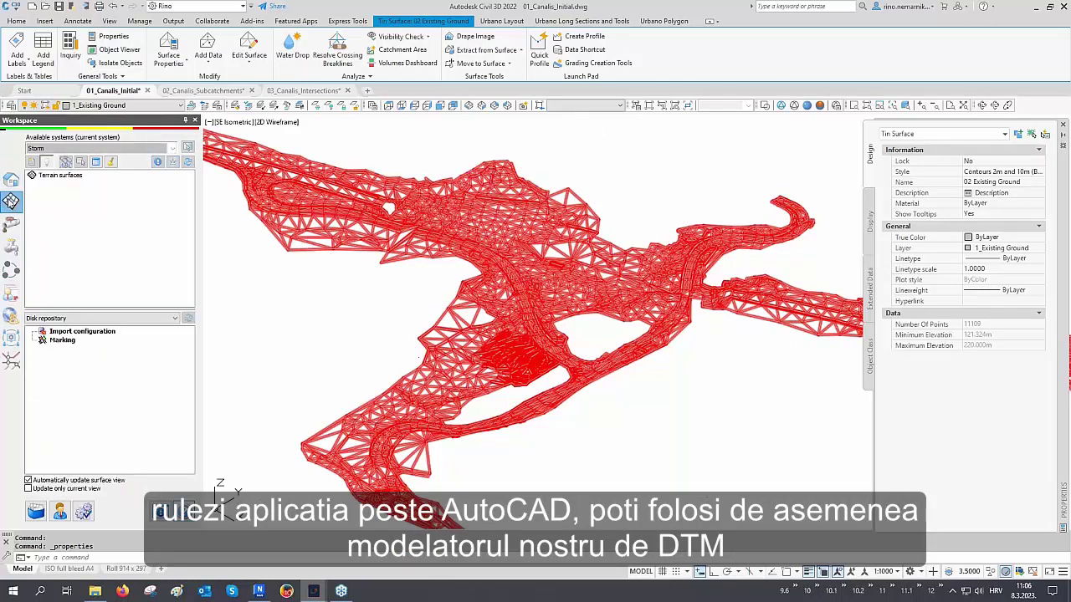
left_click(11, 180)
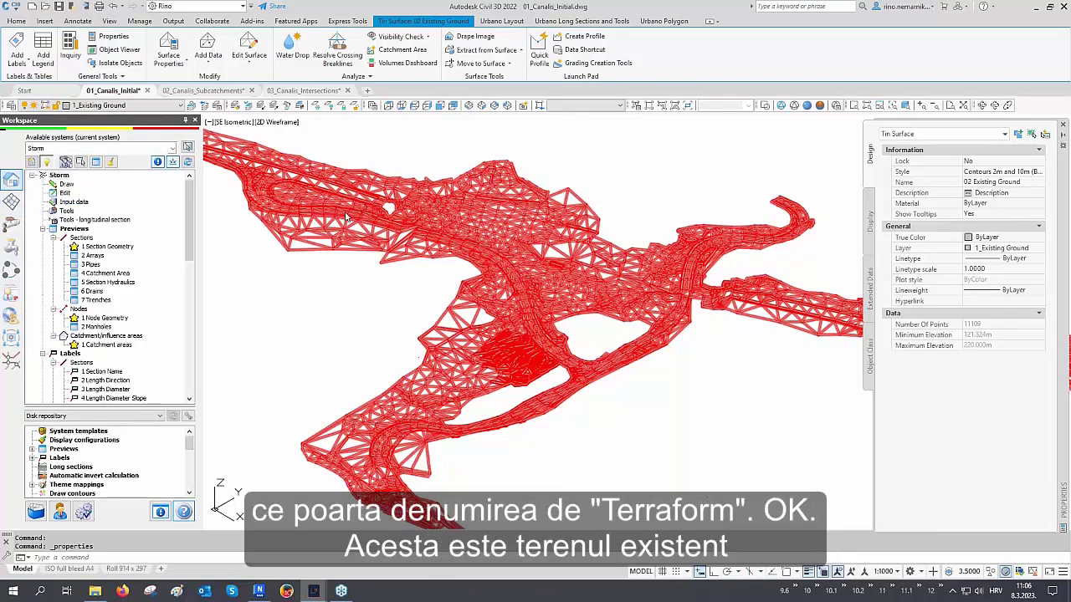
left_click(1063, 125)
key("Escape")
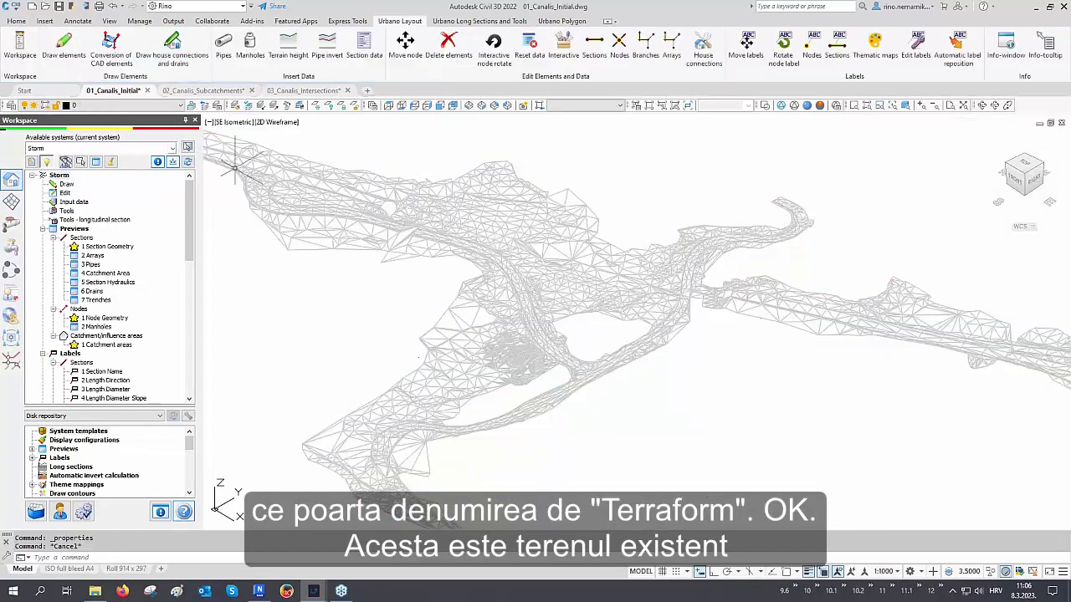
Step: Restore the 02 Finished ground layer state to examine the designed road surface in 3D, and return to the Top view
left_click(217, 106)
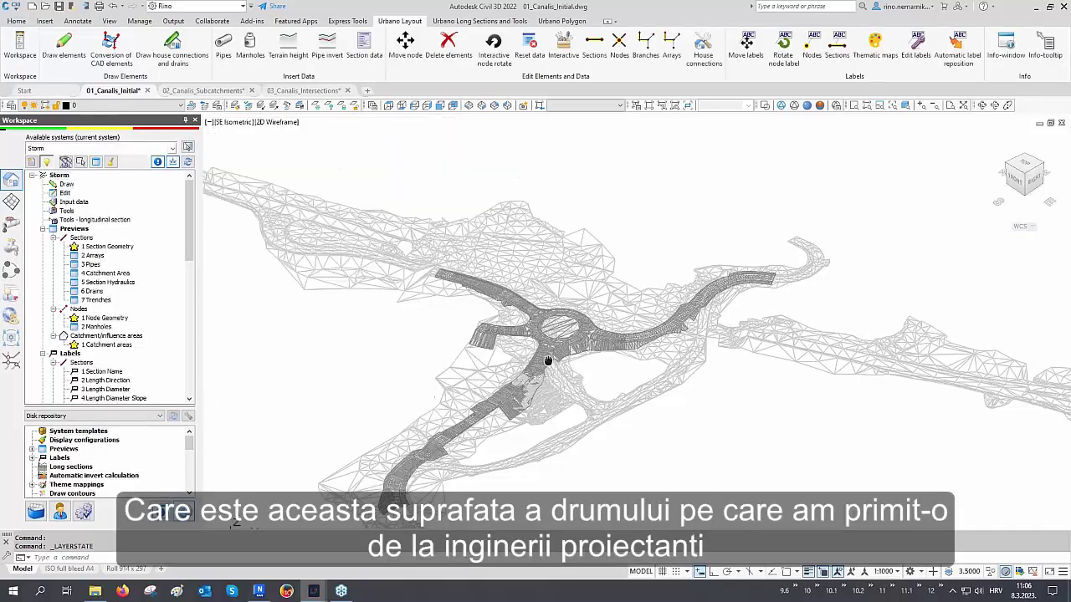
scroll(585, 335, "up", 3)
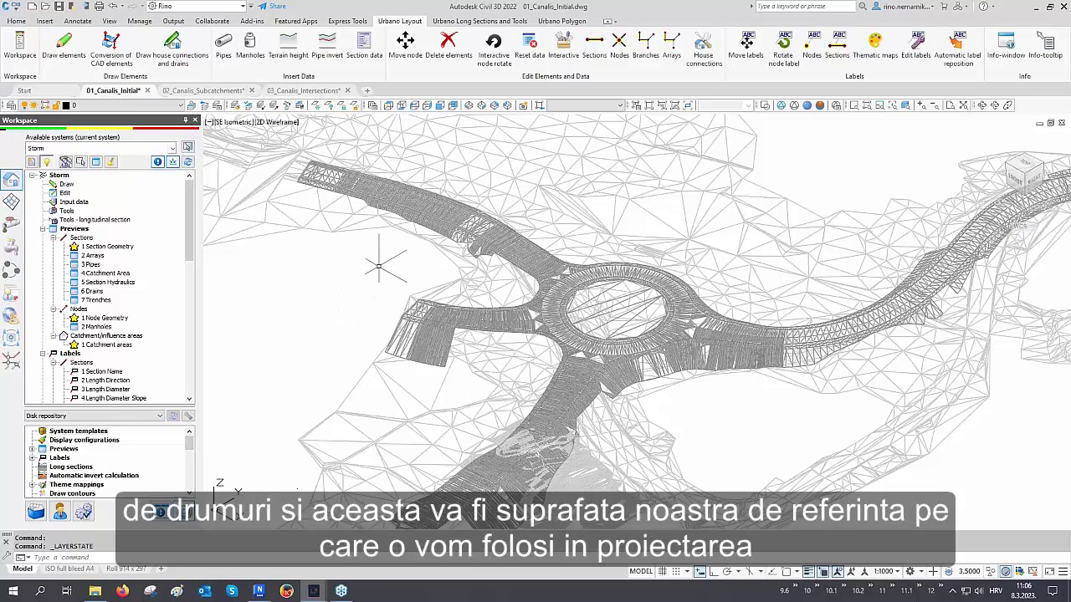
left_click(390, 104)
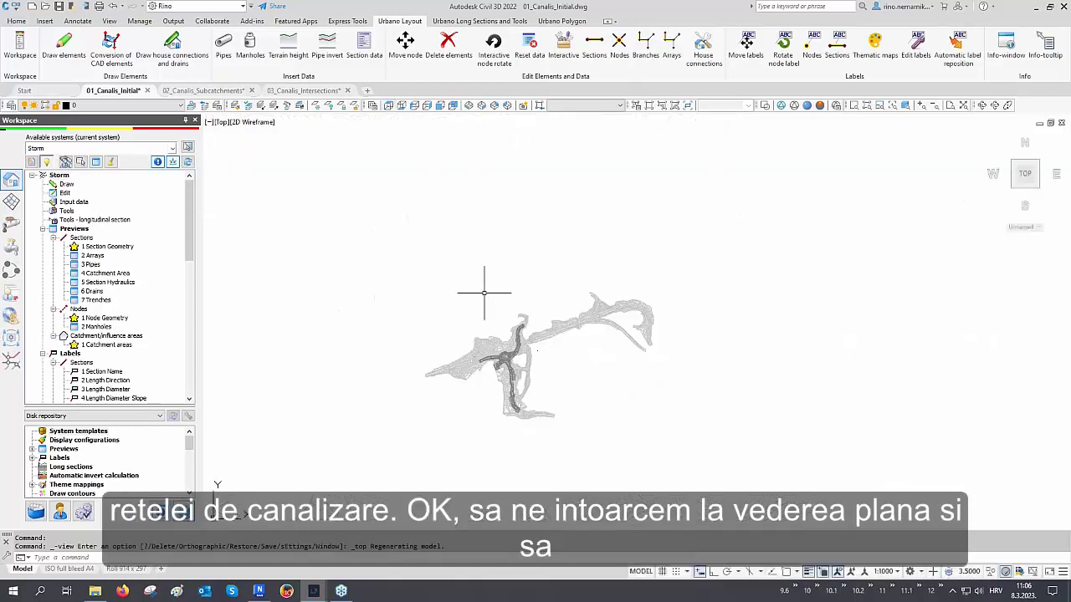
scroll(490, 376, "up", 5)
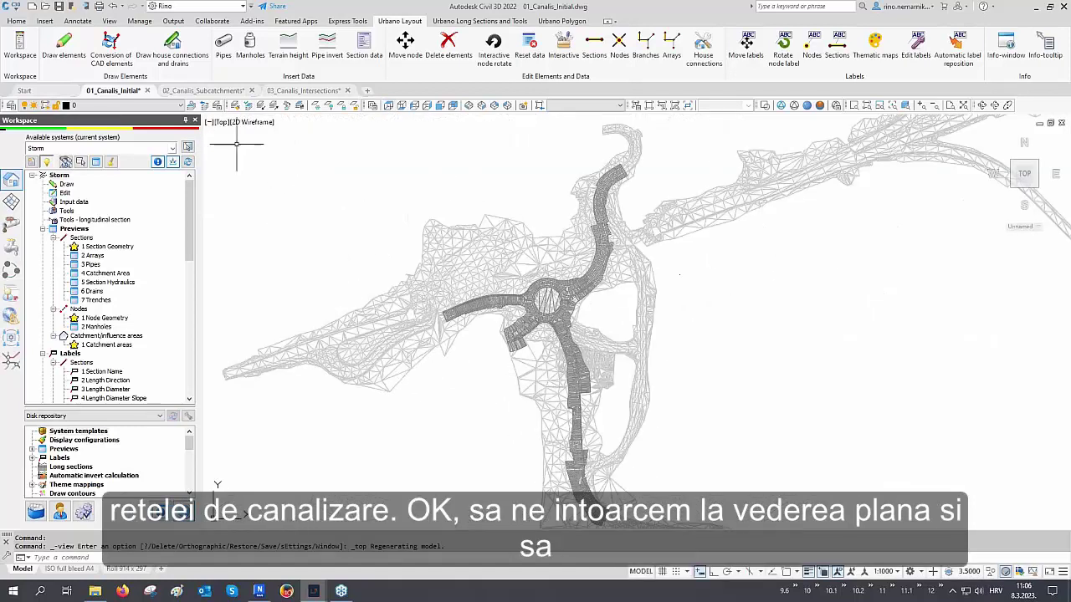
Step: Restore the 03 Network design layer state
left_click(216, 104)
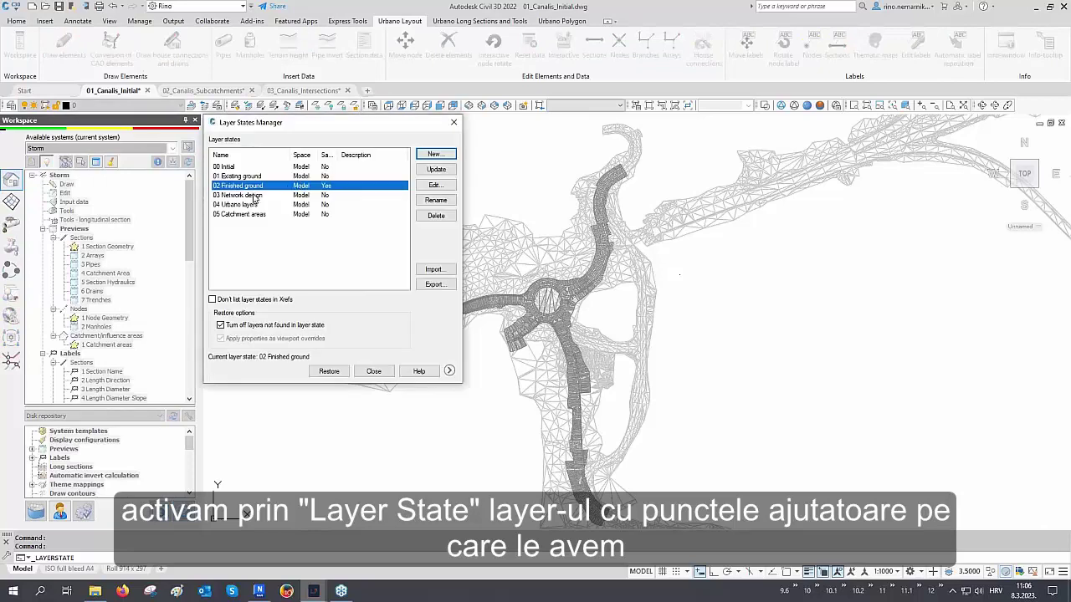
left_click(256, 195)
left_click(328, 371)
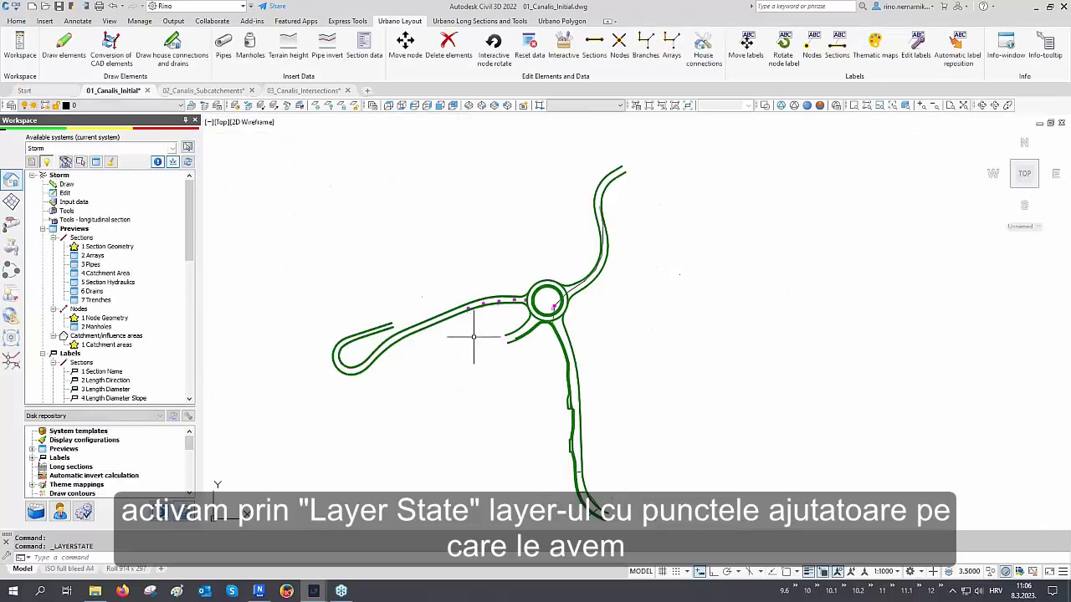
Step: Select the polyline running through the roundabout and all similar ones, inspect their properties, and clear the selection
scroll(477, 328, "up", 3)
scroll(477, 329, "up", 2)
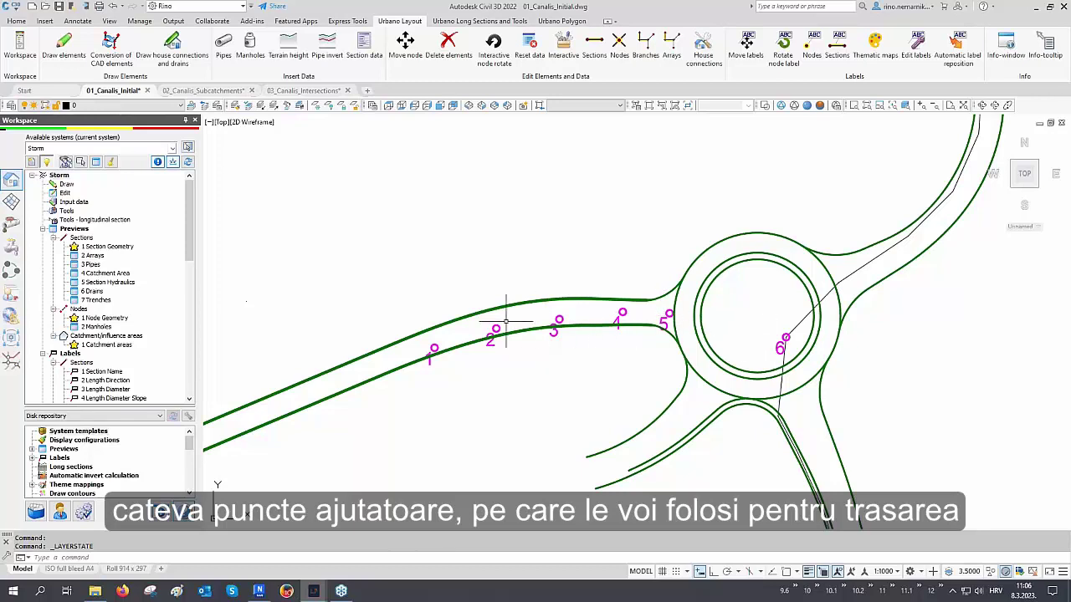
left_click(844, 290)
left_click(853, 265)
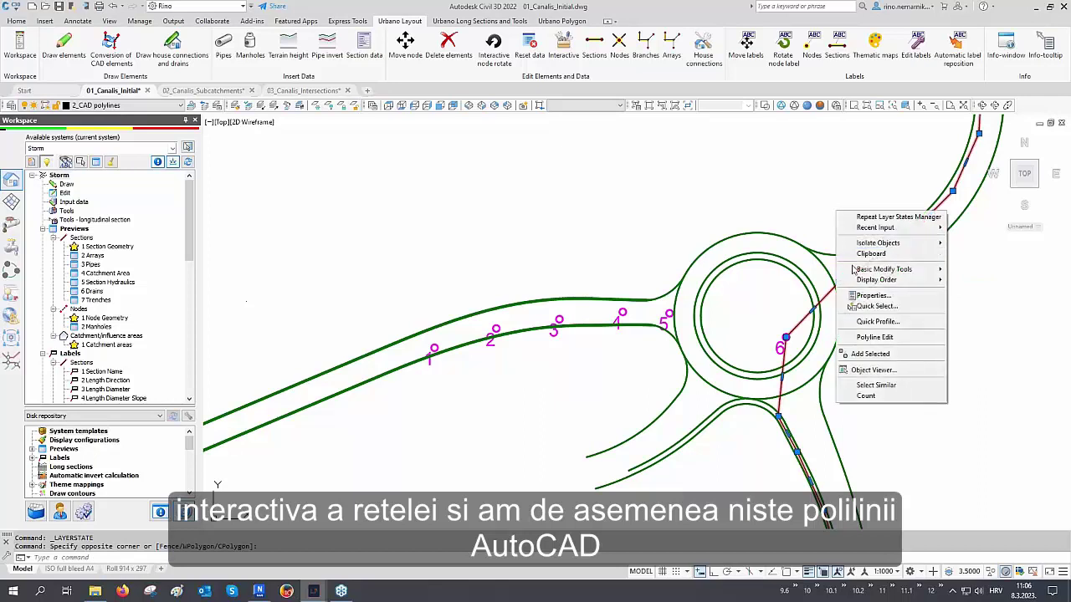
right_click(837, 213)
left_click(862, 386)
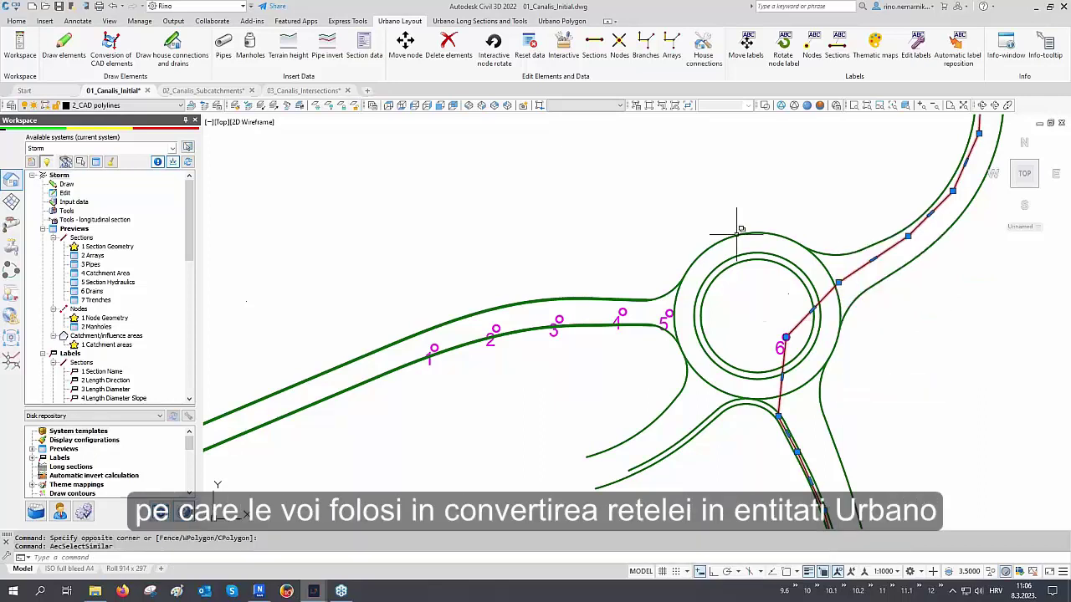
key("ctrl+1")
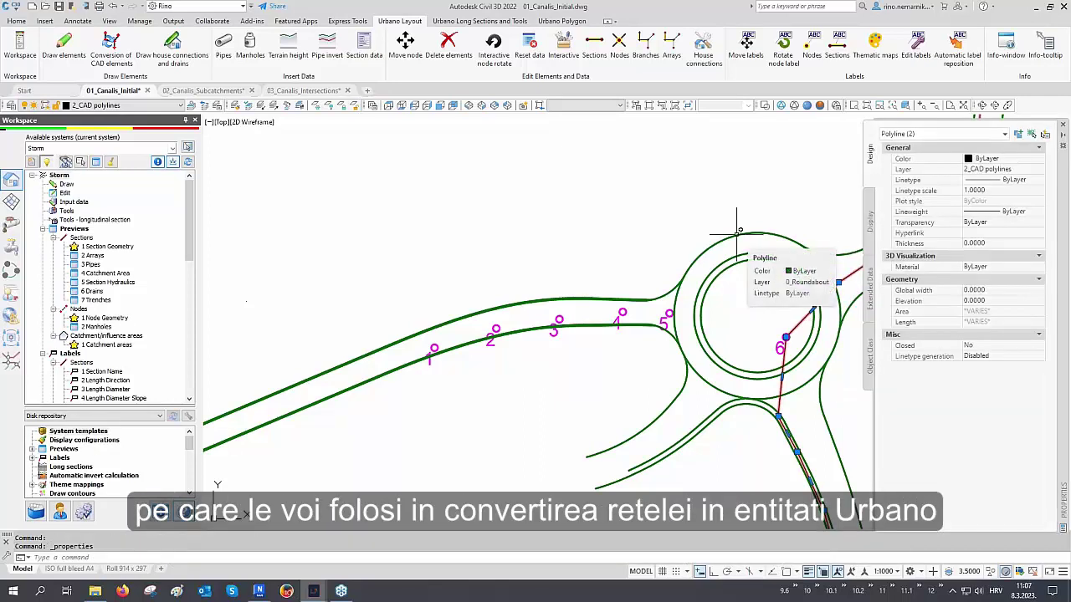
left_click(1062, 124)
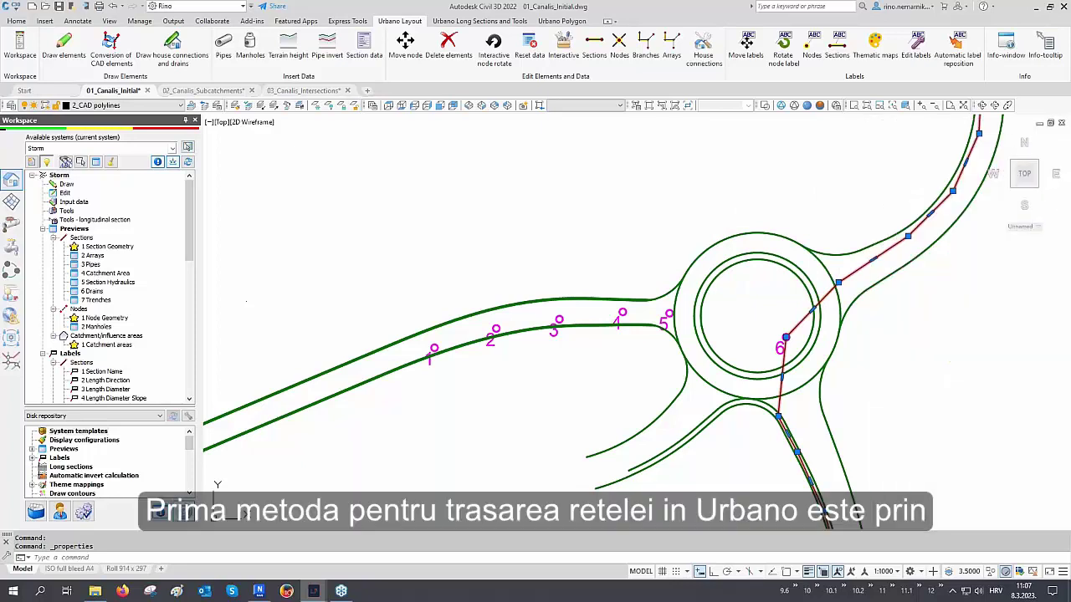
key("Escape")
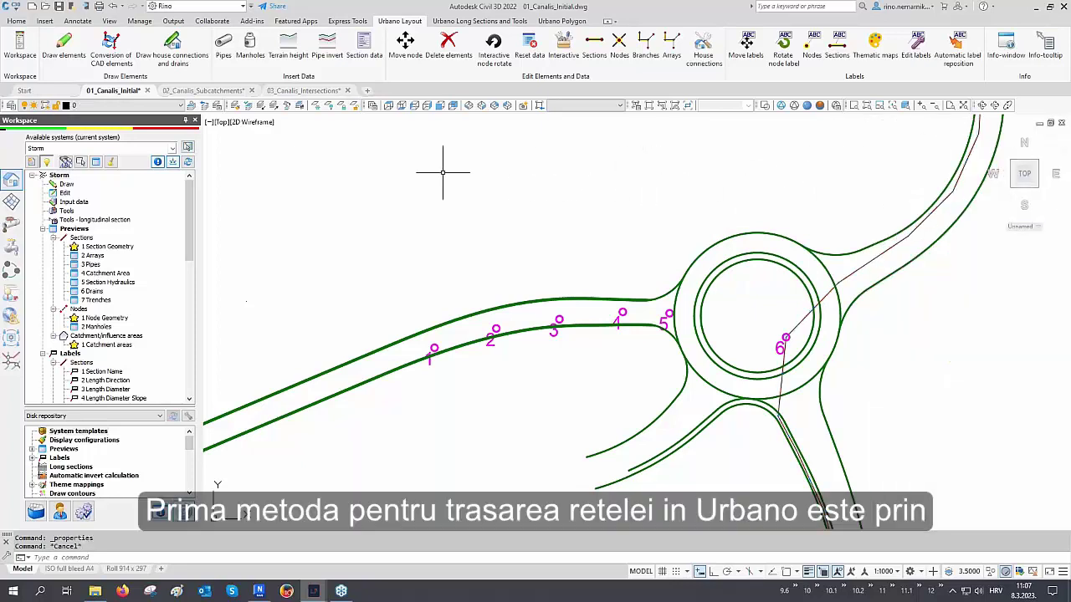
Step: Open the settings for drawing network elements and review the surface name, constant invert depth, pipe group and pipe
left_click(72, 57)
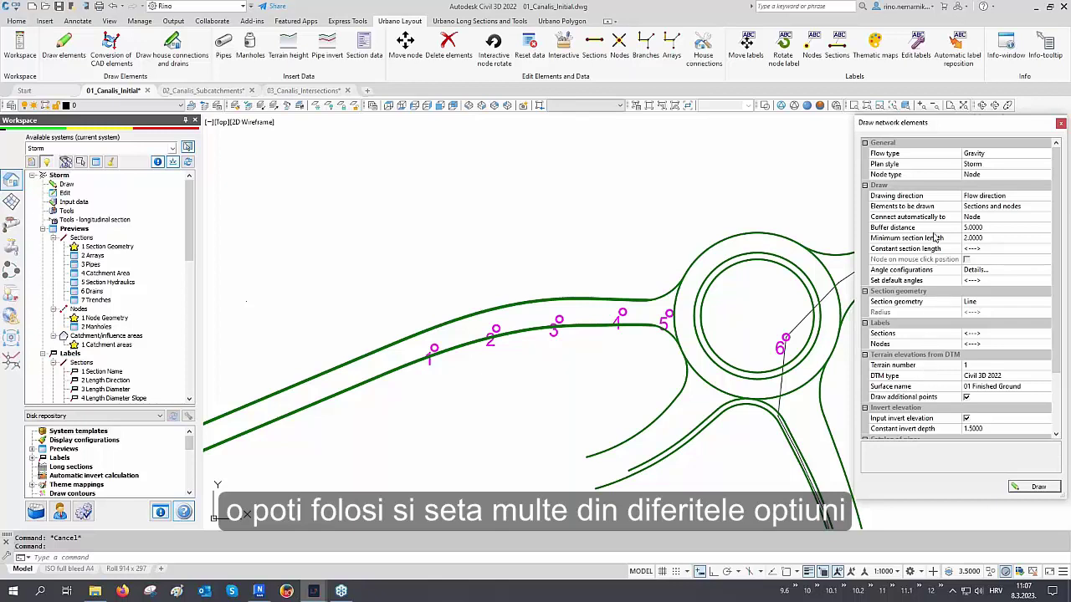
scroll(935, 238, "down", 3)
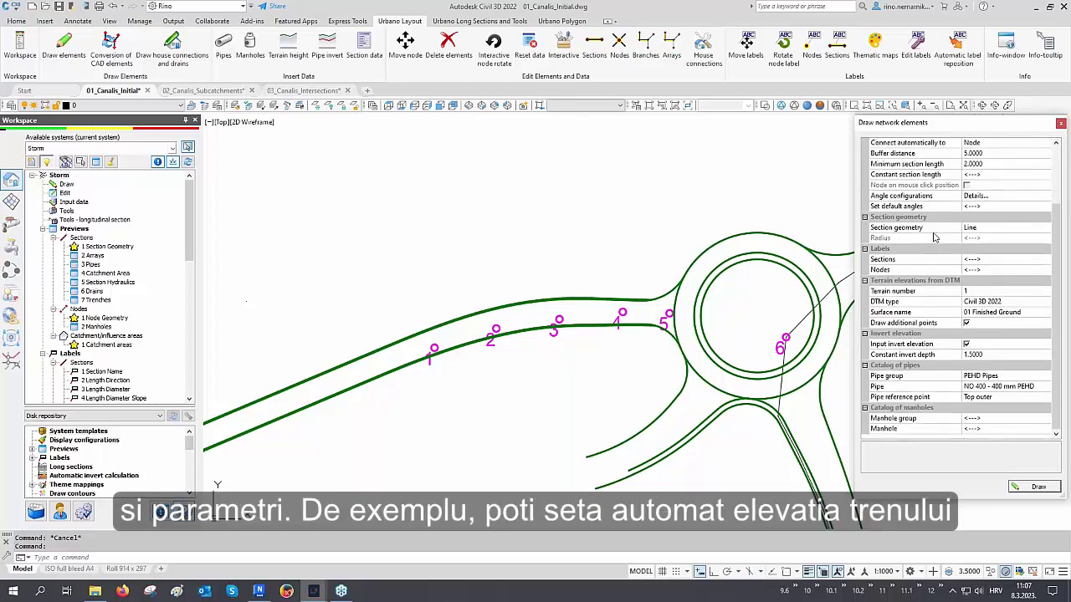
left_click(897, 313)
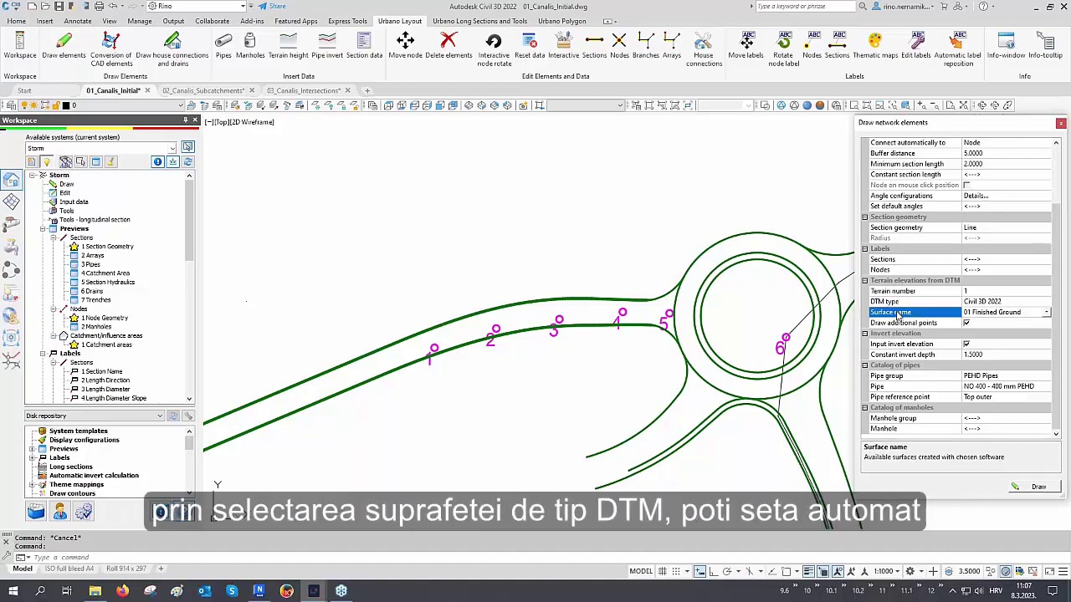
left_click(891, 356)
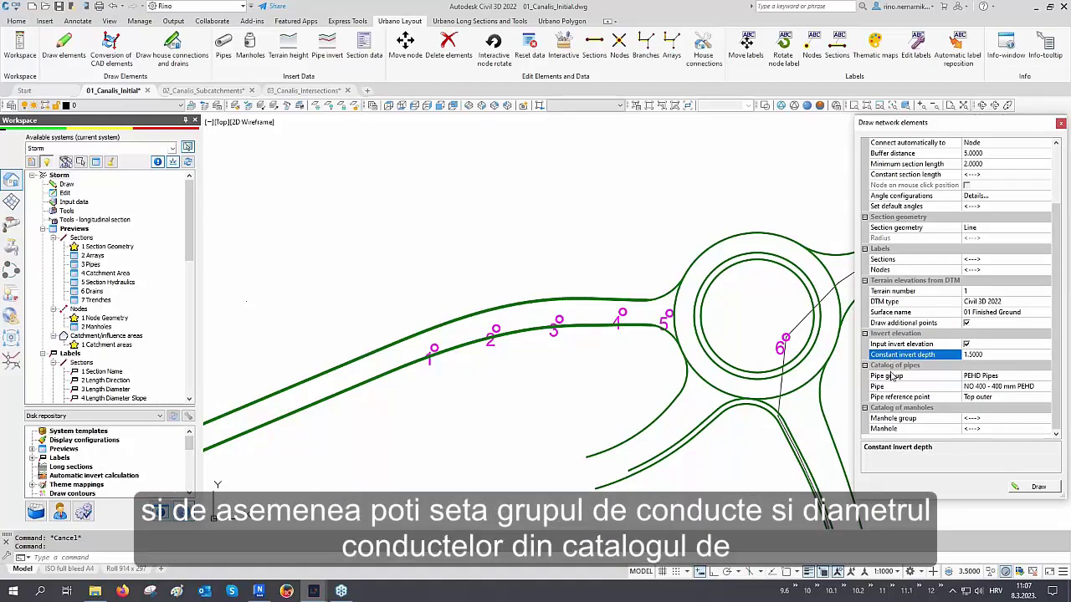
left_click(893, 377)
left_click(892, 388)
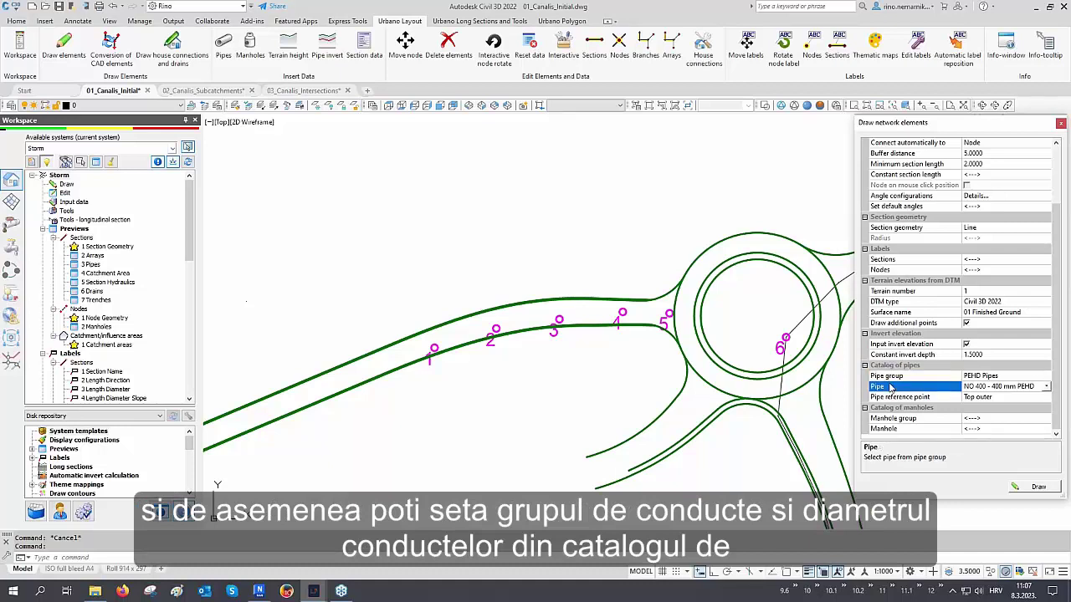
Step: Start drawing the storm network with object snap on, placing nodes at the centres of help circles 1, 2 and 3
left_click(1034, 488)
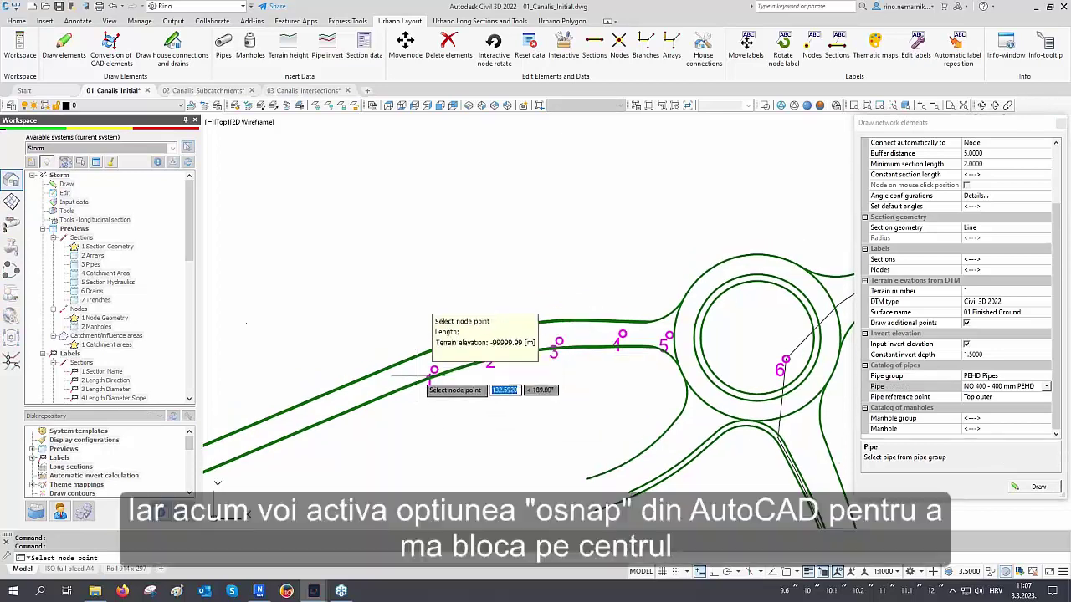
scroll(419, 374, "up", 3)
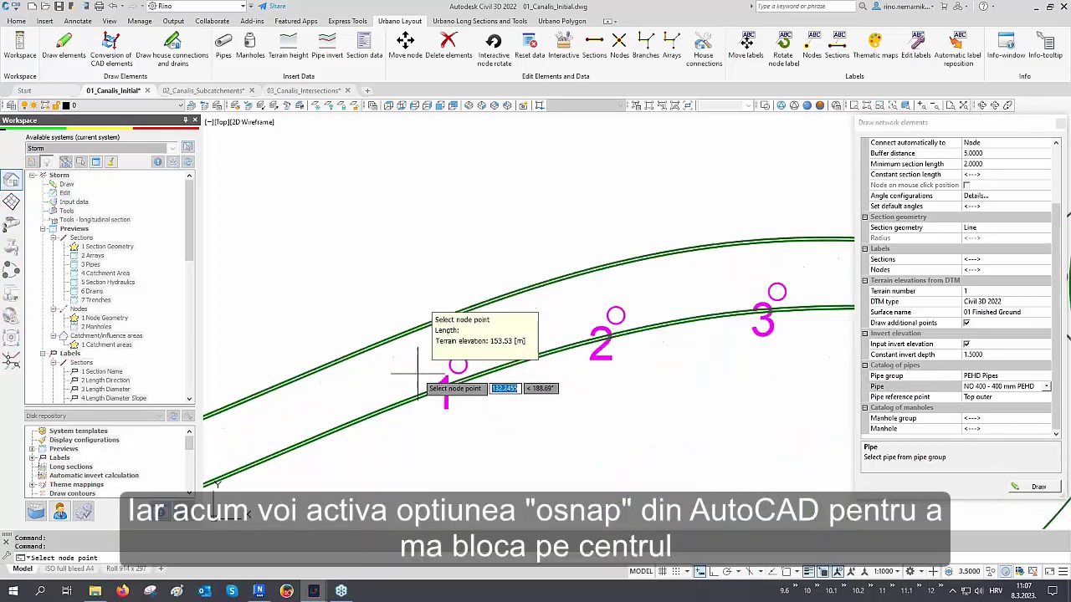
key("F3")
left_click(458, 365)
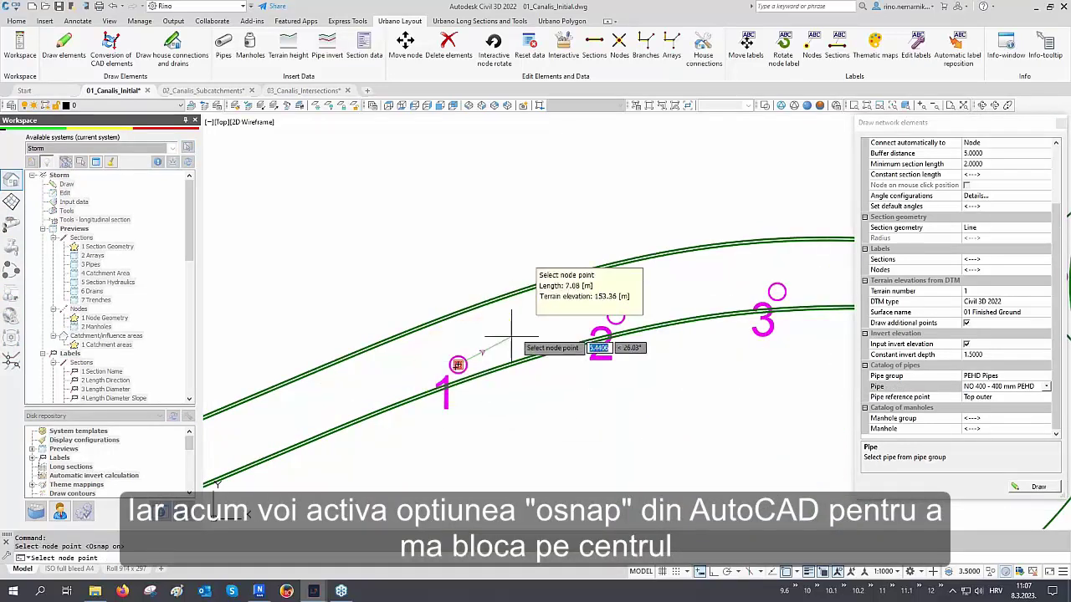
left_click(615, 315)
middle_click_drag(614, 316, 380, 345)
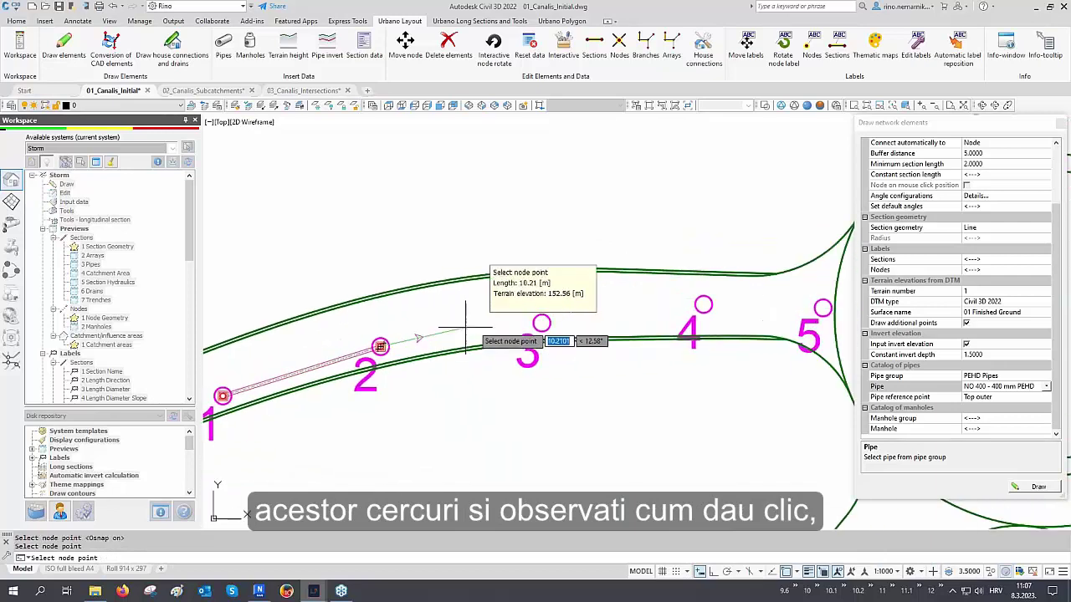
left_click(542, 321)
middle_click_drag(612, 319, 476, 336)
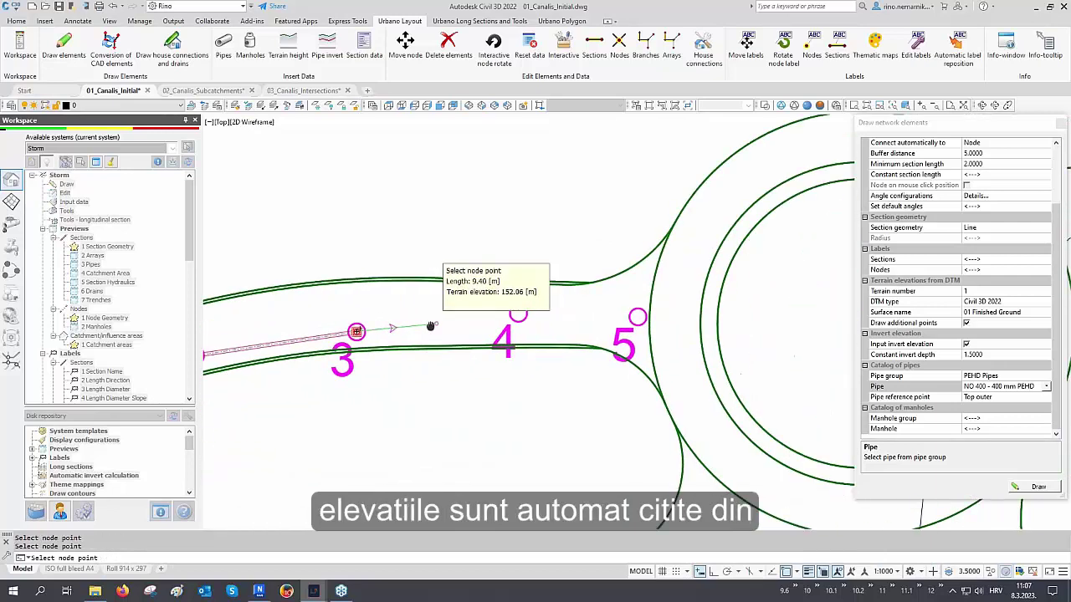
Step: Continue the network through the centres of help circles 4, 5 and 6, finish drawing and close the drawing settings
left_click(506, 314)
middle_click_drag(564, 318, 507, 322)
left_click(507, 321)
middle_click_drag(736, 370, 607, 339)
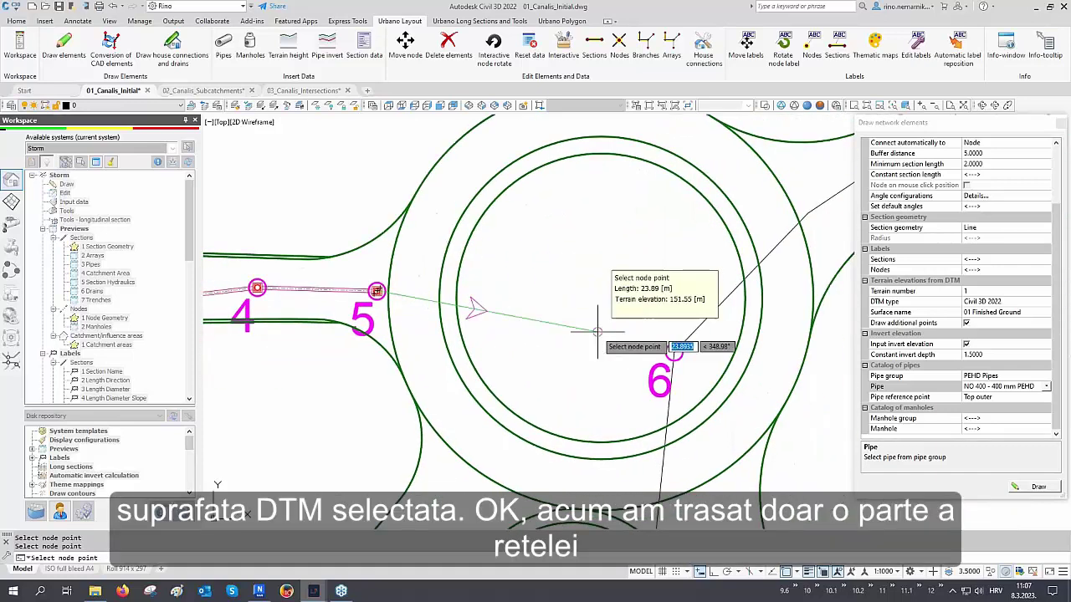
left_click(671, 351)
key("Return")
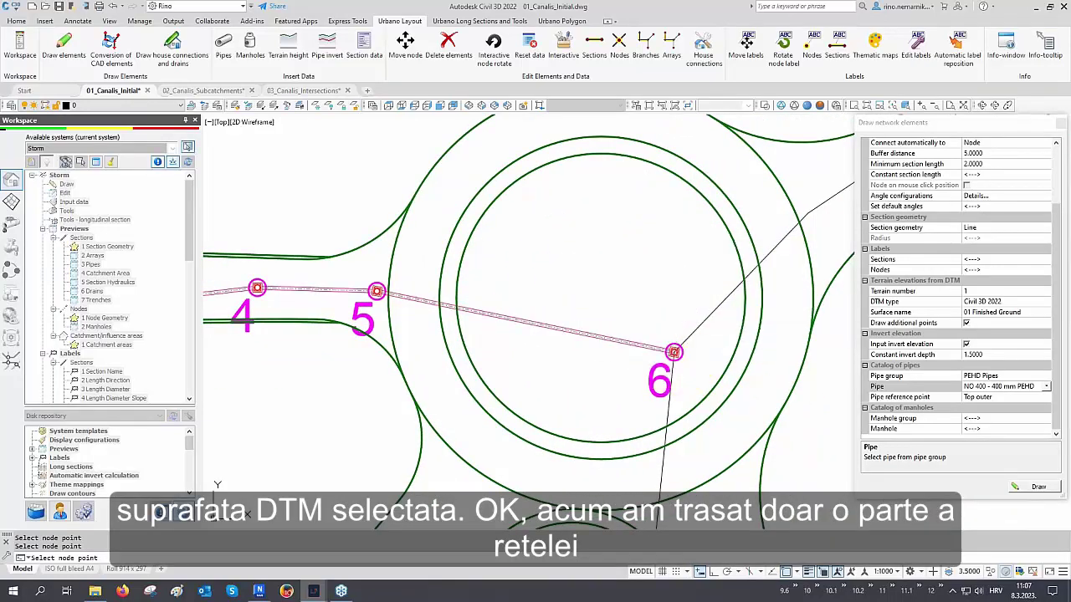
scroll(684, 309, "down", 4)
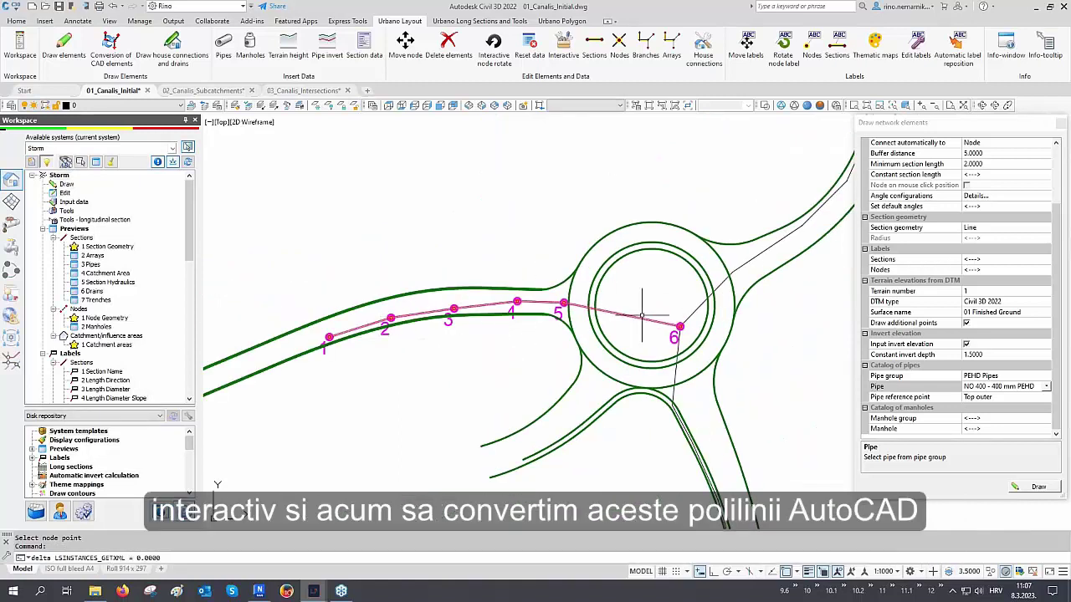
left_click(1061, 124)
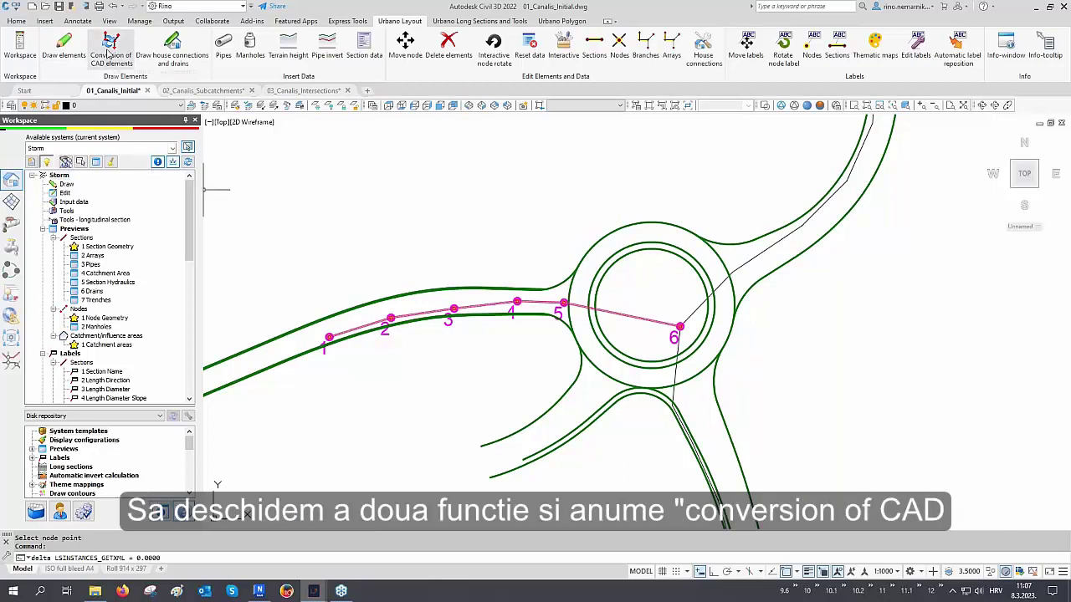
Step: Start the conversion of CAD elements and filter the source layer to 2_CAD polylines by picking the polyline at the roundabout
left_click(107, 54)
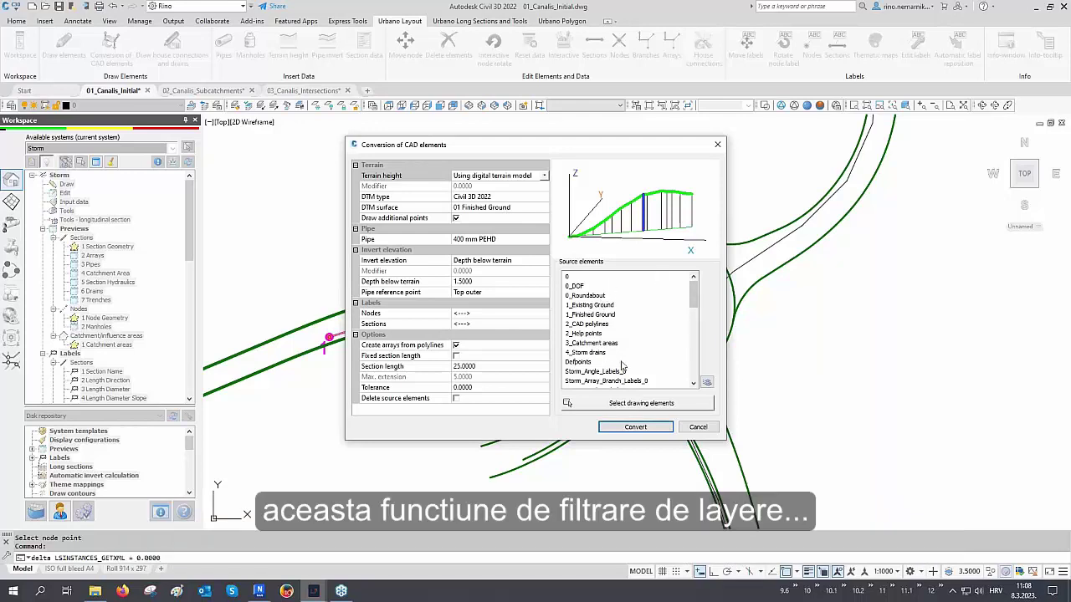
left_click(699, 402)
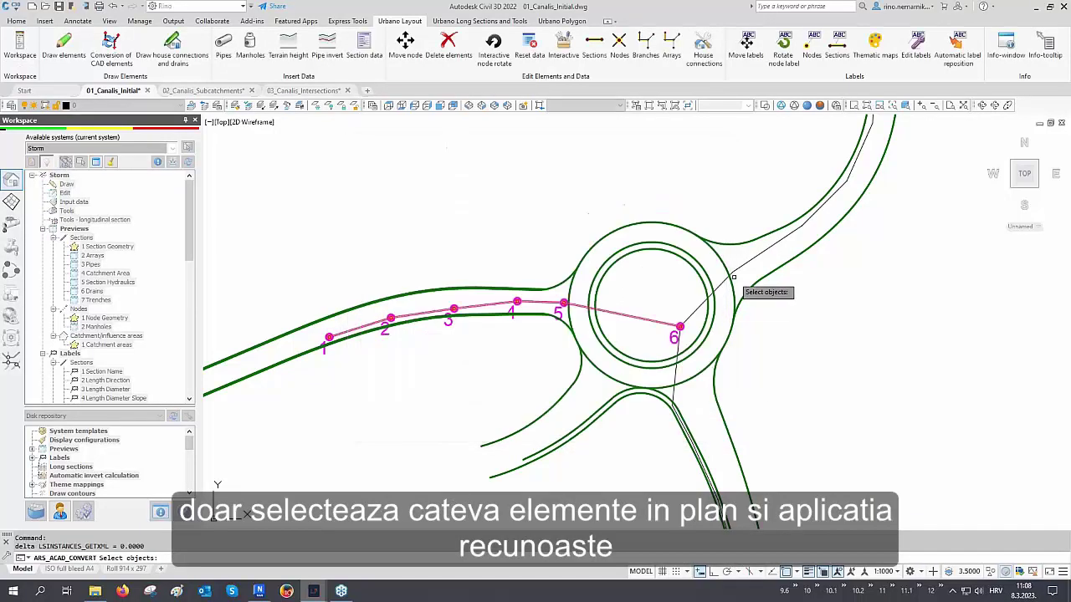
left_click(739, 266)
key("Return")
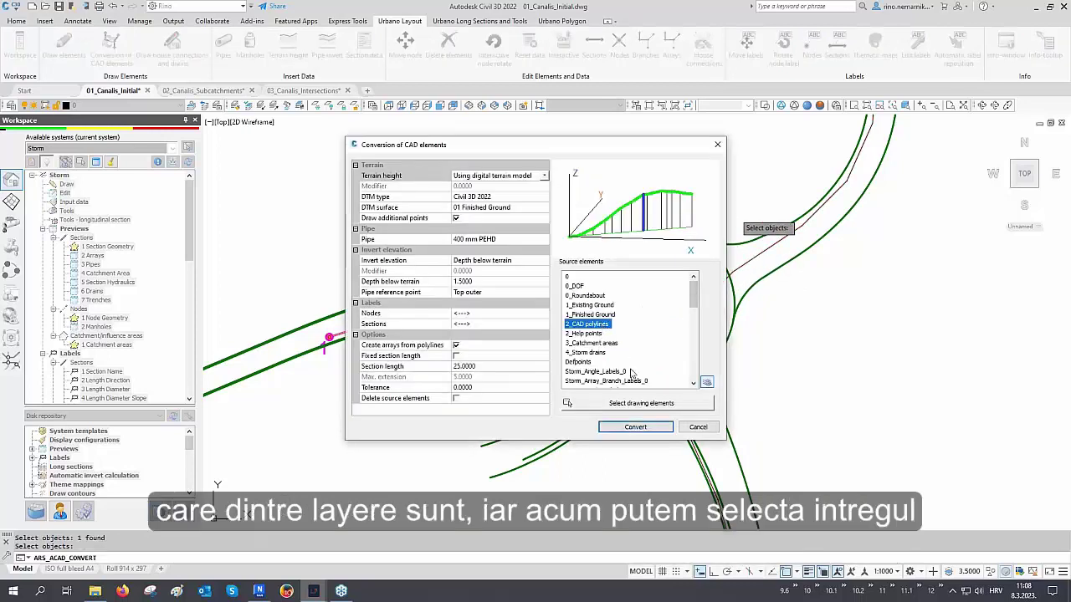
Step: Select the whole drawing so the layer filter picks its CAD polylines, and convert them into storm network sections
left_click(635, 403)
scroll(647, 276, "down", 5)
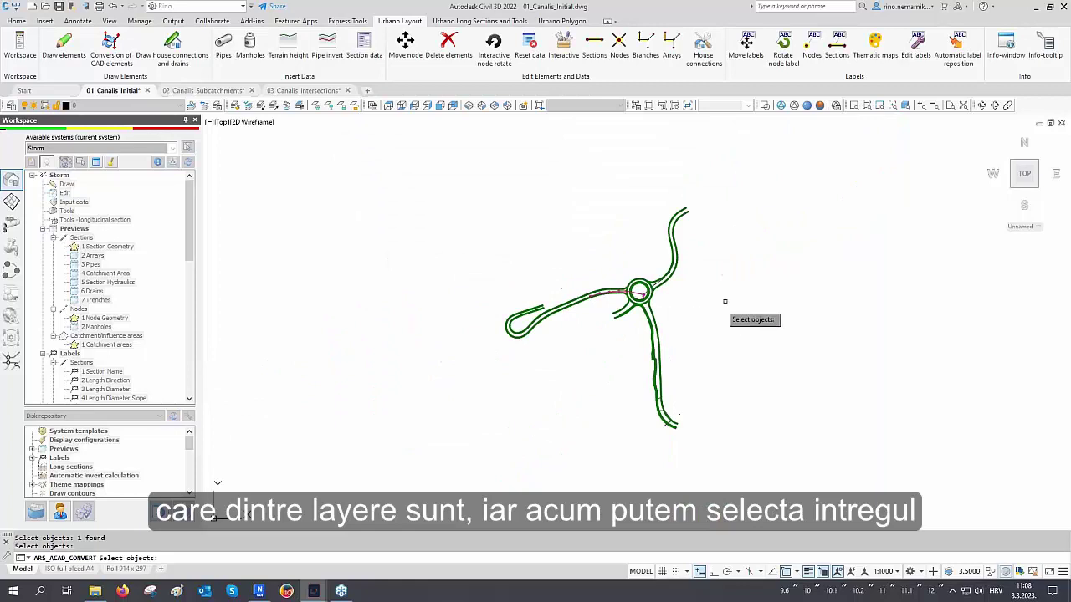
left_click(770, 175)
left_click(432, 488)
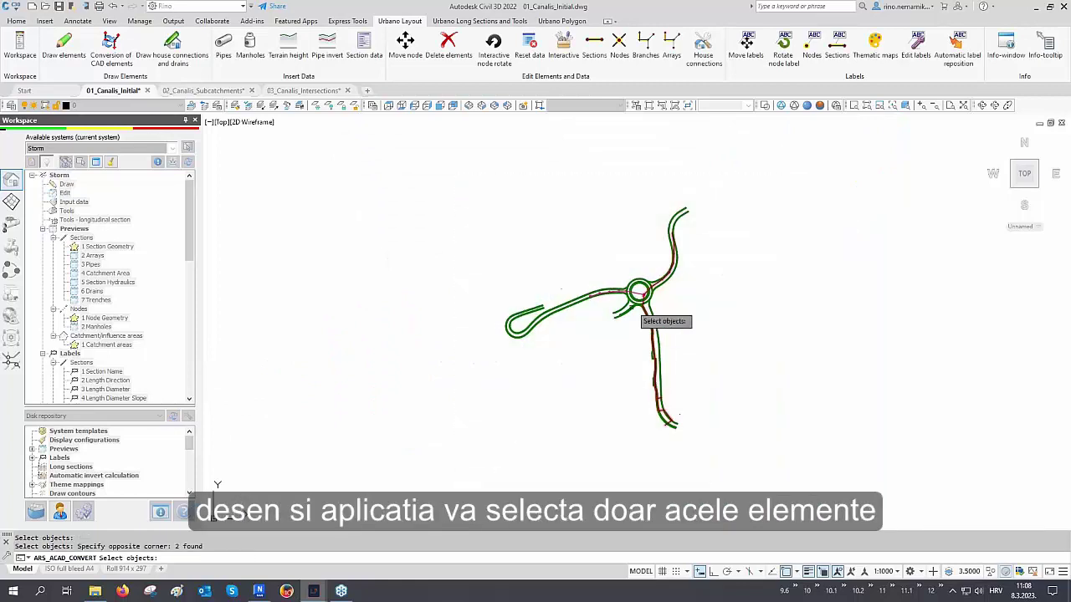
scroll(639, 293, "up", 4)
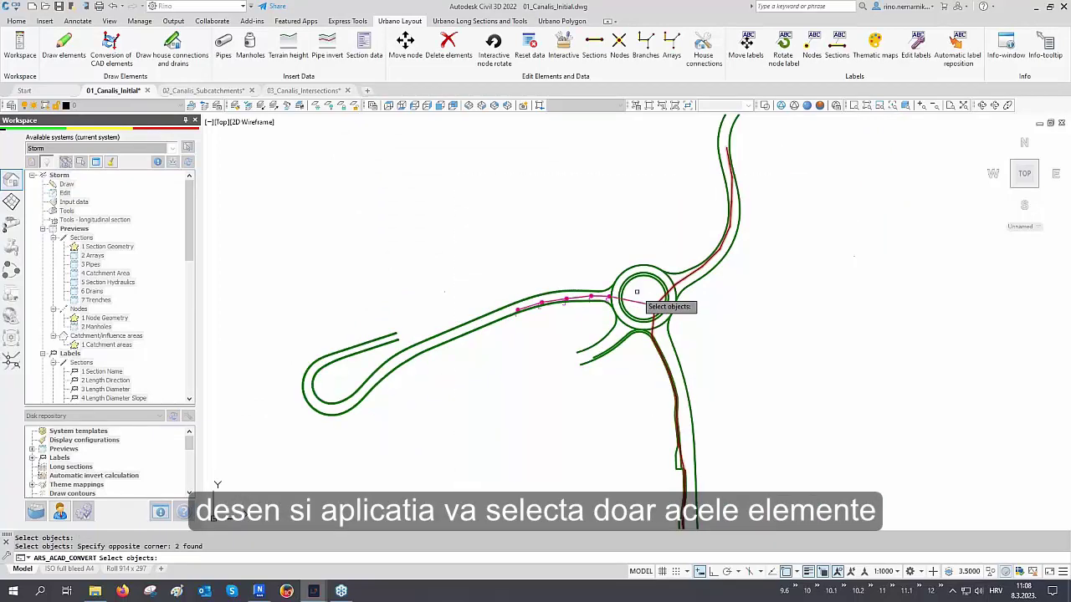
key("Return")
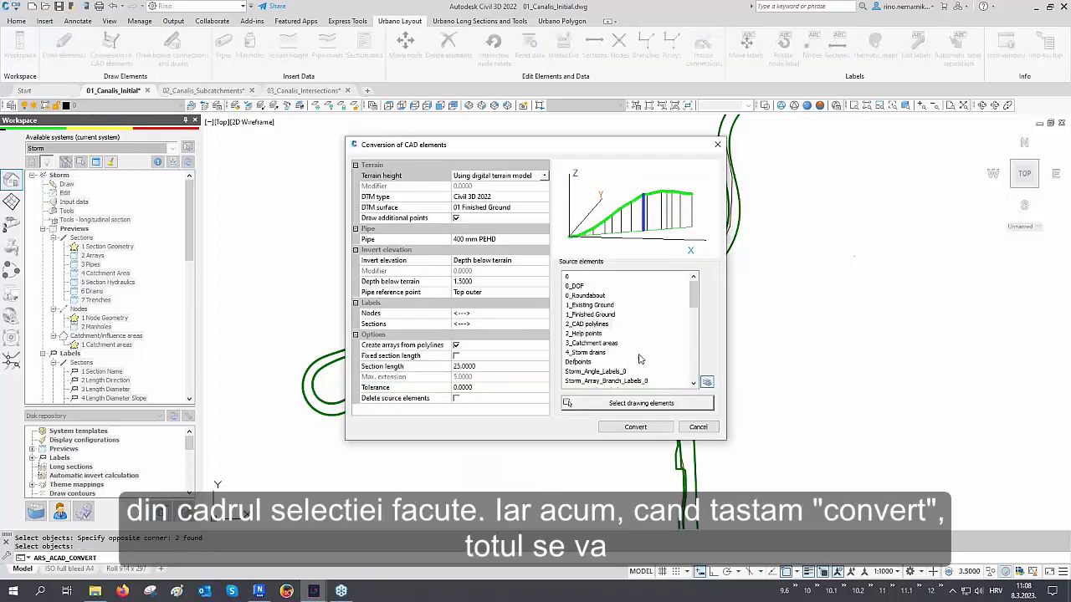
left_click(630, 430)
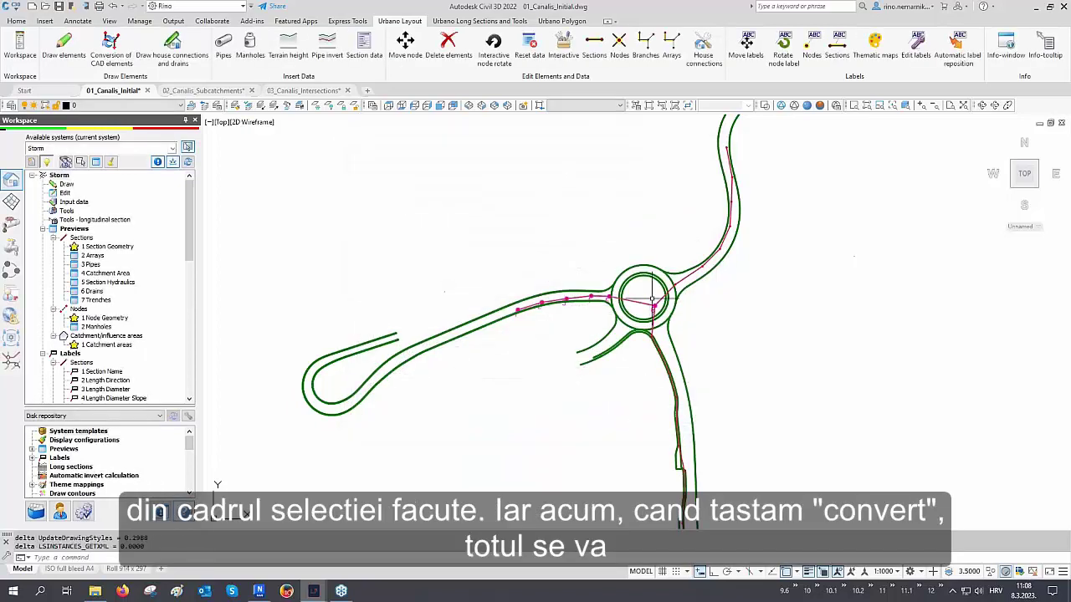
Step: Add the default labels to all nodes and sections of the storm network
scroll(652, 298, "up", 5)
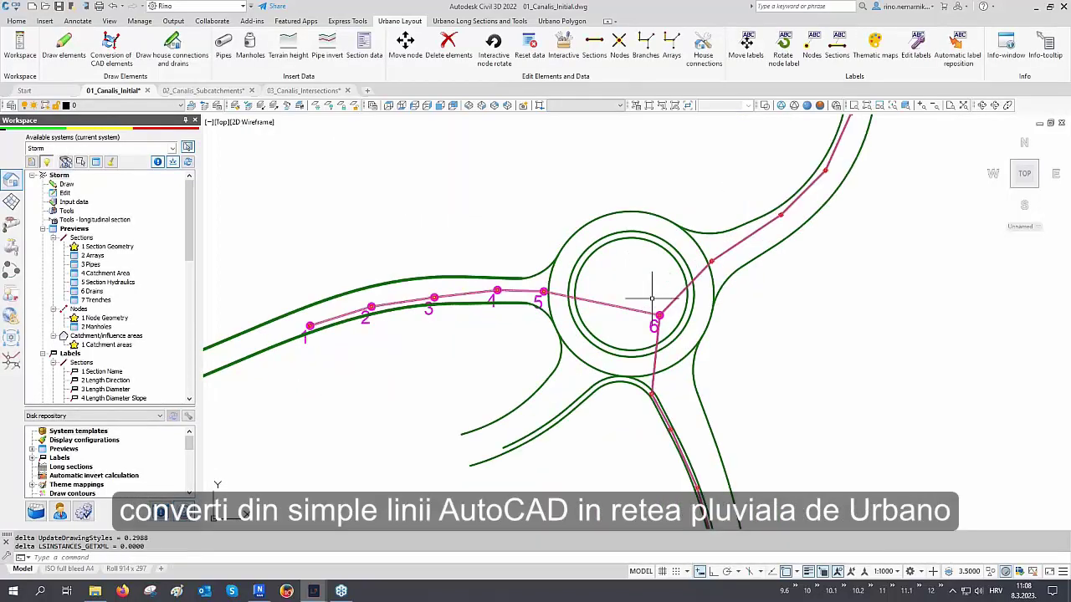
middle_click_drag(670, 326, 706, 365)
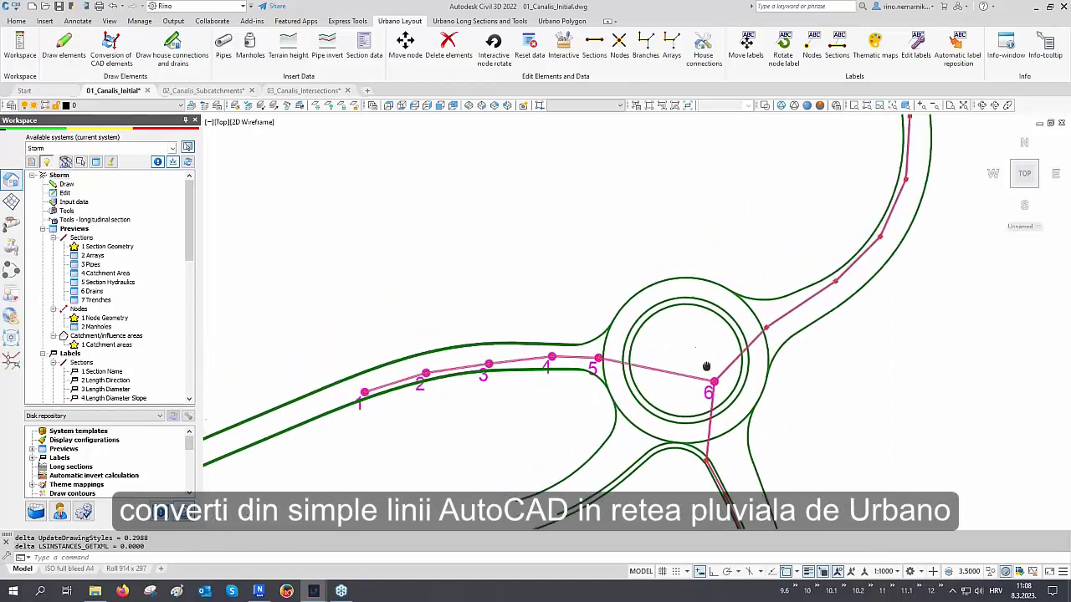
scroll(411, 400, "up", 2)
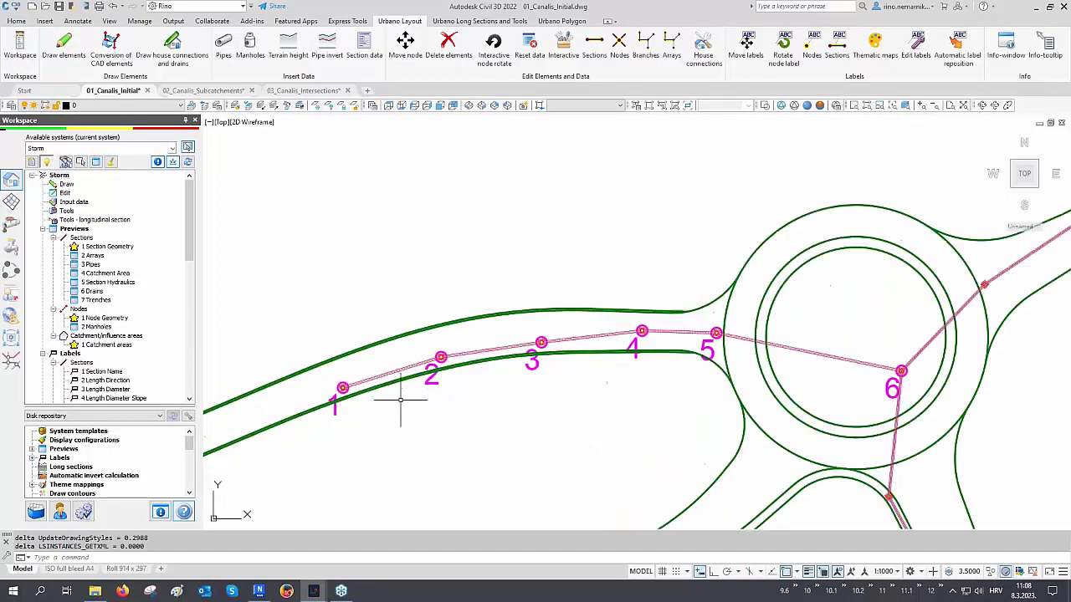
scroll(408, 401, "down", 2)
middle_click_drag(669, 310, 695, 373)
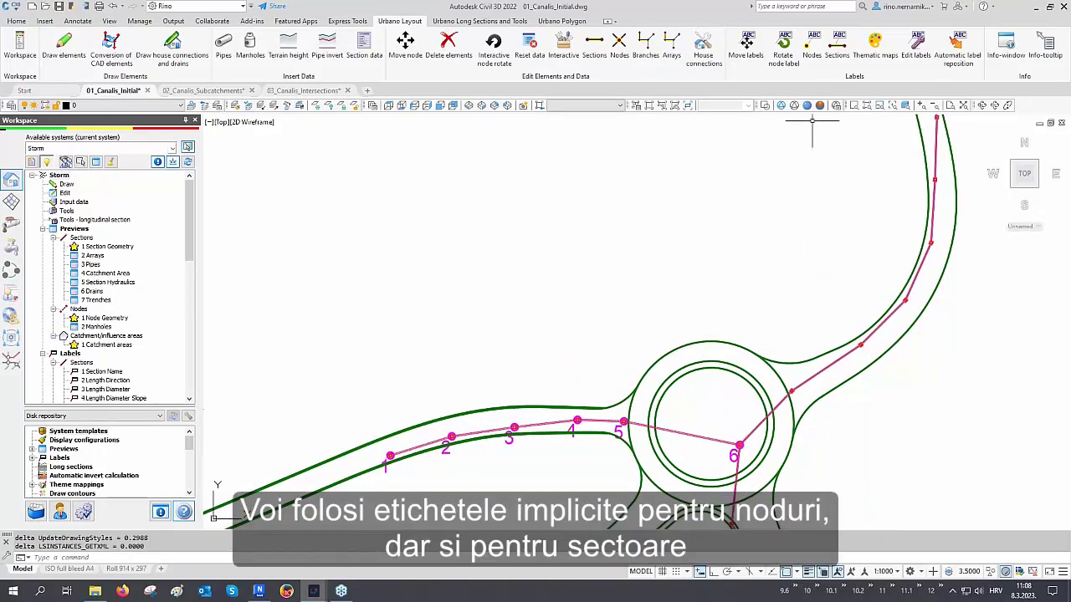
left_click(812, 55)
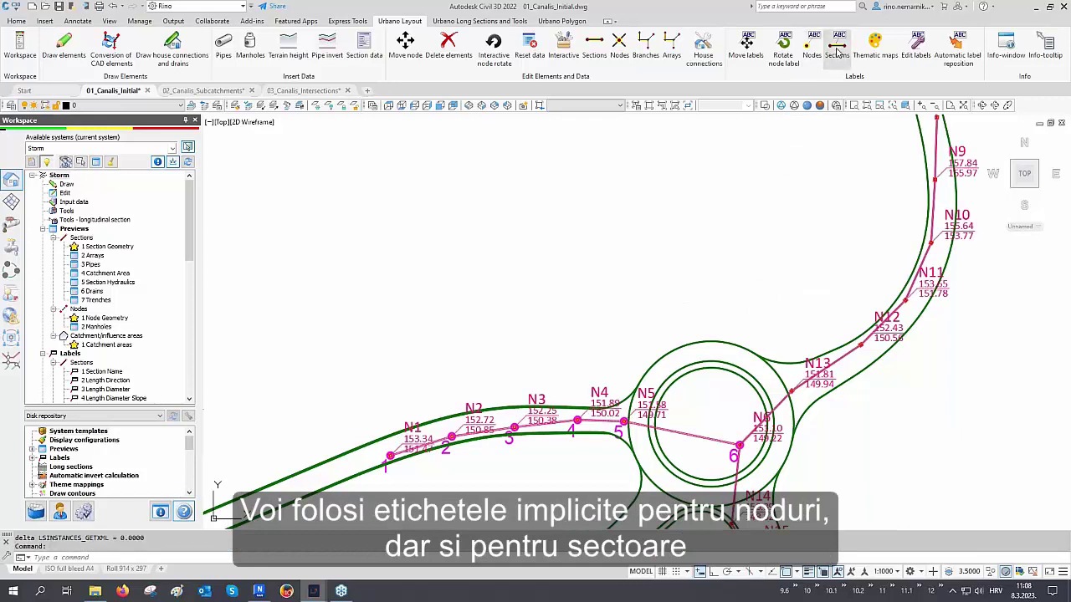
left_click(836, 52)
middle_click_drag(686, 287, 691, 222)
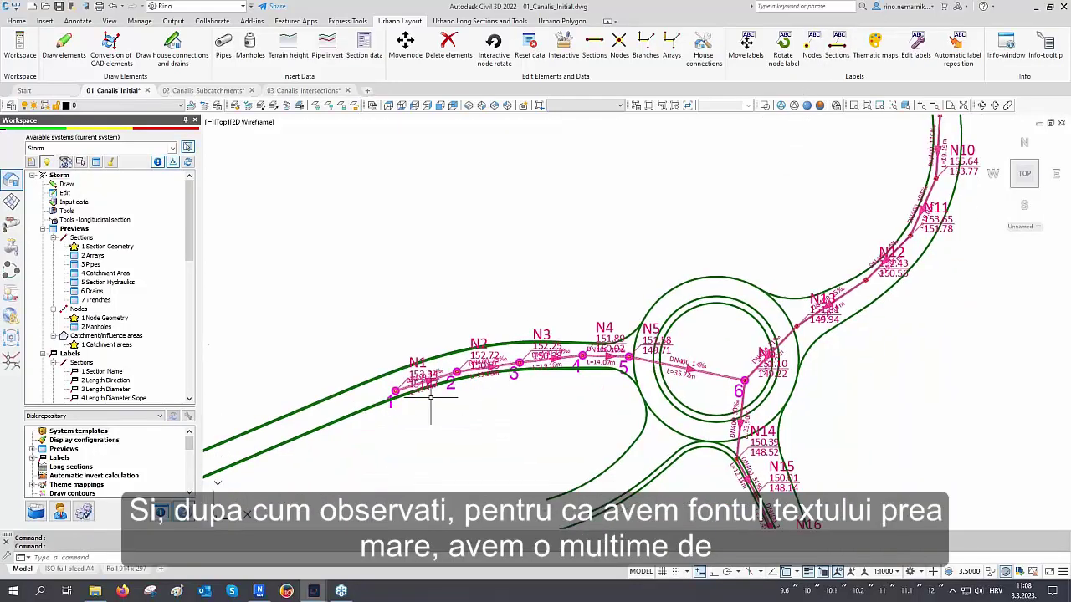
Step: Automatically reposition the overlapping network labels for all label types with a 0.5 buffer, and close the reposition settings
scroll(431, 400, "up", 2)
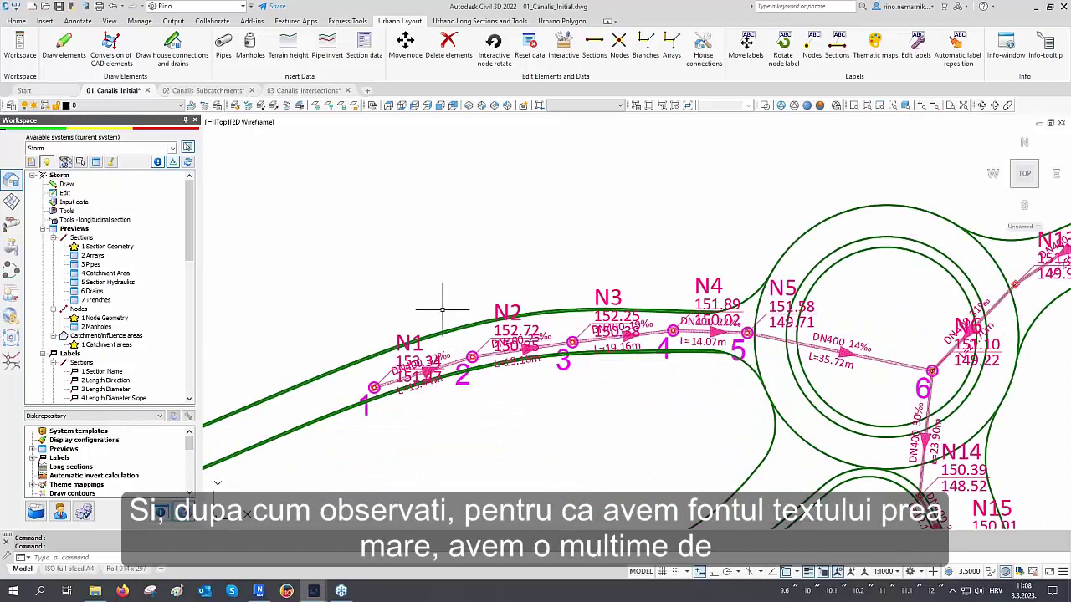
scroll(536, 379, "down", 3)
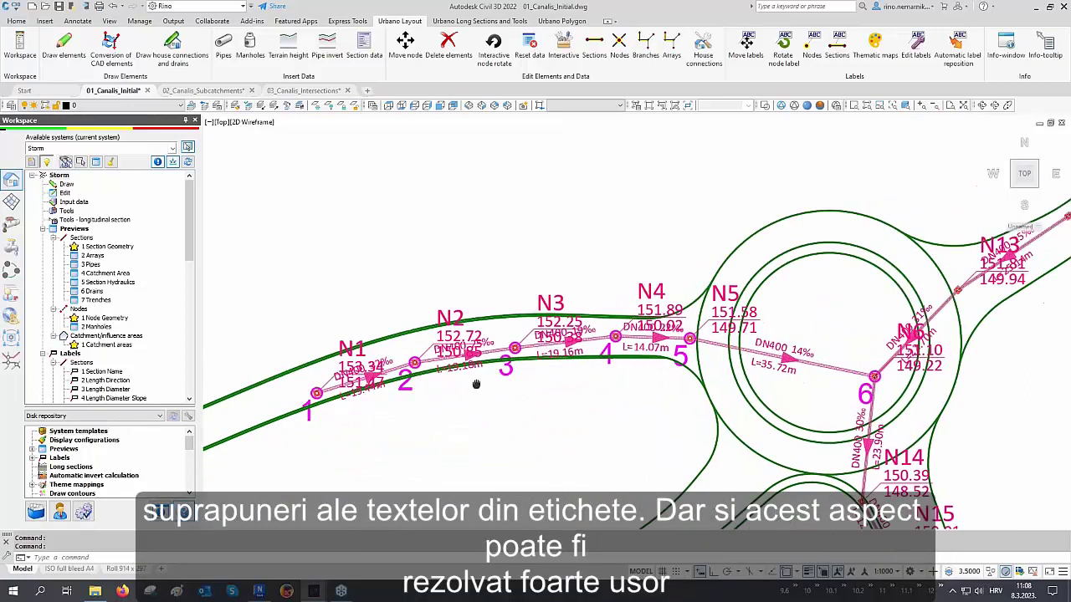
scroll(806, 371, "up", 2)
middle_click_drag(805, 371, 812, 388)
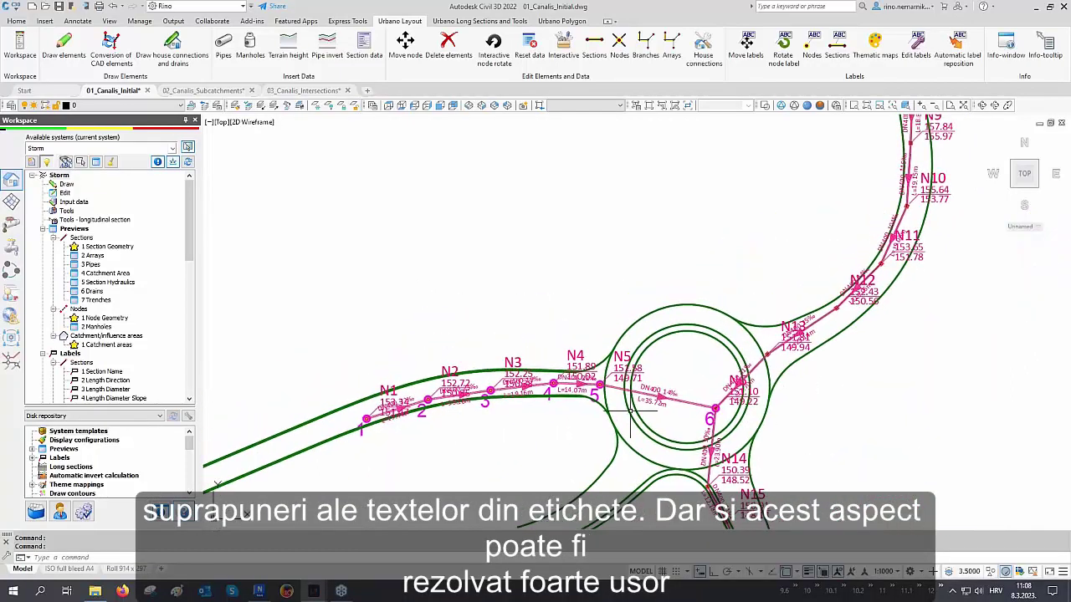
scroll(431, 433, "up", 2)
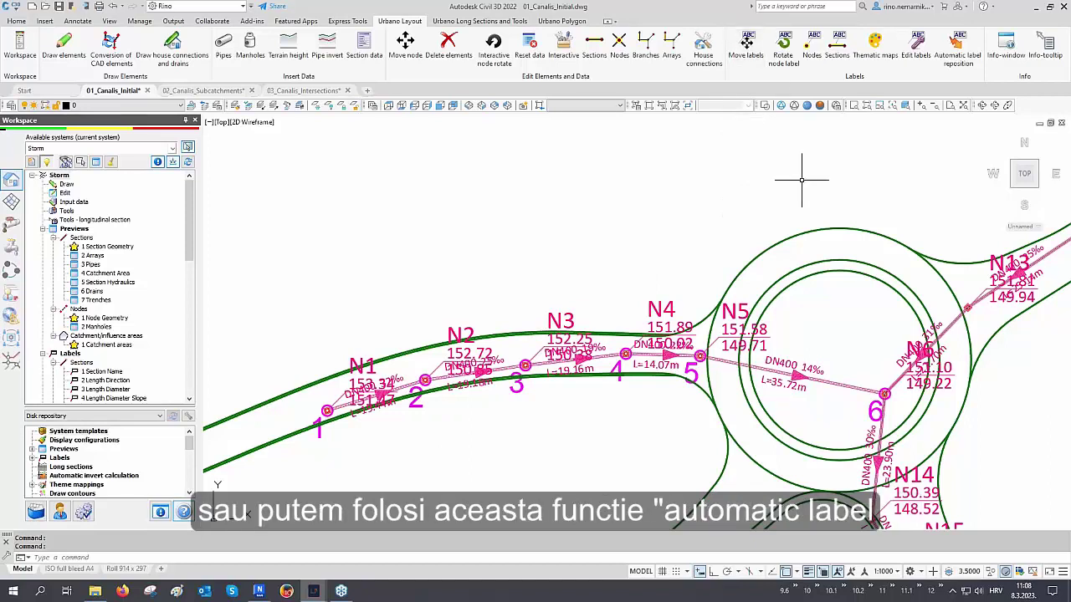
middle_click_drag(804, 179, 813, 256)
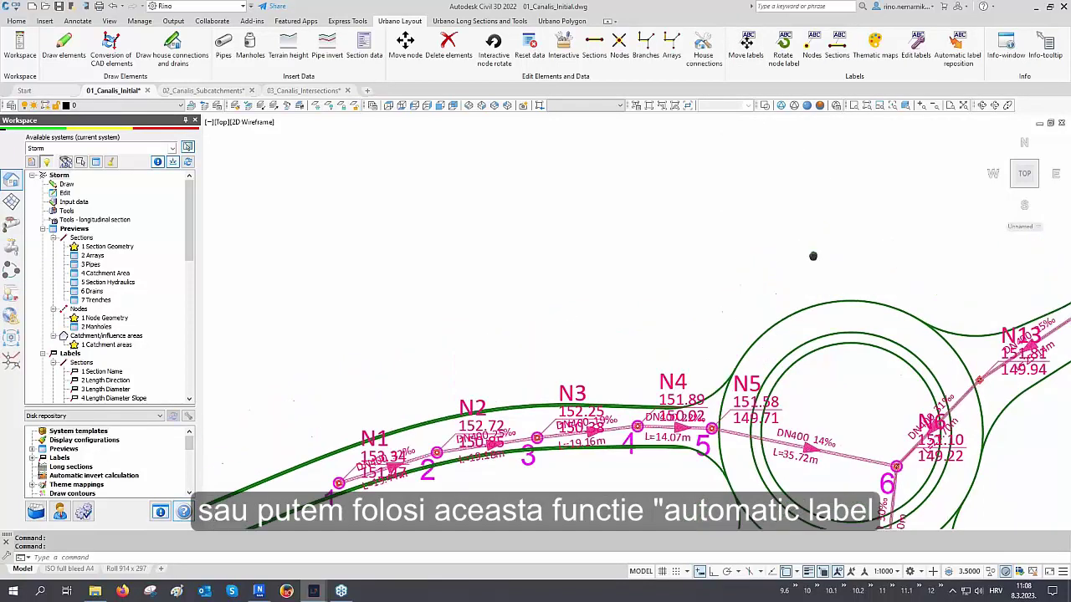
left_click(957, 47)
left_click_drag(564, 179, 521, 135)
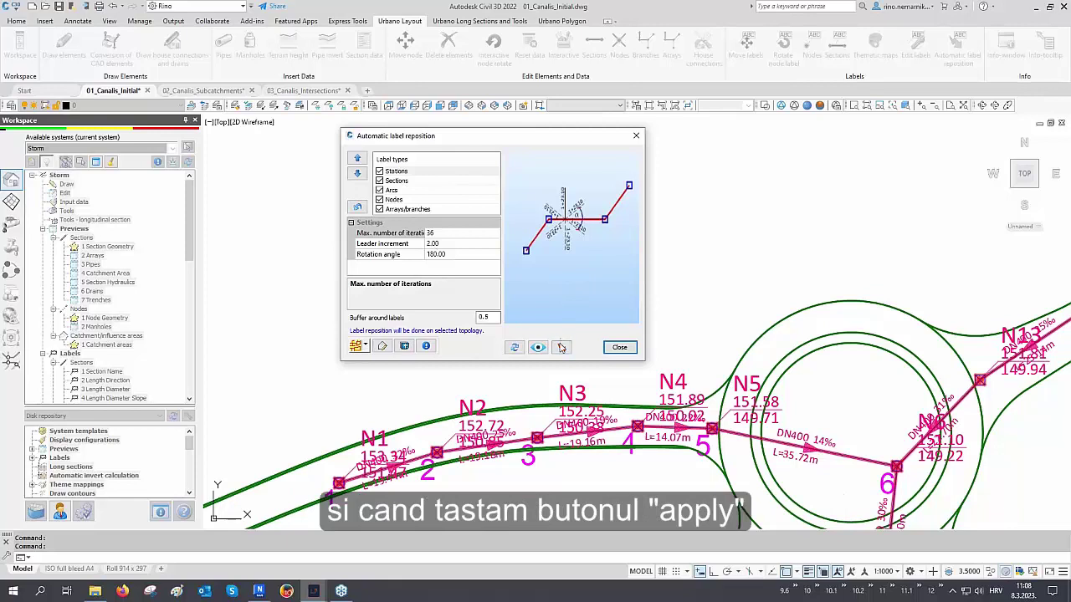
left_click(562, 347)
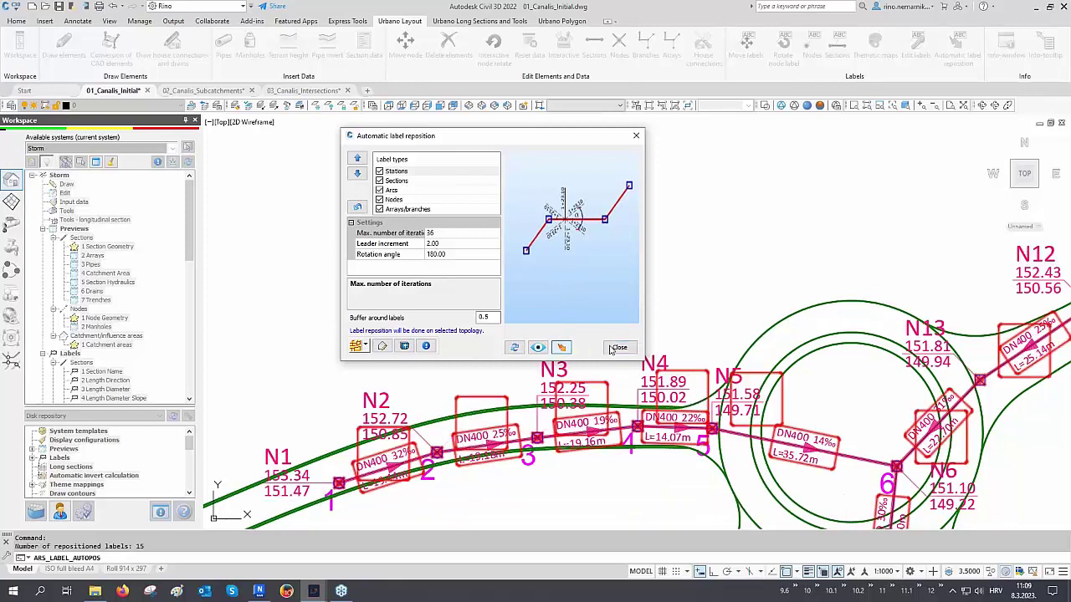
left_click(616, 347)
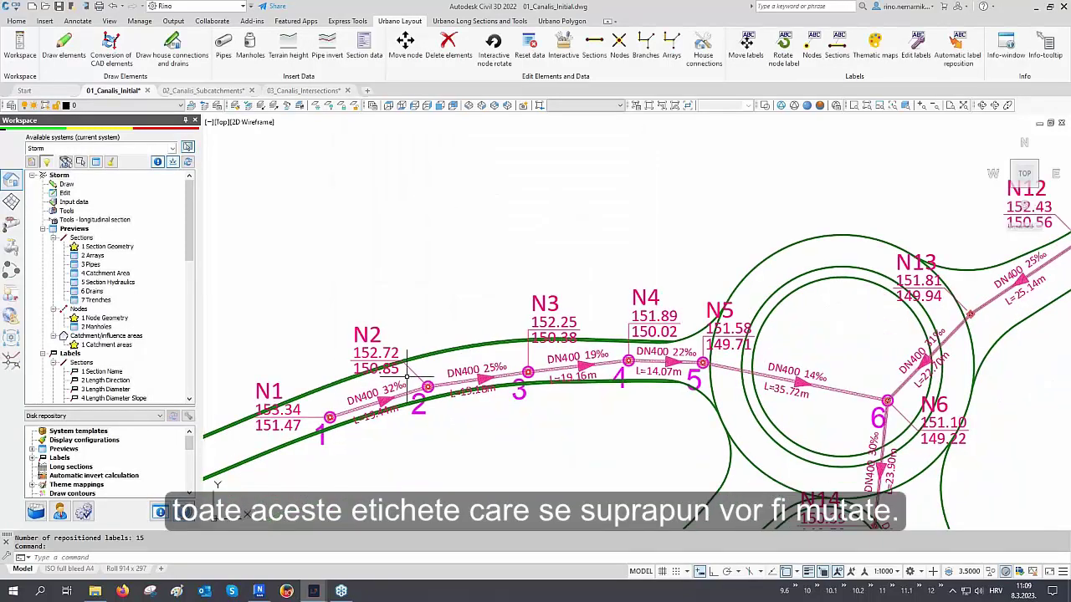
Step: Check the repositioned labels along the network and restore the 04 Urbano layers layer state
scroll(407, 376, "down", 2)
middle_click_drag(721, 320, 650, 389)
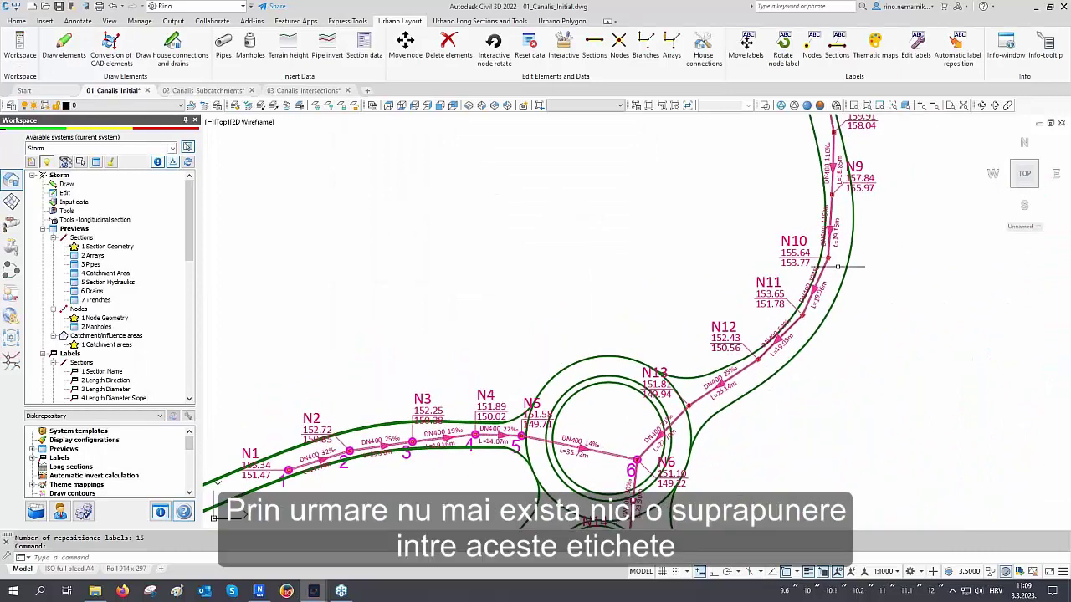
mouse_move(837, 267)
middle_mouse_down()
mouse_move(775, 381)
mouse_move(785, 265)
middle_mouse_up()
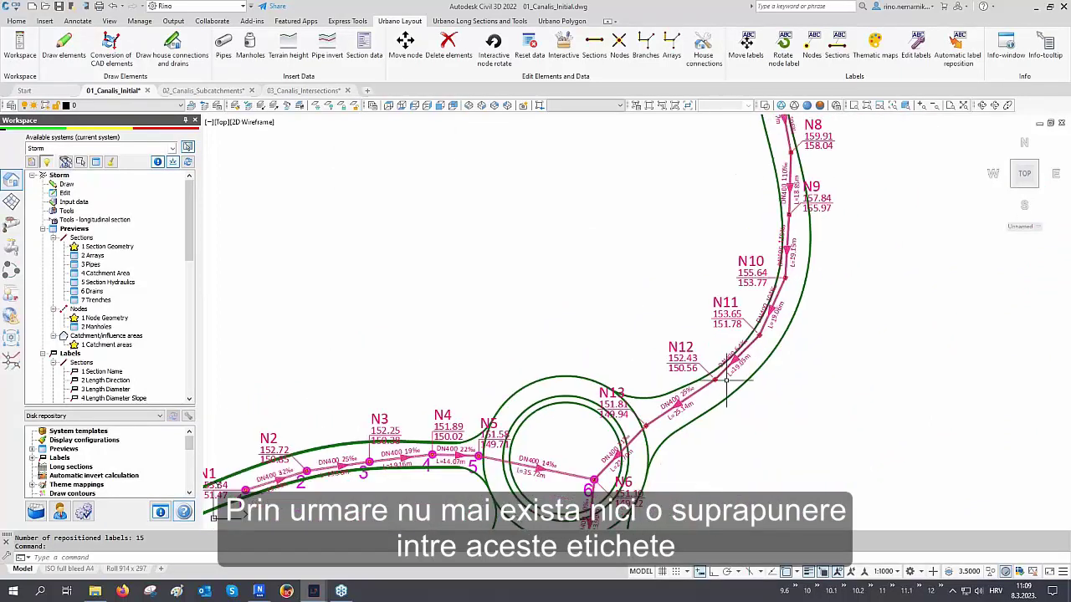
middle_click_drag(726, 381, 791, 267)
middle_click_drag(822, 403, 815, 335)
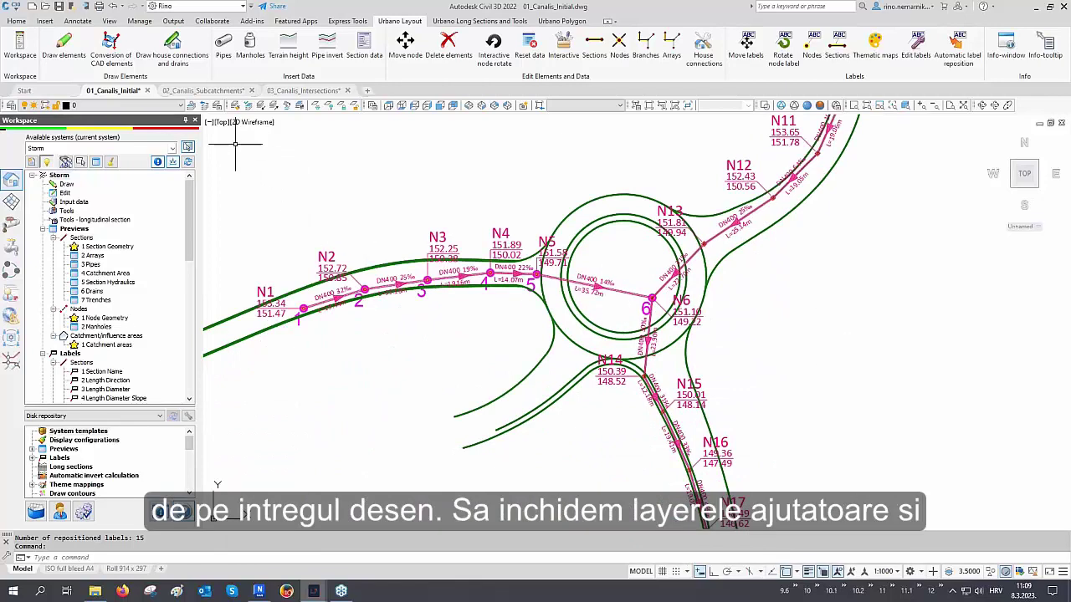
left_click(217, 105)
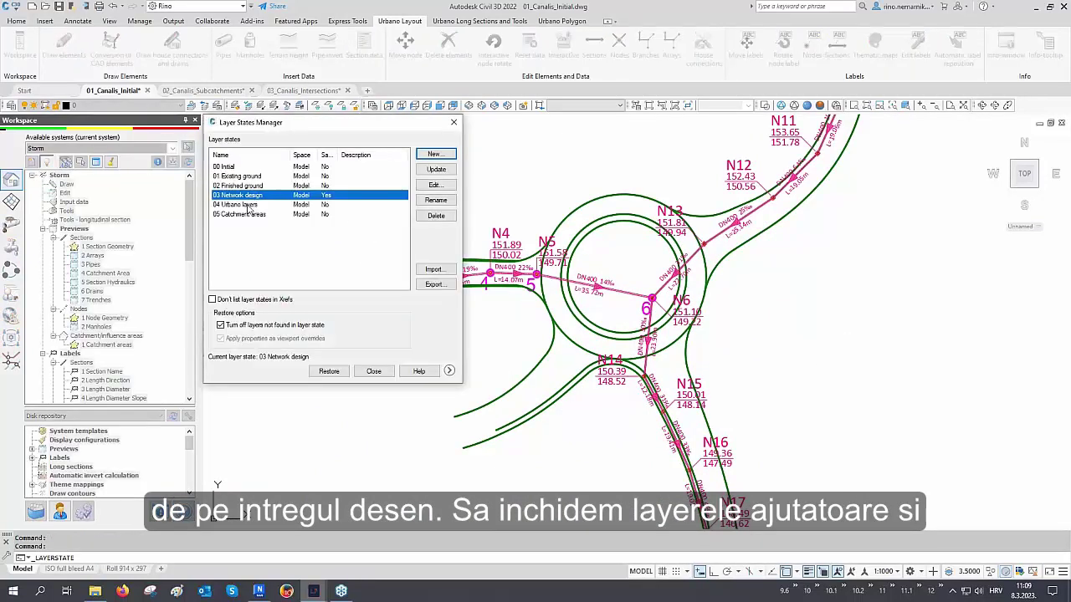
left_click(248, 205)
left_click(329, 371)
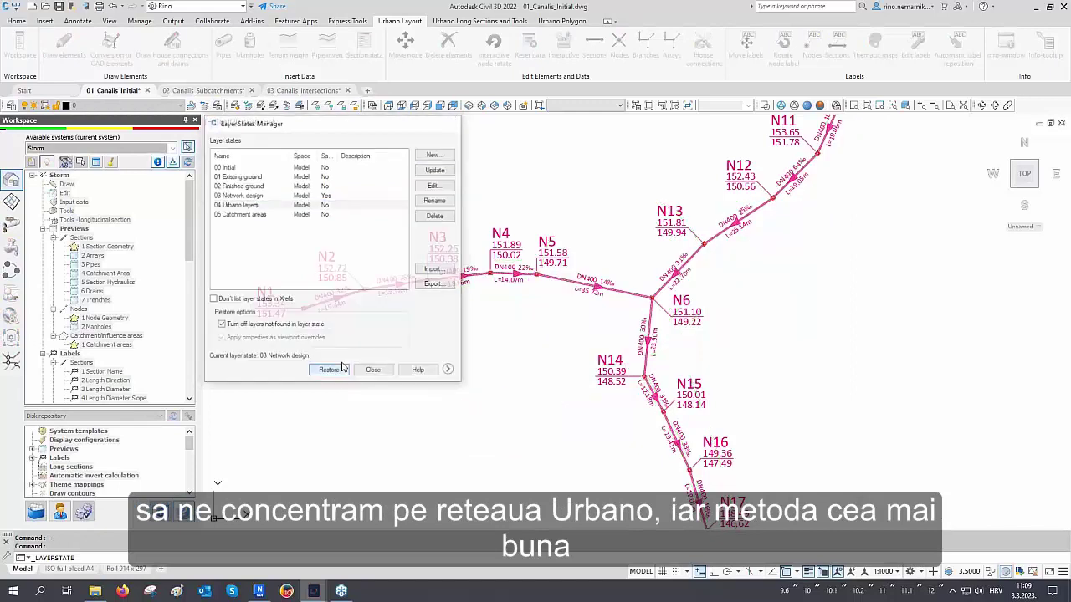
Step: Look over the isolated storm network and review its predefined configurations for previews, labels, long sections, invert calculation and theme mappings
scroll(285, 335, "up", 2)
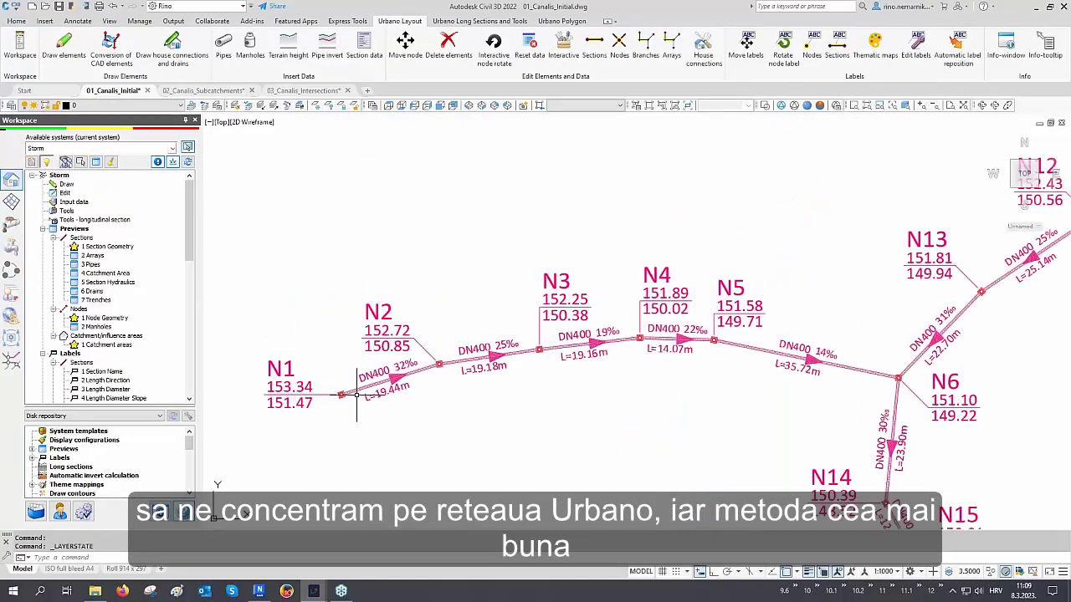
scroll(357, 396, "down", 2)
mouse_move(784, 323)
middle_mouse_down()
mouse_move(761, 371)
mouse_move(745, 358)
middle_mouse_up()
scroll(761, 370, "down", 2)
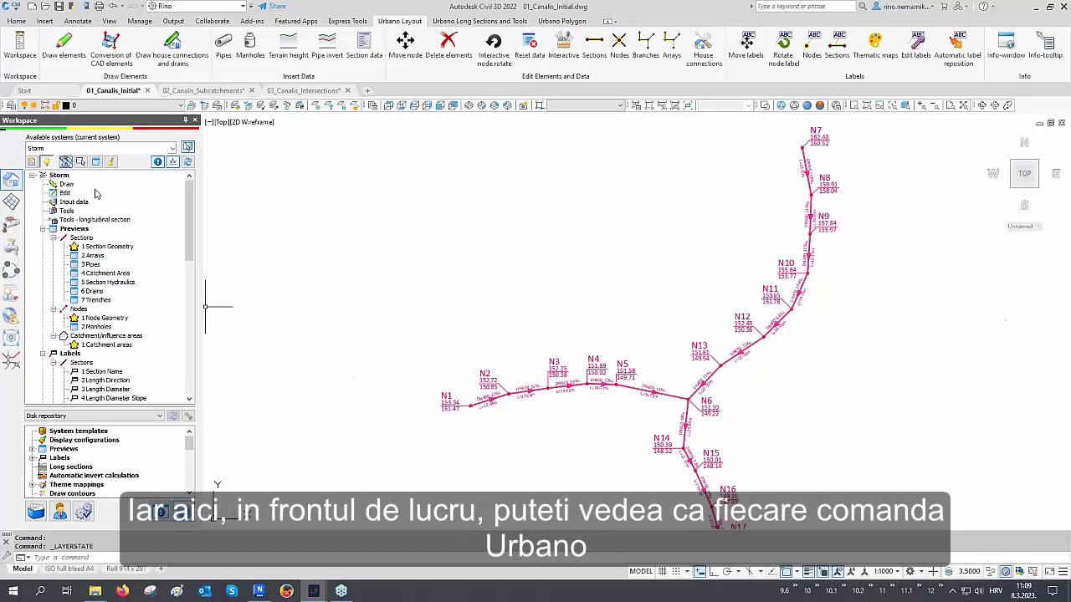
scroll(96, 196, "down", 1)
scroll(96, 198, "down", 1)
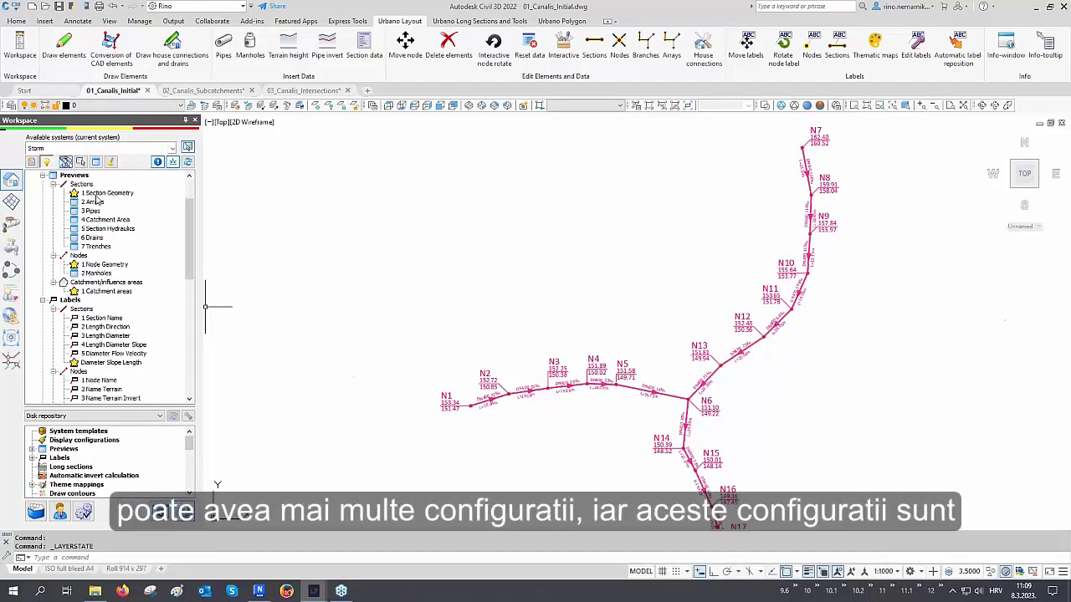
scroll(97, 199, "down", 3)
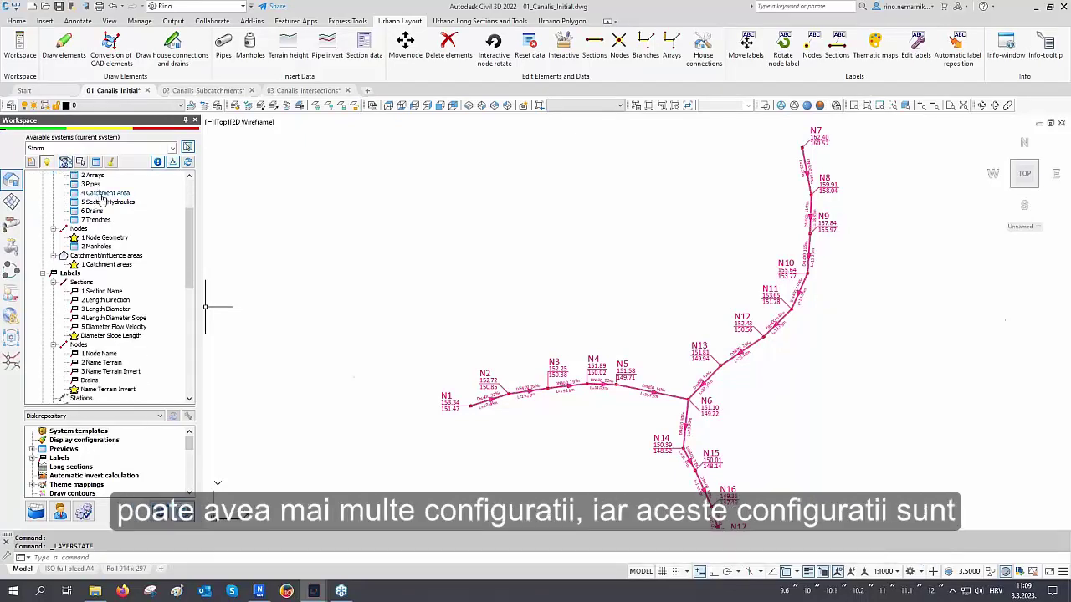
scroll(101, 198, "down", 3)
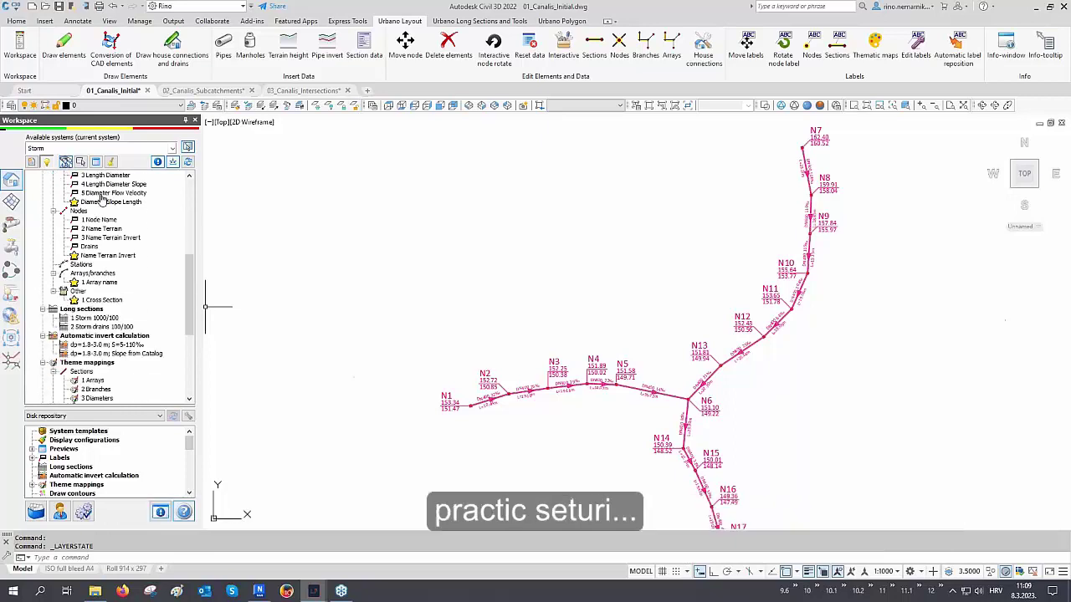
scroll(101, 198, "down", 3)
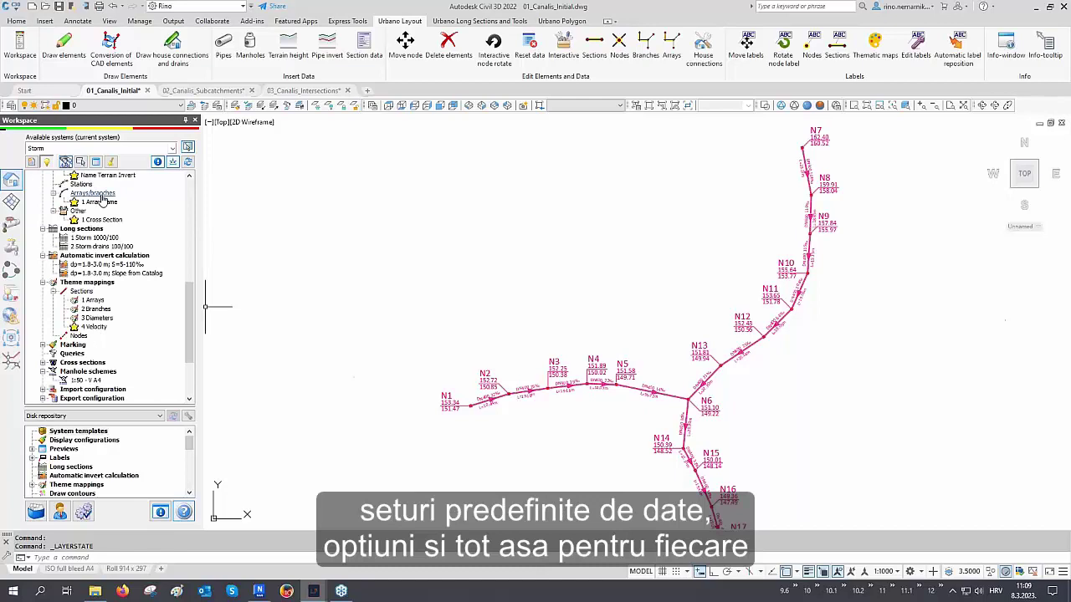
scroll(100, 197, "up", 9)
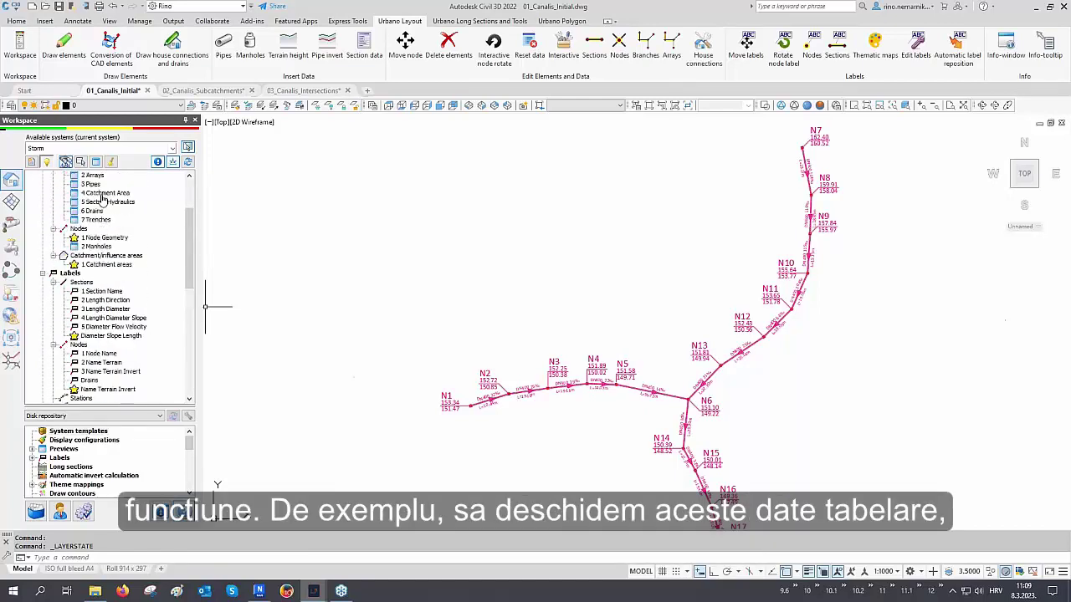
scroll(102, 201, "up", 1)
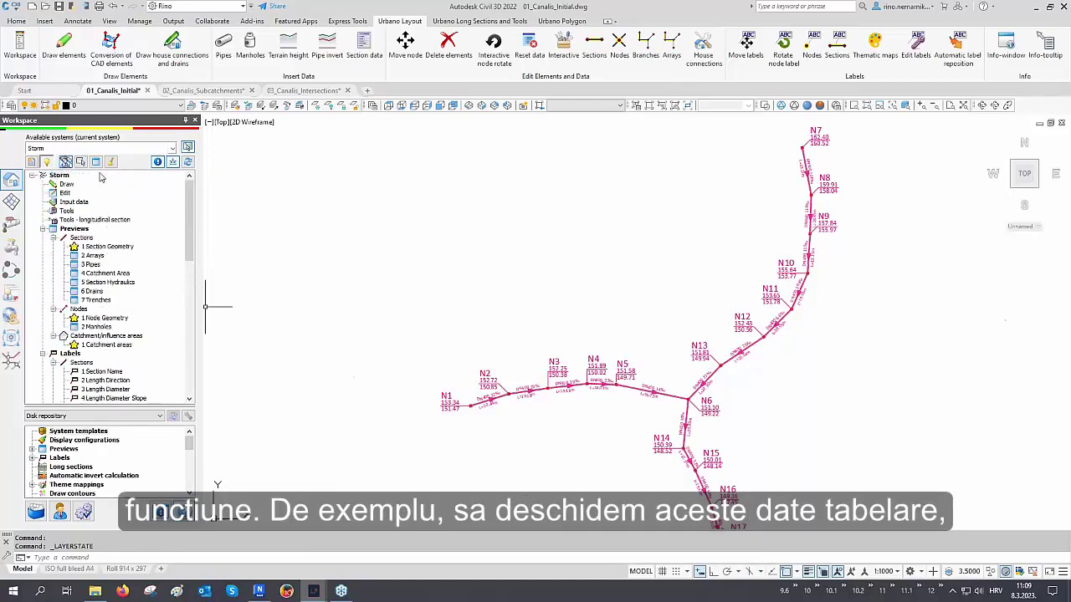
Step: Open the tabular data preview of the storm sections with the 1 Section Geometry configuration and clear the marking in the plan
left_click(98, 163)
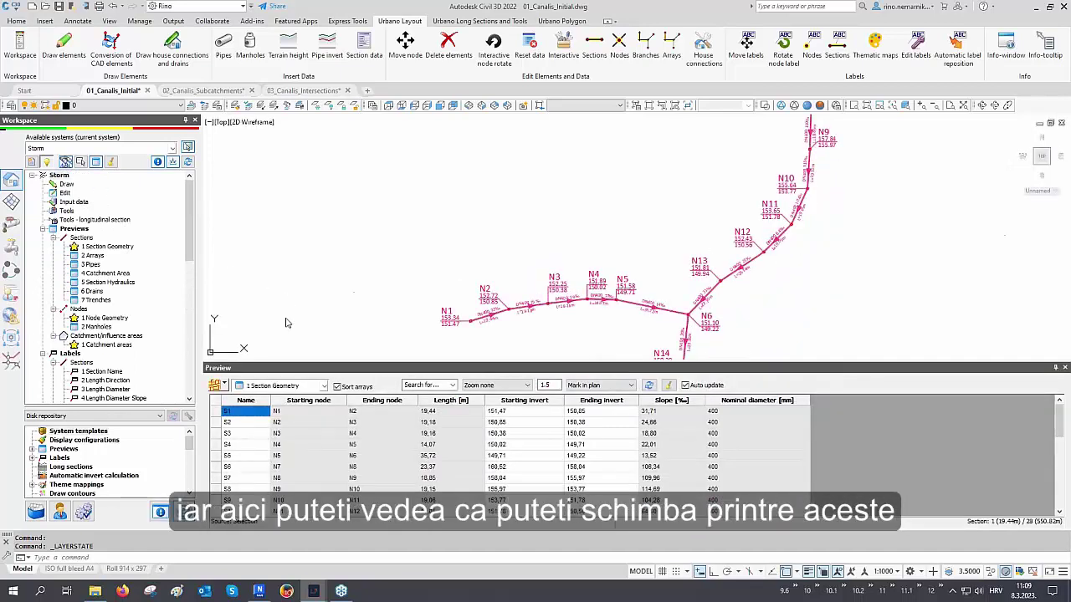
left_click(286, 385)
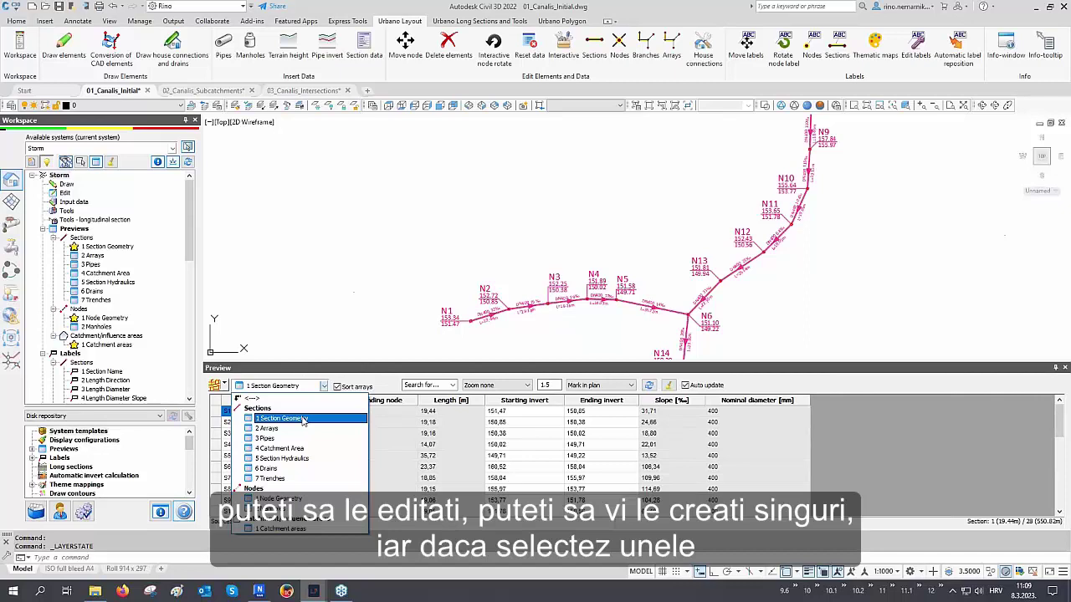
left_click(300, 419)
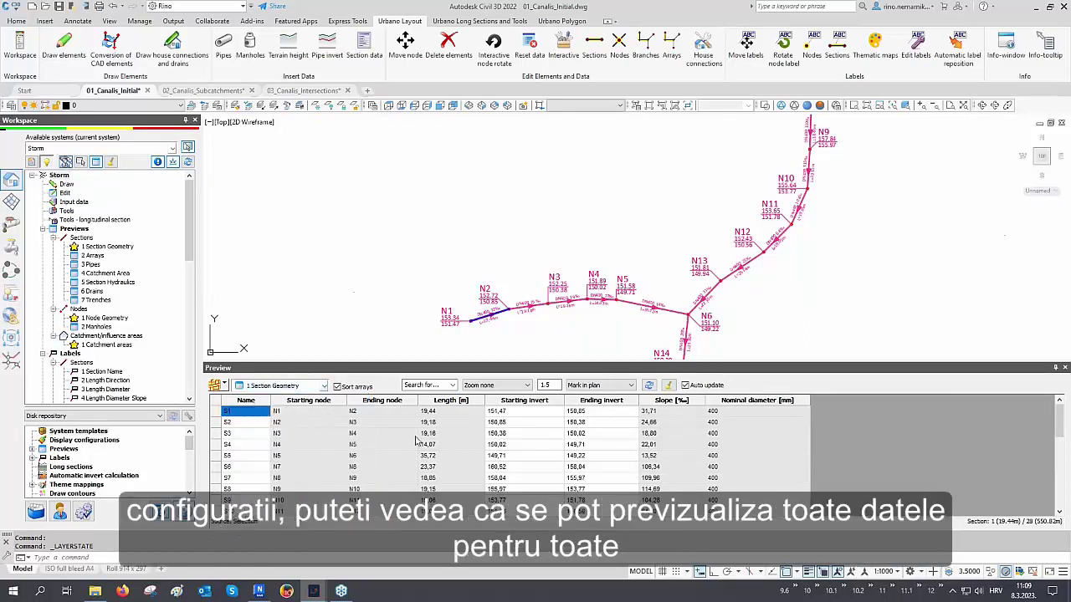
left_click(669, 387)
scroll(554, 330, "up", 2)
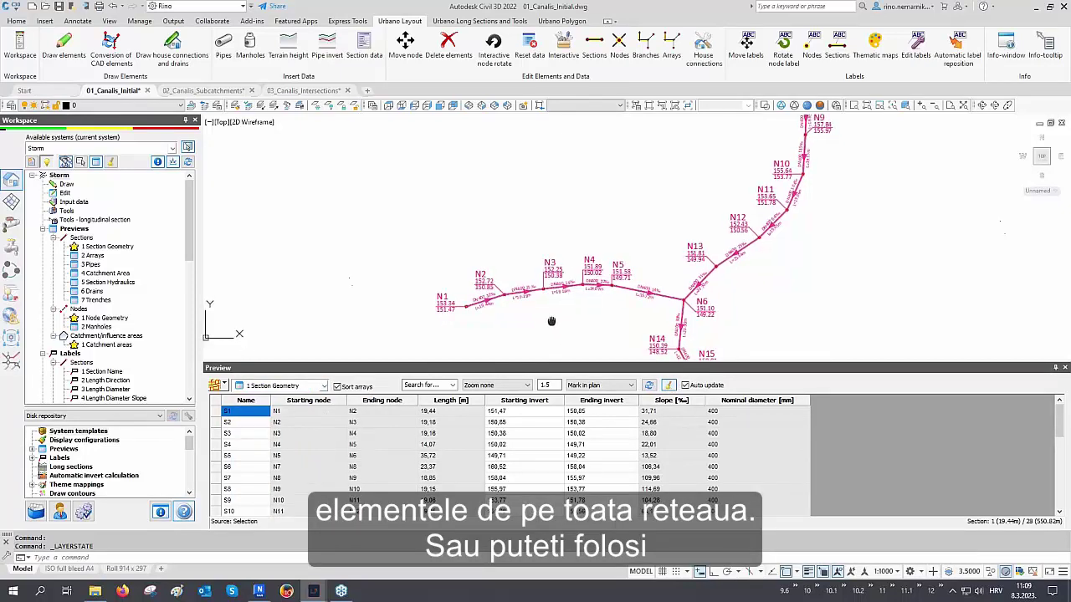
scroll(566, 298, "up", 1)
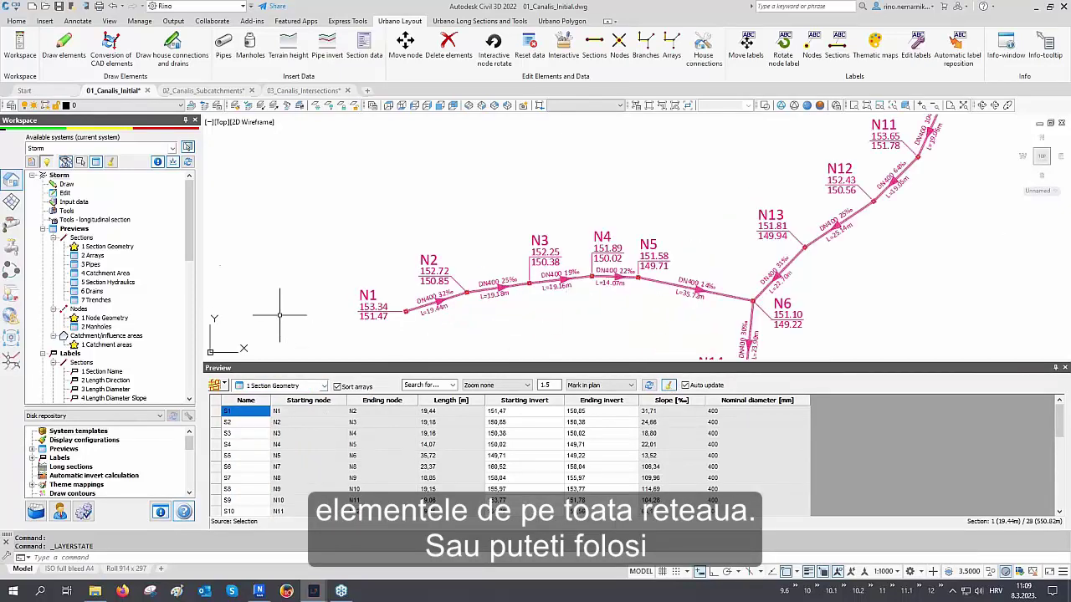
Step: Limit the preview table to the three individually picked sections between nodes N1 and N4
left_click(222, 382)
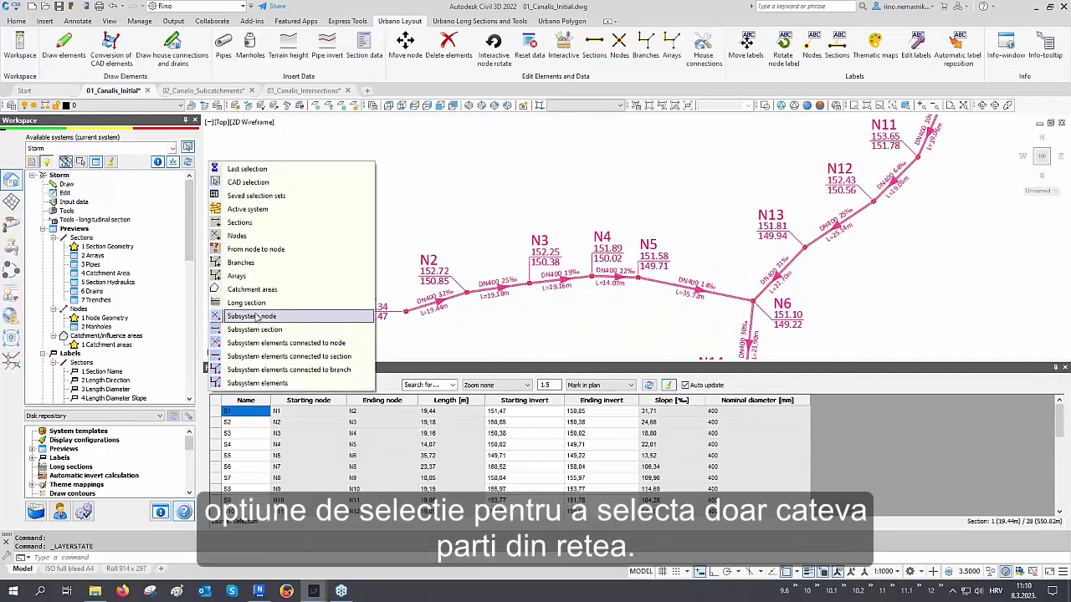
left_click(276, 222)
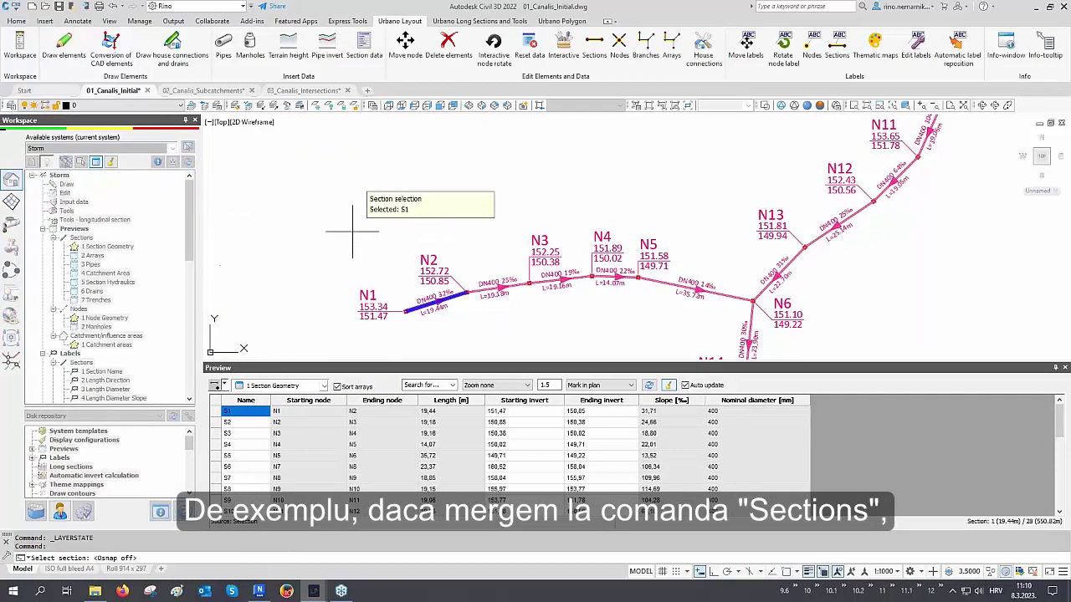
middle_click_drag(348, 229, 311, 202)
left_click(388, 285)
left_click(445, 267)
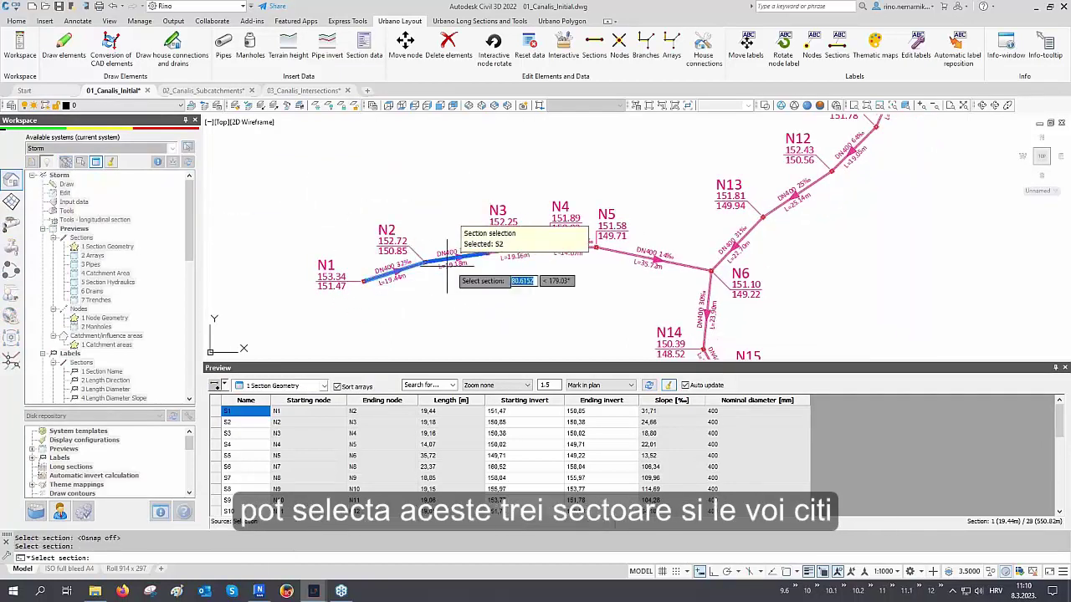
left_click(511, 260)
key("Return")
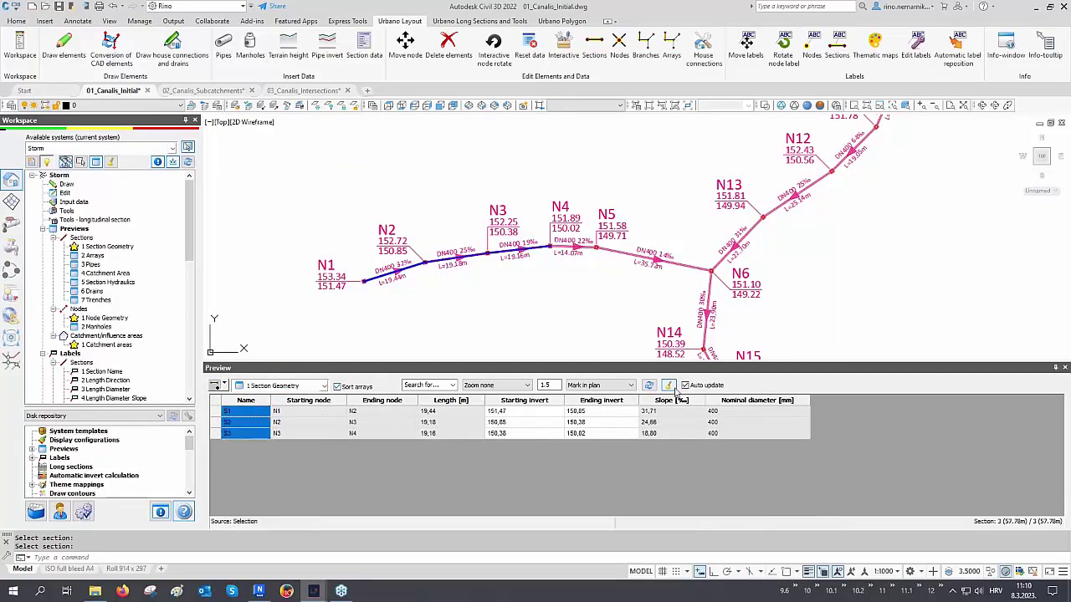
Step: List the sections of the branch from N1 to N6 using branch selection, mark them all in the plan and clear the marking
left_click(223, 388)
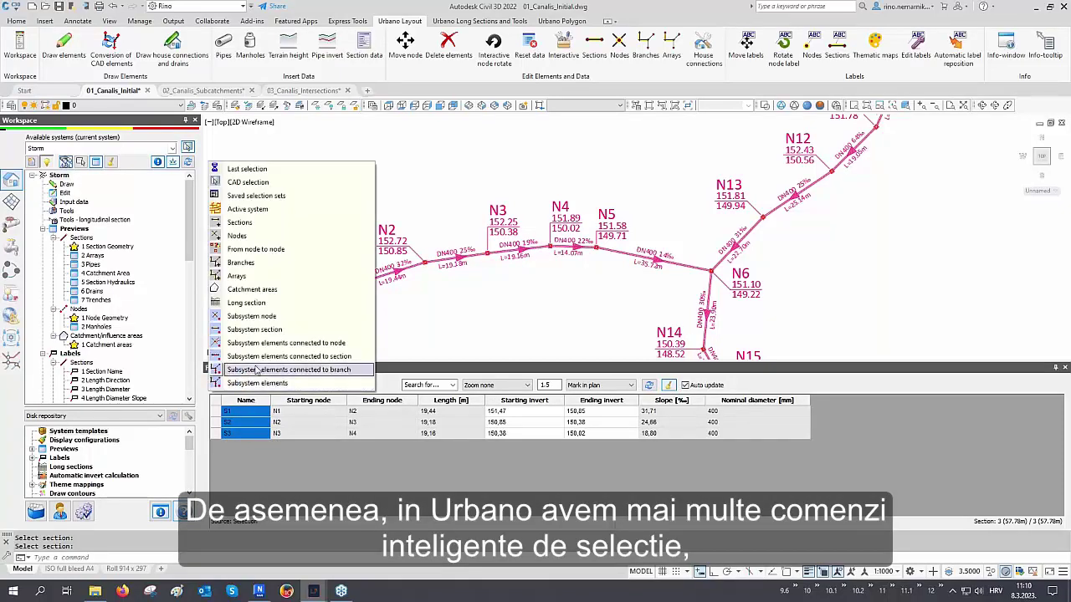
left_click(281, 264)
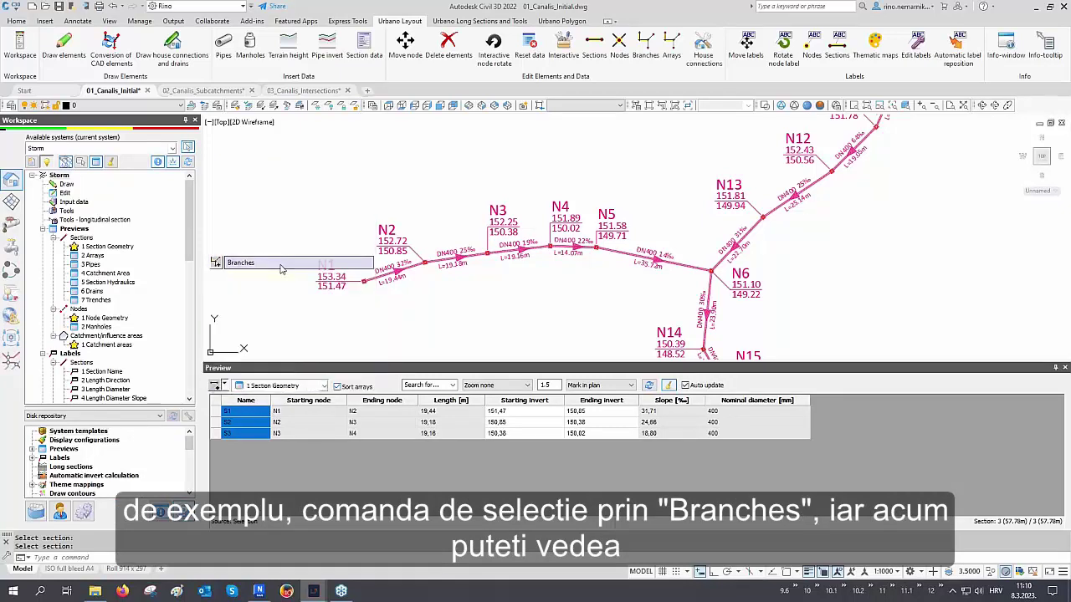
scroll(460, 261, "down", 2)
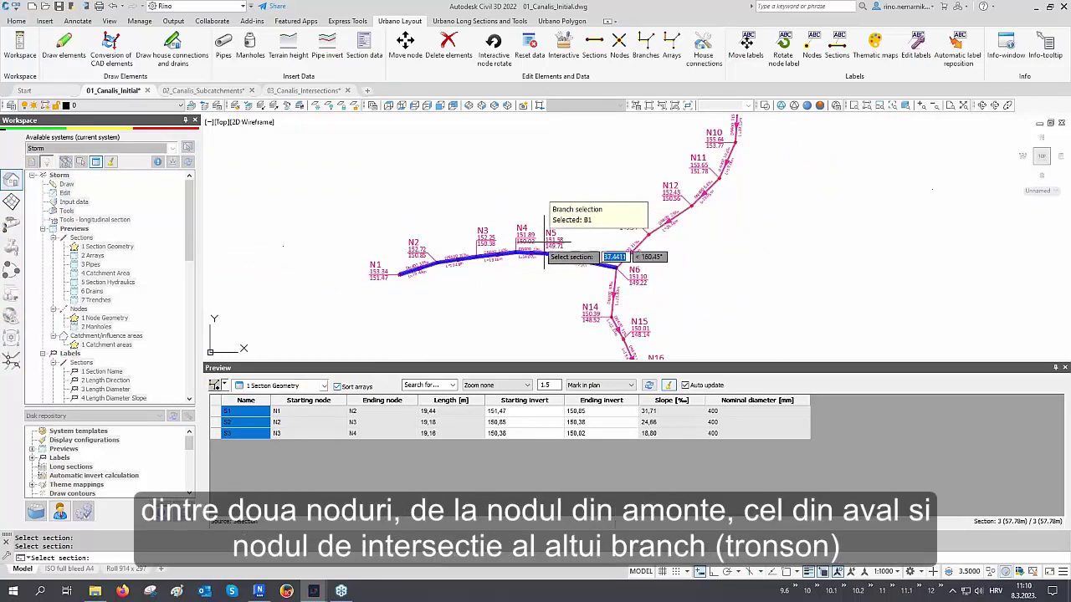
scroll(500, 261, "up", 2)
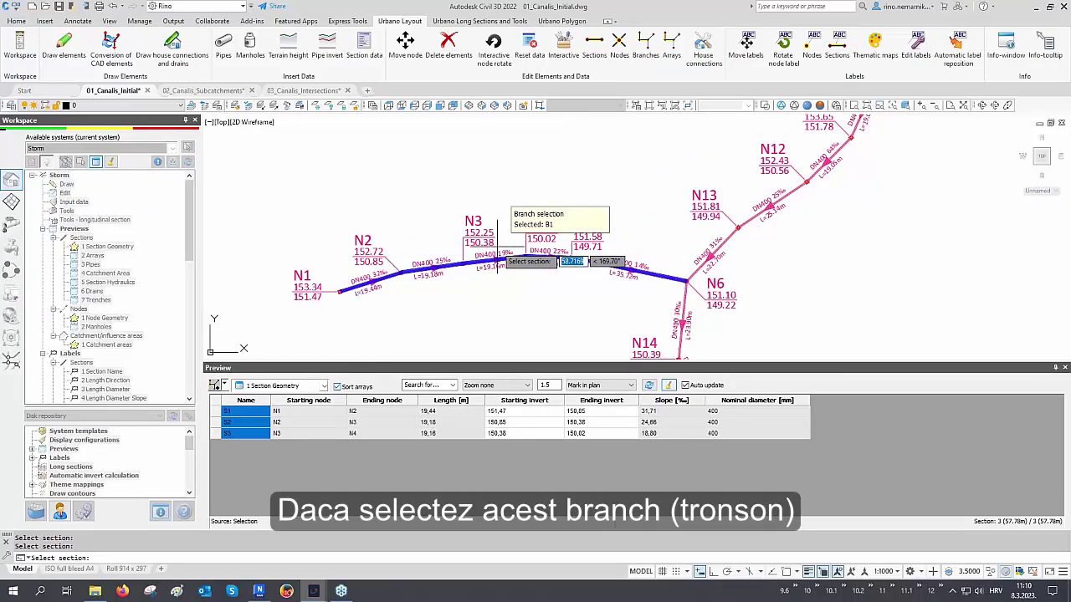
left_click(500, 262)
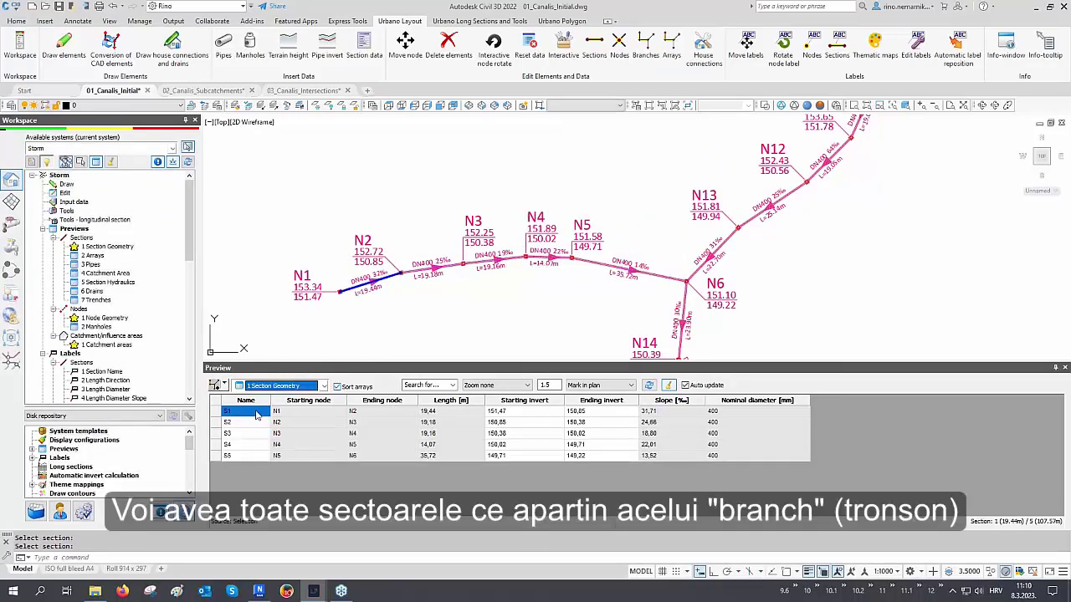
left_click_drag(257, 413, 255, 457)
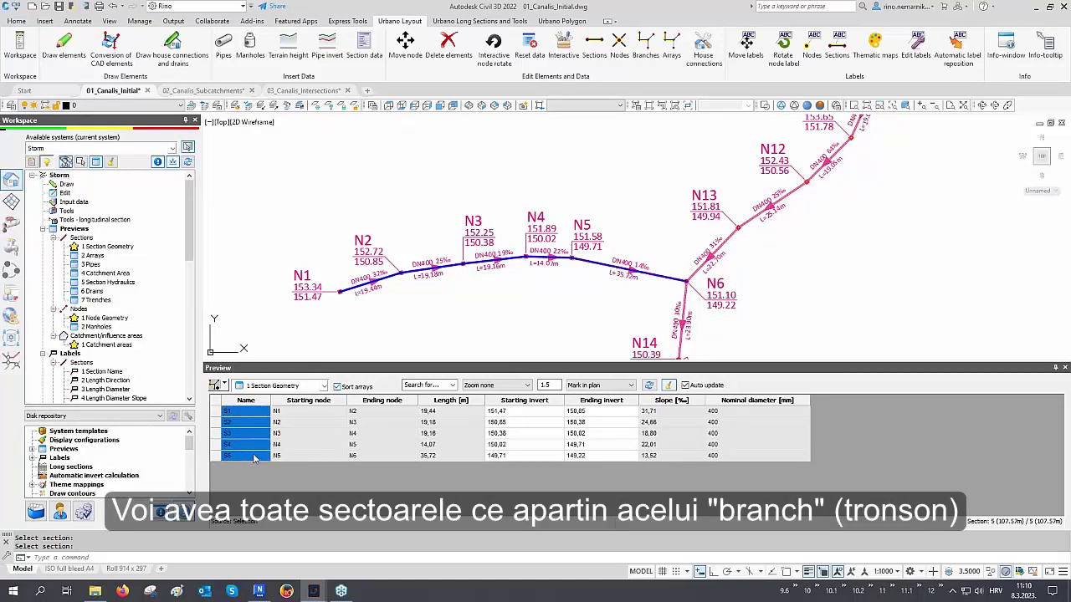
left_click(667, 386)
Step: List the sections of array A2 in the preview table using array selection and mark them all in the plan
left_click(224, 386)
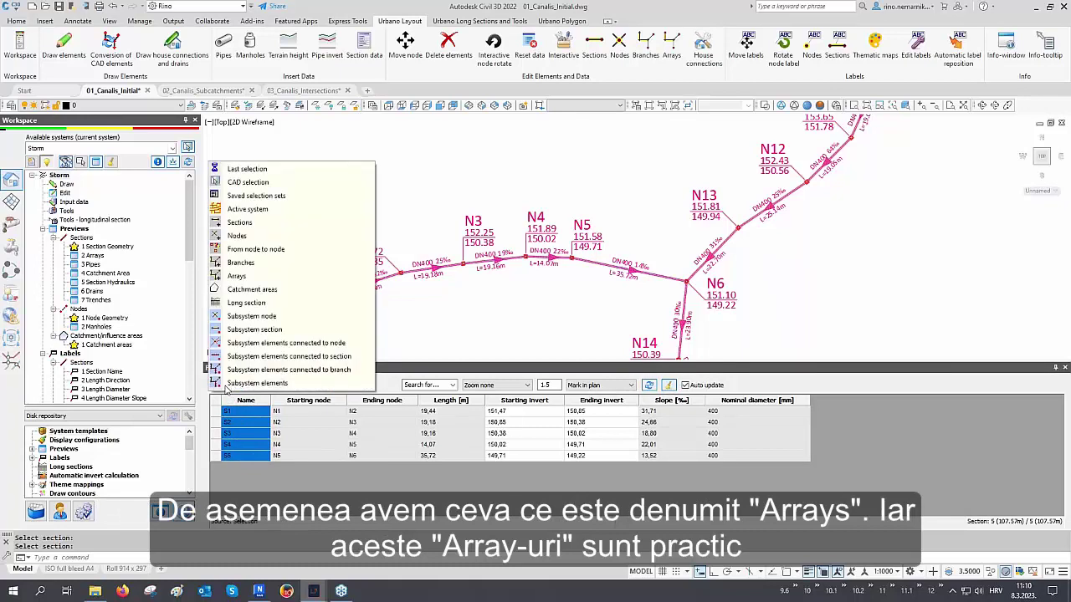
left_click(251, 276)
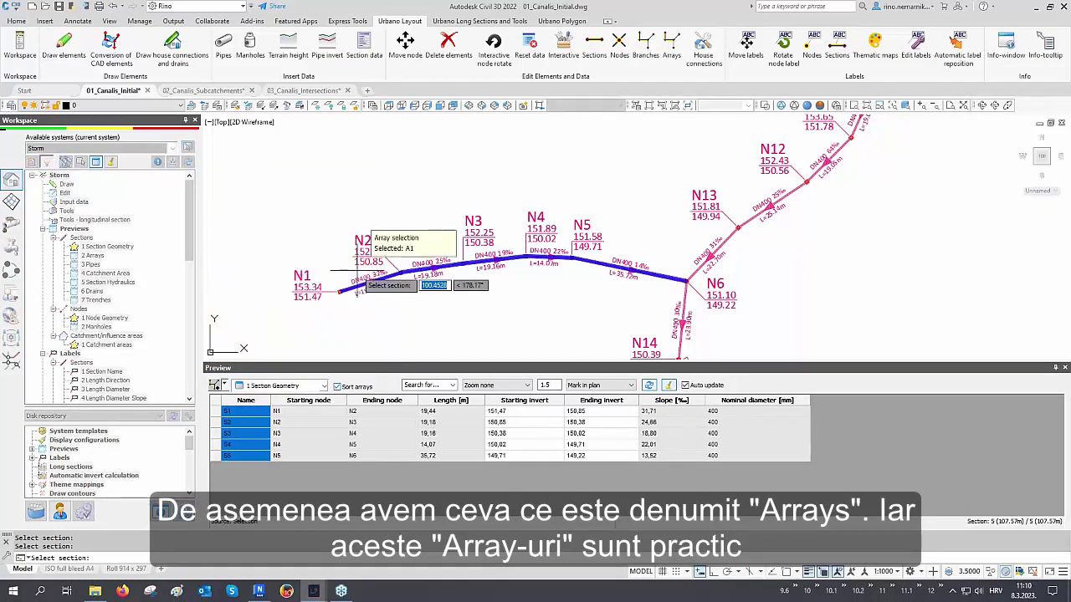
scroll(361, 266, "down", 4)
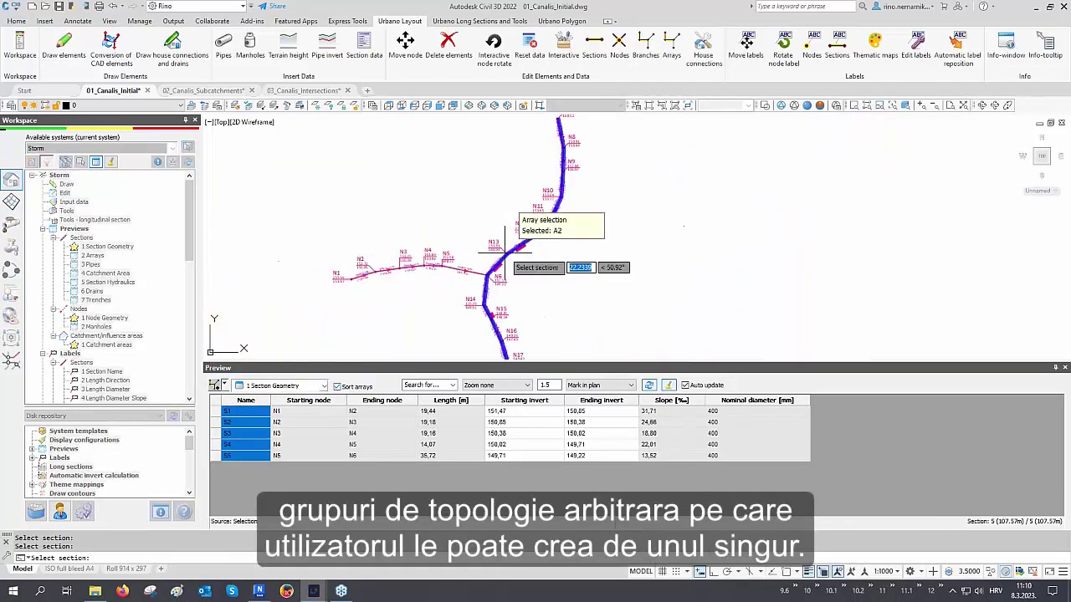
scroll(508, 254, "down", 4)
middle_click_drag(509, 254, 559, 218)
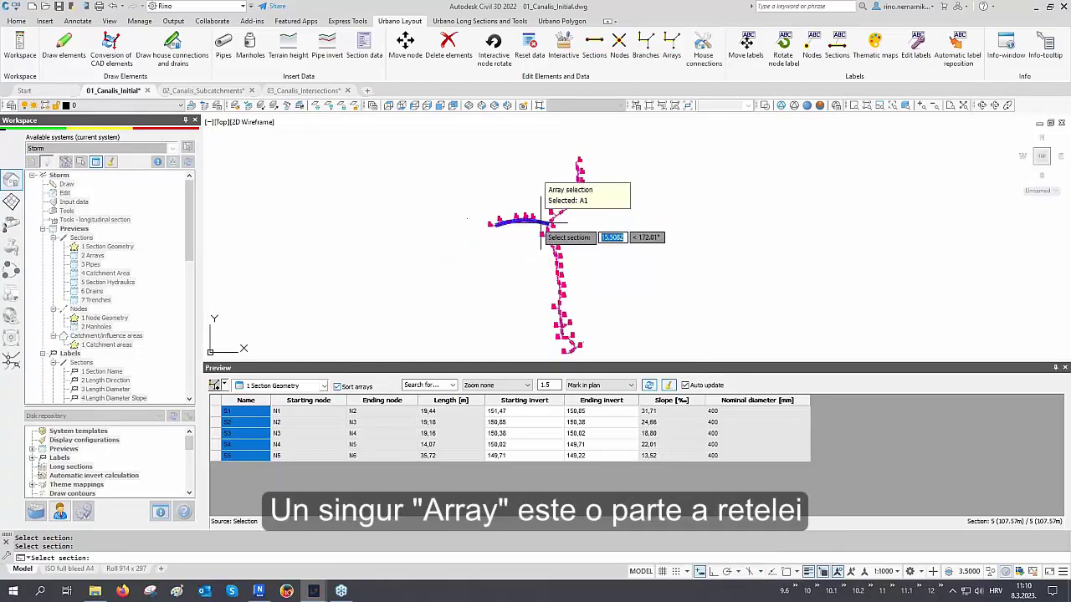
scroll(520, 219, "up", 5)
middle_click_drag(521, 219, 523, 247)
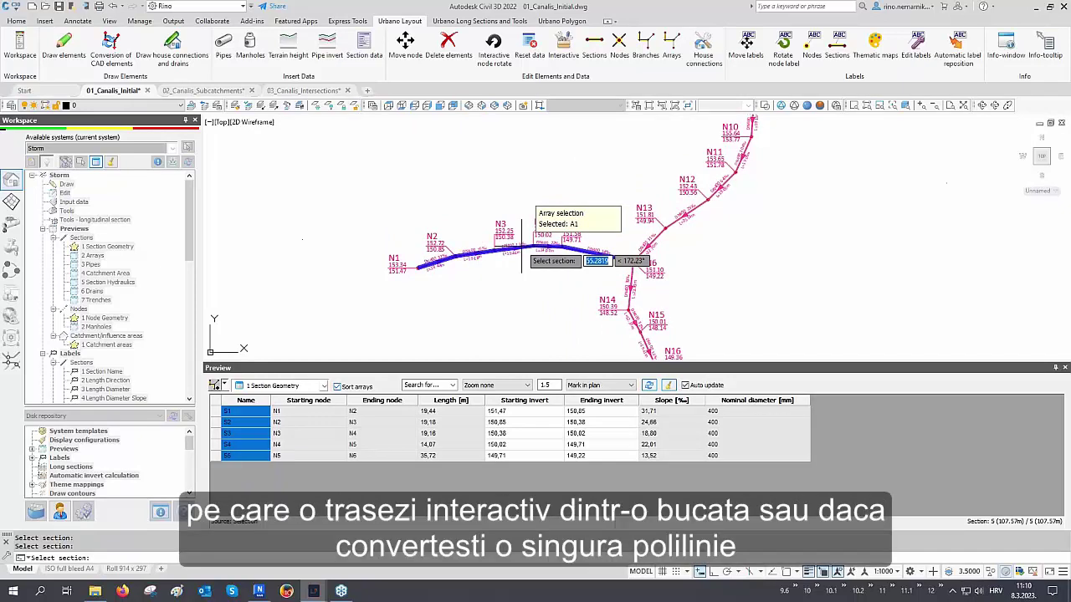
scroll(585, 239, "down", 4)
scroll(627, 227, "down", 2)
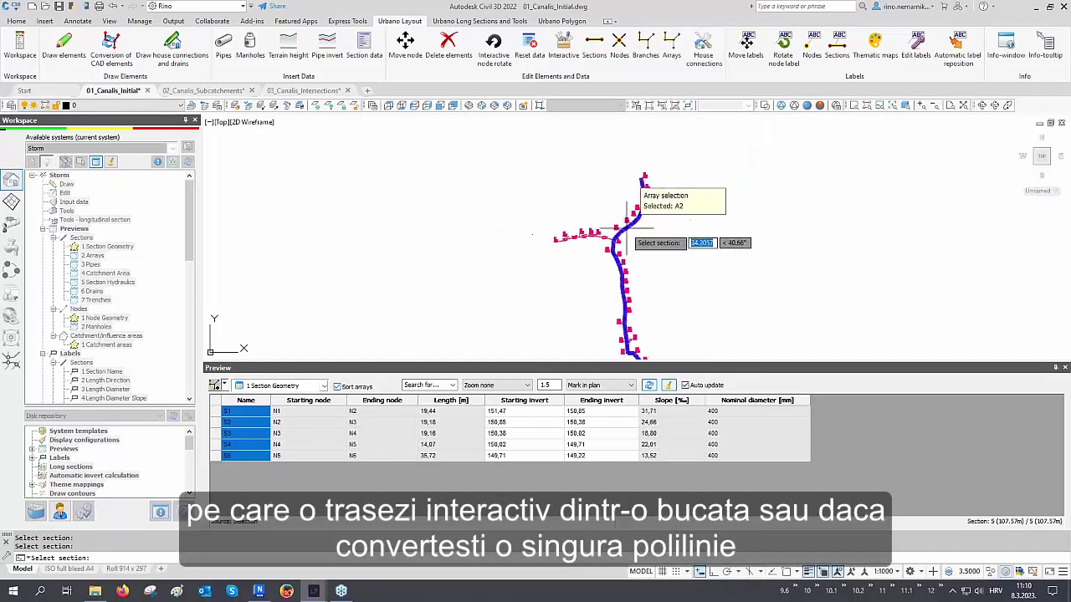
middle_click_drag(626, 227, 608, 197)
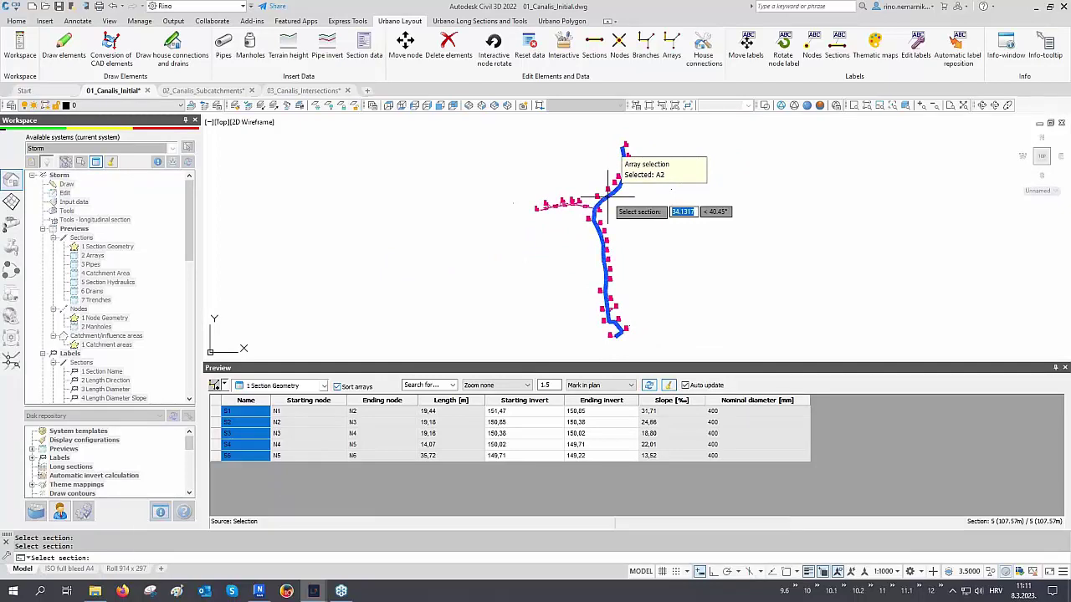
left_click(608, 193)
left_click_drag(265, 412, 268, 527)
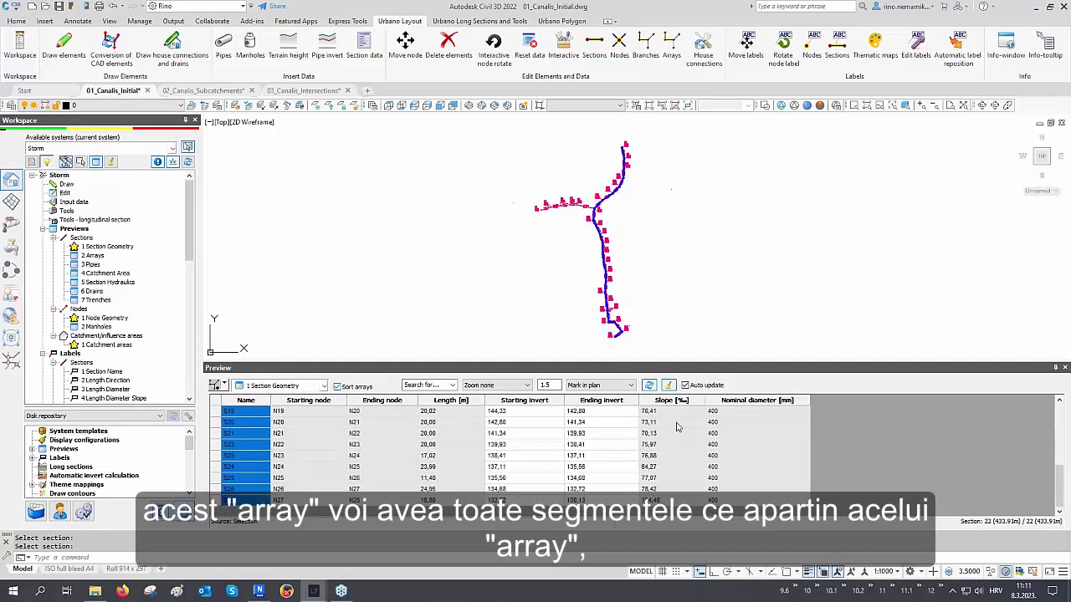
Step: Switch the preview to the 2 Arrays configuration and list all arrays of the active system
left_click(258, 388)
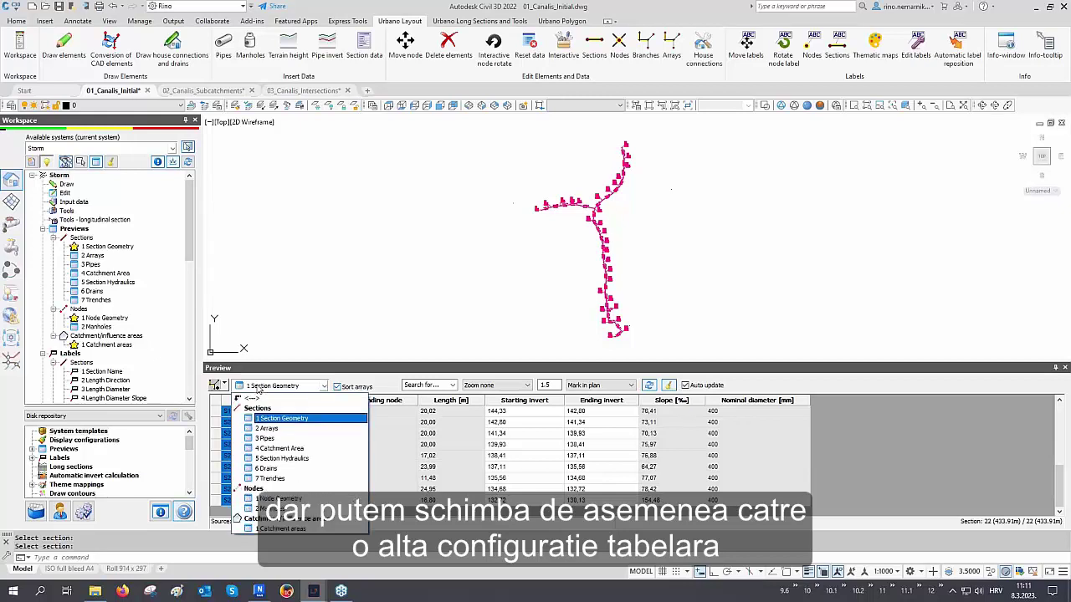
left_click(276, 429)
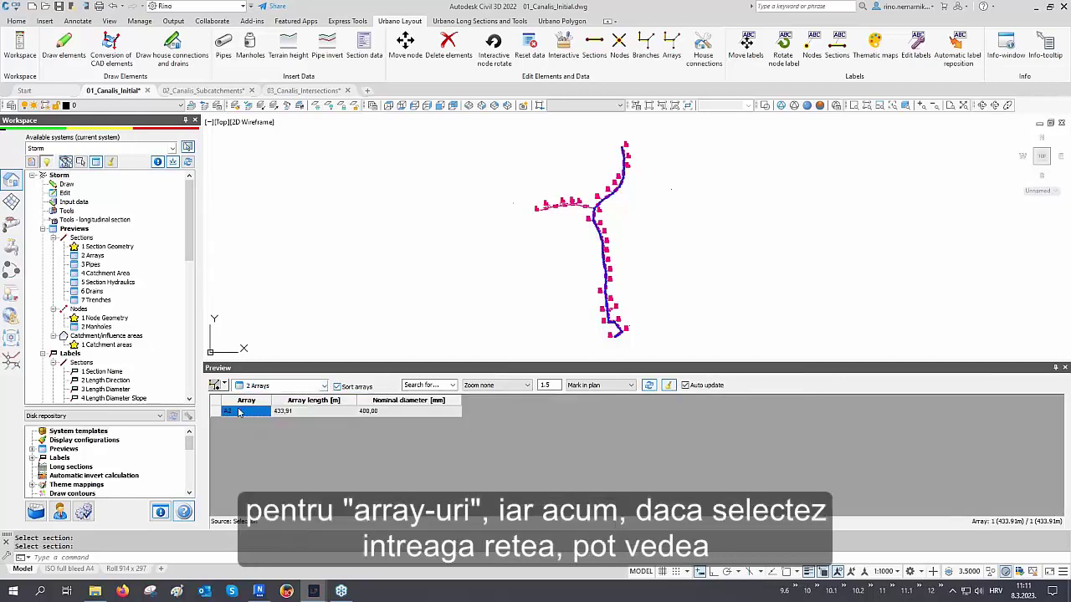
left_click(224, 386)
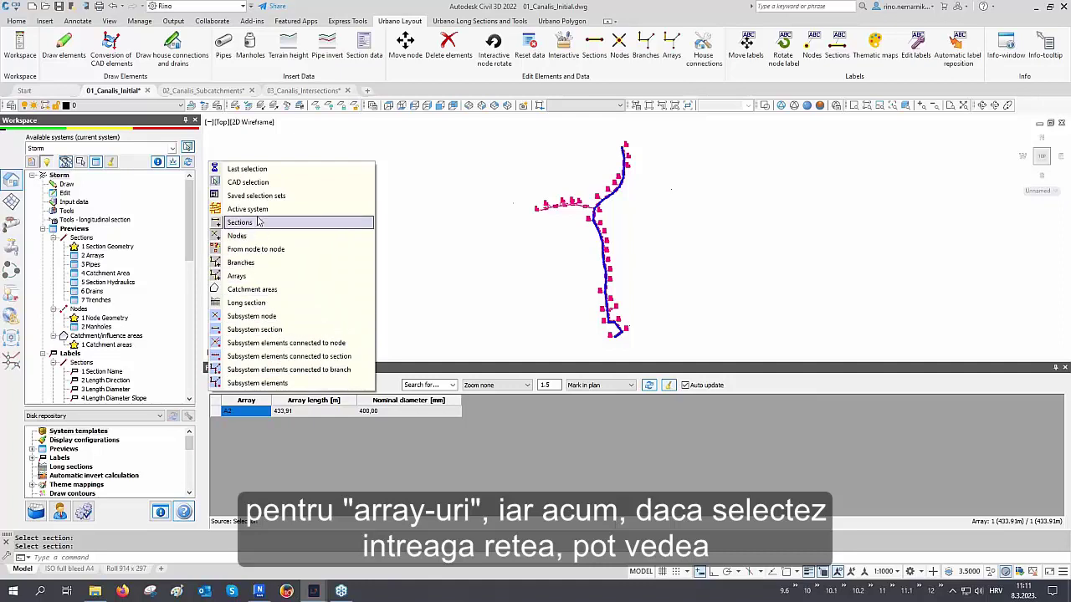
left_click(251, 209)
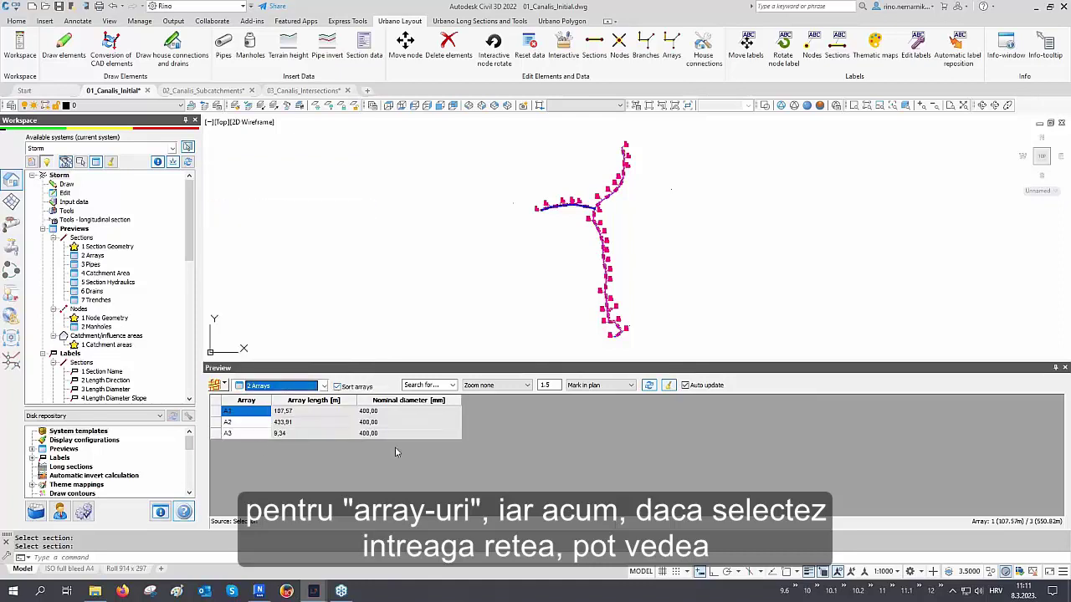
Step: Mark arrays A2 and A3 in the plan one after the other, examine the short array between N24 and N29, and regenerate the drawing
left_click(254, 423)
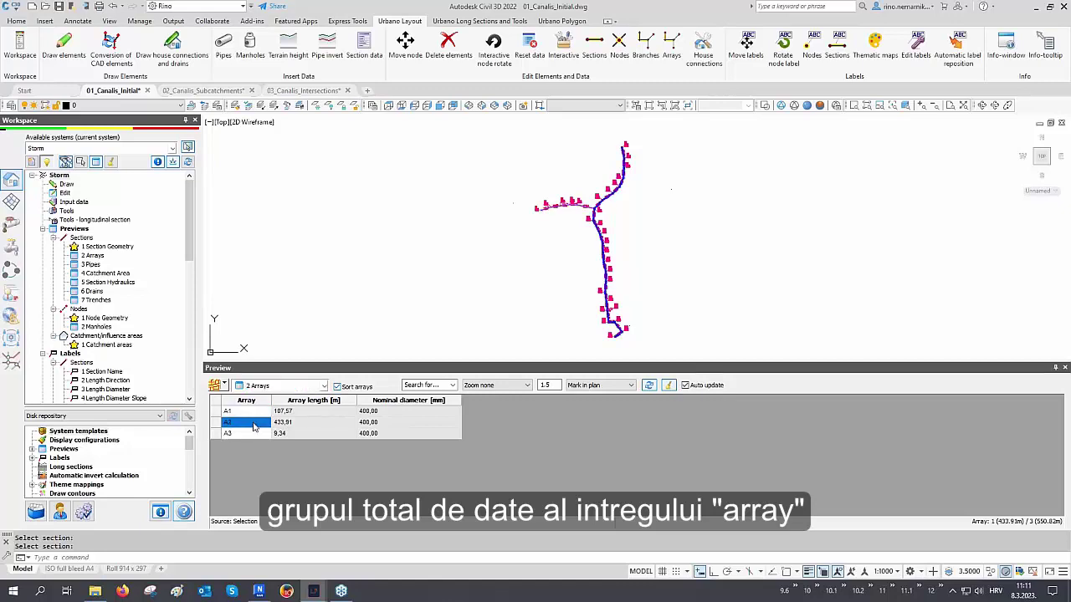
left_click(250, 433)
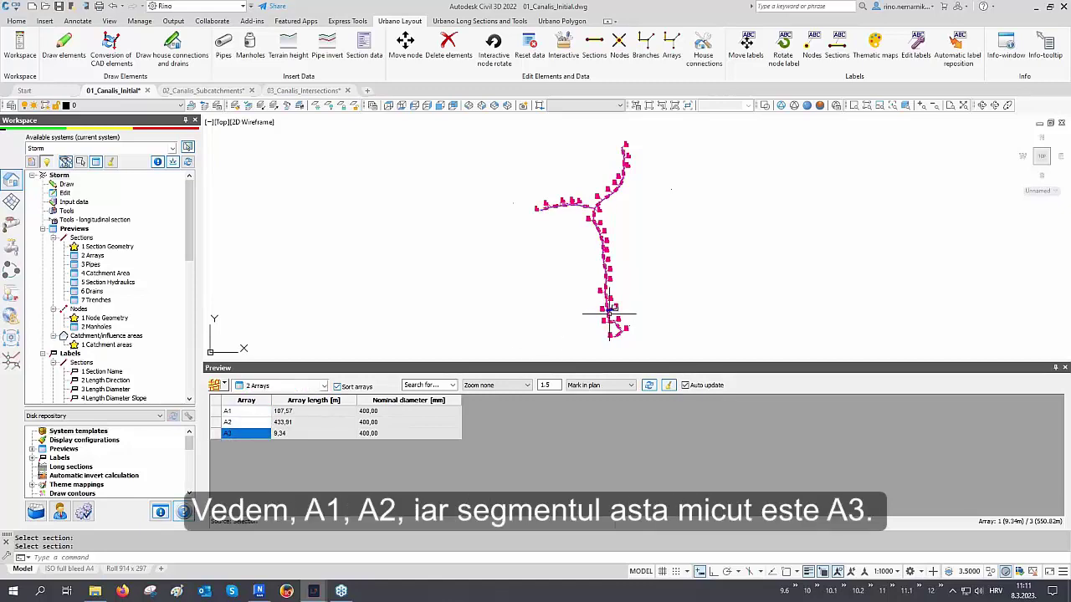
scroll(610, 310, "up", 4)
scroll(610, 310, "up", 5)
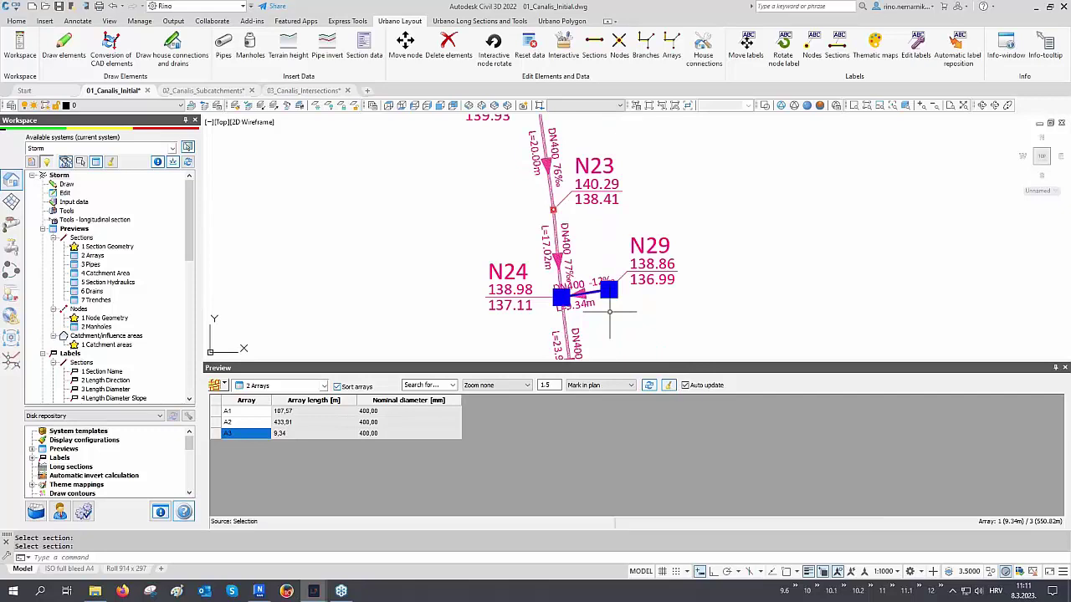
type("e")
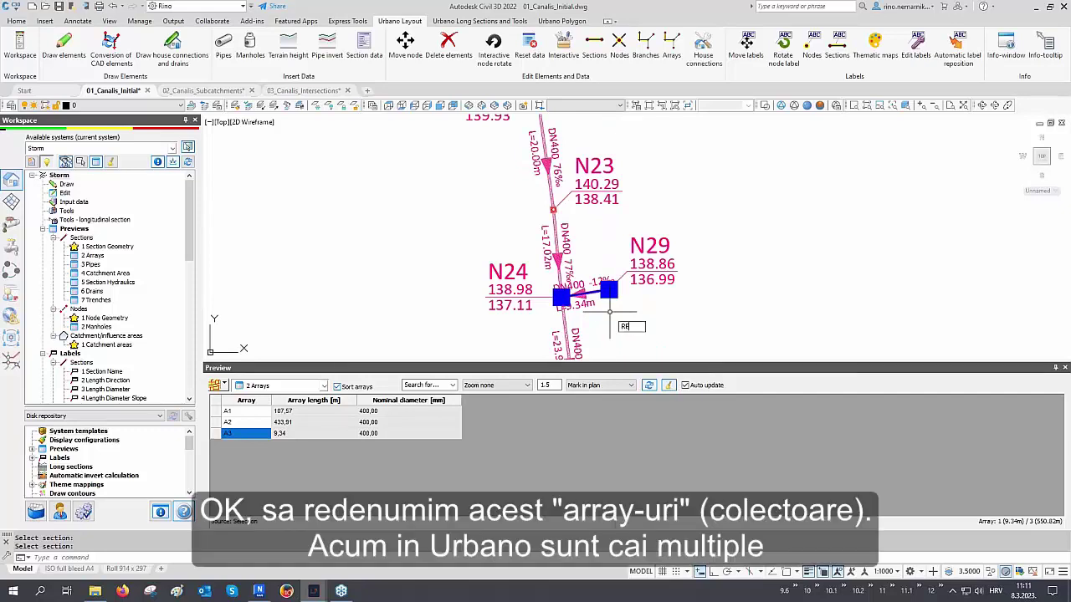
key("Return")
Step: Go through the three arrays in the table and open the names of A2 and A3 for direct editing, leaving them unchanged
scroll(610, 311, "down", 6)
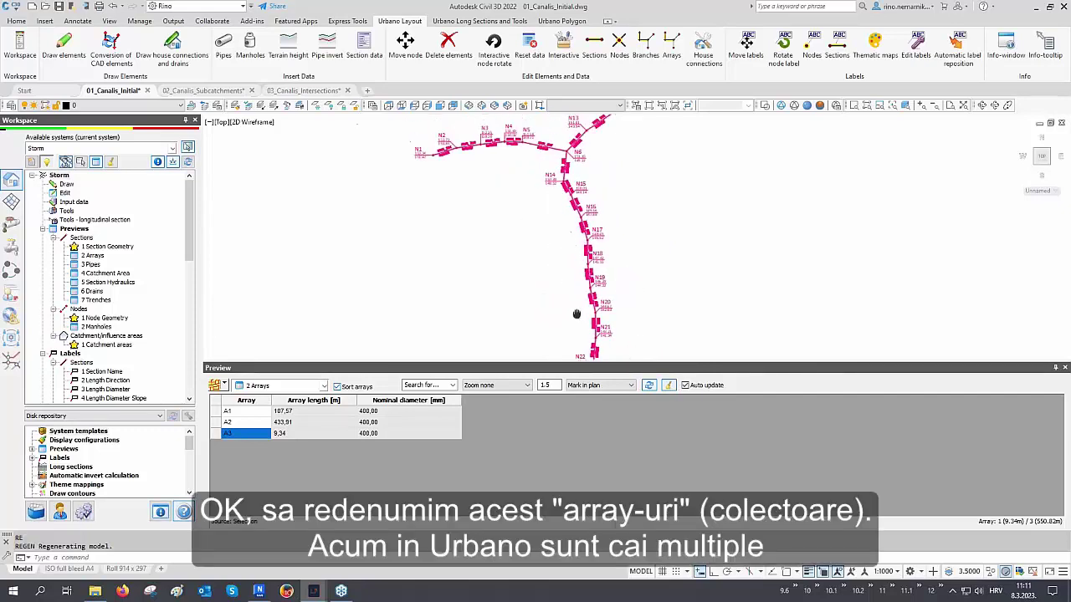
middle_click_drag(577, 314, 626, 318)
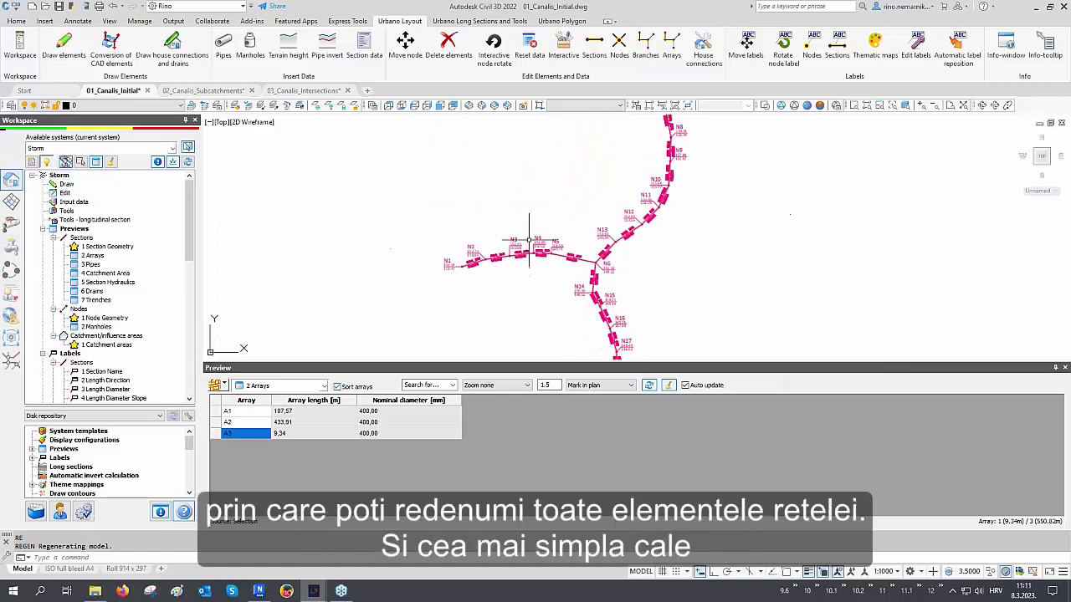
scroll(528, 240, "up", 4)
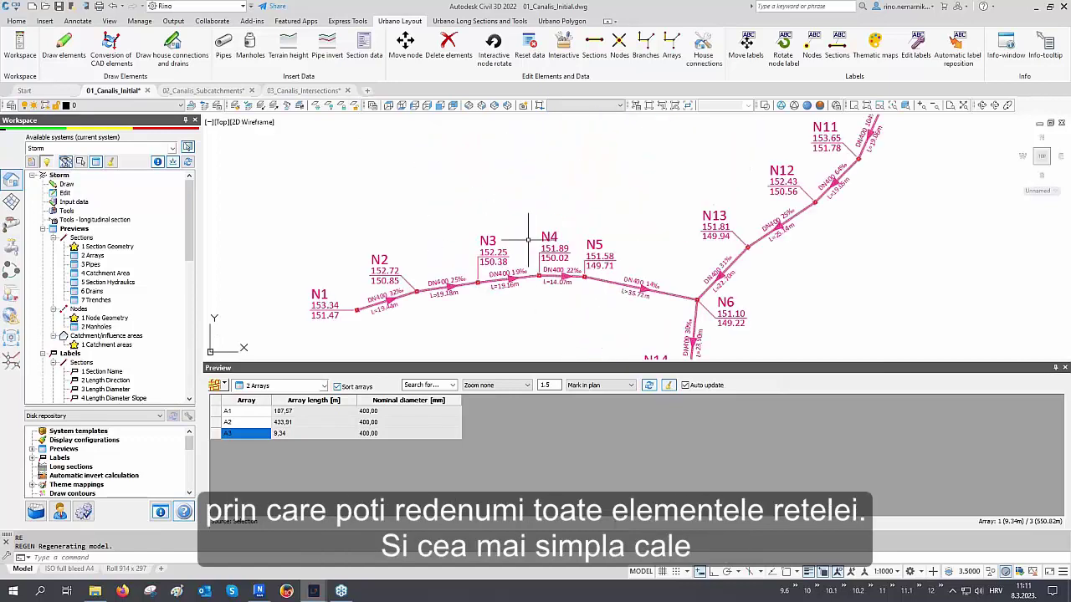
left_click(256, 411)
left_click(253, 422)
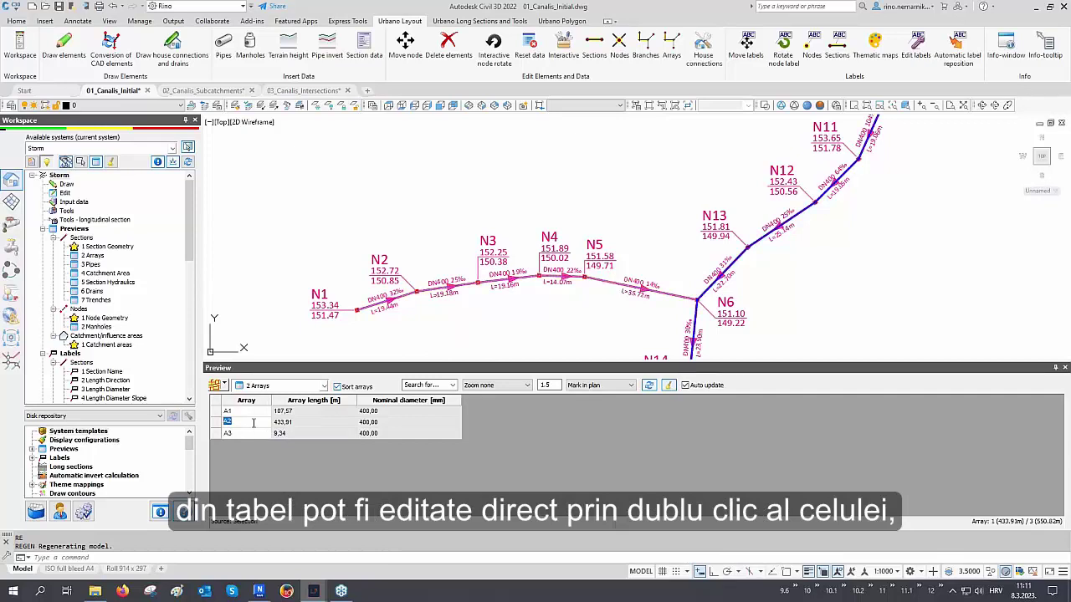
left_click(250, 433)
double_click(242, 432)
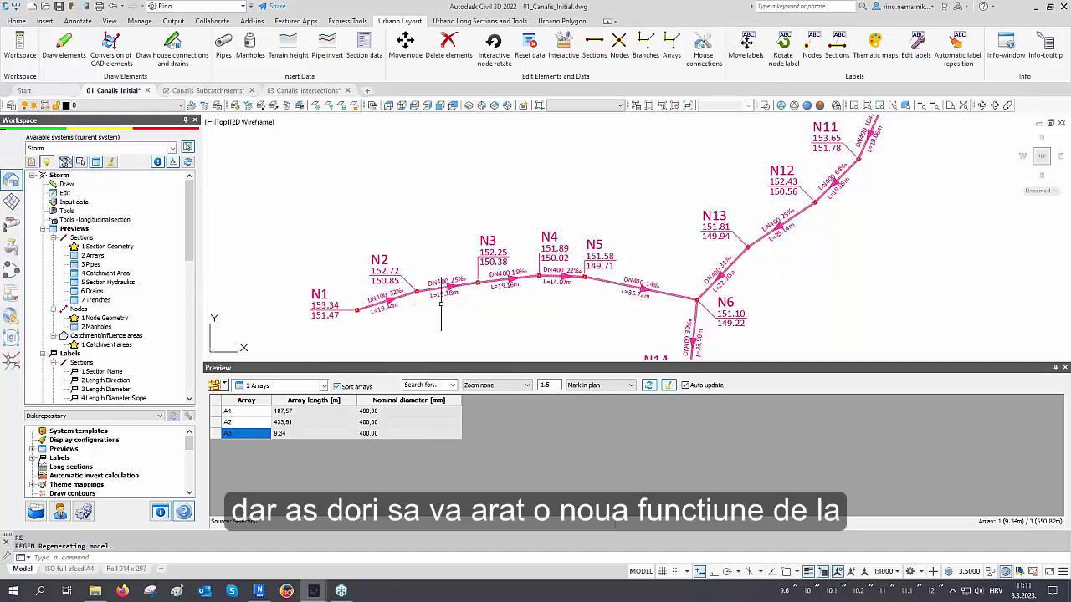
Step: Set up rule-based array renaming with Rule 1 - According to arrays hierarchy and pick array A2 in the plan as the main array
scroll(441, 303, "down", 2)
middle_click_drag(441, 303, 462, 318)
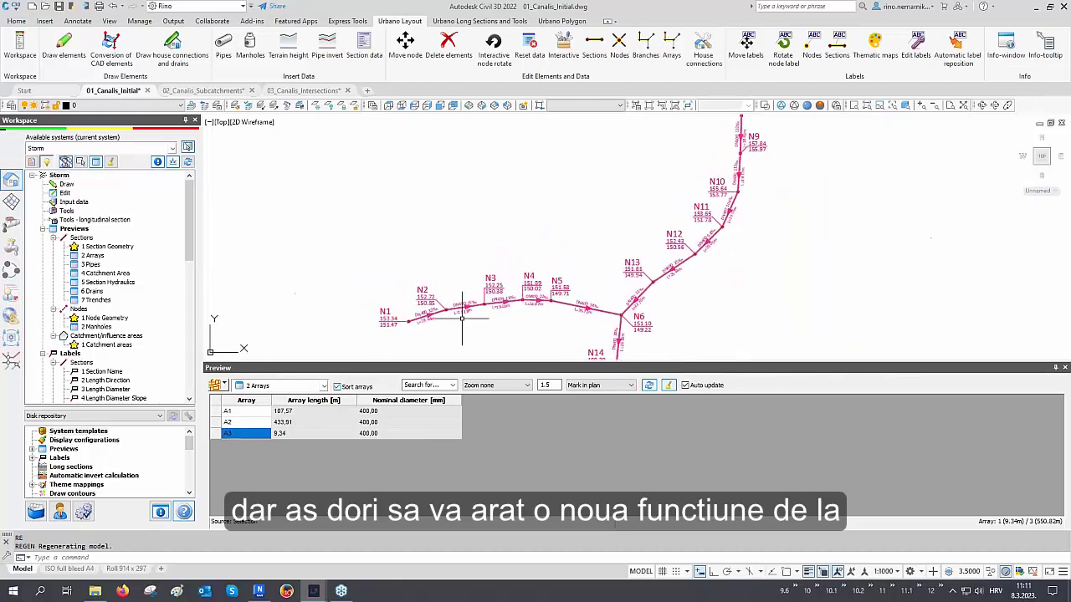
middle_click_drag(519, 266, 660, 275)
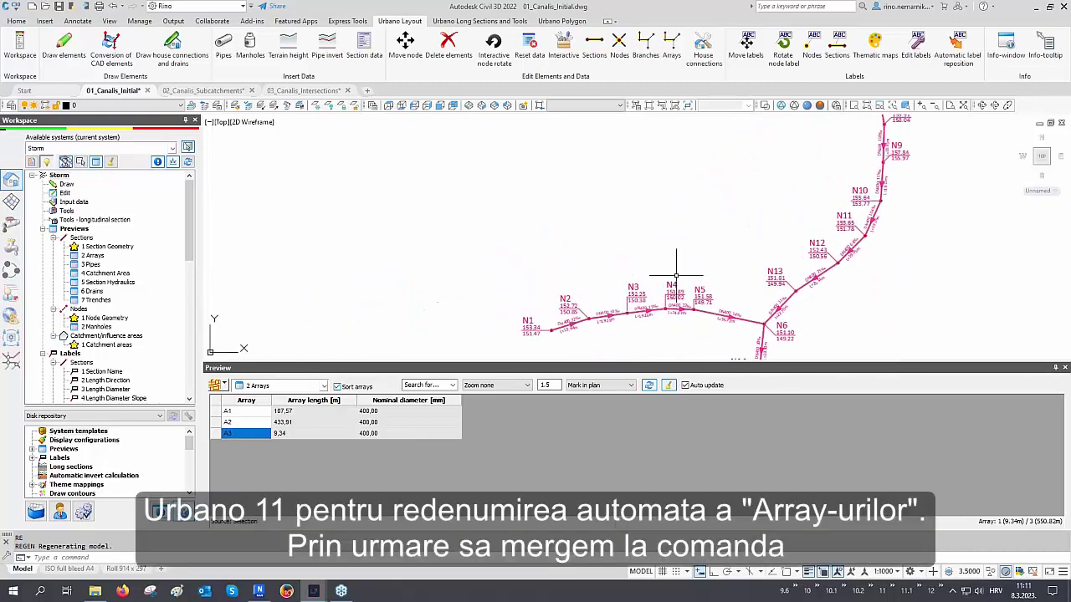
right_click(67, 194)
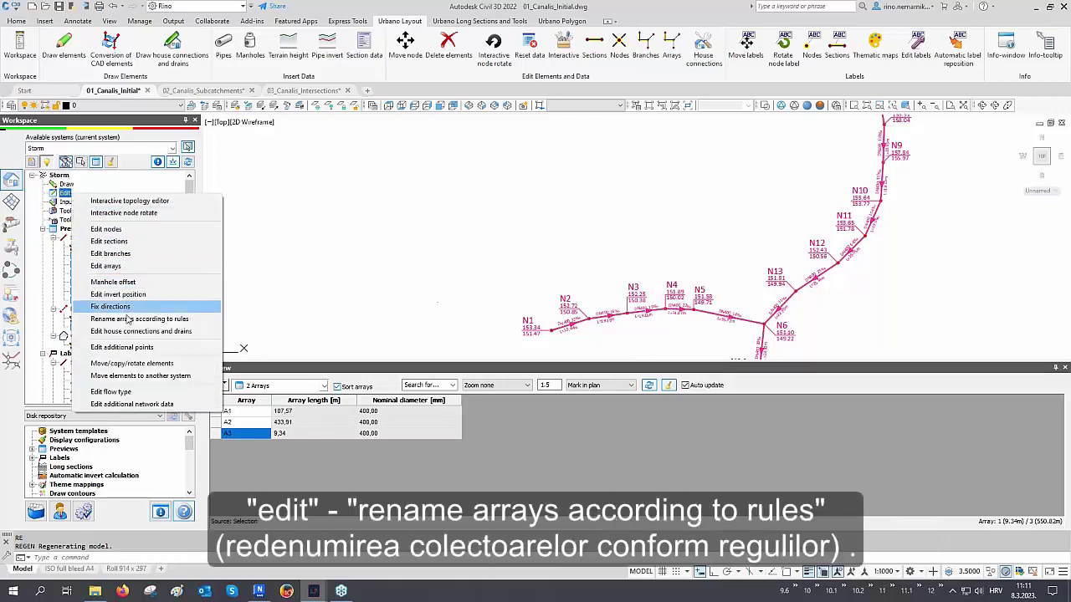
left_click(131, 320)
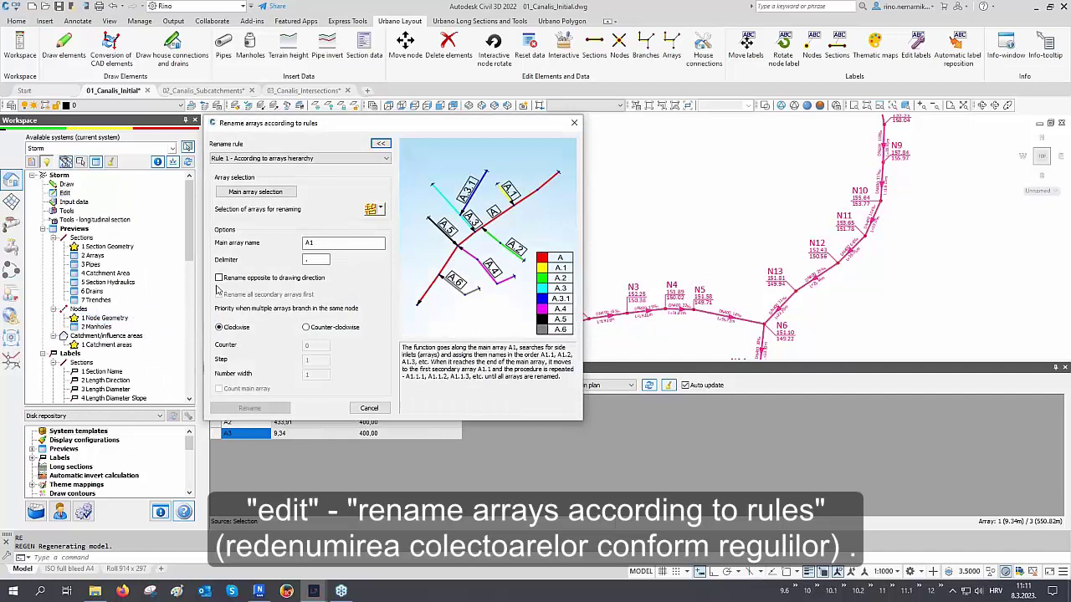
left_click(290, 159)
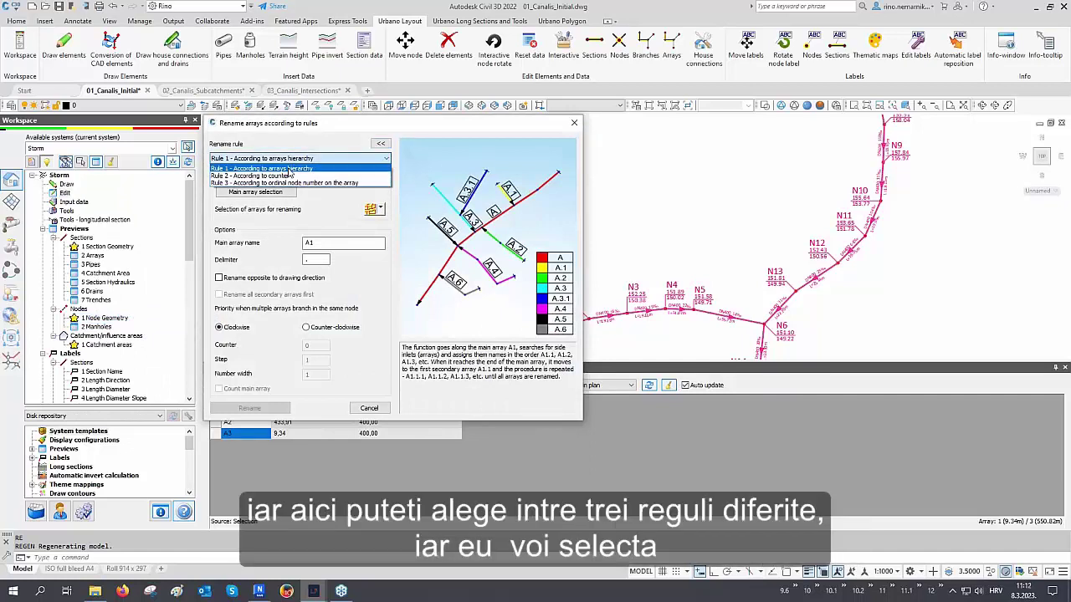
left_click(288, 169)
left_click(273, 192)
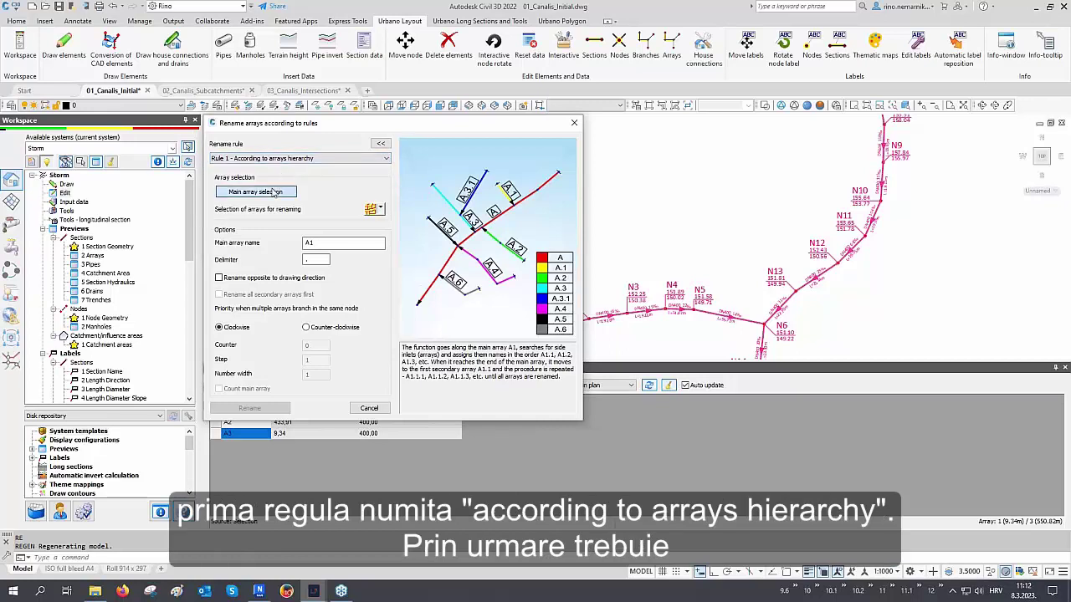
left_click(874, 243)
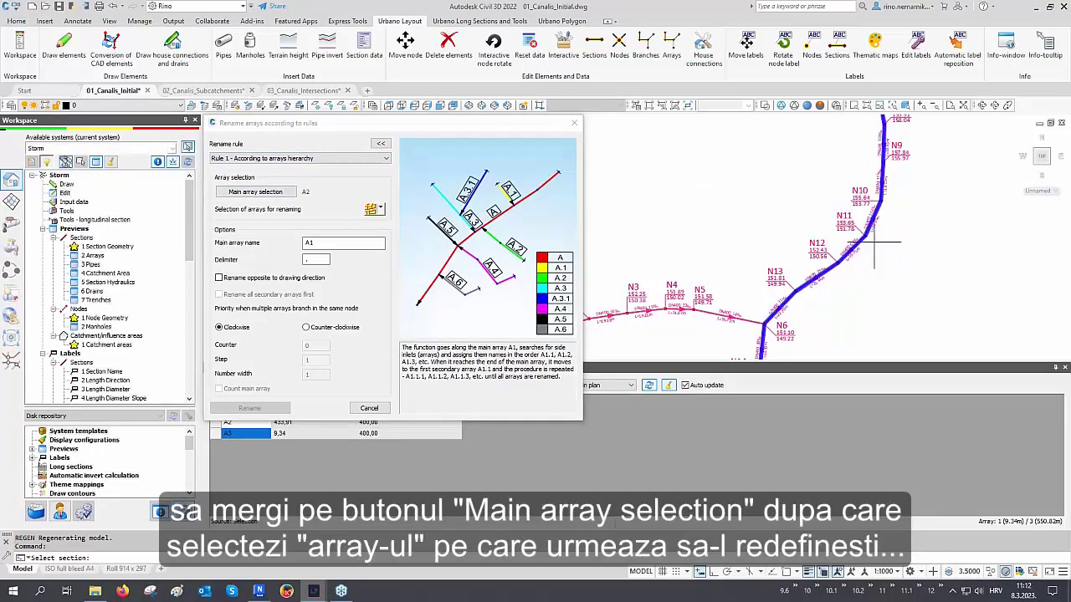
Step: Rename all arrays of the active system with main array name A1 and a dot as delimiter, and close the renaming dialog
left_click(373, 210)
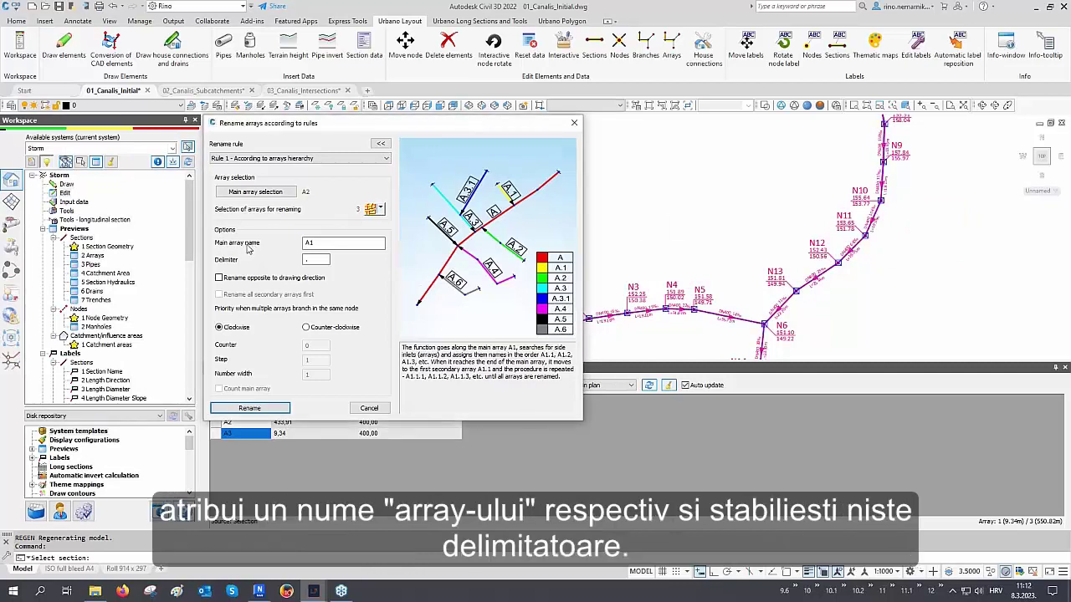
double_click(308, 242)
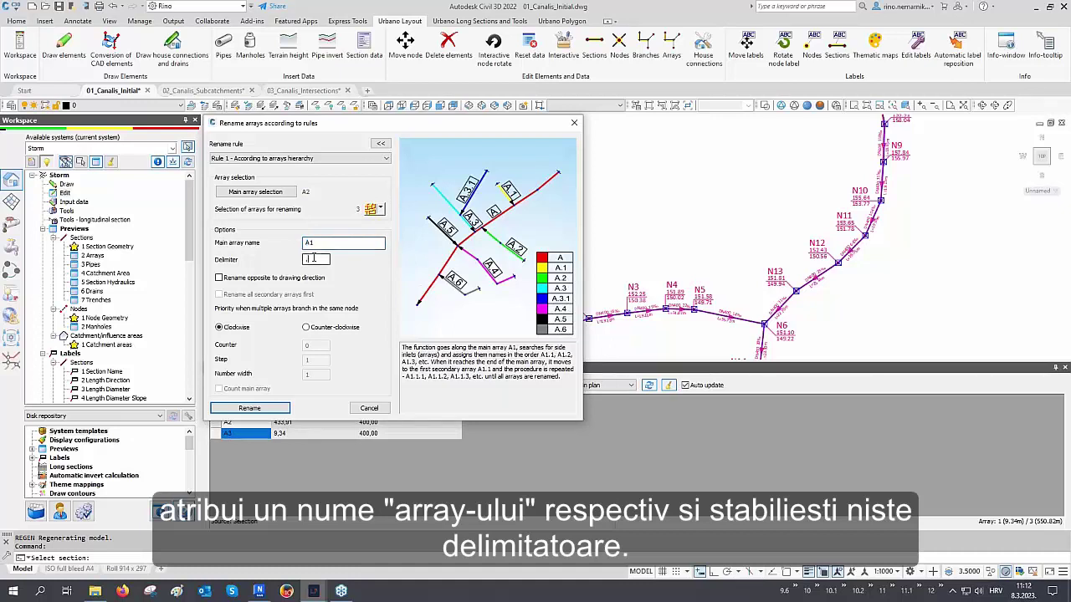
left_click(277, 406)
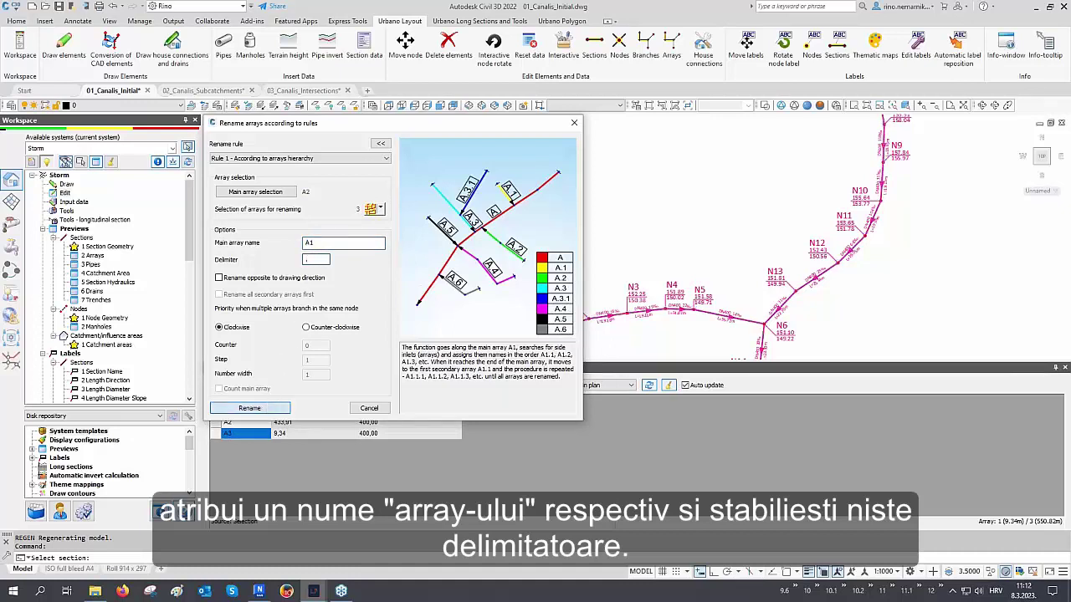
left_click(413, 291)
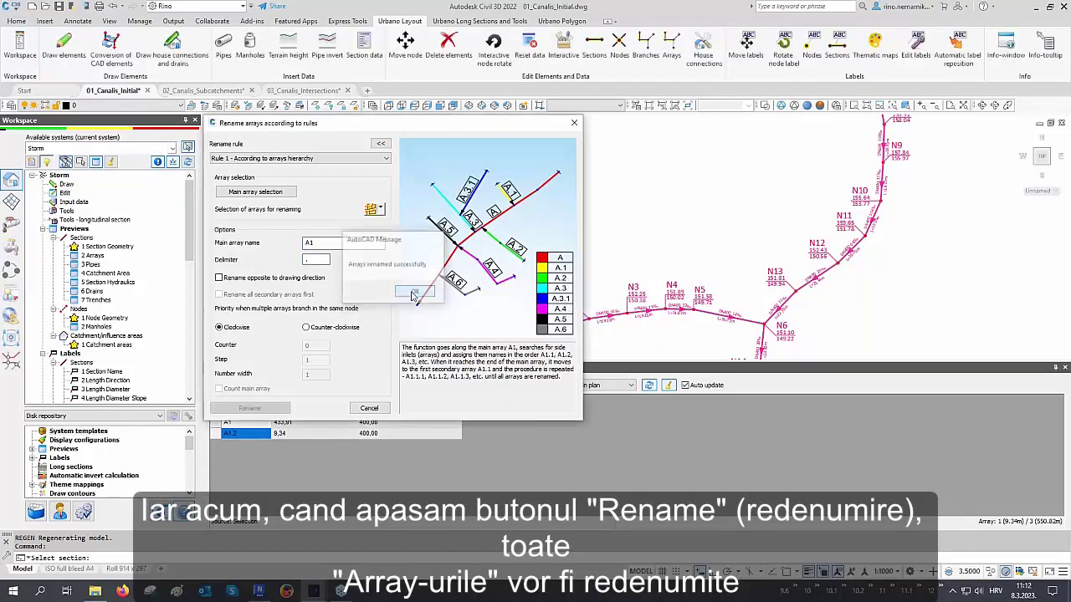
left_click(369, 409)
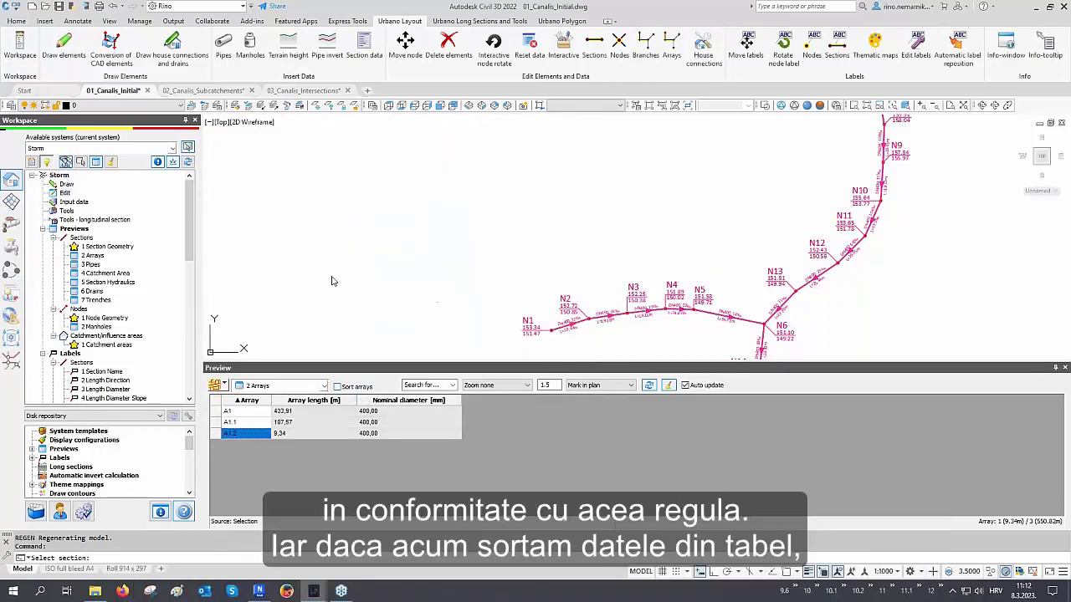
Step: Mark the renamed arrays A1, A1.1 and A1.2 in the plan one after the other and examine where each runs
scroll(347, 259, "down", 3)
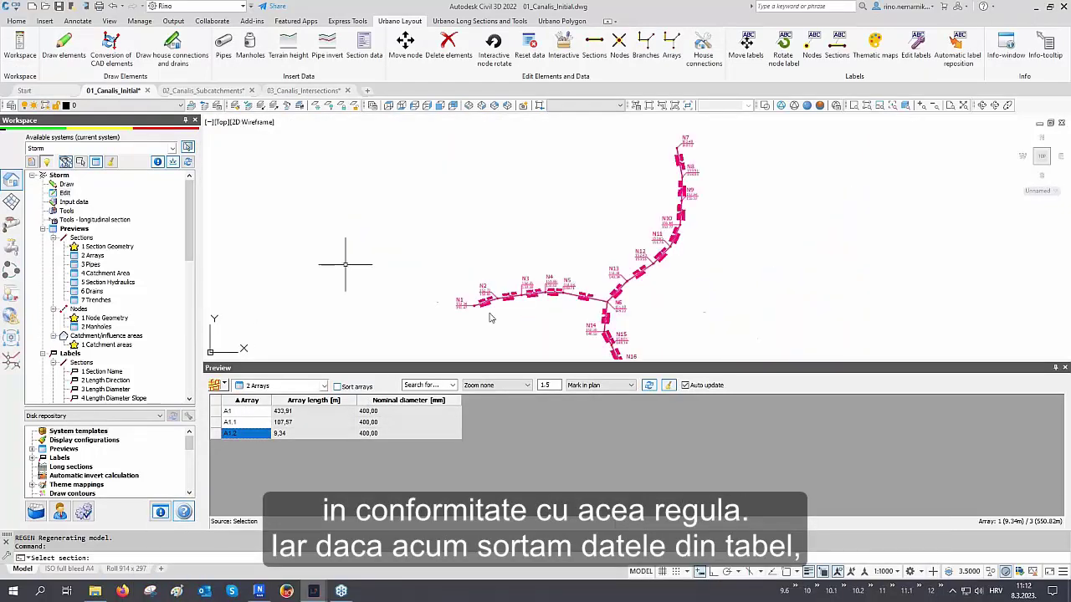
left_click(254, 413)
left_click(255, 422)
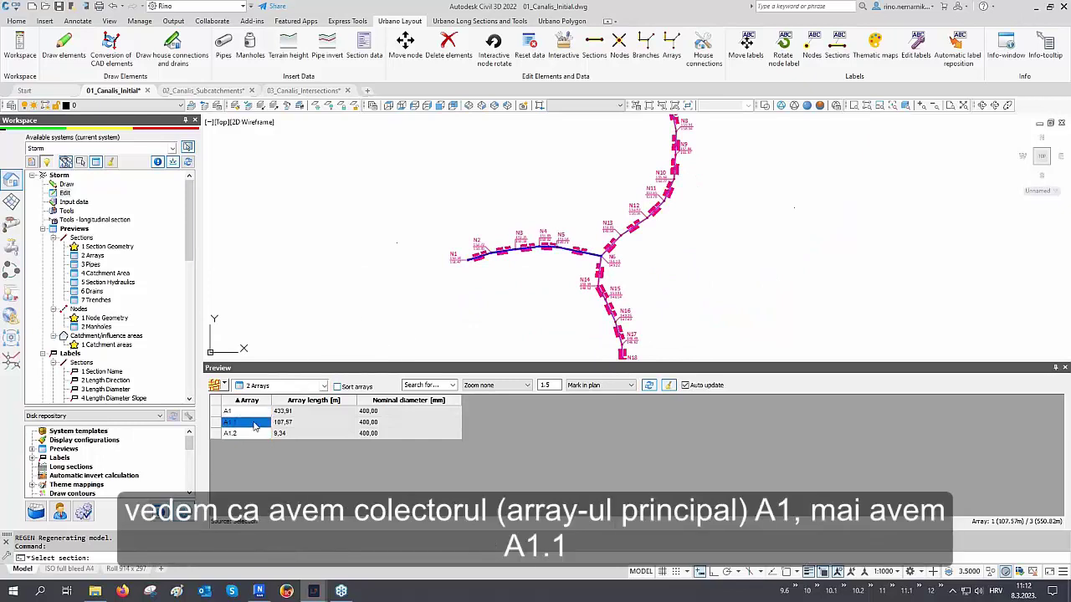
scroll(544, 247, "up", 2)
scroll(569, 244, "down", 6)
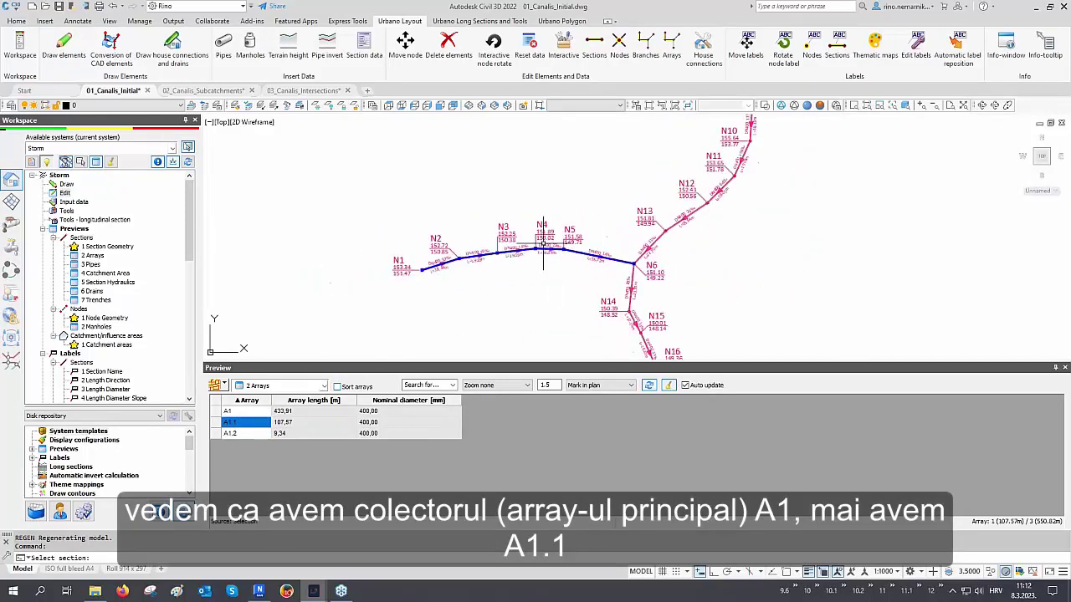
scroll(578, 241, "up", 5)
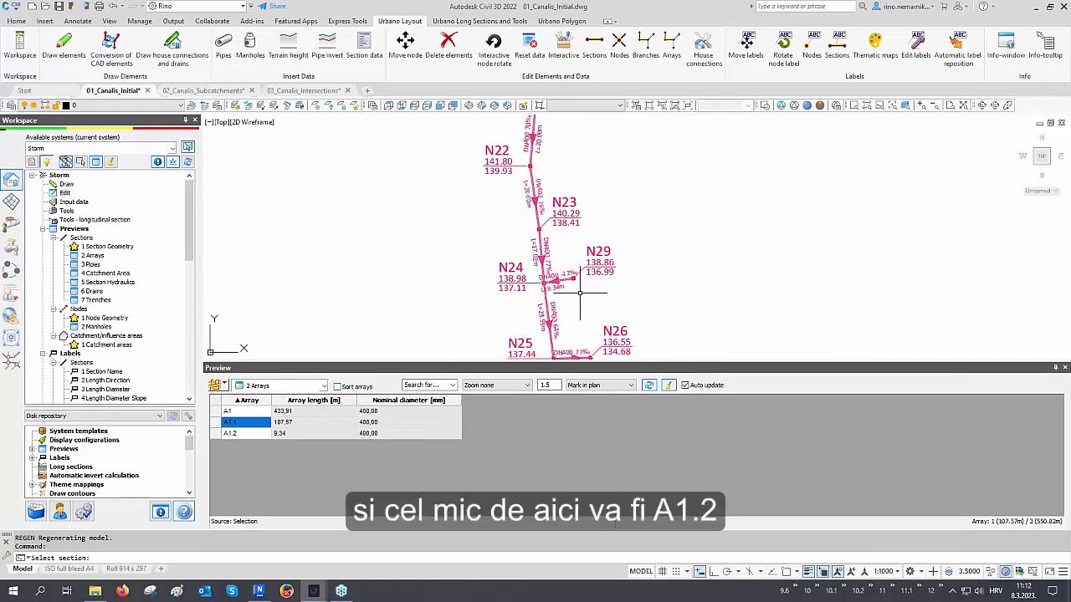
left_click(253, 434)
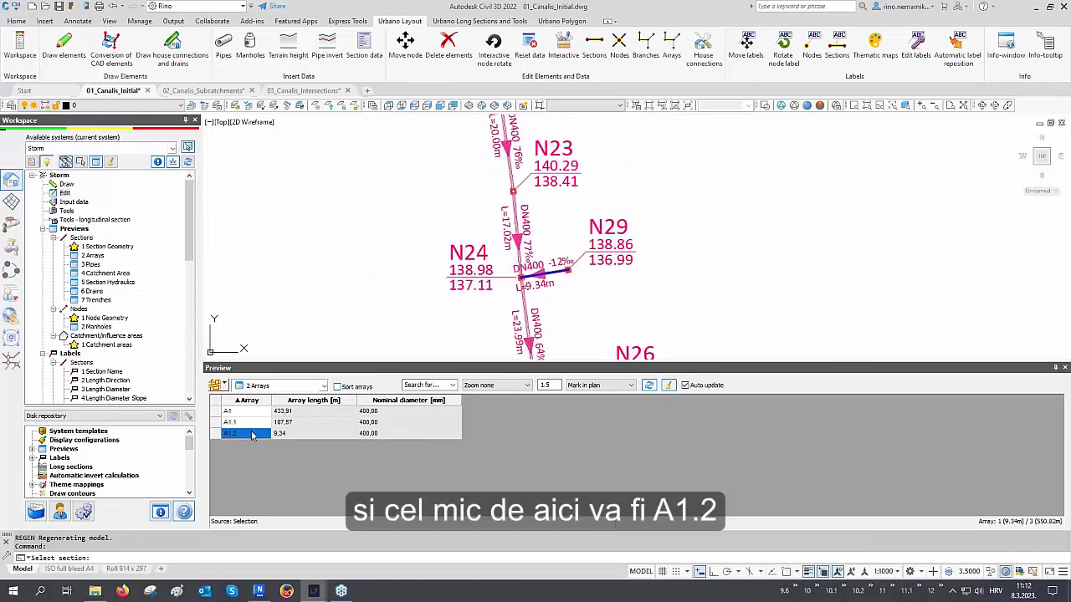
middle_click_drag(430, 320, 478, 288)
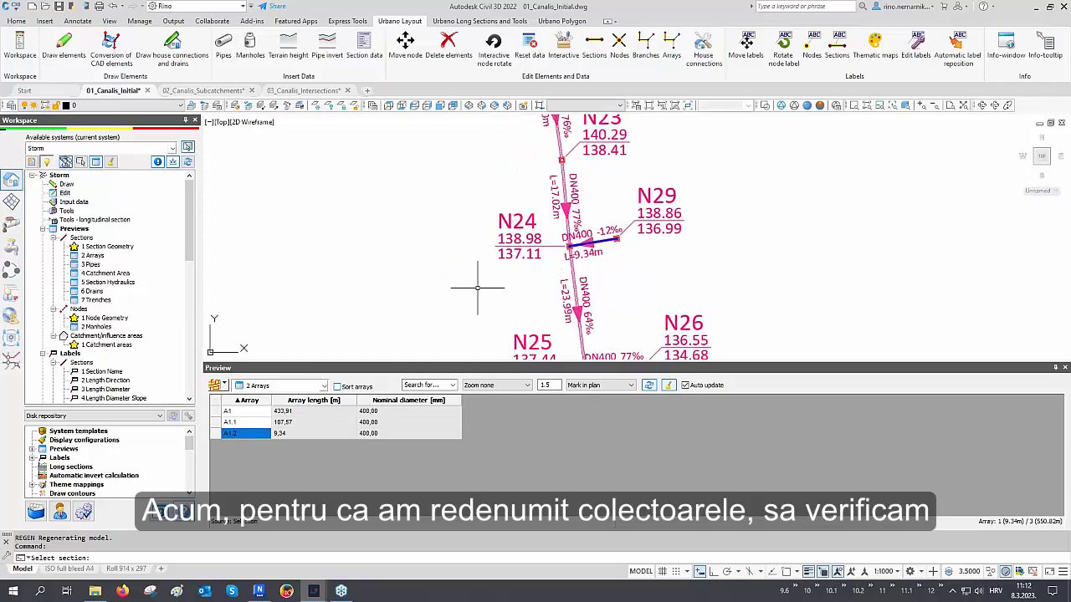
Step: Regenerate the drawing and switch the preview table to 1 Node Geometry
type("RE")
key("Return")
scroll(502, 301, "down", 5)
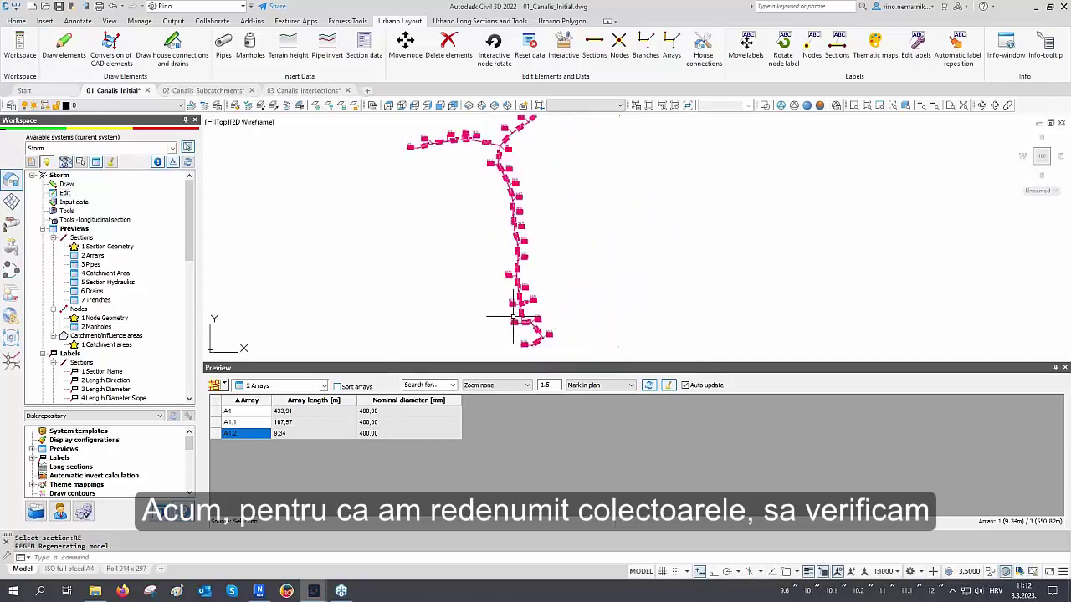
scroll(478, 202, "up", 6)
middle_click_drag(478, 203, 491, 228)
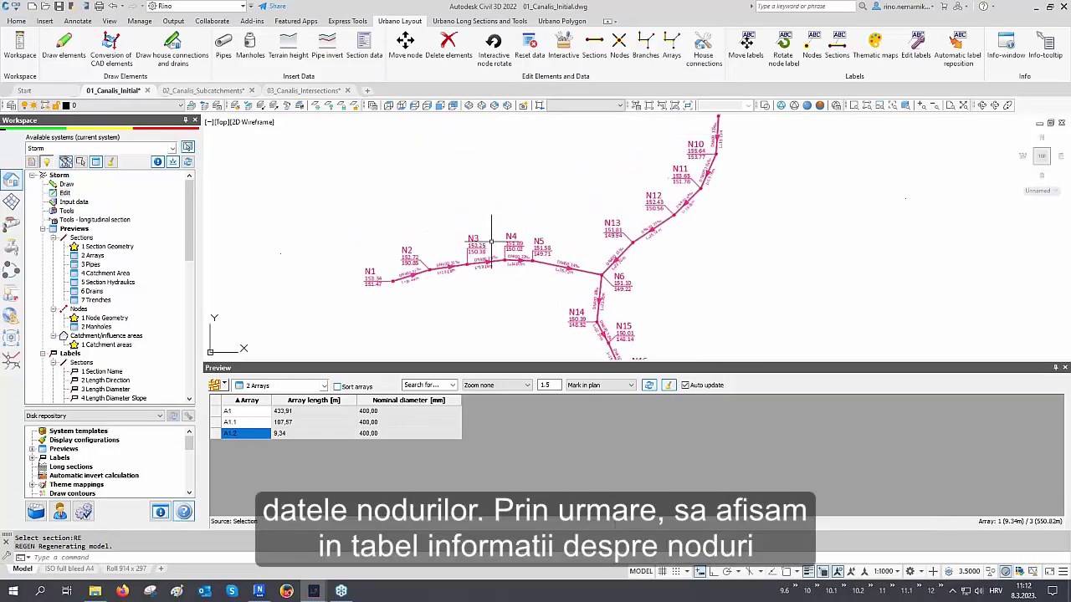
left_click(283, 386)
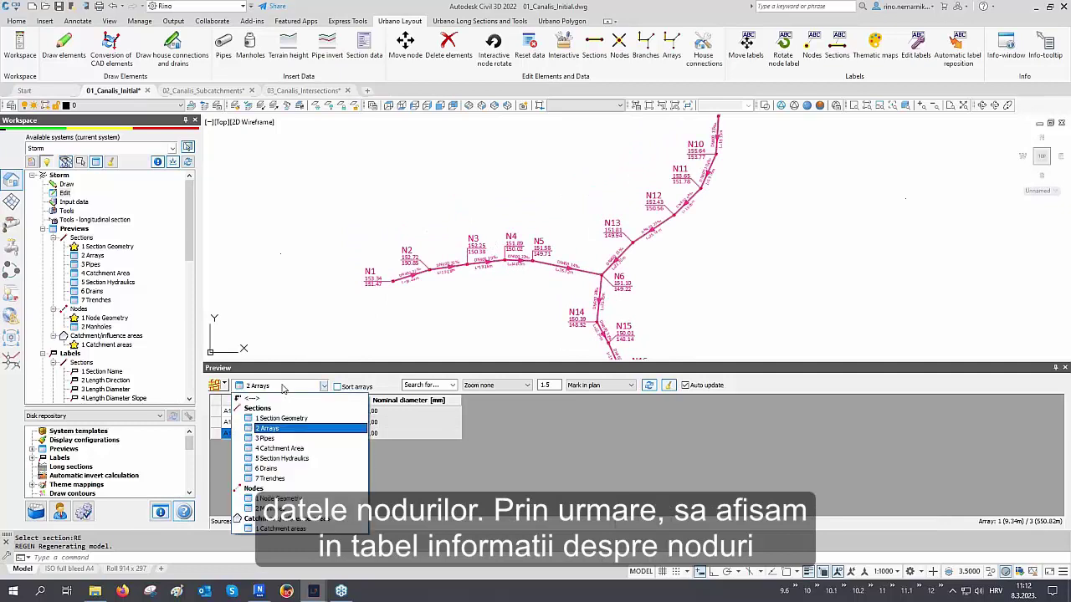
left_click(284, 500)
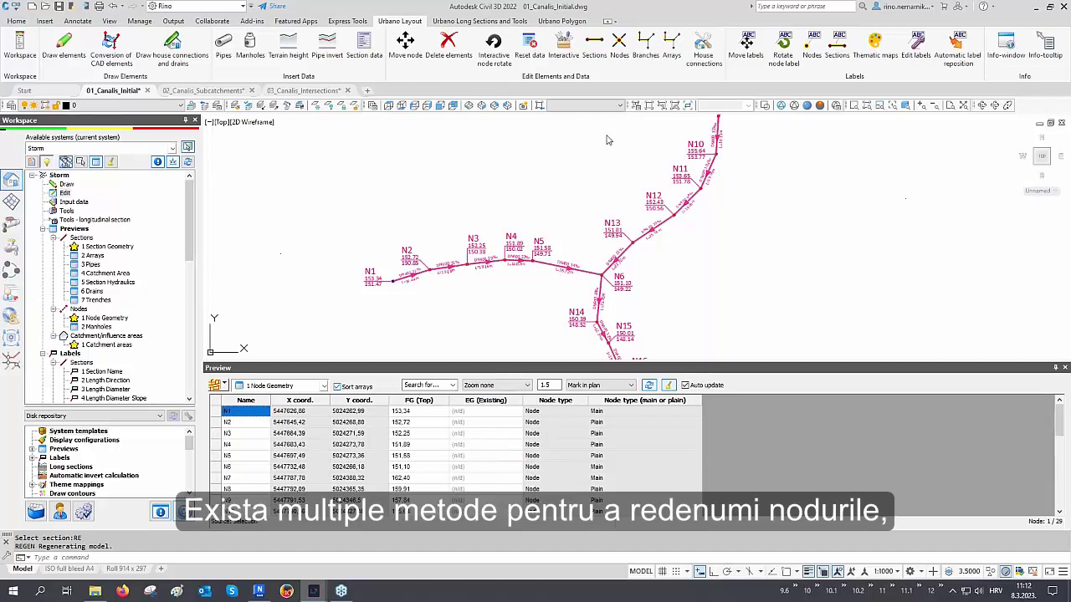
Step: Set up node renaming in Rename by distance mode and select all nodes of the network
left_click(620, 43)
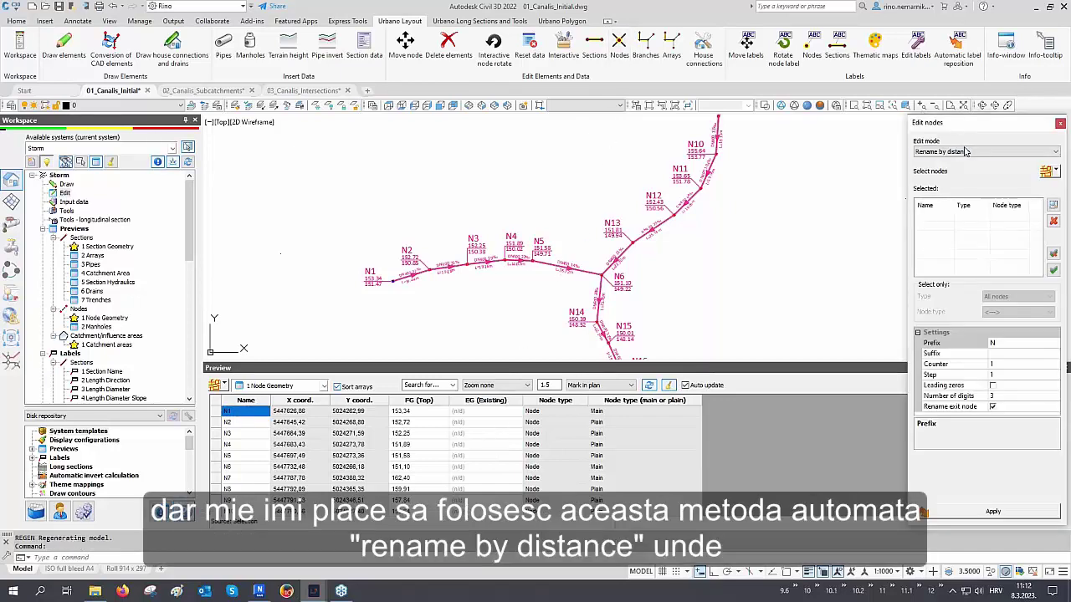
left_click(966, 151)
left_click(968, 153)
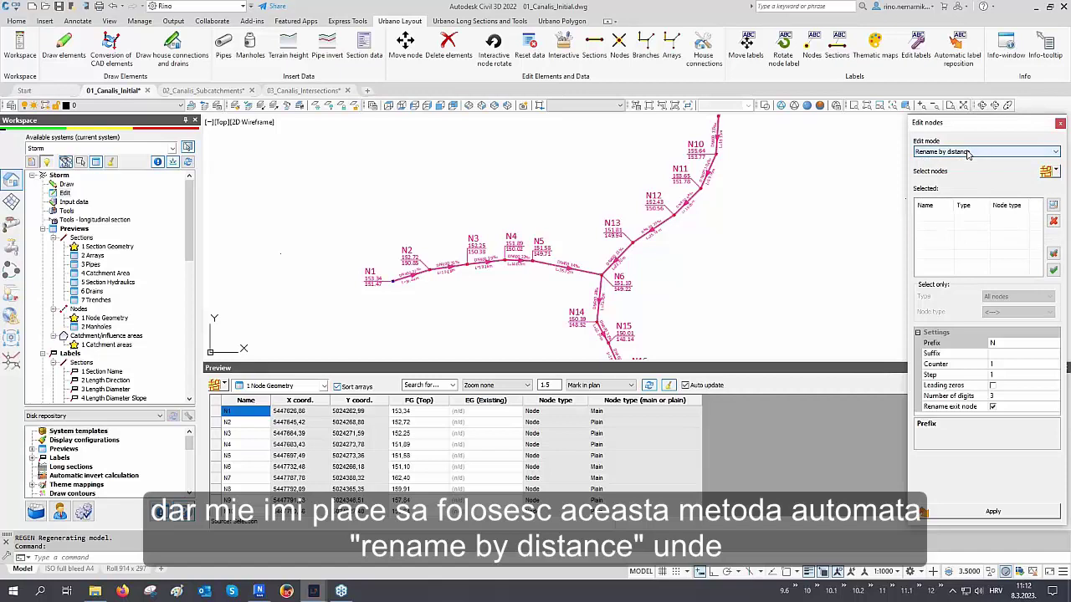
left_click(1047, 172)
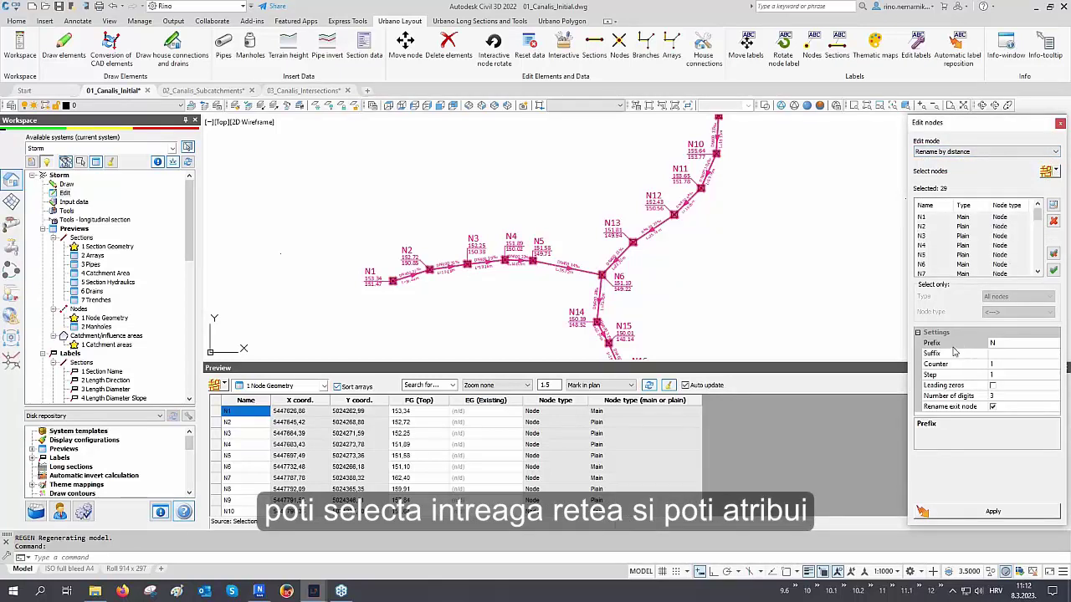
Step: Rename the selected nodes with an empty prefix, suffix a, counter 1 and step 1, and close the node editing dialog
left_click(994, 343)
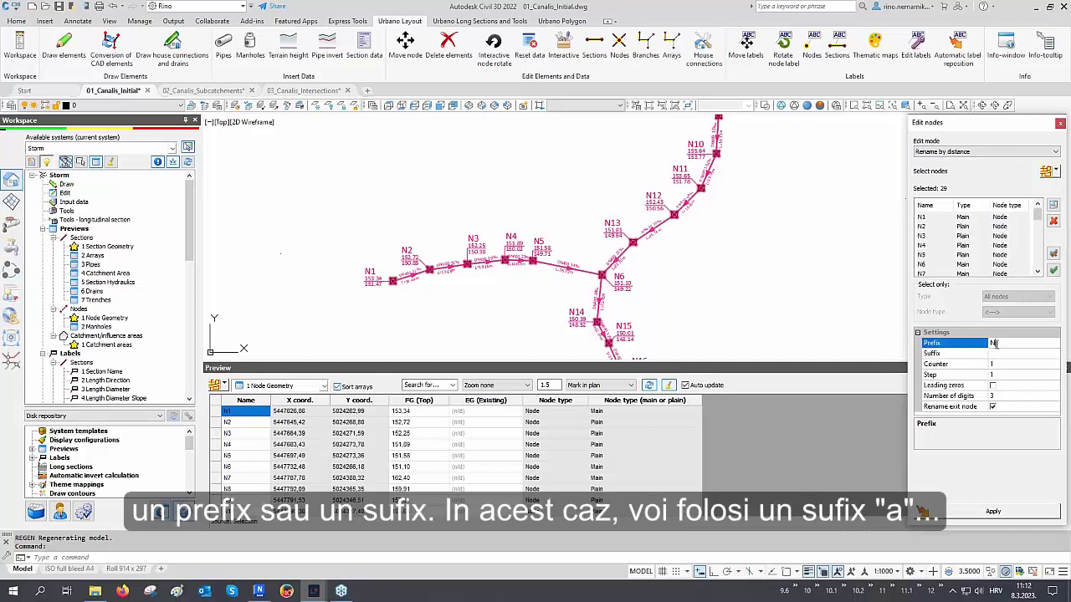
left_click(998, 354)
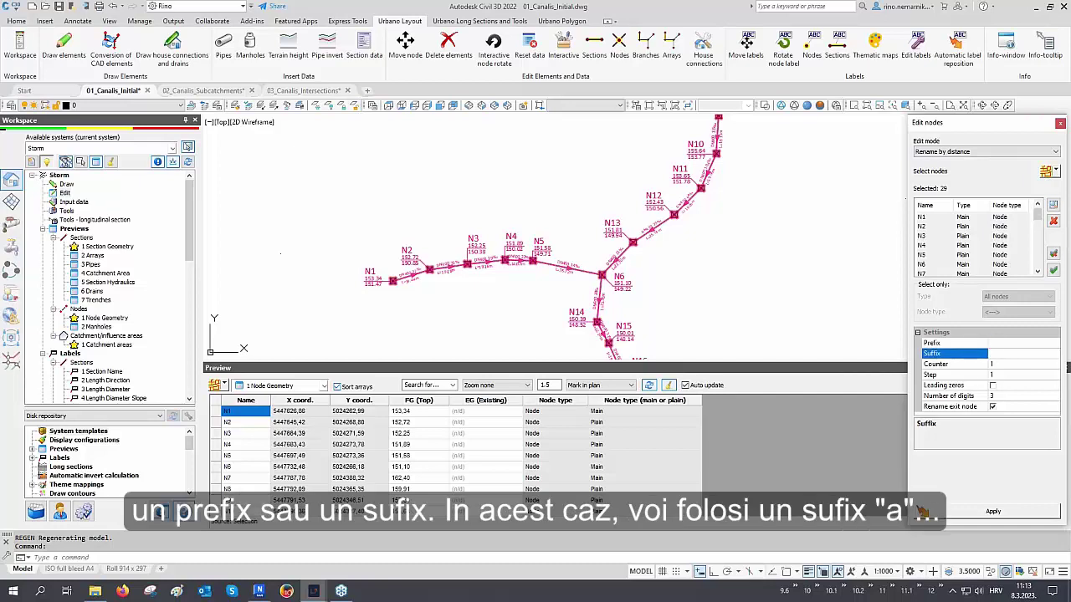
left_click(991, 511)
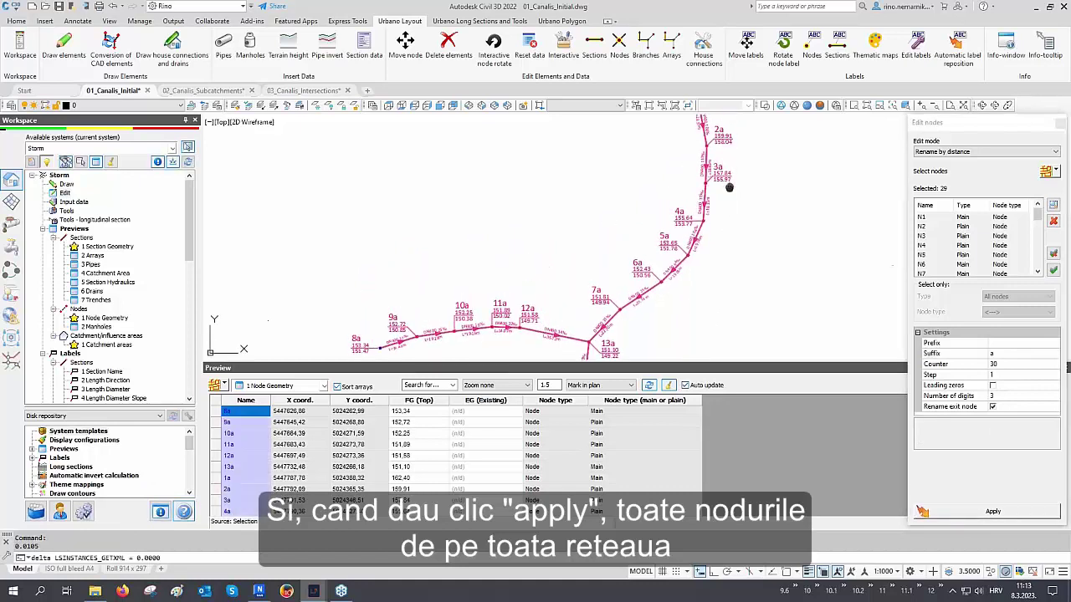
left_click(1060, 123)
Step: Sort the node table by name and examine the node numbering in the plan from 1a down to the network's outlet
left_click(248, 401)
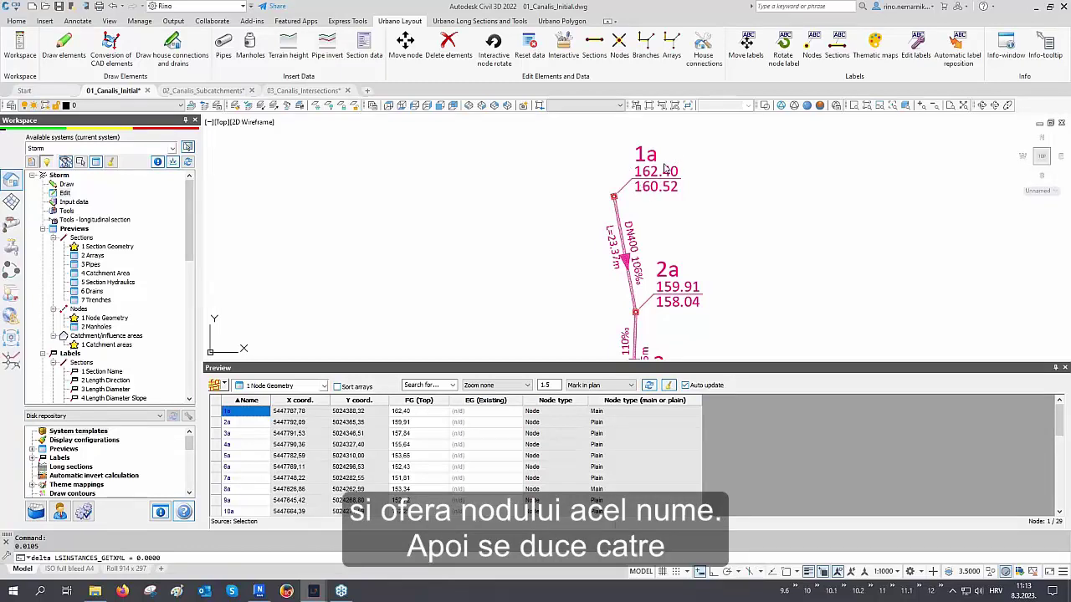
scroll(666, 169, "down", 5)
scroll(586, 318, "up", 5)
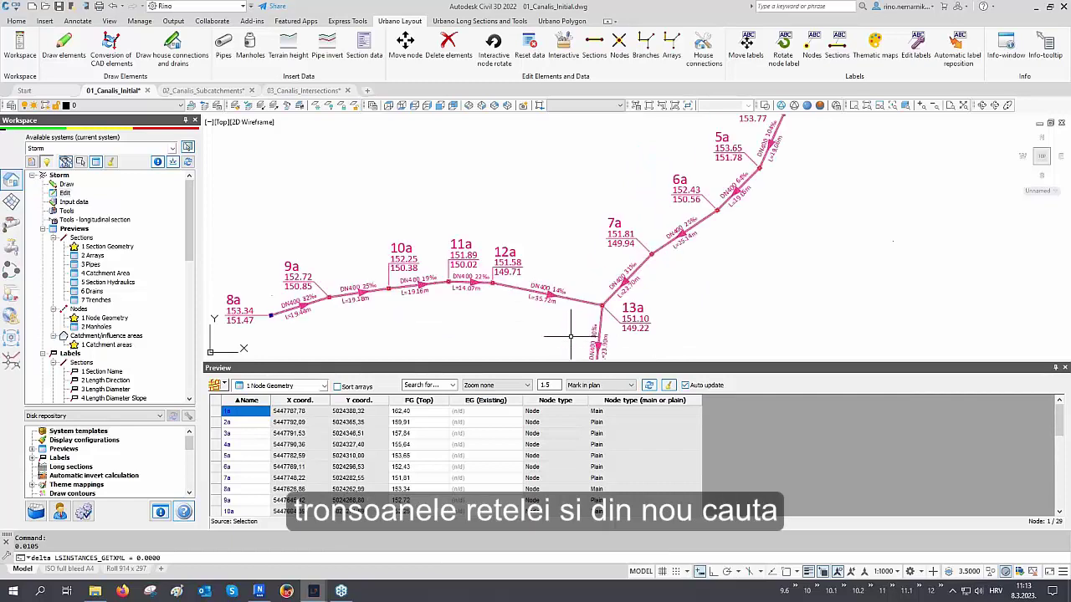
middle_click_drag(570, 336, 640, 301)
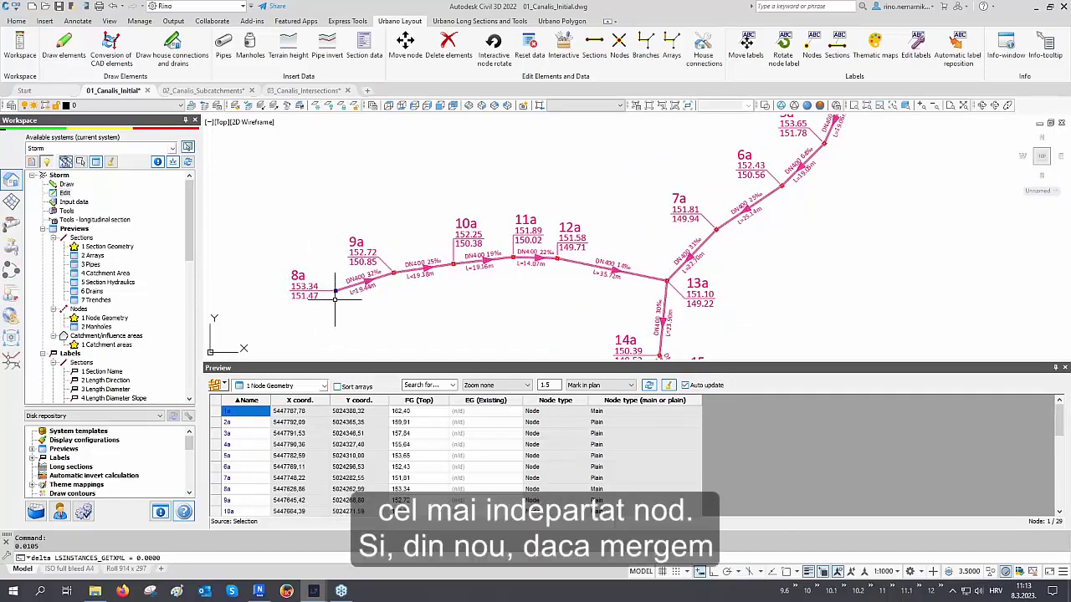
scroll(642, 219, "down", 5)
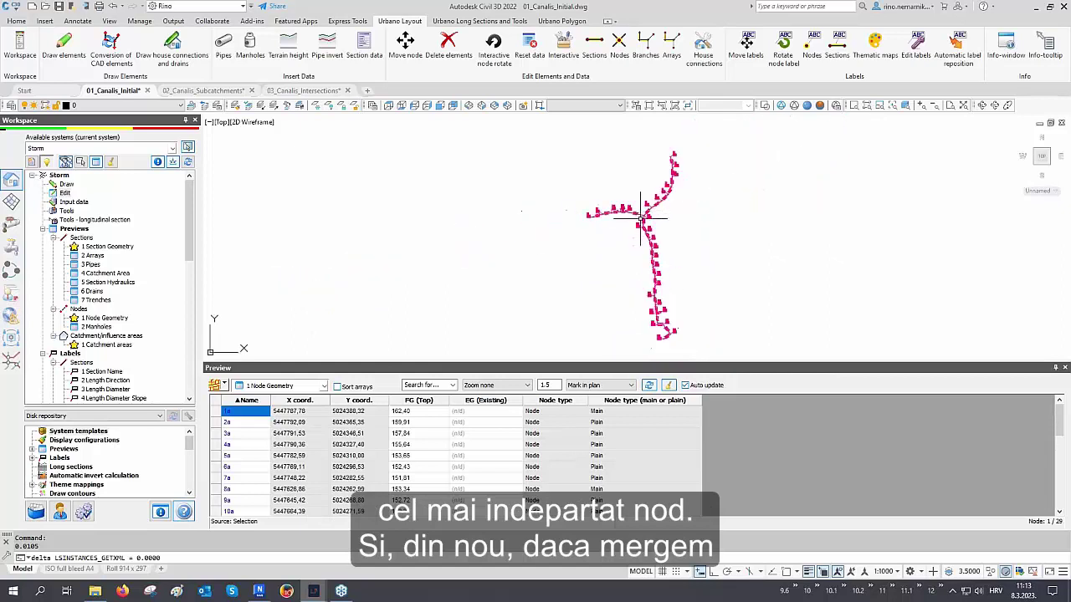
scroll(665, 301, "up", 5)
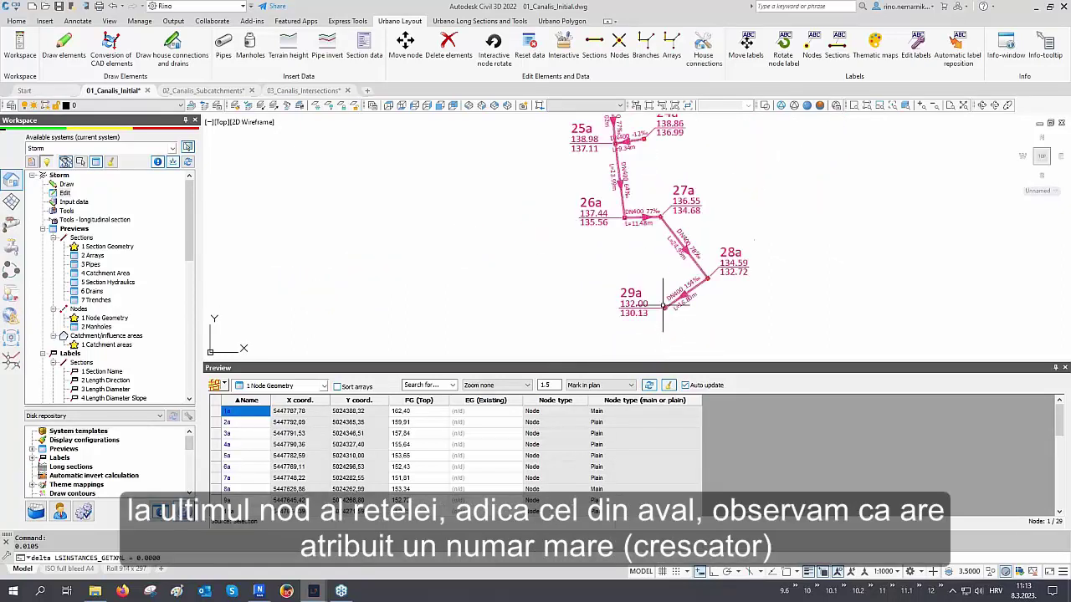
scroll(664, 305, "up", 2)
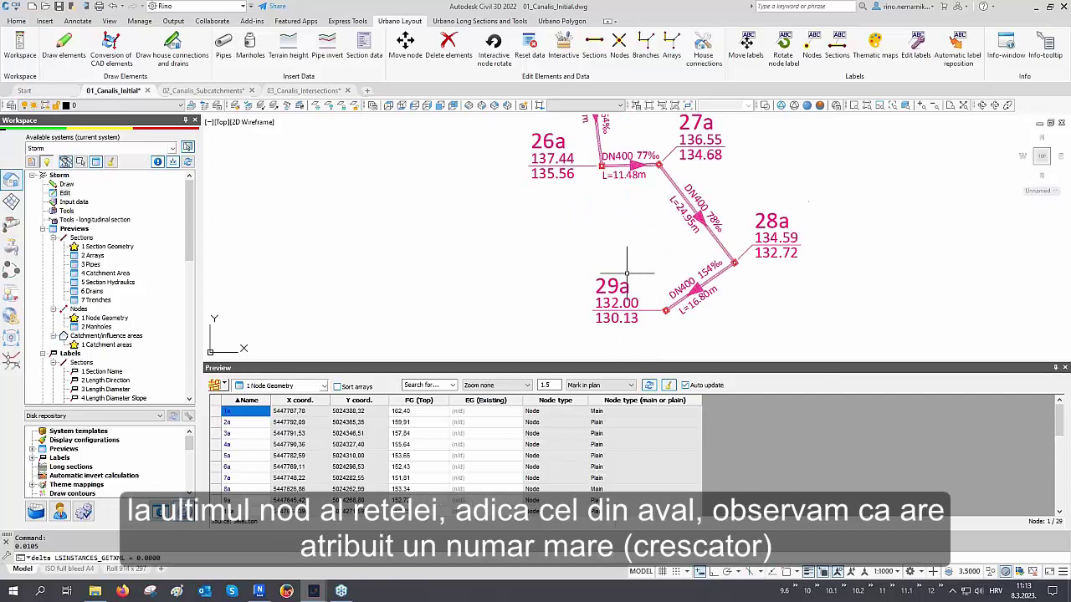
scroll(542, 305, "down", 4)
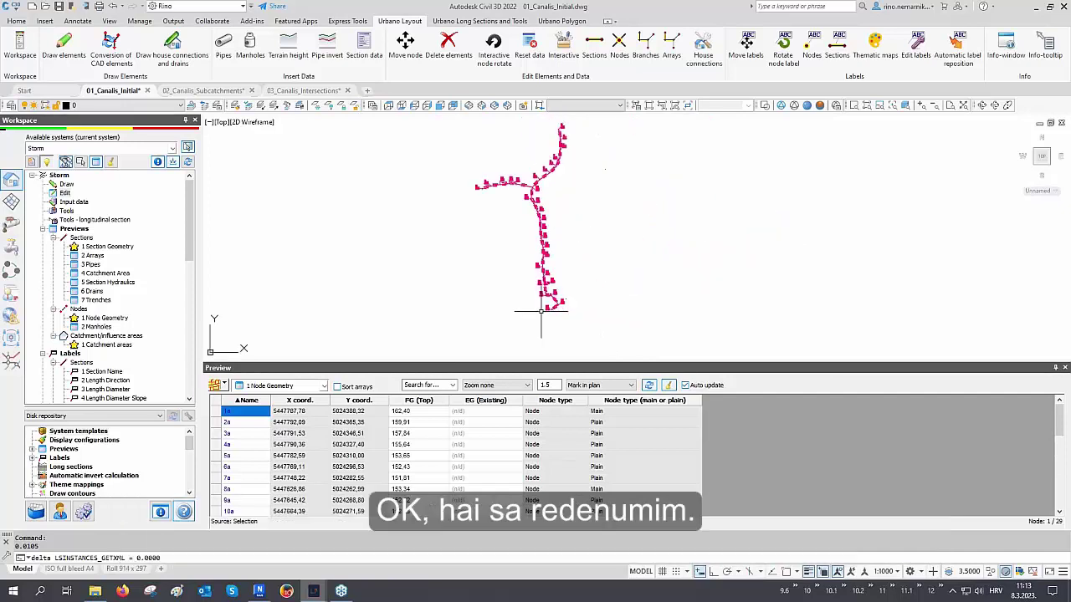
scroll(505, 255, "up", 5)
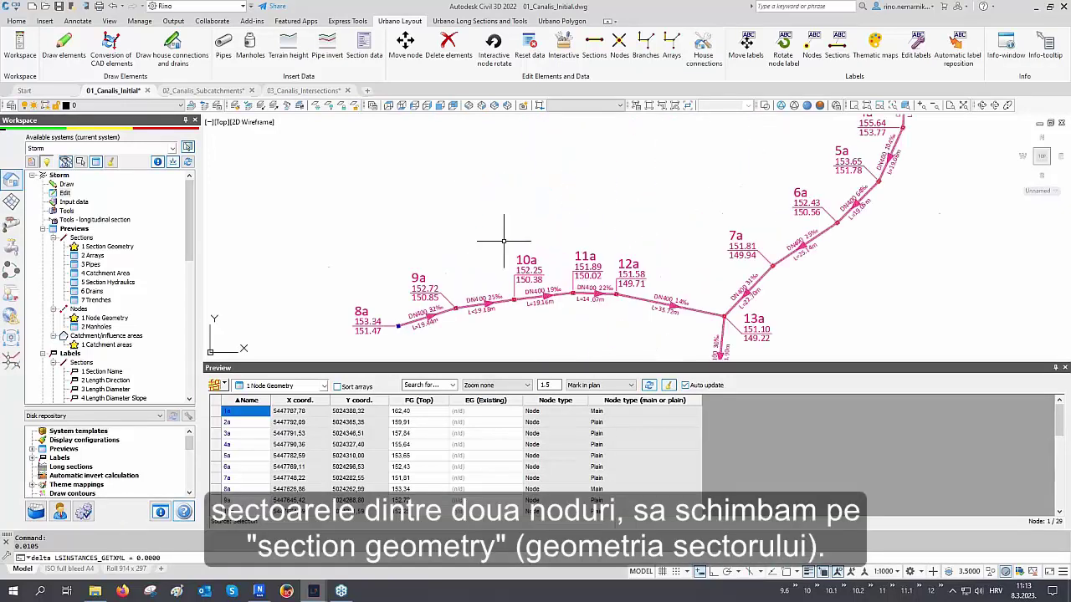
Step: Switch the preview table to 1 Section Geometry and select all network sections for editing in Rename automatically mode
left_click(311, 386)
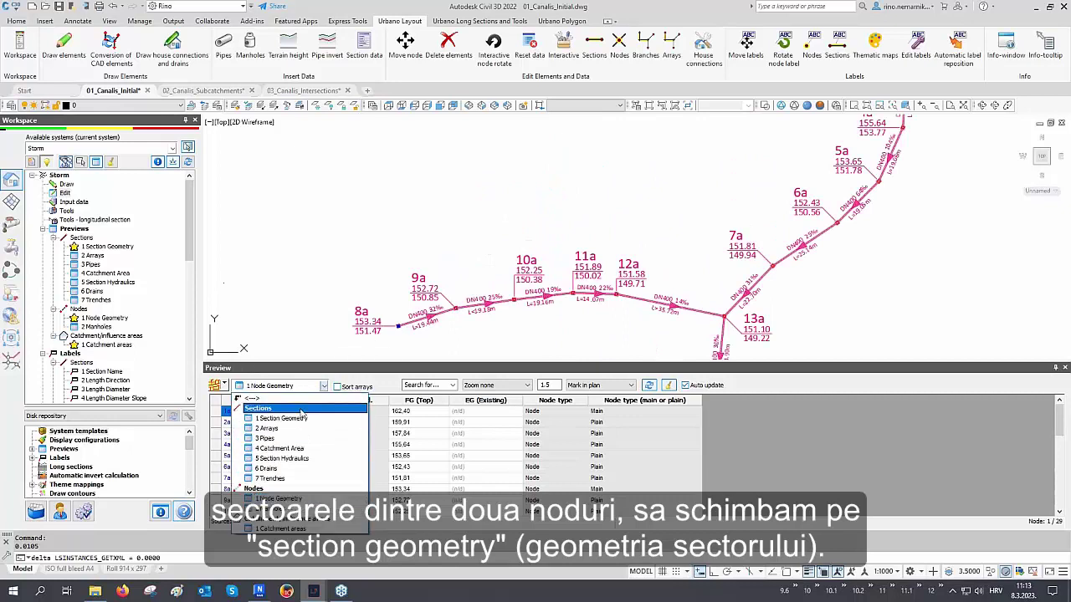
left_click(281, 418)
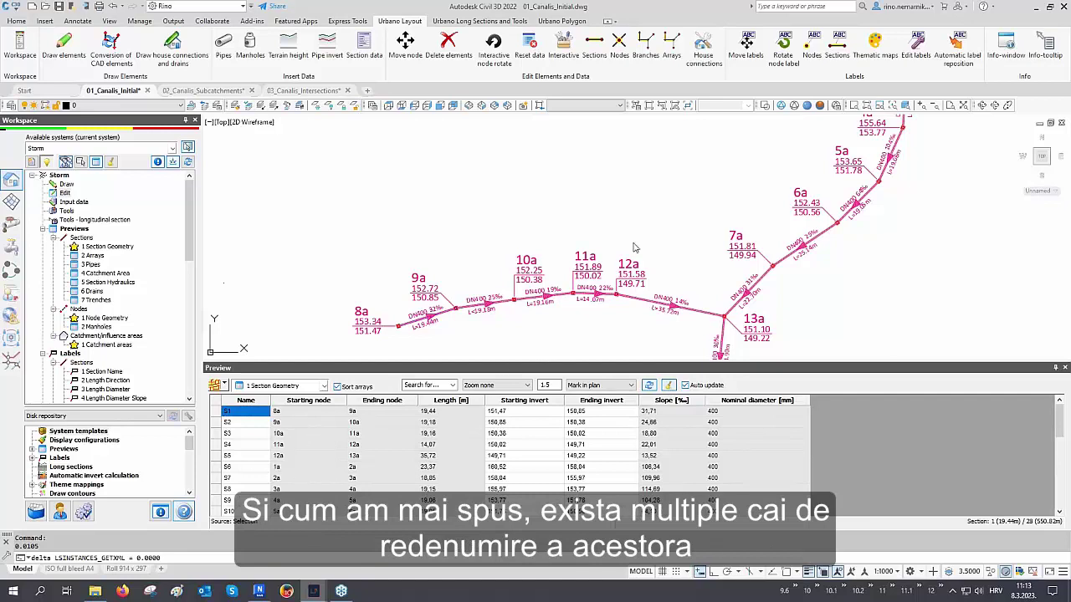
left_click(594, 46)
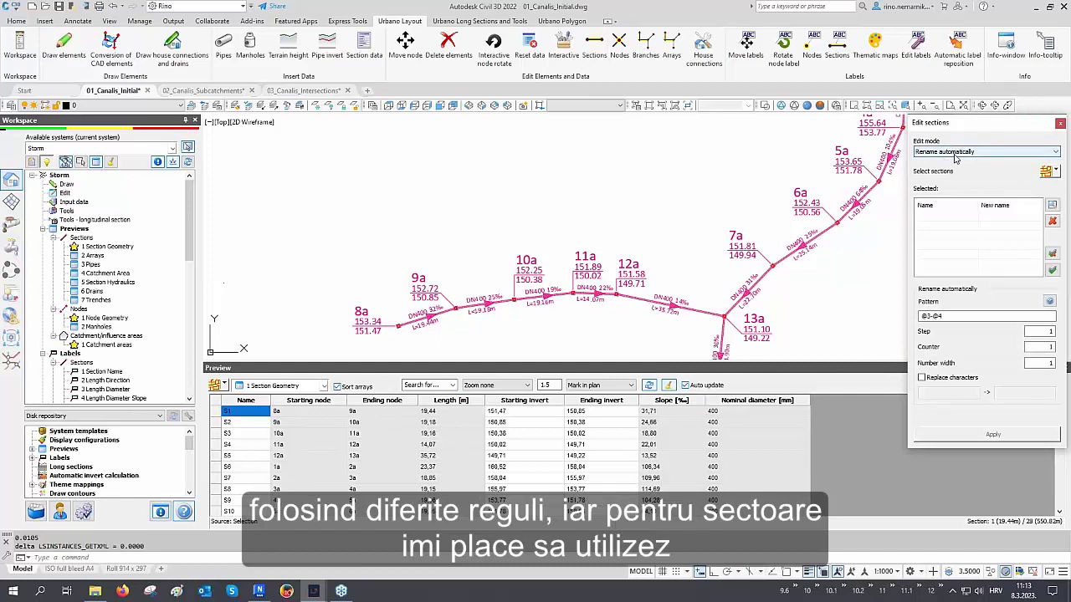
left_click(1046, 170)
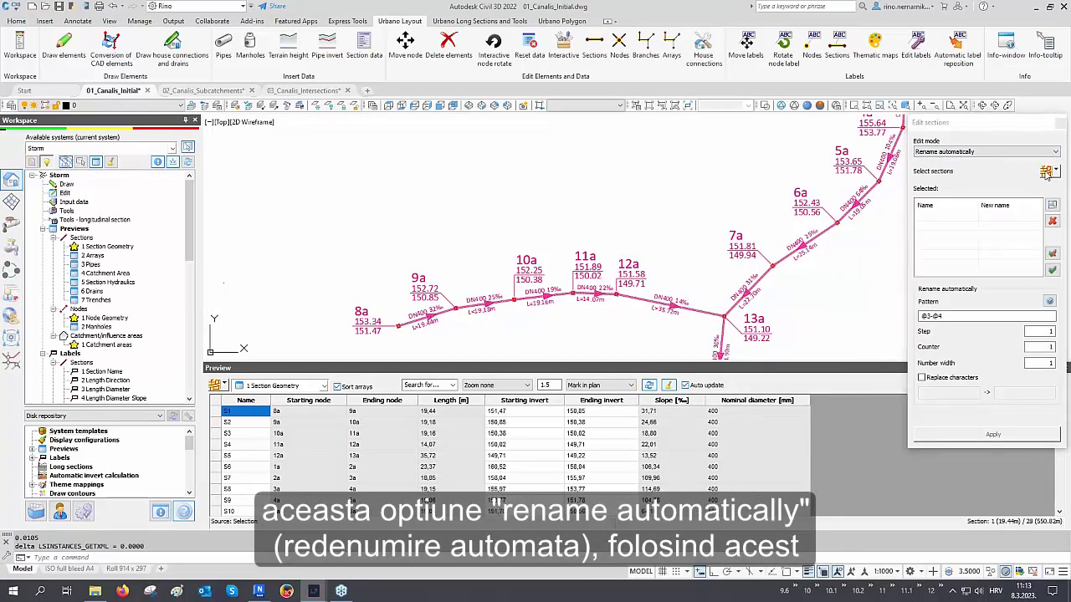
Step: Rename the selected sections by start and end node with pattern @3-@4, sorting the section table by name and closing the dialog
left_click(1051, 301)
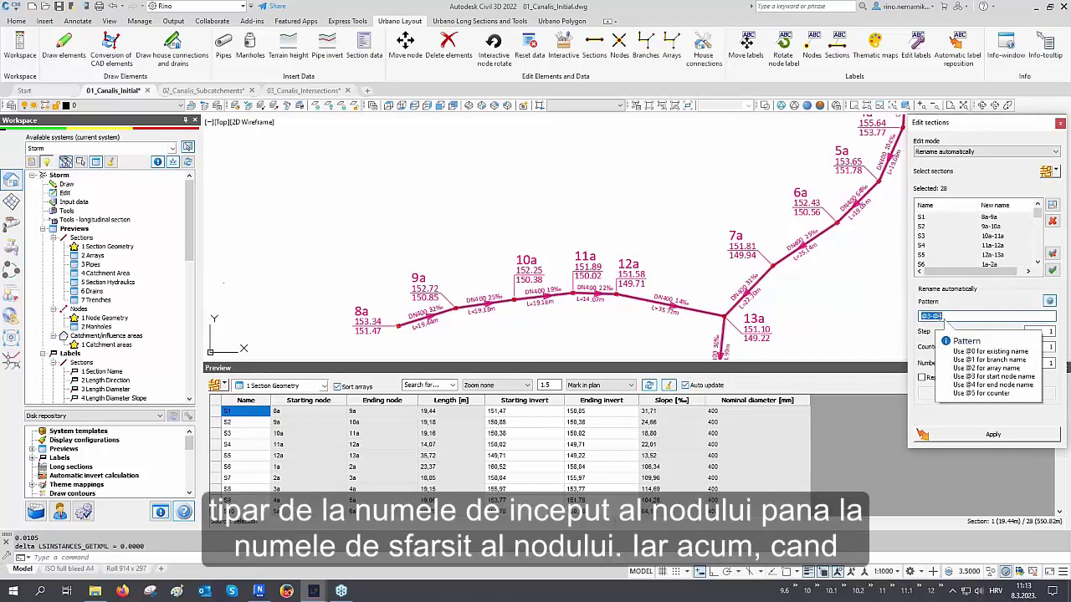
left_click(993, 434)
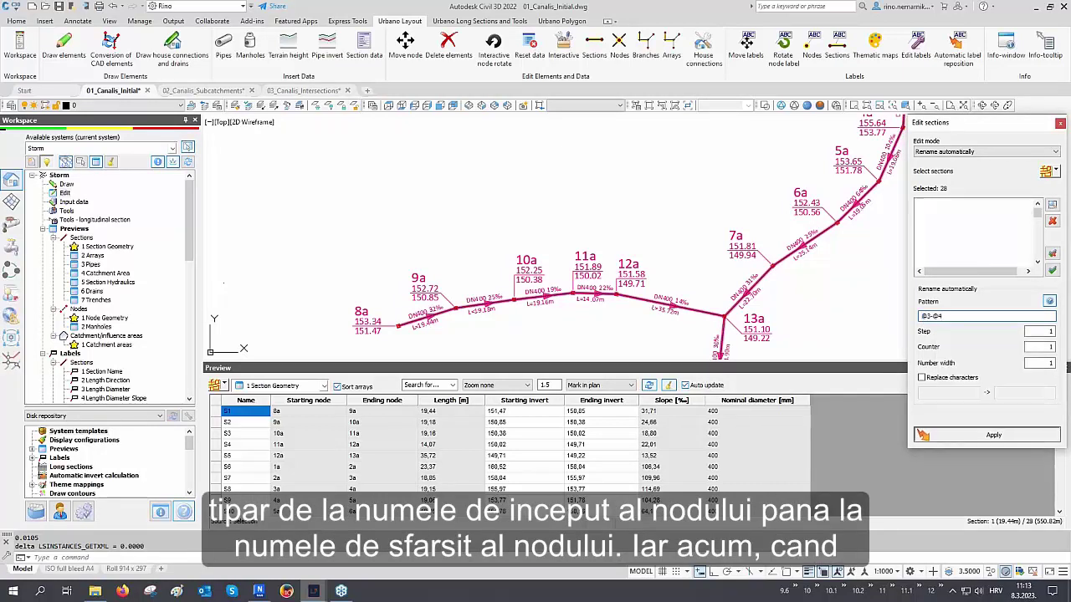
left_click(251, 401)
left_click(1060, 123)
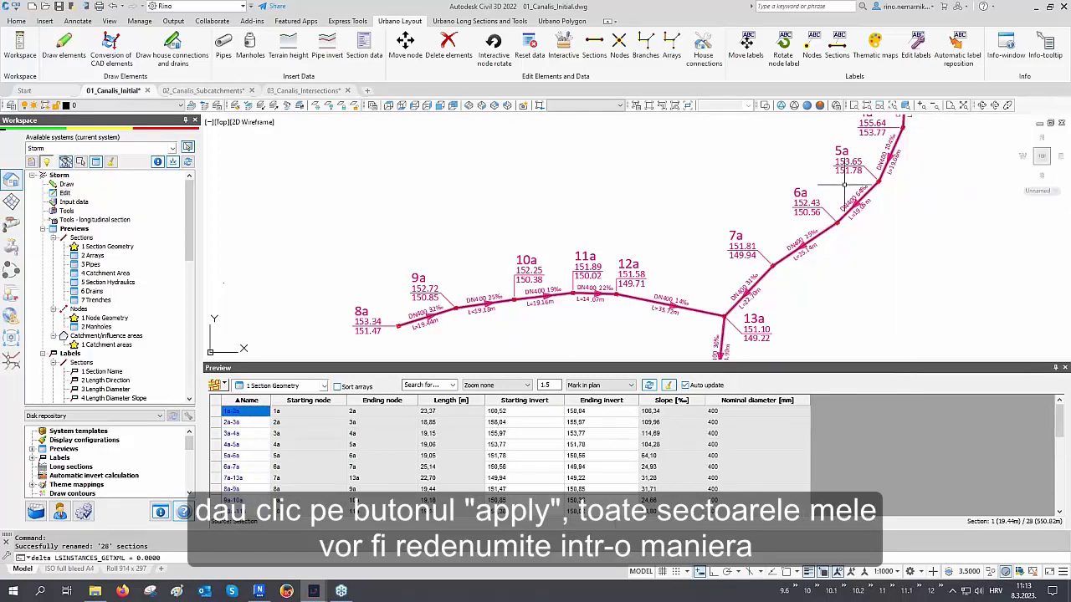
Step: Mark all sections in the plan from the section geometry table and close the preview
scroll(596, 222, "down", 3)
middle_click_drag(609, 231, 554, 252)
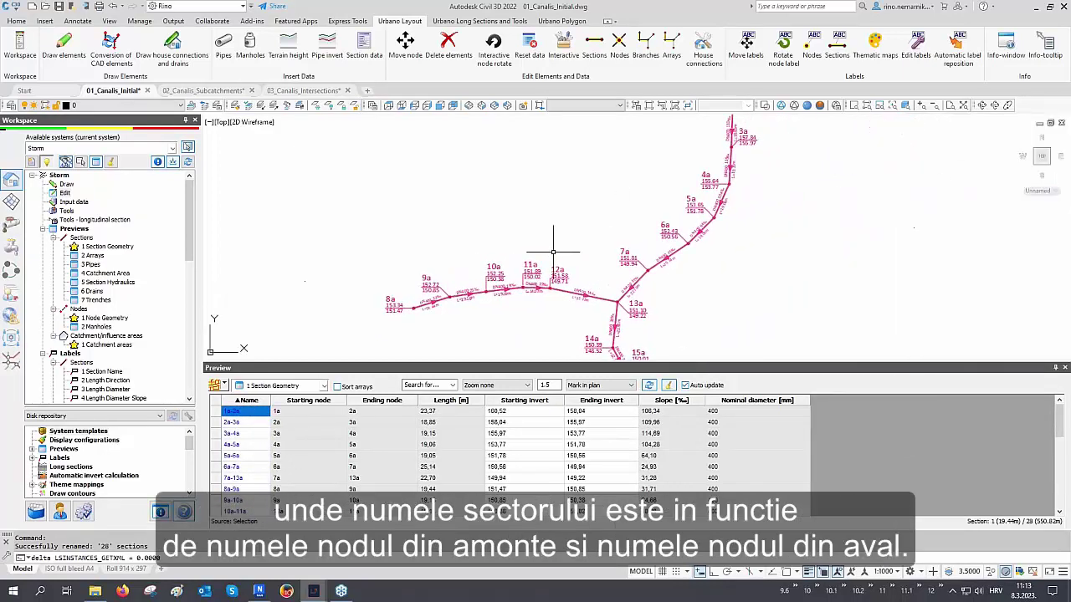
middle_click_drag(591, 208, 578, 234)
scroll(579, 234, "down", 2)
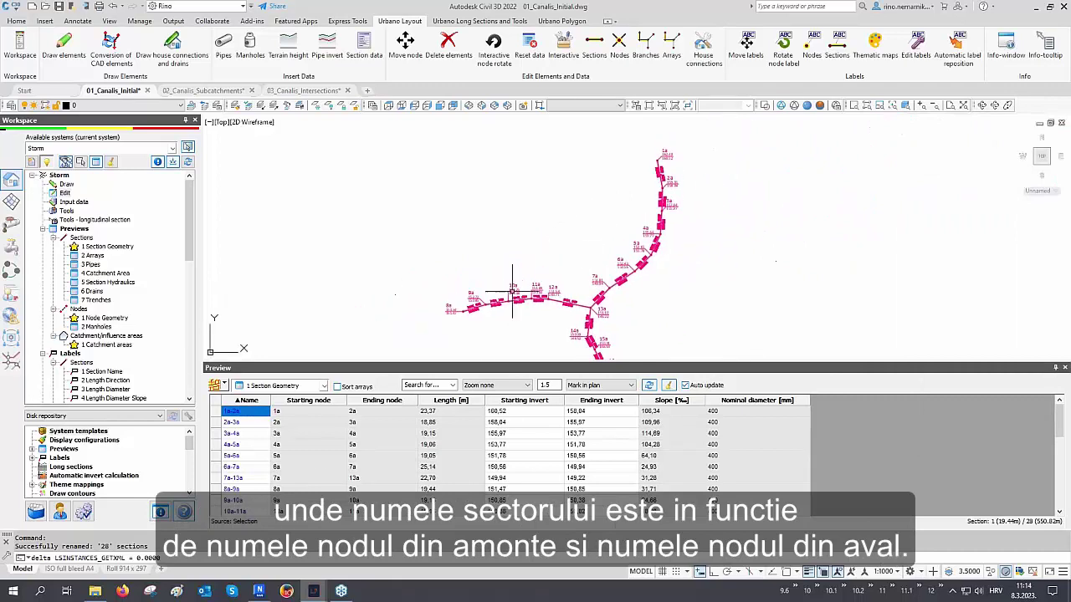
mouse_move(272, 422)
left_mouse_down()
mouse_move(383, 465)
mouse_move(379, 525)
left_mouse_up()
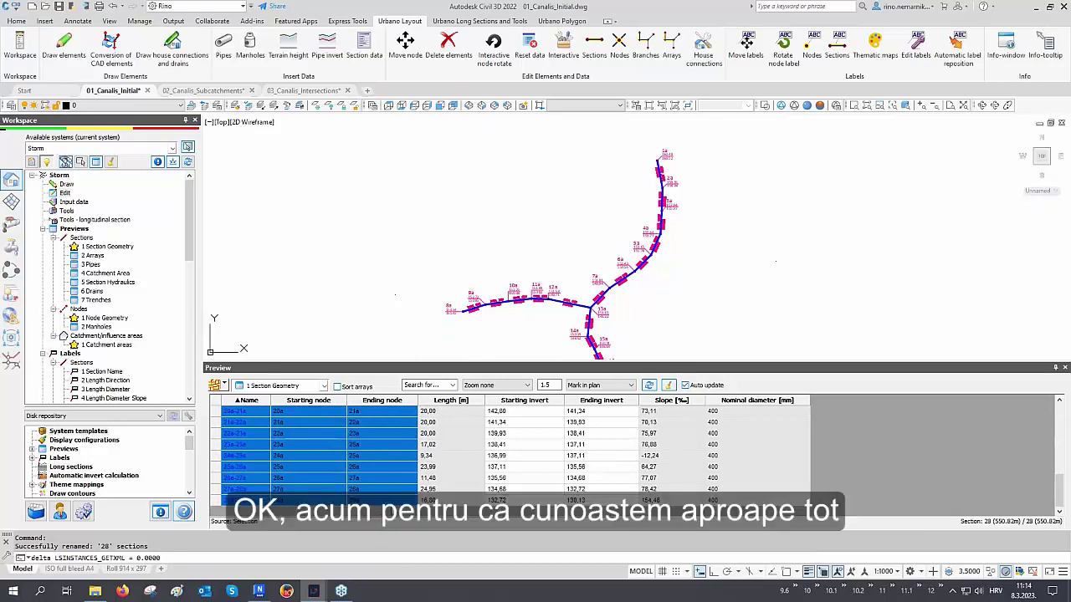
left_click(1065, 368)
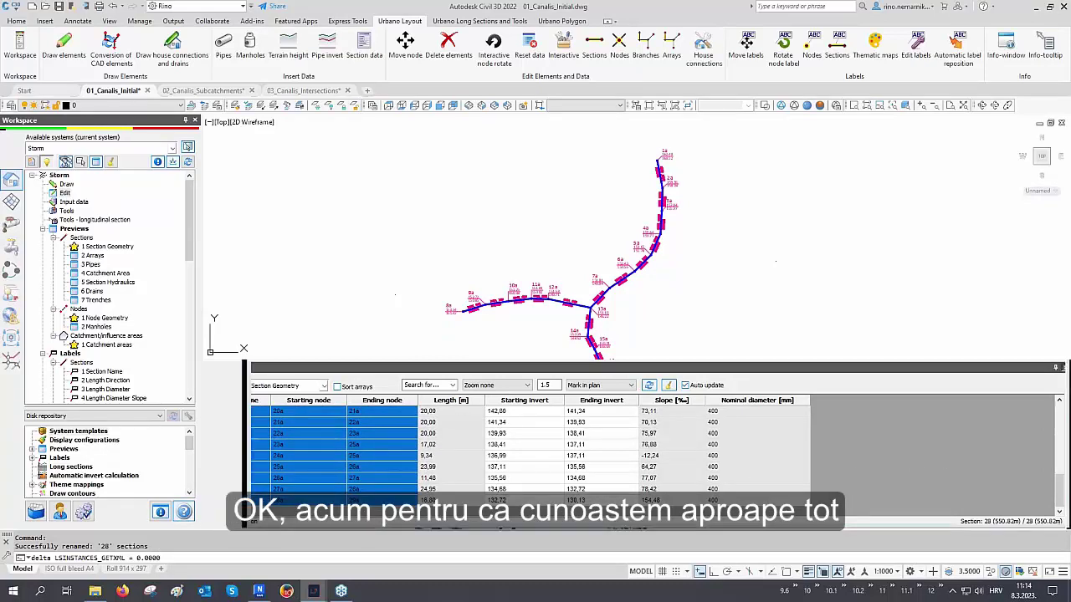
Step: Regenerate the drawing to clear the section marks from the plan
middle_click_drag(642, 391, 616, 289)
type("e")
key("Return")
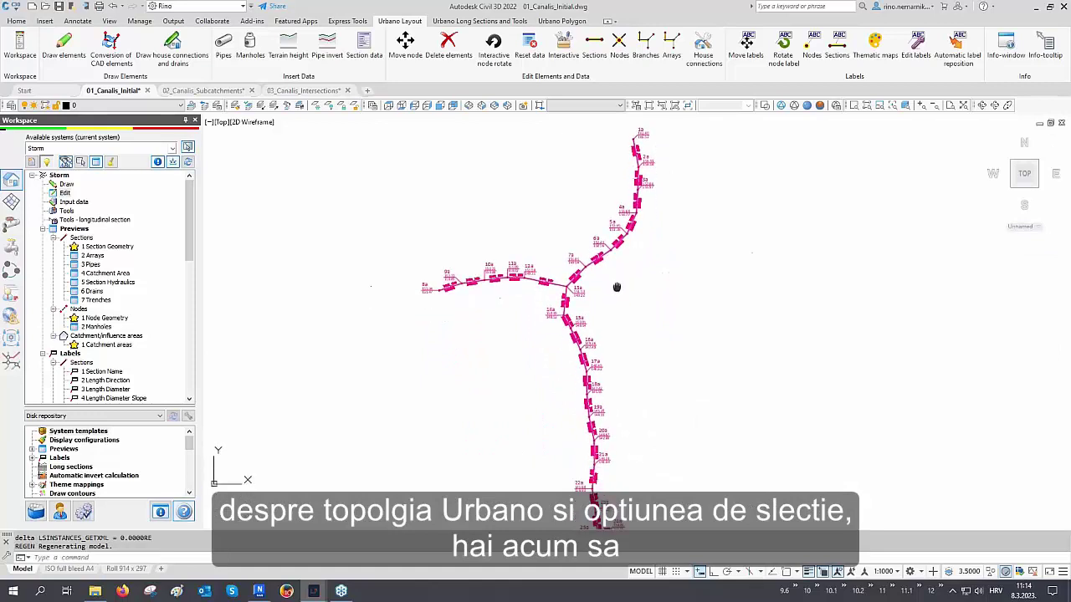
Step: Start drawing longitudinal sections with the 1 Storm 1000/100 definition and select the whole active storm system
scroll(149, 291, "down", 2)
scroll(147, 295, "down", 6)
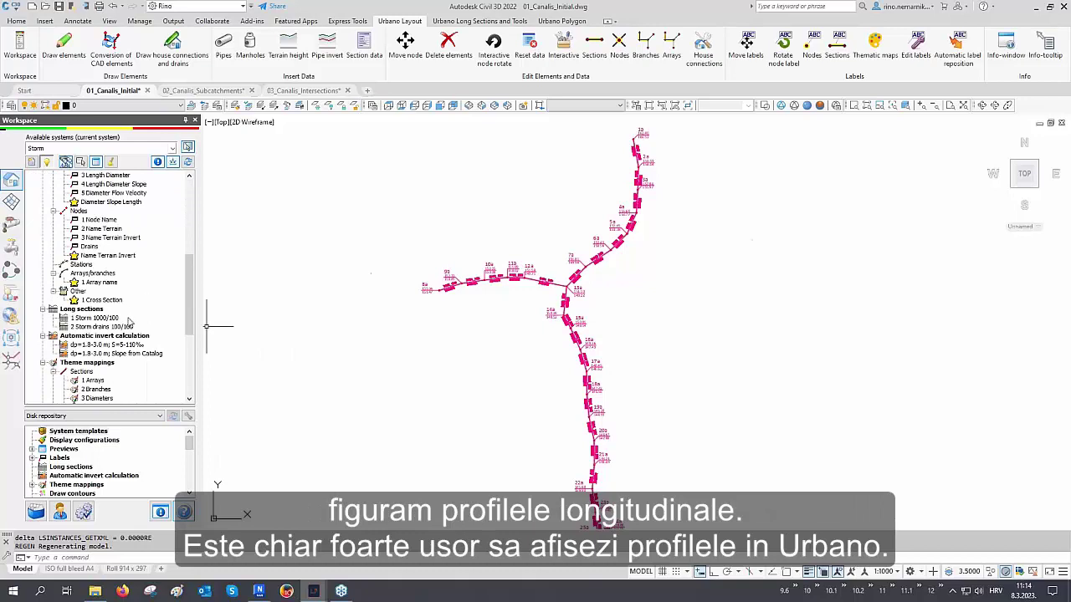
left_click(129, 326)
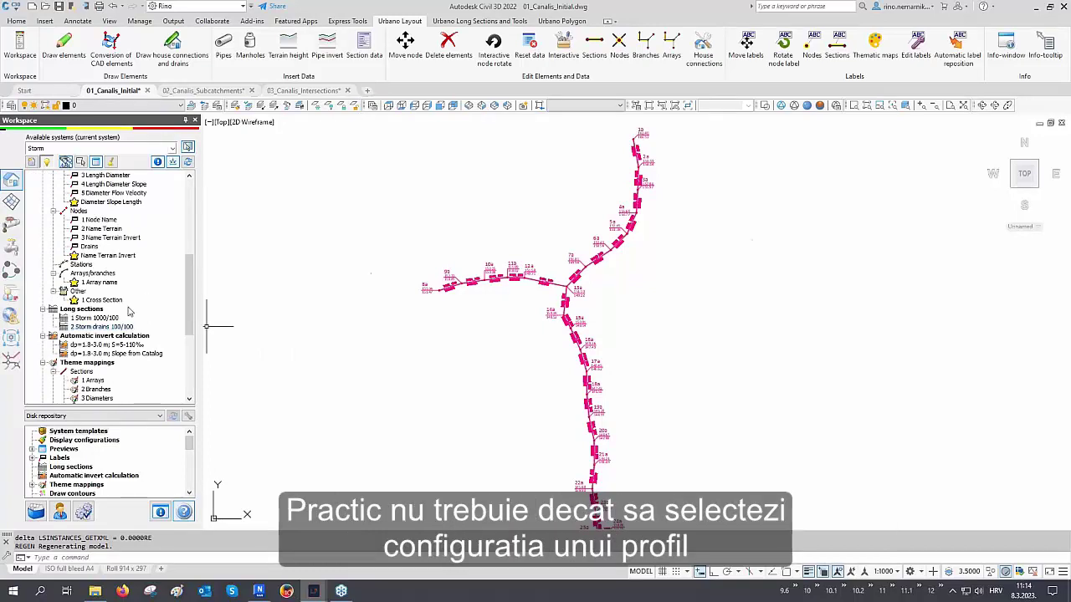
left_click(95, 318)
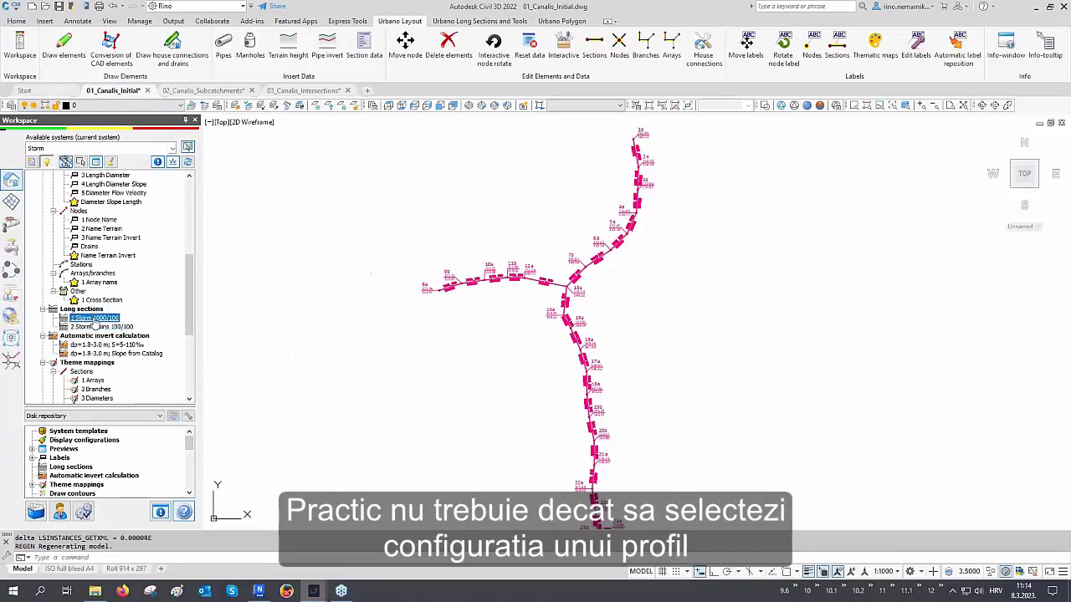
double_click(94, 320)
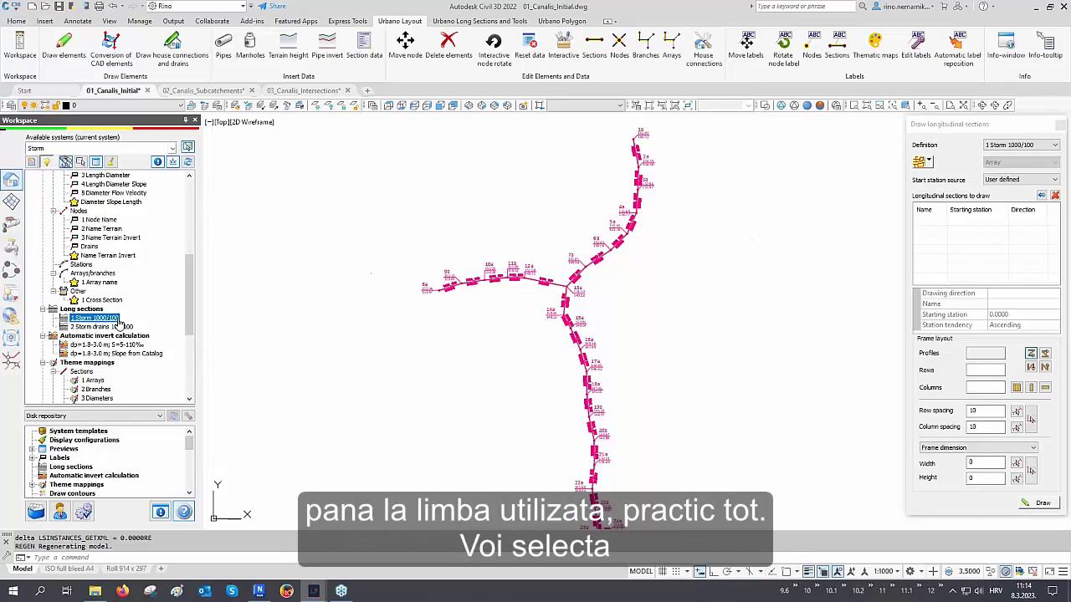
left_click(918, 166)
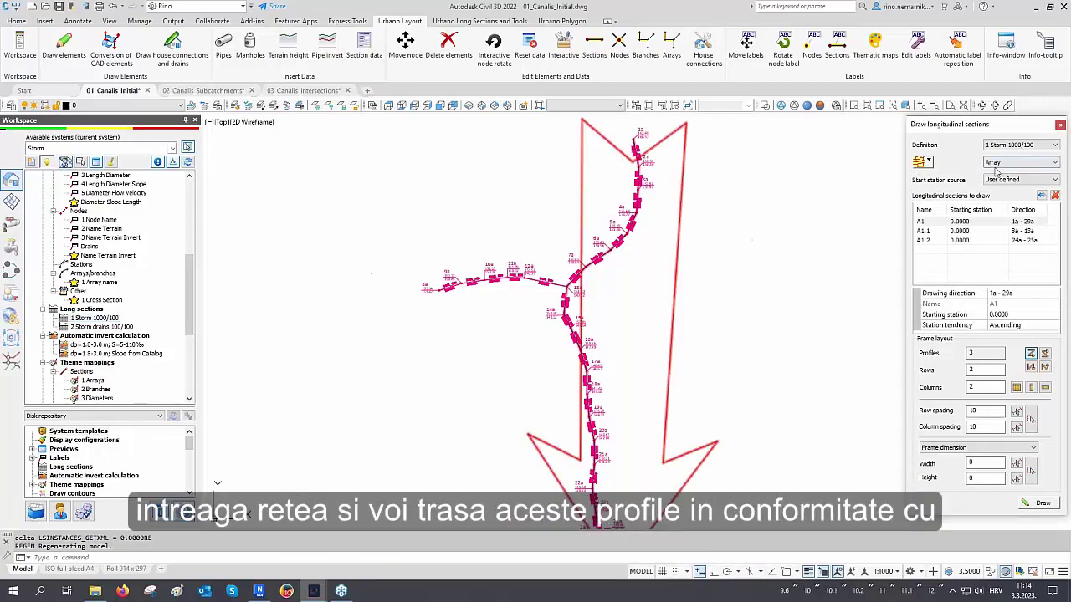
Step: Draw the longitudinal sections by array in a single row of three columns, placed in the empty area east of the network
left_click(1009, 164)
left_click(1009, 164)
left_click(1045, 388)
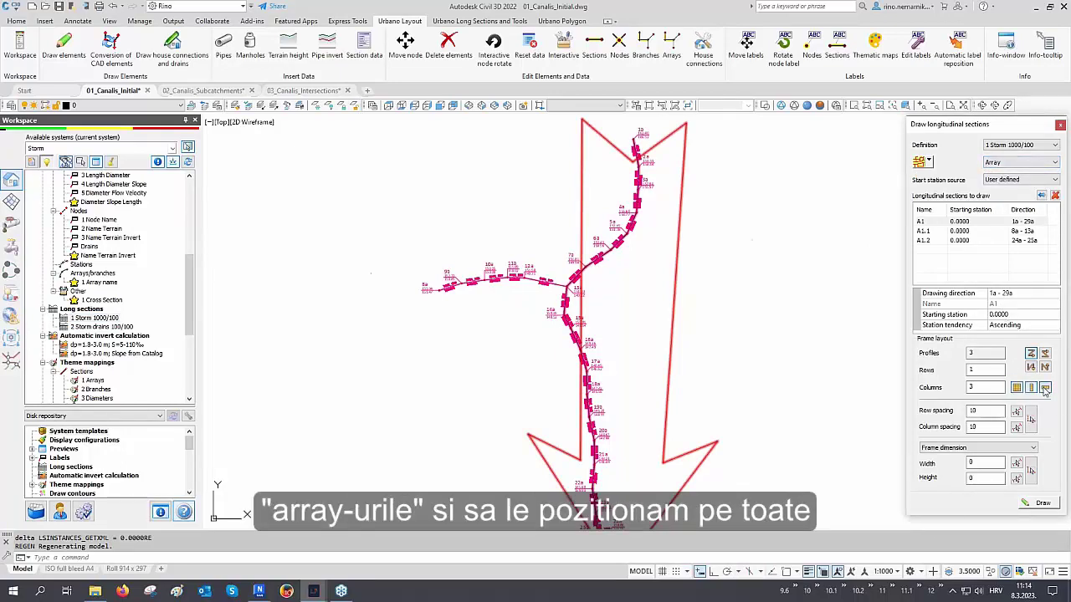
left_click(1040, 503)
middle_click_drag(789, 314, 477, 342)
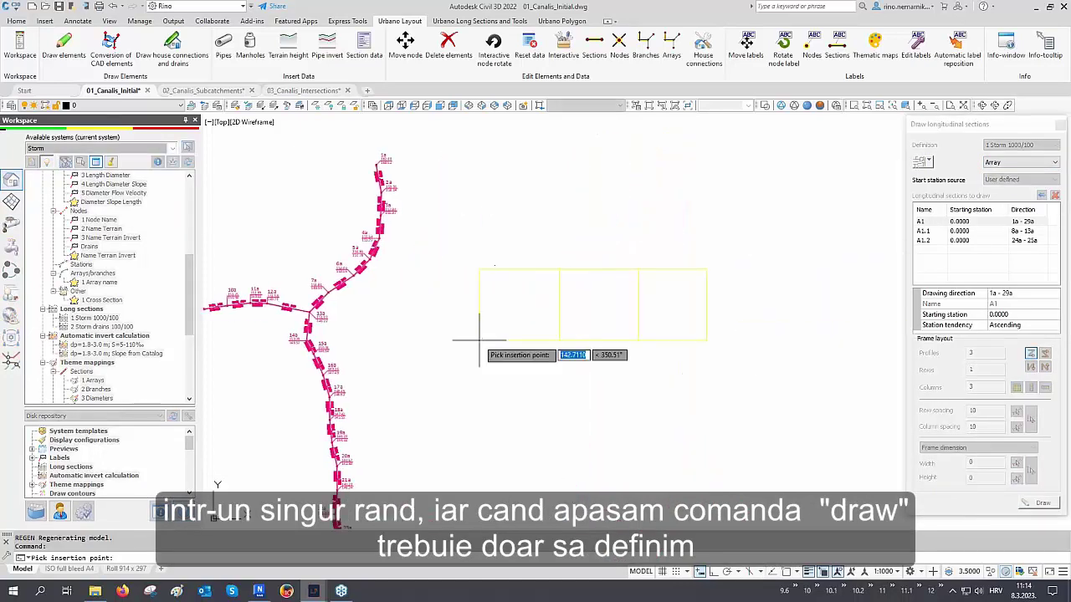
left_click(496, 266)
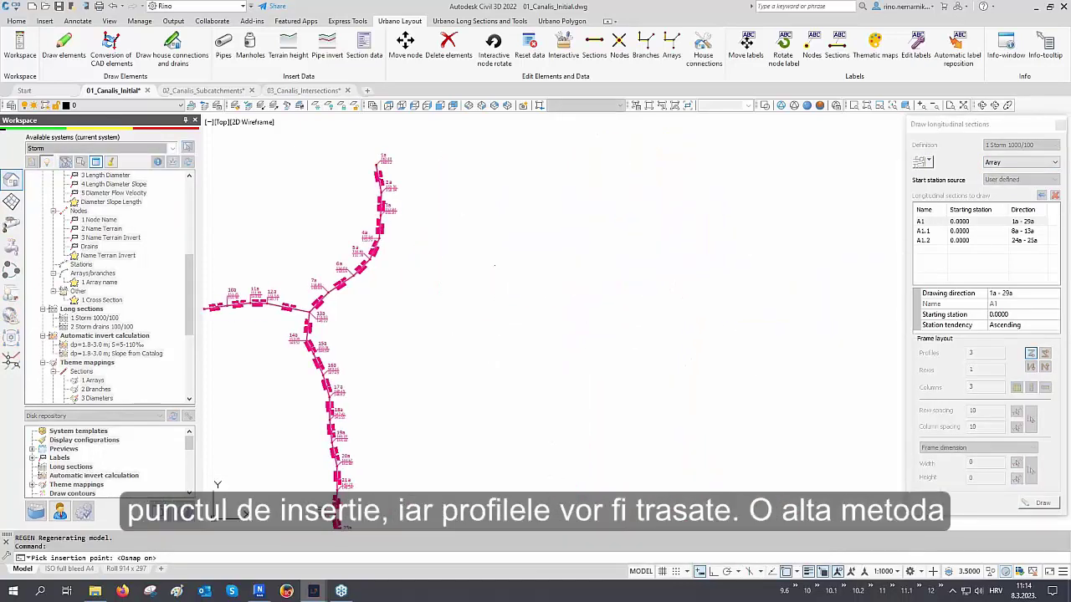
scroll(572, 193, "up", 4)
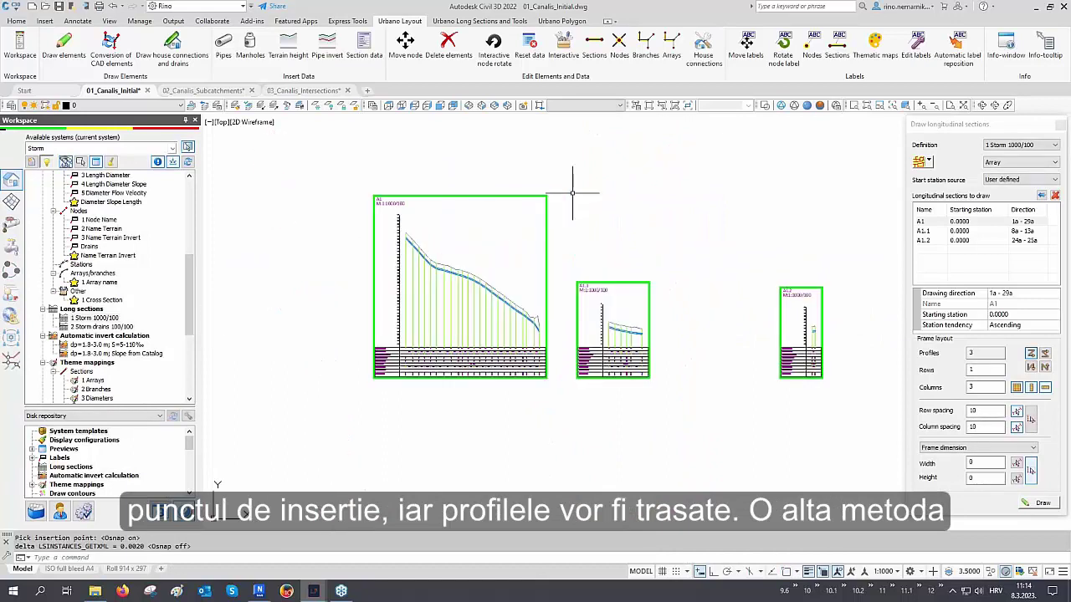
scroll(631, 218, "down", 3)
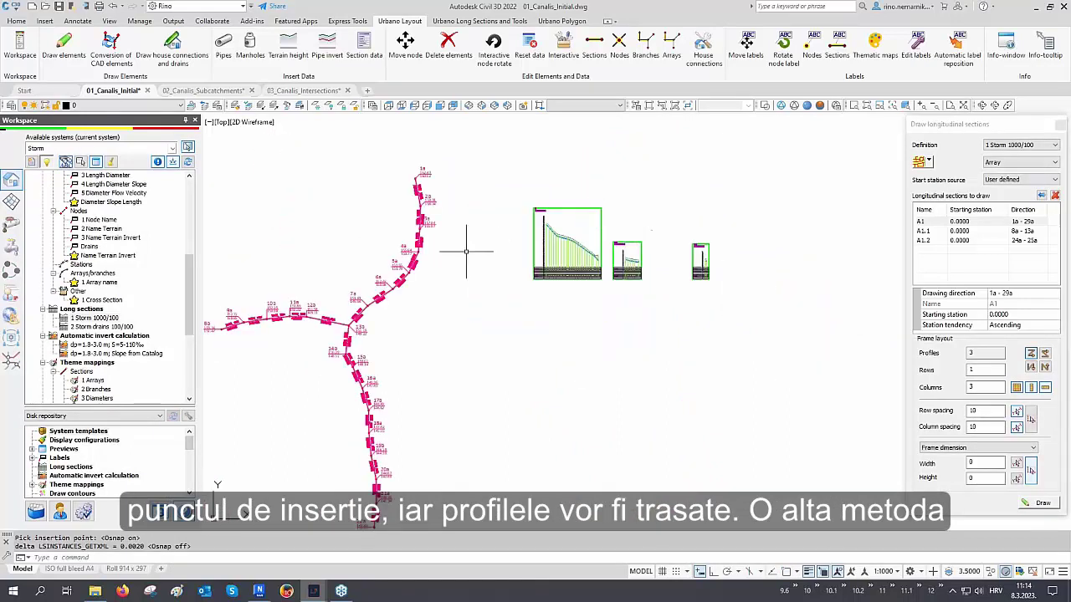
Step: Draw a longitudinal section using from-node-to-node selection between 8a and 29a, placed above the network's western branch
middle_click_drag(407, 256, 593, 221)
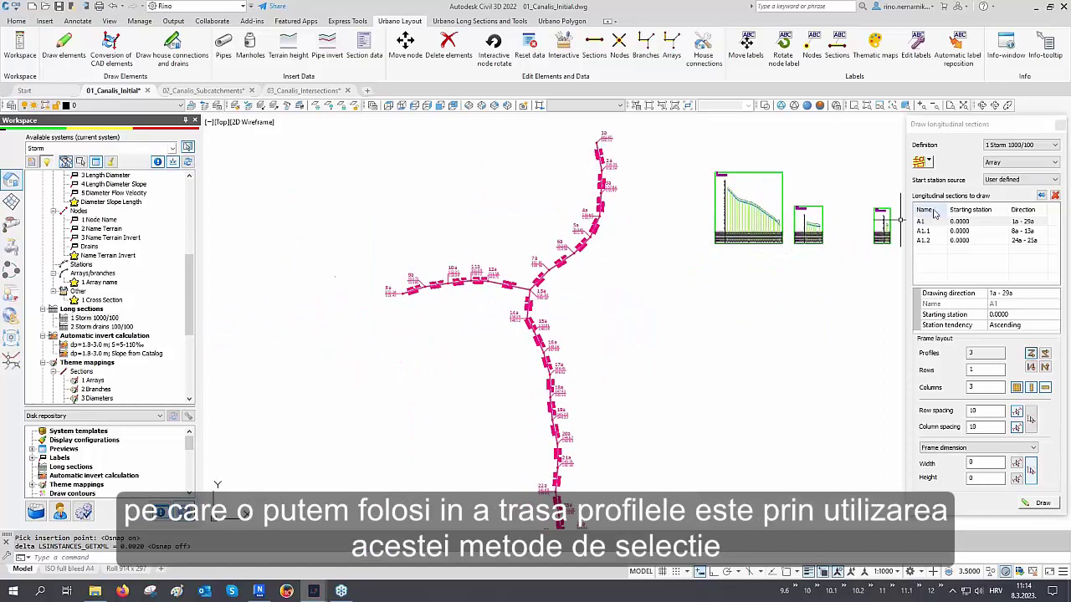
left_click(929, 163)
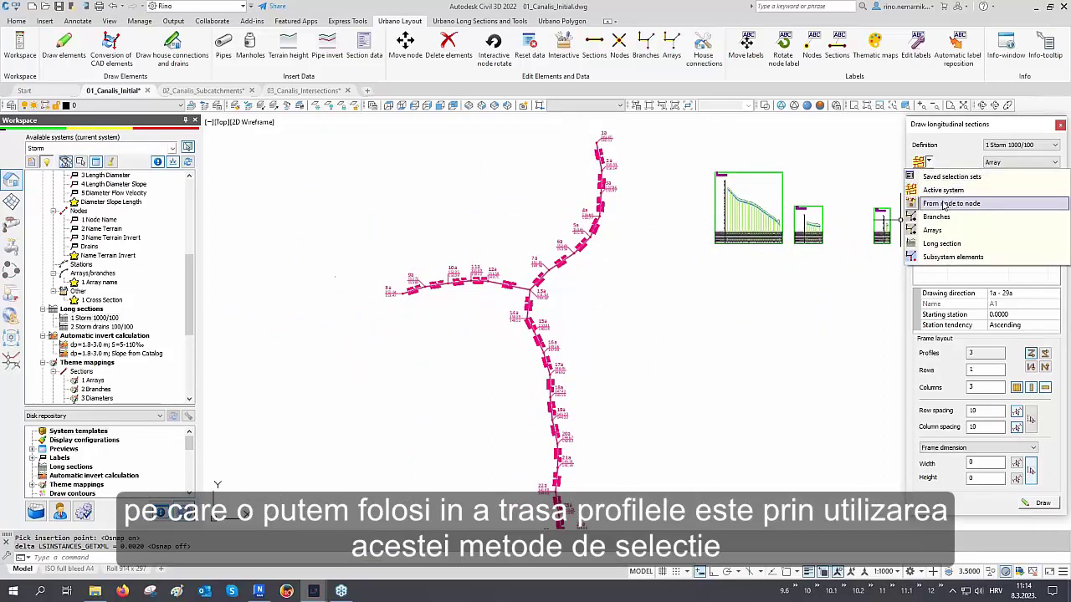
left_click(948, 204)
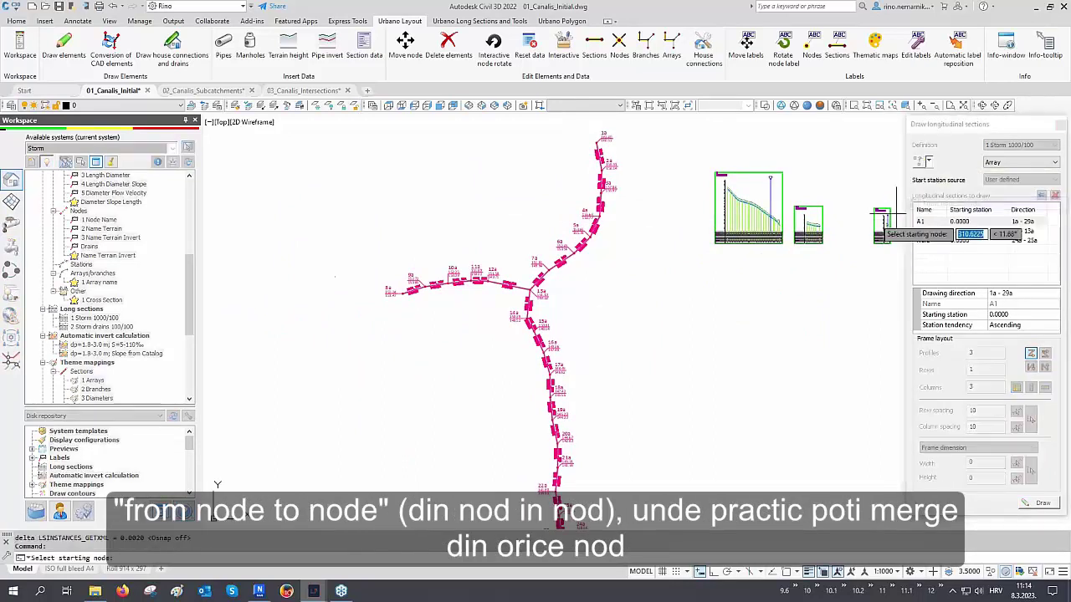
left_click(395, 290)
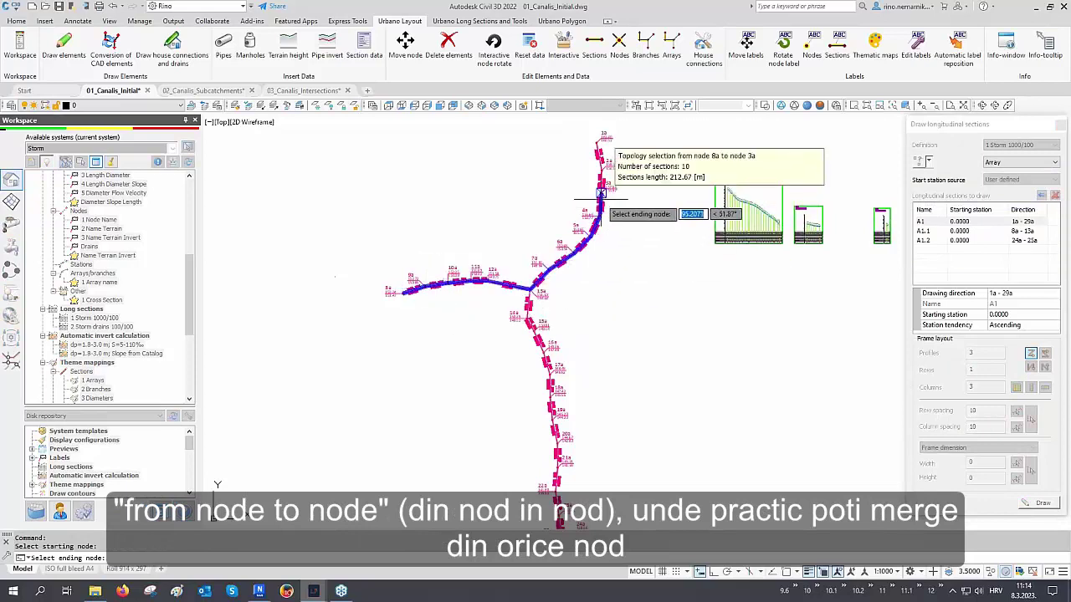
scroll(560, 456, "up", 5)
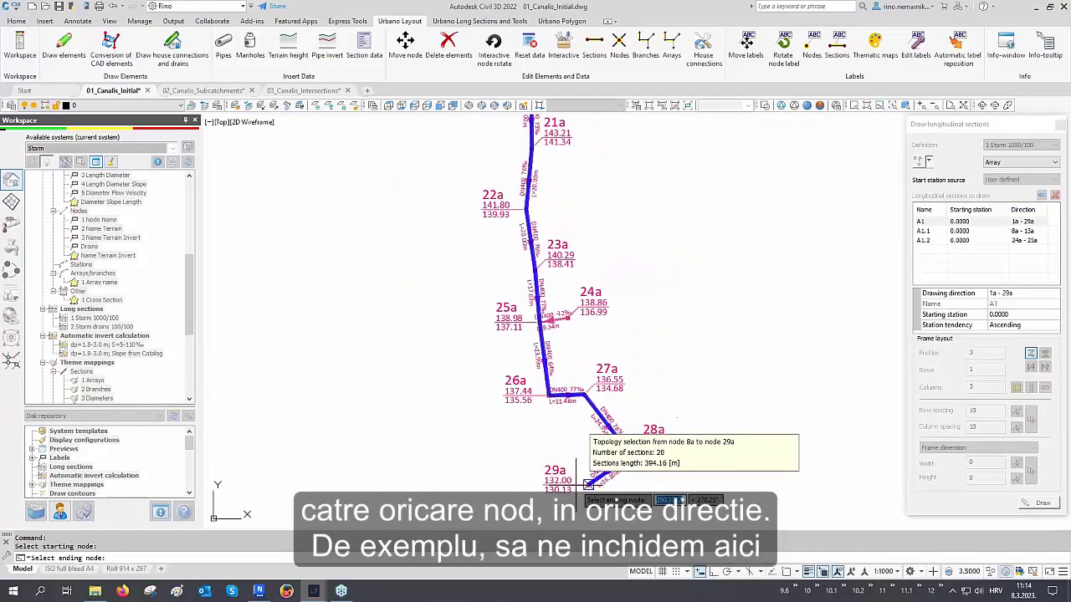
left_click(584, 484)
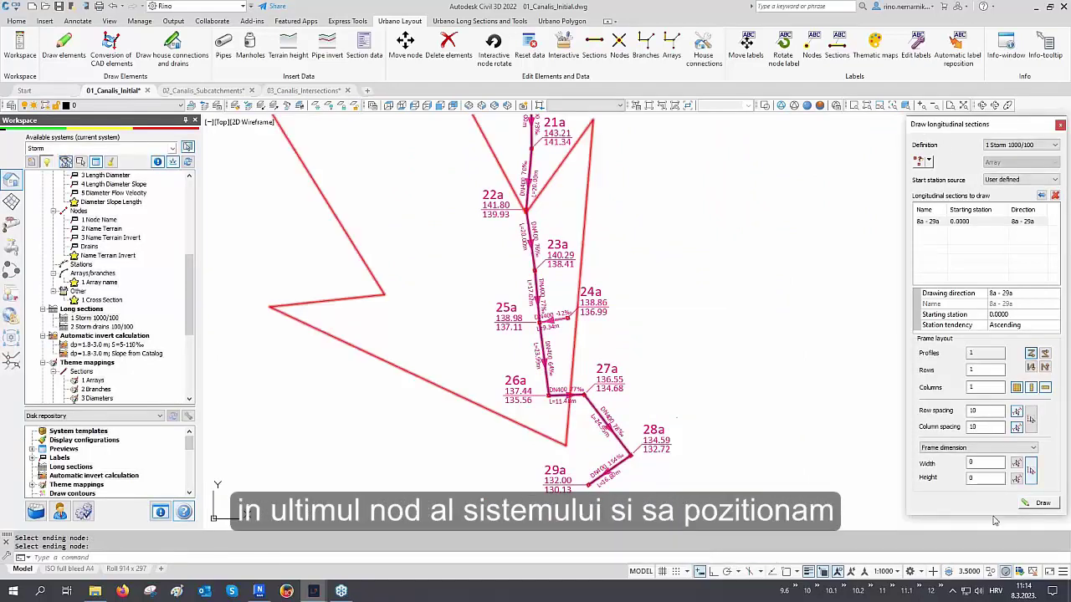
left_click(1040, 503)
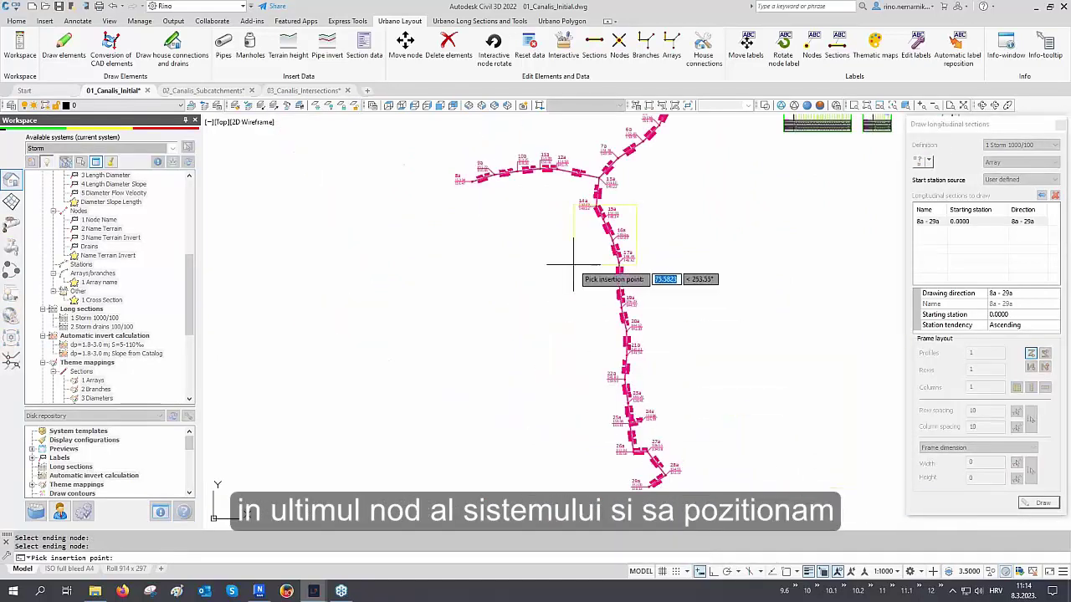
key("F3")
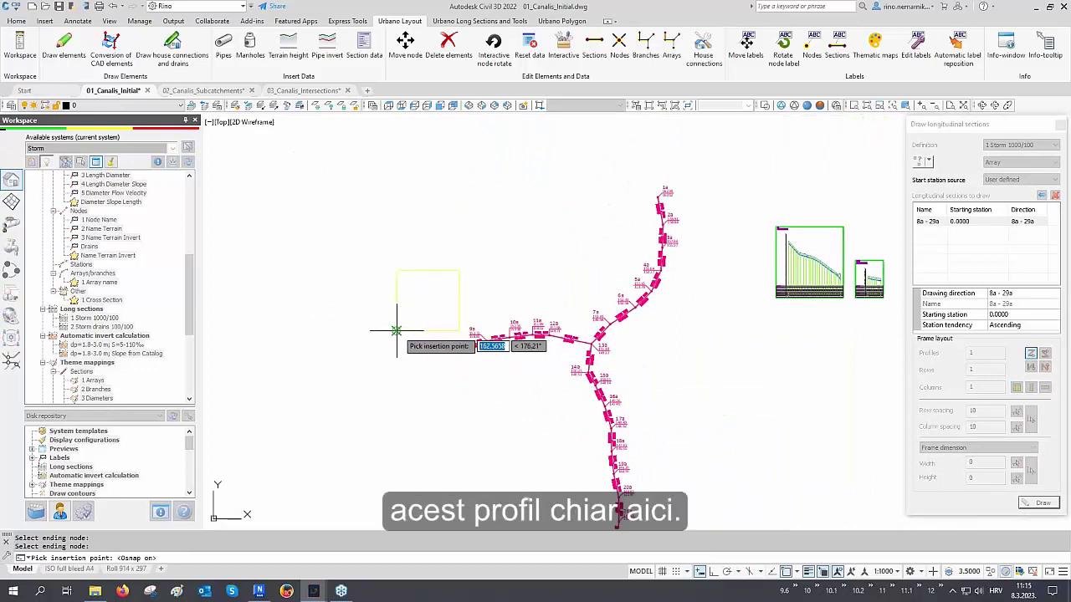
left_click(397, 264)
Step: Draw another node-to-node longitudinal section from 24a to 29a, placed just east of node 28a
scroll(633, 468, "up", 5)
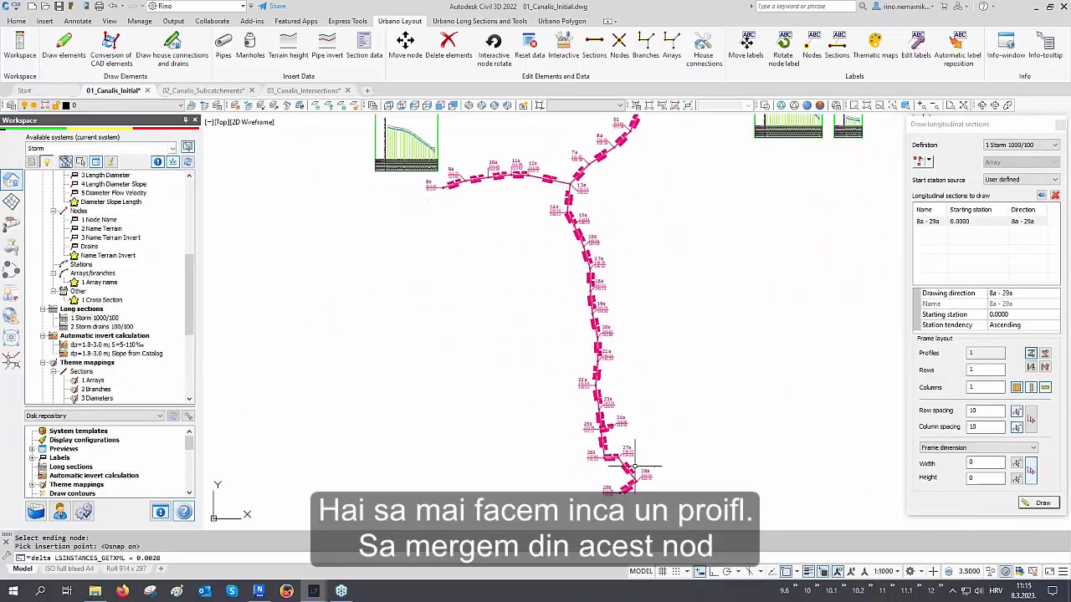
scroll(637, 502, "up", 2)
left_click(920, 161)
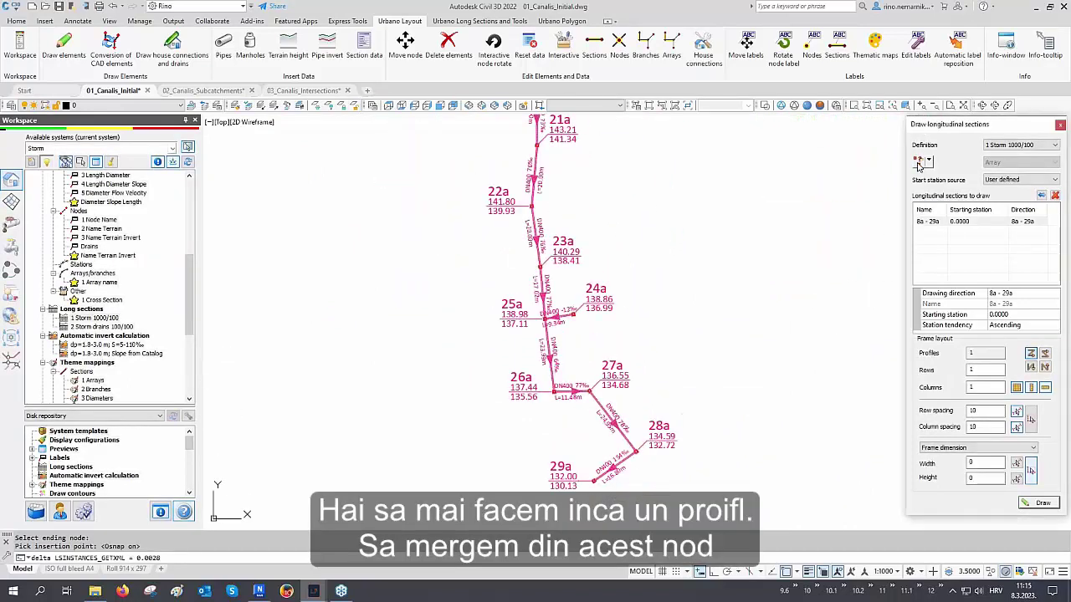
left_click(590, 390)
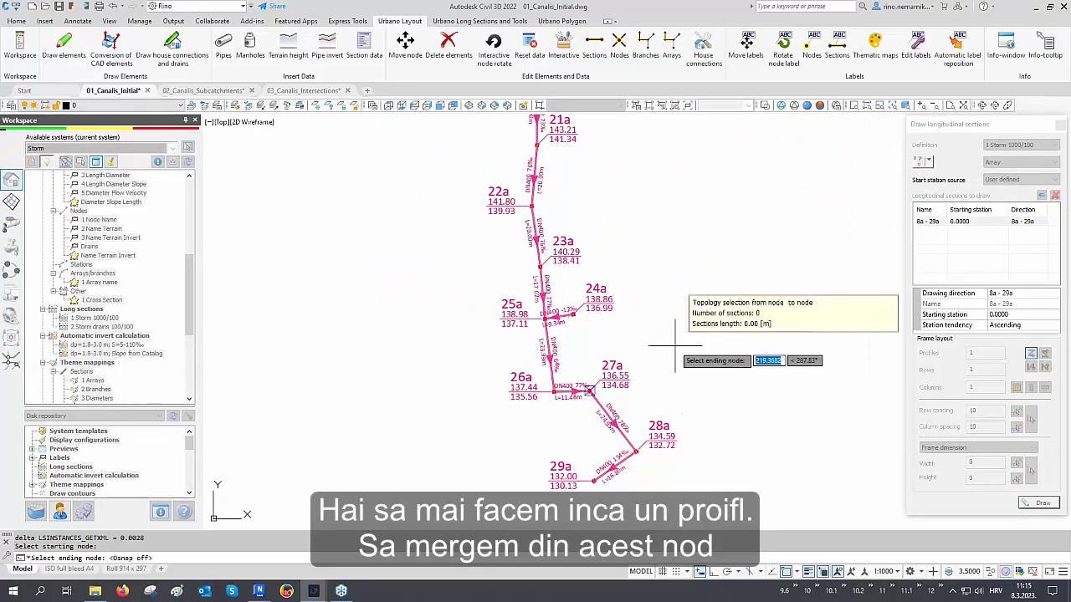
left_click(594, 479)
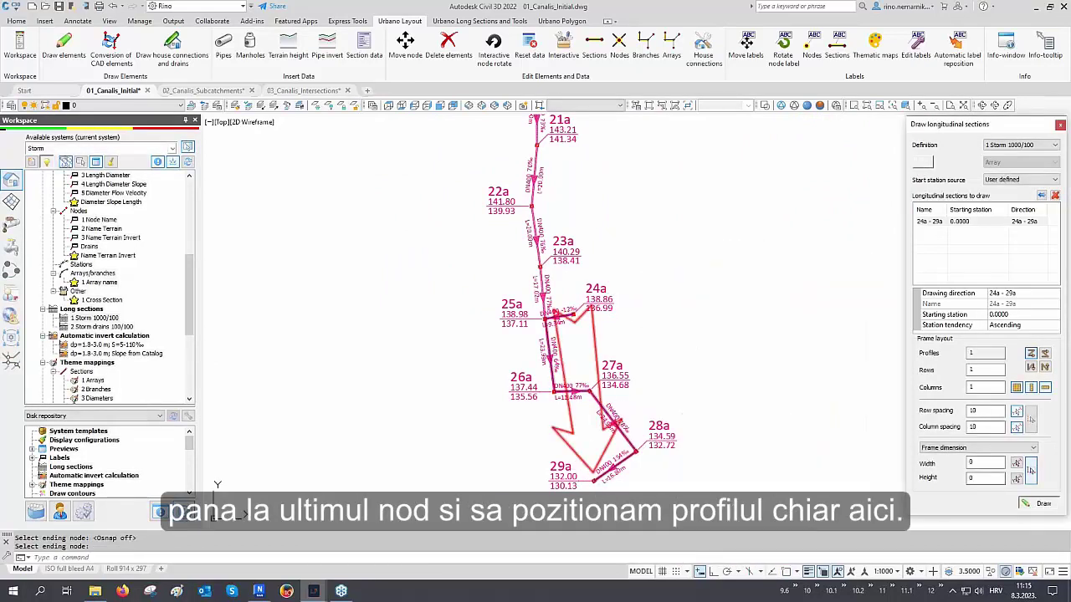
left_click(1040, 503)
left_click(683, 413)
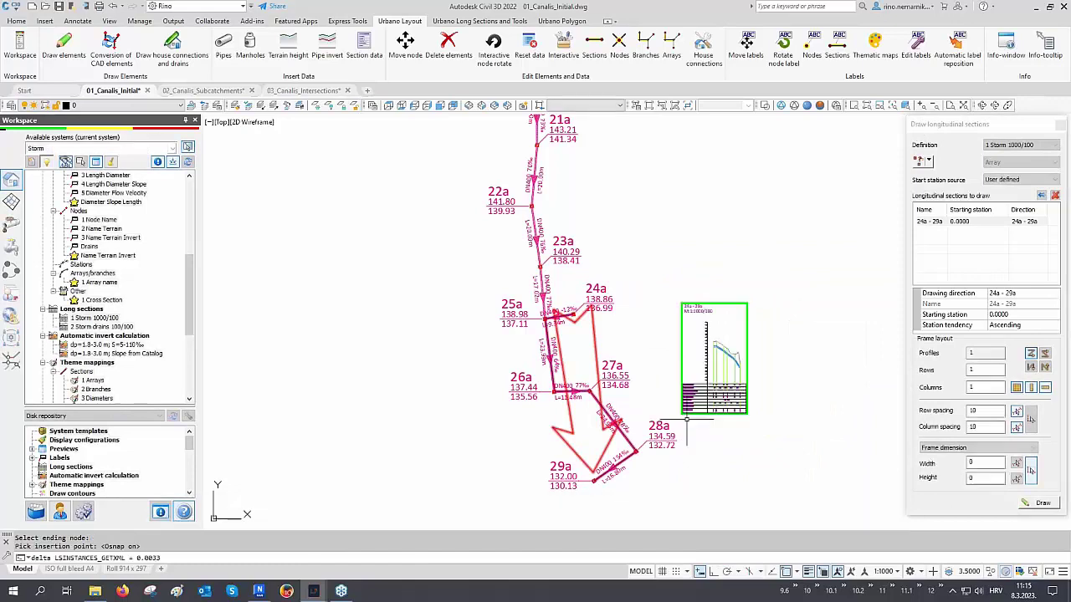
Step: Examine the terrain line and pipe run in the longitudinal section of array A1
scroll(635, 384, "down", 5)
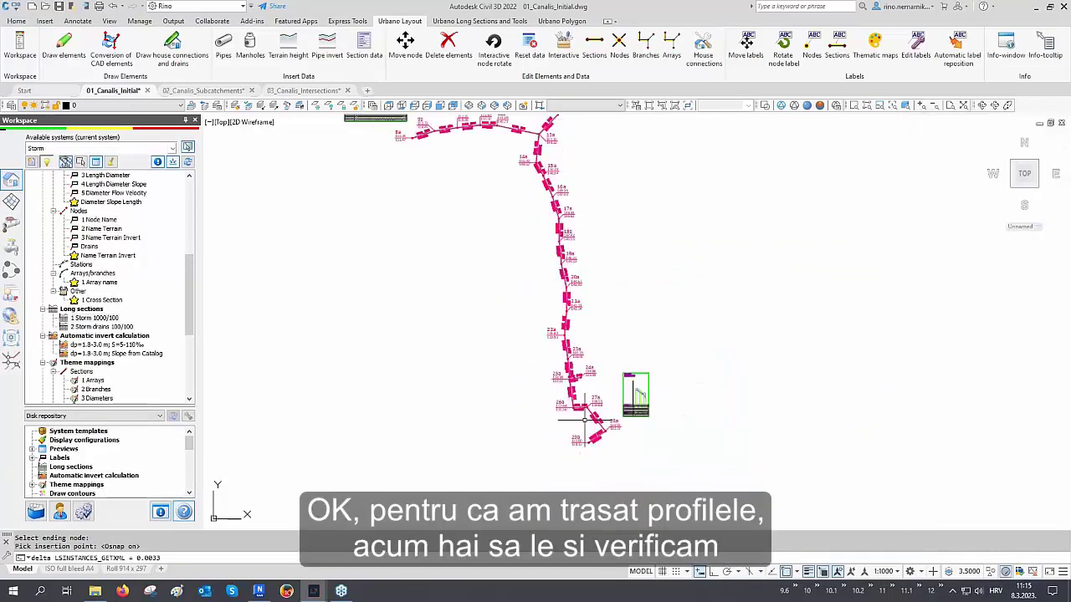
scroll(633, 310, "up", 2)
scroll(634, 303, "up", 4)
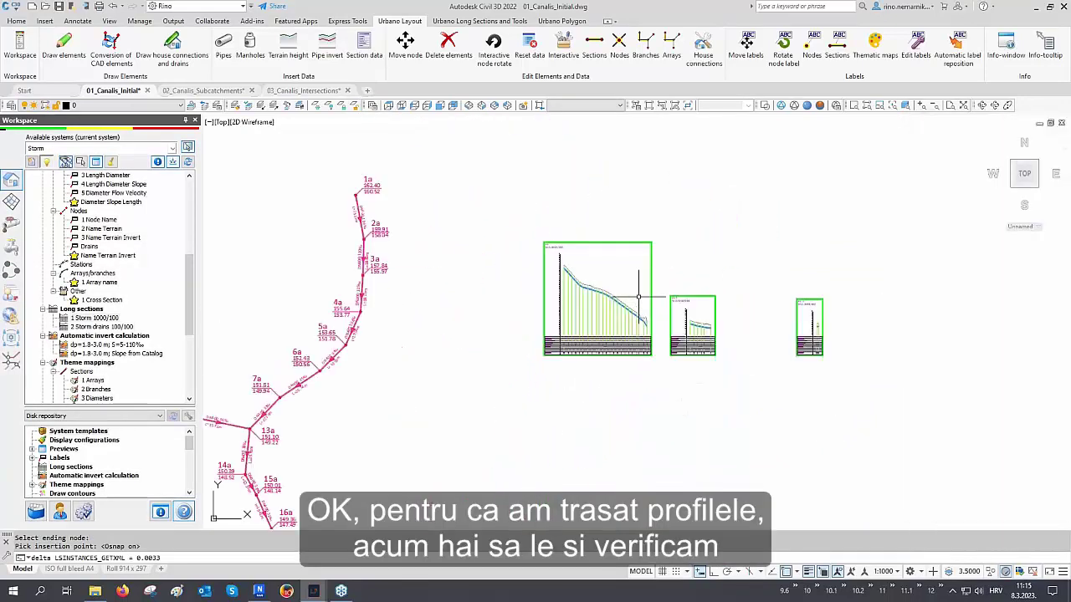
scroll(529, 263, "up", 2)
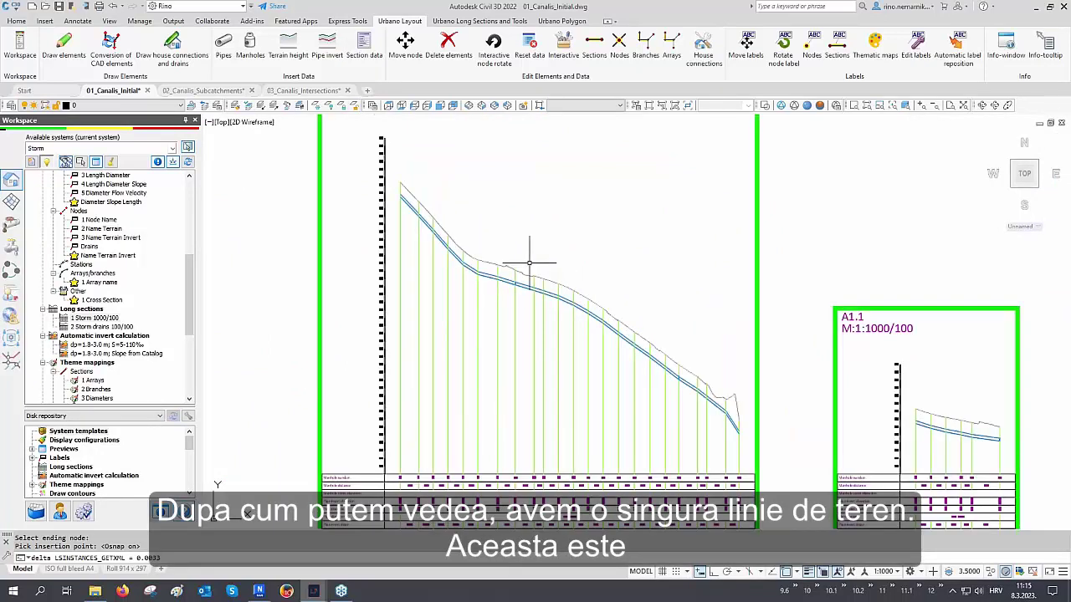
scroll(442, 228, "up", 2)
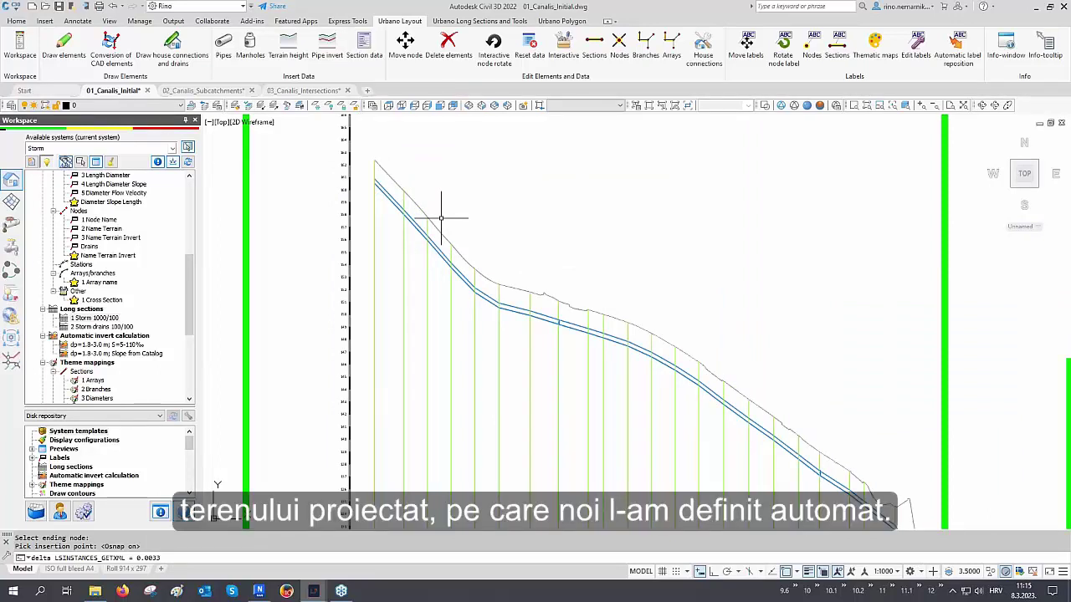
middle_click_drag(441, 218, 411, 193)
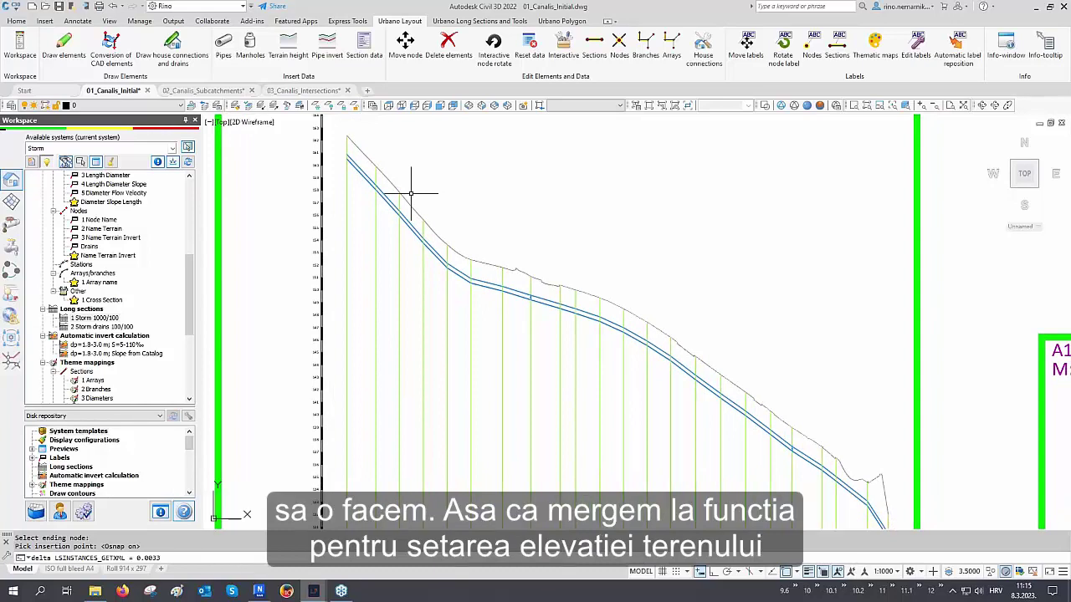
Step: Set terrain number 2 for all network nodes from the Civil 3D 2022 surface 02 Existing Ground, with additional points drawn, and save it
left_click(289, 51)
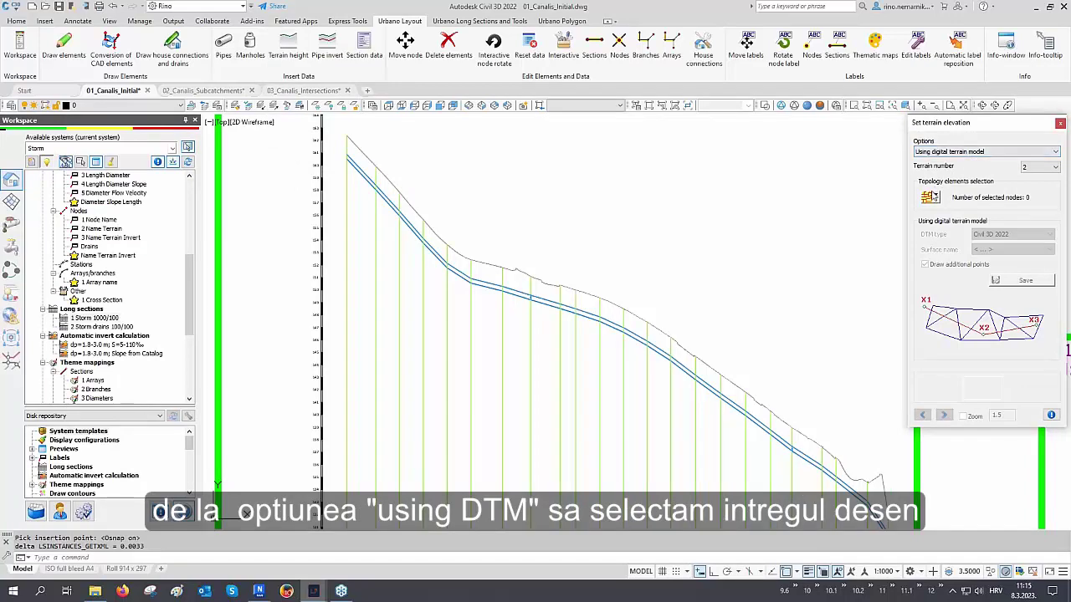
left_click(928, 198)
left_click(1008, 234)
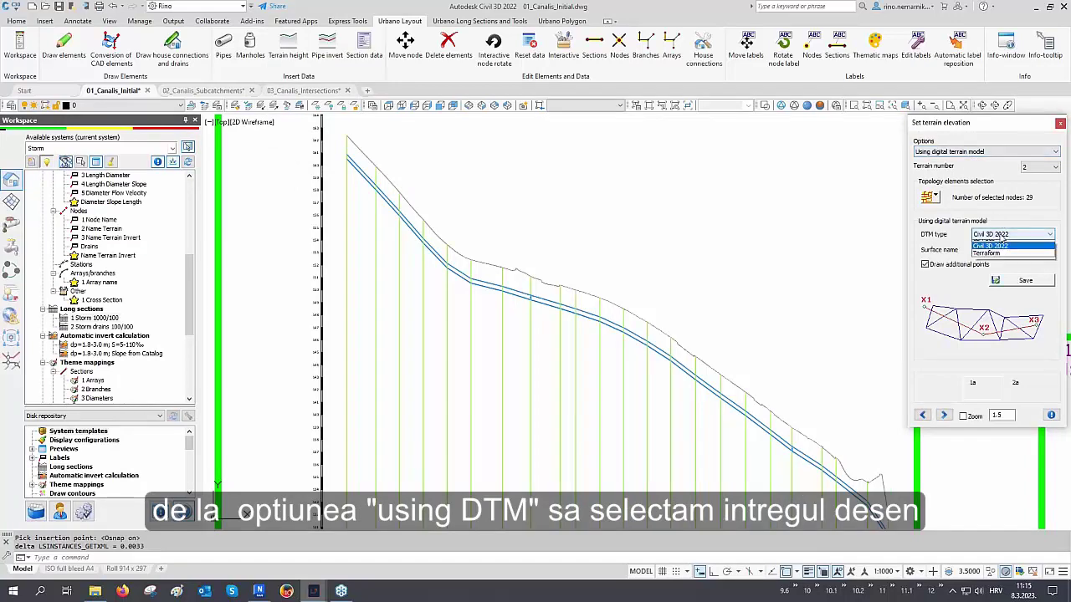
left_click(996, 251)
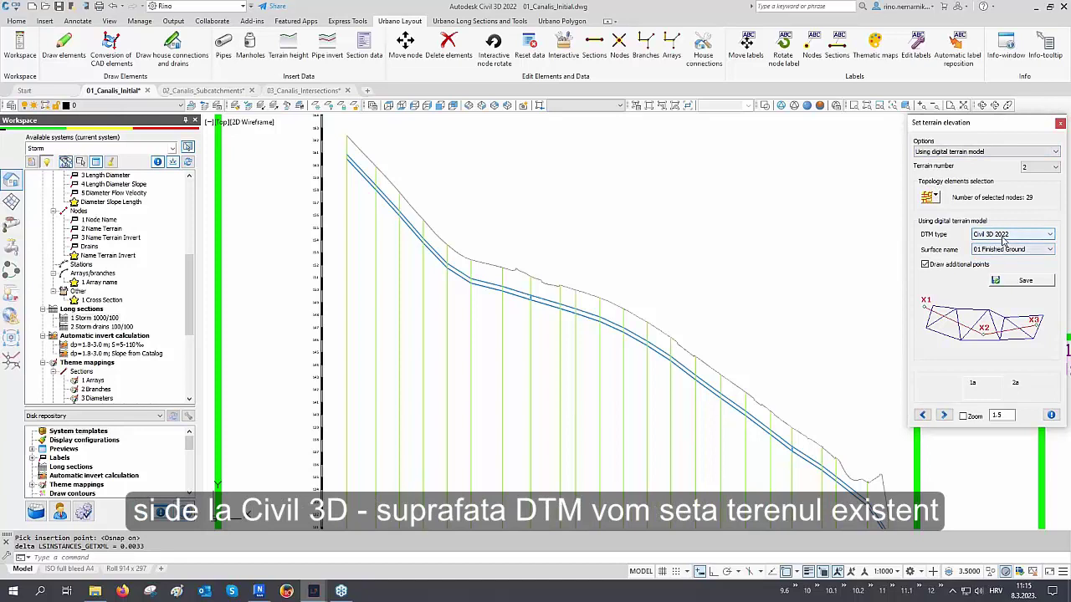
left_click(1003, 251)
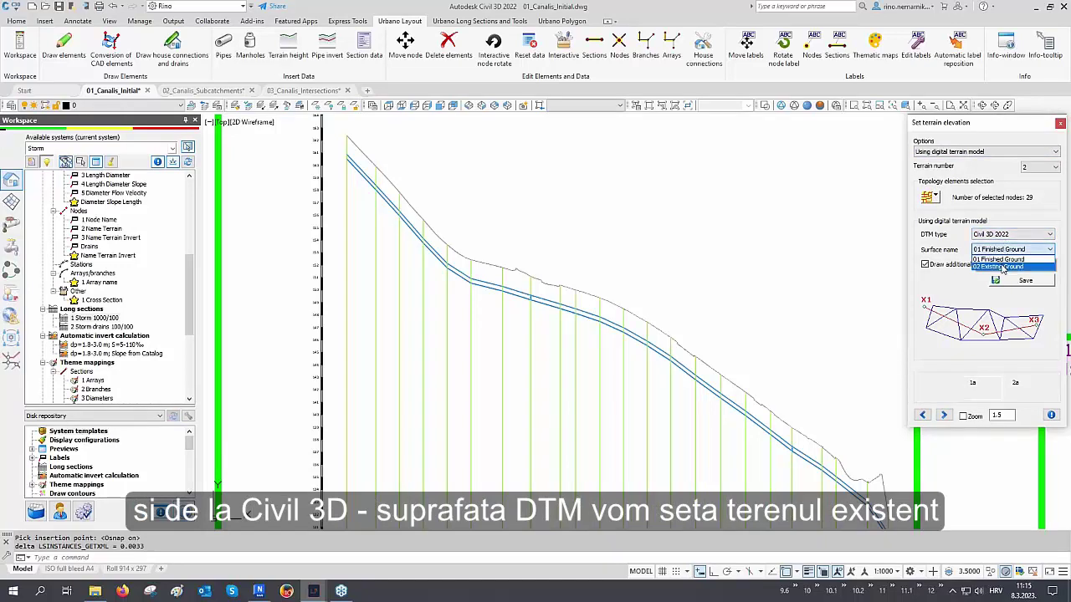
left_click(1003, 267)
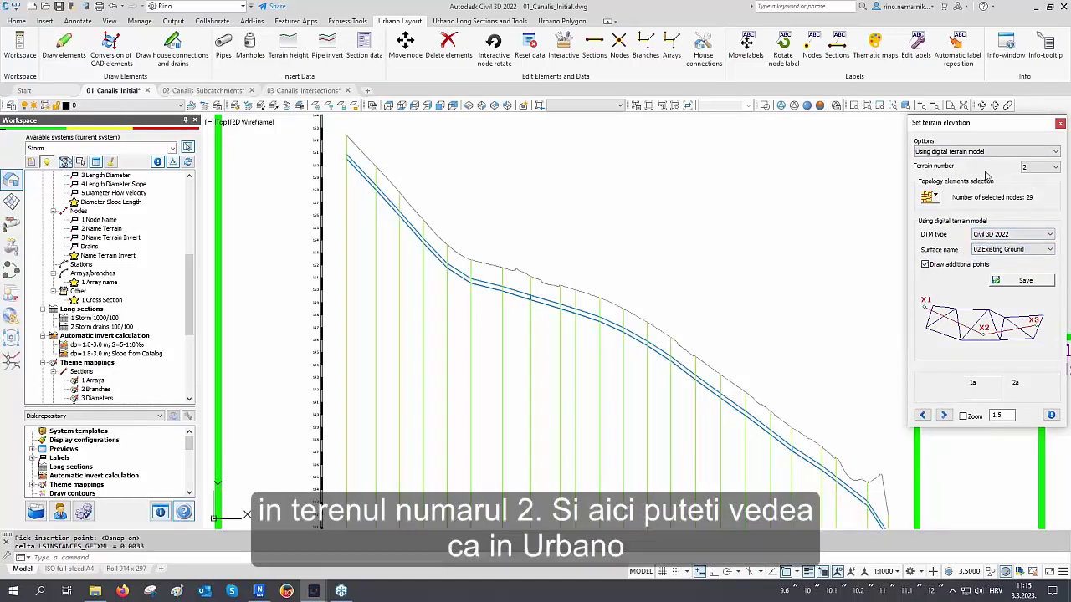
left_click(1039, 169)
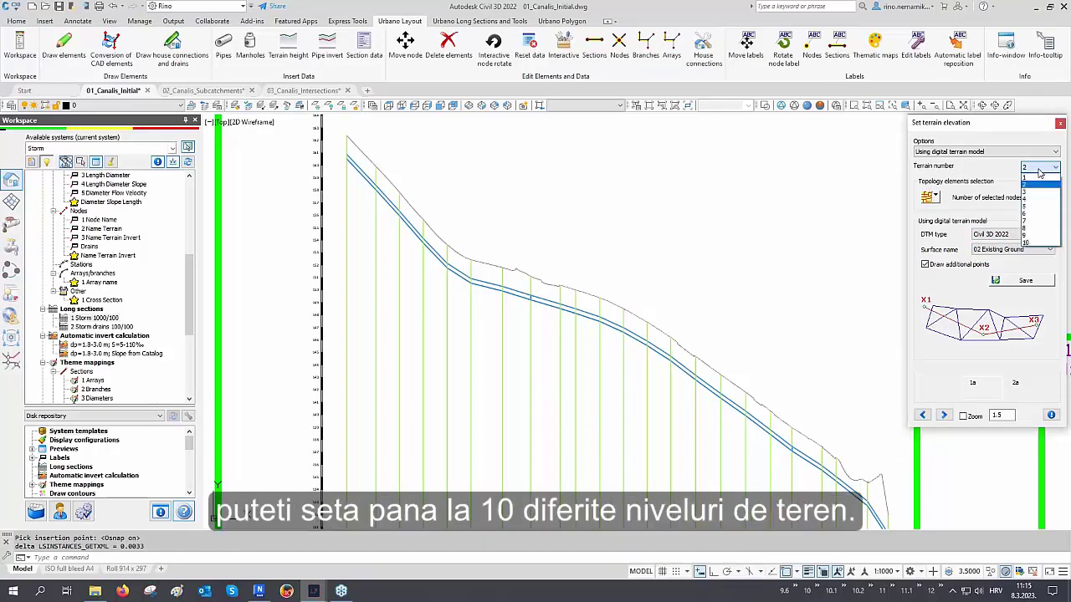
left_click(1040, 173)
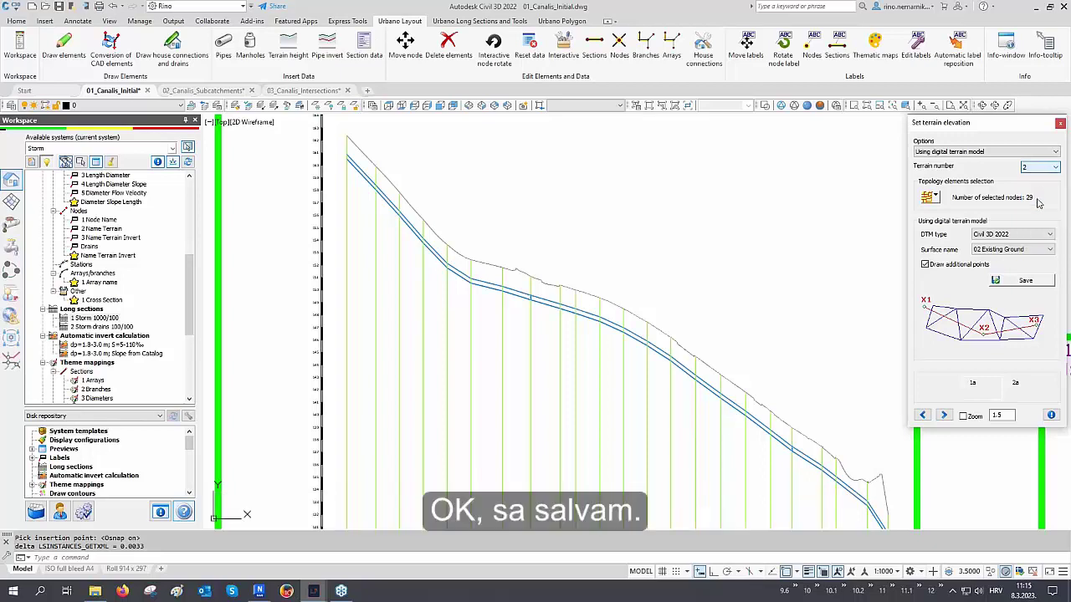
left_click(1024, 281)
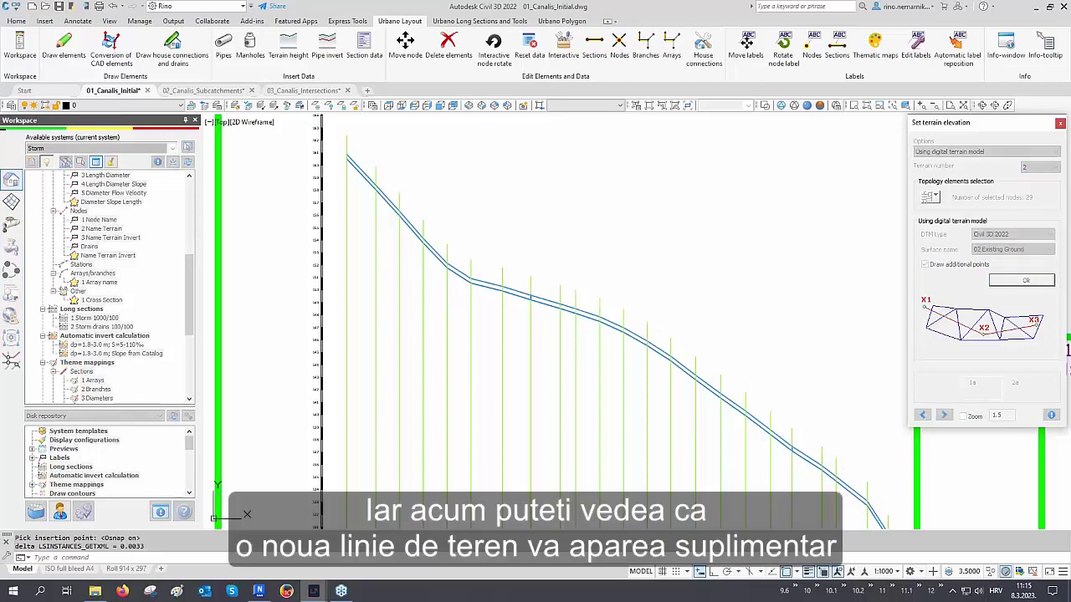
left_click(1061, 124)
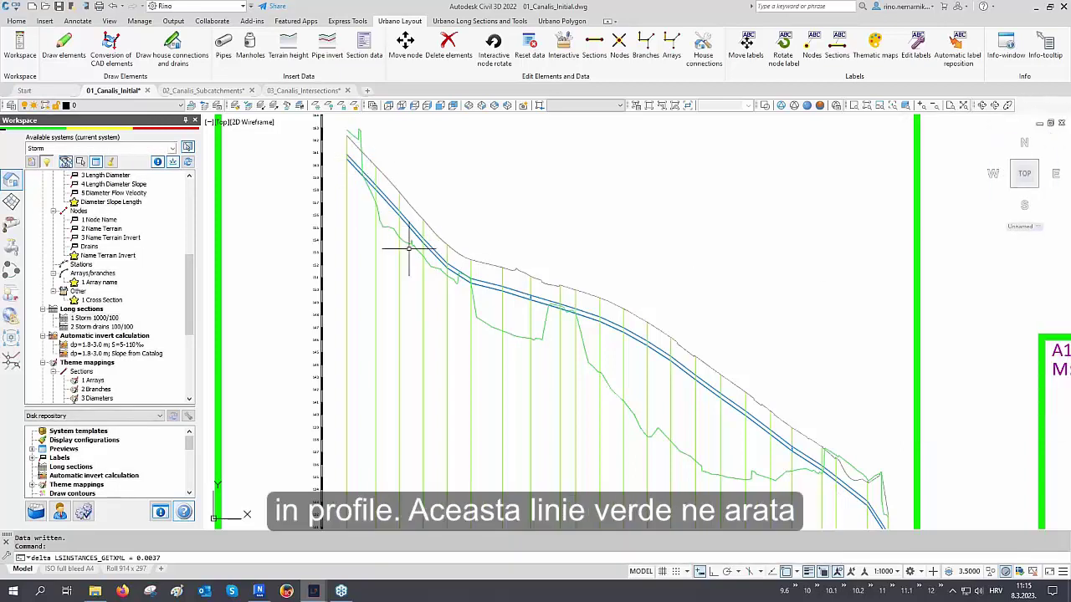
Step: Examine the green existing ground line against the pipe run along the longitudinal section
middle_click_drag(533, 364, 503, 299)
scroll(552, 329, "up", 2)
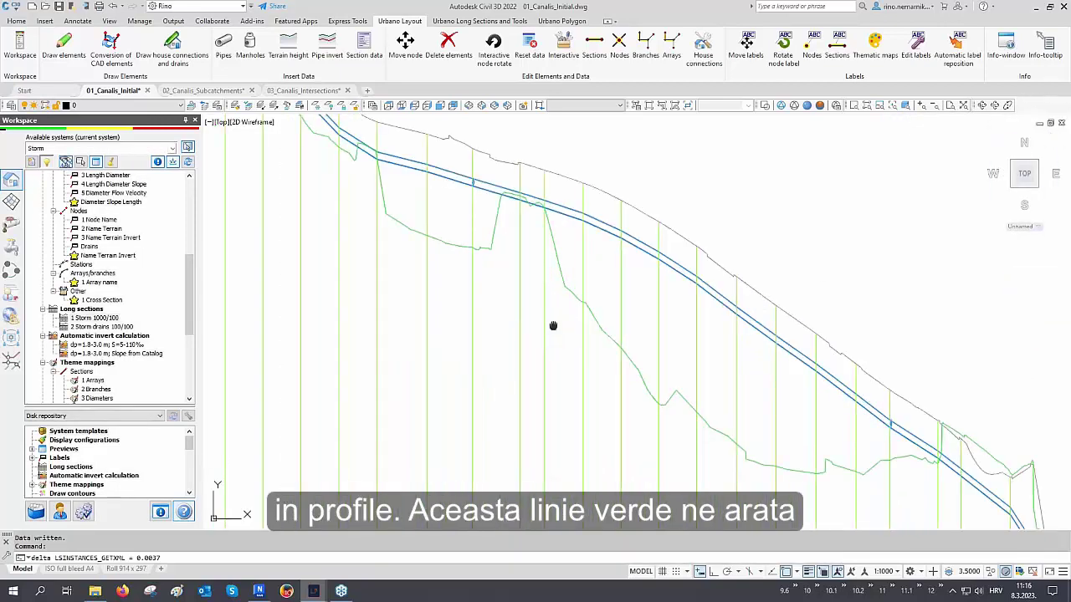
middle_click_drag(554, 326, 469, 293)
scroll(545, 371, "down", 3)
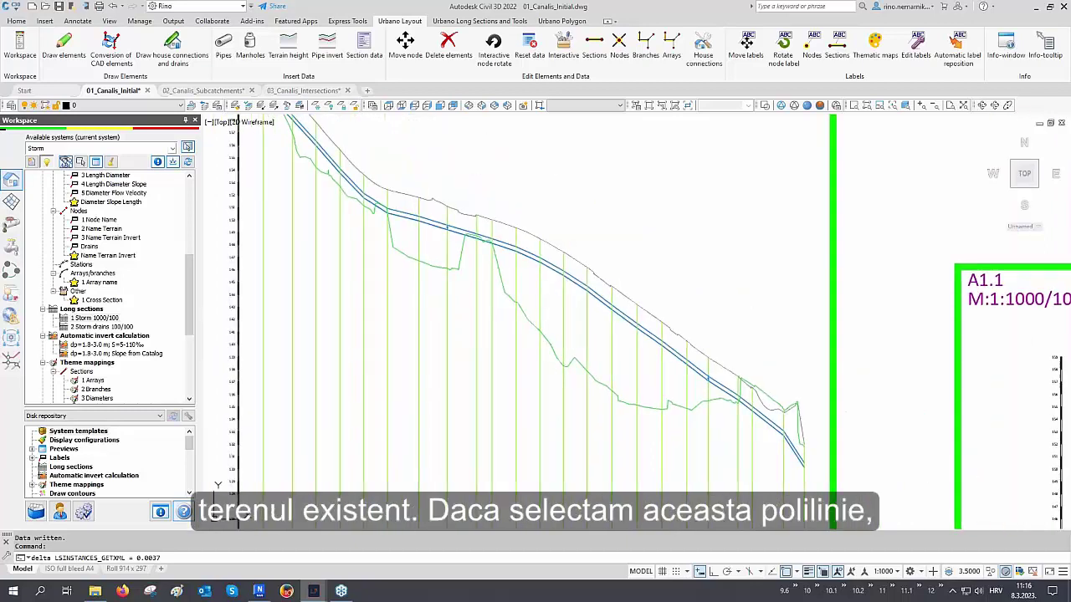
scroll(454, 326, "up", 2)
scroll(385, 226, "up", 3)
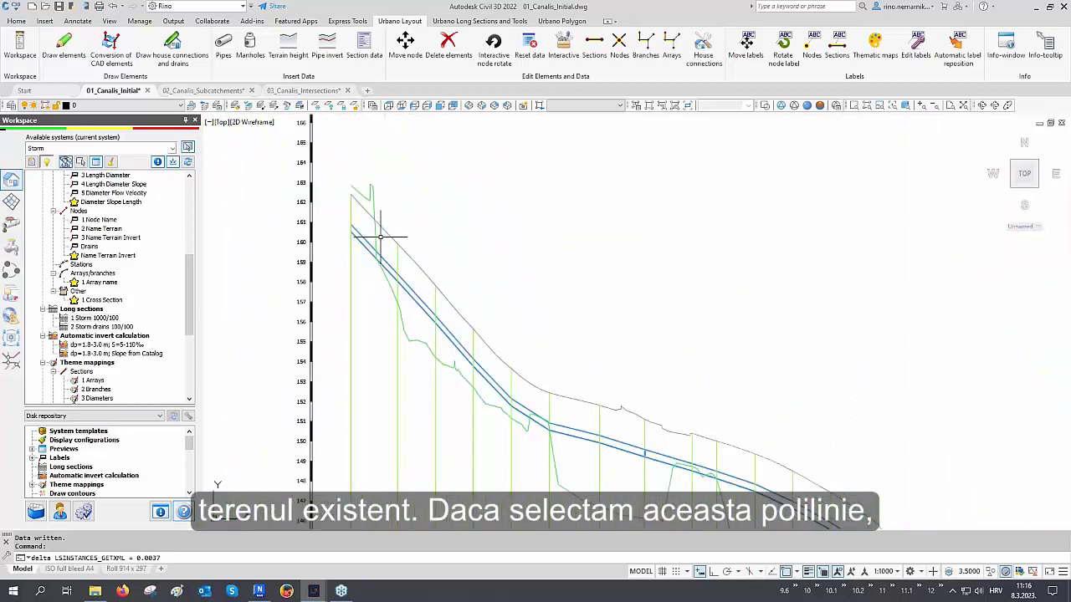
Step: Select the finished ground polyline in the longitudinal section and examine how densely its vertices are spaced along the profile
left_click(385, 227)
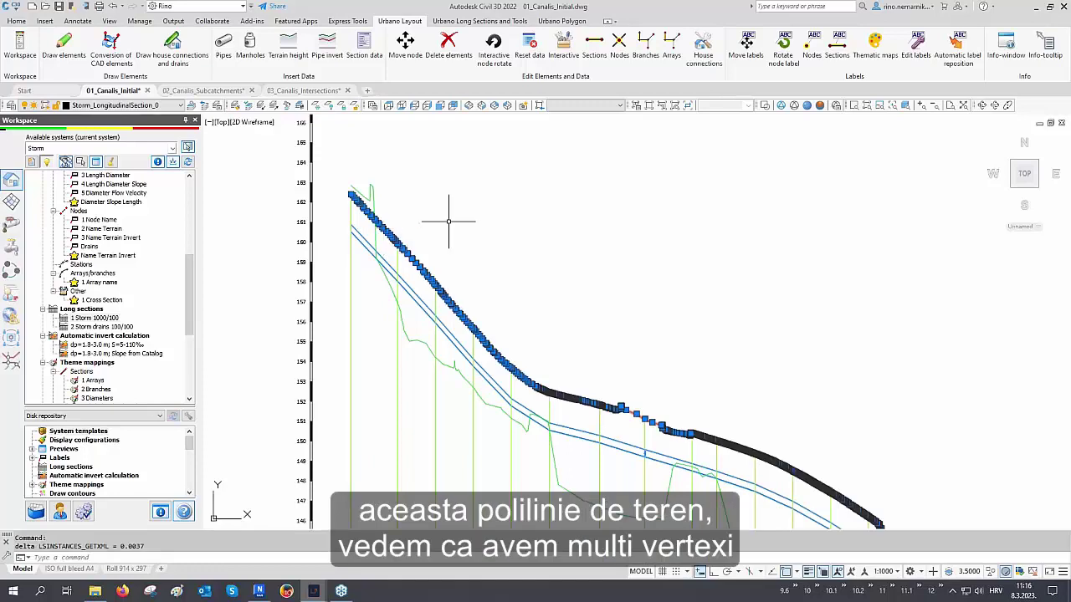
scroll(350, 199, "up", 3)
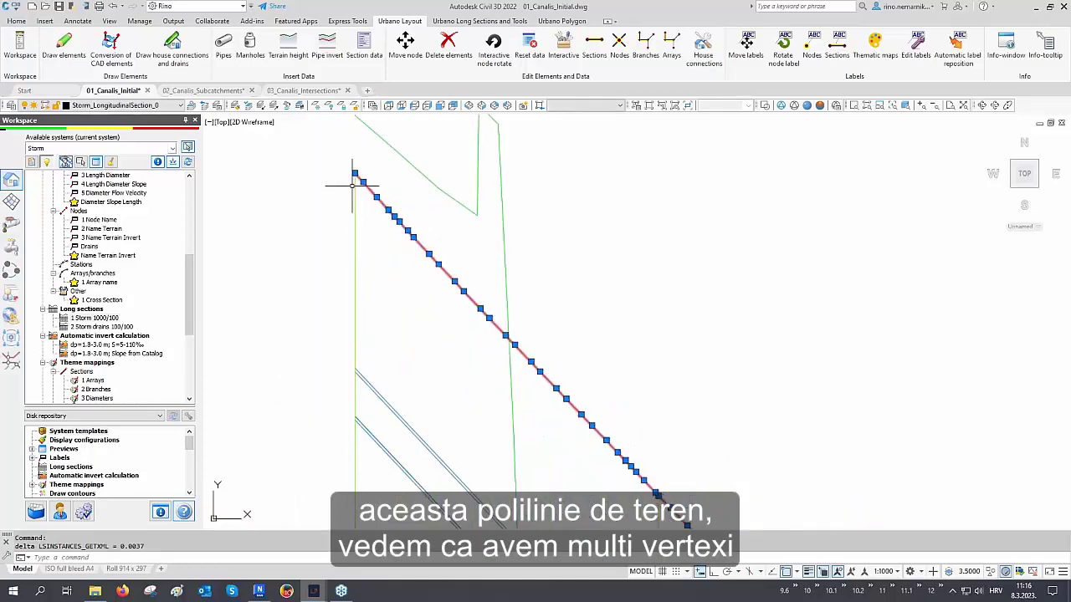
middle_click_drag(520, 351, 461, 247)
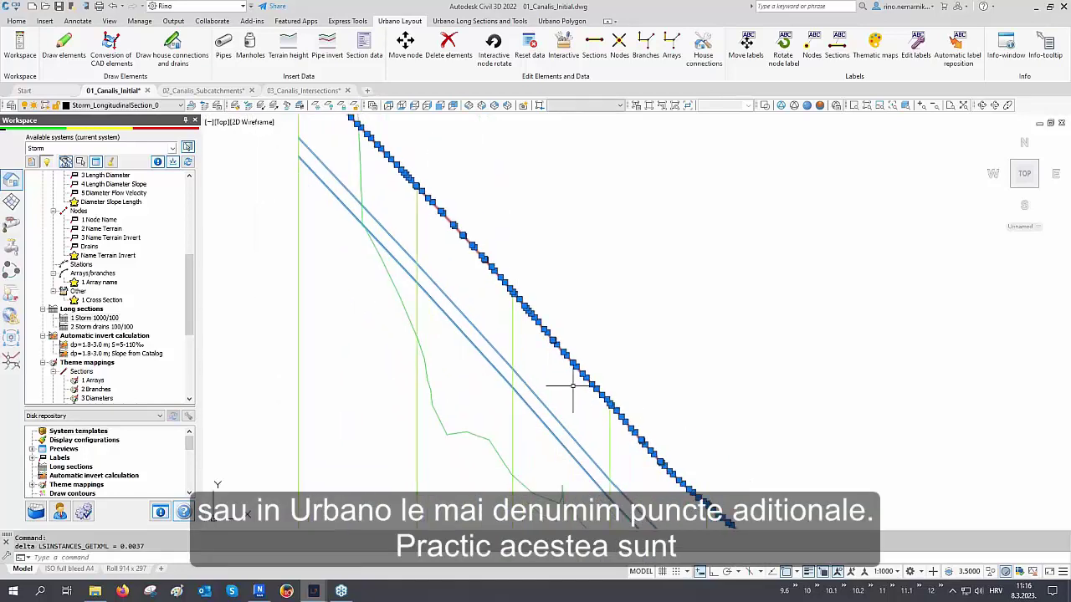
middle_click_drag(584, 419, 516, 303)
middle_click_drag(682, 451, 594, 380)
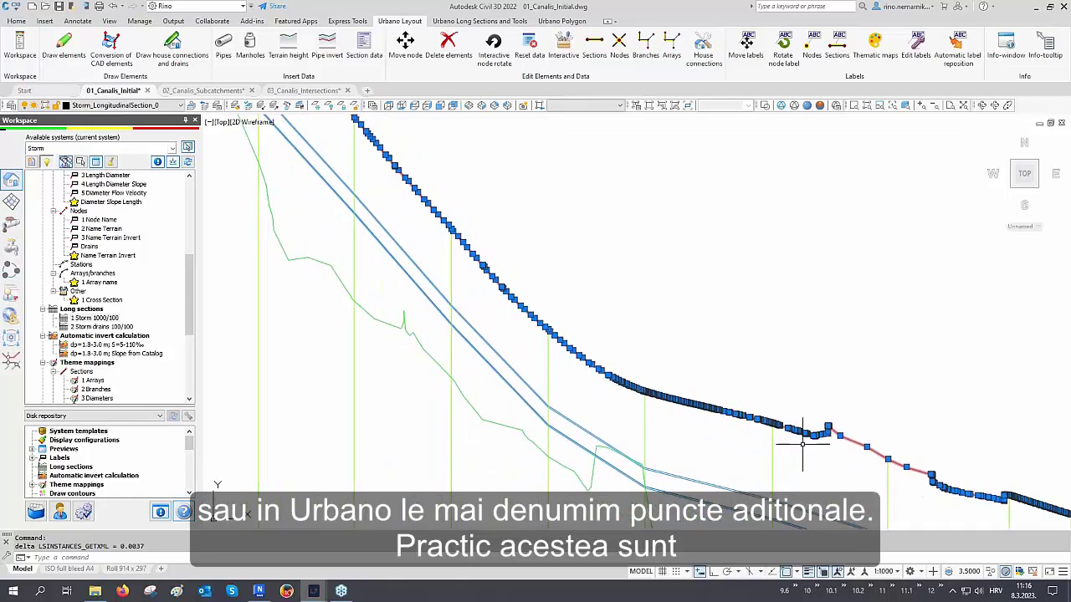
scroll(802, 444, "up", 3)
scroll(486, 358, "down", 3)
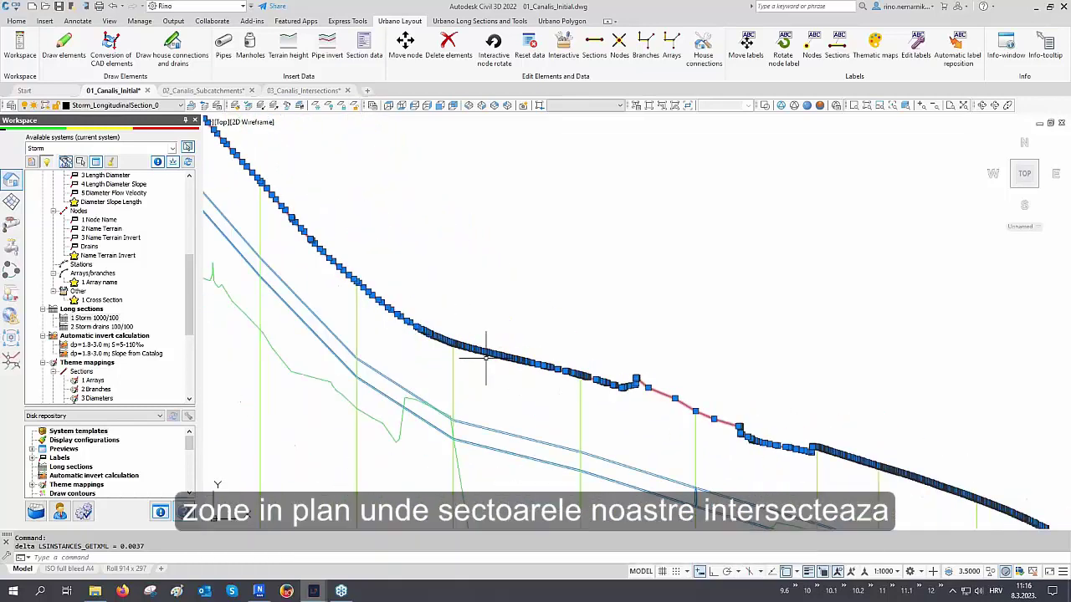
scroll(720, 428, "up", 4)
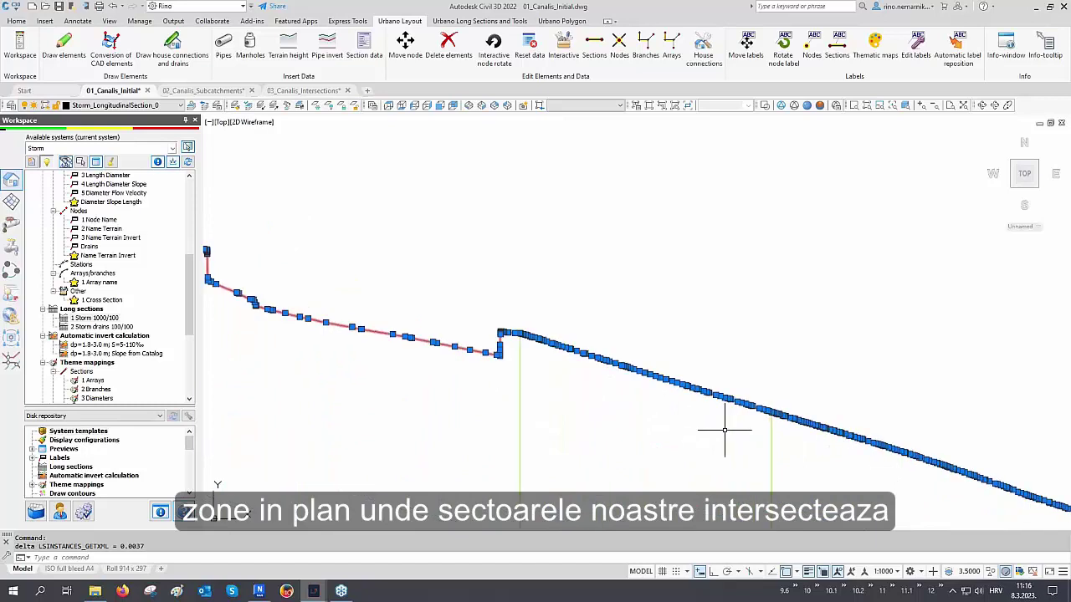
middle_click_drag(725, 433, 563, 358)
scroll(563, 358, "down", 2)
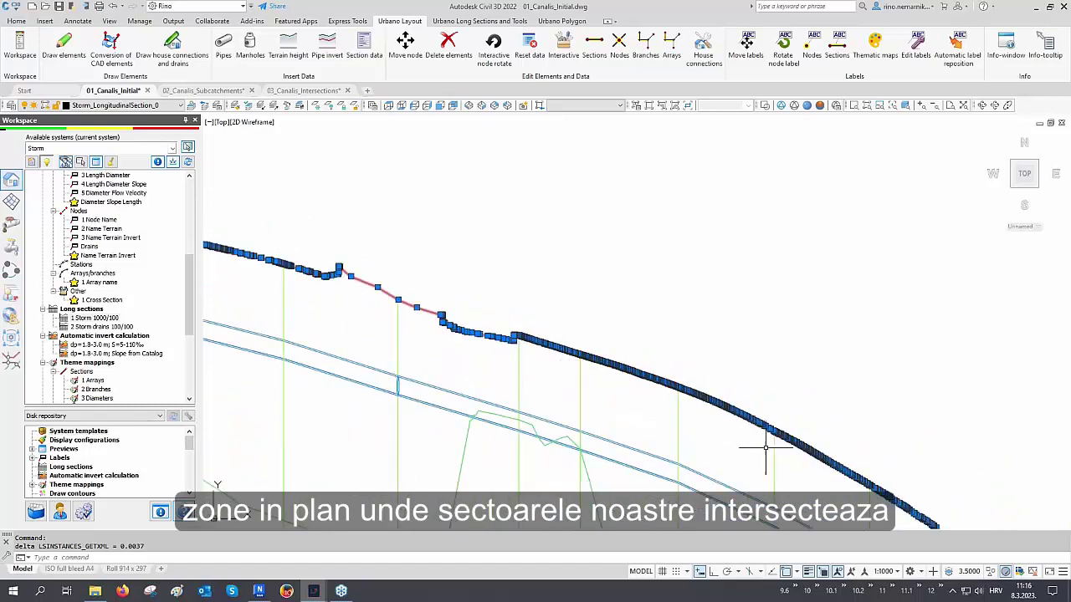
scroll(808, 445, "up", 3)
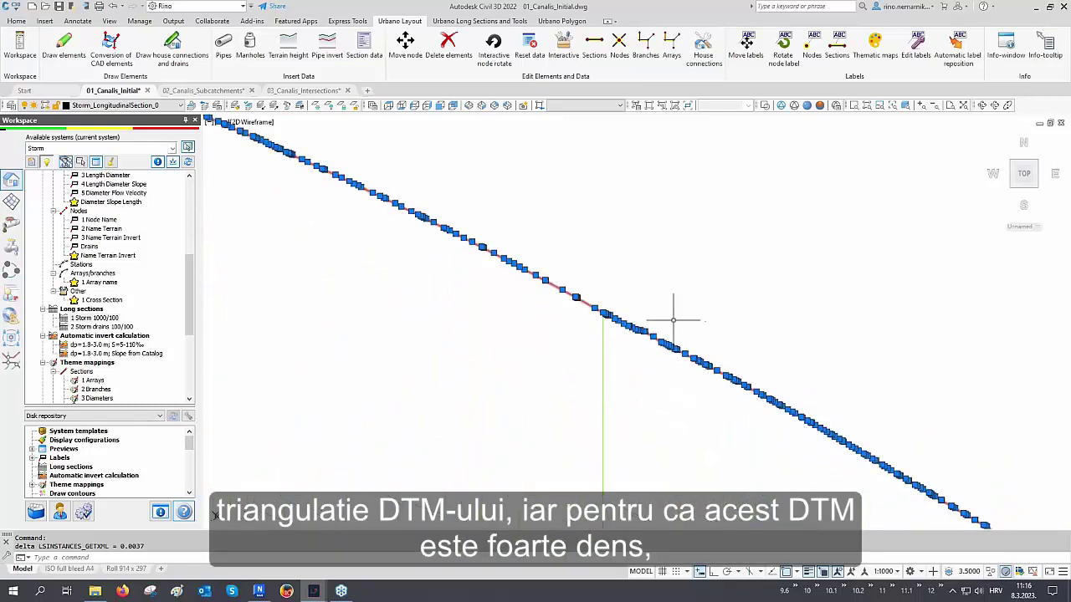
scroll(661, 334, "down", 2)
scroll(714, 421, "up", 2)
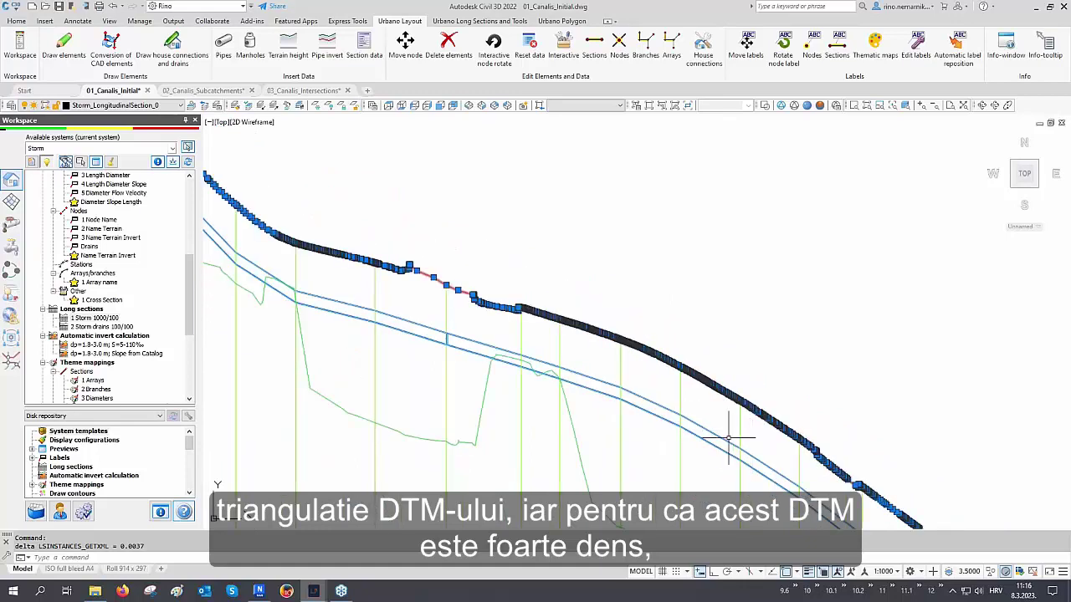
scroll(510, 343, "down", 2)
scroll(535, 368, "up", 1)
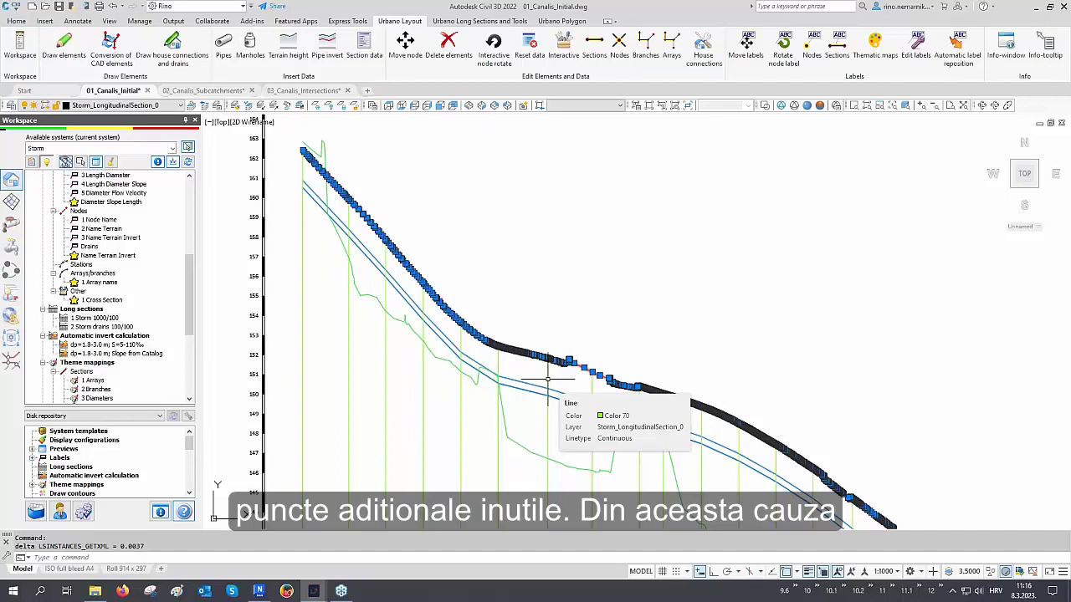
key("Escape")
scroll(549, 371, "down", 2)
middle_click_drag(550, 370, 605, 292)
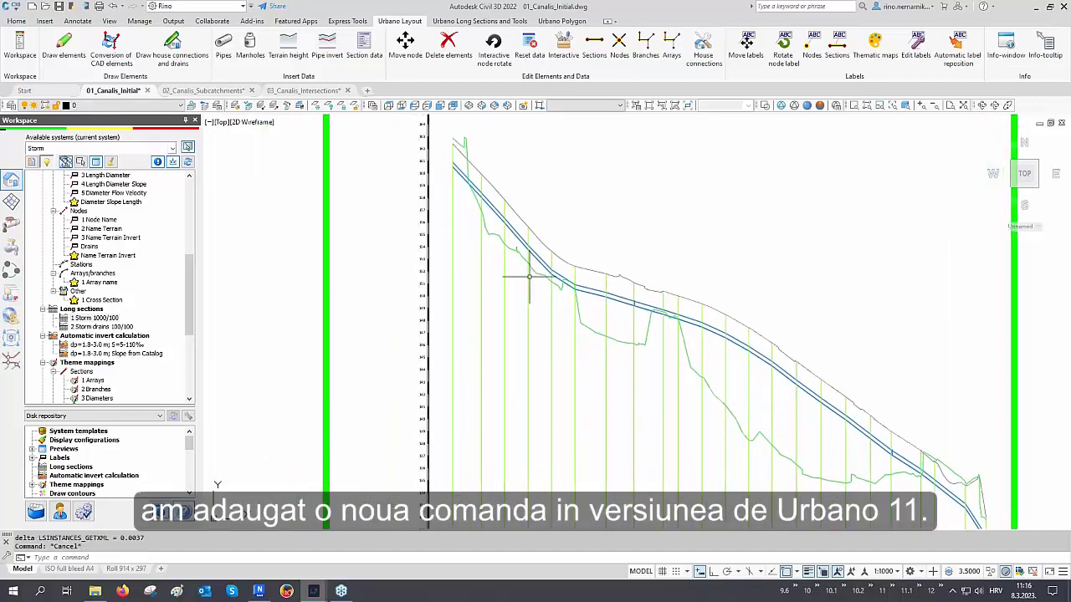
Step: Enable additional points reduction in the Storm system settings and set its reduction tolerance to 0.03
scroll(132, 268, "up", 5)
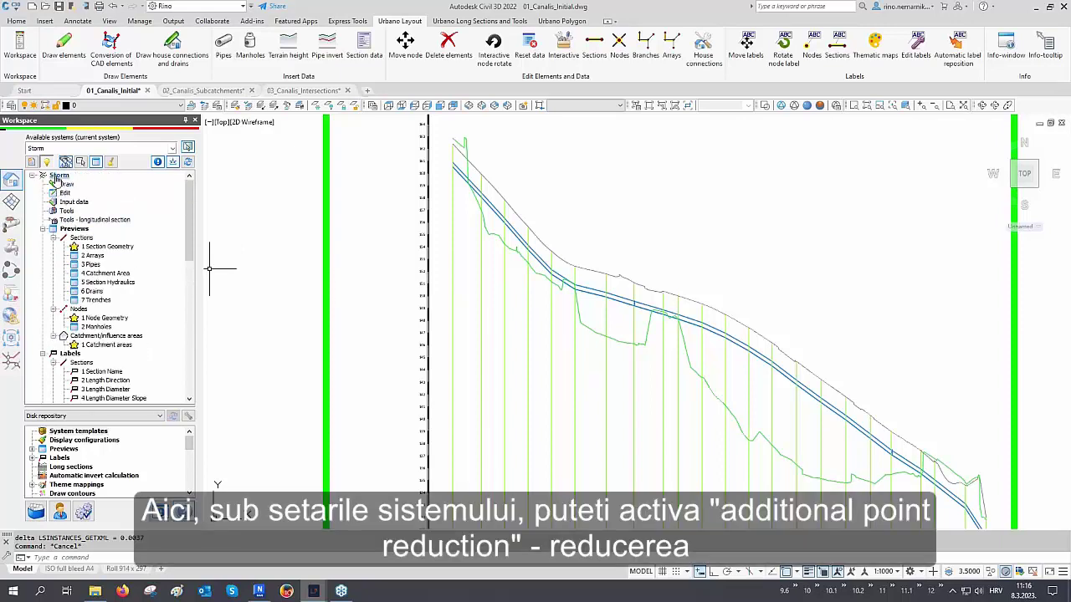
right_click(58, 175)
left_click(80, 182)
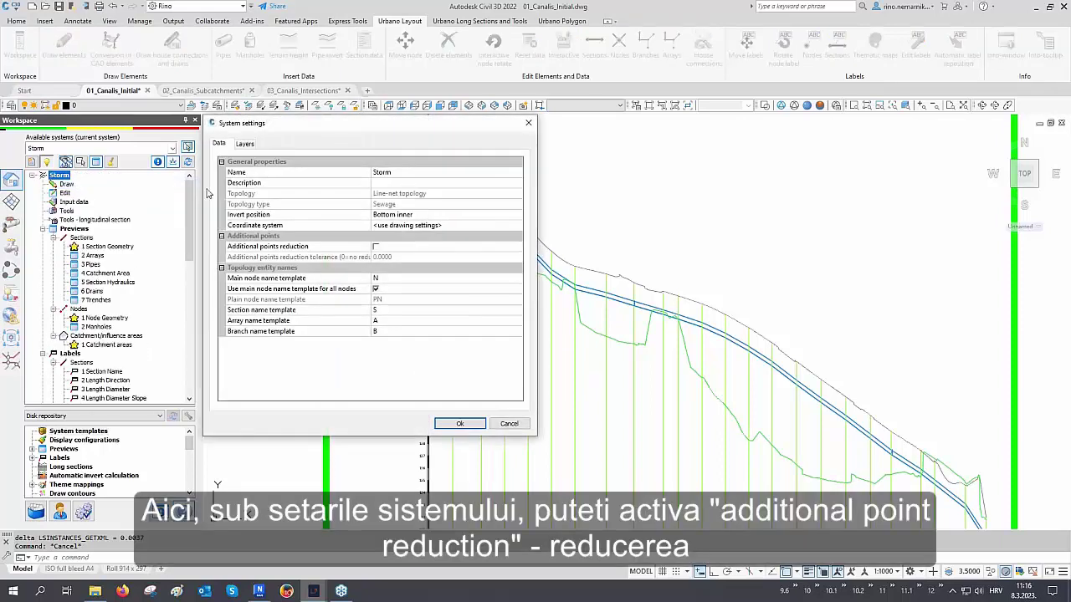
left_click(246, 247)
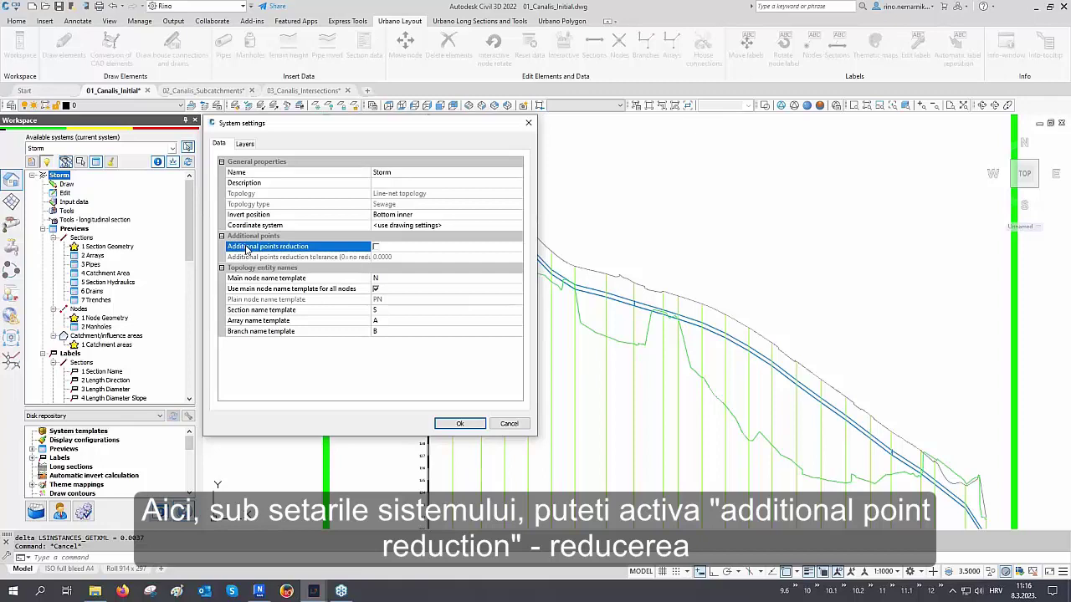
left_click(376, 249)
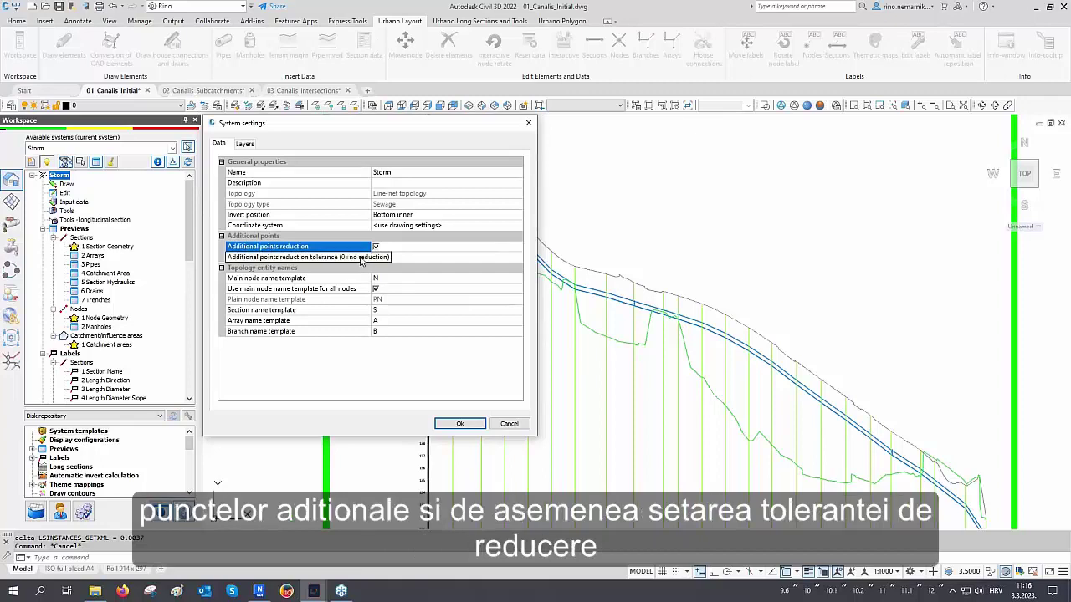
left_click(381, 256)
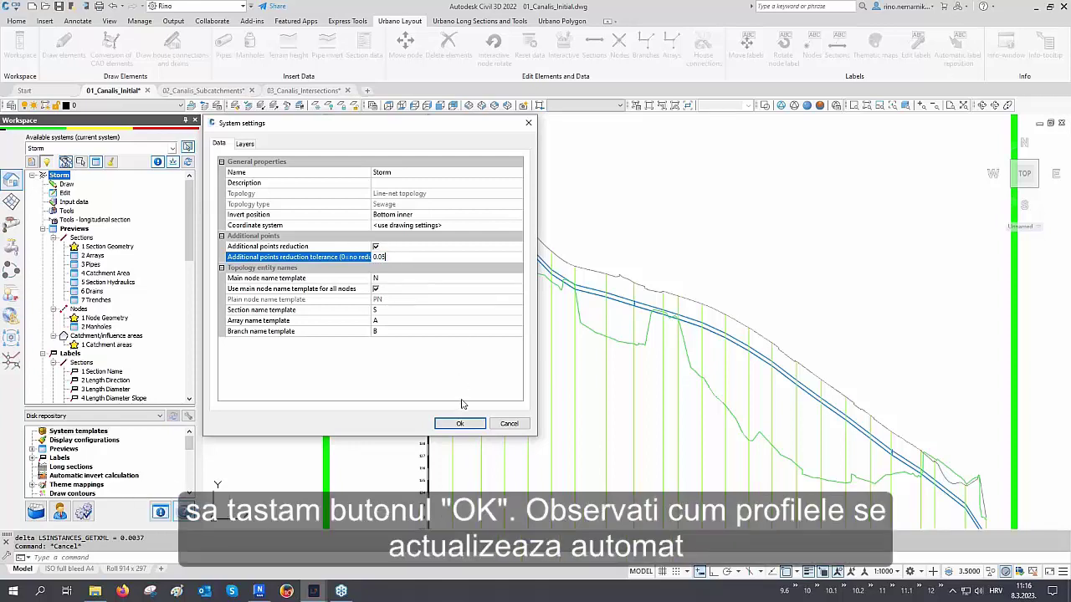
left_click(459, 425)
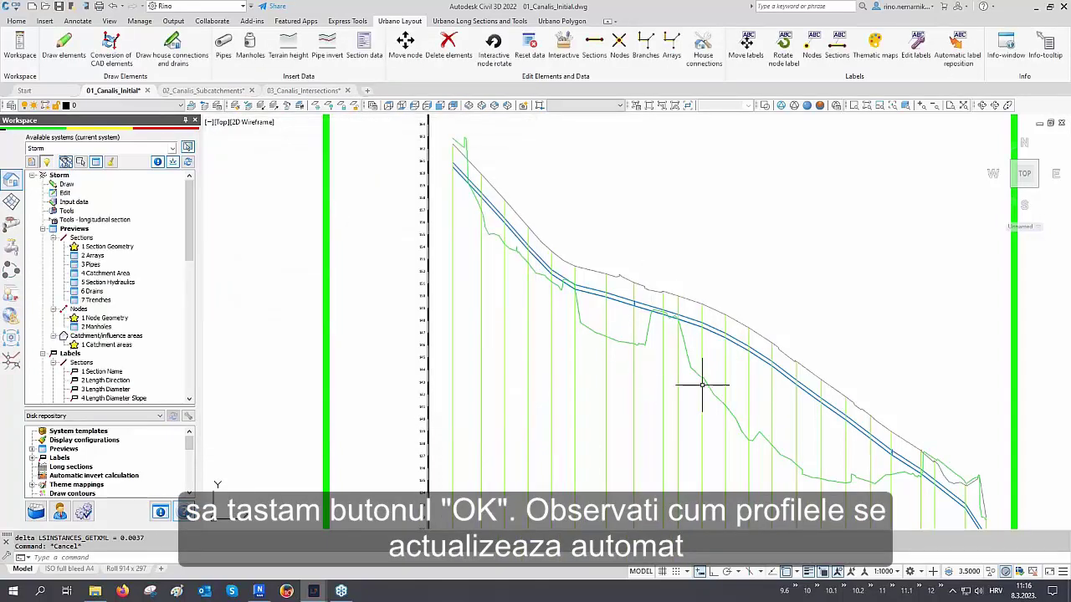
Step: Select the finished ground polyline again and examine its vertices after the point reduction, up to the profile's downstream end
scroll(685, 296, "up", 3)
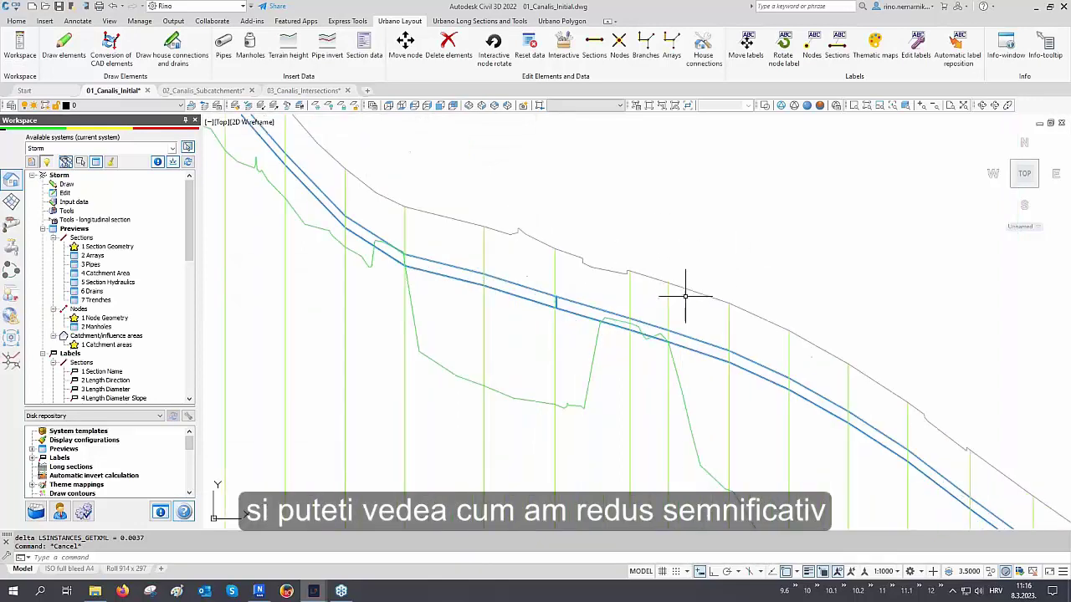
left_click(687, 291)
scroll(479, 302, "down", 2)
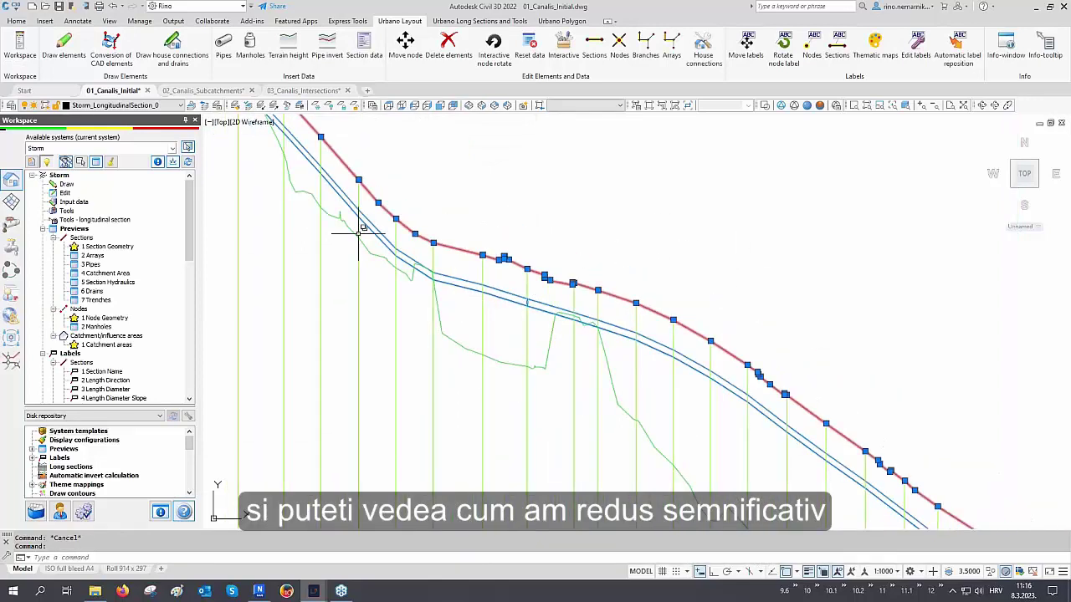
middle_click_drag(360, 234, 428, 323)
middle_click_drag(513, 377, 466, 320)
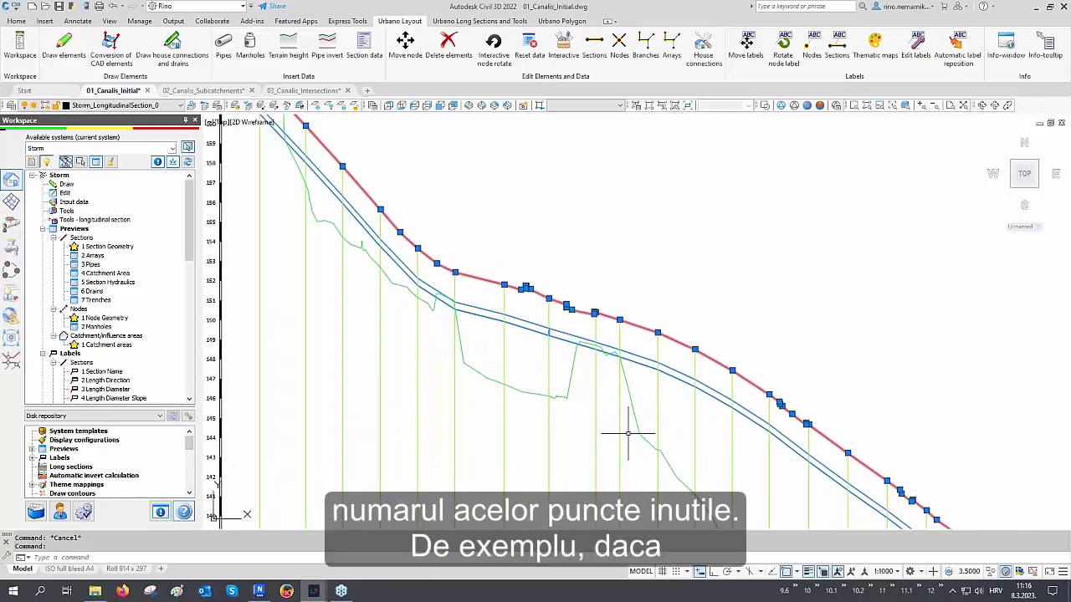
middle_click_drag(630, 433, 531, 337)
middle_click_drag(661, 421, 562, 375)
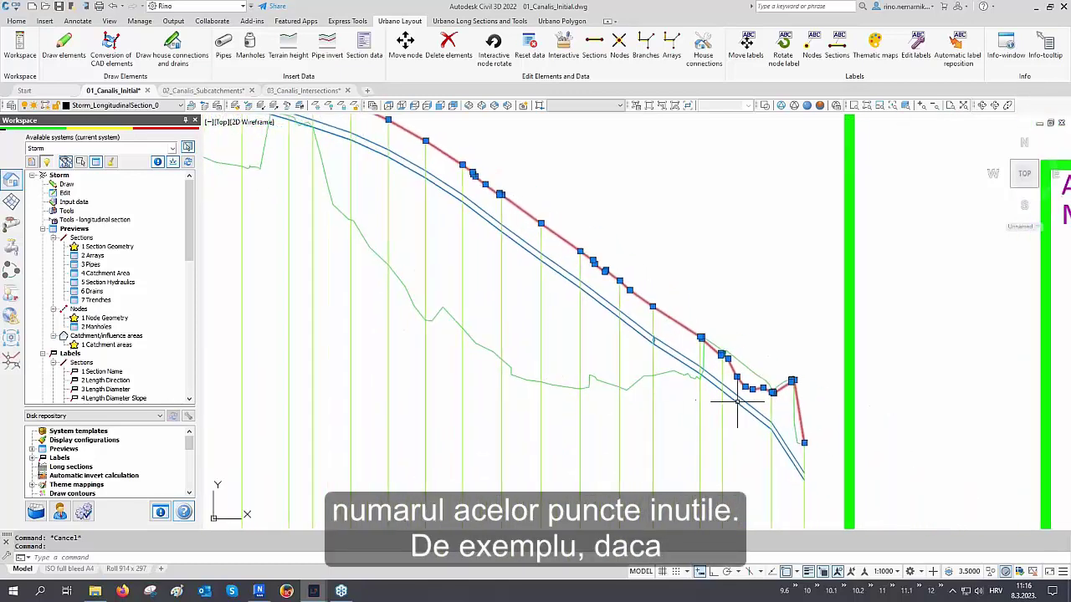
scroll(775, 394, "up", 4)
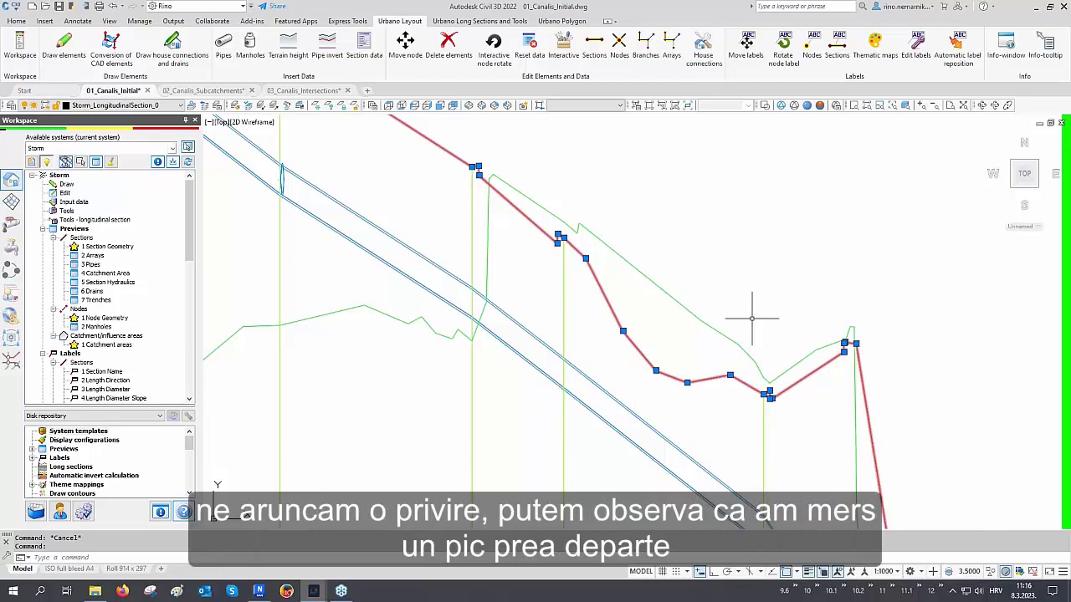
scroll(751, 318, "down", 2)
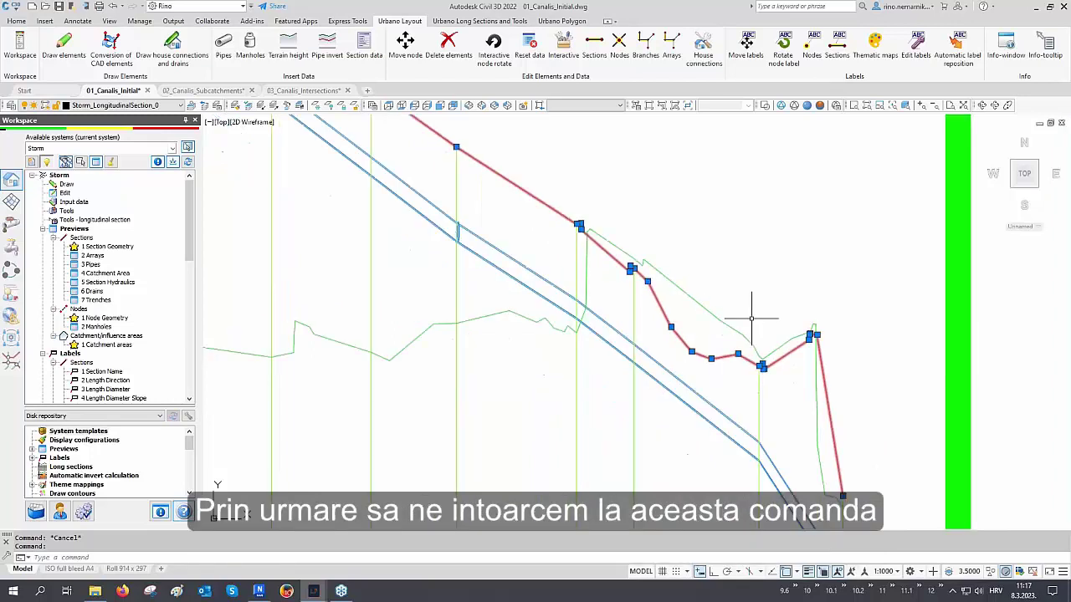
Step: Set the additional points reduction tolerance to 0.01 in the Storm system settings
key("Escape")
right_click(58, 176)
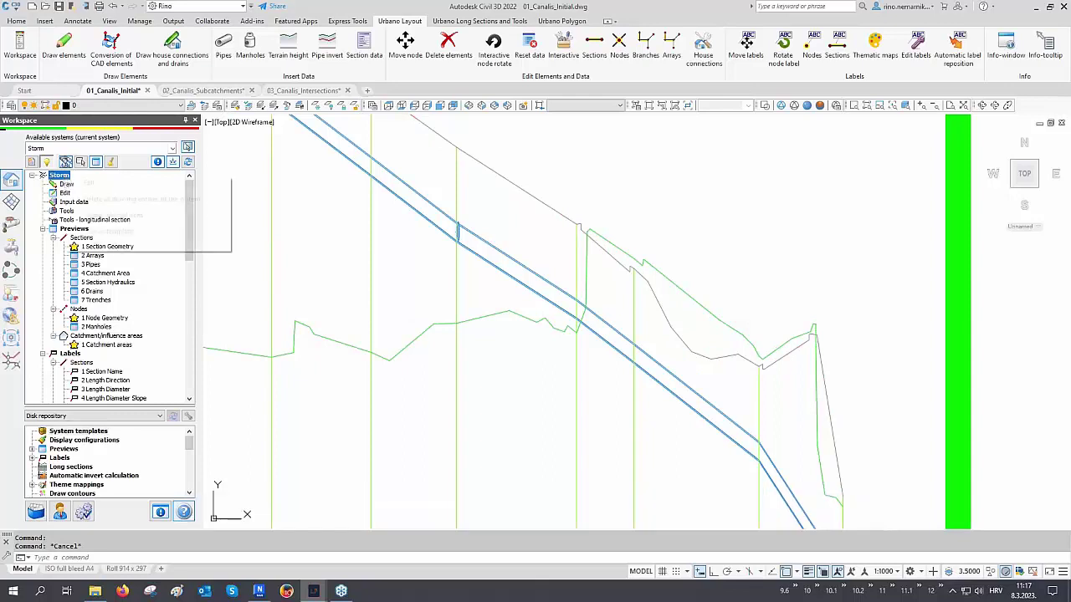
left_click(80, 184)
left_click(390, 257)
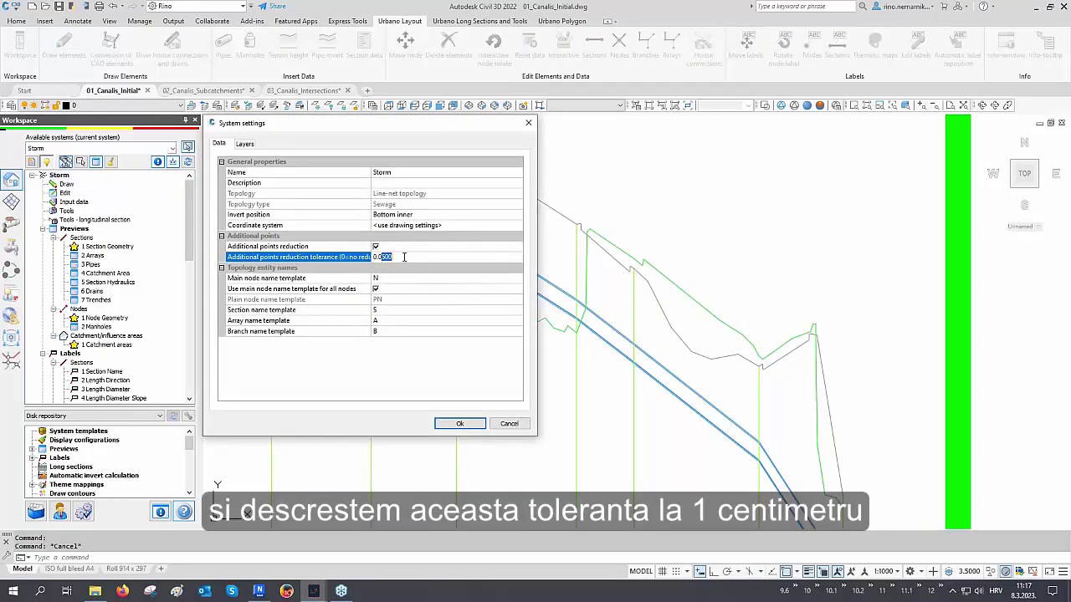
type("1")
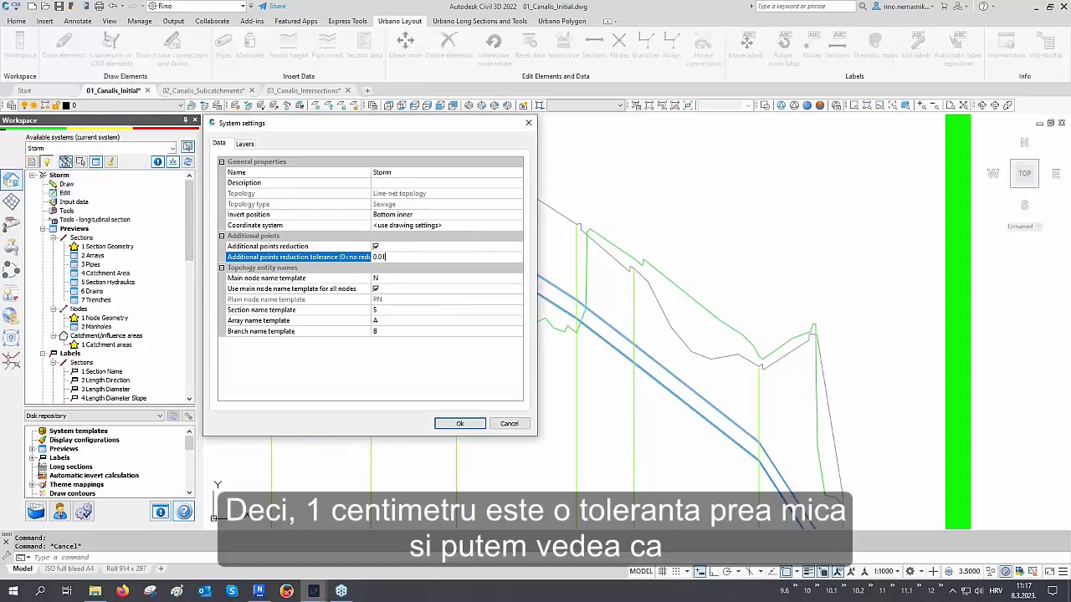
left_click(456, 424)
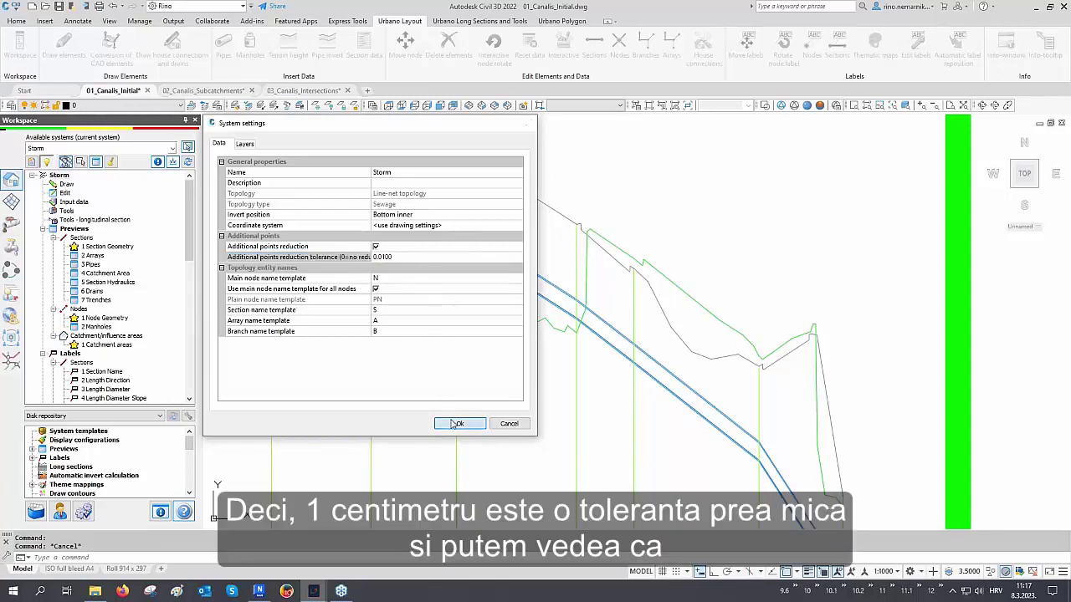
Step: Select the finished ground polyline in section A1 and examine its vertex density up to the profile's upstream end
left_click(714, 340)
left_click(696, 365)
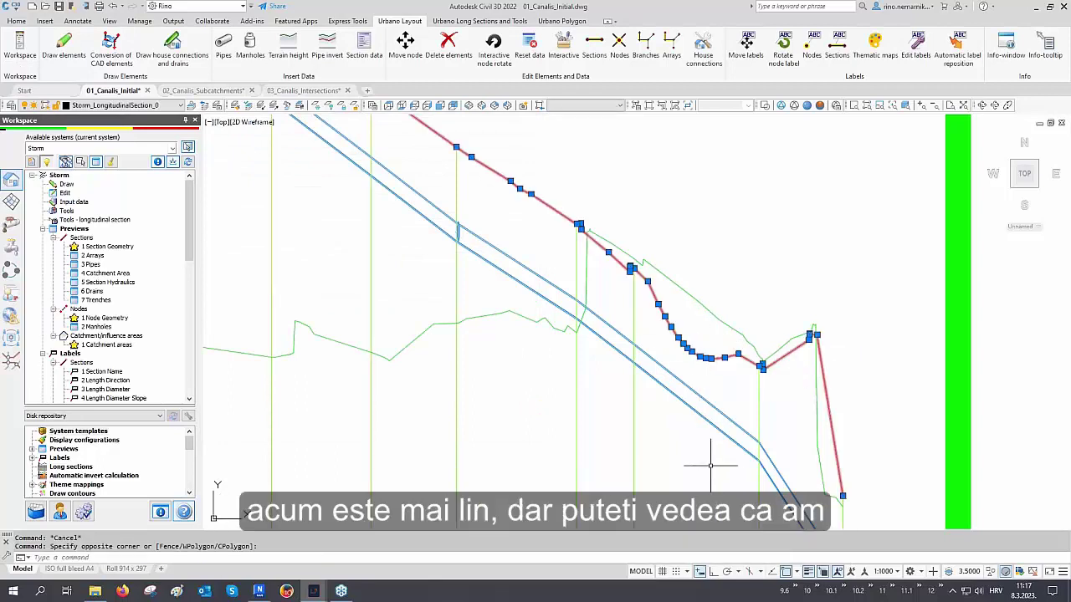
scroll(714, 471, "down", 2)
scroll(714, 471, "down", 2)
middle_click_drag(426, 279, 650, 383)
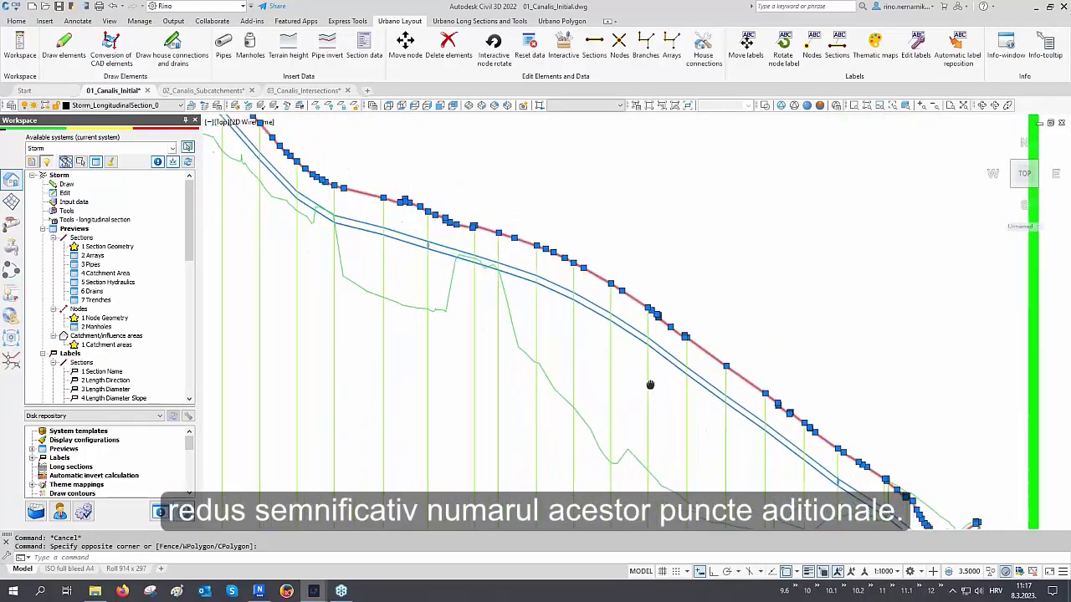
middle_click_drag(389, 248, 546, 377)
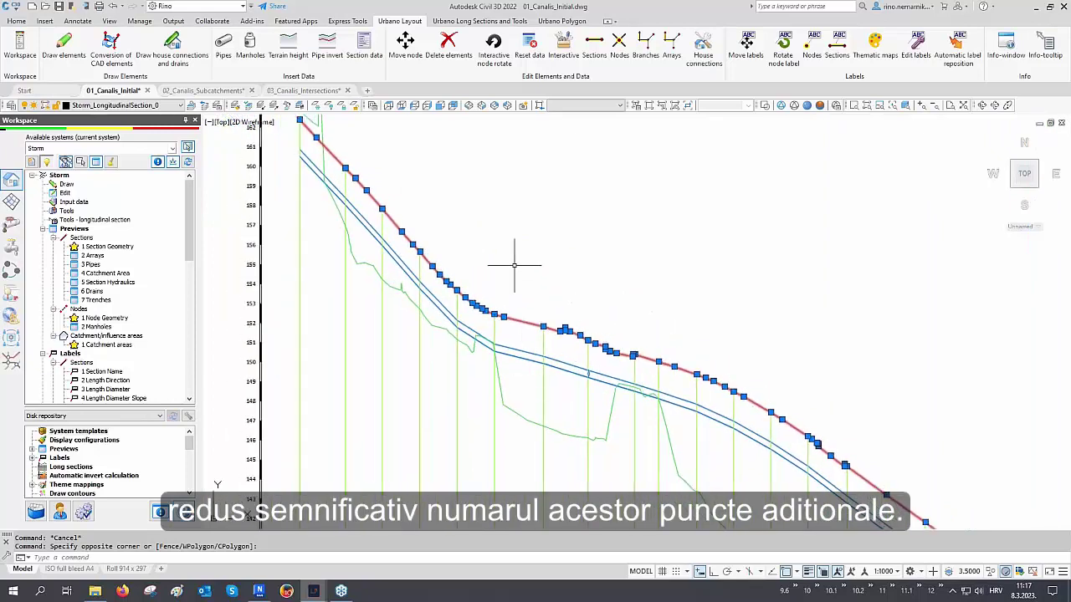
key("Escape")
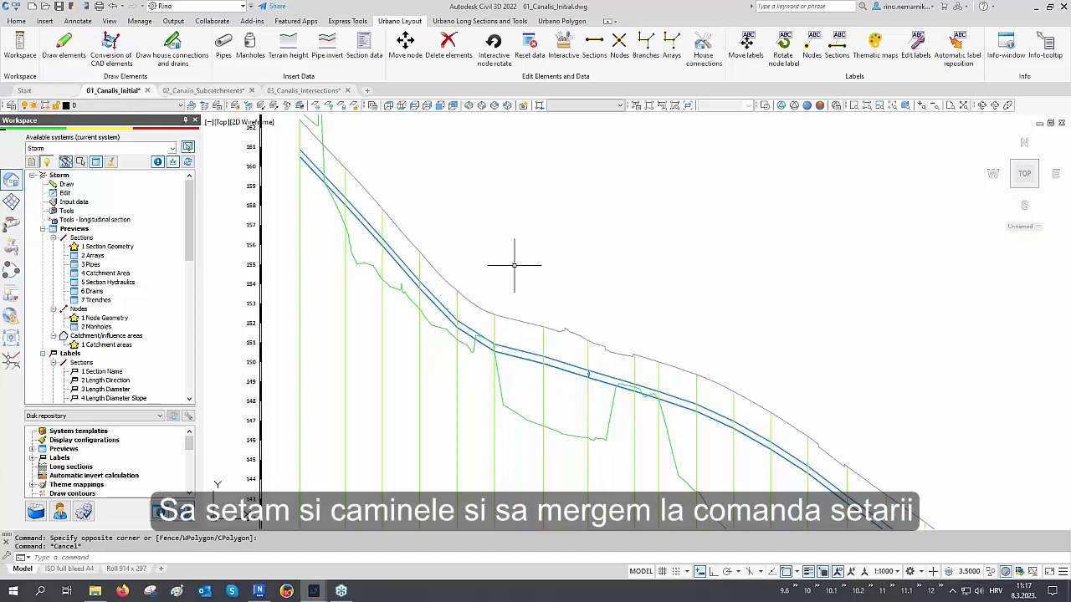
Step: Assign the PEHD manhole RO 1000 with Label RO to all nodes of the whole network and save the data
left_click(250, 46)
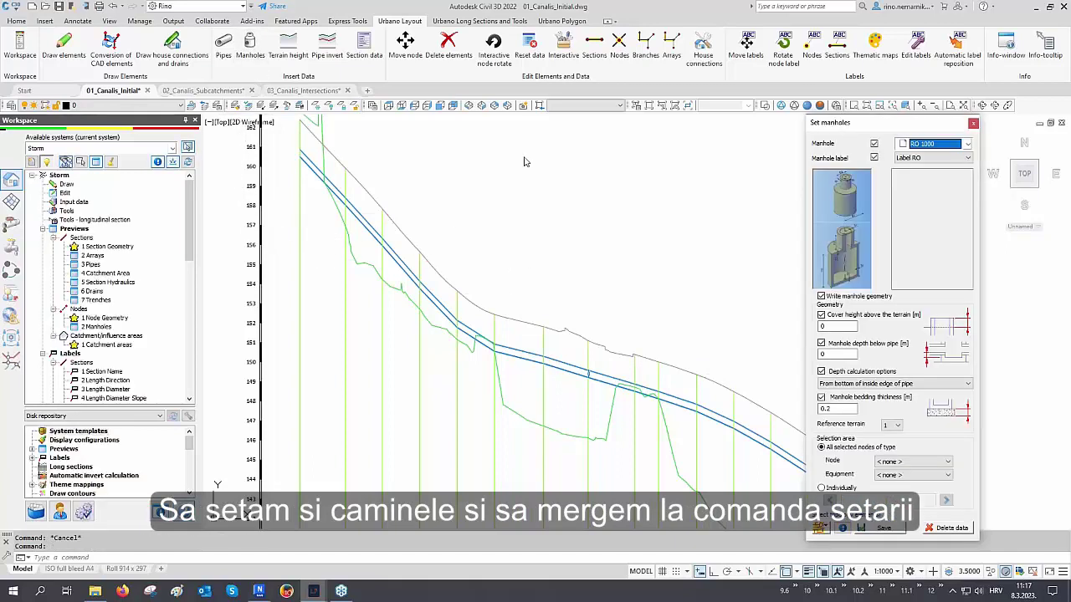
left_click(925, 145)
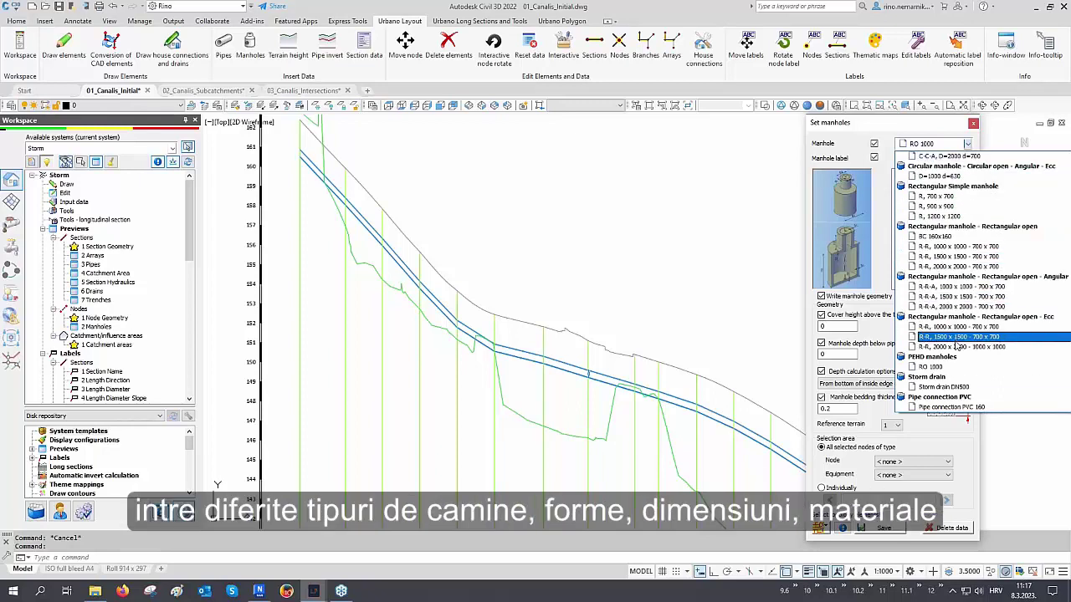
scroll(956, 346, "up", 4)
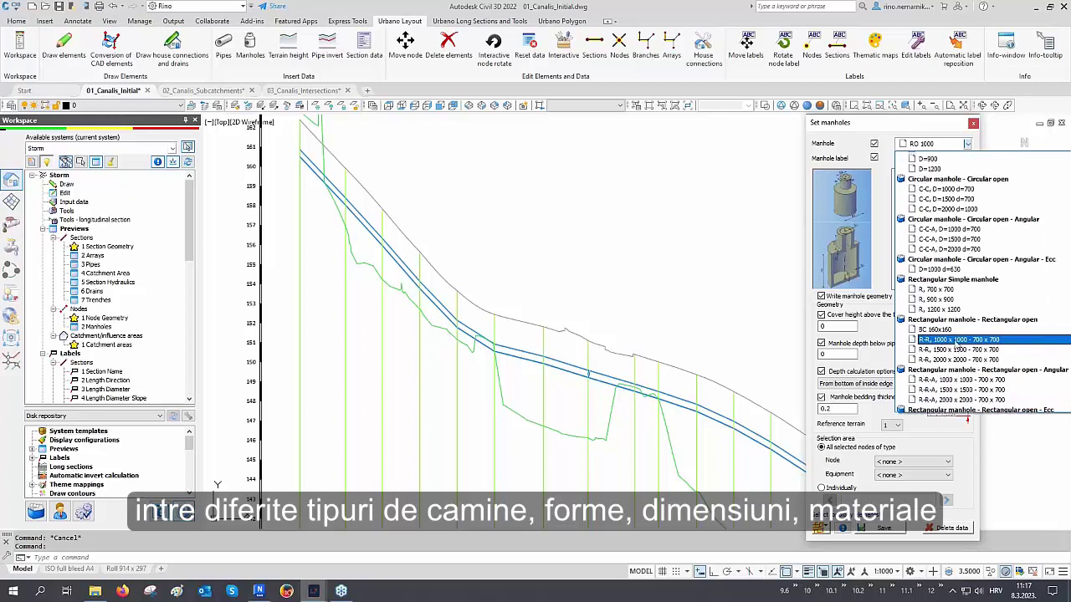
scroll(955, 338, "down", 4)
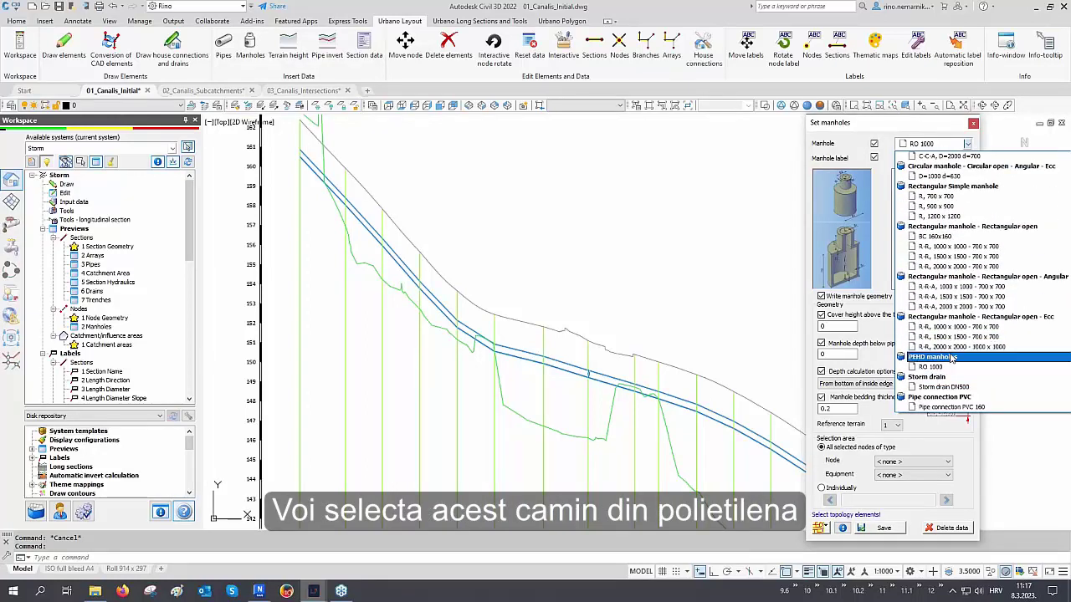
left_click(921, 146)
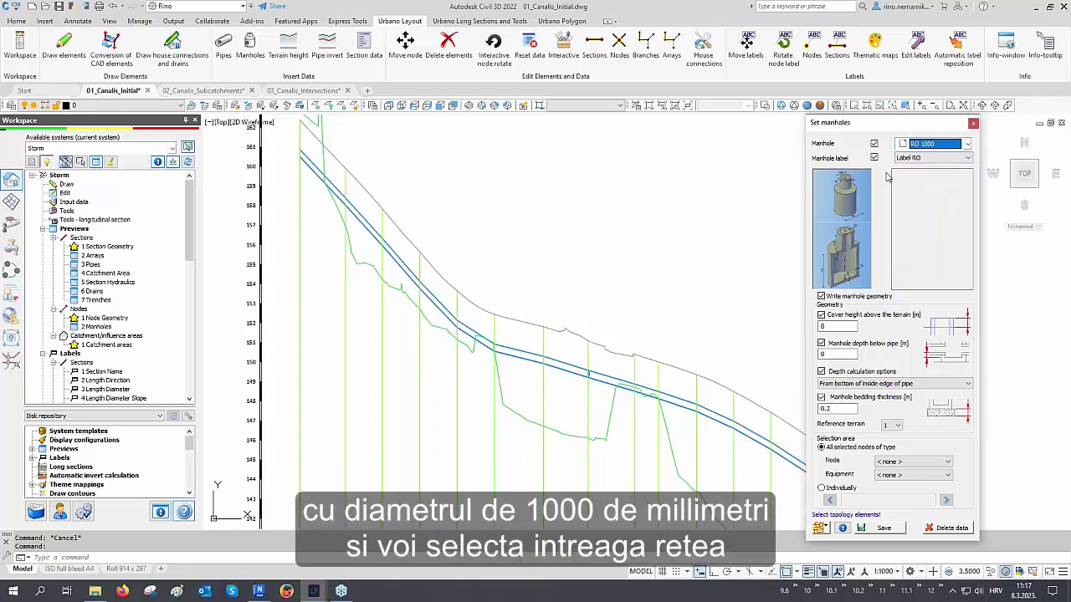
left_click(819, 529)
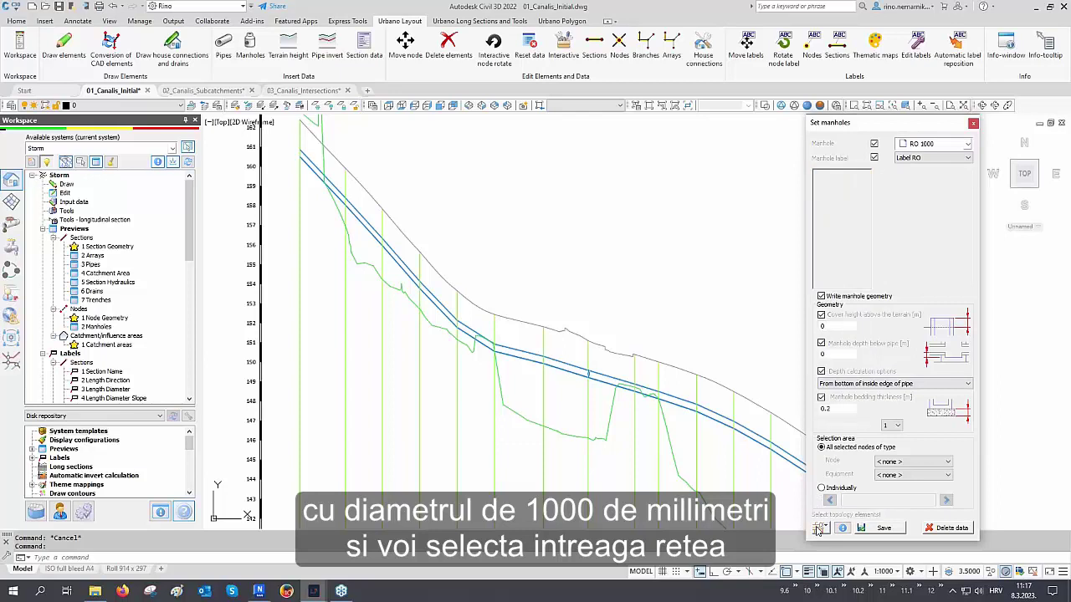
left_click(880, 529)
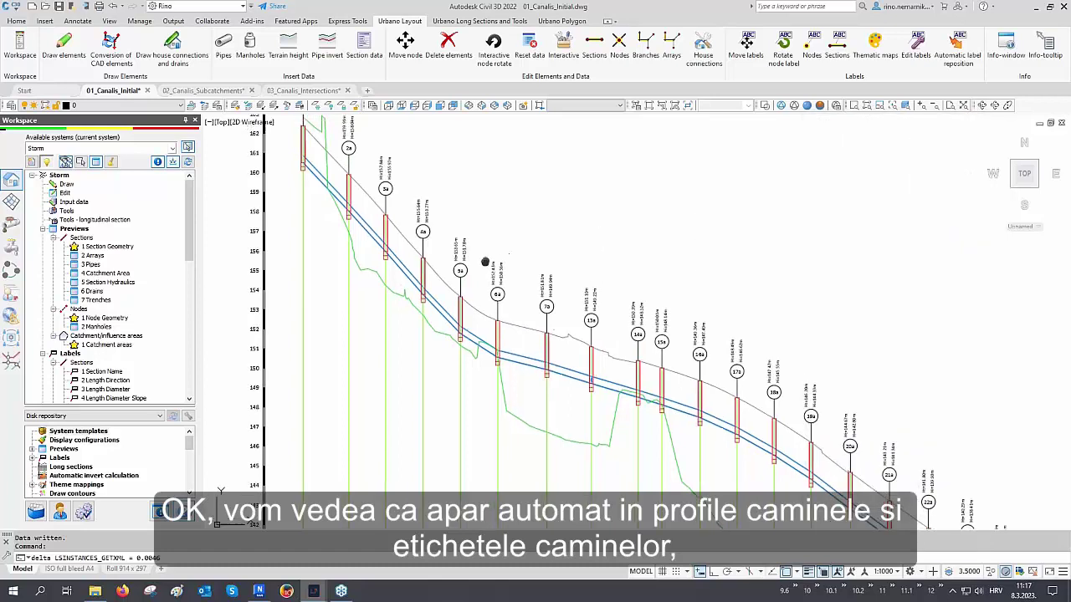
Step: Examine the manholes and their name, terrain and invert labels along longitudinal section A1
scroll(468, 272, "up", 2)
scroll(368, 205, "up", 4)
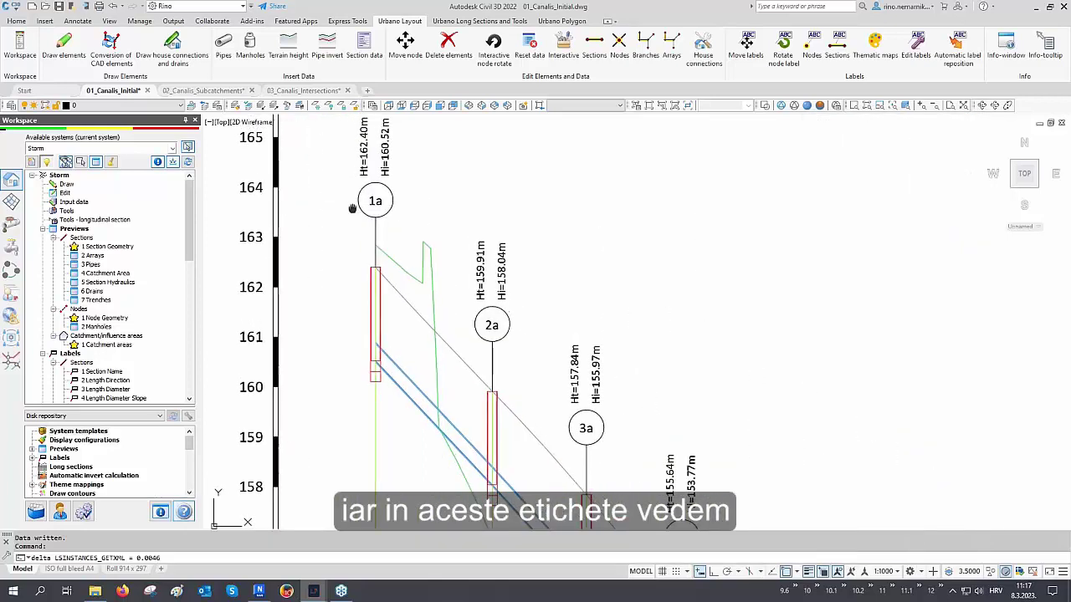
middle_click_drag(352, 209, 353, 236)
middle_click_drag(451, 369, 413, 281)
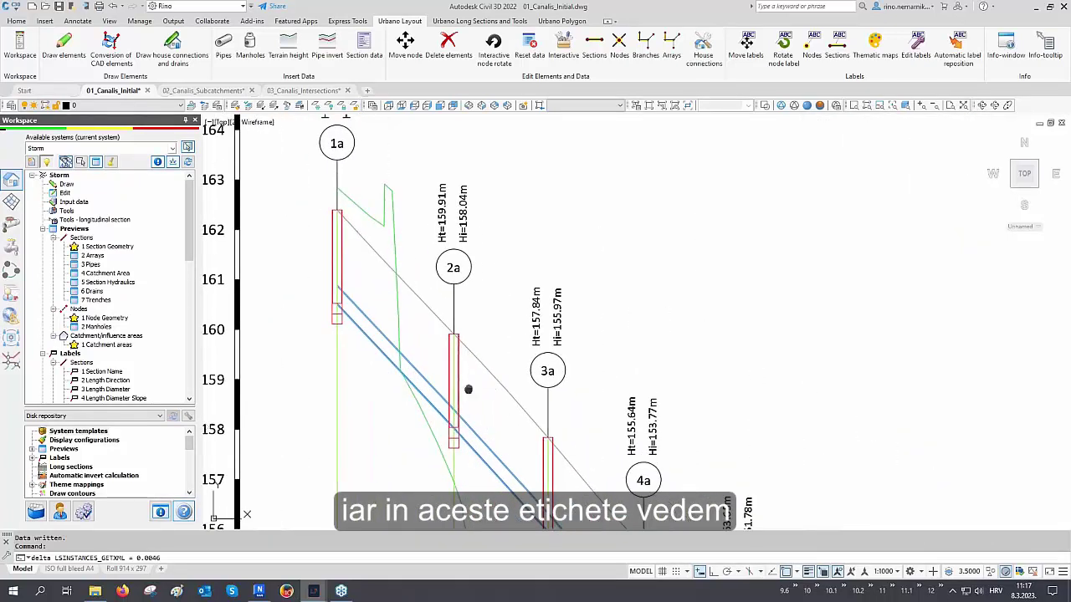
middle_click_drag(469, 389, 435, 310)
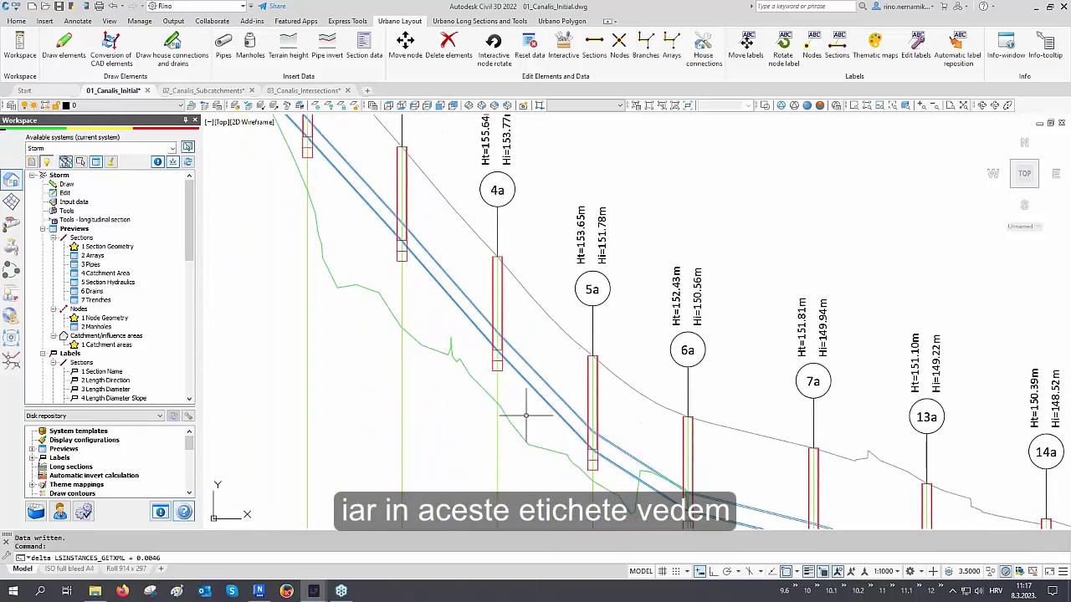
middle_click_drag(503, 407, 426, 335)
scroll(339, 310, "down", 3)
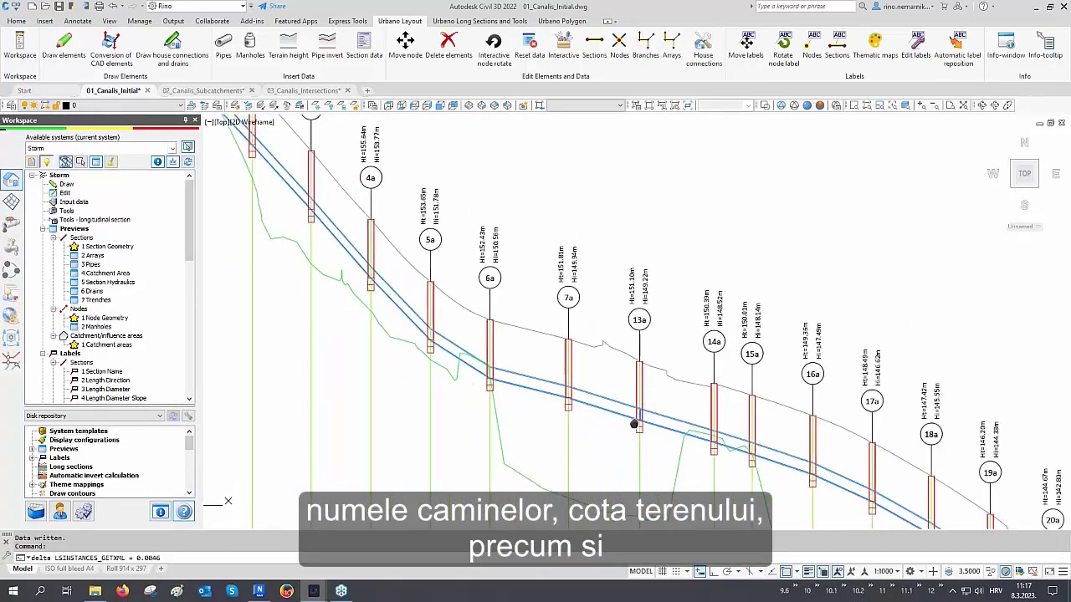
scroll(469, 338, "down", 2)
scroll(468, 339, "down", 4)
scroll(466, 347, "up", 1)
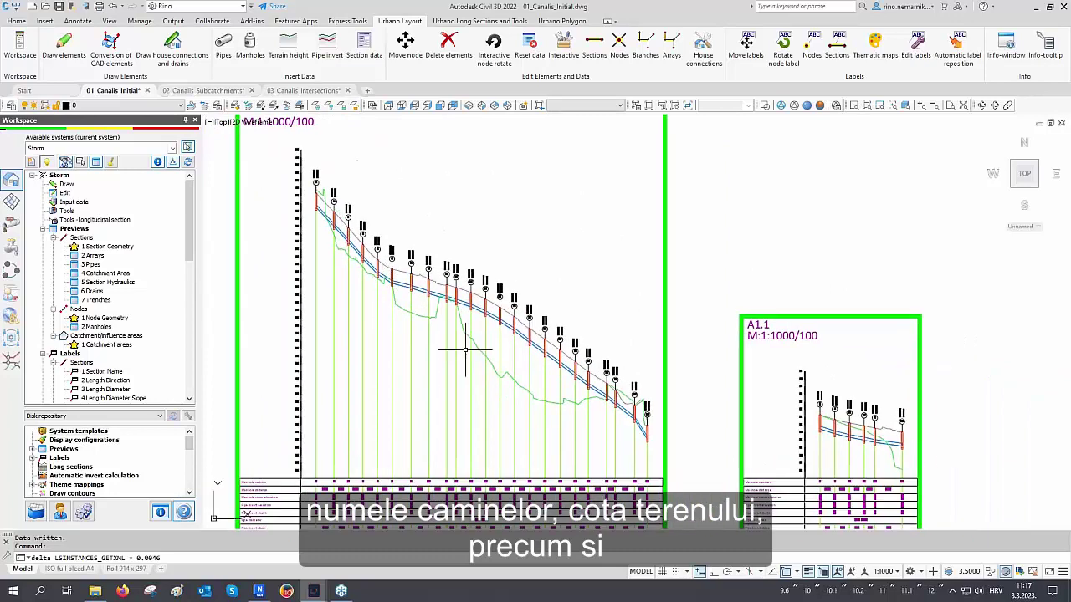
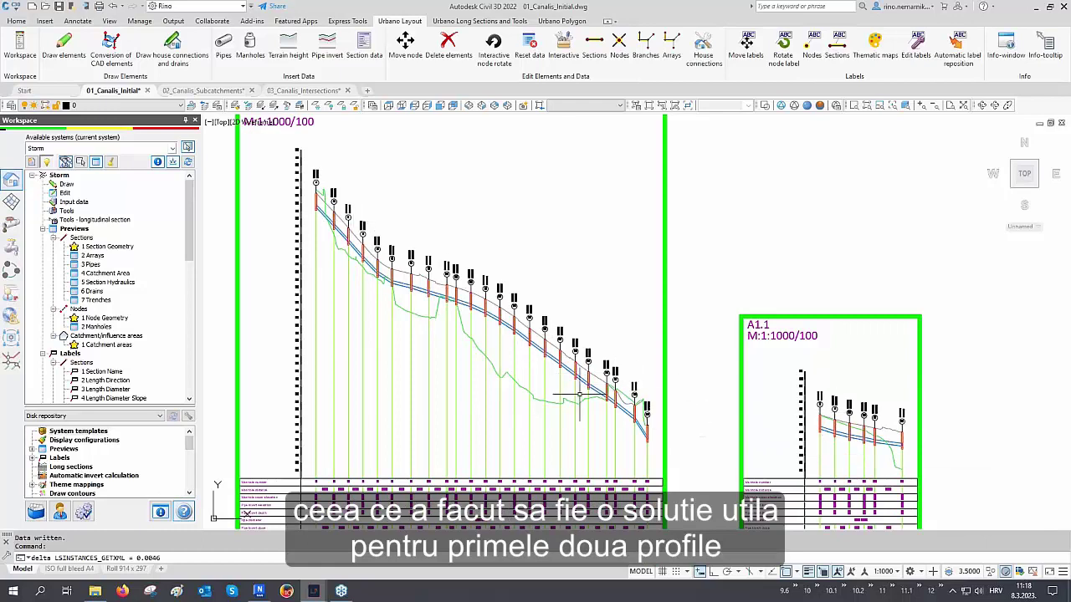
Step: Examine the pipe slope between manholes 24a and 25a in longitudinal section A1.2
middle_click_drag(801, 393, 563, 385)
middle_click_drag(819, 352, 507, 330)
scroll(761, 352, "up", 5)
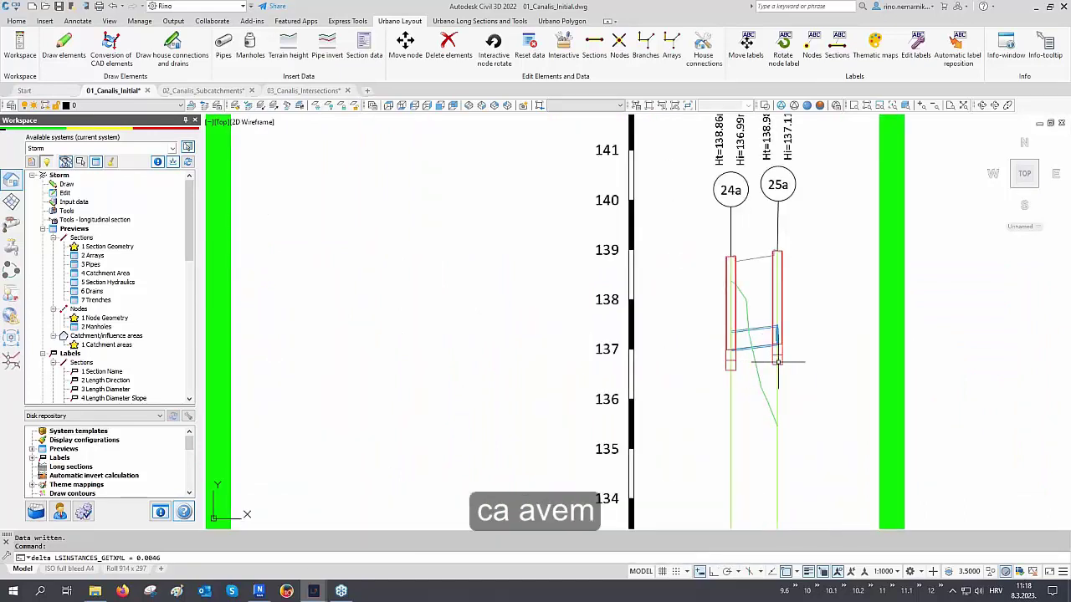
scroll(824, 377, "down", 8)
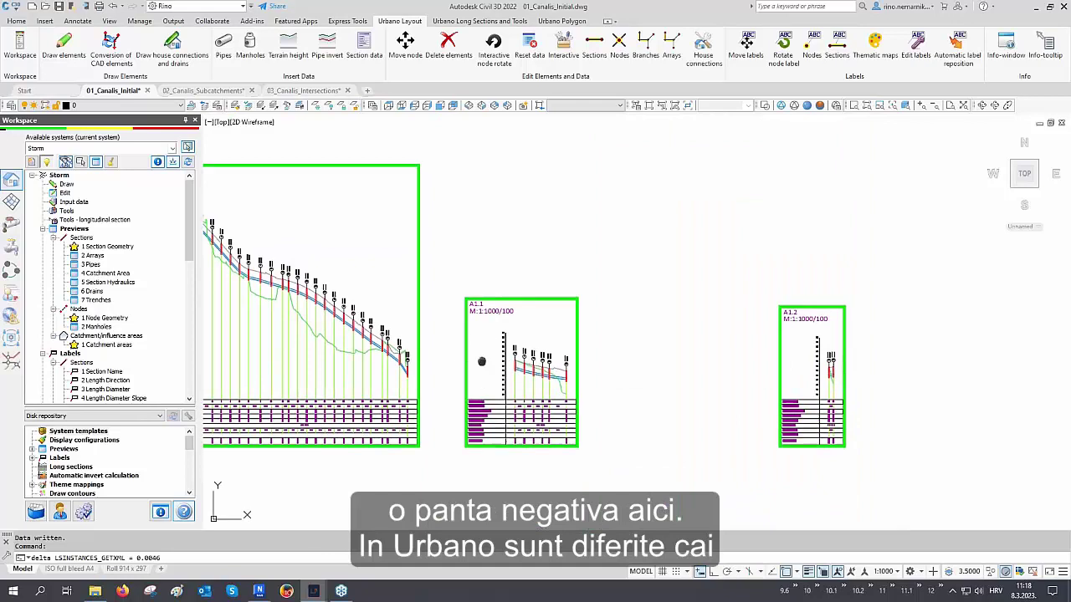
middle_click_drag(479, 337, 582, 369)
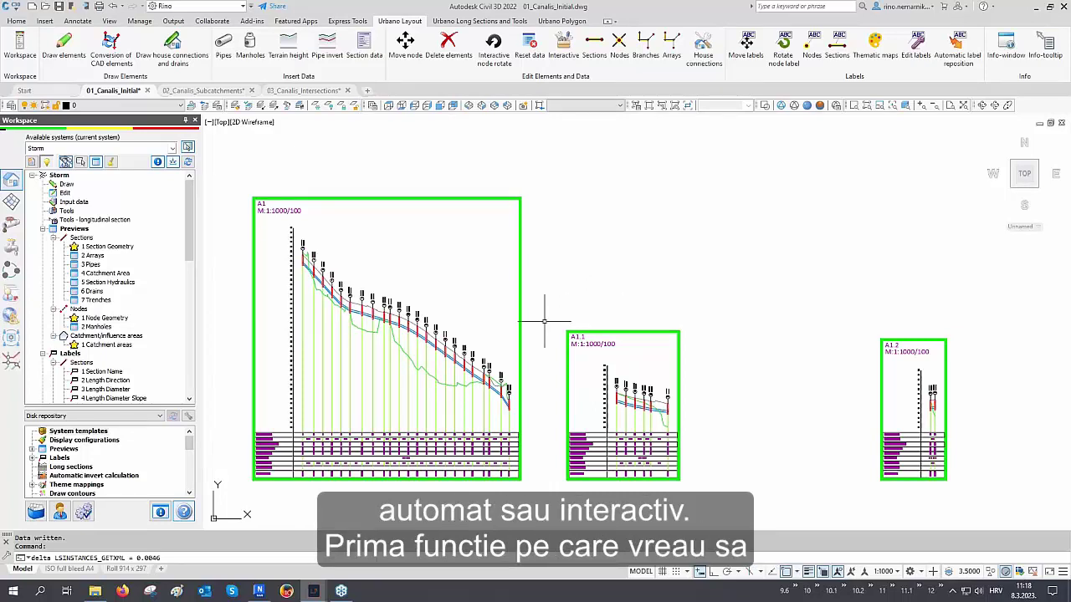
Step: Open the automatic invert calculation configuration dp=1.8-3.0 m; S=5-110‰ and review its depth, slope and drop manhole rules
scroll(145, 277, "down", 5)
scroll(146, 277, "down", 4)
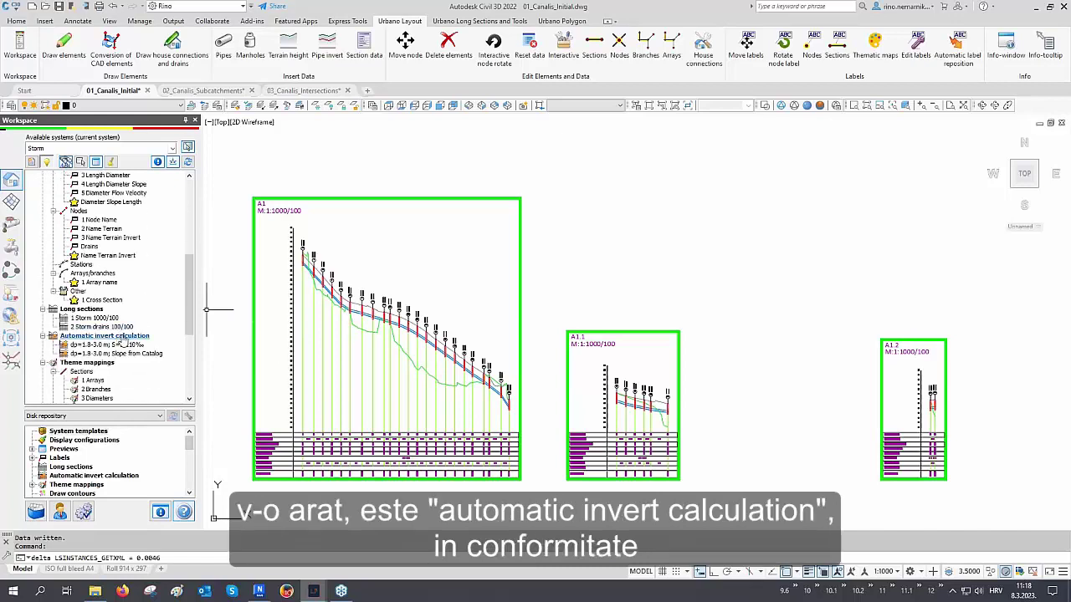
left_click(114, 345)
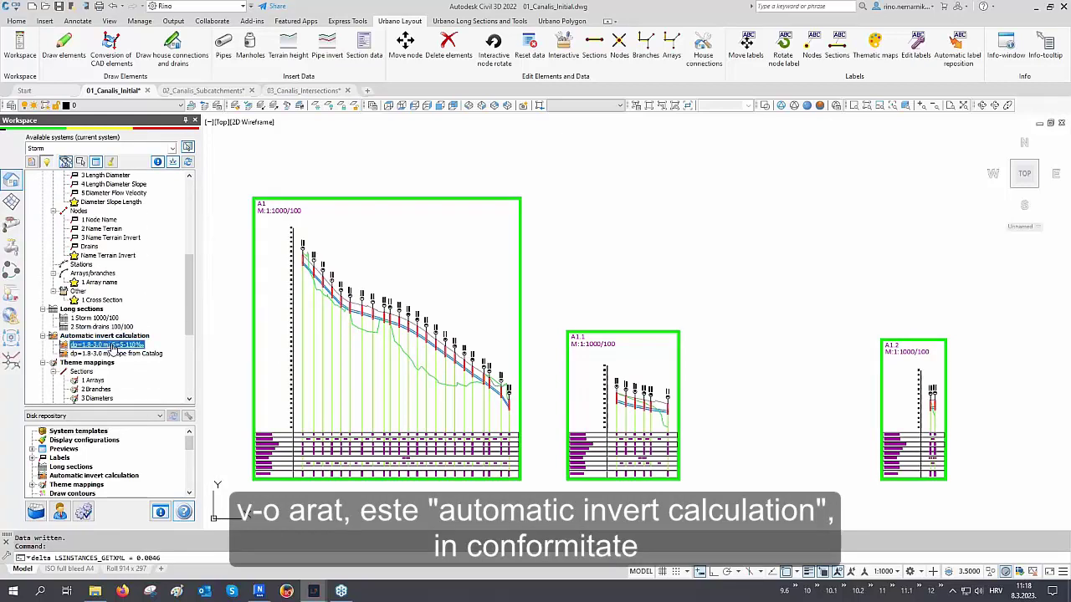
double_click(113, 346)
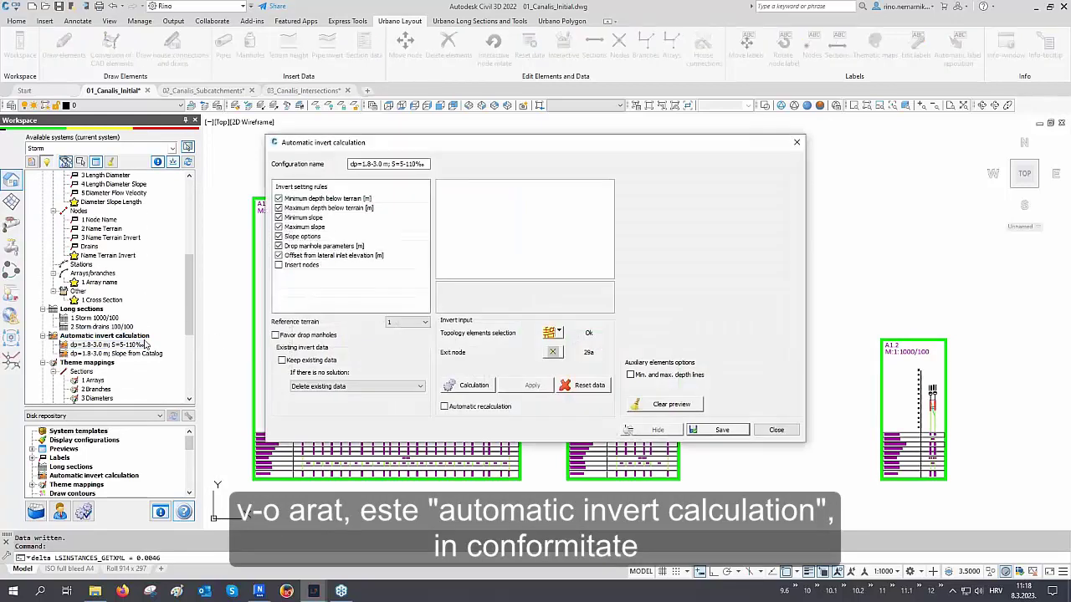
left_click(343, 199)
left_click(338, 209)
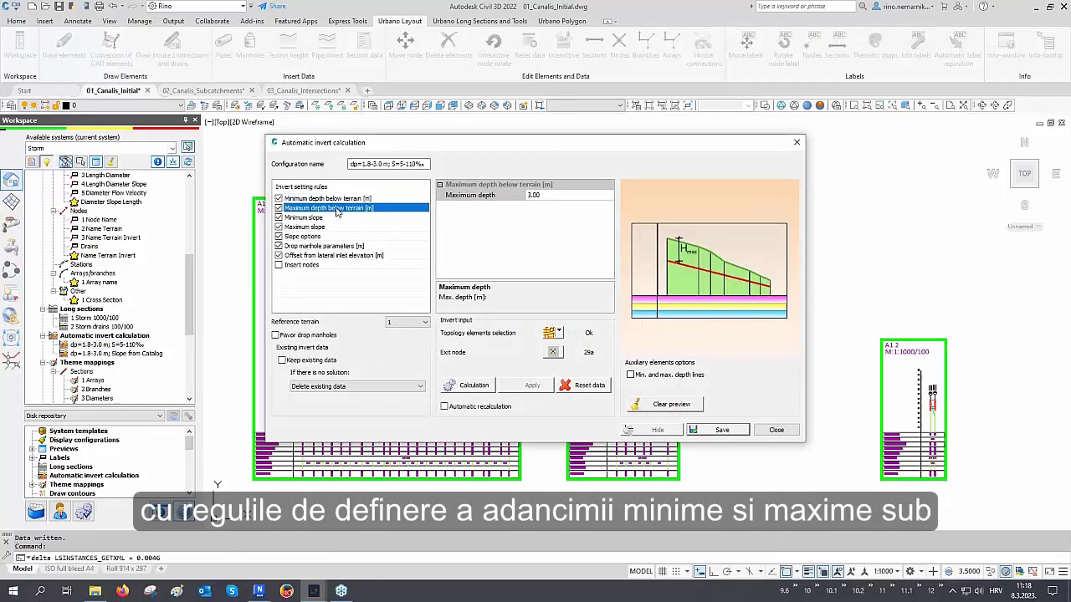
left_click(319, 219)
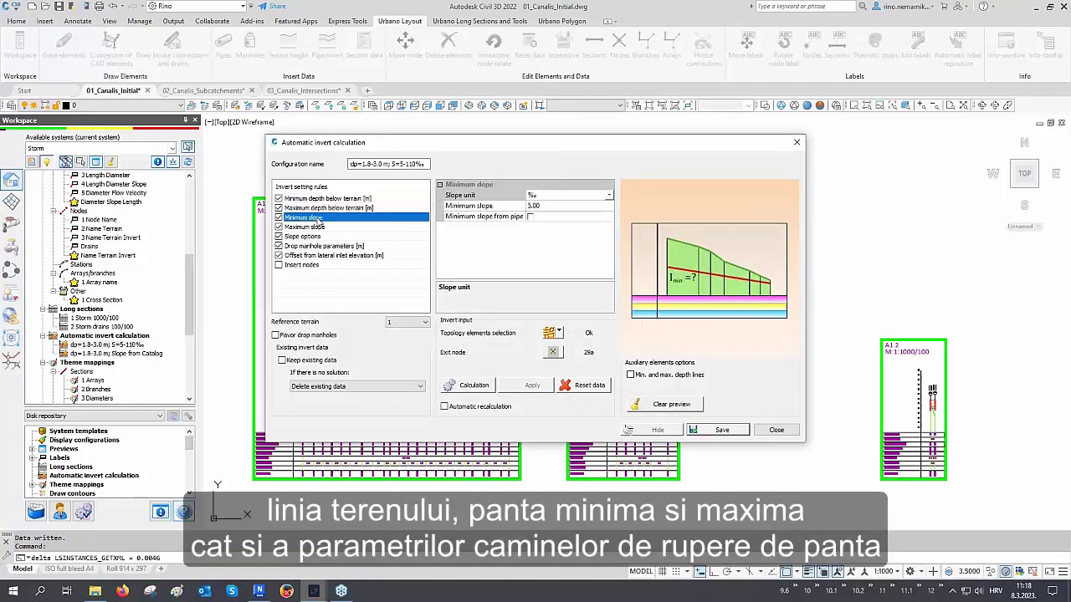
left_click(312, 227)
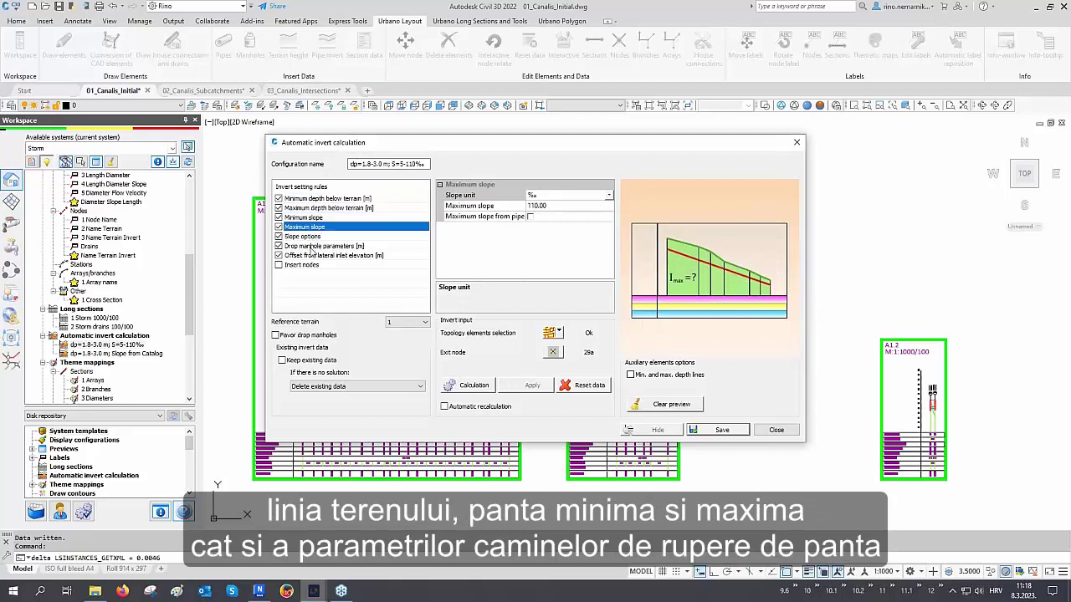
left_click(311, 246)
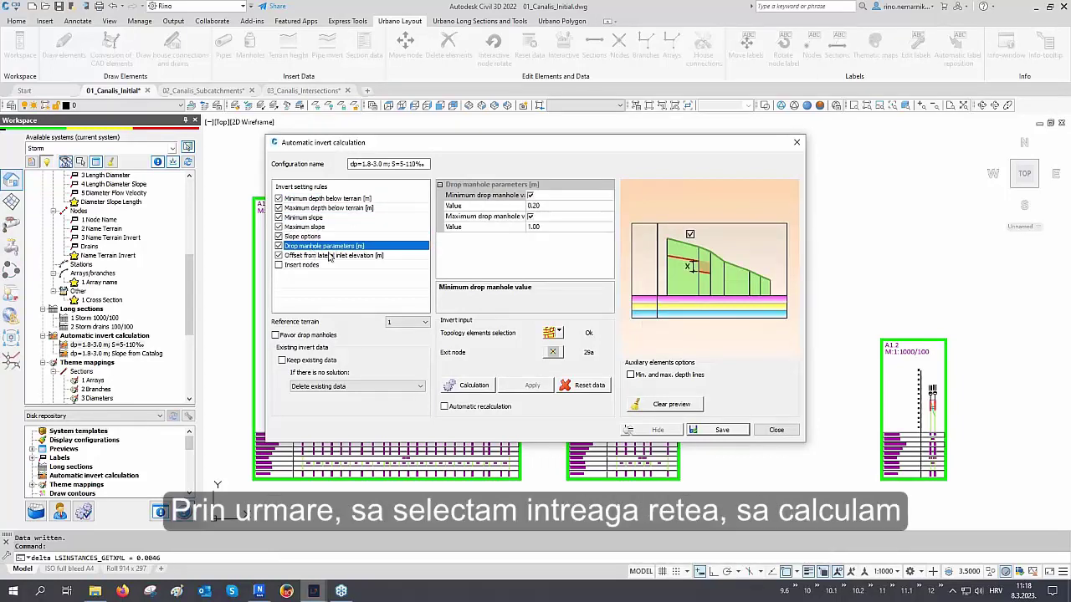
Step: Calculate and apply the inverts for the whole network, save the configuration, and check the pipe between manholes 24a and 25a
left_click(548, 336)
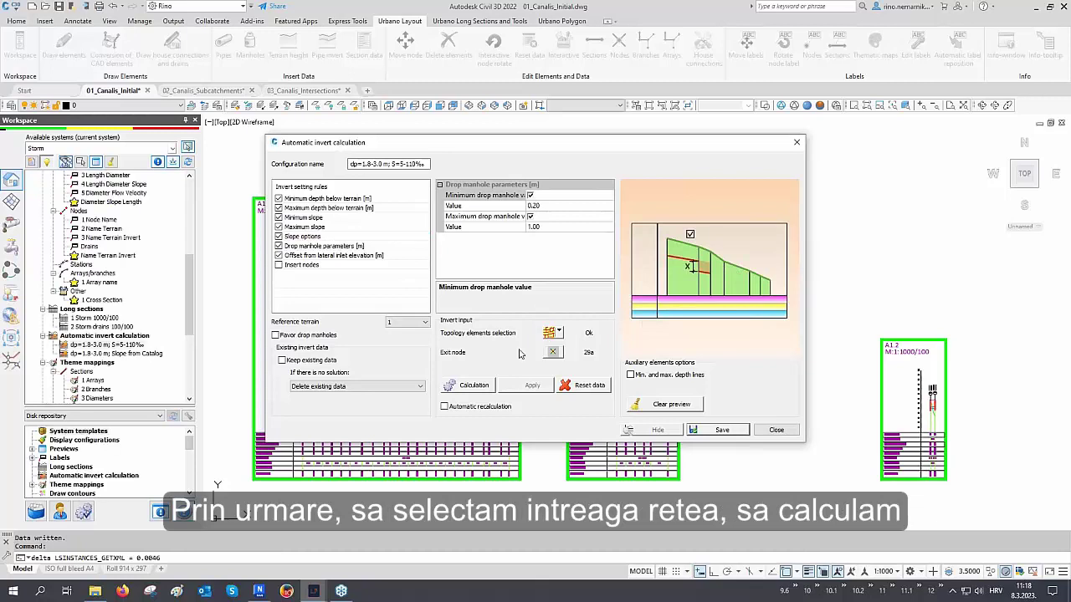
left_click(474, 387)
left_click(514, 386)
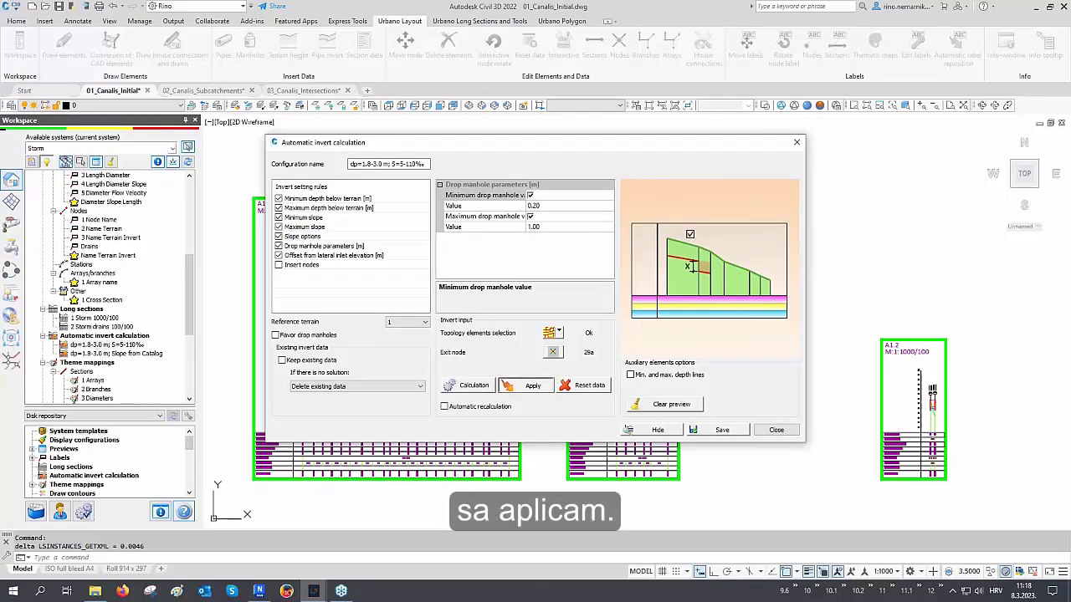
left_click(721, 430)
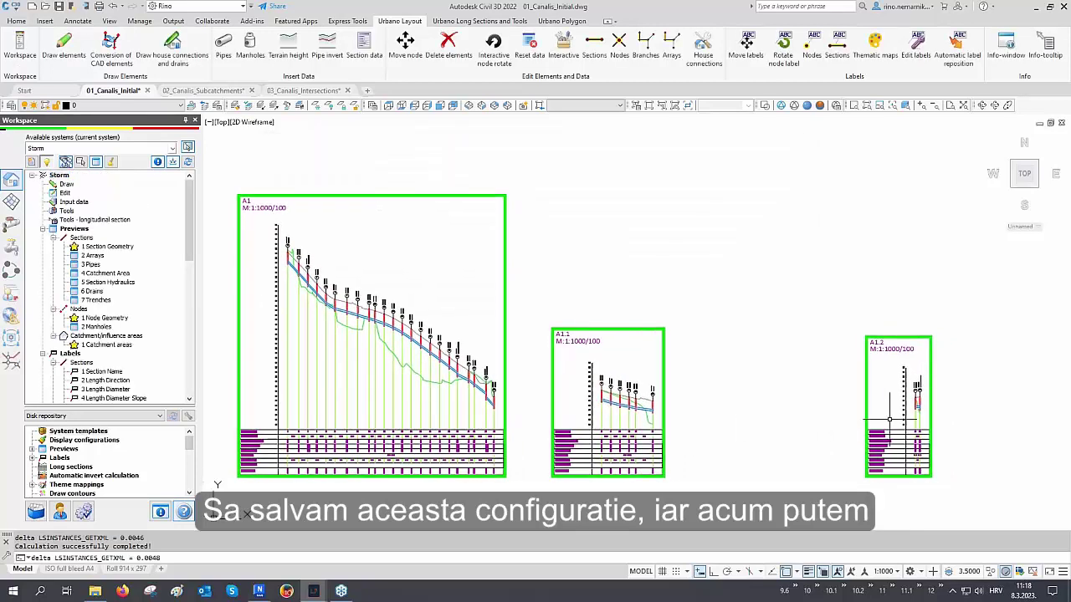
scroll(890, 418, "up", 8)
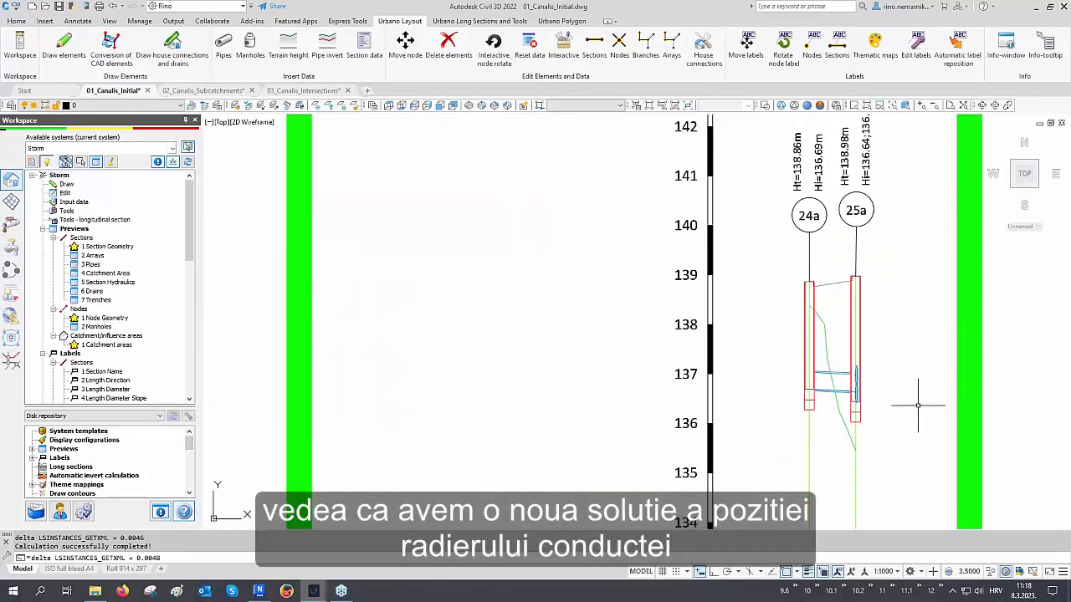
Step: Examine the recalculated pipe inverts, drop manholes and depths along longitudinal sections A1.1 and A1
scroll(918, 406, "down", 8)
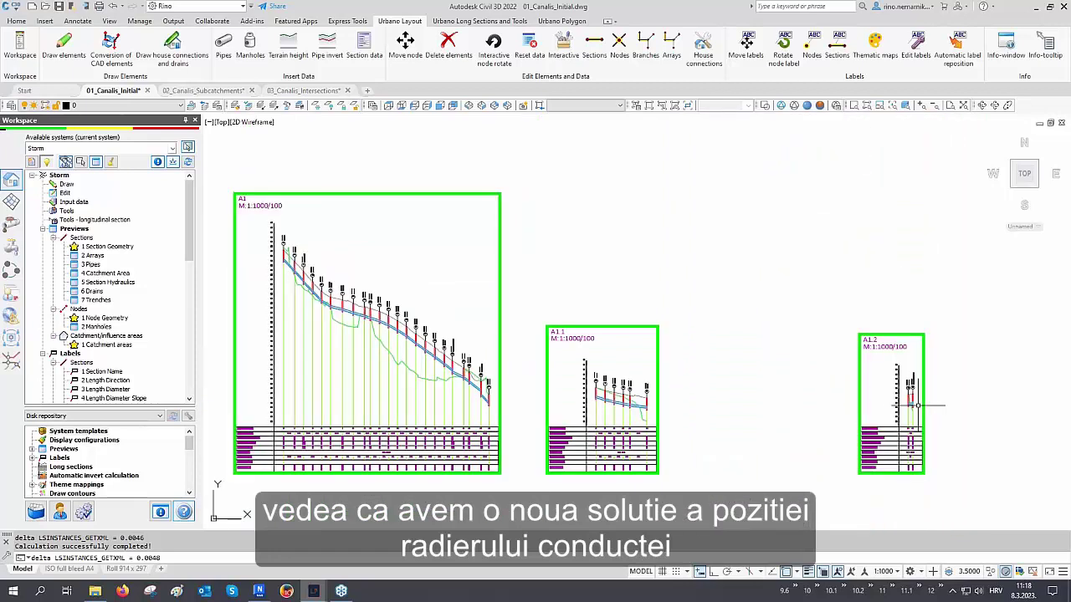
scroll(617, 407, "up", 8)
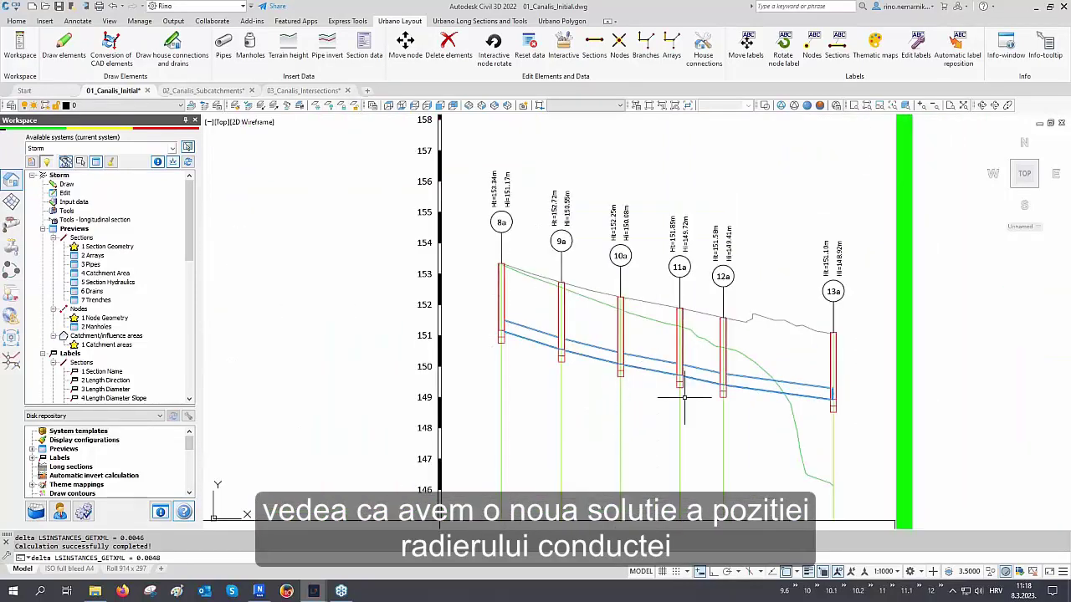
scroll(791, 416, "down", 2)
scroll(790, 416, "down", 3)
scroll(374, 287, "up", 5)
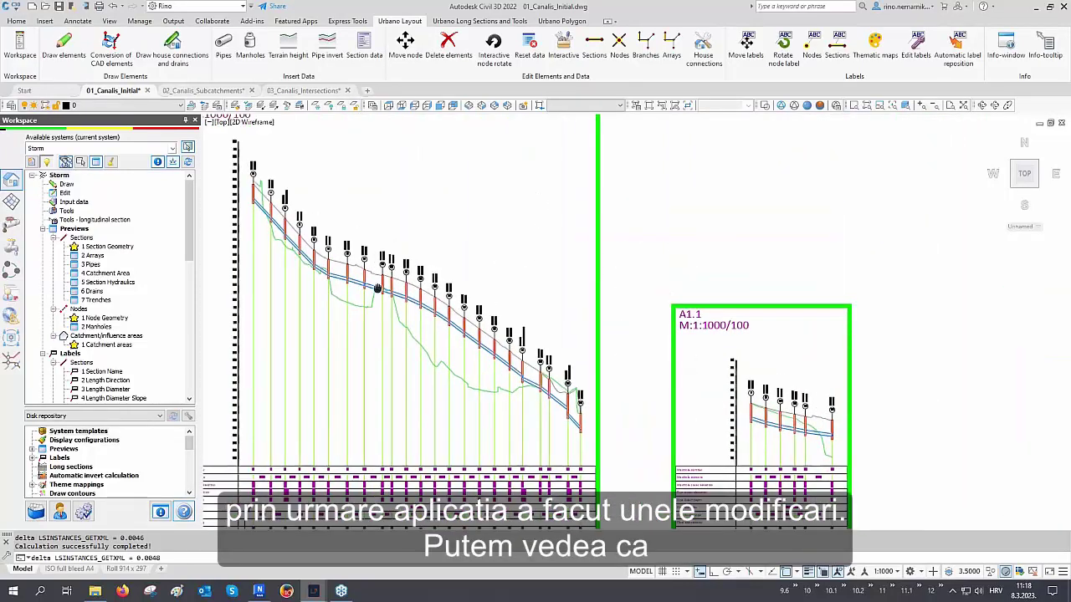
scroll(410, 305, "up", 3)
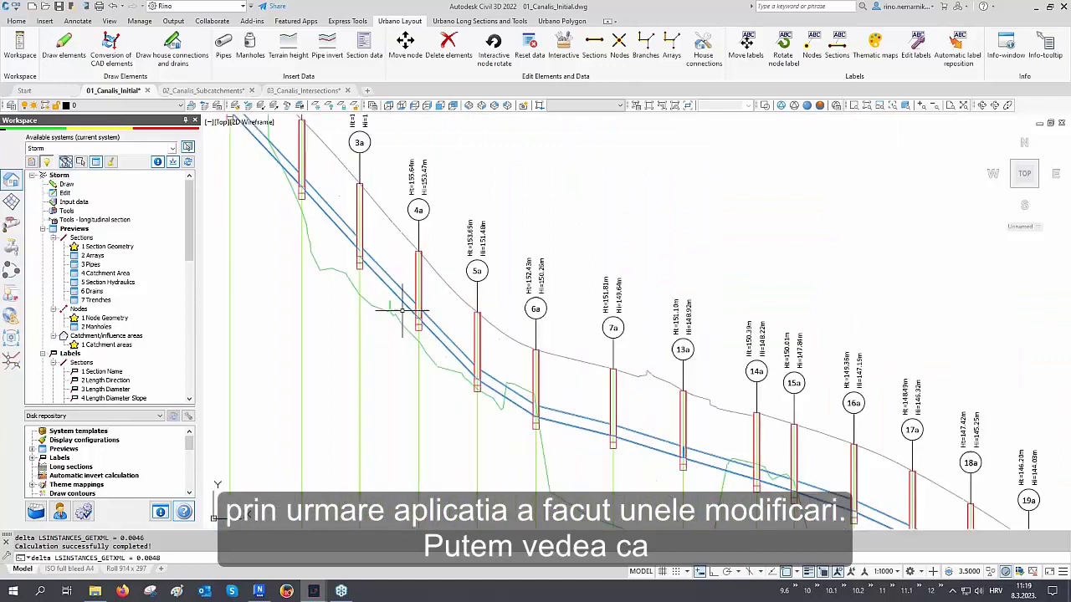
scroll(347, 245, "up", 3)
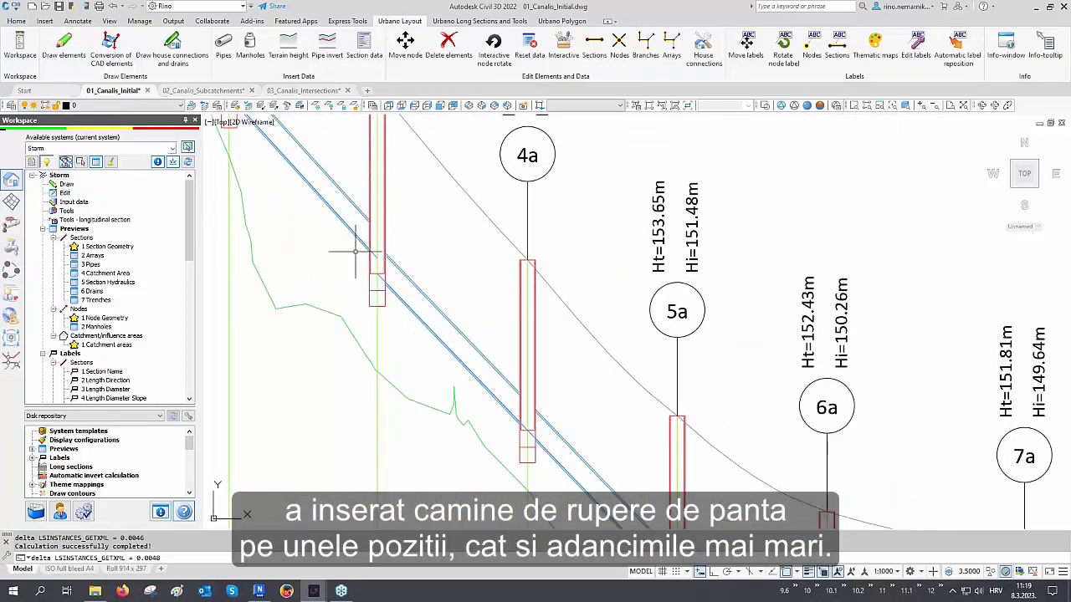
scroll(400, 239, "down", 4)
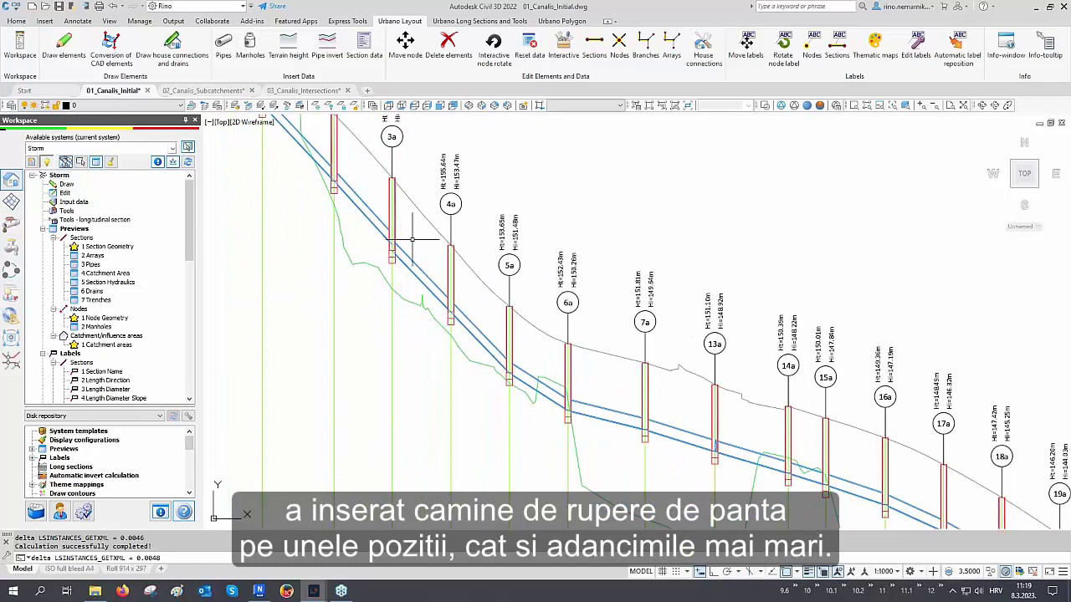
scroll(393, 235, "down", 3)
middle_click_drag(447, 311, 355, 172)
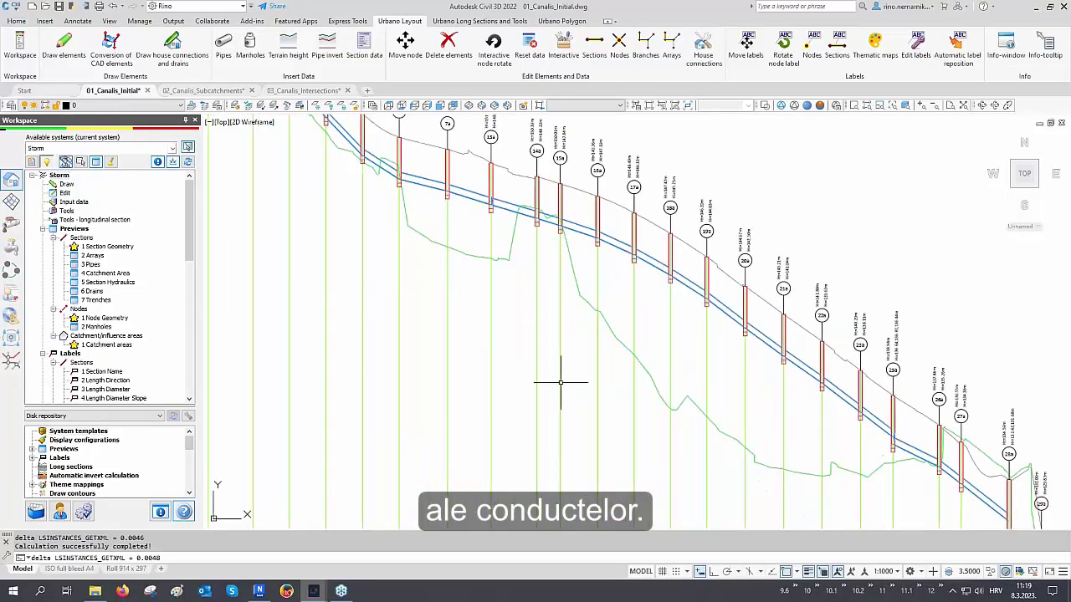
middle_click_drag(560, 383, 396, 292)
scroll(882, 458, "up", 3)
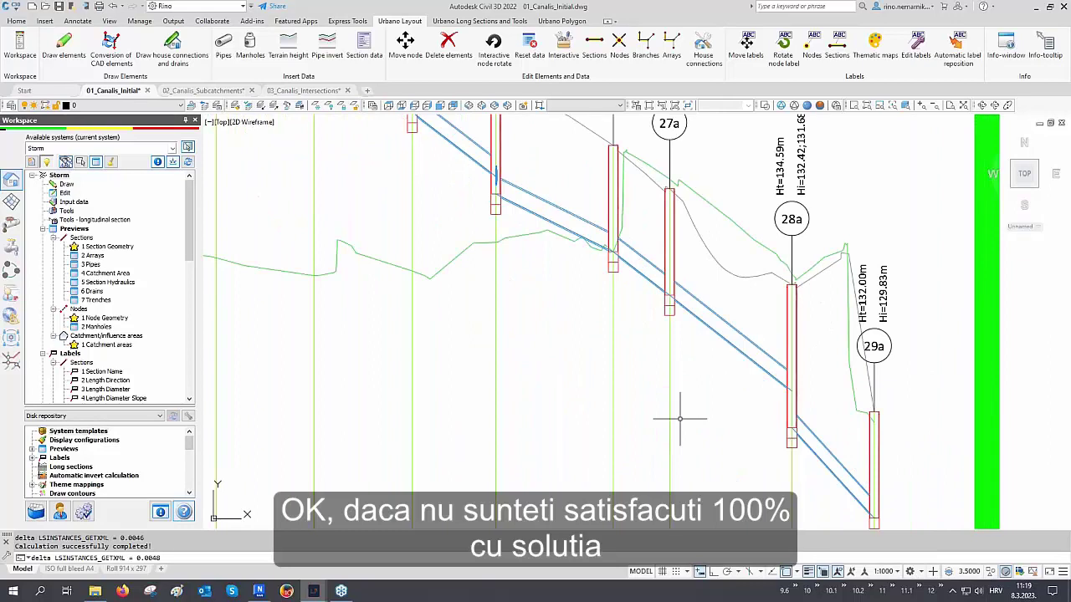
scroll(577, 408, "down", 5)
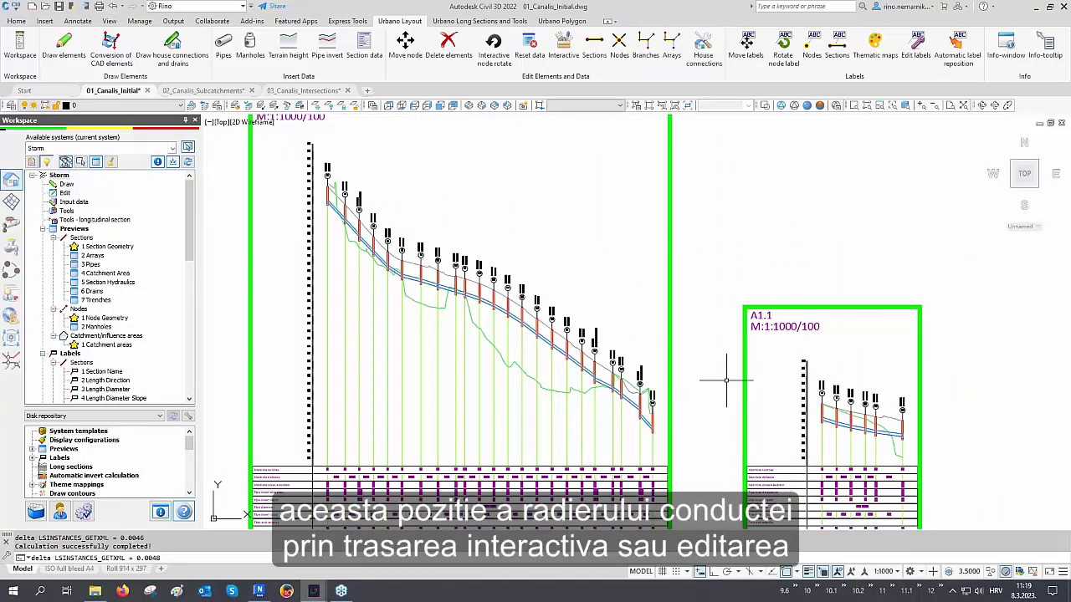
Step: Start the Input and edit pipe invert command for the longitudinal sections, with Top outer as the pipe reference point
left_click(512, 21)
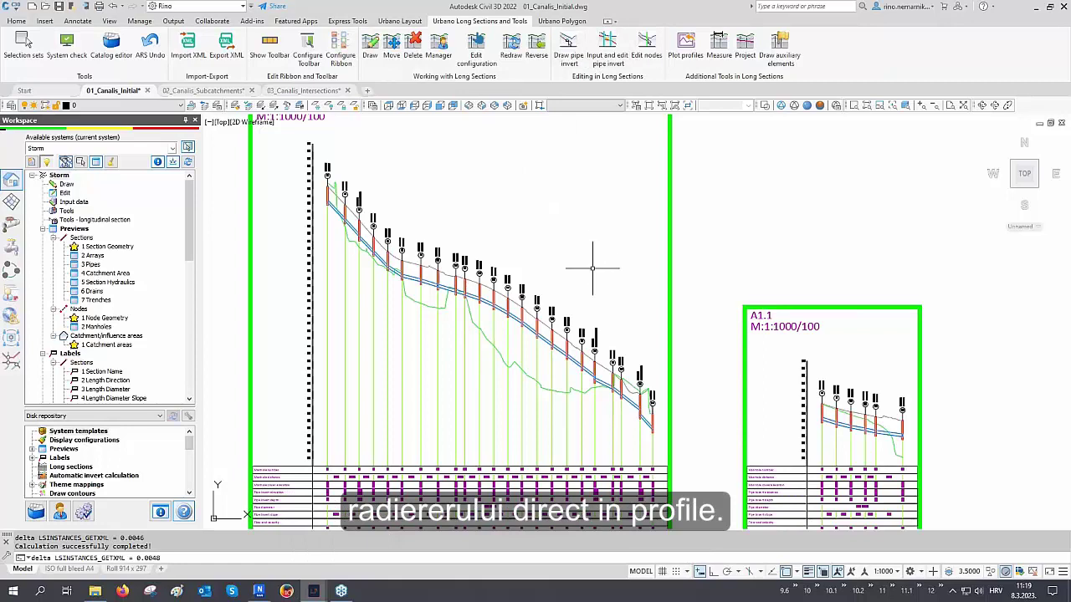
left_click(615, 60)
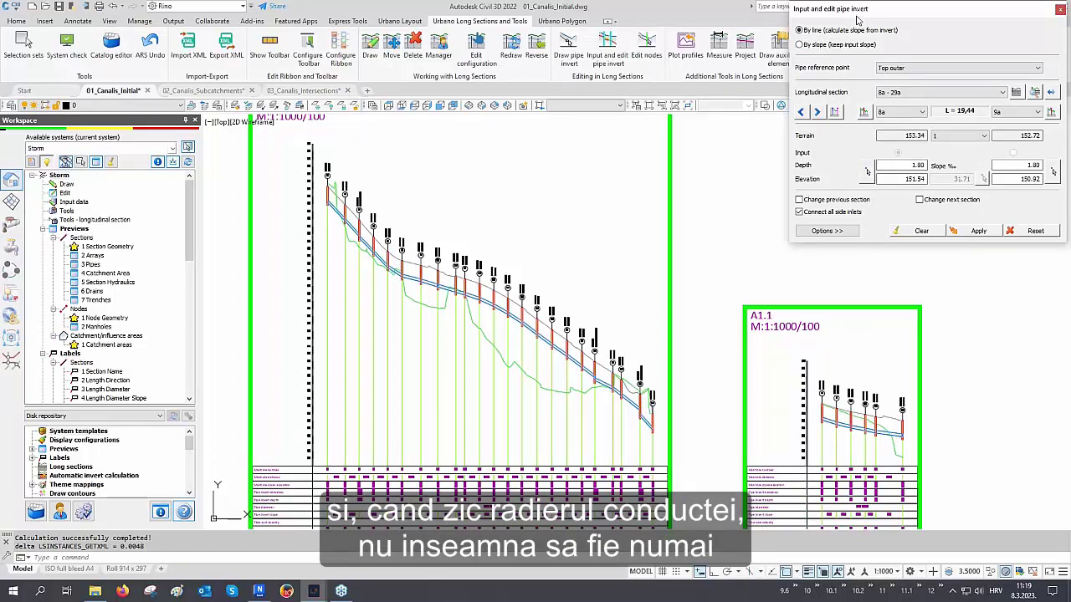
left_click(923, 68)
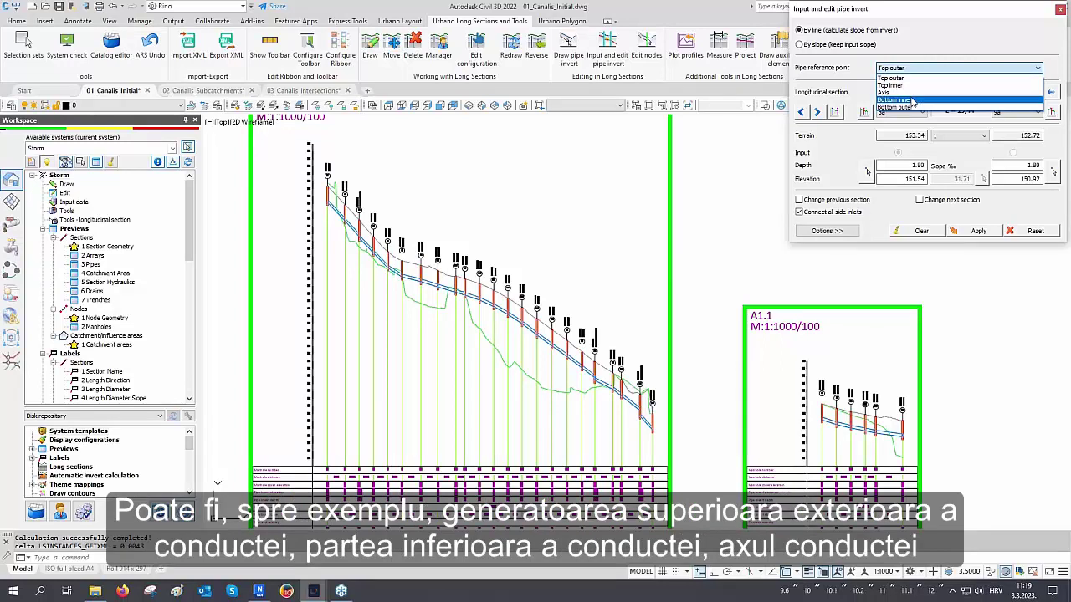
left_click(902, 78)
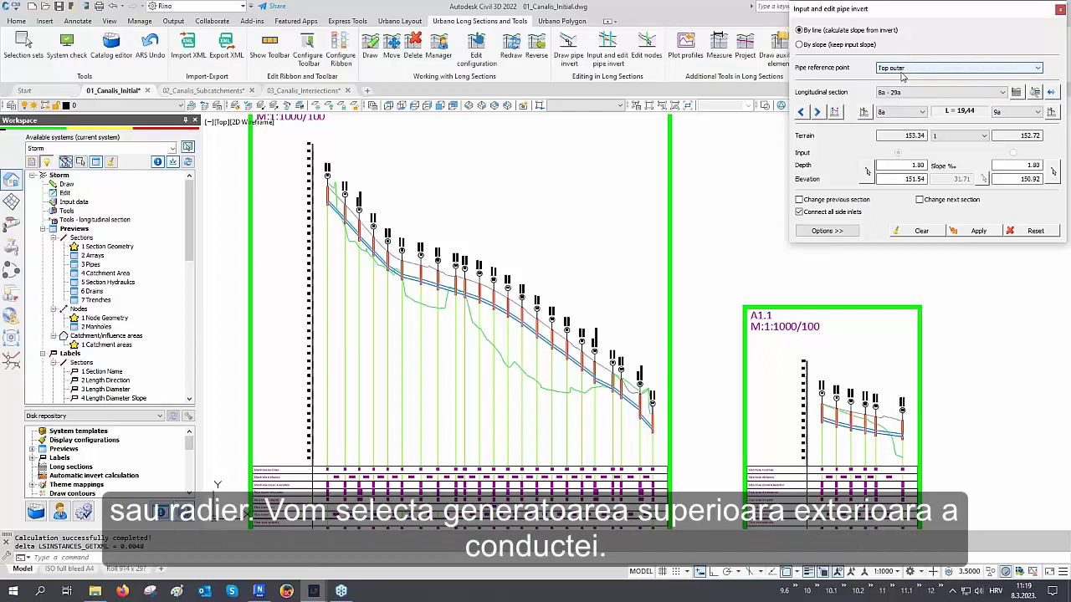
Step: Select the stretch from node 1a to node 5a in longitudinal section A1 for invert editing
left_click(1052, 93)
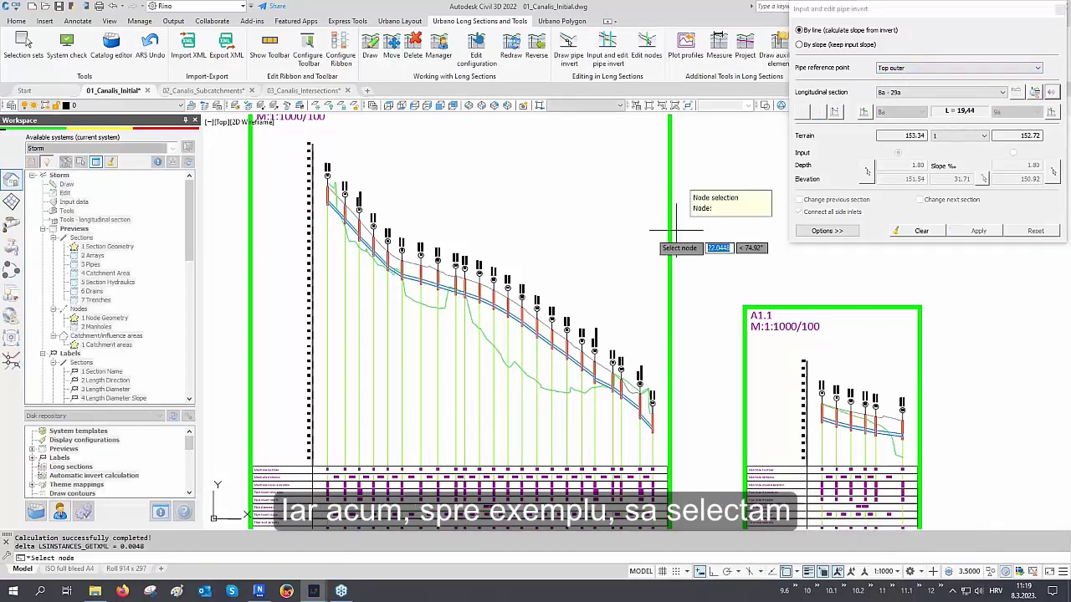
scroll(514, 179, "up", 5)
key("F9")
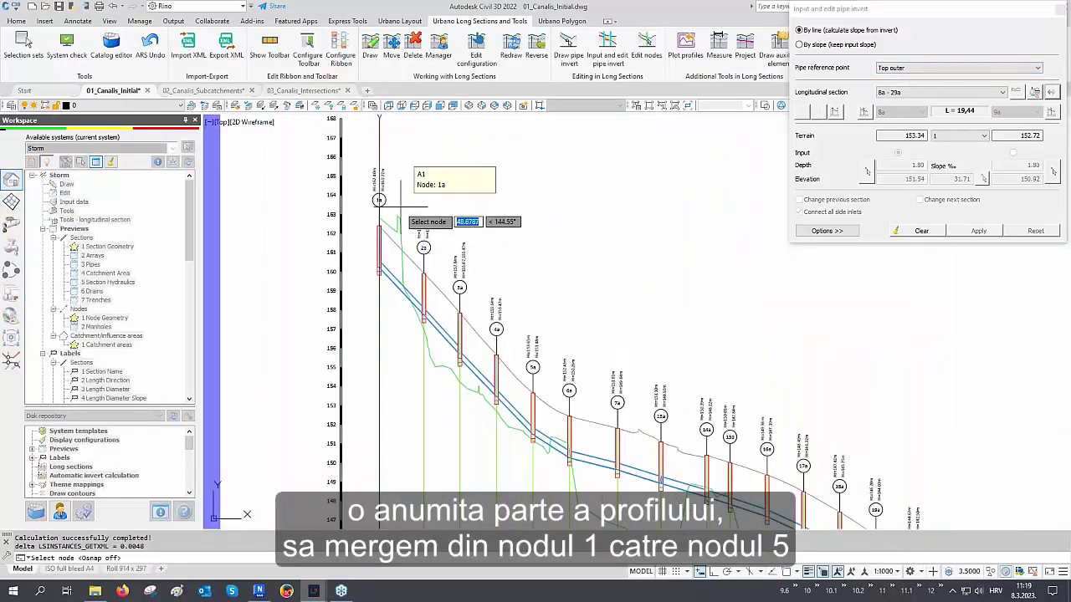
middle_click_drag(401, 206, 396, 252)
left_click(396, 252)
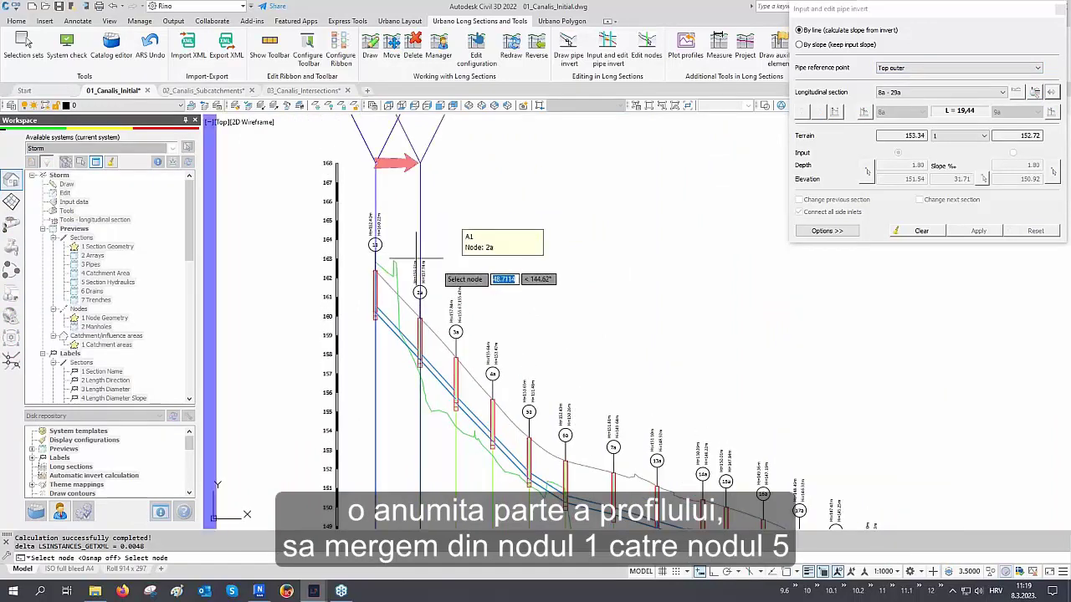
left_click(510, 330)
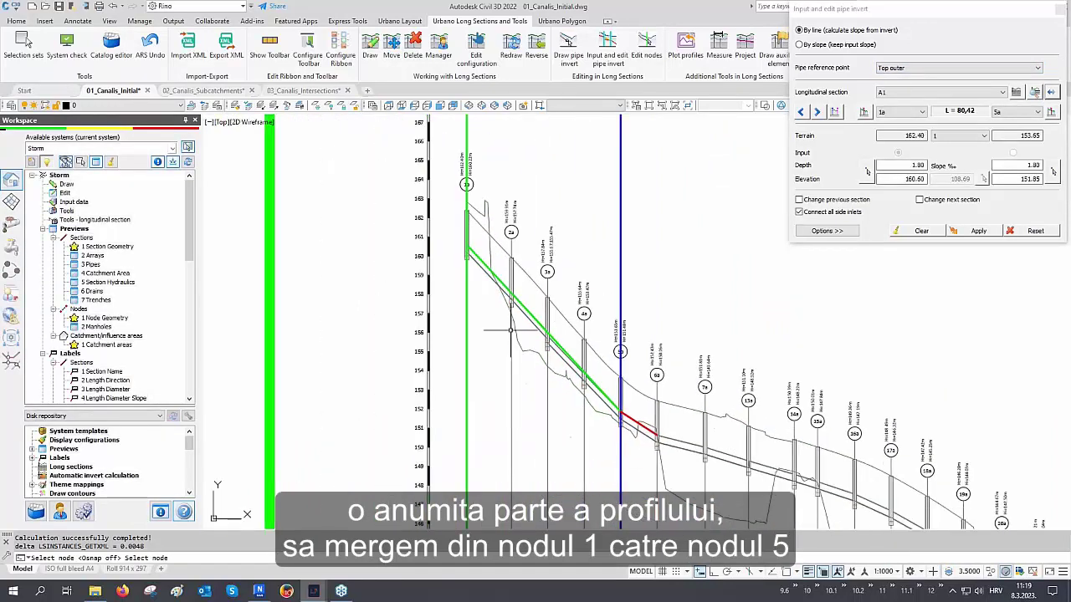
Step: Set the depth to 1.85 m at node 1a and 1.65 m at node 5a, and apply the new invert
scroll(510, 330, "up", 2)
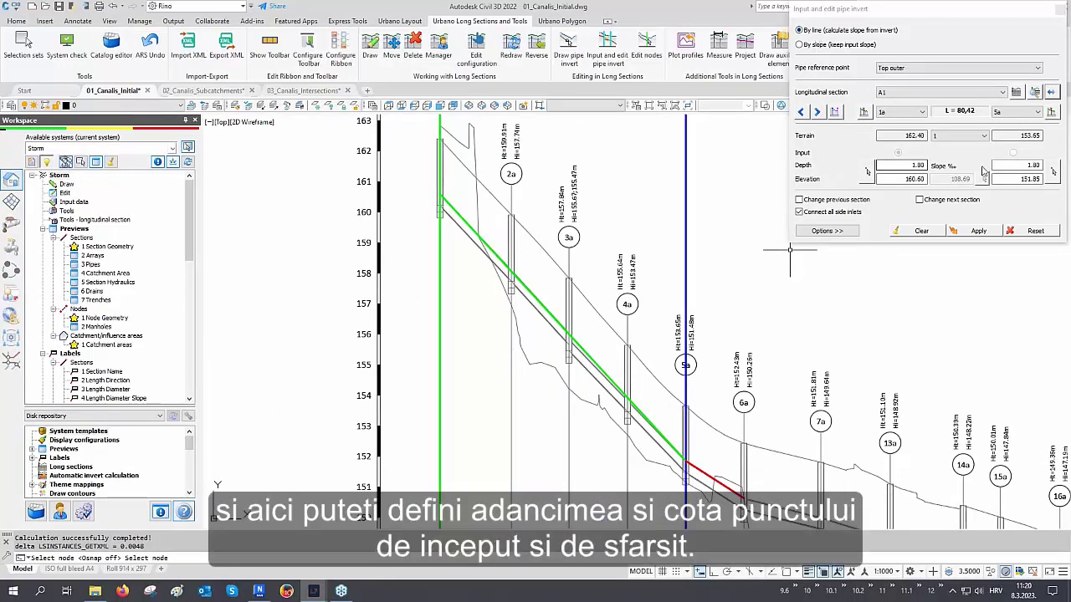
left_click(919, 165)
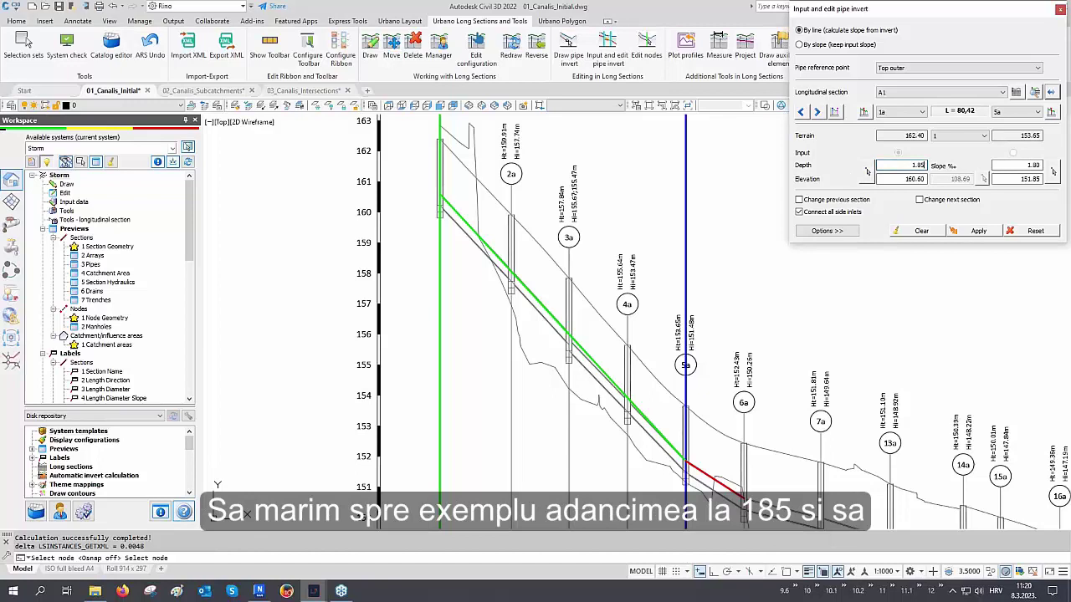
left_click(1019, 165)
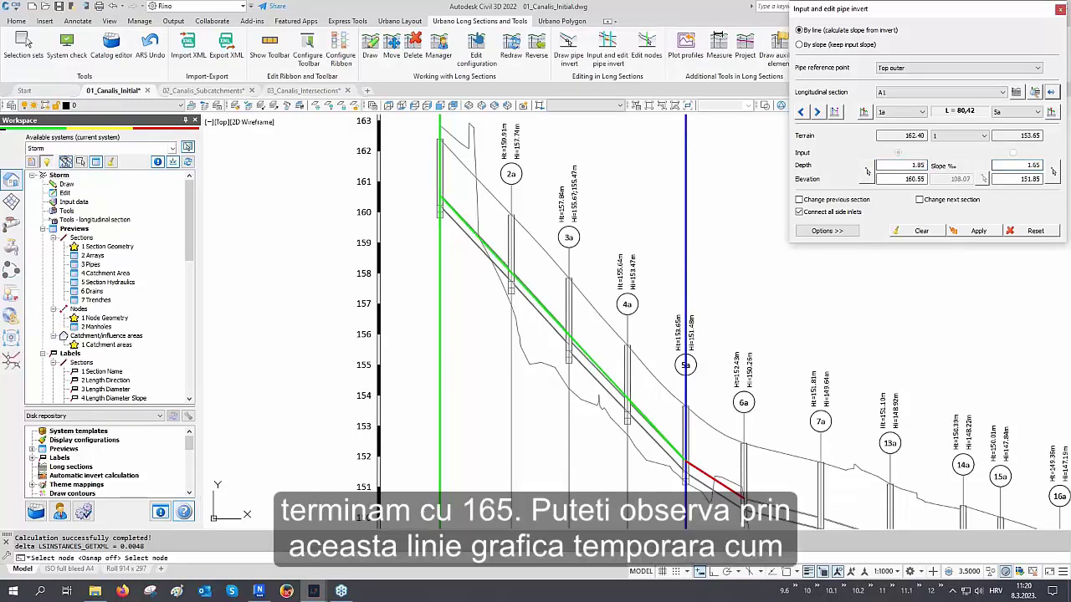
key("Return")
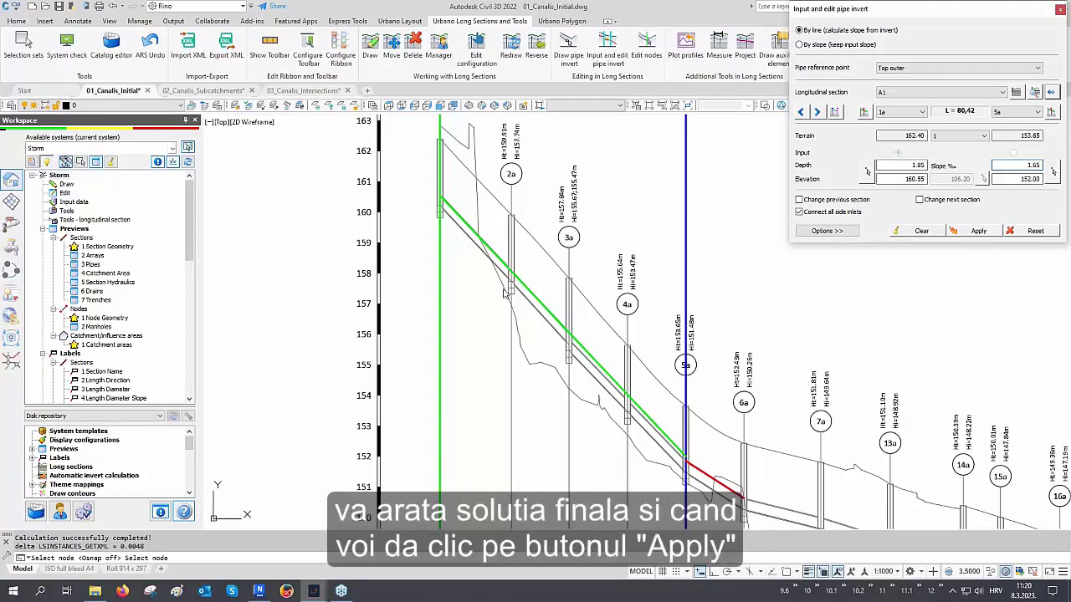
left_click(973, 231)
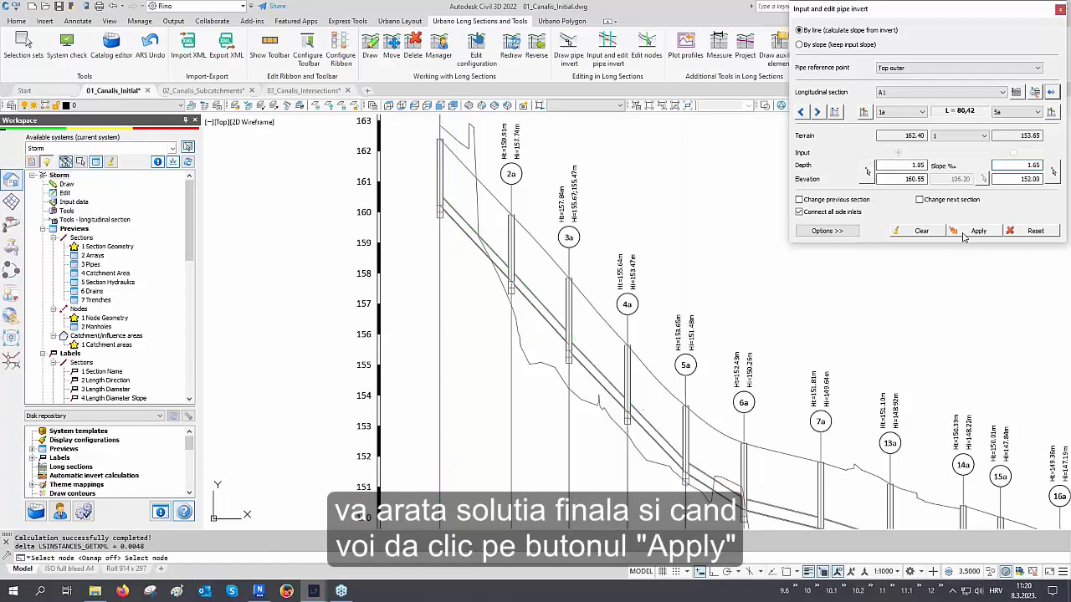
left_click(454, 339)
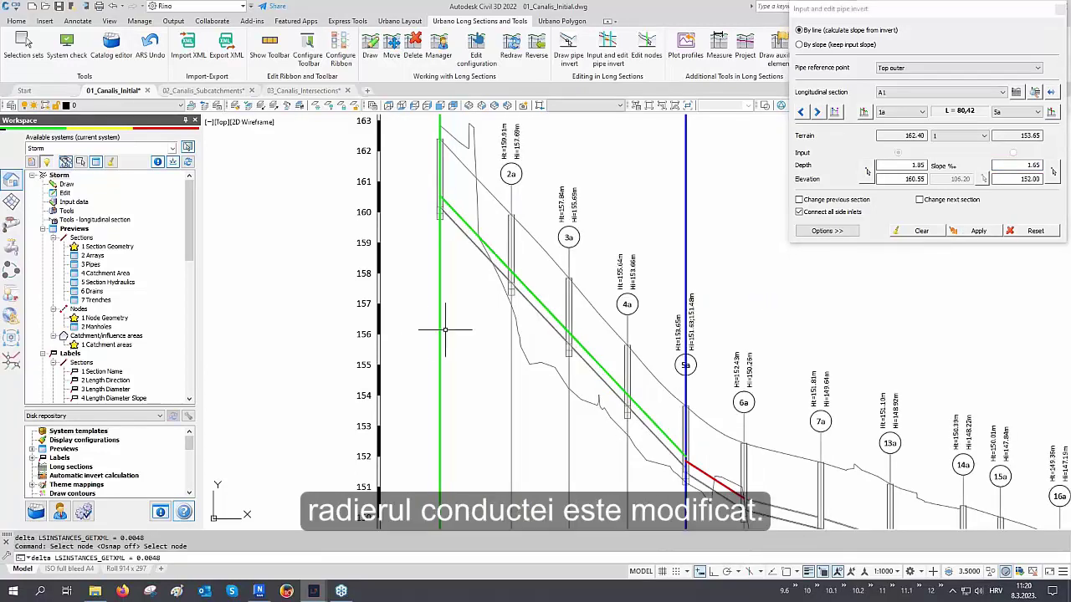
Step: Select the stretch from node 5a to node 18a in longitudinal section A1 for invert editing
scroll(446, 330, "down", 2)
middle_click_drag(580, 400, 381, 290)
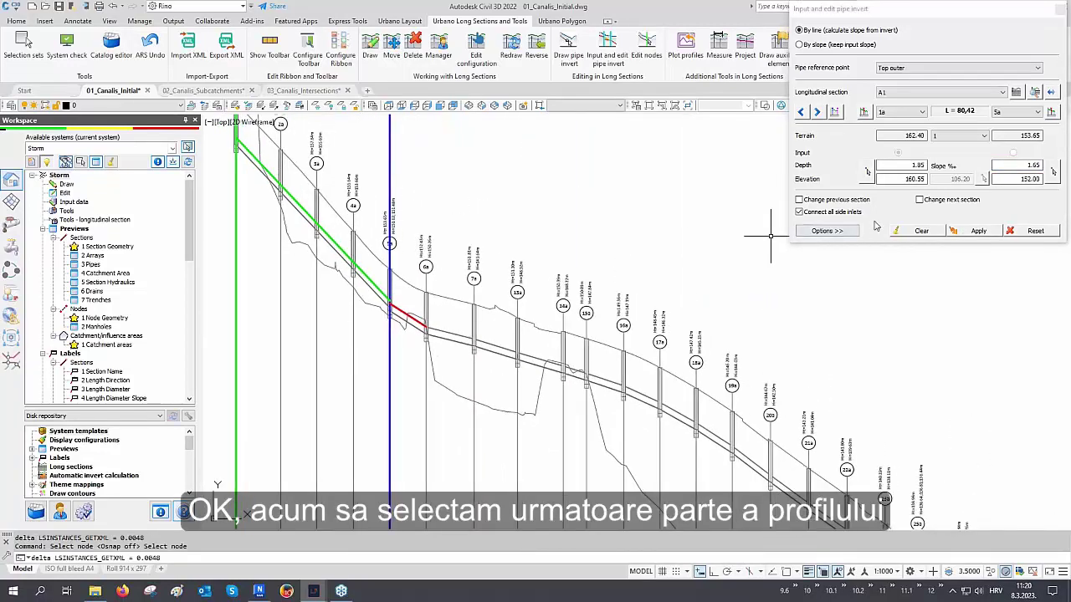
left_click(1052, 92)
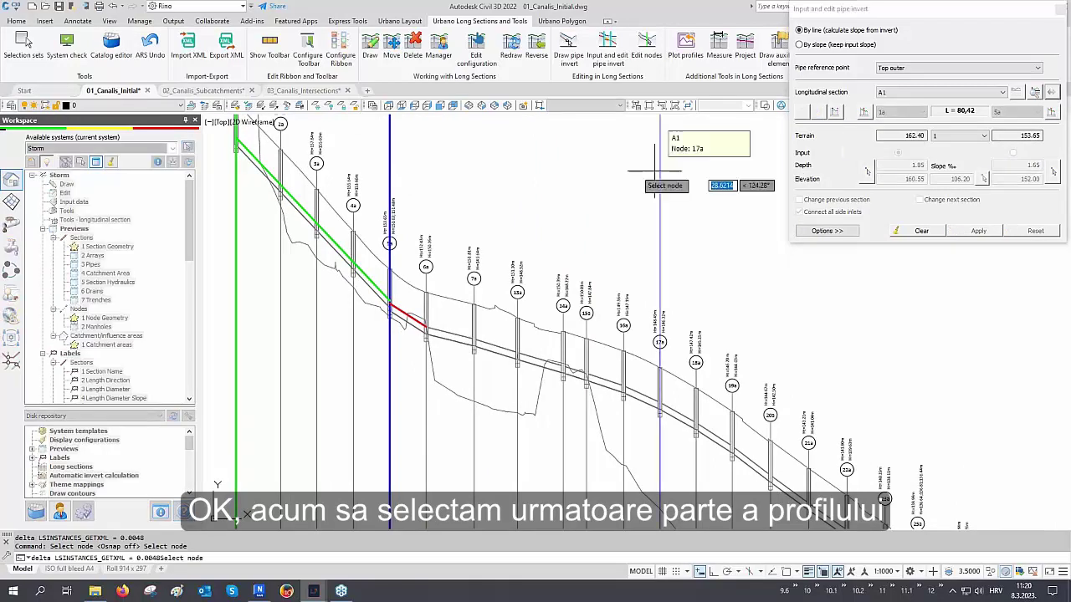
left_click(402, 175)
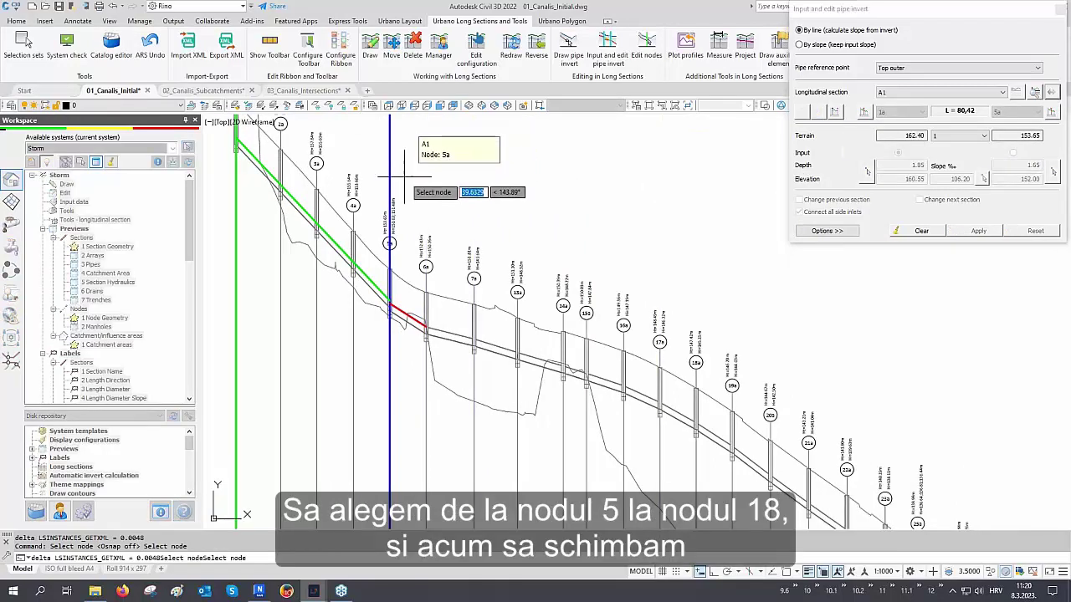
left_click(695, 220)
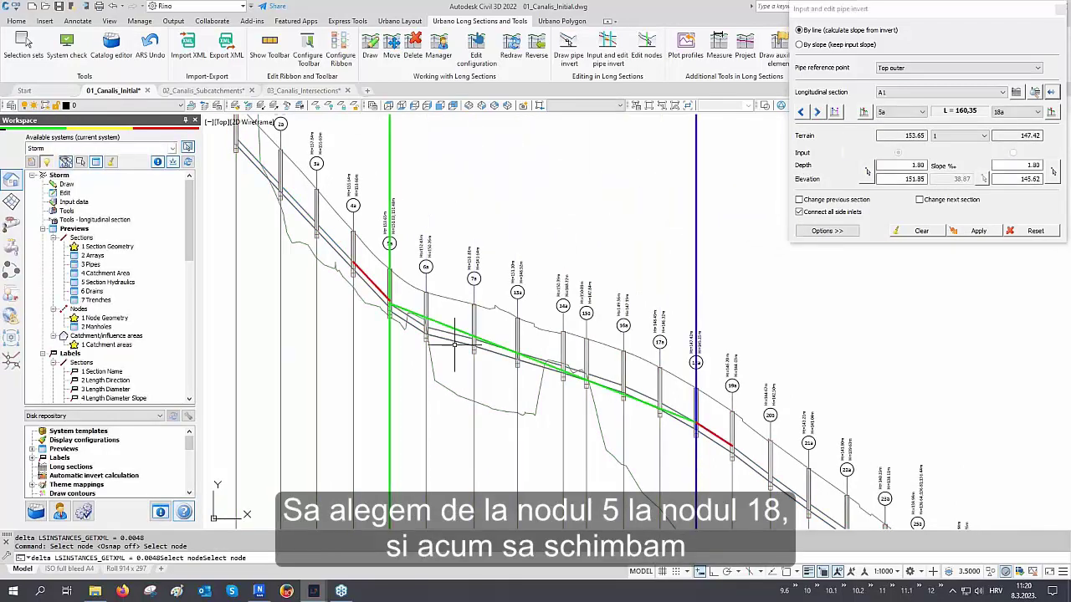
Step: Switch the invert input to By slope (keep input slope) and set the starting depth at node 5a to 2.35 m
scroll(455, 346, "up", 2)
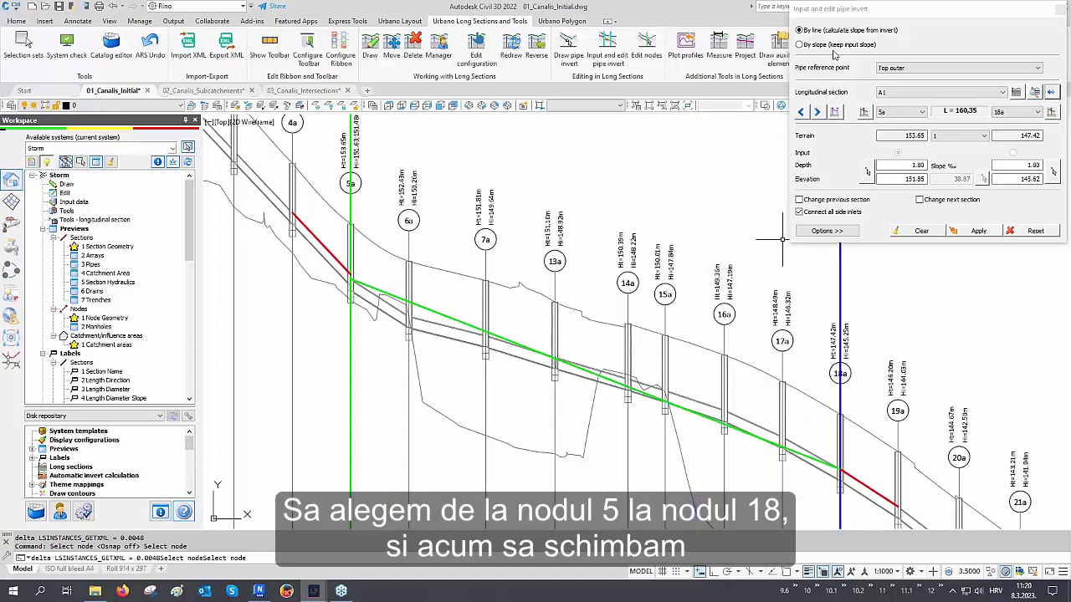
left_click(800, 45)
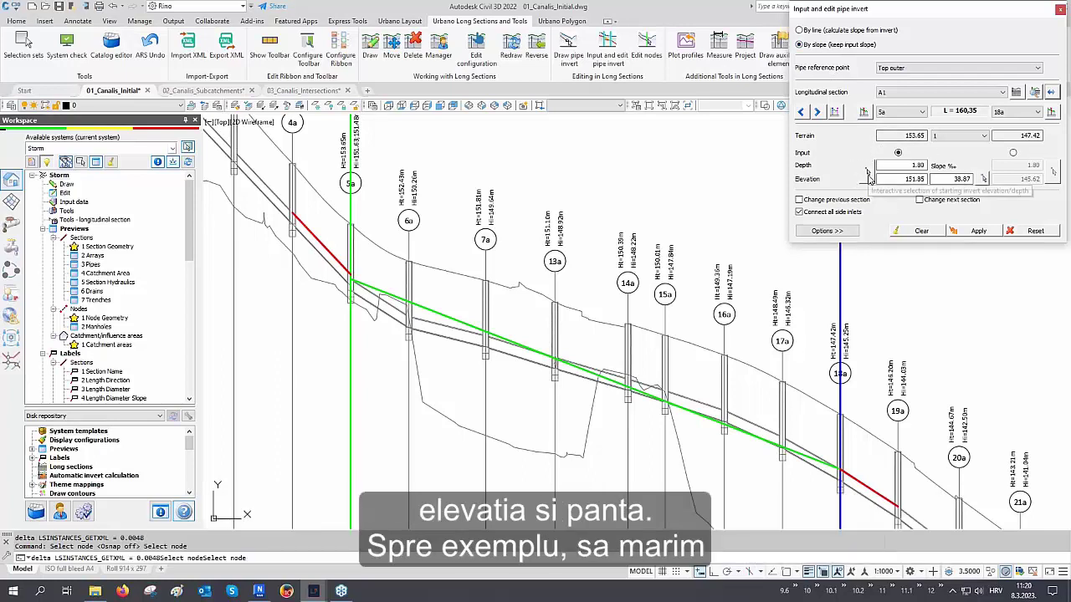
double_click(918, 166)
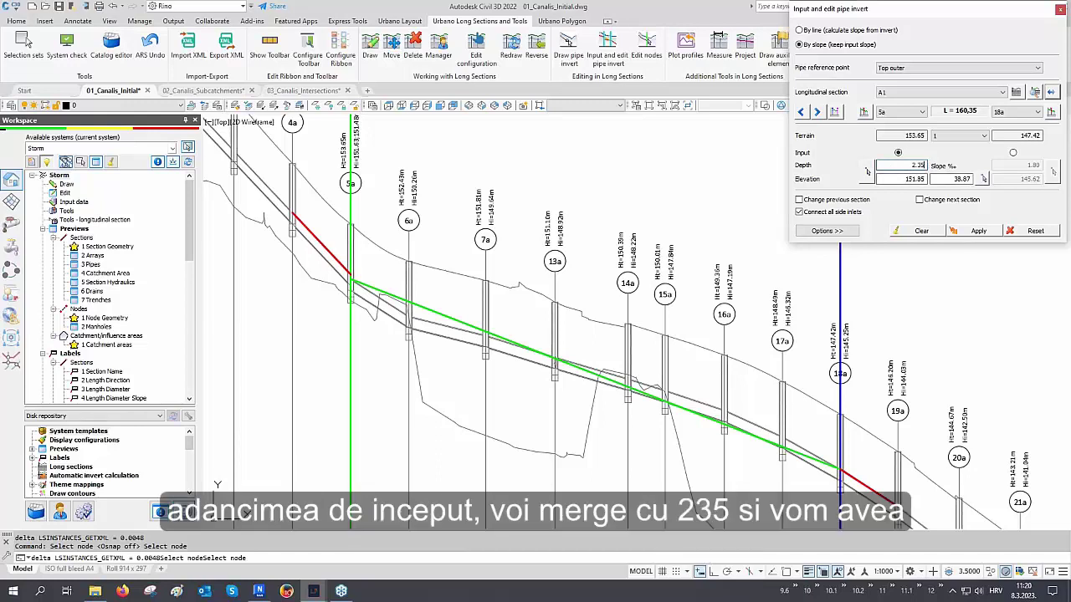
type("2.35")
key("Return")
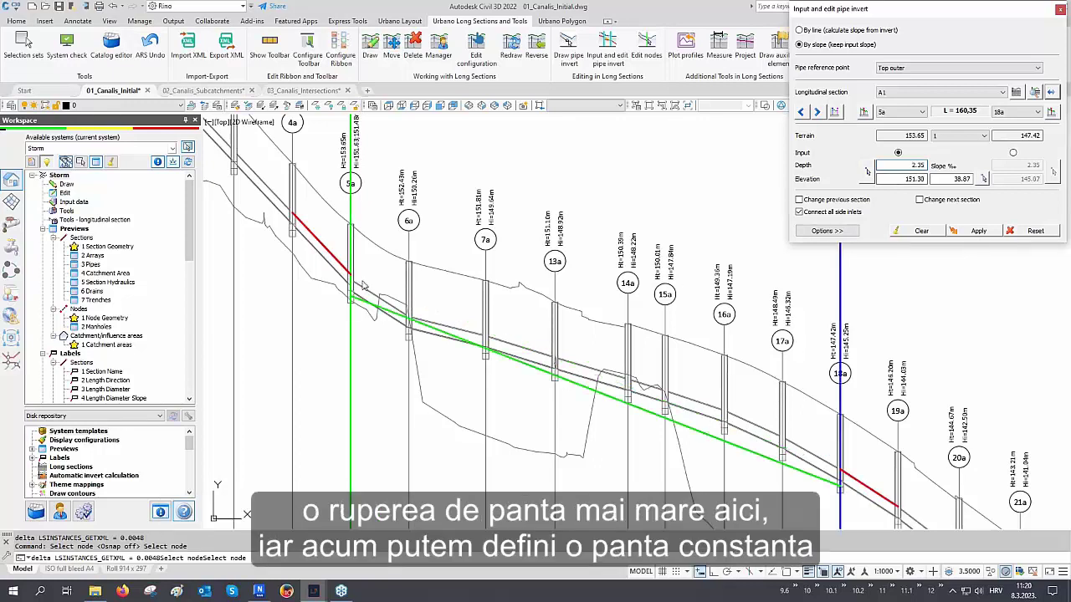
Step: Pick the slope from node 5a to 18a graphically on the profile and round it to 32 ‰
double_click(954, 179)
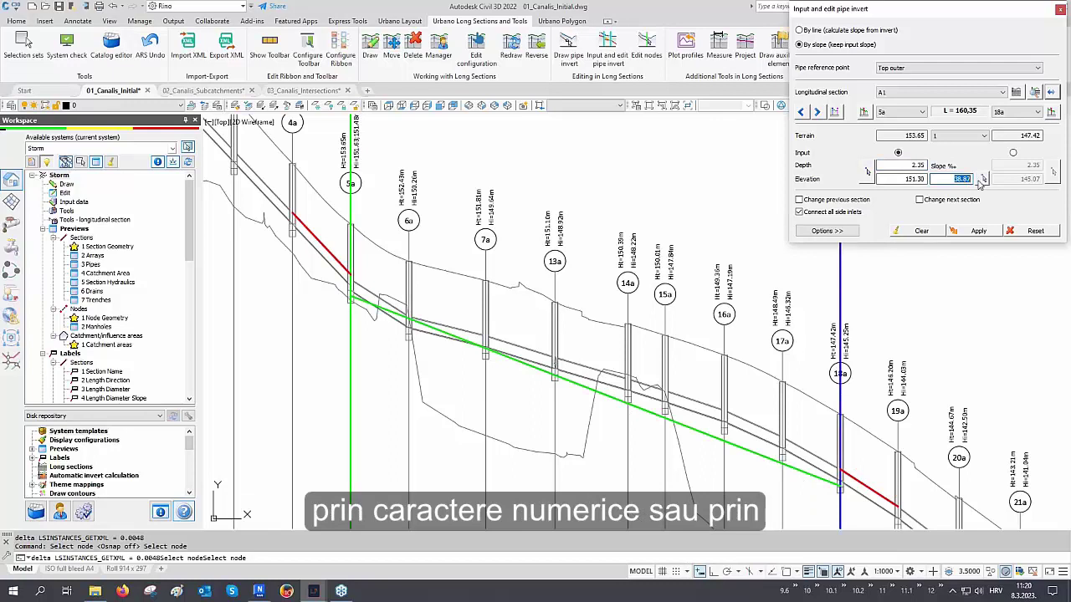
left_click(984, 179)
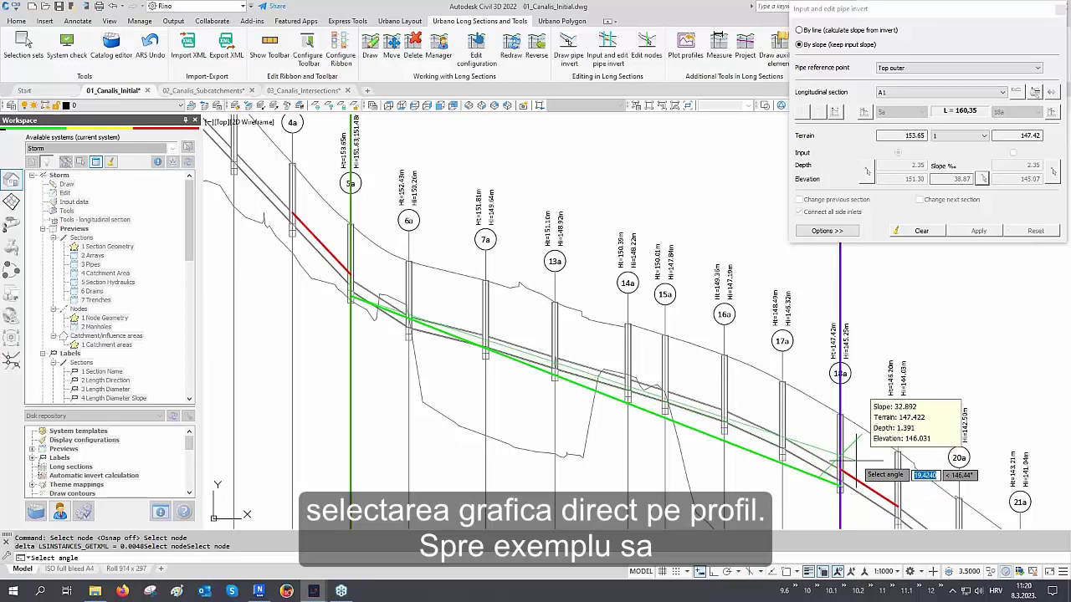
left_click(849, 456)
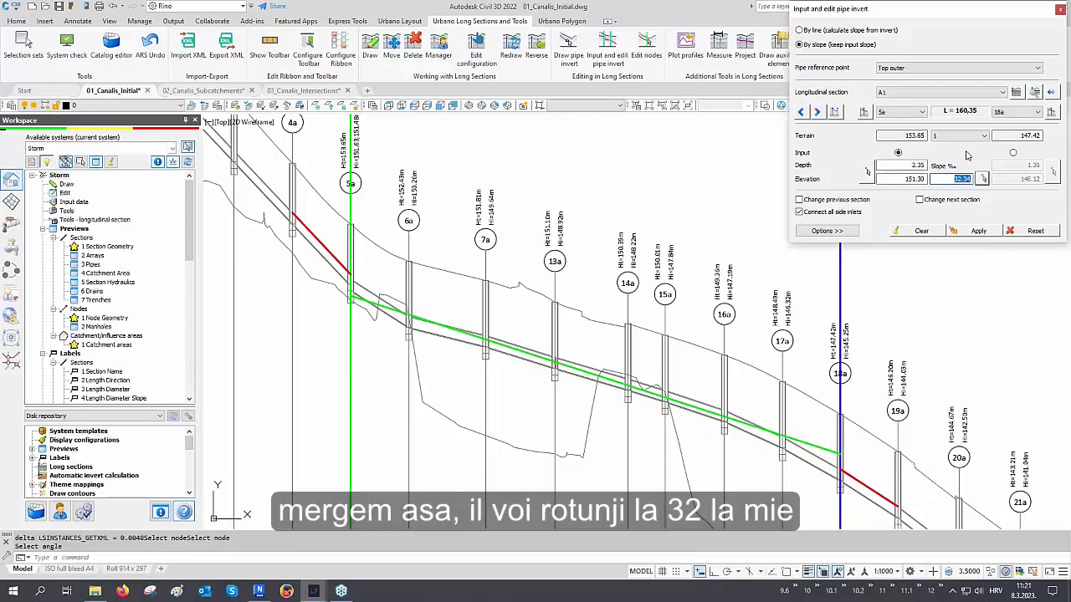
type("32")
key("Tab")
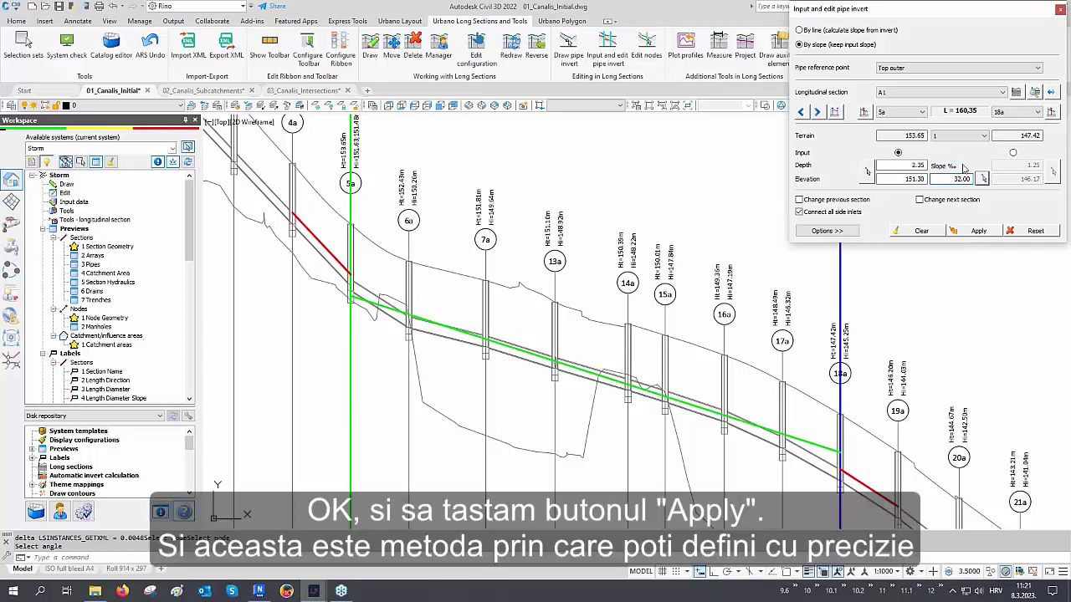
Step: Apply the slope-based invert from node 5a to 18a and close the pipe invert editor
left_click(977, 231)
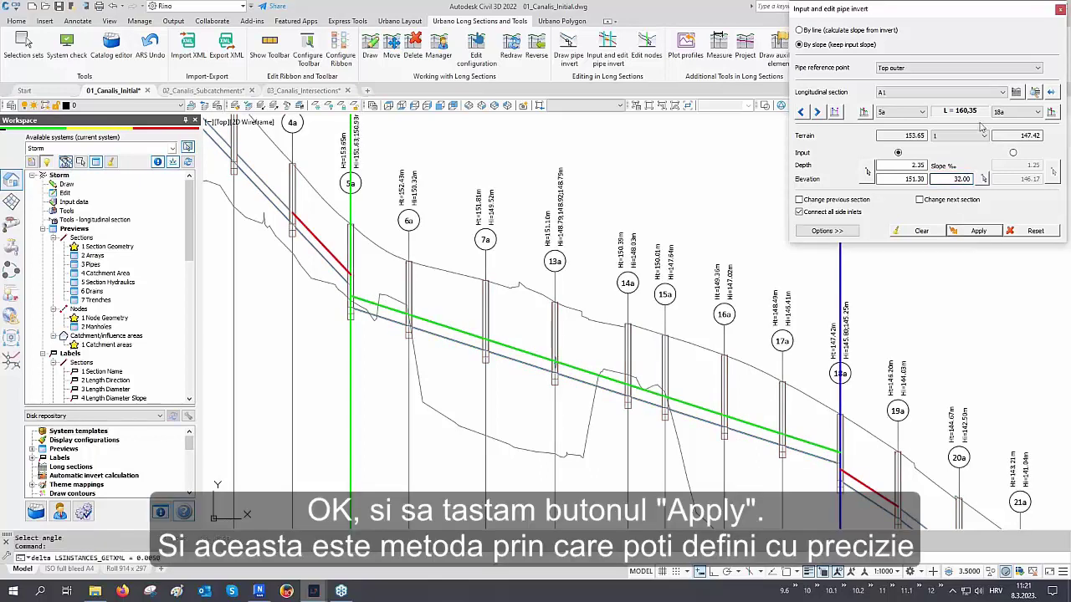
left_click(1059, 9)
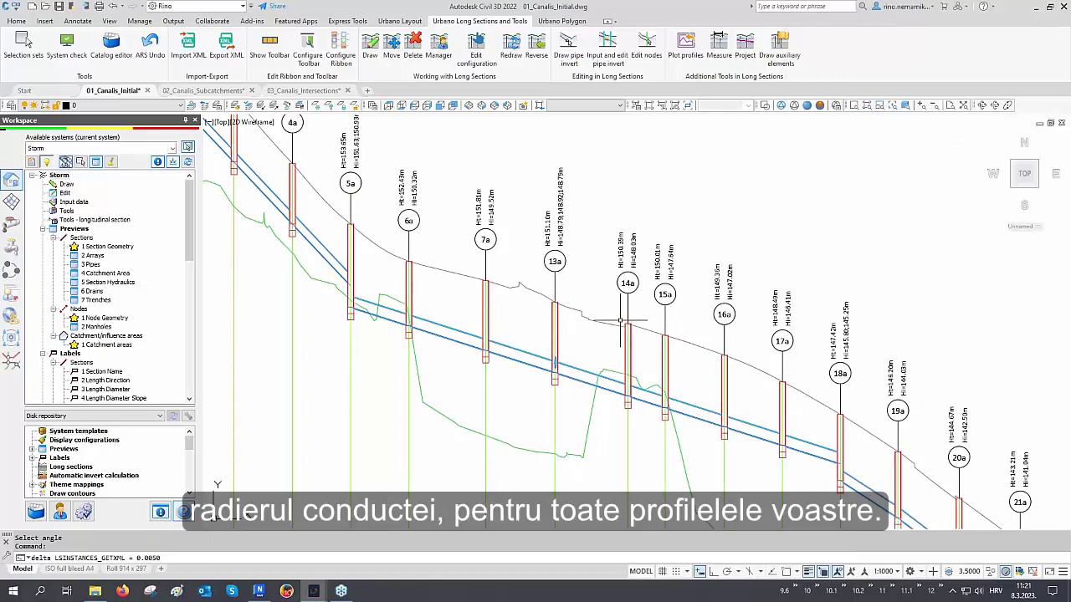
scroll(532, 298, "down", 2)
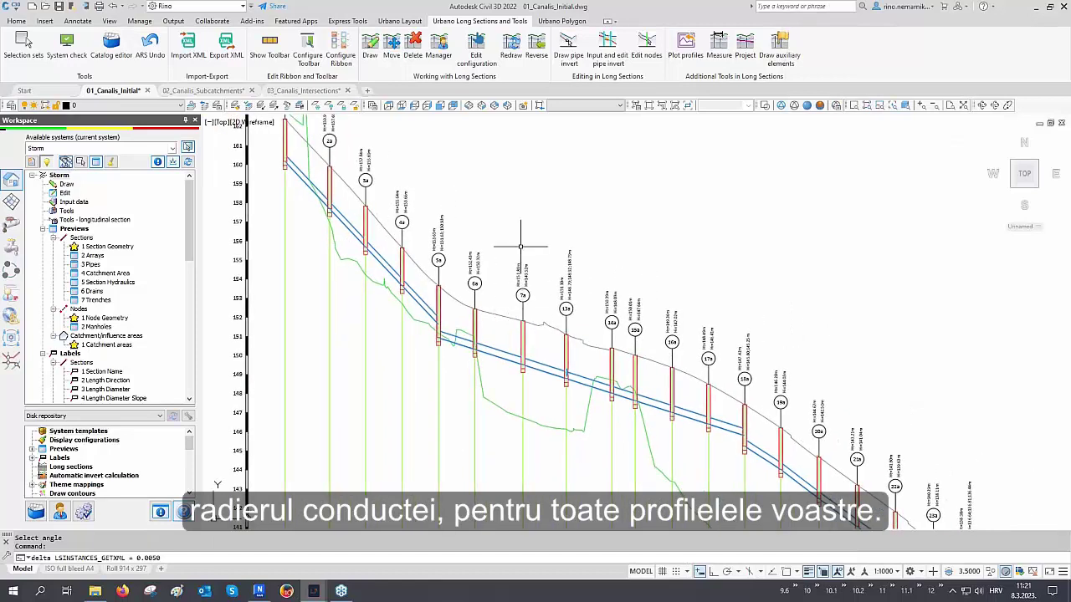
scroll(521, 243, "down", 2)
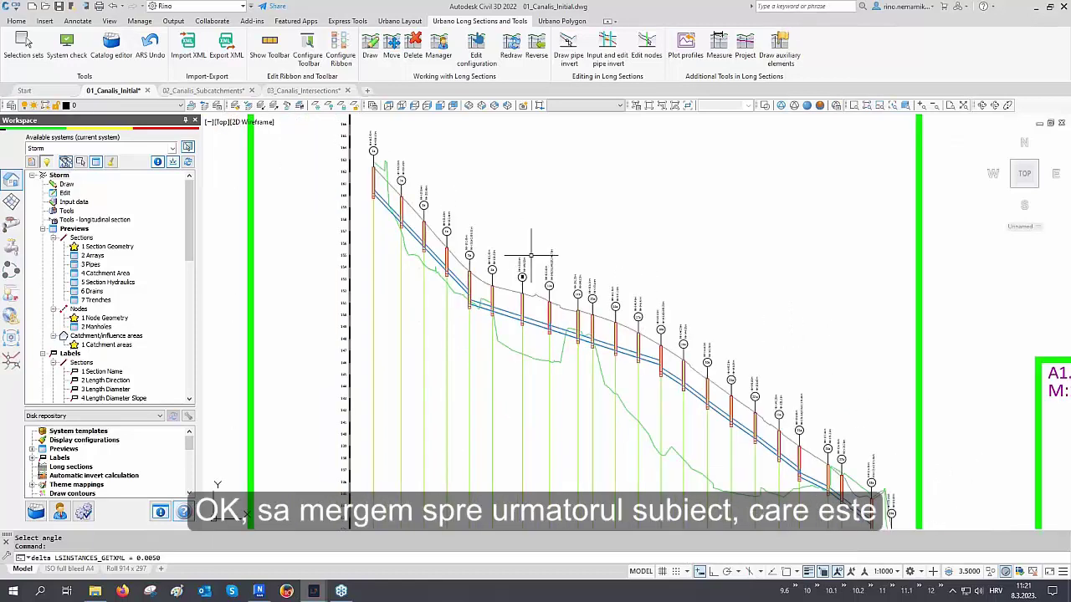
Step: Restore the layer state 05 Catchment areas to display the catchment polylines around the network
scroll(521, 247, "down", 5)
scroll(642, 334, "down", 2)
middle_click_drag(449, 342, 712, 287)
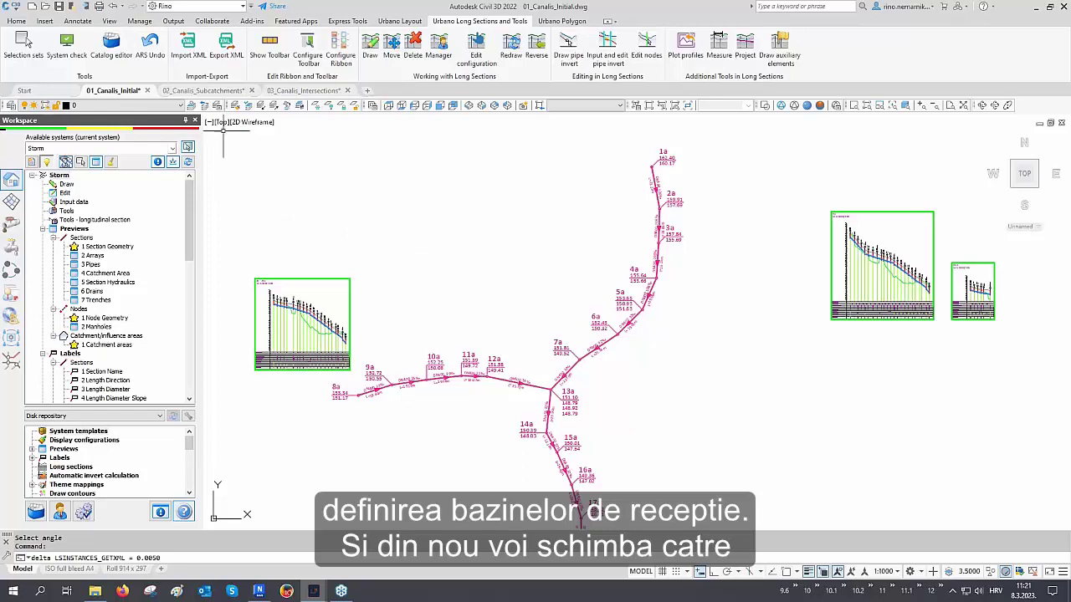
left_click(218, 107)
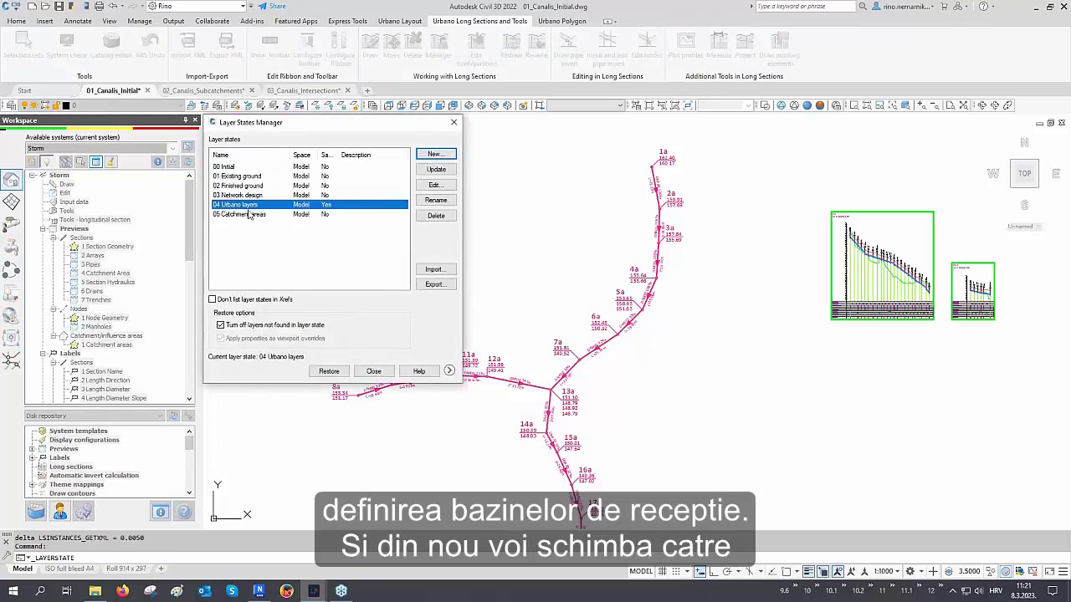
left_click(248, 215)
left_click(328, 370)
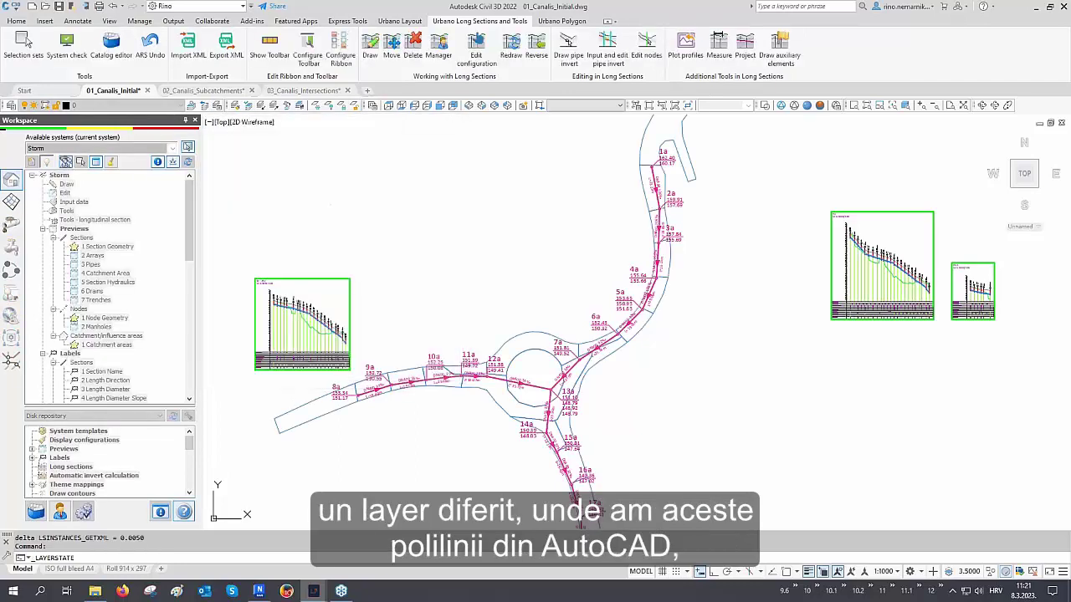
Step: Select all polylines similar to the catchment outline near node 1a, inspect their shared properties, and clear the selection
scroll(585, 335, "up", 2)
scroll(676, 275, "up", 2)
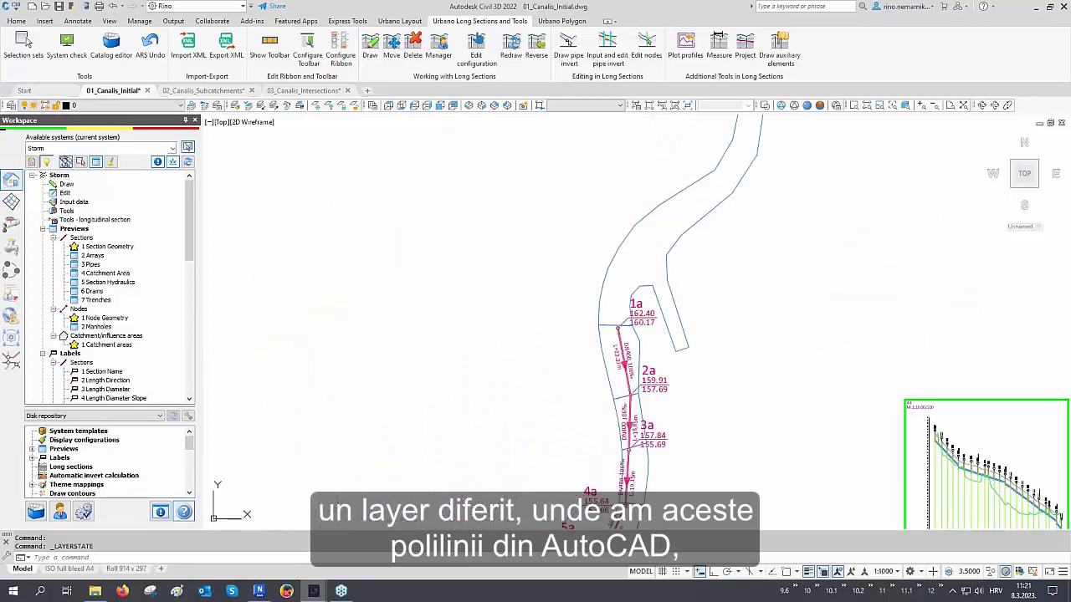
left_click(674, 276)
left_click(505, 233)
right_click(504, 233)
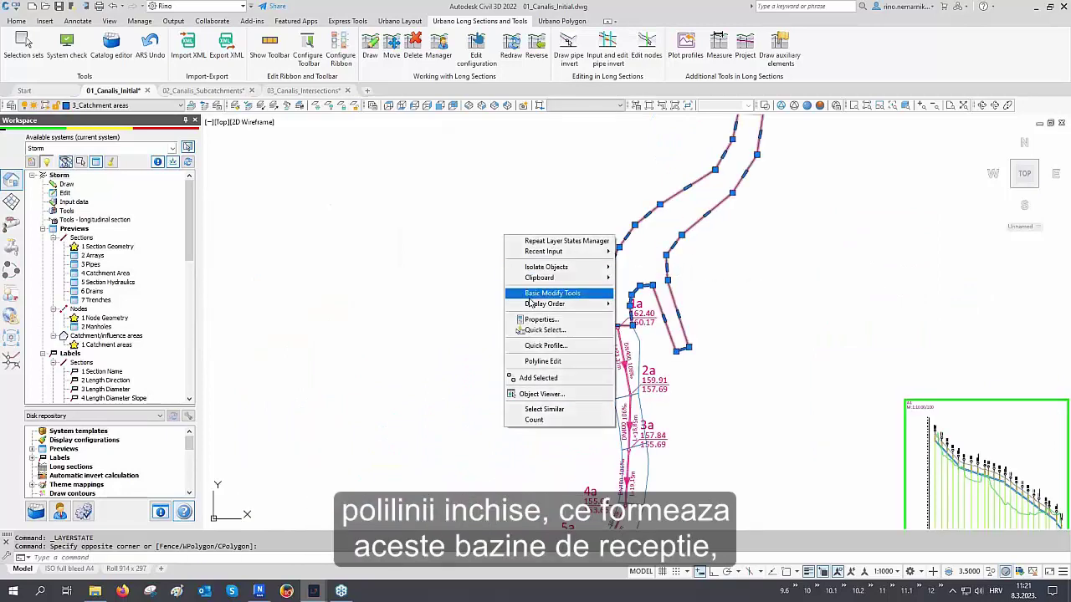
left_click(544, 408)
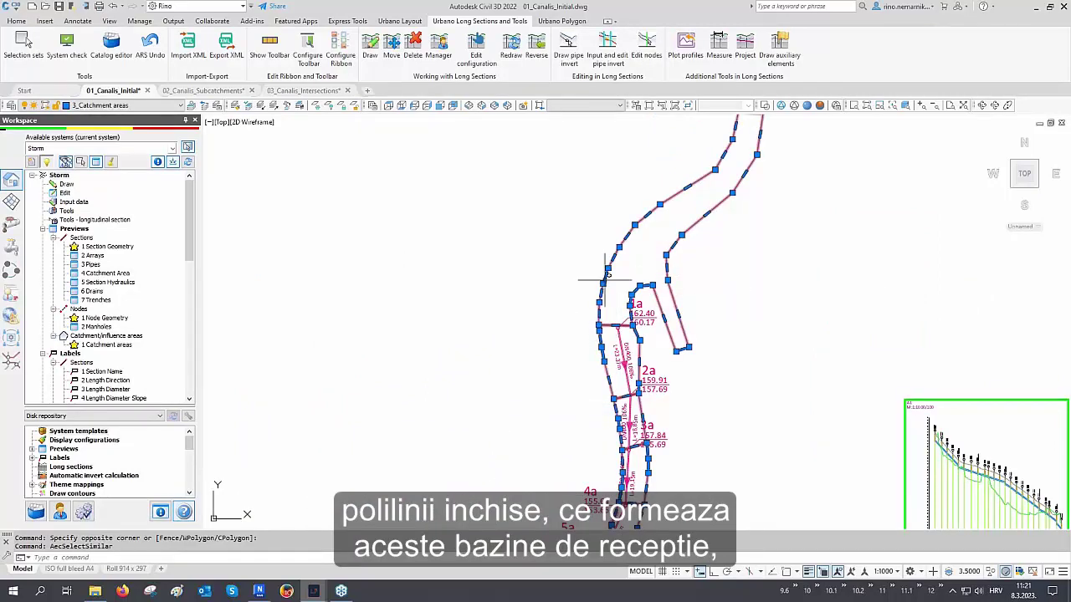
key("ctrl+1")
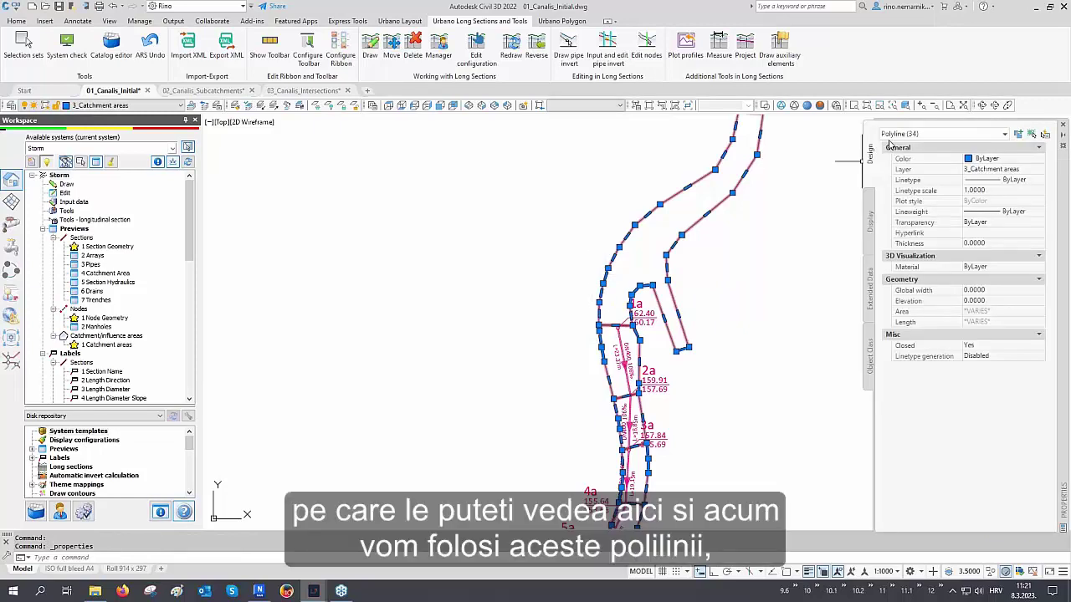
left_click(1066, 127)
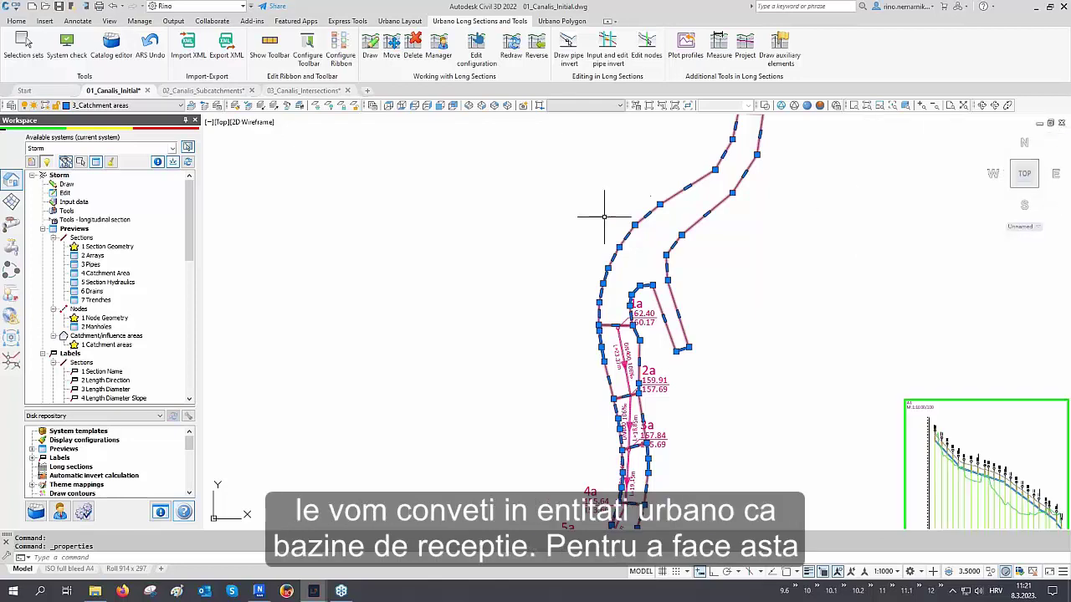
key("Escape")
Step: Start Area definition for the Storm system's catchments and open the choice of element selection methods
scroll(553, 324, "down", 5)
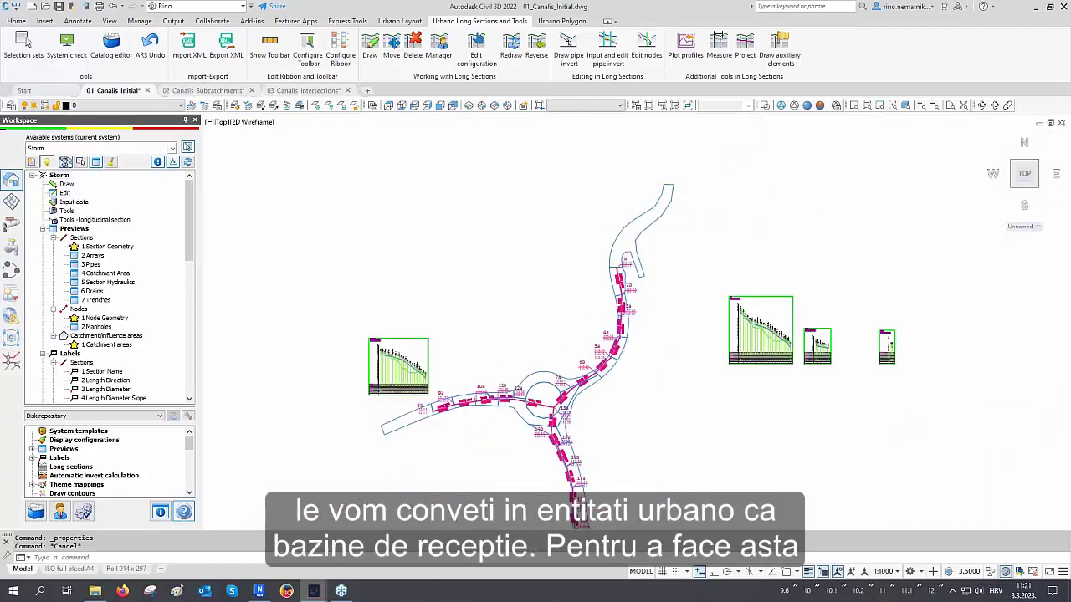
scroll(443, 423, "up", 2)
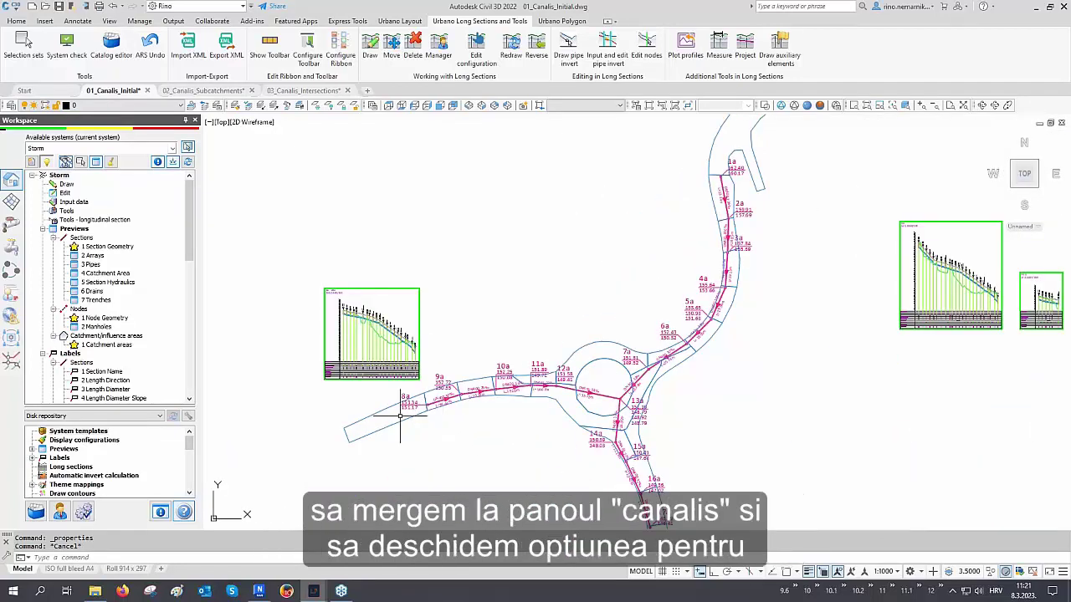
left_click(11, 227)
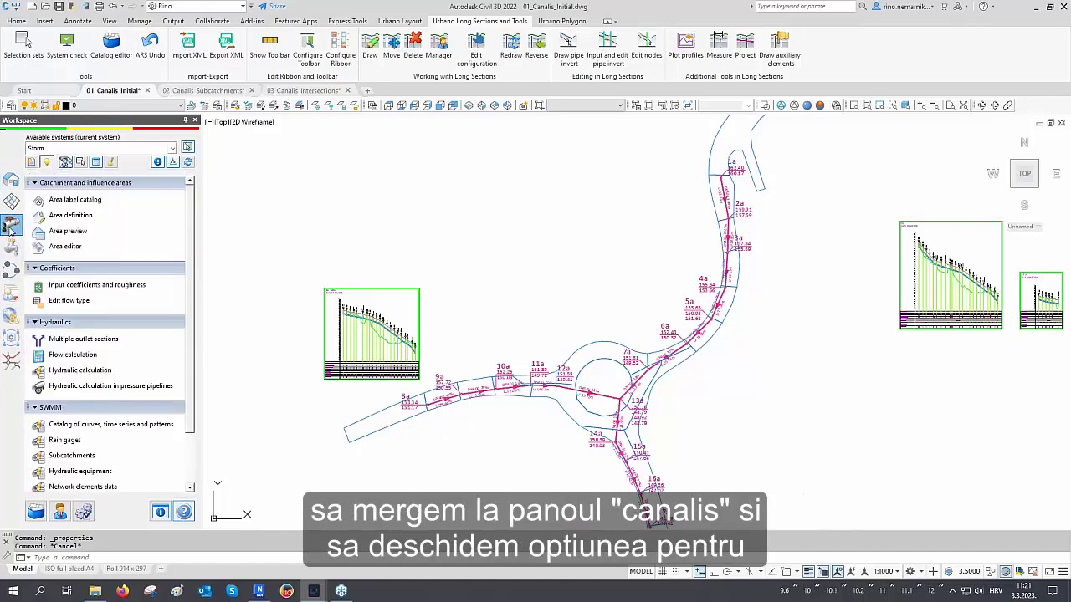
left_click(70, 217)
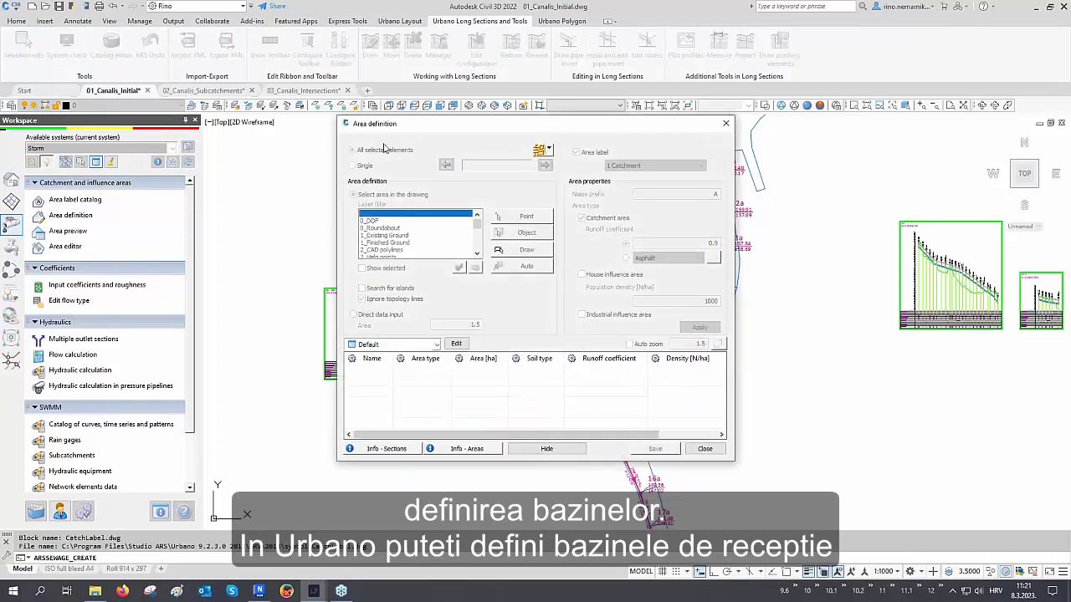
left_click_drag(388, 130, 309, 143)
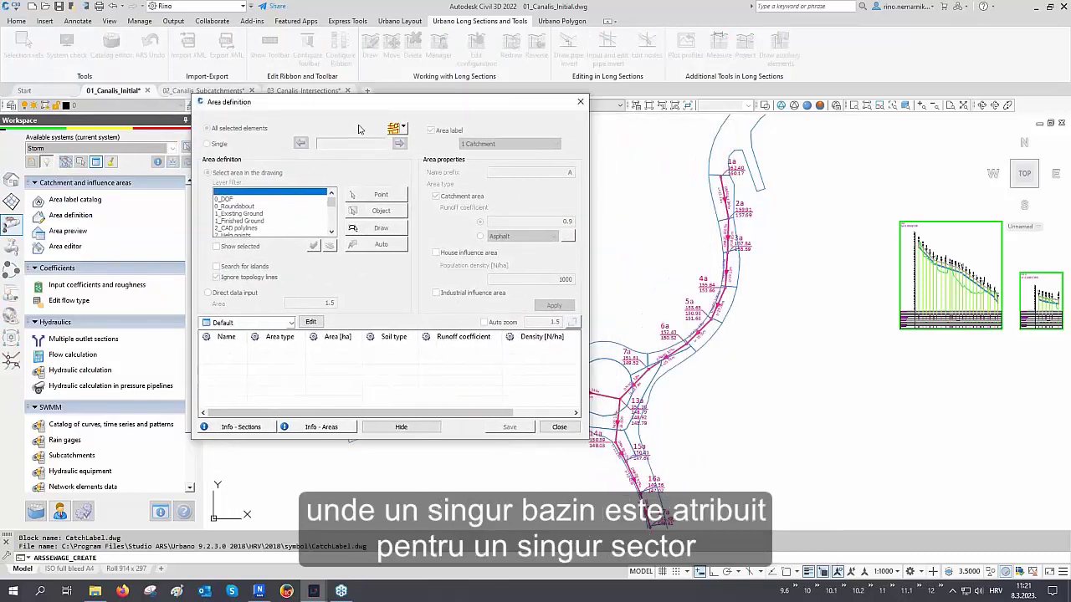
left_click(402, 128)
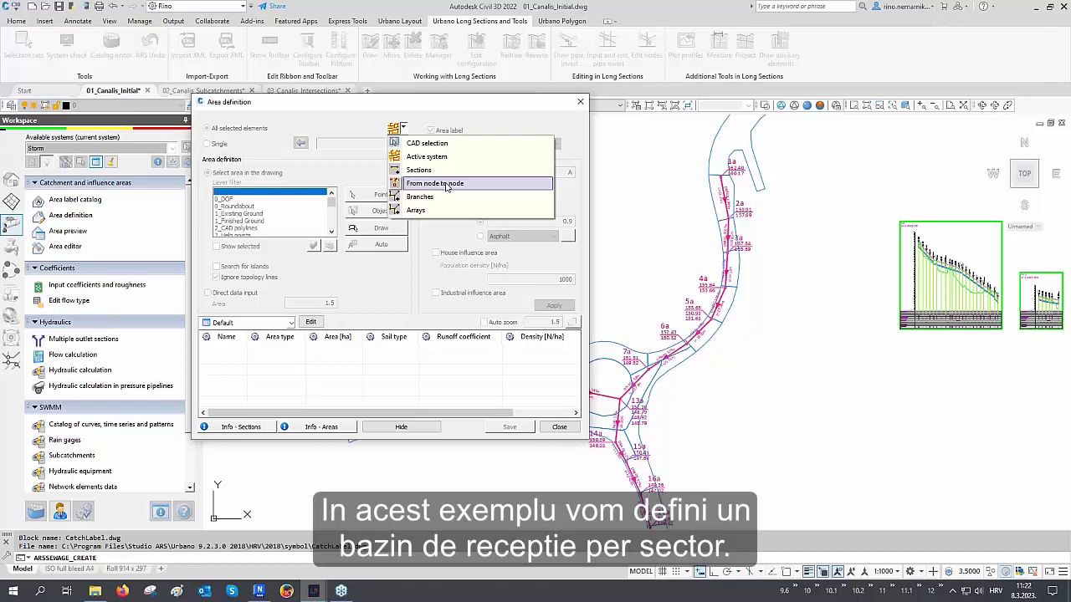
Step: Choose pipe section 1a-2a in the plan as the element that receives the catchment area
left_click(418, 169)
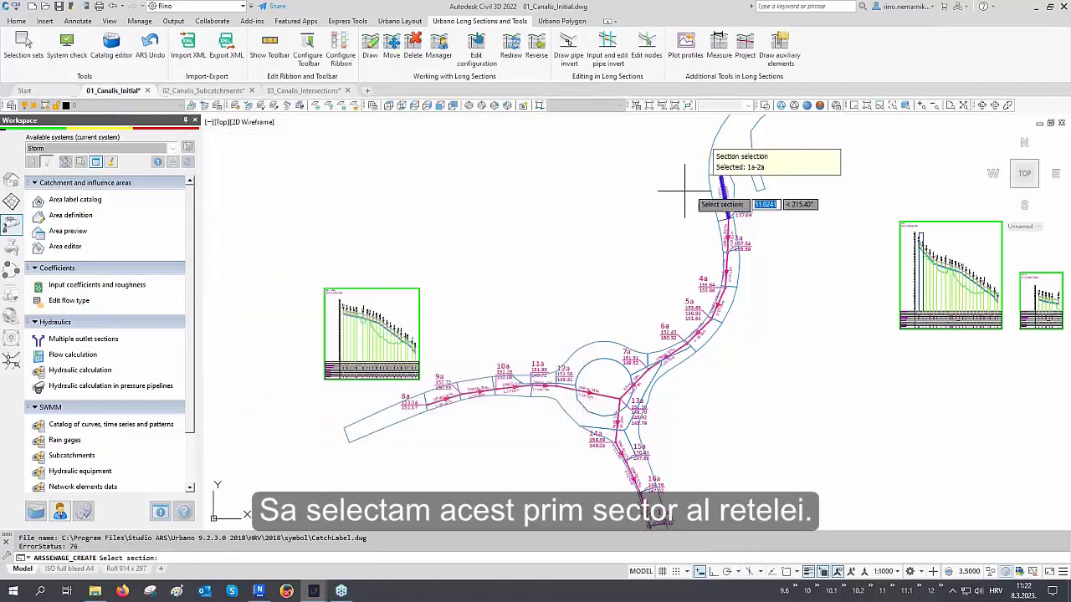
scroll(695, 191, "up", 5)
middle_click_drag(699, 189, 734, 327)
key("Return")
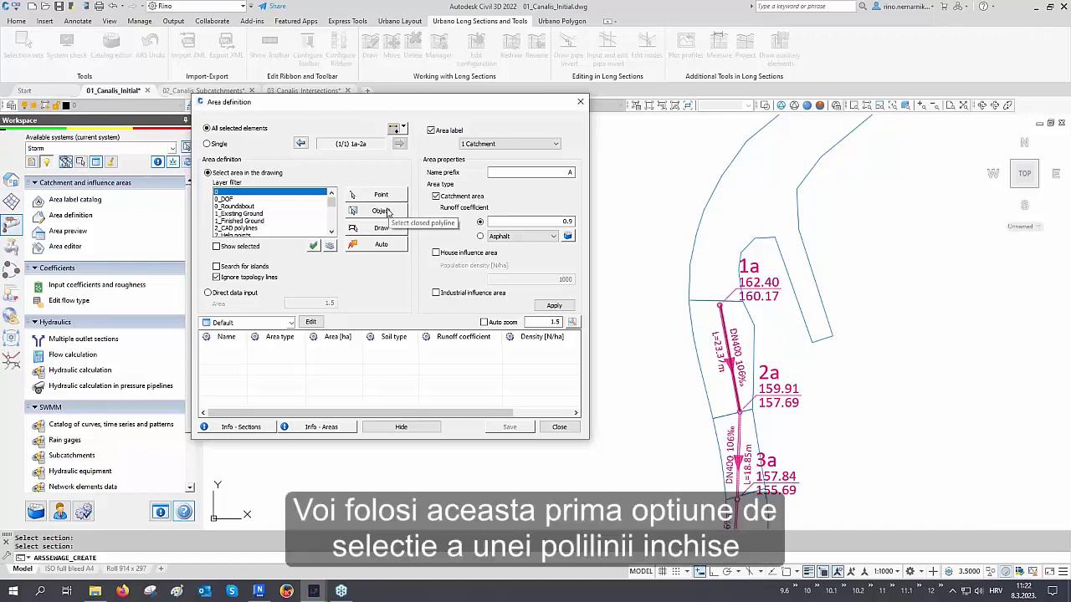
Step: Assign the closed polyline just north of node 1a as the catchment area of section 1a-2a
left_click(387, 211)
middle_click_drag(598, 235, 597, 315)
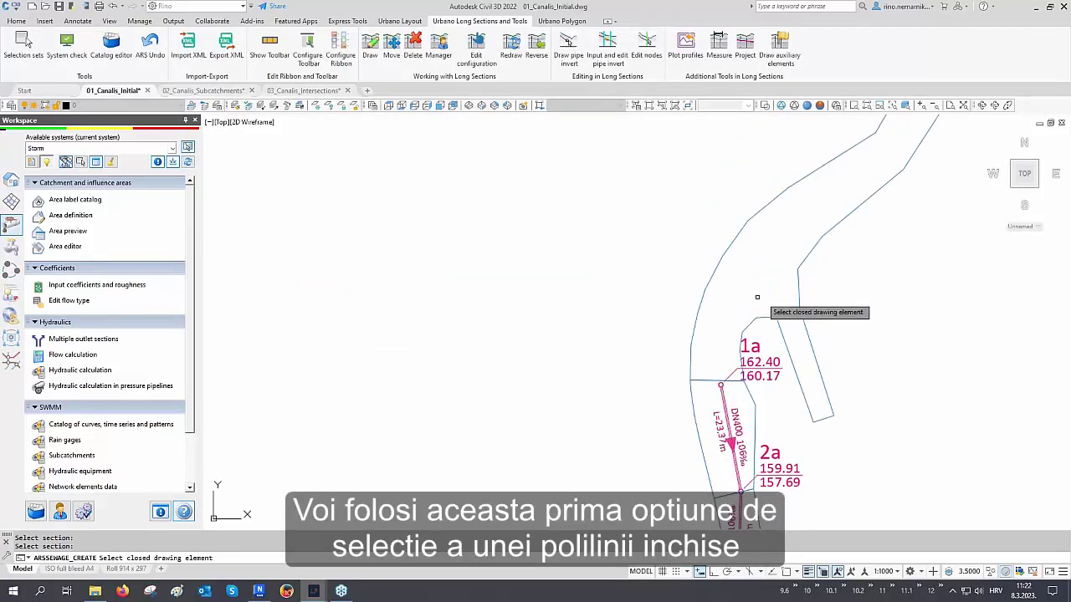
left_click(799, 261)
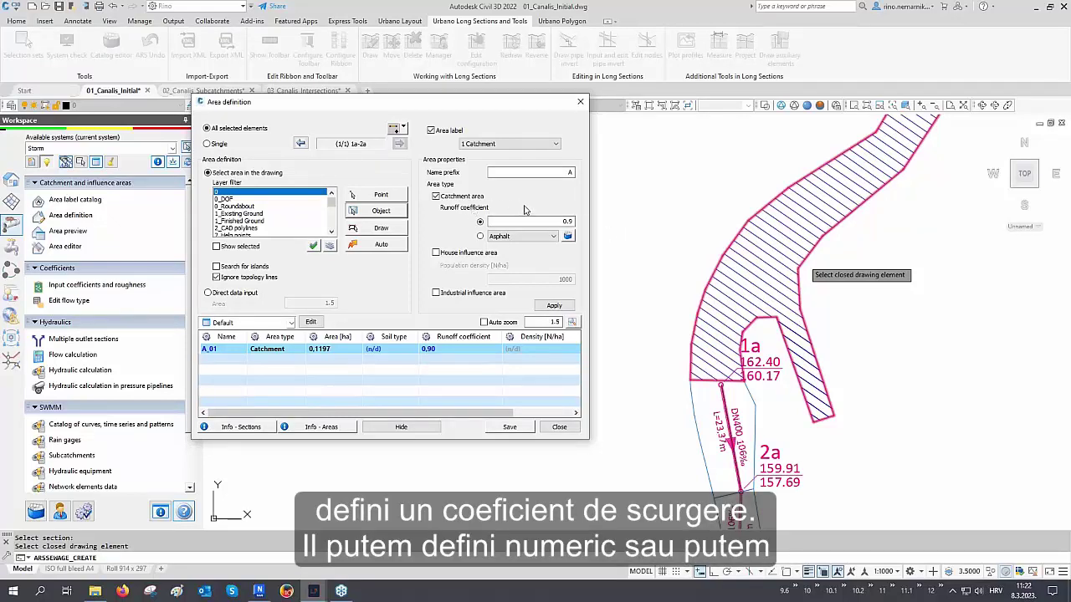
Step: Set the catchment's runoff coefficient by the Asphalt soil type (0.90) from the soil catalog, apply it and save the area
double_click(567, 222)
left_click(567, 236)
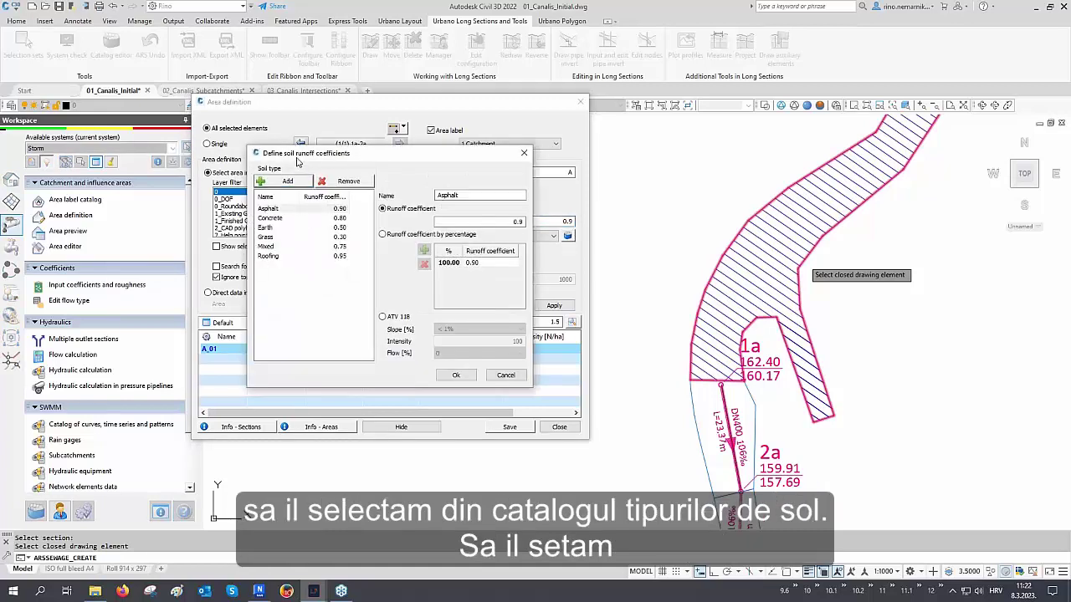
left_click(271, 209)
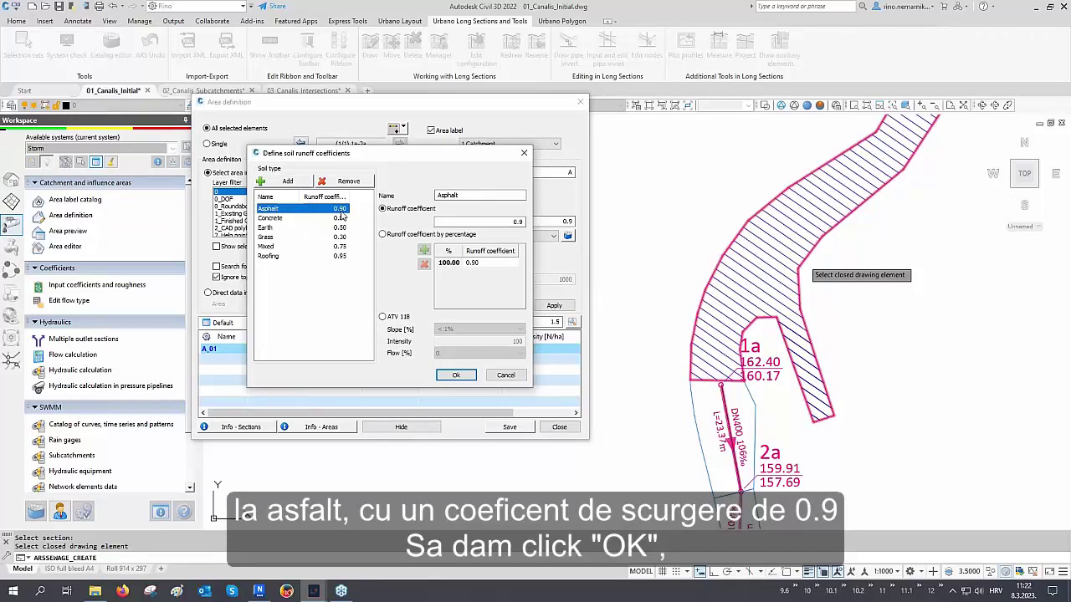
left_click(456, 375)
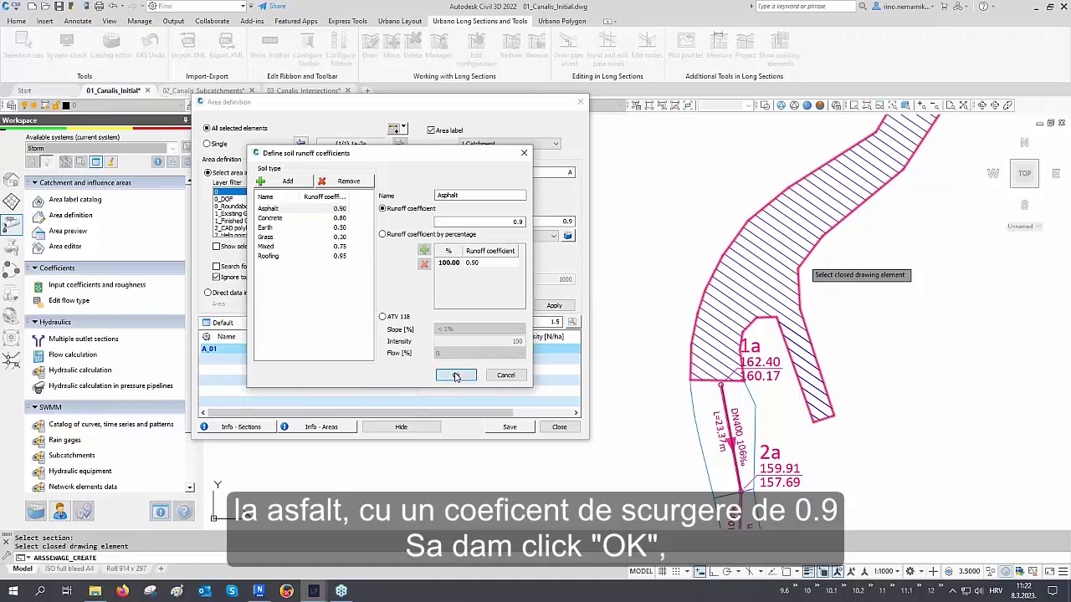
left_click(554, 306)
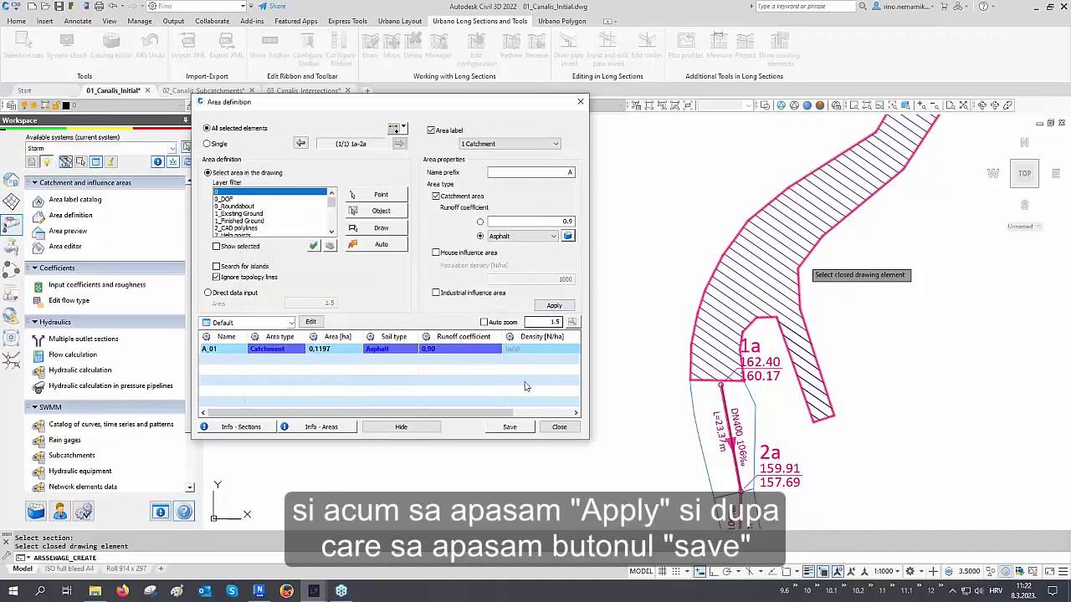
left_click(510, 427)
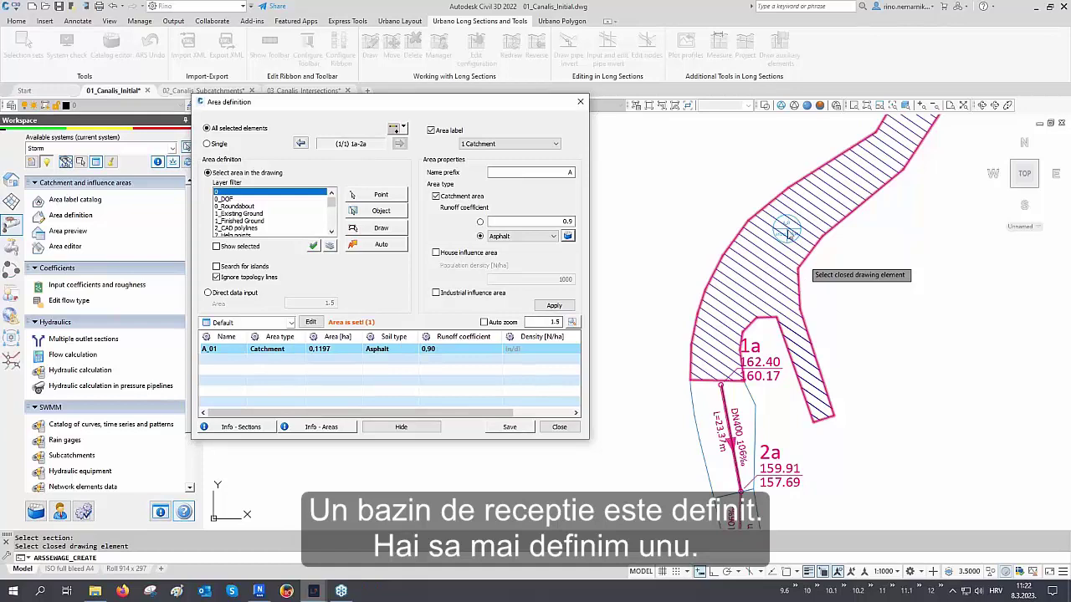
Step: Choose pipe section 2a-3a in the plan as the element for another catchment area
left_click(395, 130)
scroll(734, 265, "down", 2)
middle_click_drag(764, 393, 790, 315)
scroll(769, 348, "up", 2)
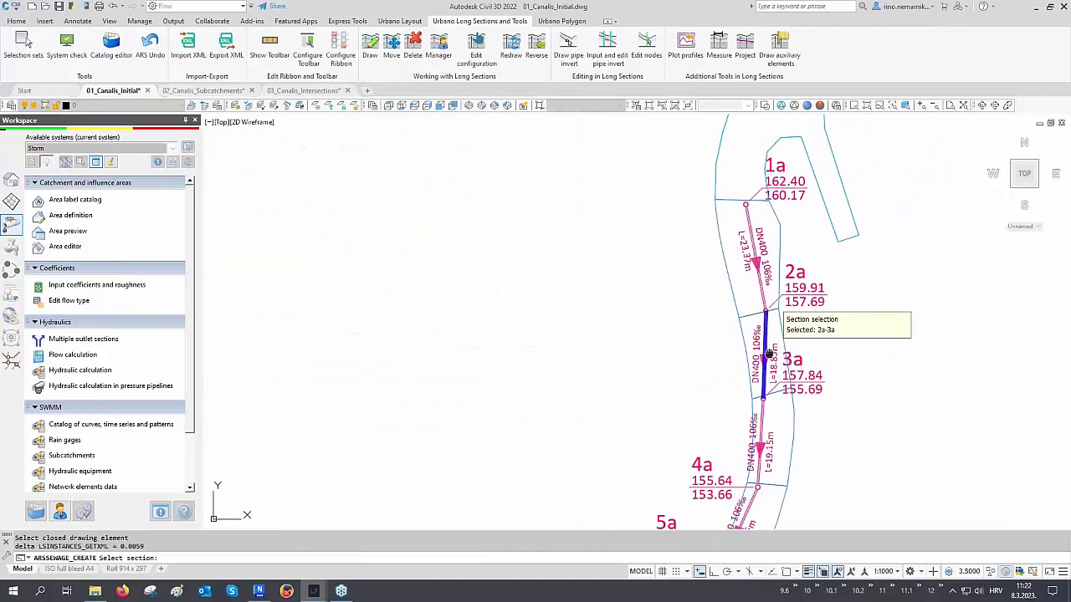
middle_click_drag(769, 353, 789, 388)
left_click(784, 393)
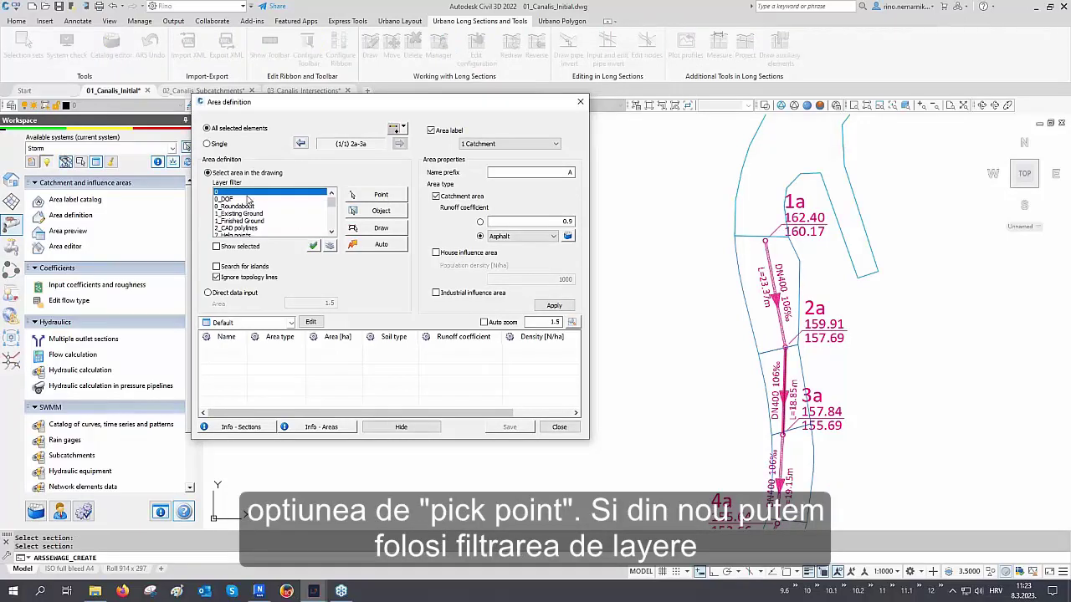
Step: Filter the layers to 3_Catchment areas by picking a catchment boundary in the drawing, and show only the selected layer
left_click(329, 245)
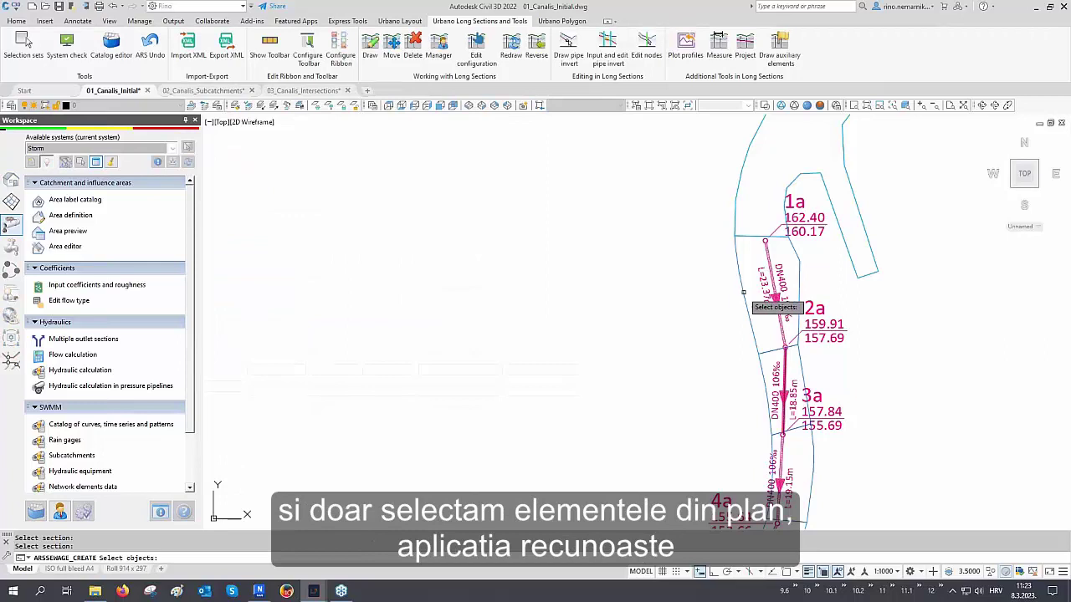
left_click(755, 273)
left_click(726, 297)
right_click(686, 313)
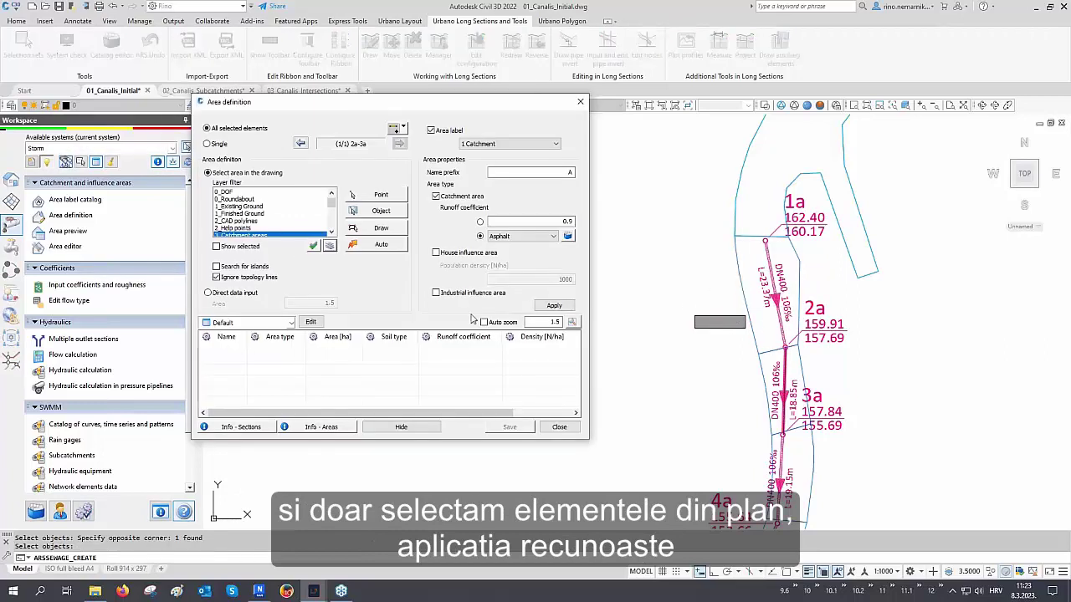
scroll(284, 219, "down", 1)
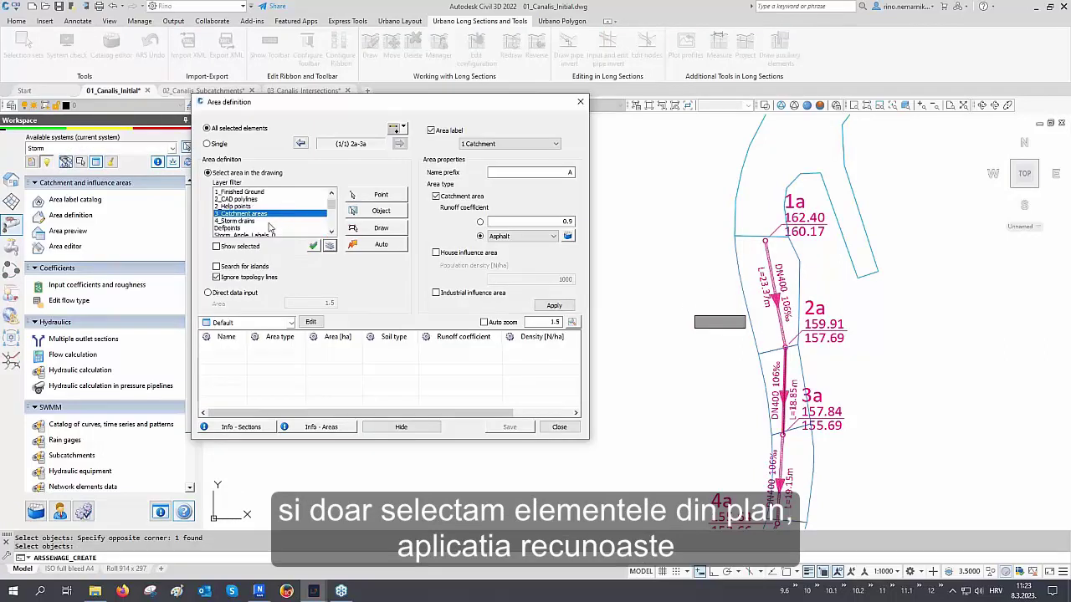
left_click(251, 246)
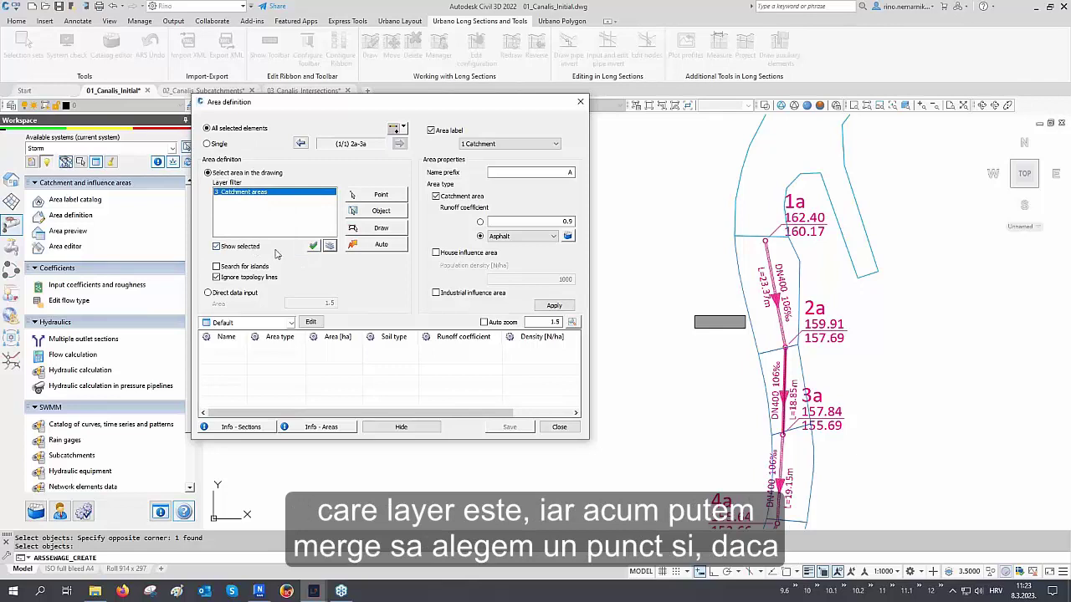
Step: Define the catchment by a point inside the region between nodes 1a and 2a and save it with the Asphalt soil type
left_click(381, 195)
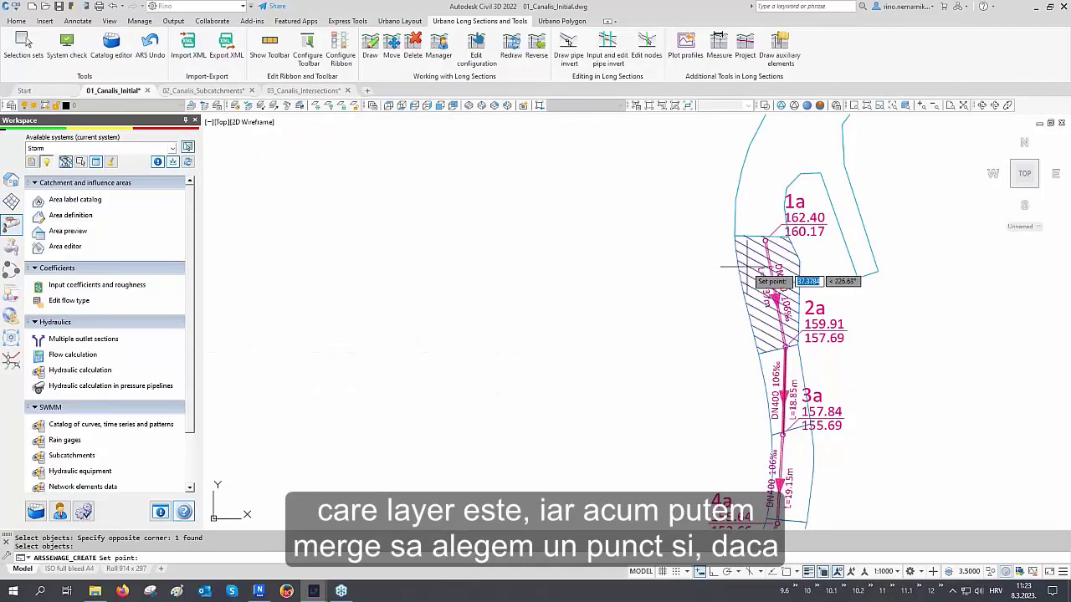
left_click(764, 269)
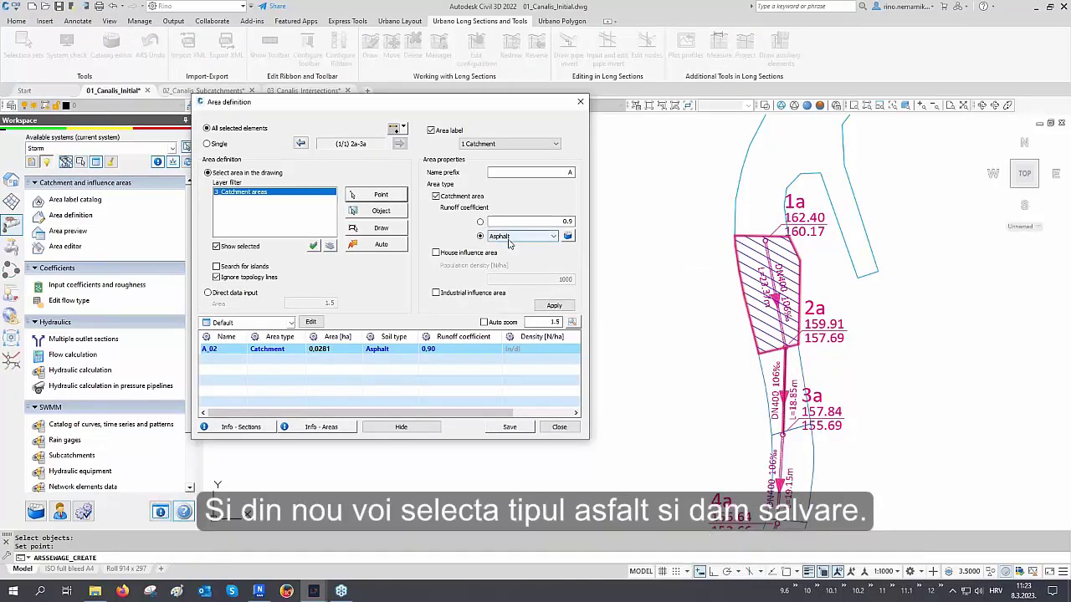
left_click(509, 426)
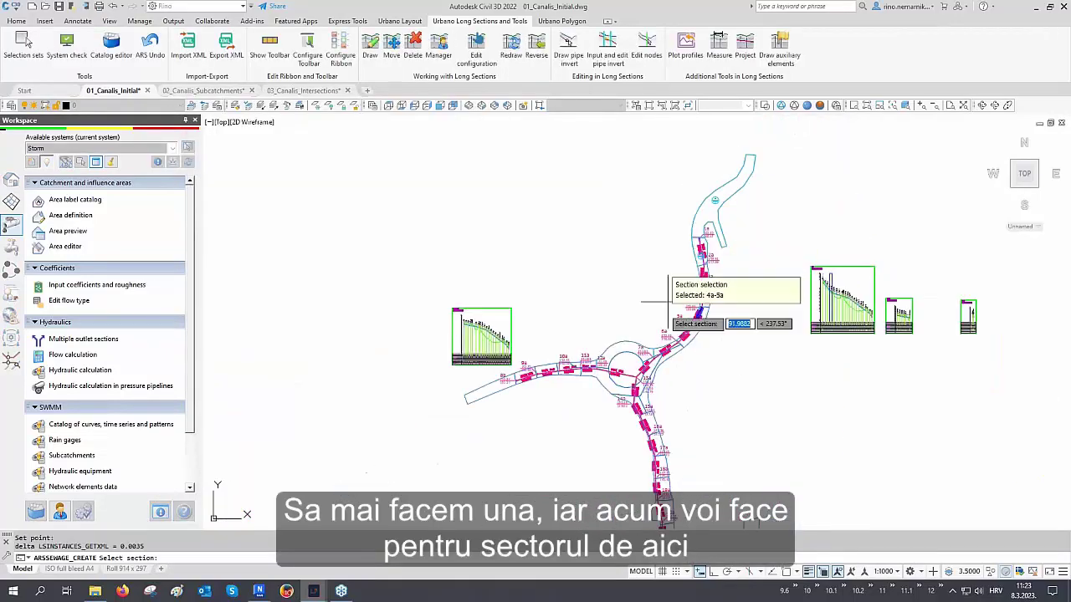
Step: Choose section 13a-14a and define its catchment by a point inside the roundabout's central island
scroll(736, 385, "up", 6)
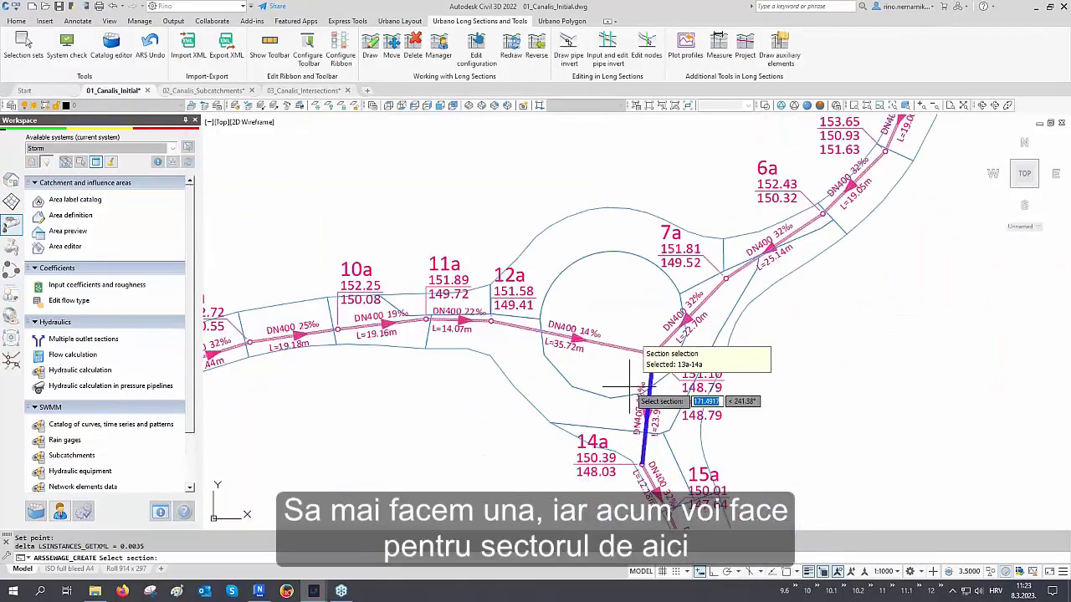
left_click(760, 385)
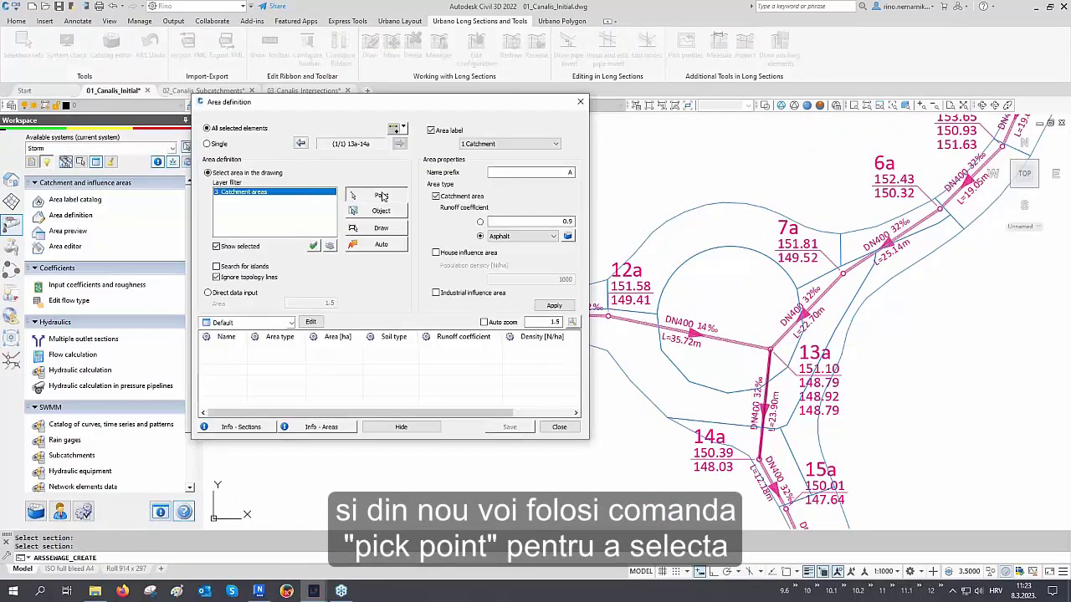
left_click(381, 196)
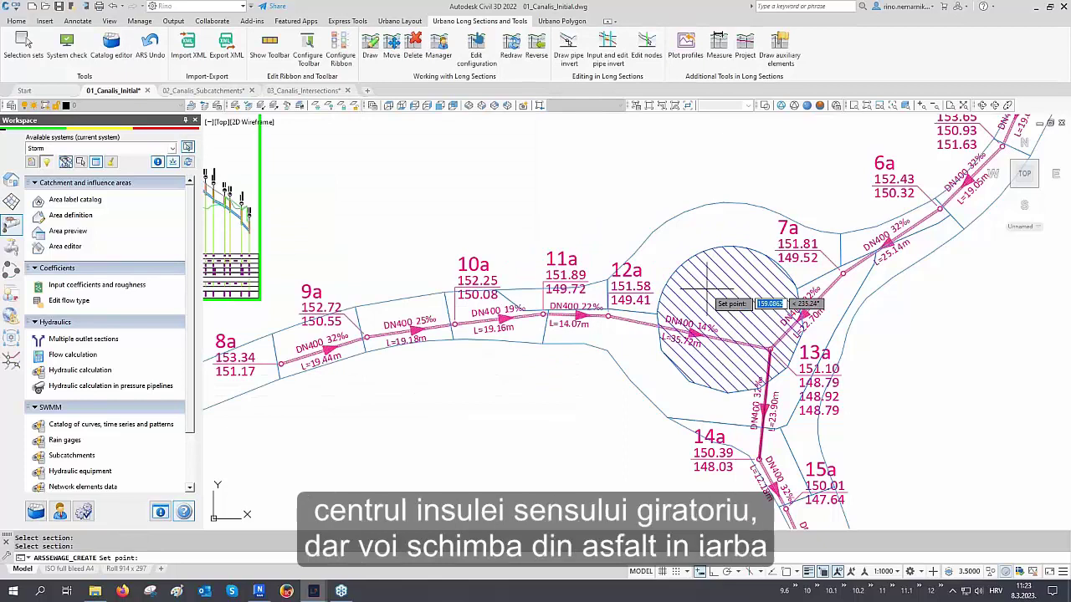
left_click(707, 290)
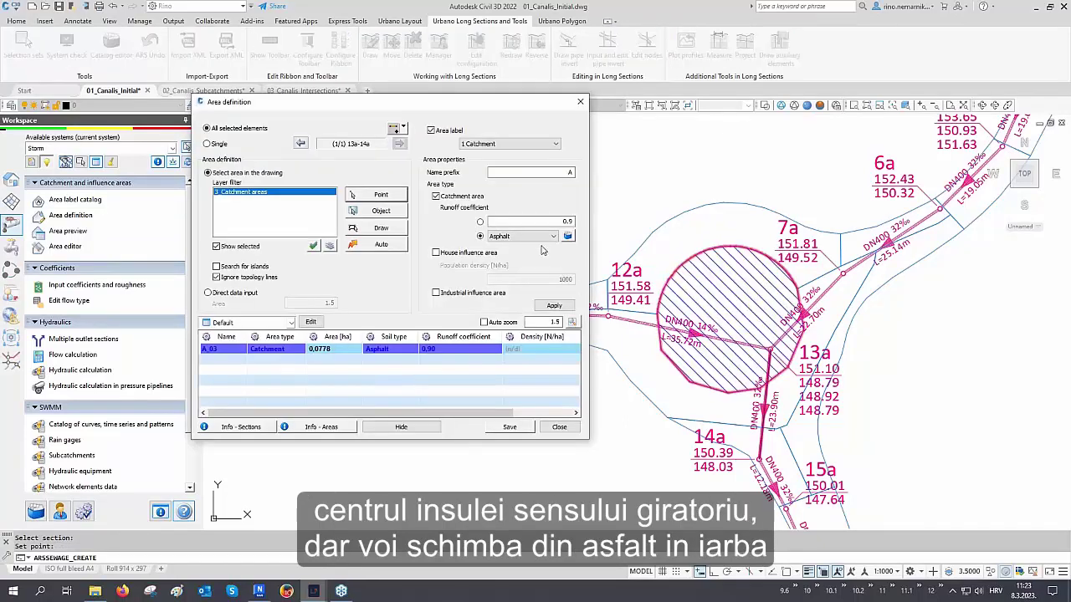
Step: Change the roundabout catchment's soil type to Grass, apply and save it, and finish the area definition
left_click(548, 237)
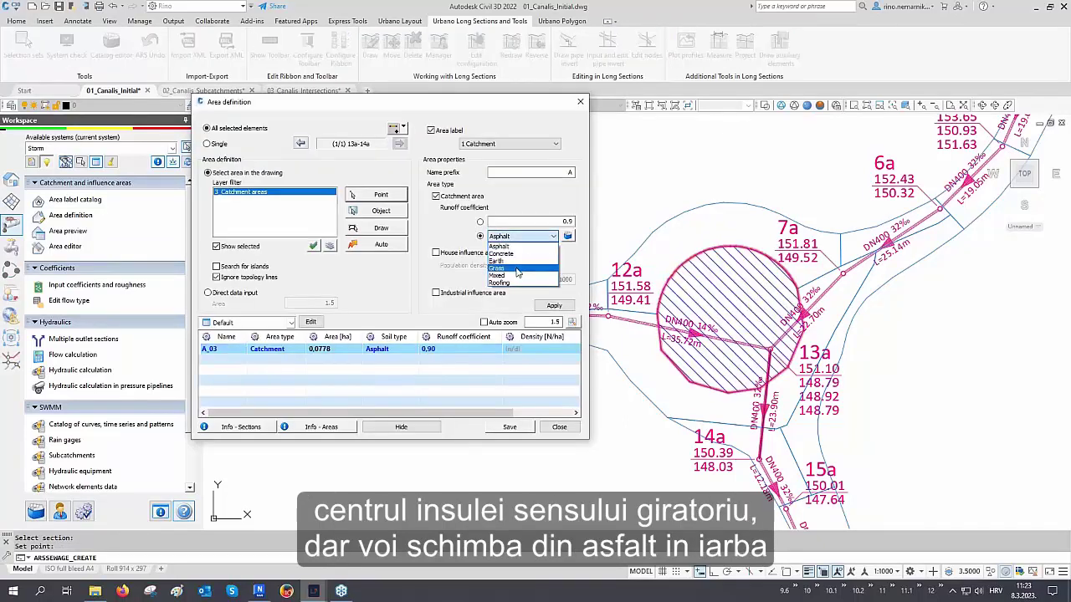
left_click(518, 269)
left_click(554, 306)
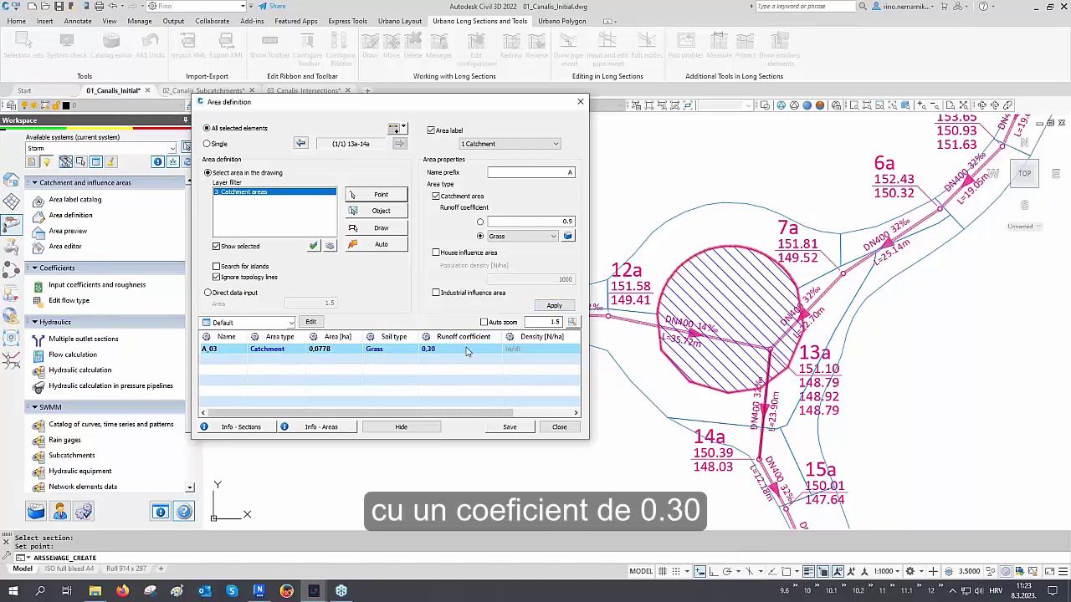
left_click(506, 427)
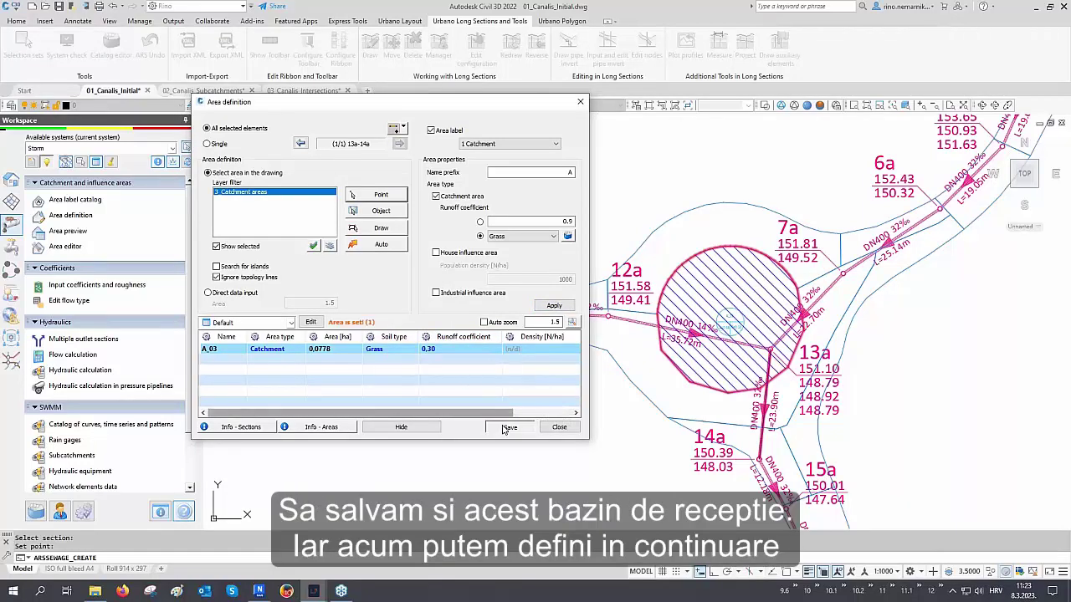
left_click(559, 428)
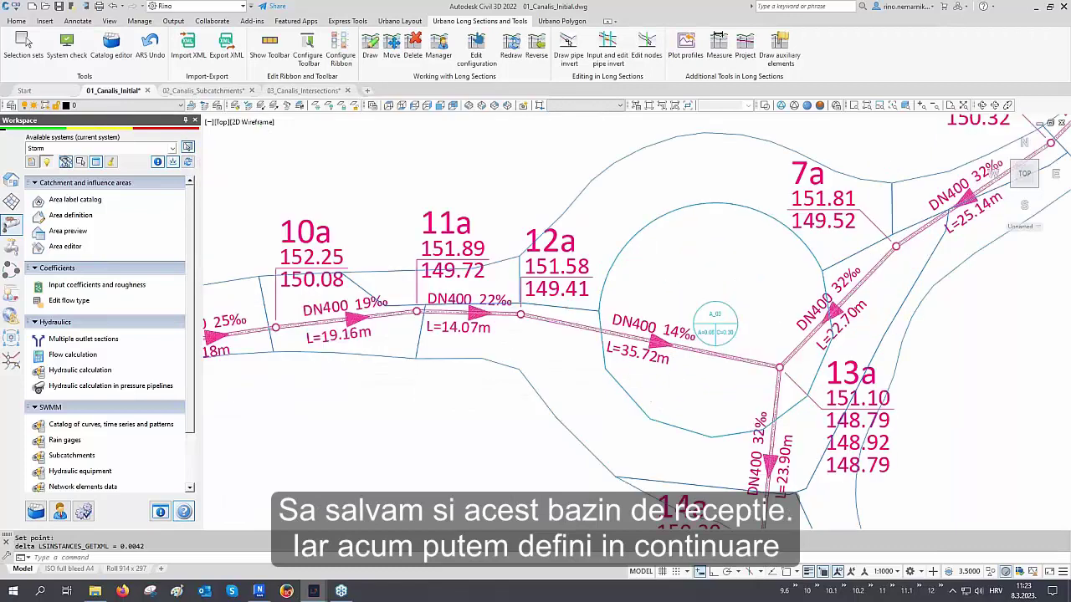
Step: Switch to the 02_Canalis_Subcatchments drawing
scroll(590, 420, "down", 6)
middle_click_drag(614, 312, 608, 337)
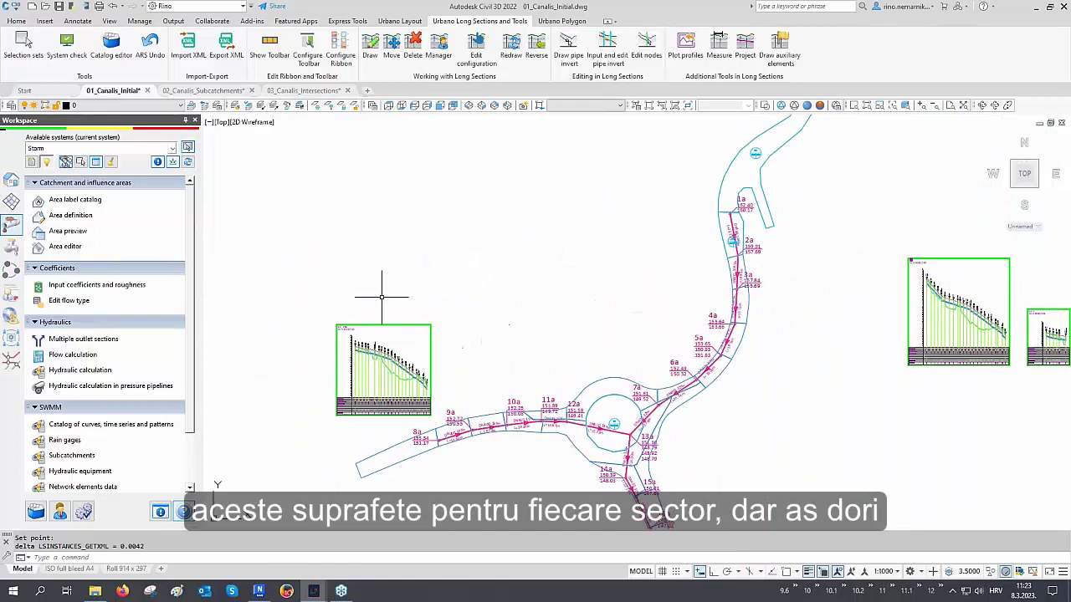
left_click(219, 90)
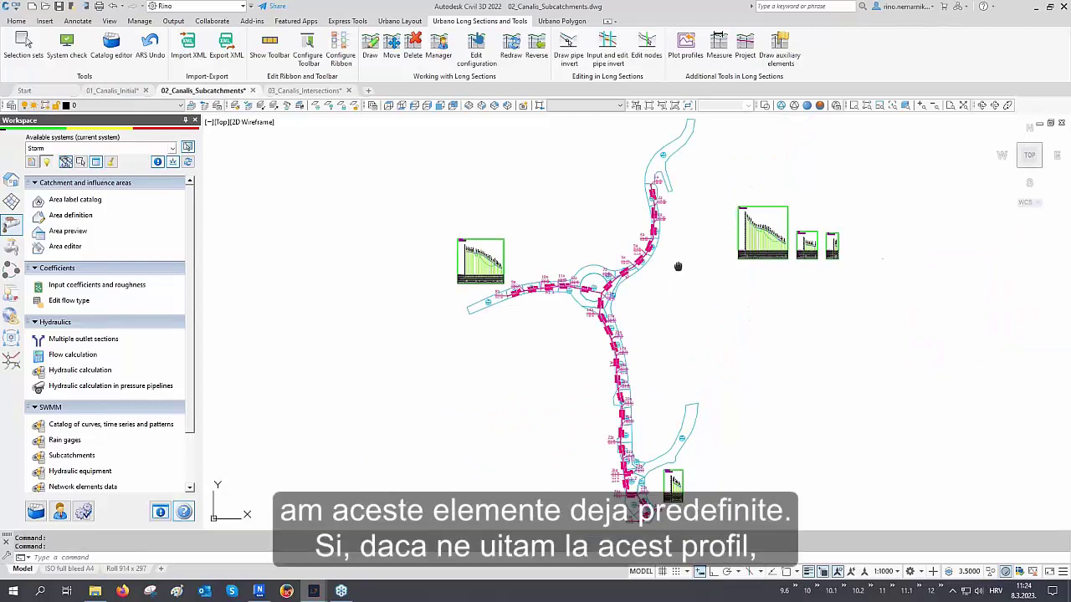
Step: Examine the pipe inverts along the main long profile, from its first manhole to the outlet beyond node 28a
middle_click_drag(685, 262, 572, 317)
scroll(650, 285, "up", 10)
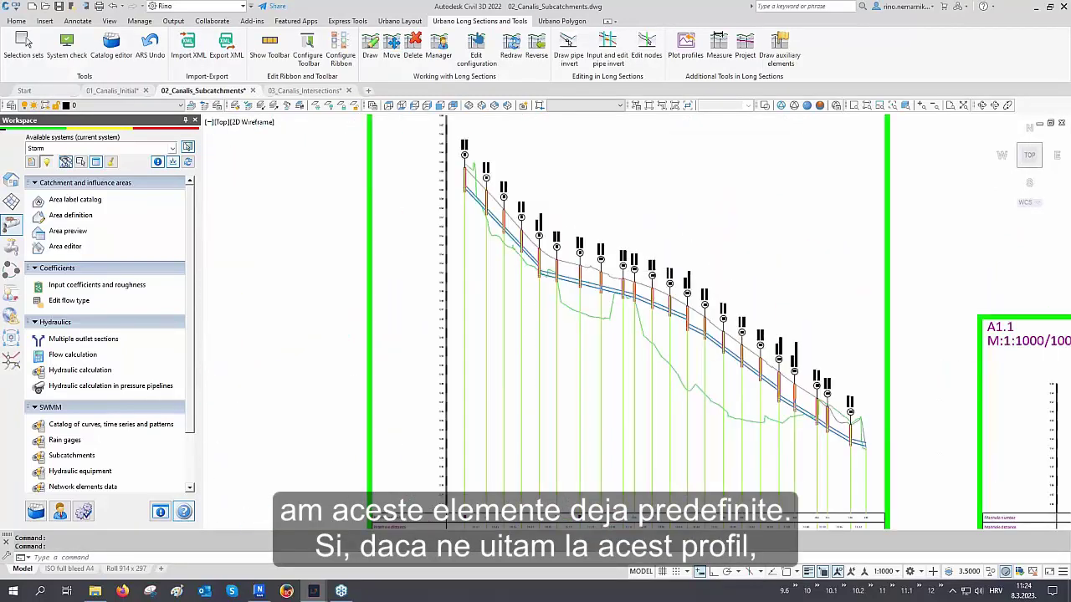
middle_click_drag(650, 285, 647, 309)
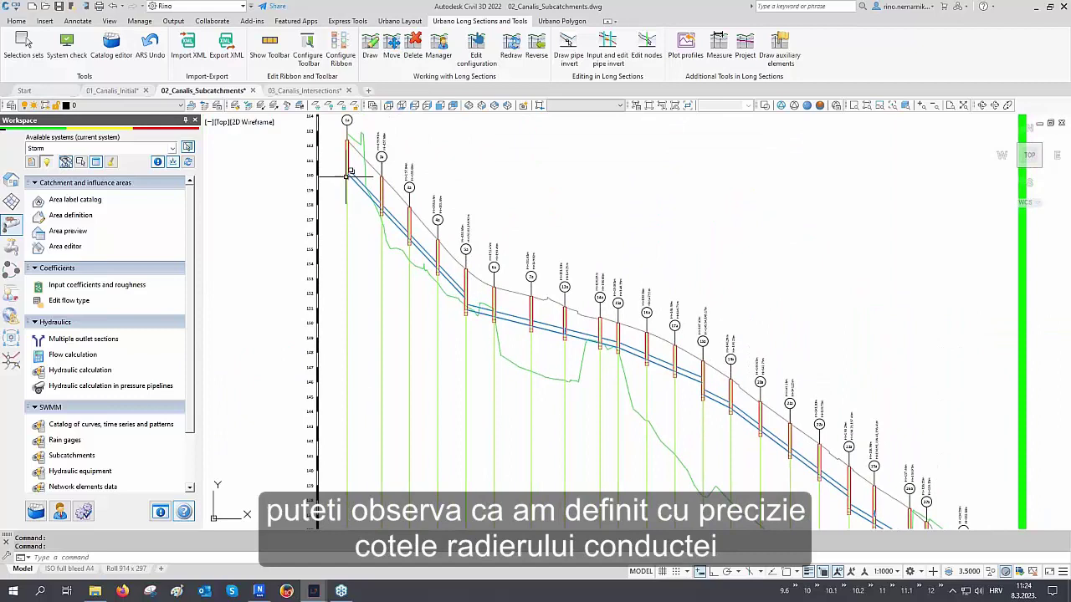
middle_click_drag(584, 327, 506, 272)
mouse_move(636, 321)
middle_mouse_down()
mouse_move(558, 260)
mouse_move(581, 303)
mouse_move(540, 274)
middle_mouse_up()
scroll(755, 406, "up", 3)
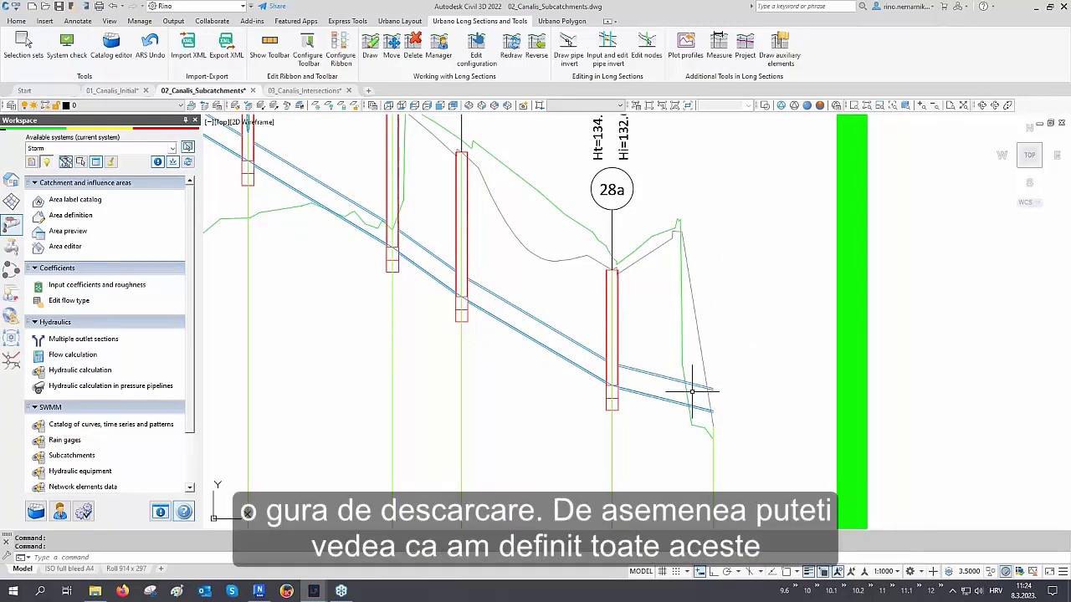
Step: Examine the catchment labels along the storm network in plan, from node 1a down to the roundabout
scroll(694, 385, "down", 5)
scroll(695, 393, "down", 4)
mouse_move(416, 311)
middle_mouse_down()
mouse_move(543, 394)
mouse_move(551, 265)
middle_mouse_up()
scroll(501, 248, "up", 2)
scroll(501, 248, "up", 3)
scroll(501, 248, "down", 3)
middle_click_drag(551, 358, 595, 273)
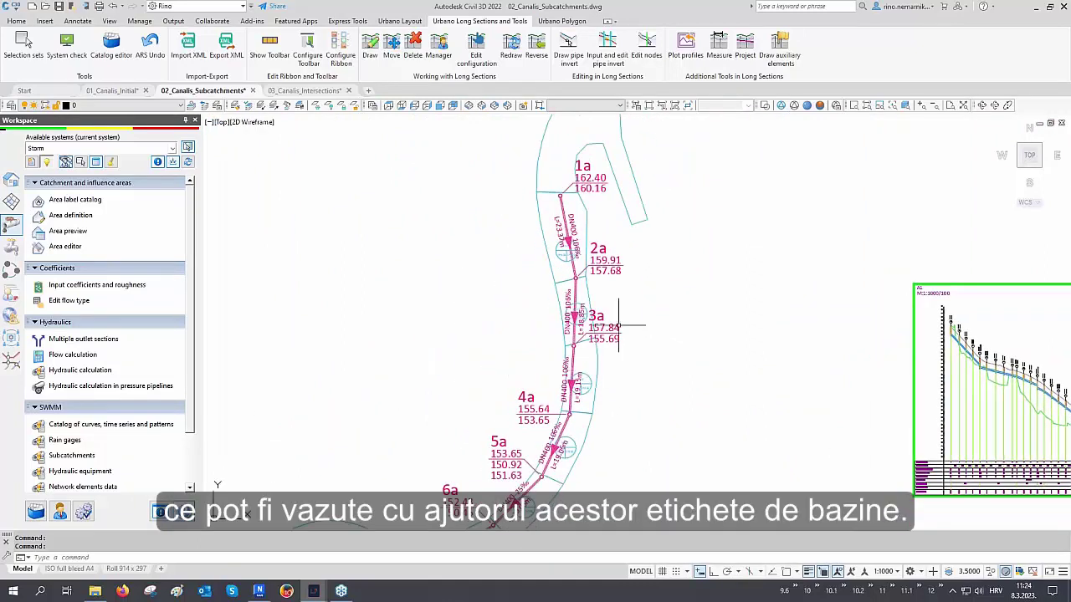
middle_click_drag(618, 325, 638, 270)
middle_click_drag(624, 363, 649, 332)
middle_click_drag(552, 441, 586, 394)
scroll(585, 394, "up", 4)
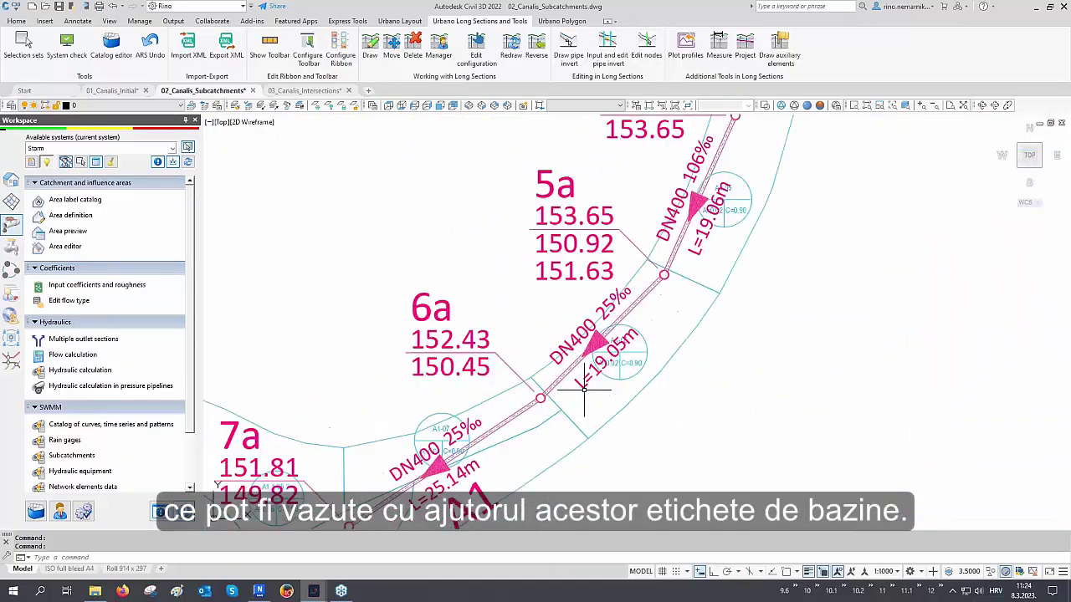
scroll(664, 331, "down", 6)
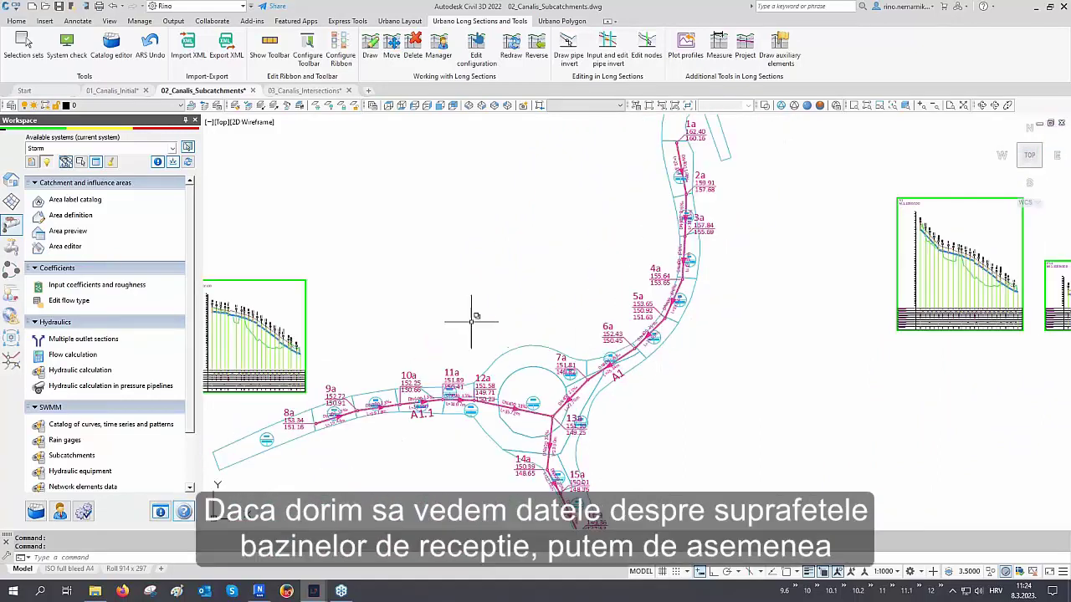
mouse_move(471, 321)
middle_mouse_down()
mouse_move(569, 264)
mouse_move(554, 332)
middle_mouse_up()
scroll(560, 293, "down", 2)
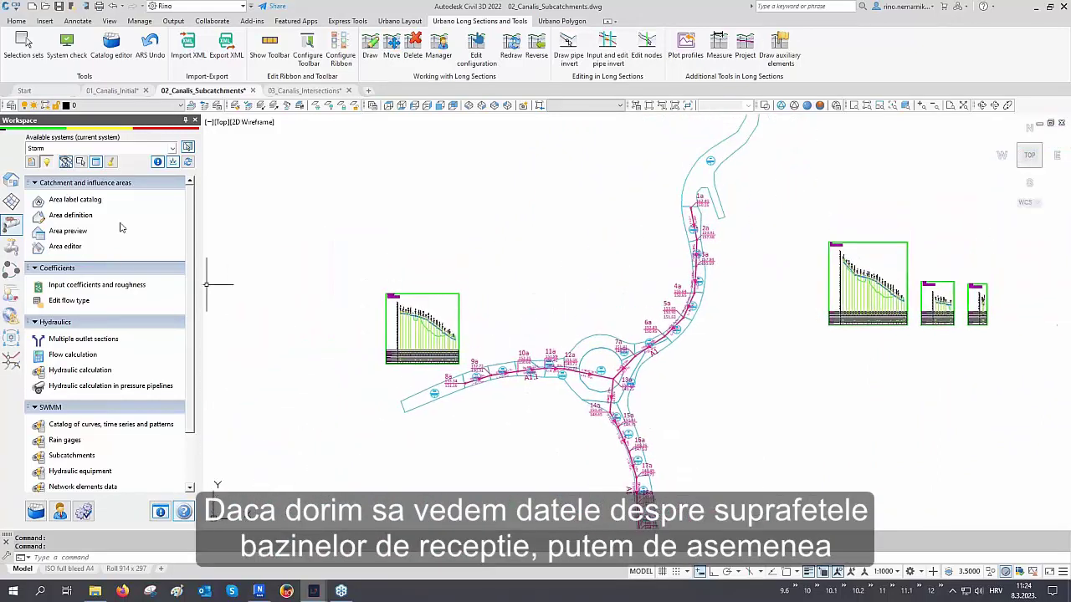
Step: Review the soil types and runoff coefficients of catchments A1-01 to A1-08.2 in the Catchment areas data table, and close the preview
left_click(96, 162)
left_click(286, 386)
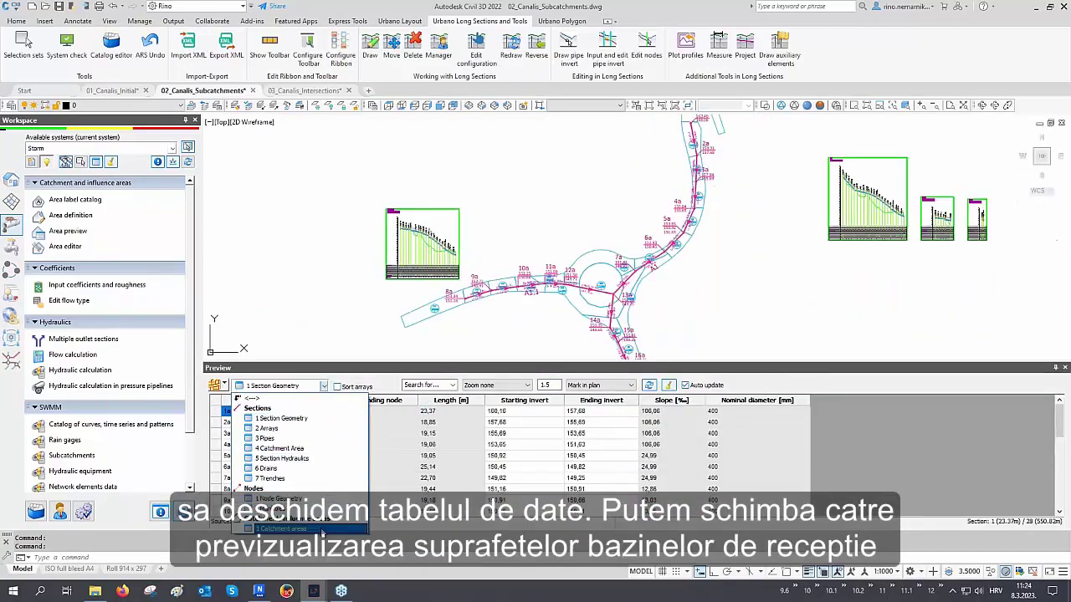
left_click(281, 529)
left_click_drag(216, 411, 217, 511)
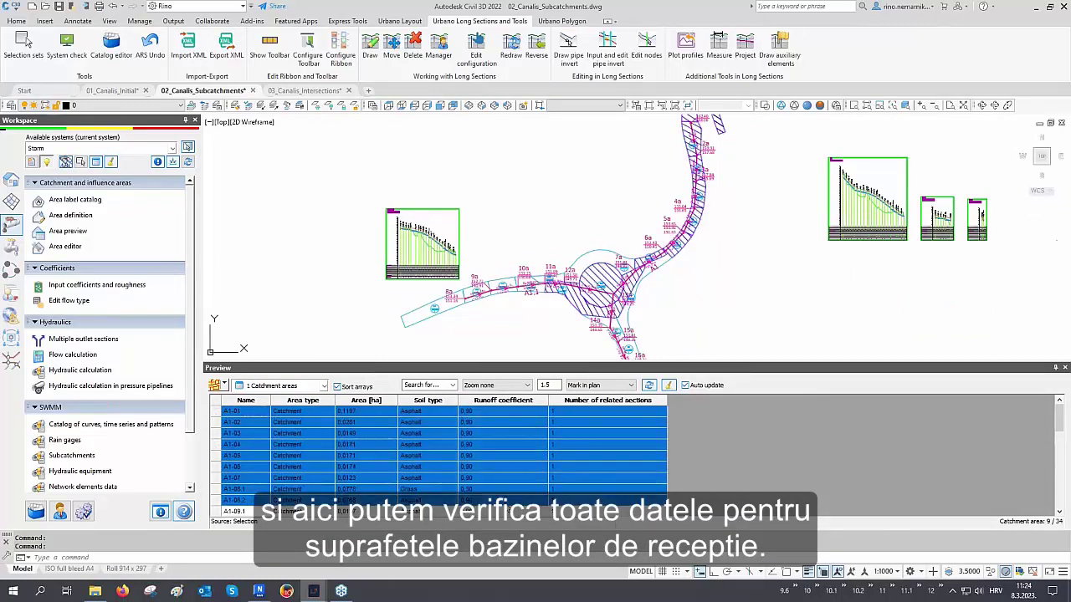
left_click(1064, 368)
middle_click_drag(770, 376, 779, 401)
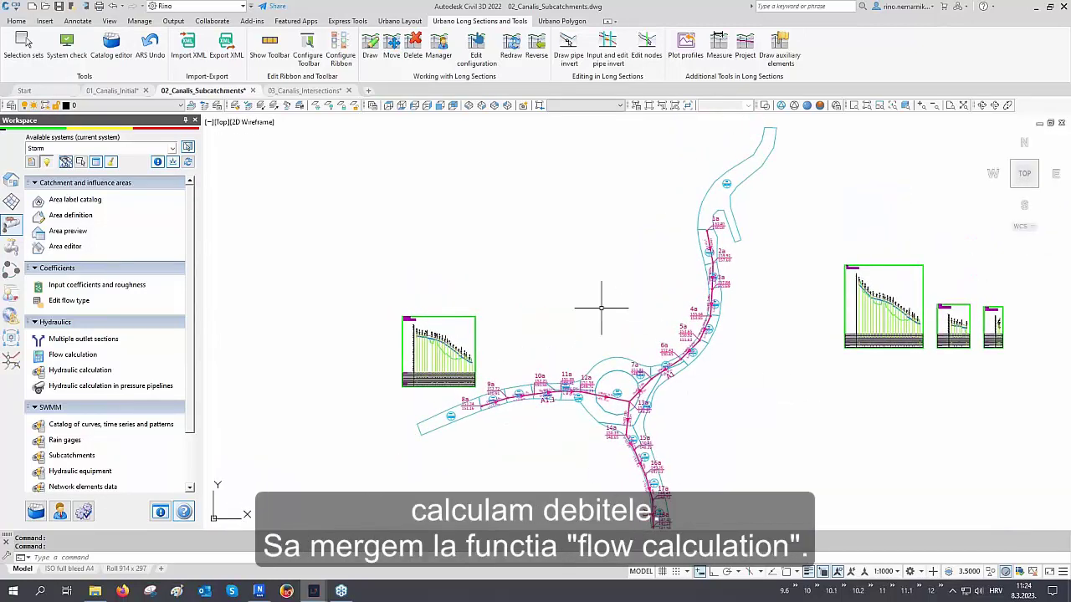
Step: In Flow calculation, disable the House waste water flow, Industrial waste water flow, Additional rain flow inside waste water channels and Foreign waters methods
left_click(74, 355)
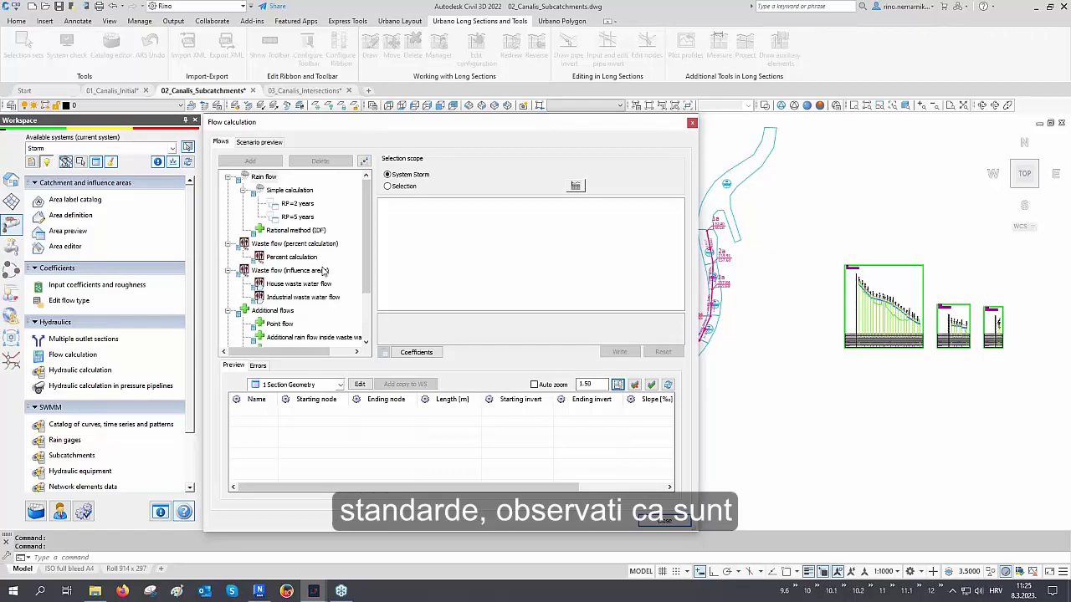
scroll(306, 190, "down", 3)
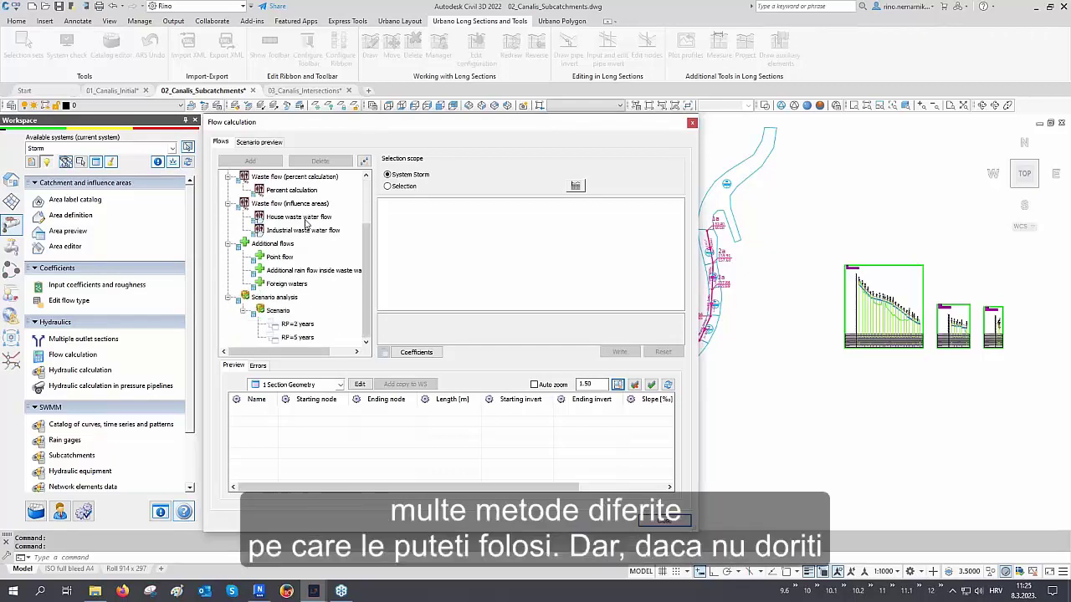
scroll(305, 285, "up", 3)
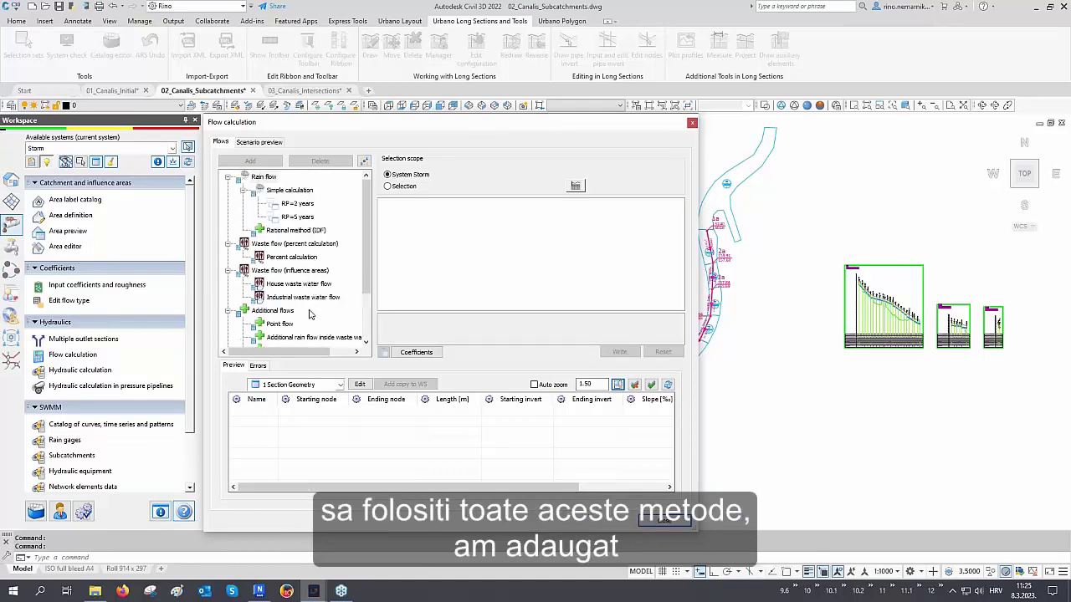
left_click(364, 160)
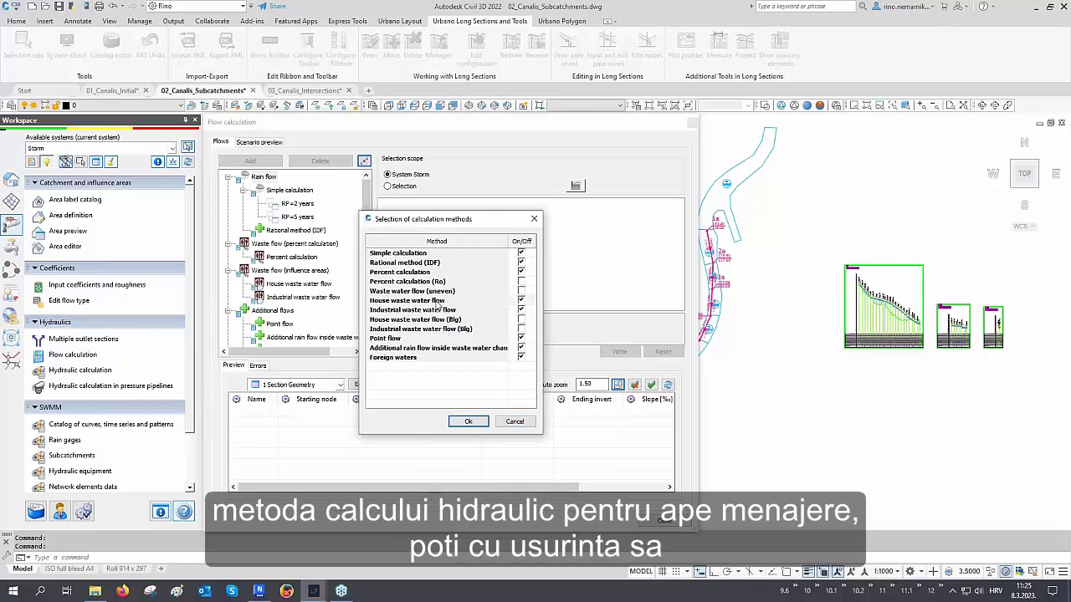
left_click(520, 302)
left_click(521, 309)
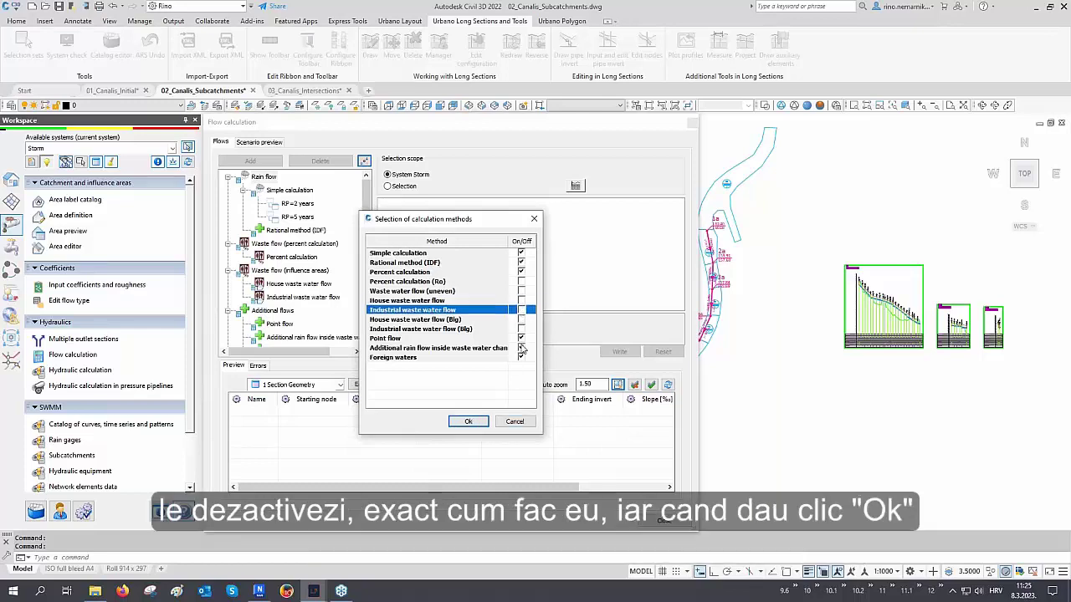
left_click(520, 347)
left_click(520, 357)
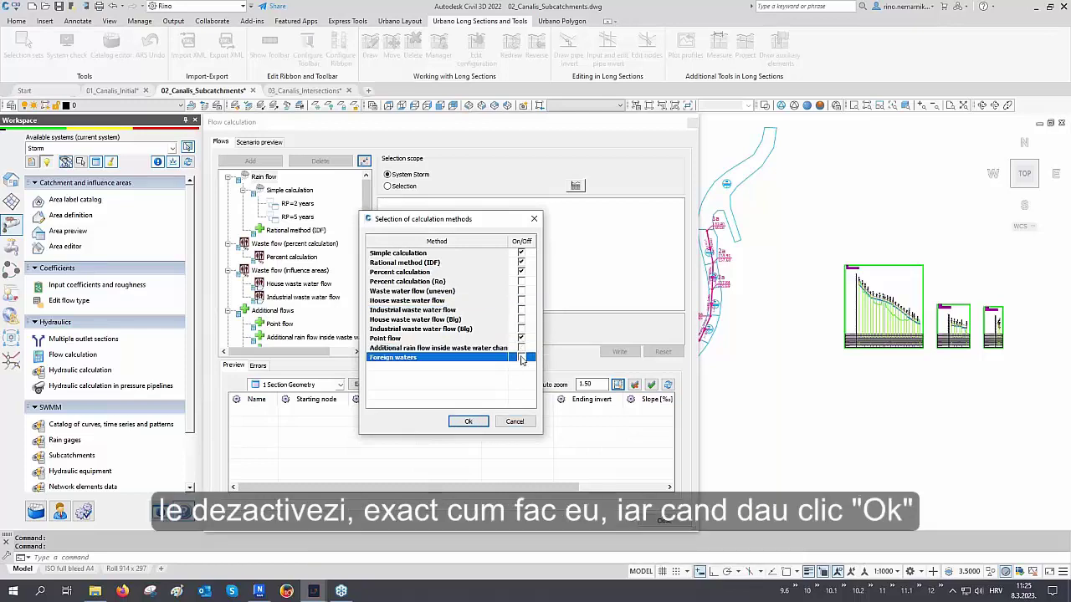
left_click(469, 421)
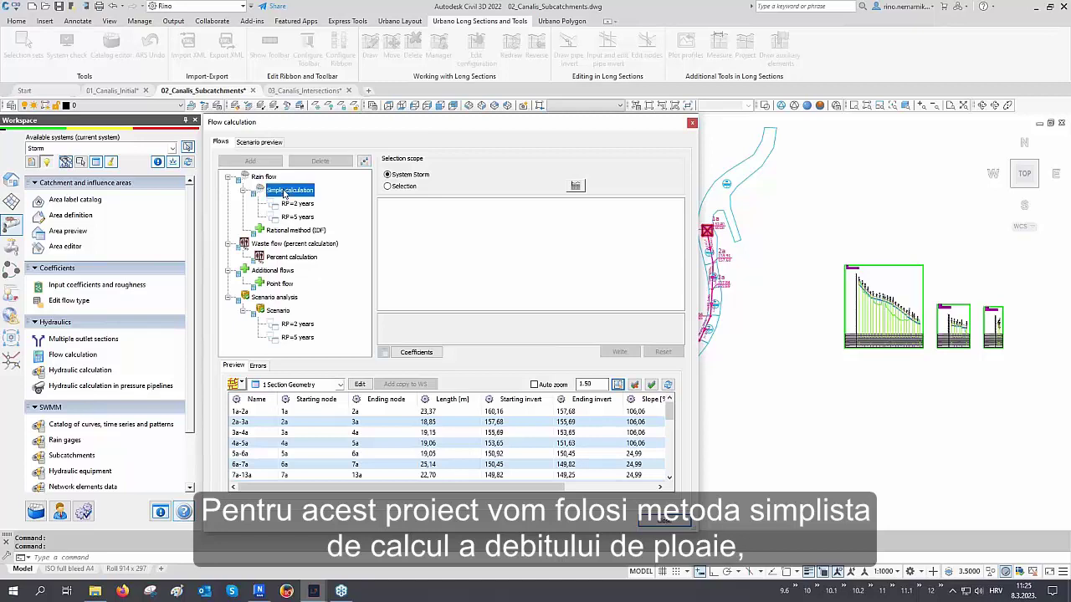
Step: Check the rainfall intensities of the RP=2 years and RP=5 years flows under the simple rain flow calculation
left_click(285, 191)
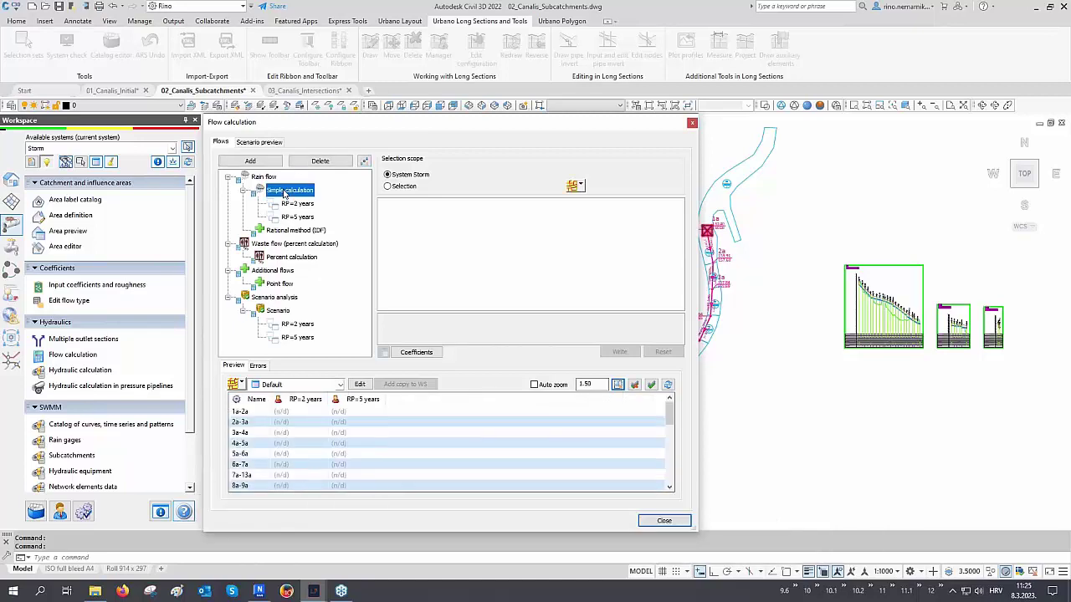
left_click(297, 203)
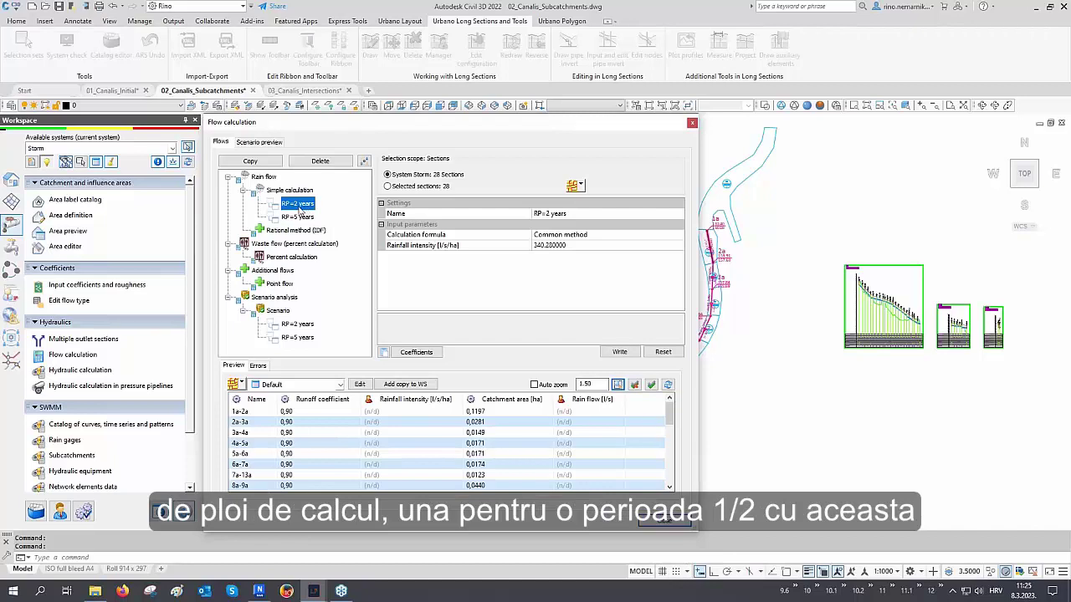
left_click(574, 247)
left_click(533, 246)
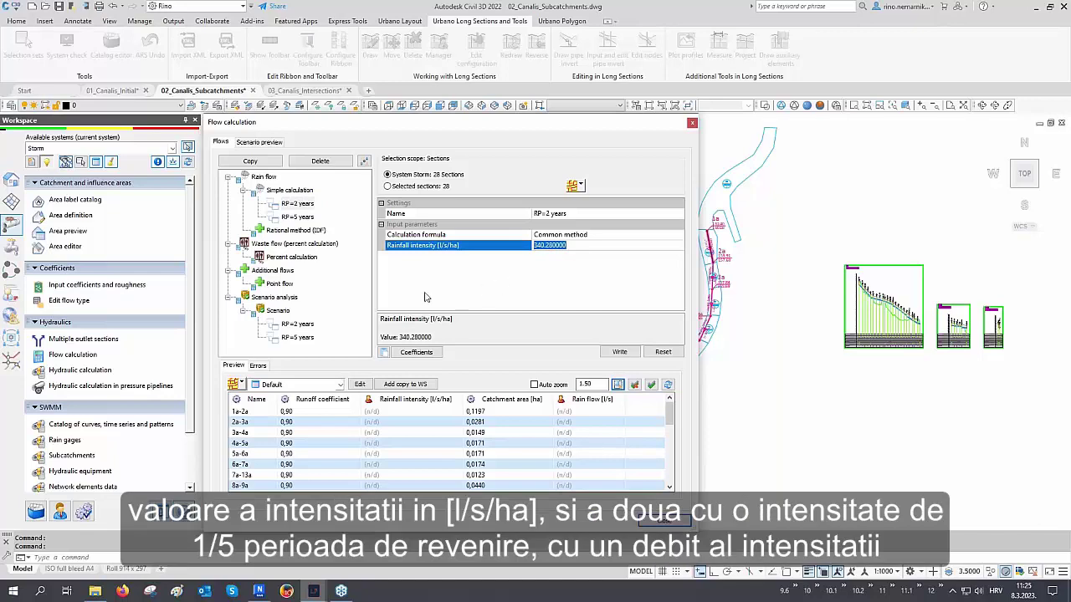
left_click(297, 218)
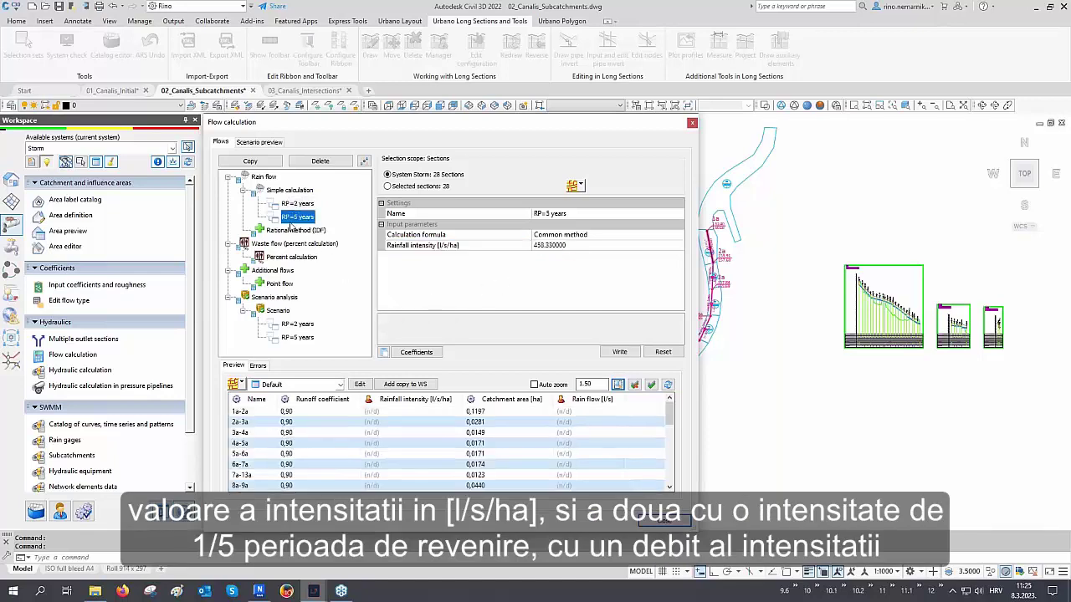
left_click(583, 248)
left_click(544, 246)
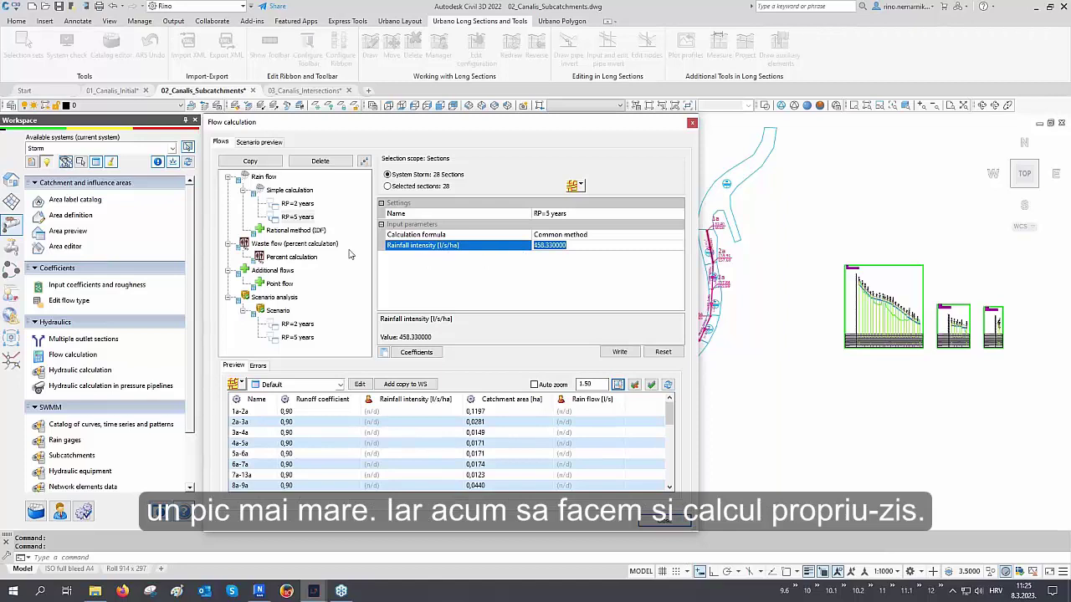
Step: Write the simple rain flow for RP=2 years to all storm sections and sort them by descending rain flow
left_click(310, 206)
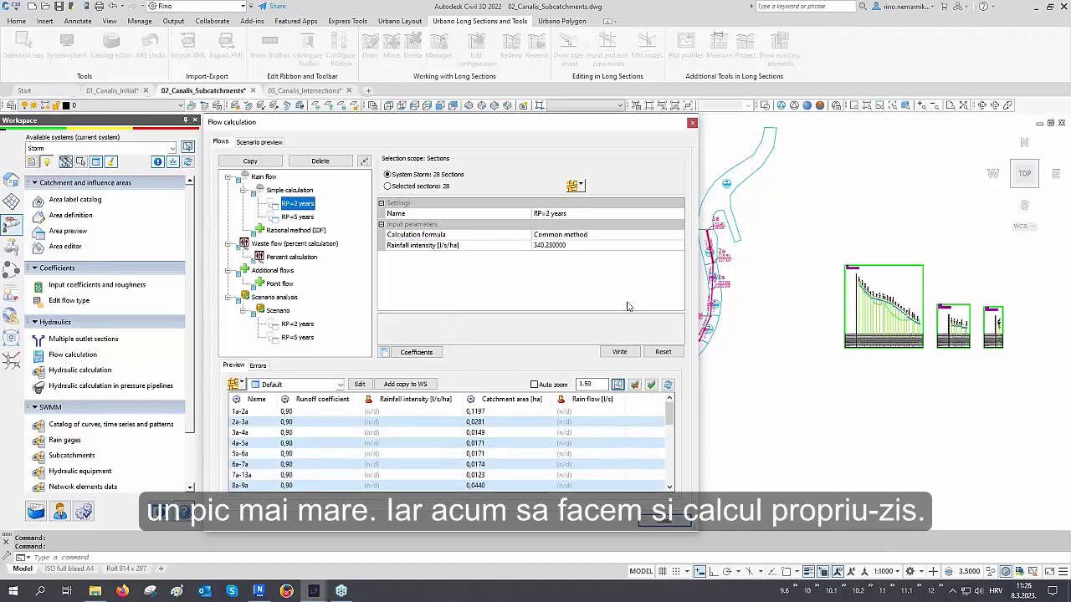
left_click(620, 352)
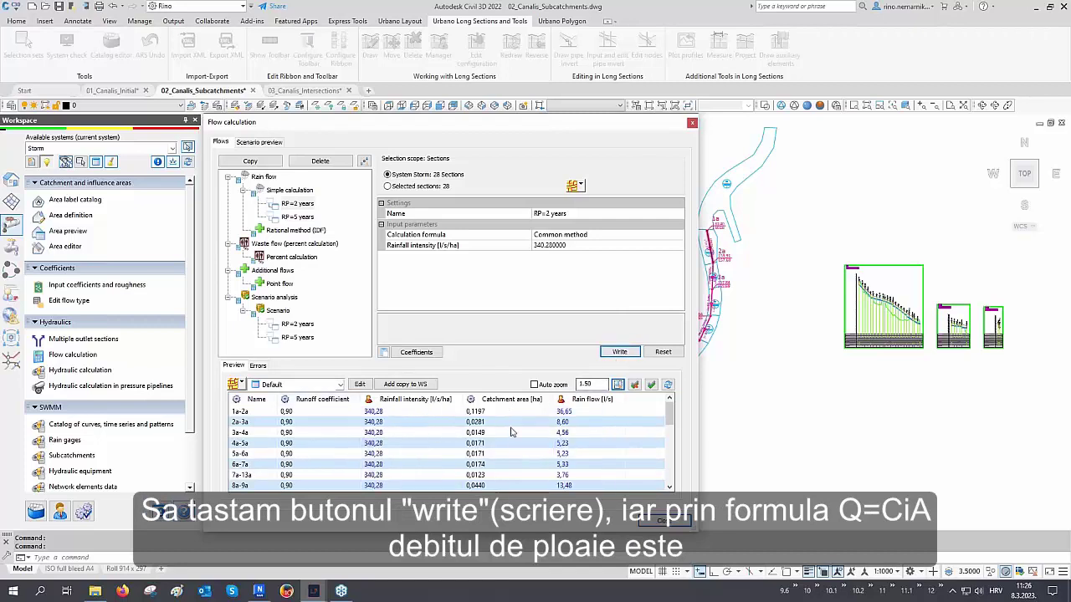
left_click(592, 400)
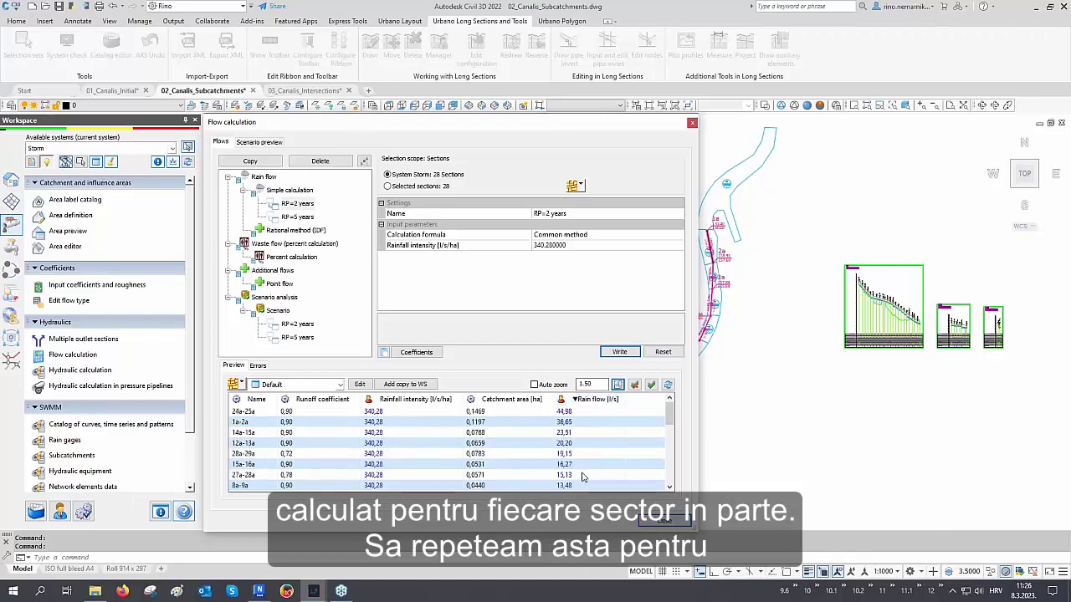
Step: Write the simple rain flow for RP=5 years to all storm sections and sort them by descending rain flow
left_click(295, 217)
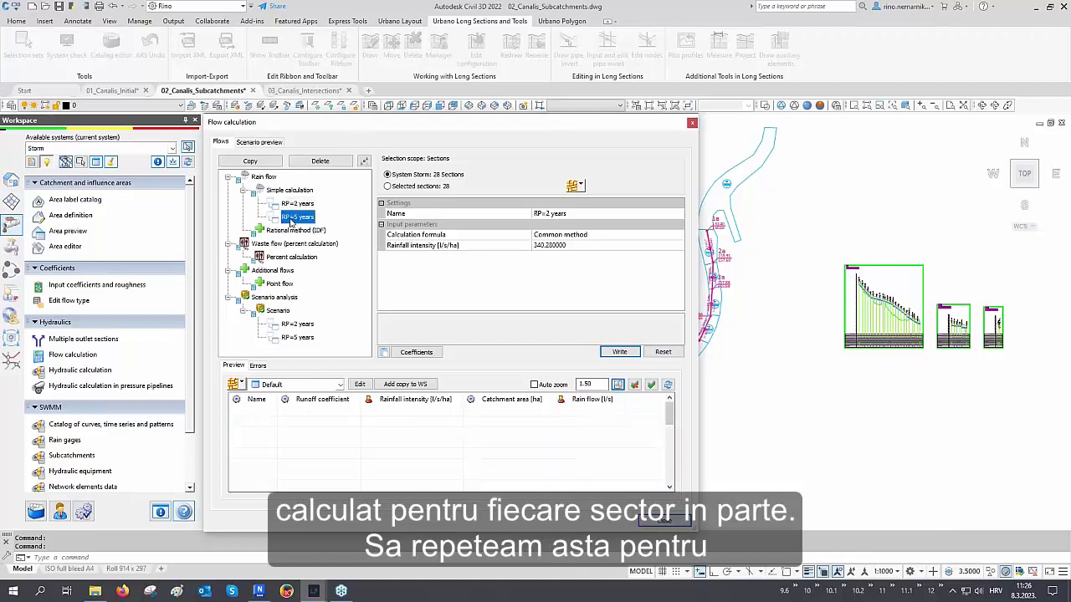
left_click(619, 352)
left_click(592, 400)
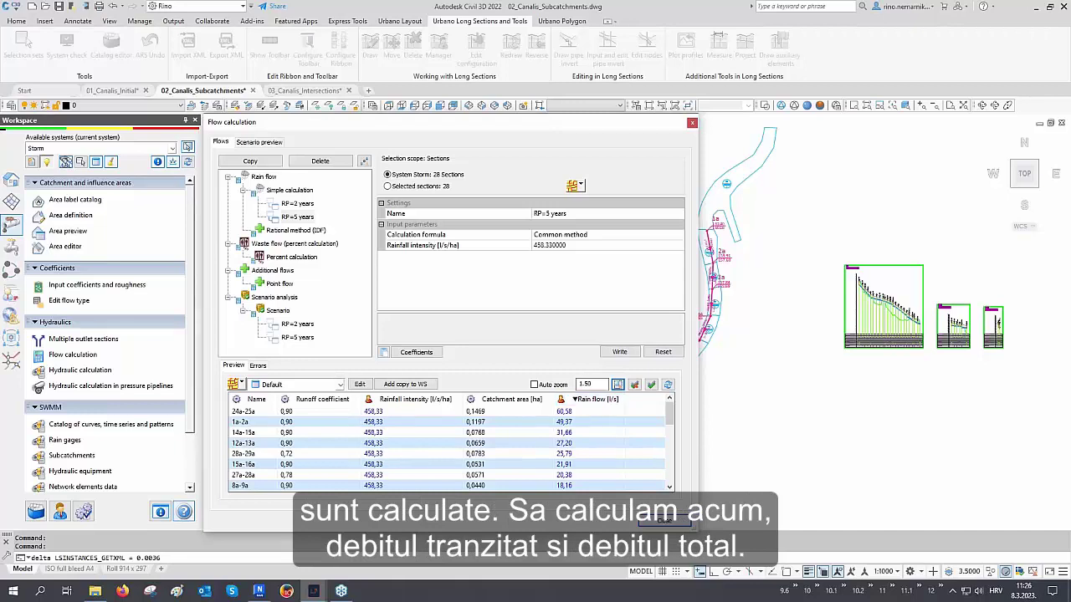
Step: Compare the own flows of both scenarios, and write the RP=2 years scenario's transit and total flows, sorted by descending total flow
left_click(288, 325)
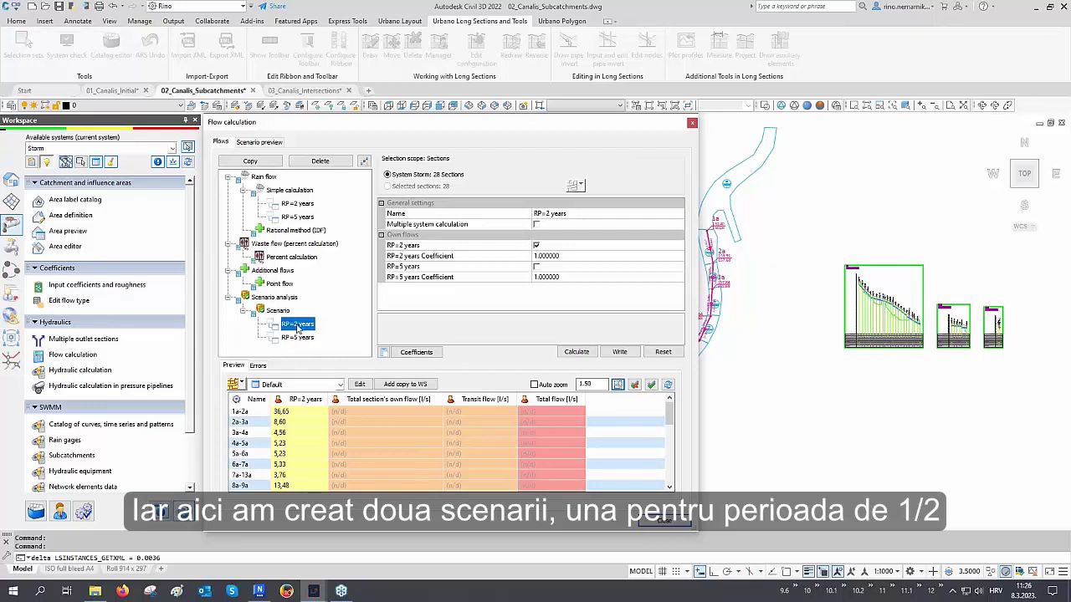
left_click(297, 338)
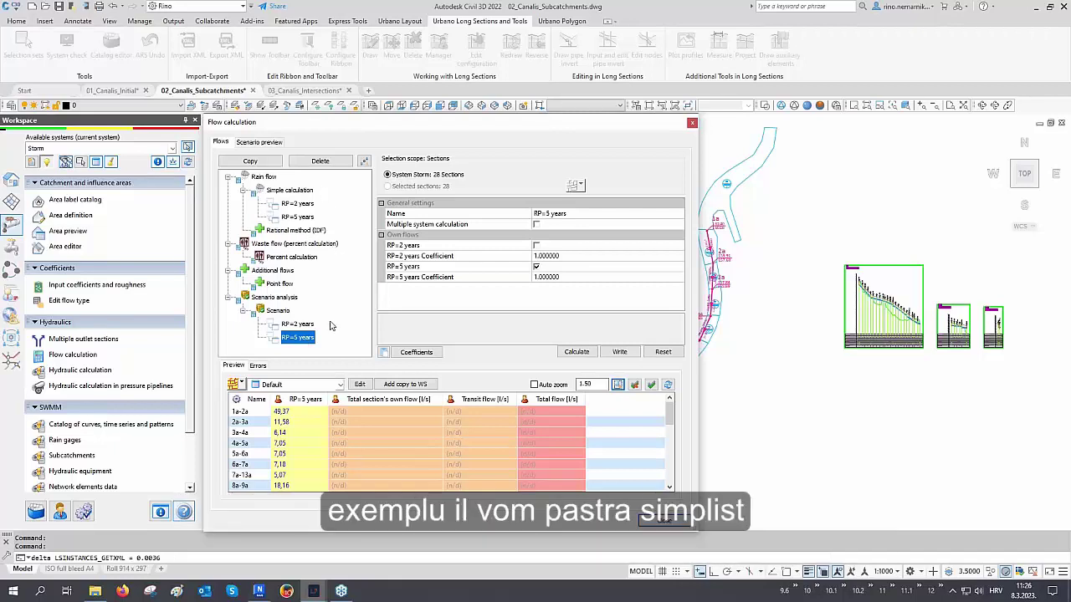
left_click(303, 324)
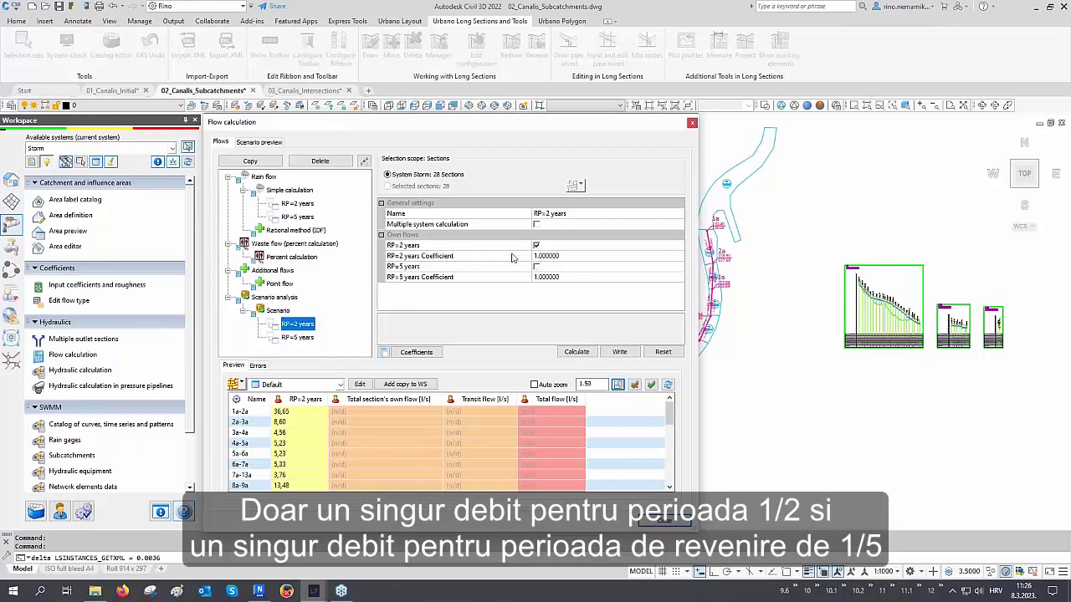
left_click(300, 338)
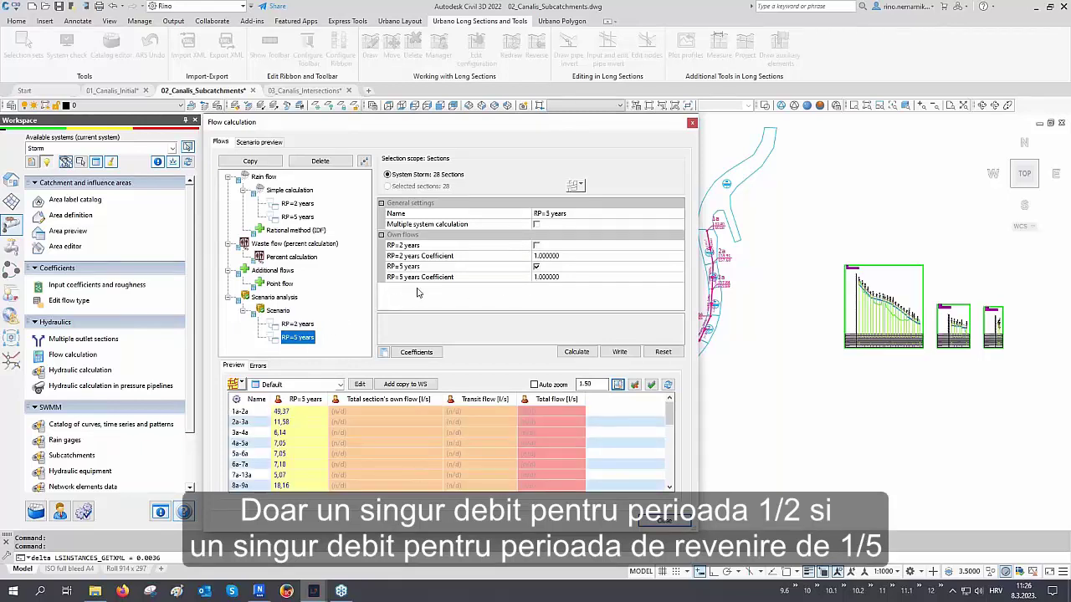
left_click(311, 324)
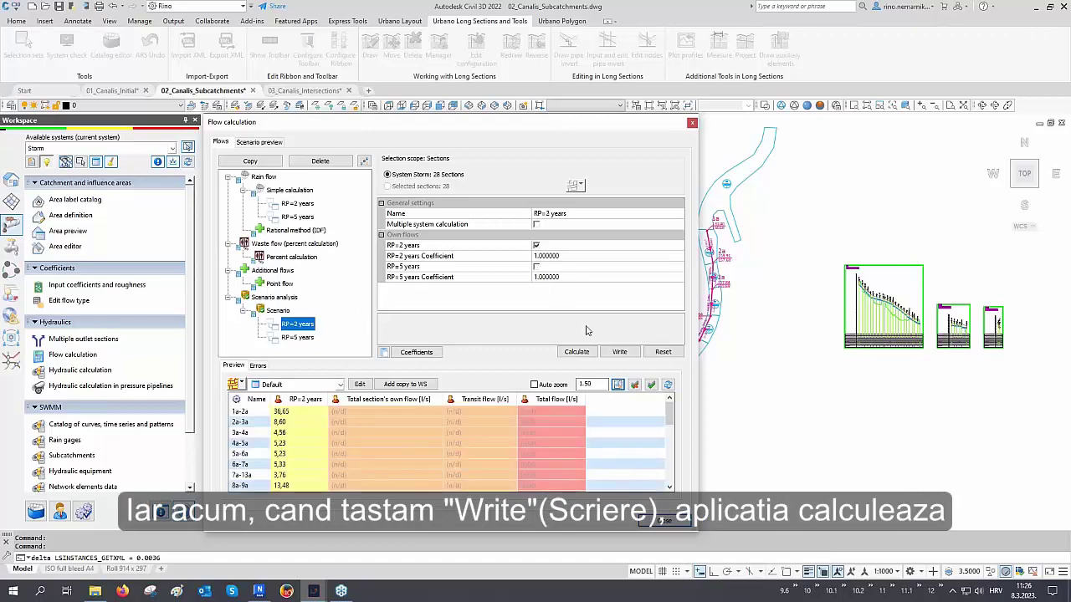
left_click(620, 351)
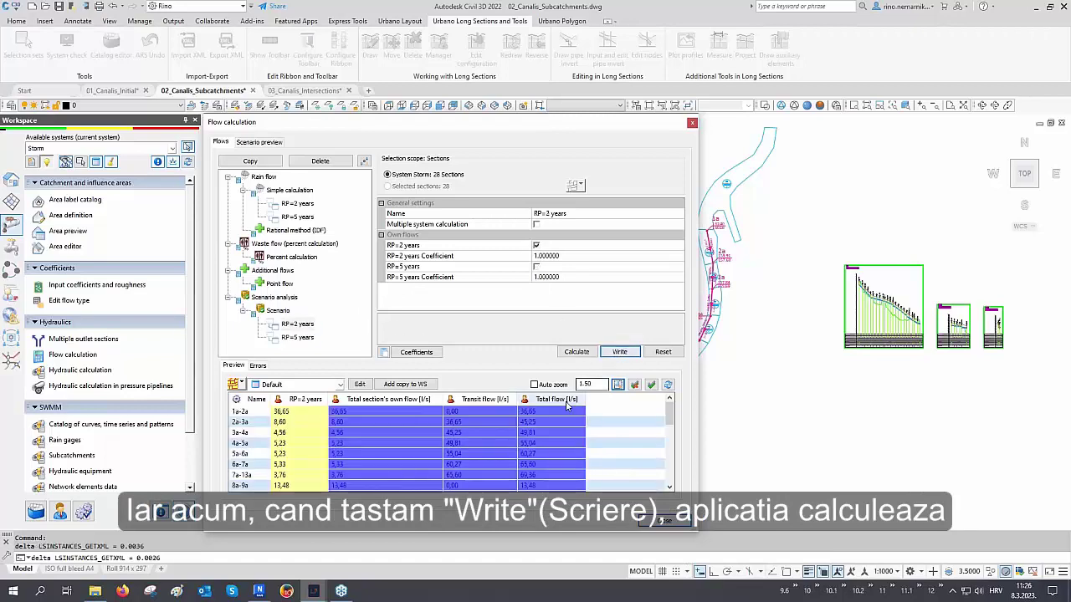
left_click(498, 400)
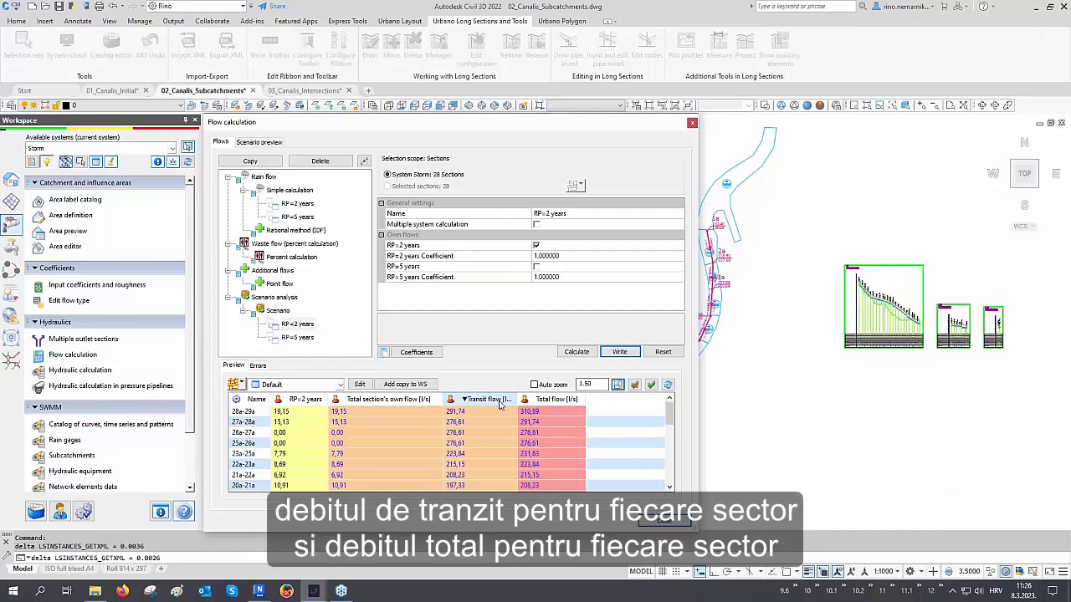
left_click(548, 400)
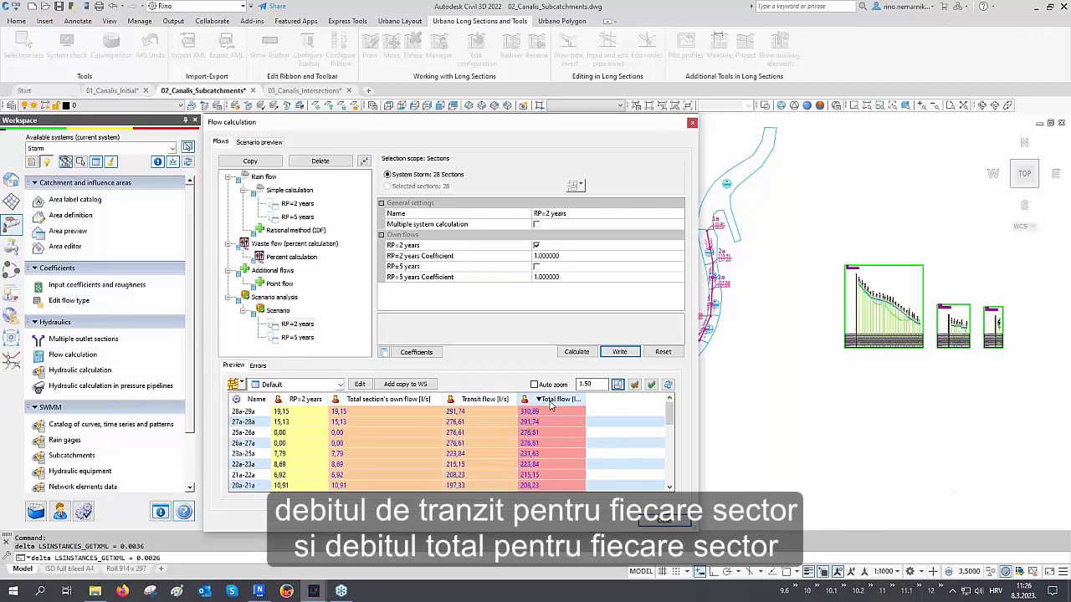
Step: Write the RP=5 years scenario's transit and total flows and sort the sections by descending total flow
left_click(299, 338)
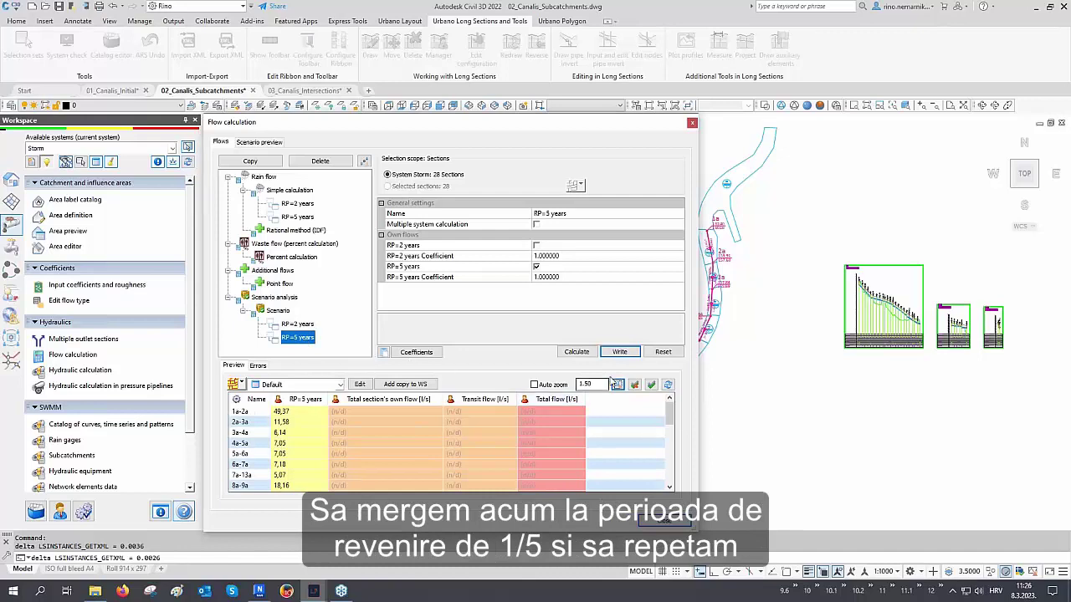
left_click(620, 352)
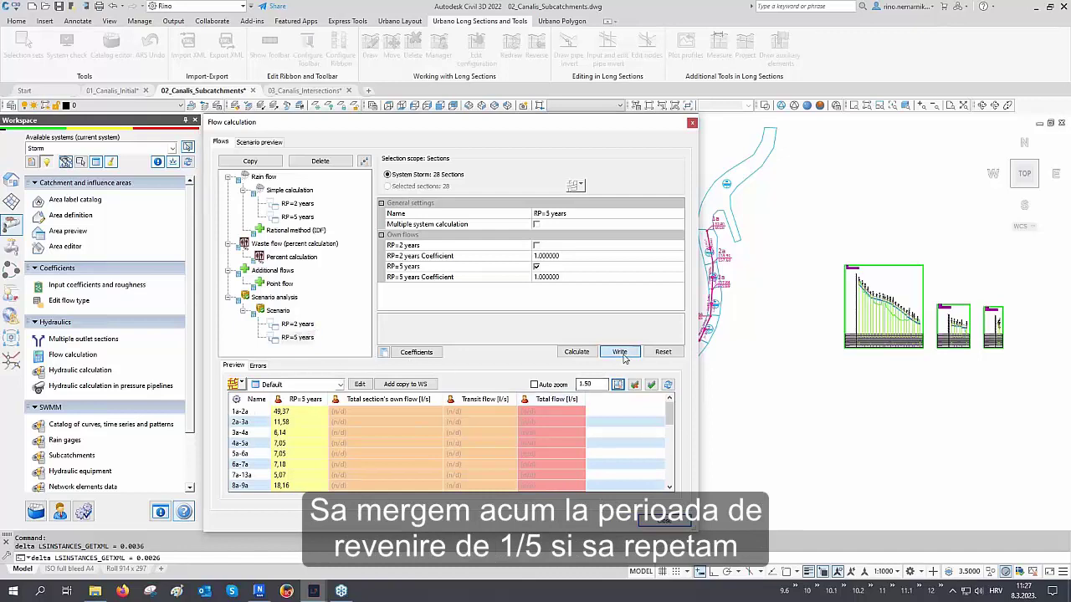
left_click(573, 401)
left_click(573, 400)
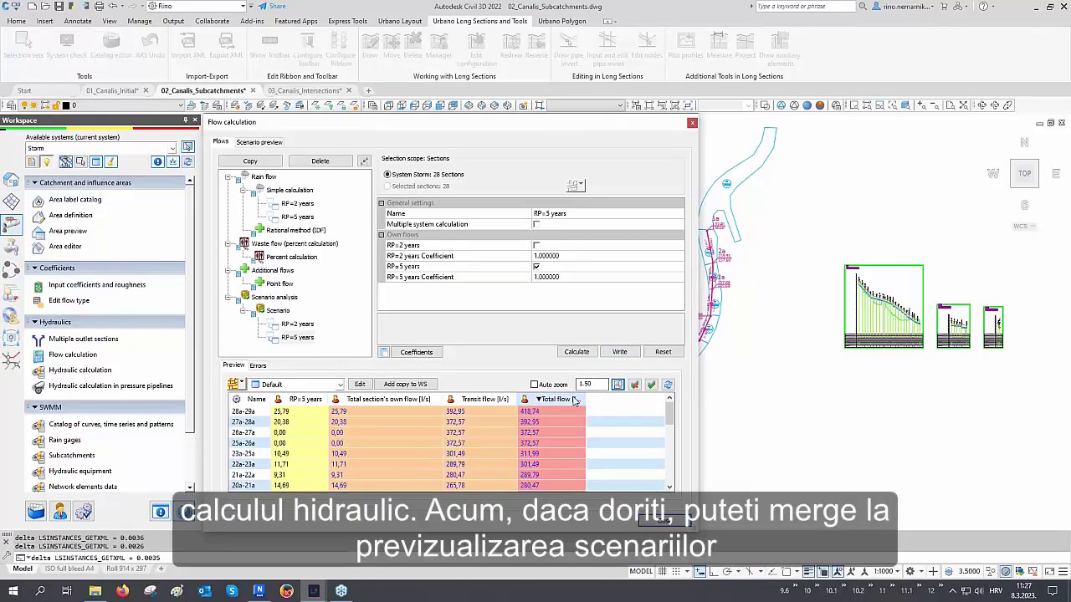
Step: Open the hydraulic calculation options for the scenario preview and choose Pipe sizing as the hydraulic calculation type
left_click(259, 142)
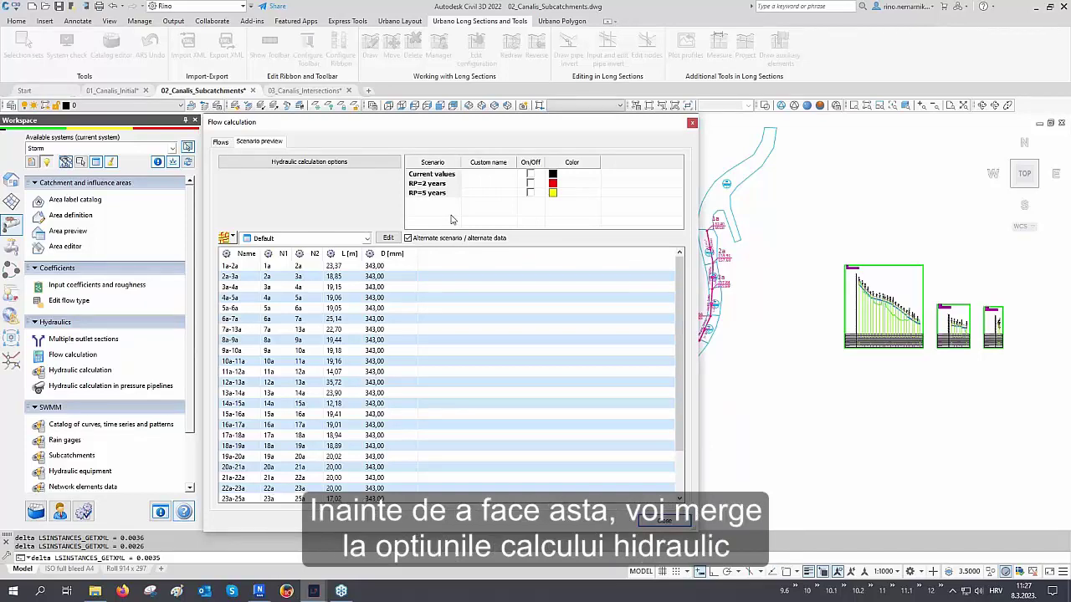
left_click(362, 169)
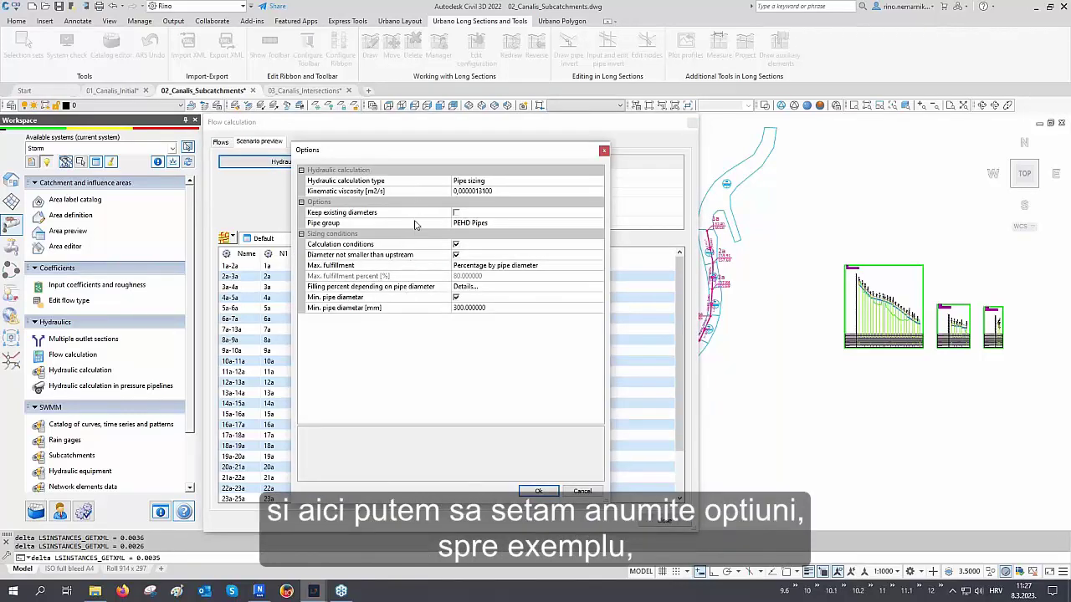
left_click(501, 182)
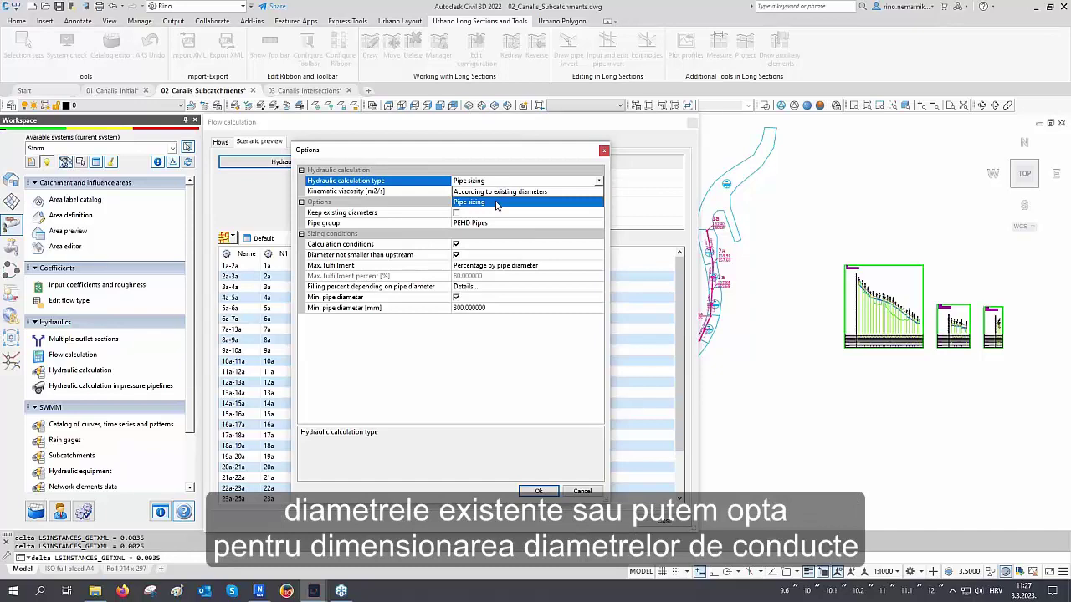
left_click(496, 203)
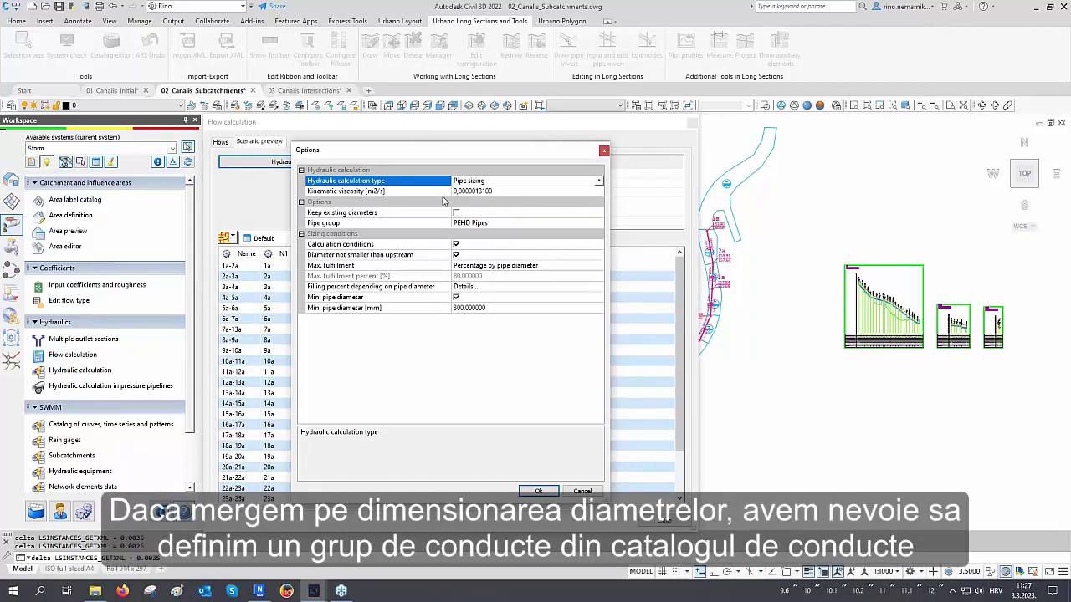
Step: Accept the sizing options with PEHD Pipes, percentage by pipe diameter and 300 mm minimum diameter, and turn on the RP=2 years and RP=5 years scenarios
left_click(416, 223)
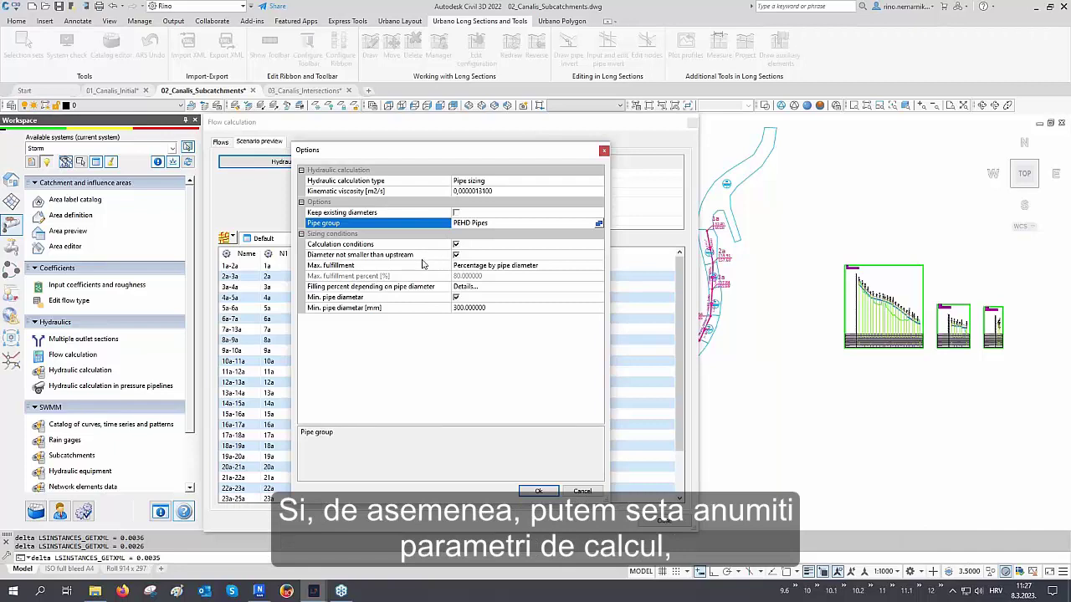
left_click(388, 266)
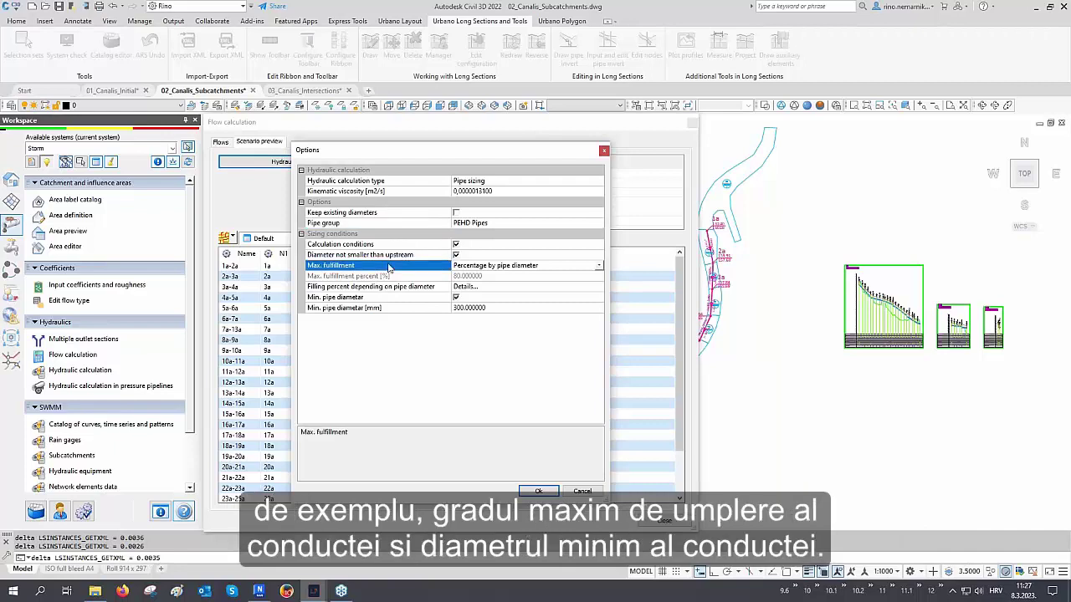
left_click(381, 309)
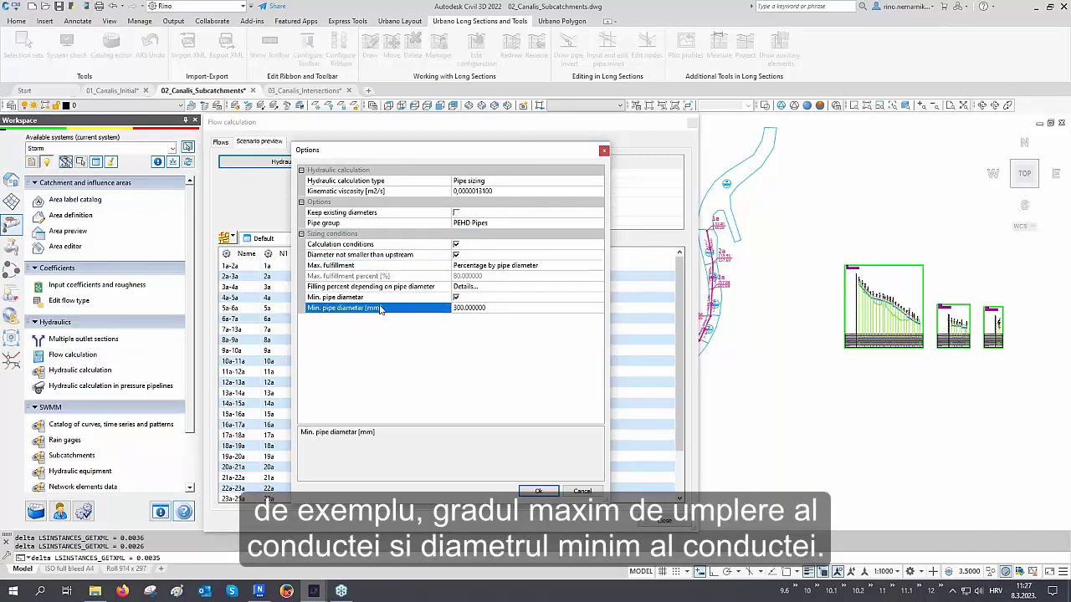
left_click(537, 491)
left_click(530, 183)
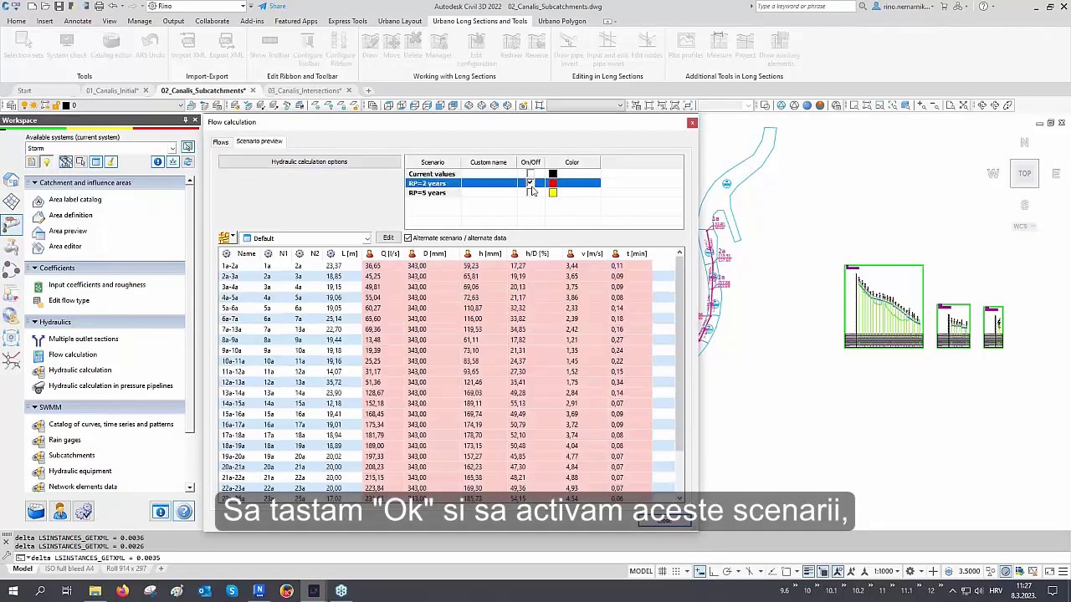
left_click(529, 192)
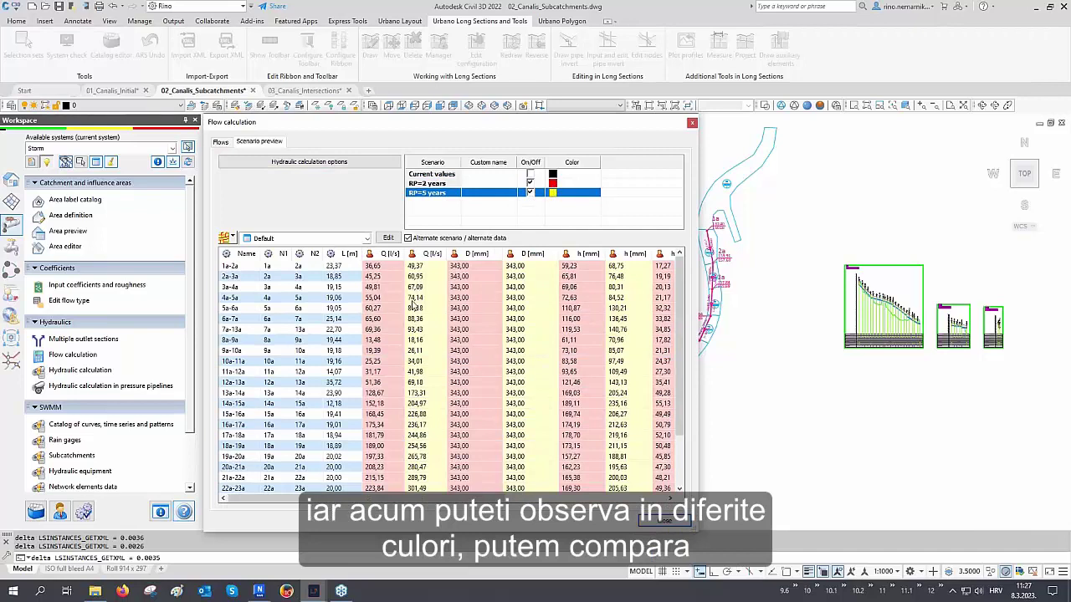
Step: Compare the two scenarios' flows, inner diameters, filling and velocities across all sections, especially 25a-26a to 28a-29a, and close the flow calculation
mouse_move(411, 309)
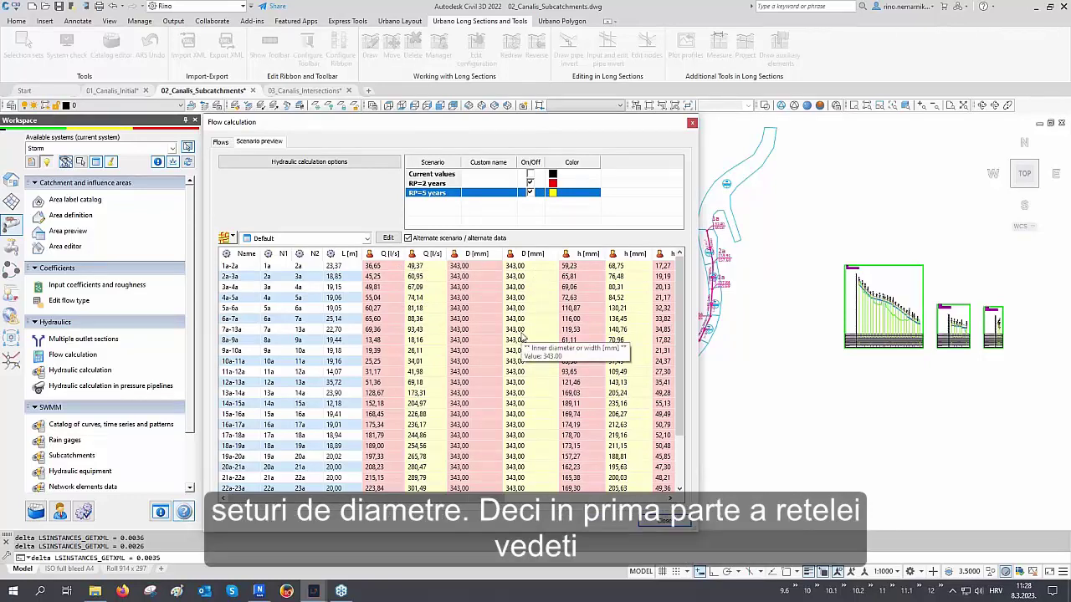
left_click(532, 267)
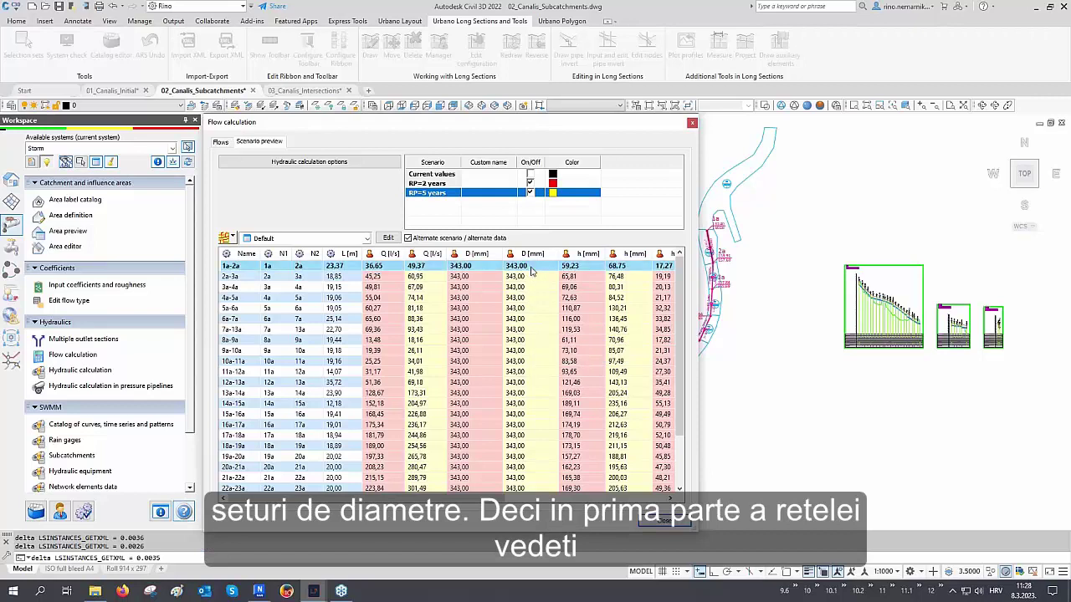
scroll(527, 327, "down", 2)
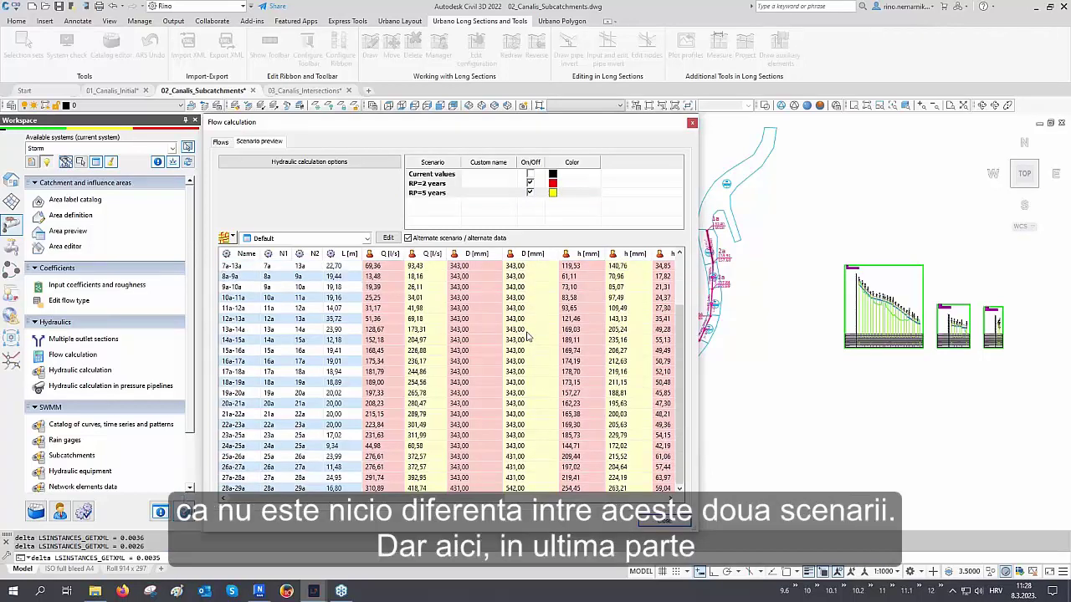
left_click(520, 449, "shift")
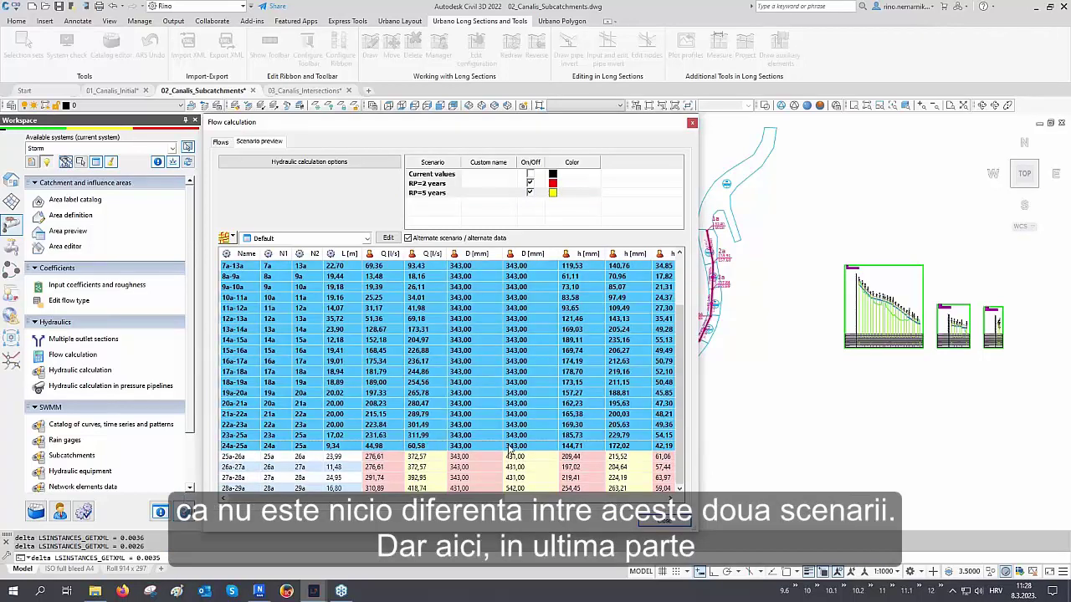
left_click(515, 458)
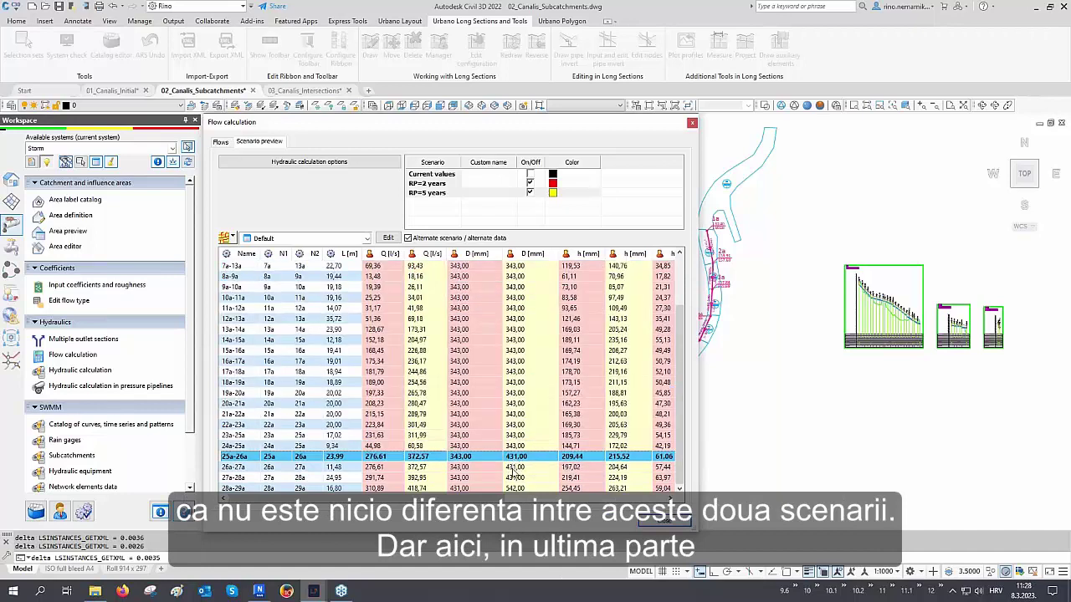
left_click(518, 490, "shift")
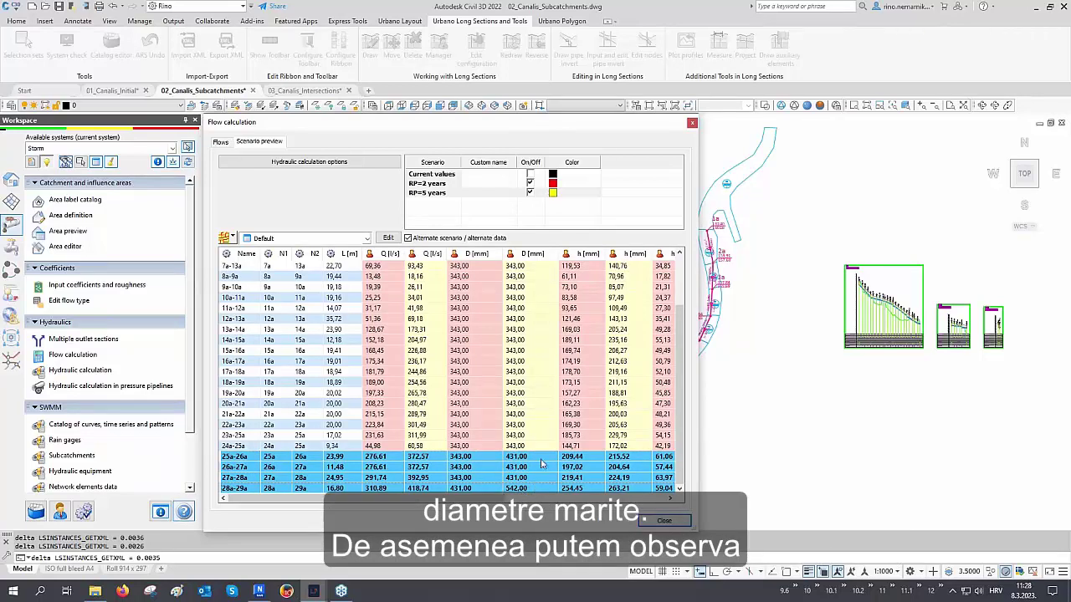
left_click(513, 500)
left_click_drag(513, 499, 614, 499)
scroll(659, 518, "right", 2)
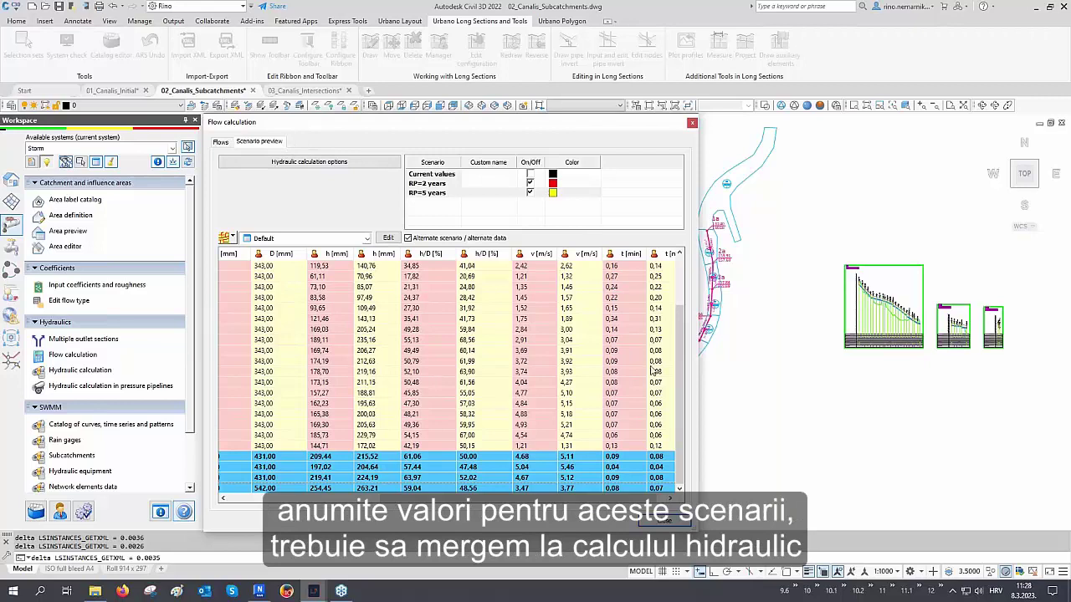
left_click(669, 521)
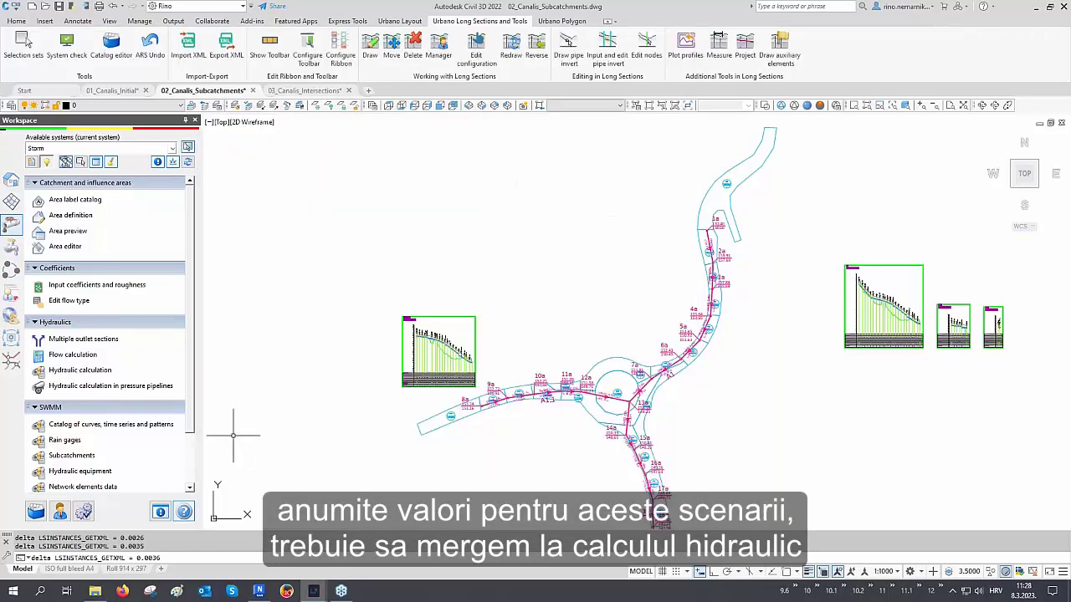
Step: Run the hydraulic calculation as pipe sizing for the RP=5 years flow scenario and save its results
left_click(101, 369)
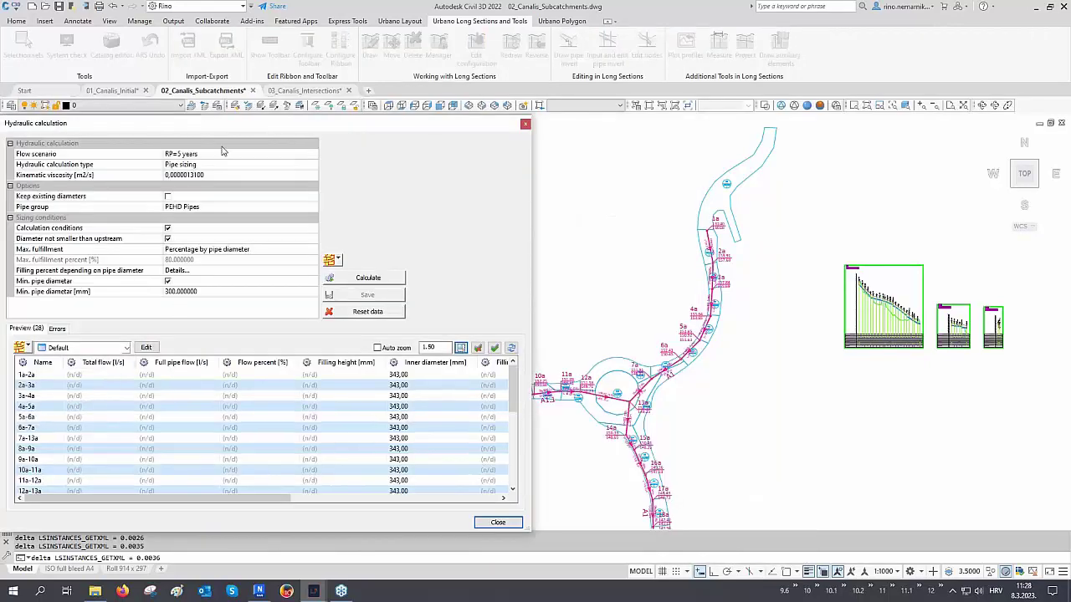
left_click(221, 155)
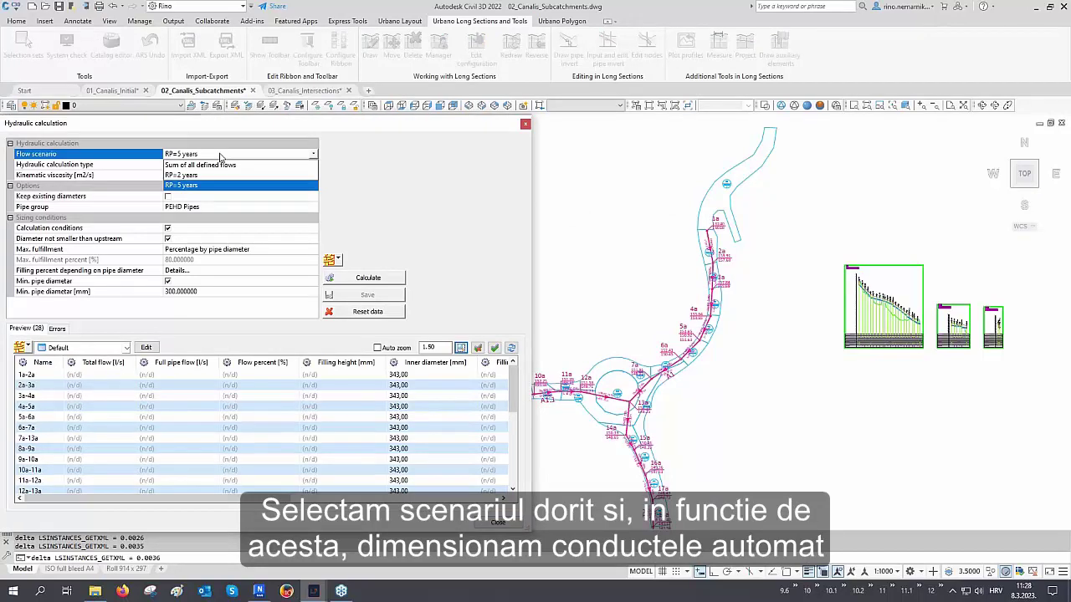
left_click(205, 186)
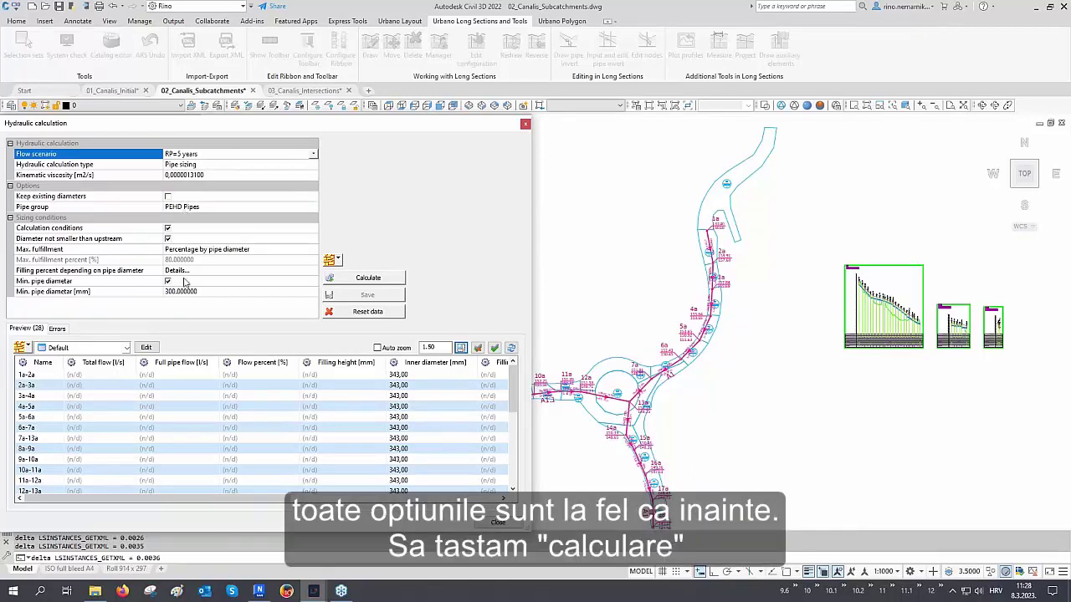
left_click(358, 278)
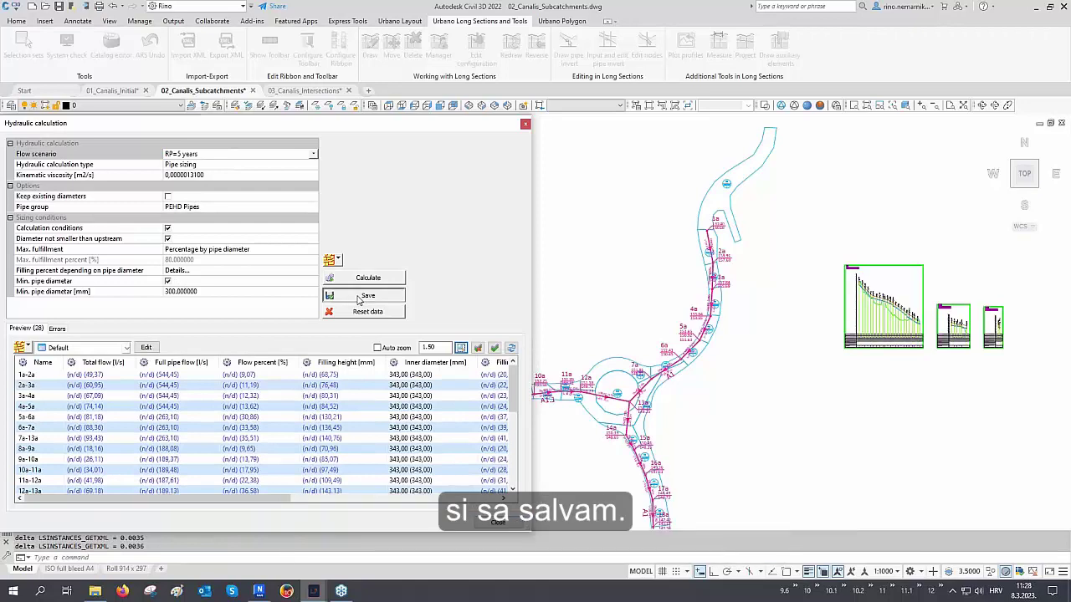
left_click(359, 296)
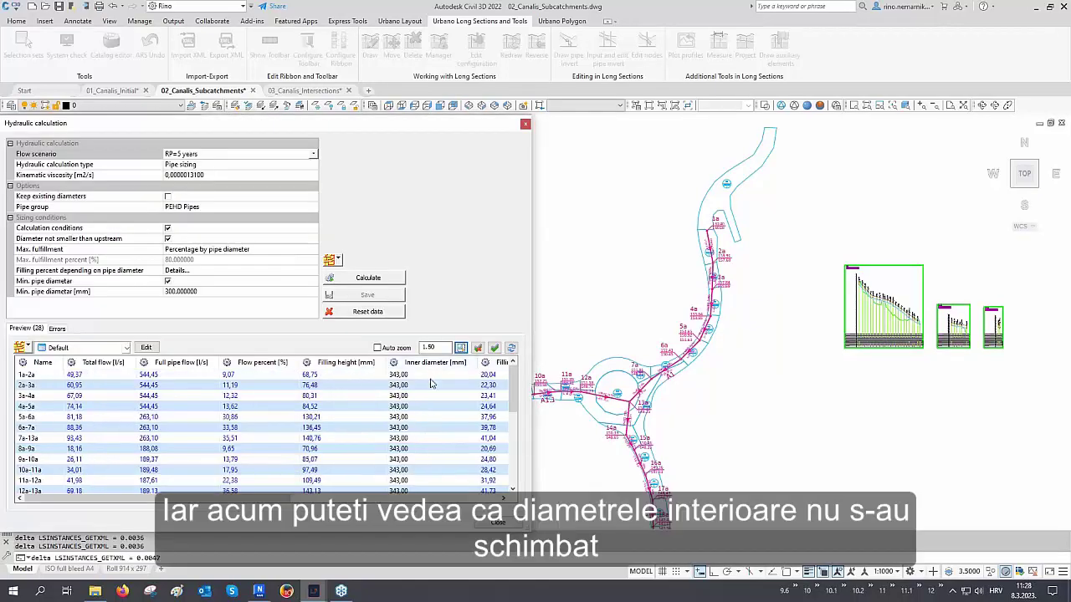
Step: Check the saved inner diameters down to the last four sections, 25a-26a to 28a-29a, and close the hydraulic calculation
scroll(431, 383, "down", 5)
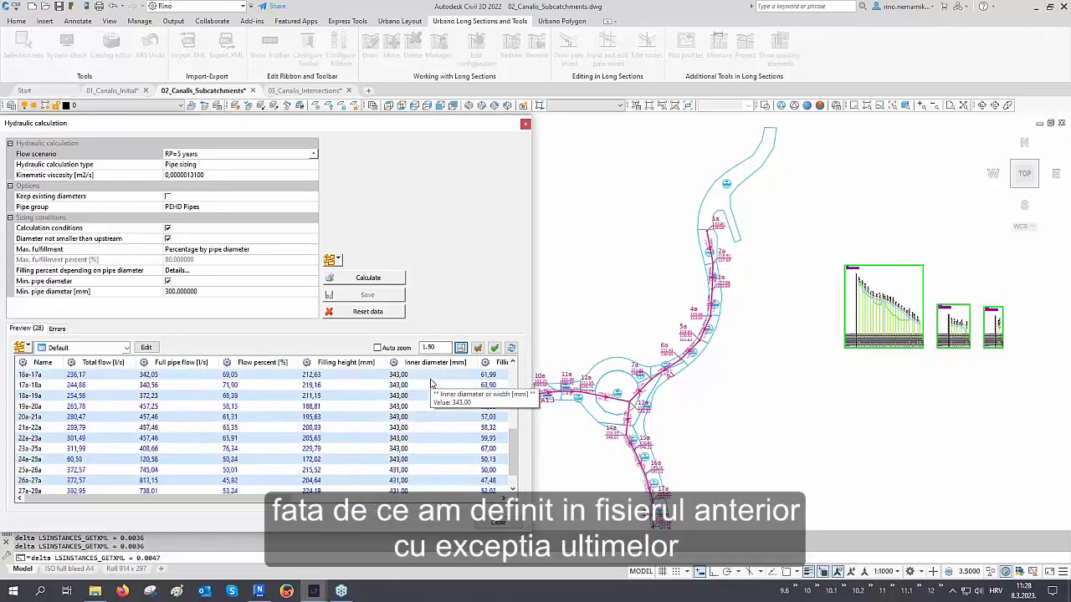
scroll(428, 401, "down", 1)
left_click_drag(421, 452, 417, 485)
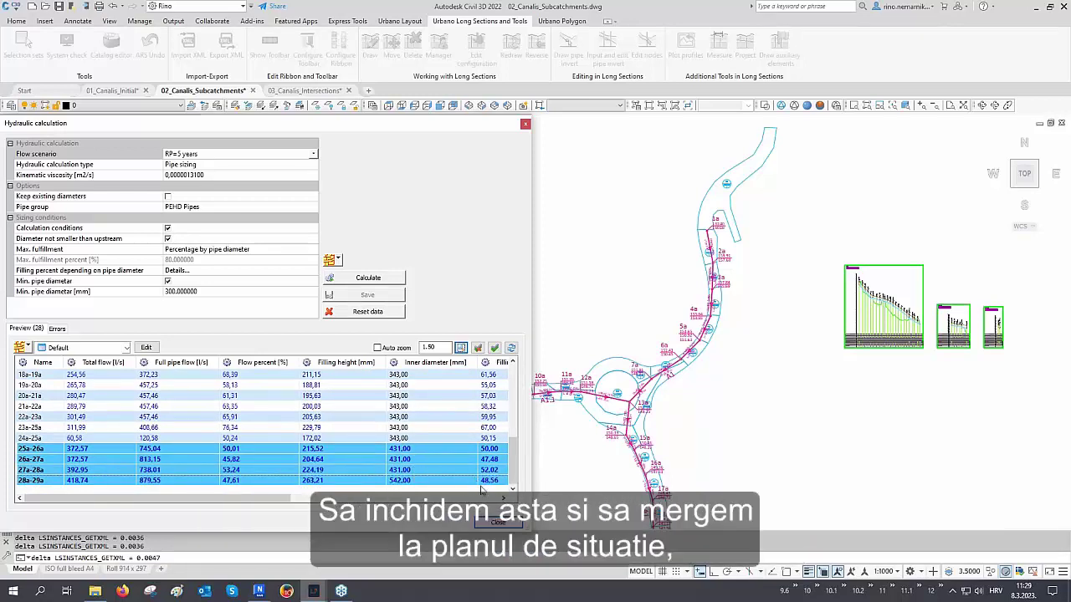
left_click(498, 522)
Step: Examine the pipe diameter labels on the plan along the downstream sections between nodes 25a and 29a
middle_click_drag(554, 447, 535, 327)
middle_click_drag(594, 452, 563, 347)
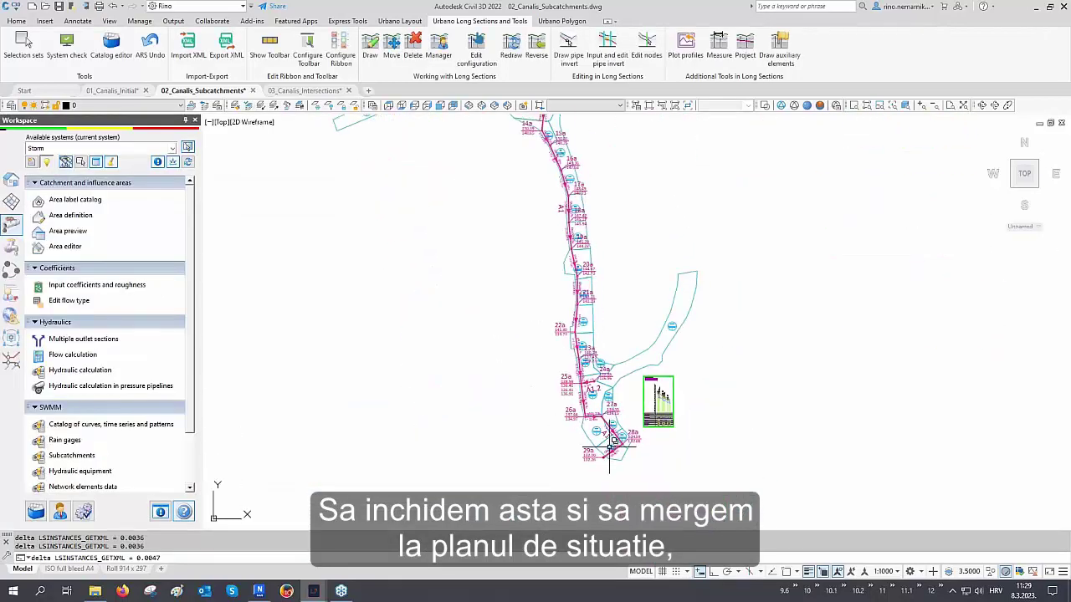
scroll(612, 444, "up", 8)
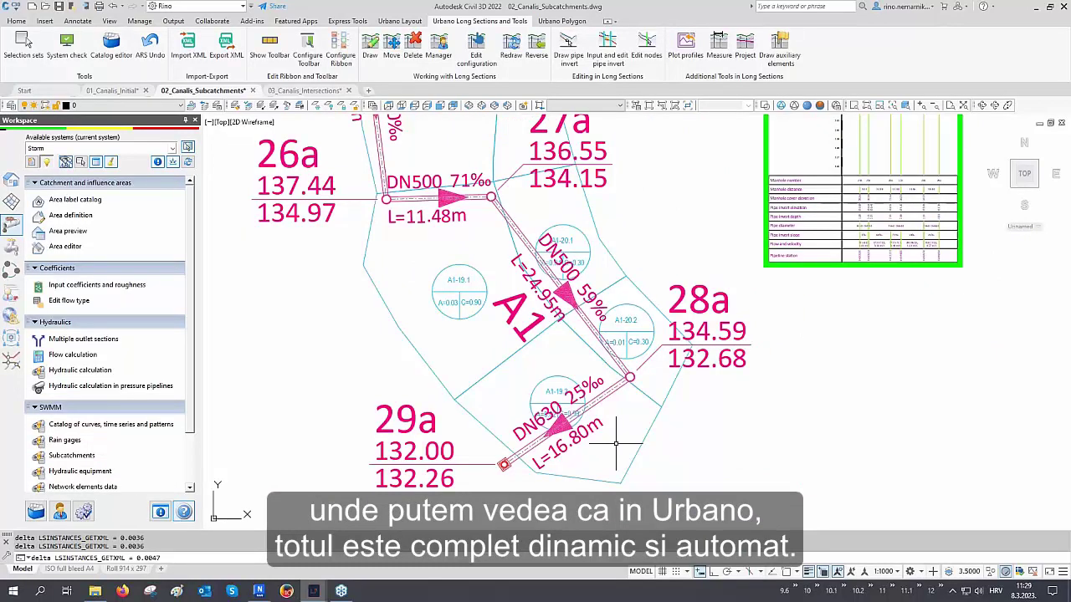
scroll(591, 454, "up", 2)
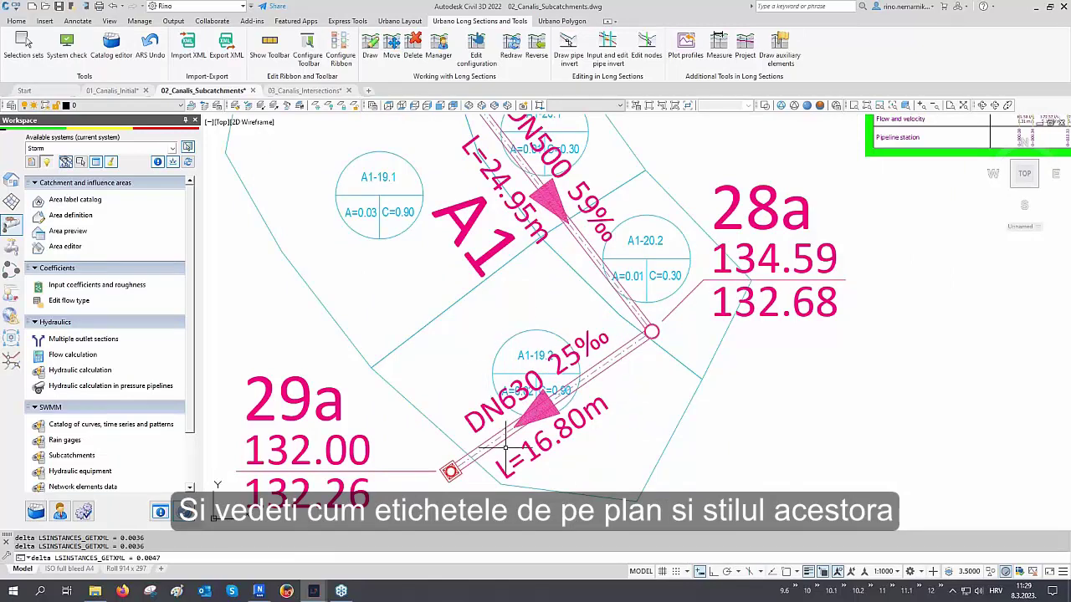
scroll(552, 449, "down", 2)
middle_click_drag(560, 336, 578, 405)
middle_click_drag(490, 333, 507, 397)
scroll(442, 303, "up", 2)
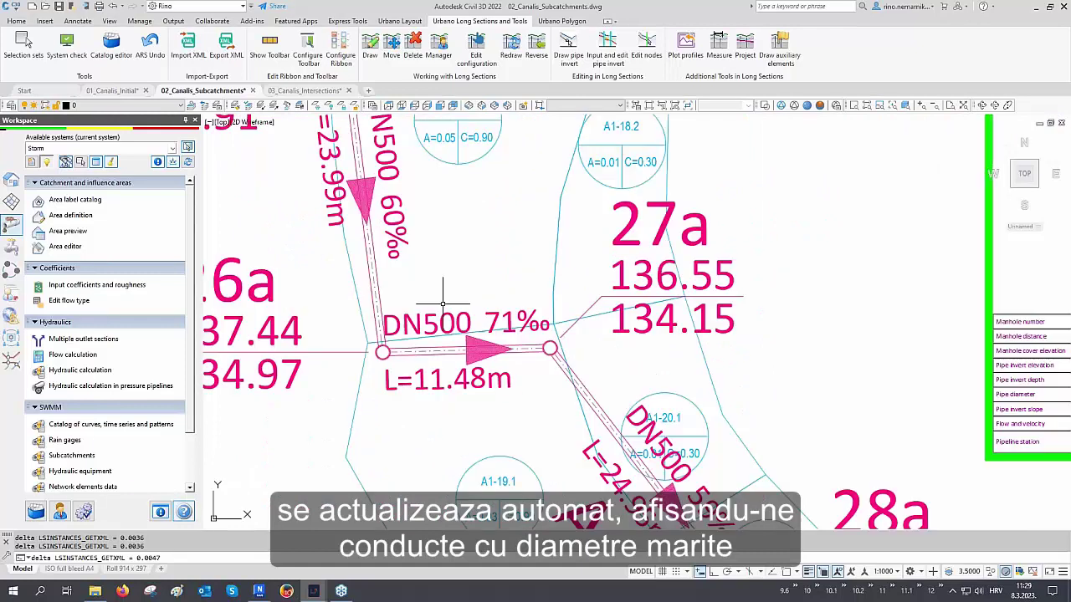
scroll(437, 365, "down", 2)
scroll(437, 374, "down", 5)
scroll(548, 282, "up", 2)
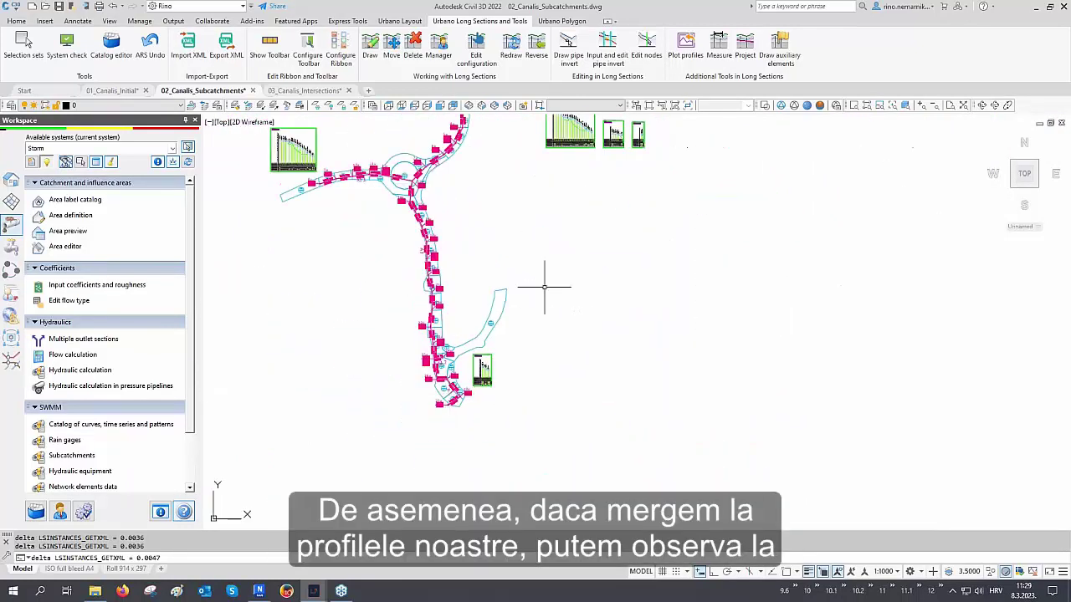
Step: Check the pipe diameter, flow and velocity rows in the main long section's data table near manholes 25a to 29a
middle_click_drag(547, 282, 583, 416)
scroll(610, 298, "up", 10)
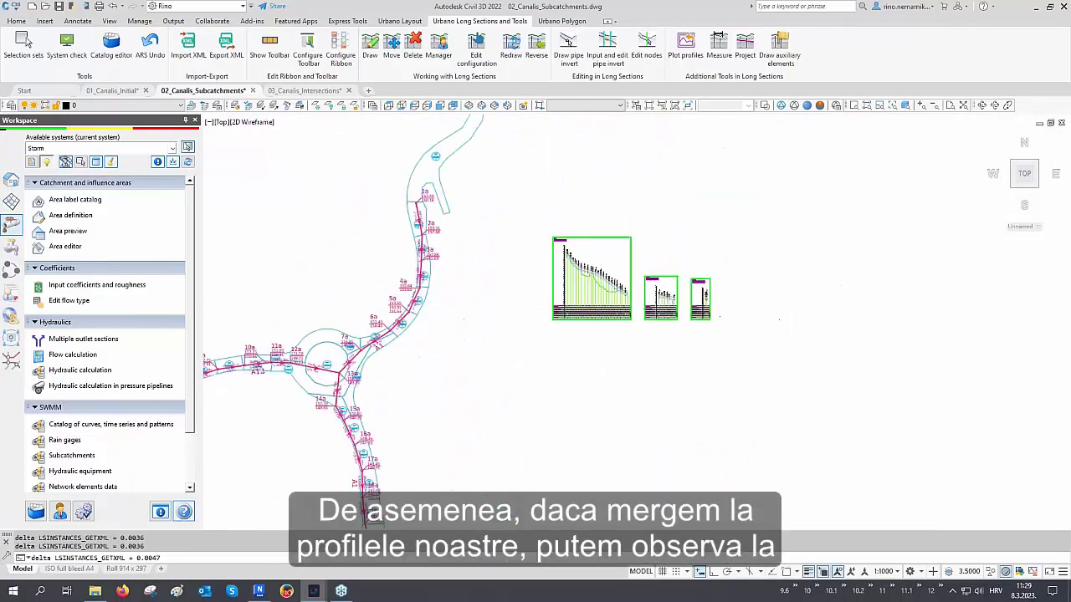
scroll(625, 310, "up", 6)
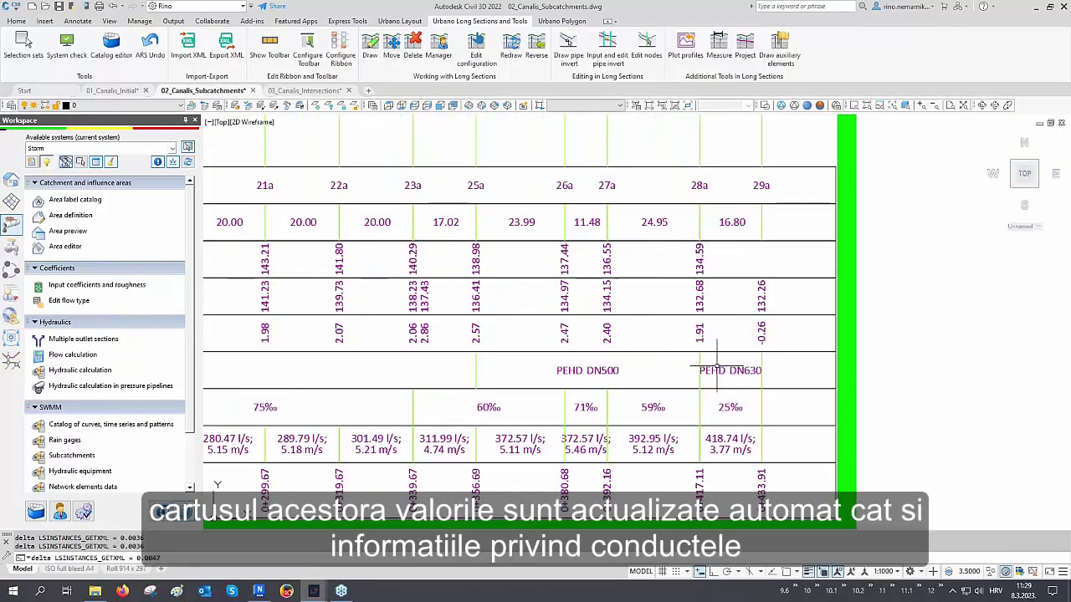
scroll(756, 369, "down", 6)
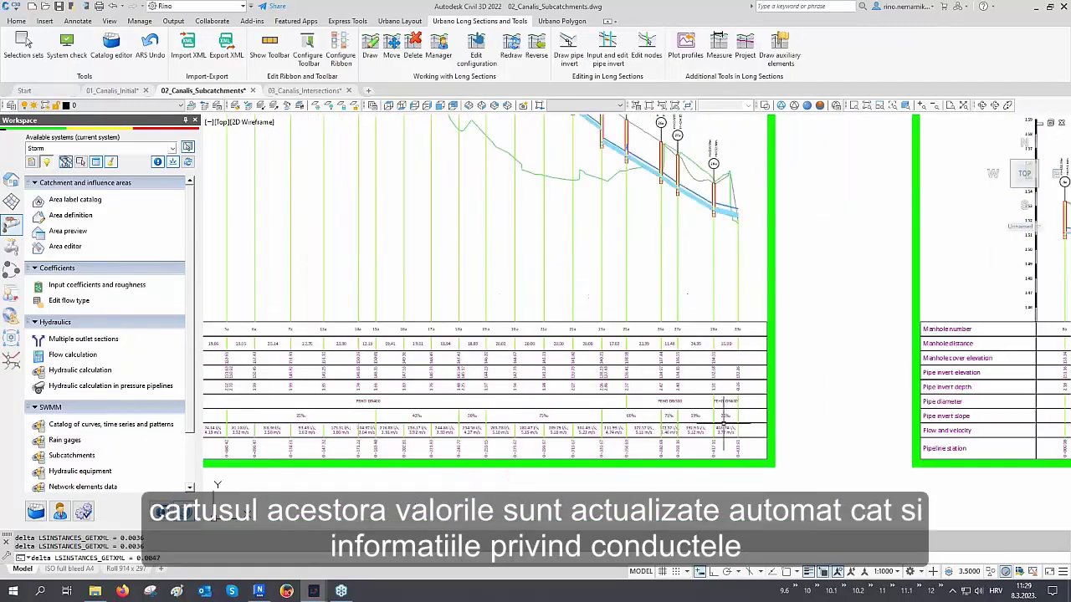
Step: Examine the water filling drawn in the pipes and at the manholes along the main long section
scroll(736, 292, "up", 2)
scroll(715, 280, "up", 6)
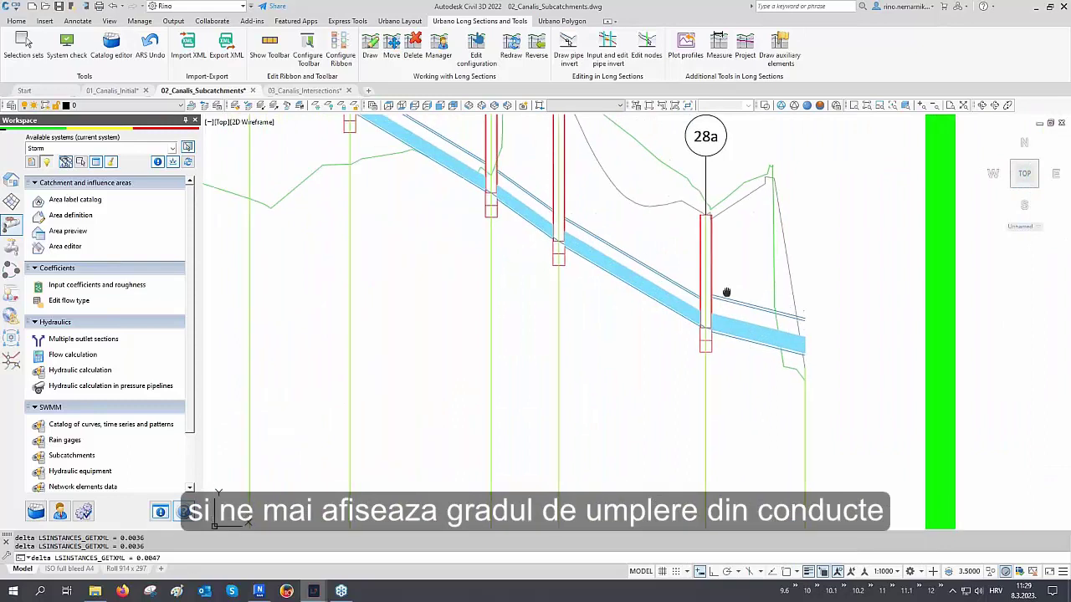
middle_click_drag(514, 266, 588, 342)
mouse_move(404, 234)
middle_mouse_down()
mouse_move(582, 391)
mouse_move(502, 337)
mouse_move(586, 406)
middle_mouse_up()
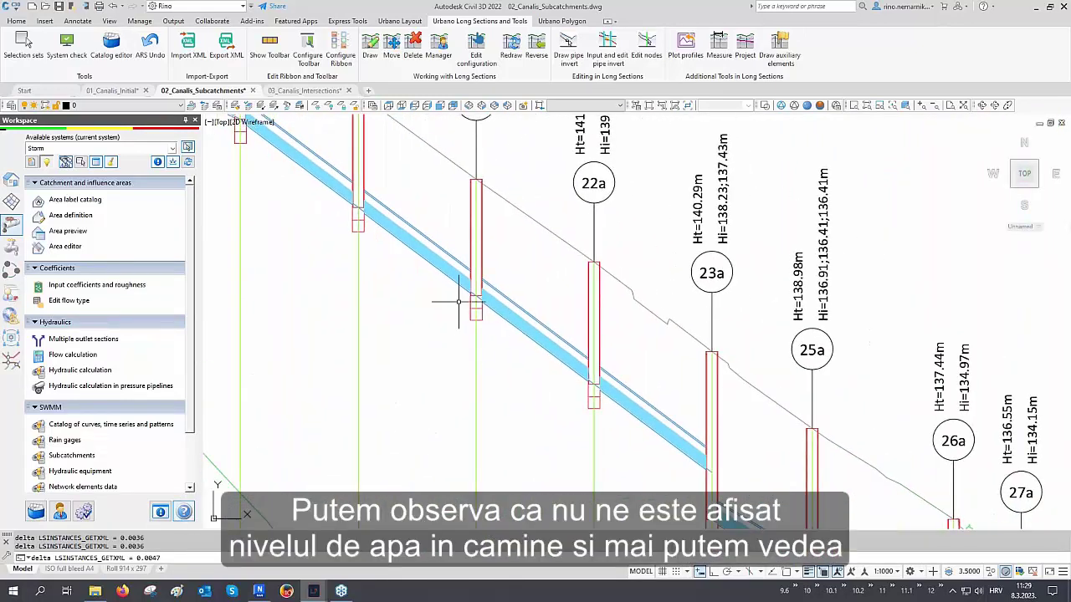
middle_click_drag(461, 304, 500, 371)
scroll(514, 358, "up", 2)
scroll(514, 357, "up", 2)
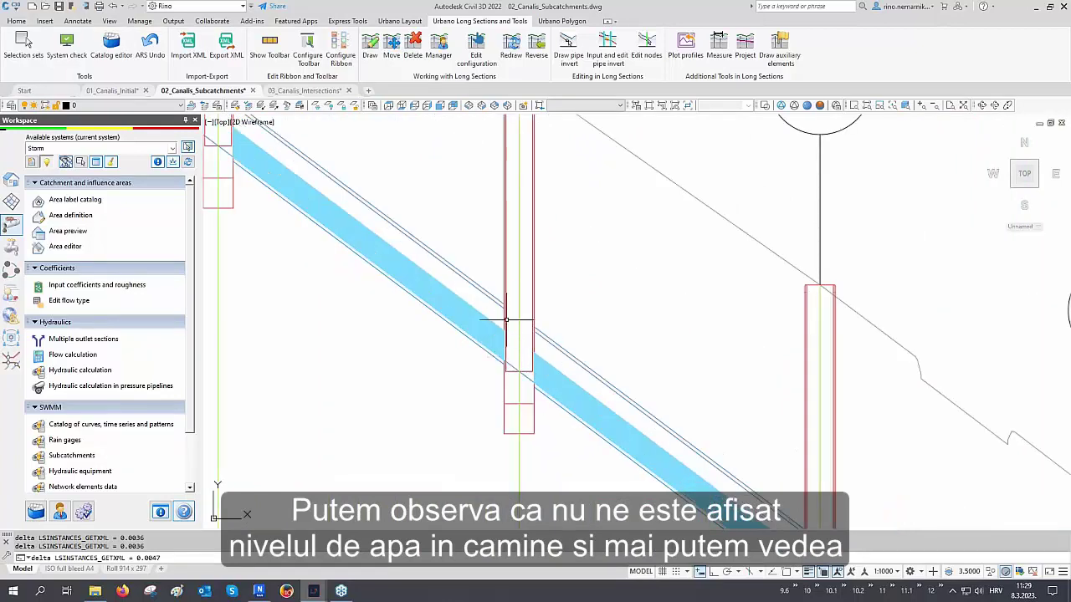
scroll(574, 371, "down", 2)
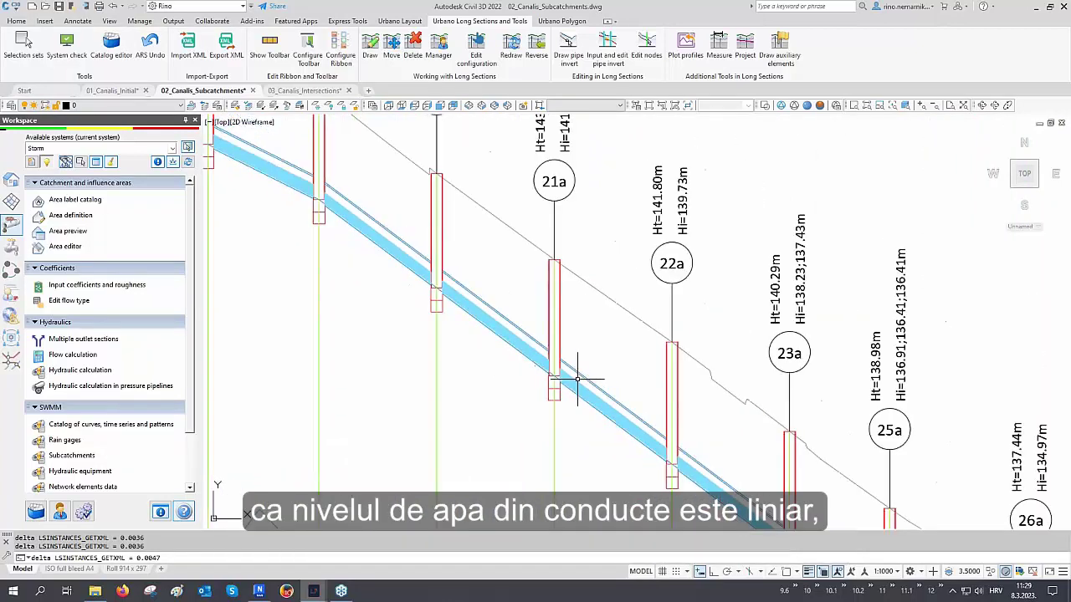
middle_click_drag(438, 298, 488, 359)
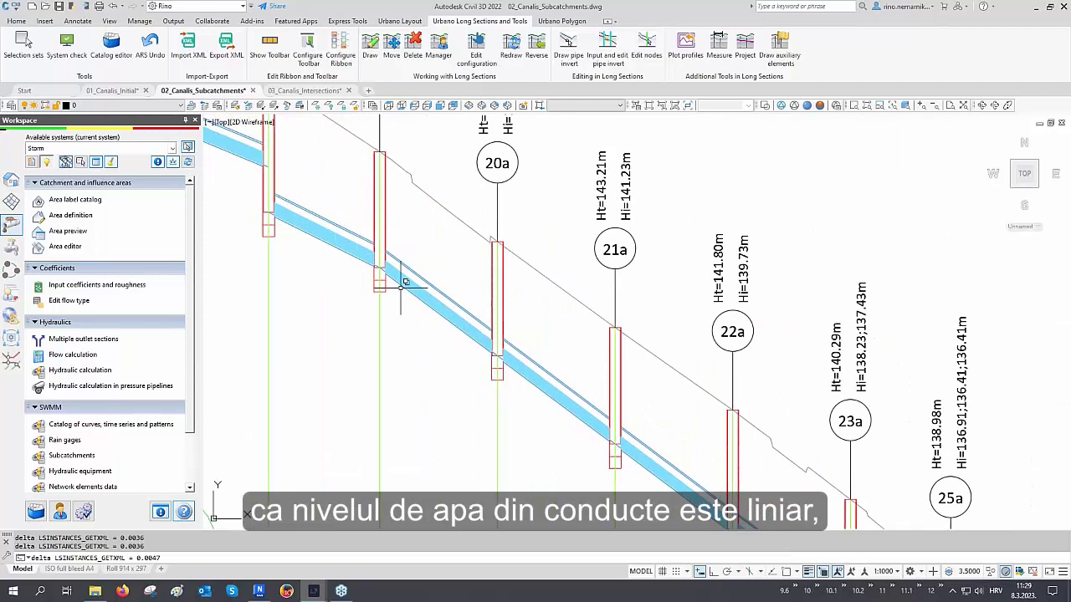
middle_click_drag(487, 286, 502, 320)
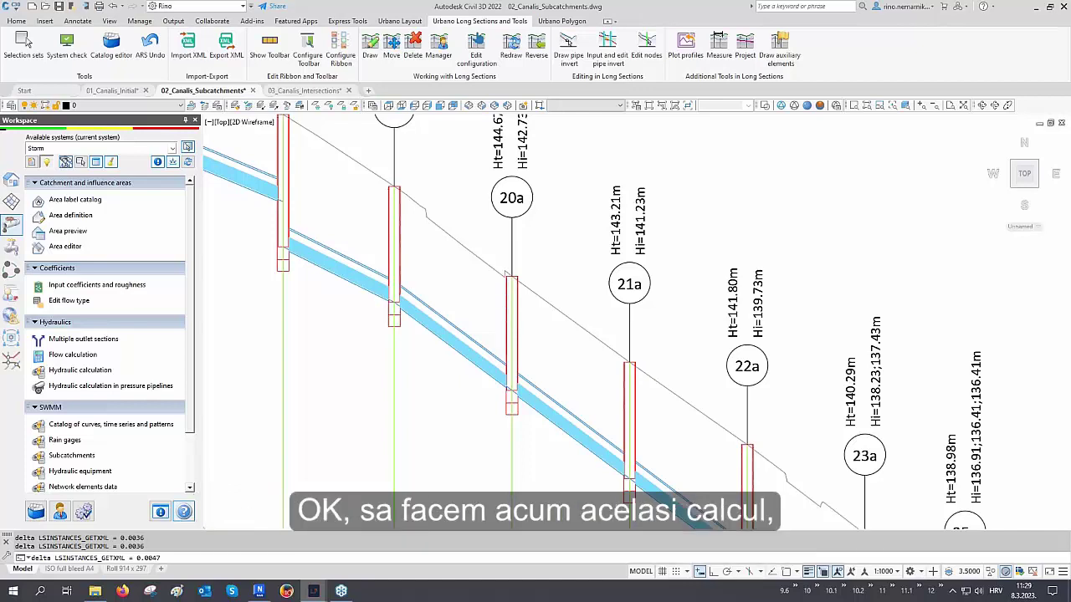
scroll(502, 320, "down", 6)
scroll(543, 342, "down", 4)
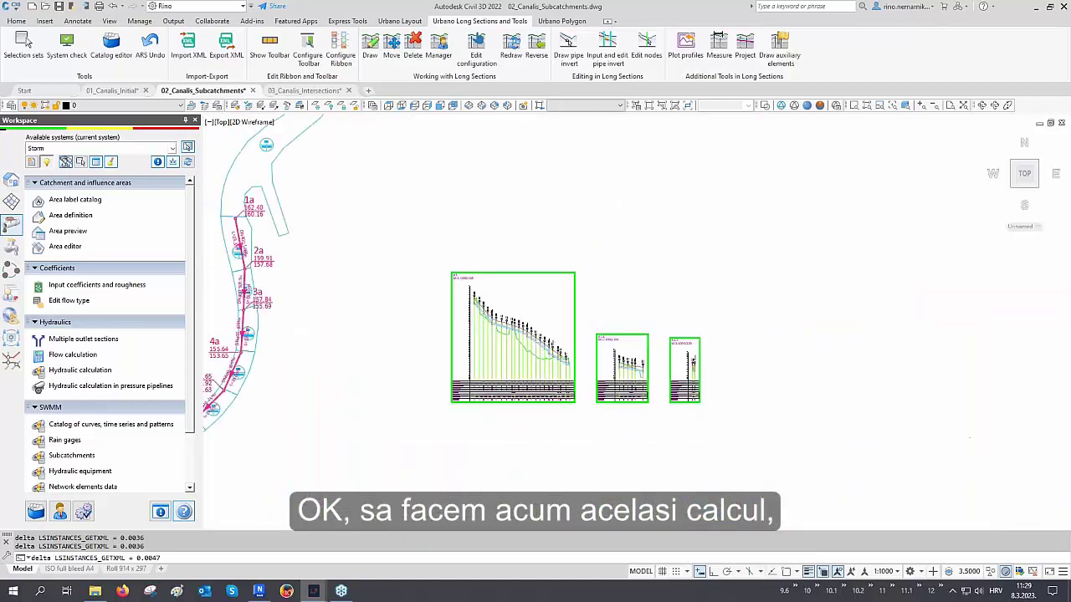
Step: Select the last section, 28a-29a, in the hydraulic equipment settings and review the available section equipment types
mouse_move(293, 368)
middle_mouse_down()
mouse_move(484, 364)
mouse_move(526, 342)
middle_mouse_up()
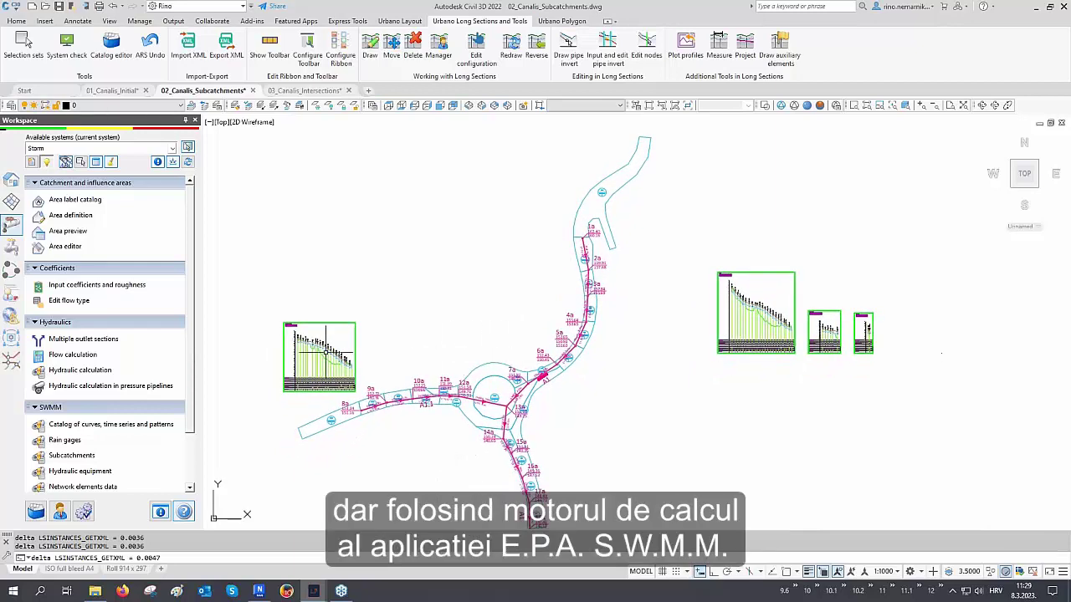
scroll(80, 338, "down", 3)
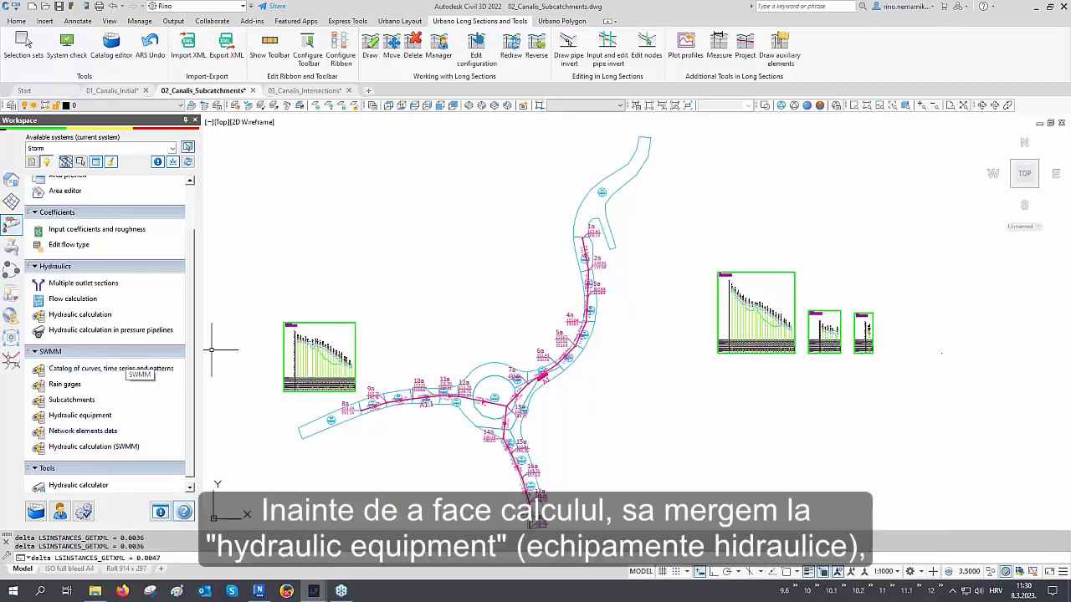
left_click(81, 416)
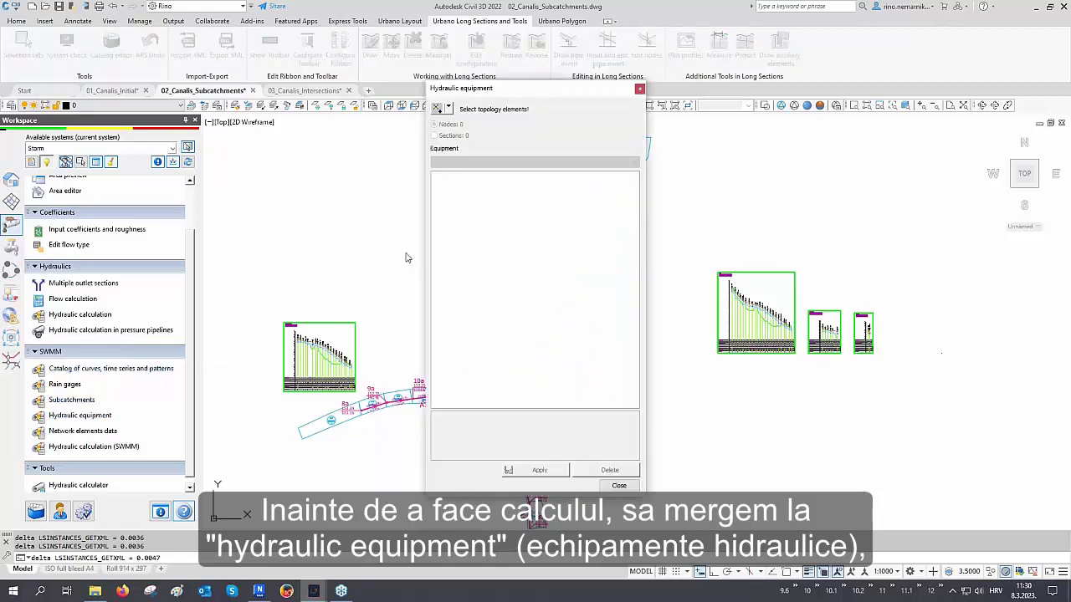
mouse_move(473, 93)
left_mouse_down()
mouse_move(334, 102)
mouse_move(257, 99)
mouse_move(247, 85)
left_mouse_up()
left_click(225, 97)
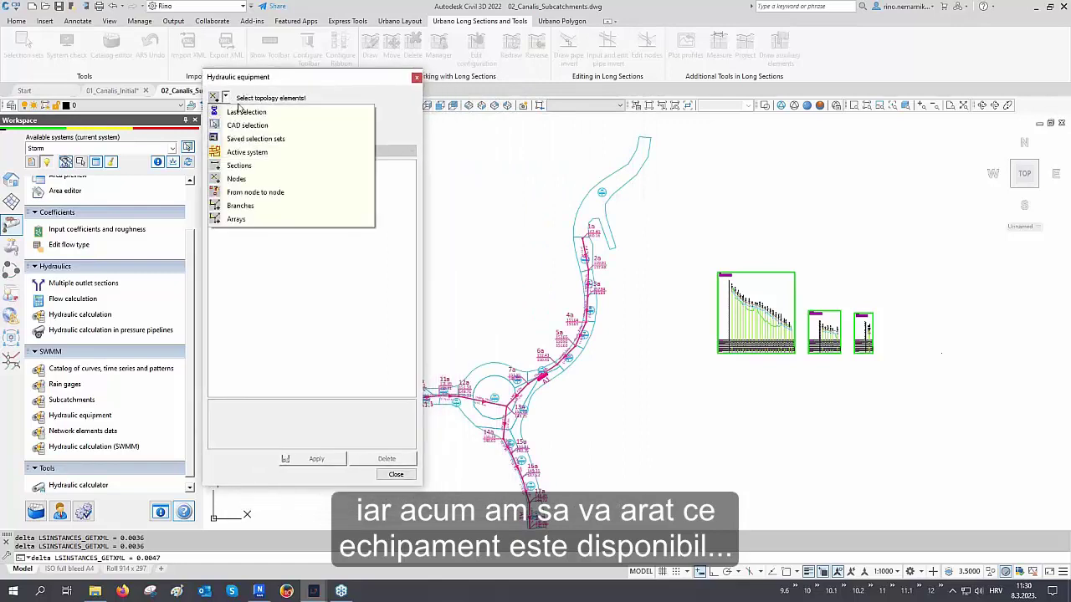
left_click(258, 167)
scroll(537, 269, "down", 4)
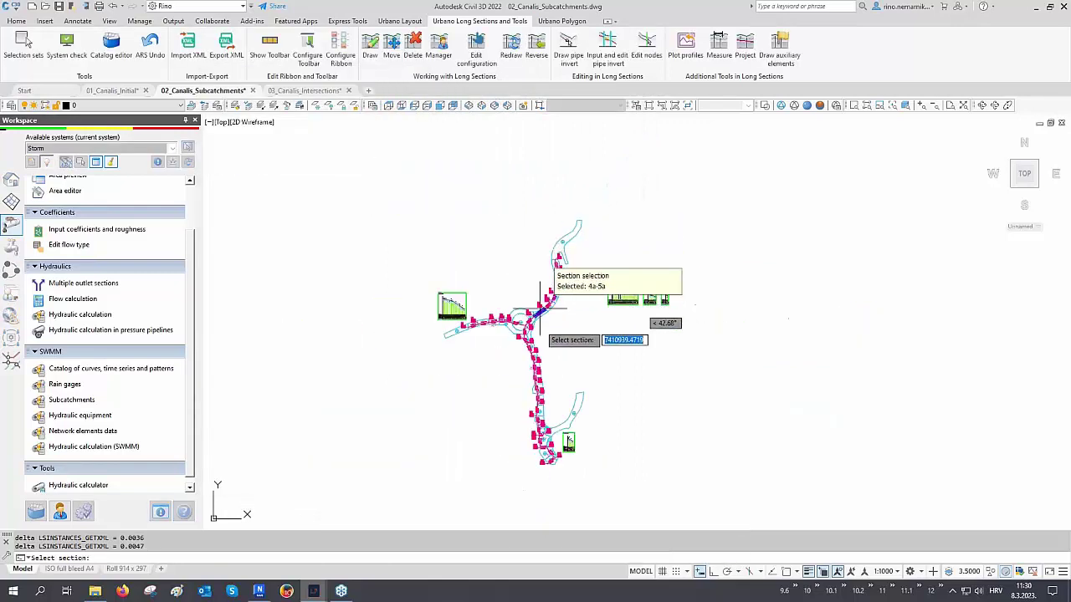
middle_click_drag(538, 390, 633, 330)
scroll(637, 390, "up", 5)
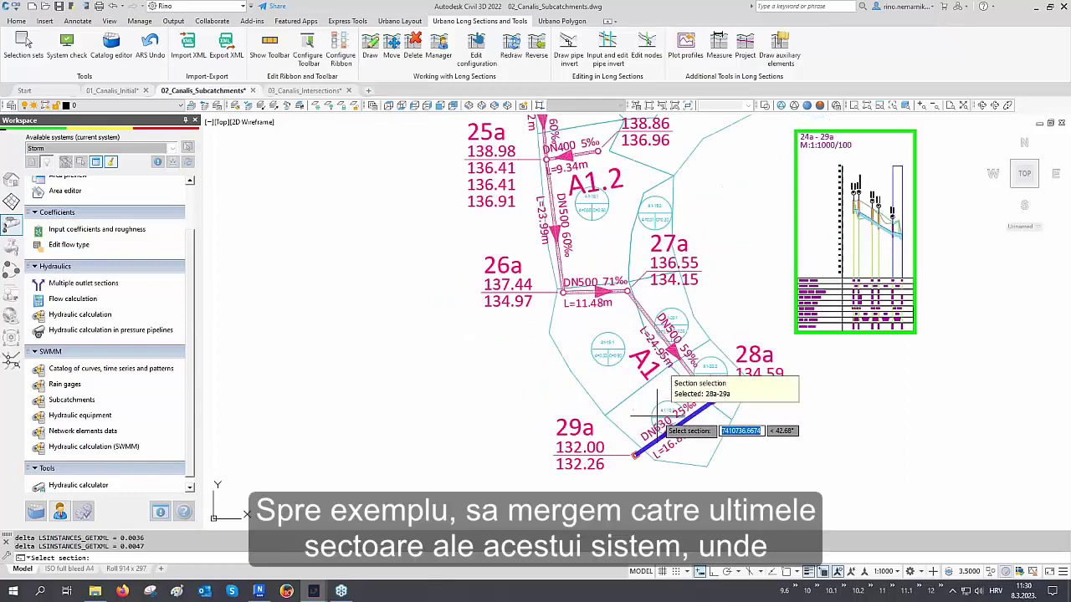
left_click(660, 441)
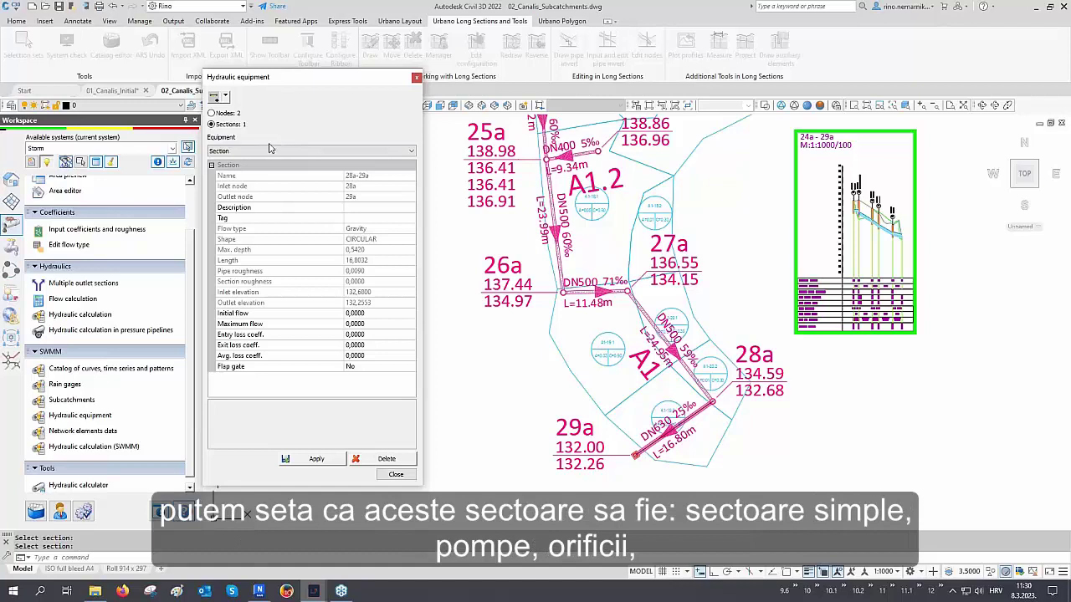
left_click(264, 152)
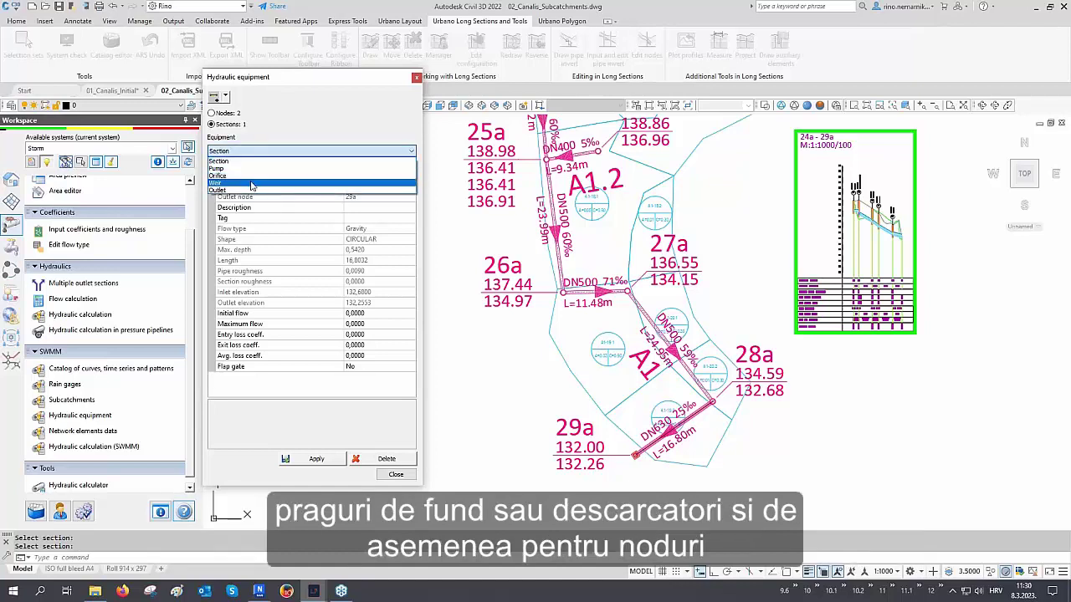
left_click(255, 160)
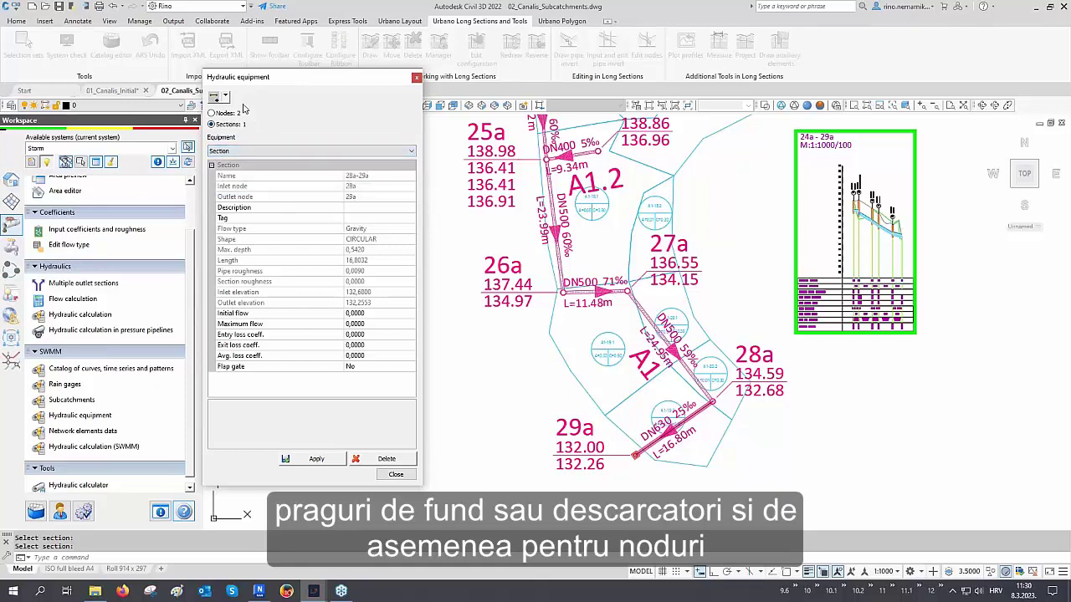
Step: Define end node 29a as an Outfall of type Free, apply it and close the hydraulic equipment settings
left_click(226, 97)
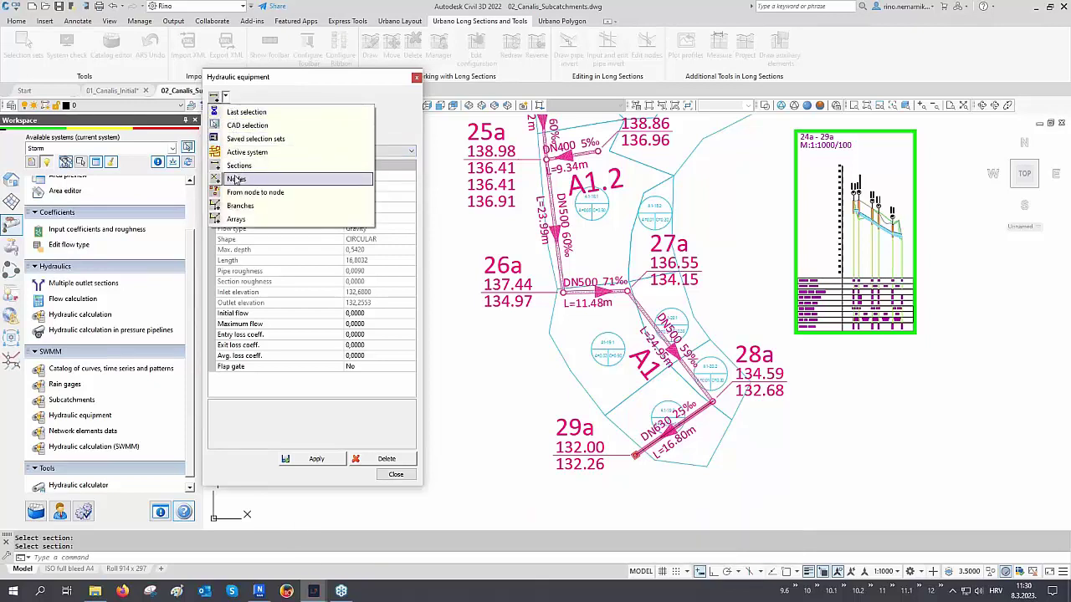
left_click(242, 176)
left_click(636, 455)
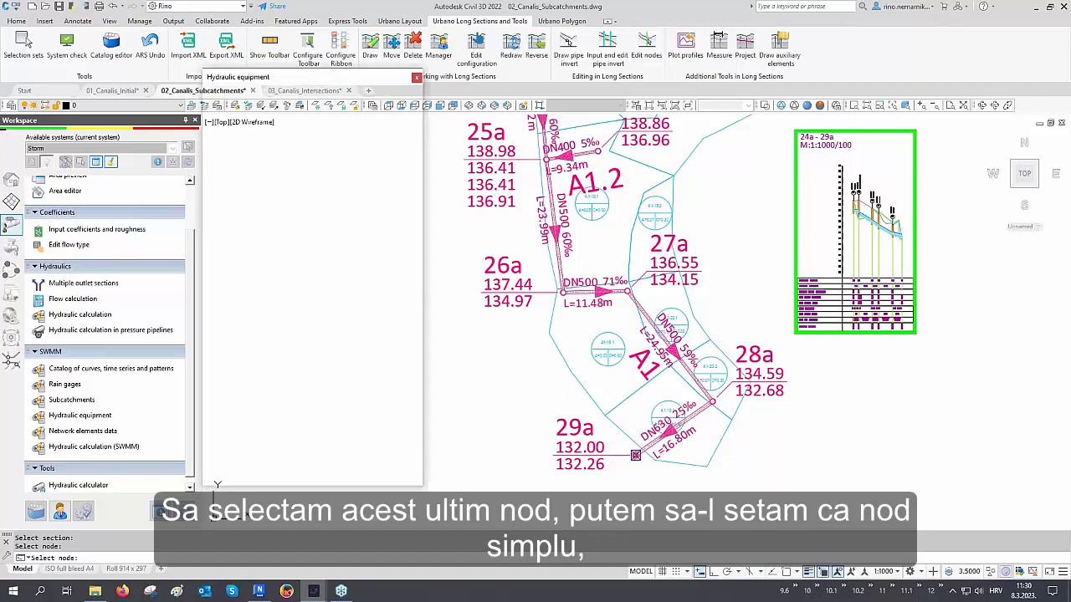
left_click(260, 152)
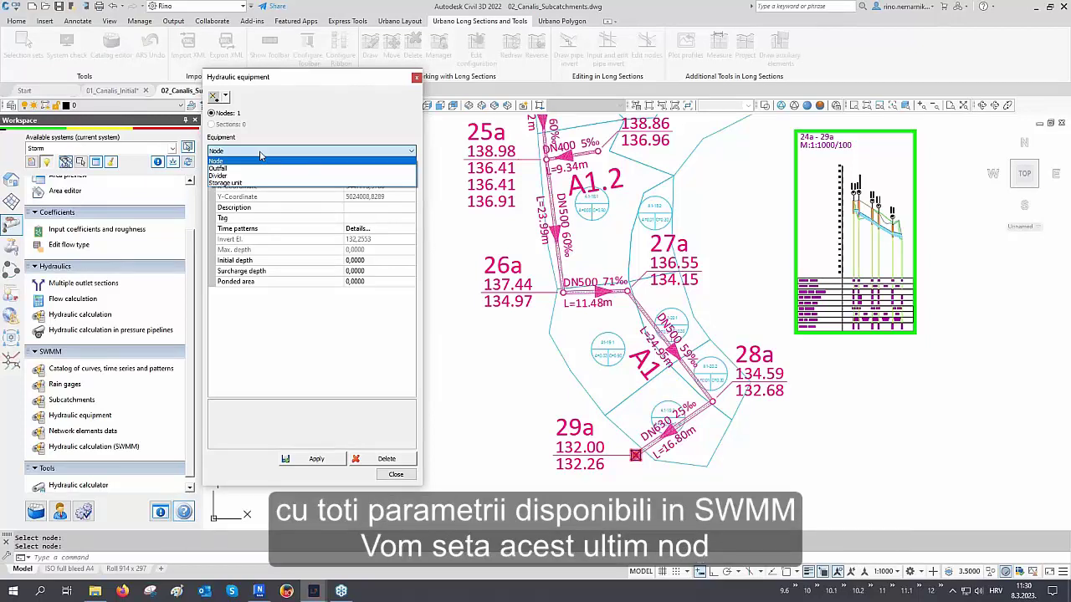
left_click(251, 168)
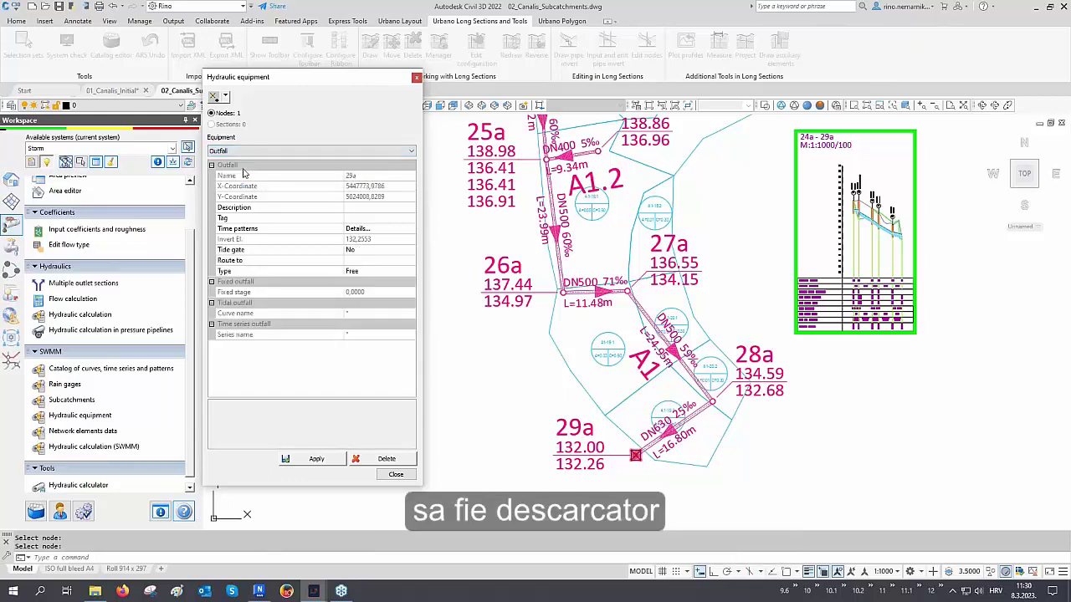
left_click(251, 272)
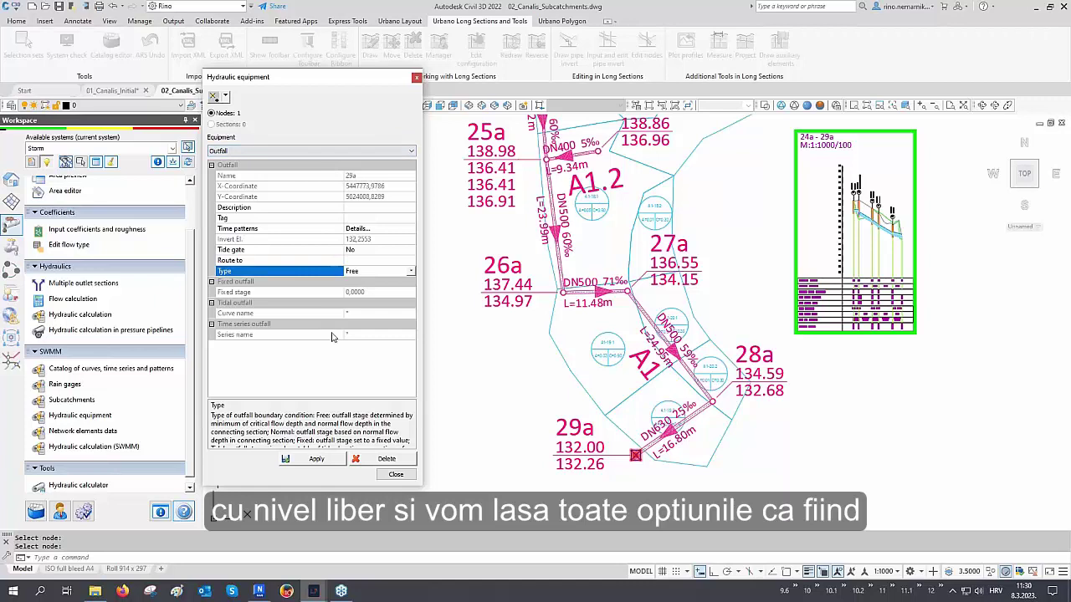
left_click(328, 460)
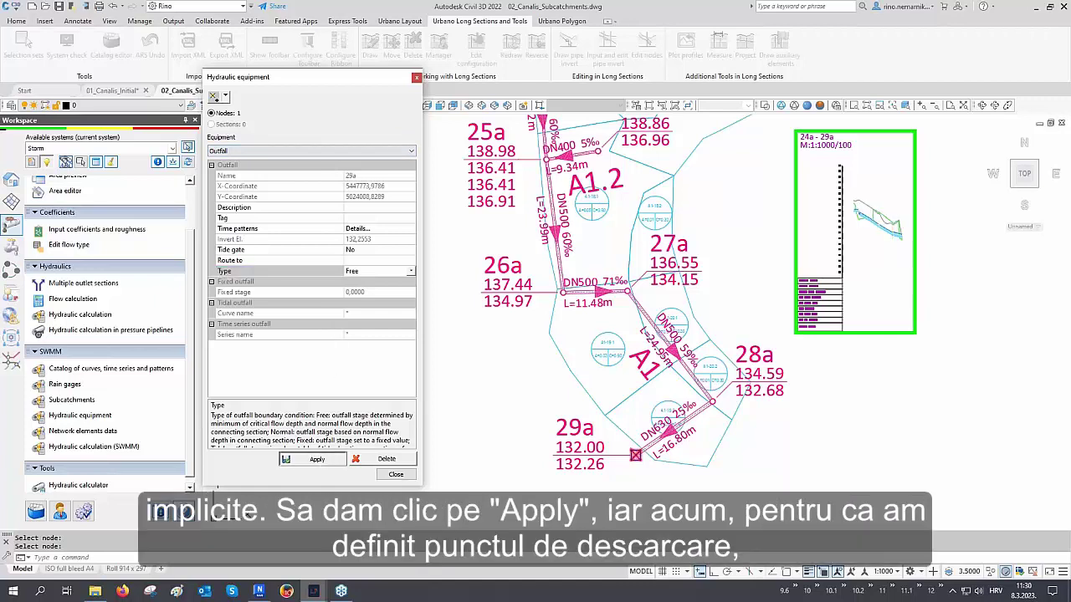
left_click(393, 474)
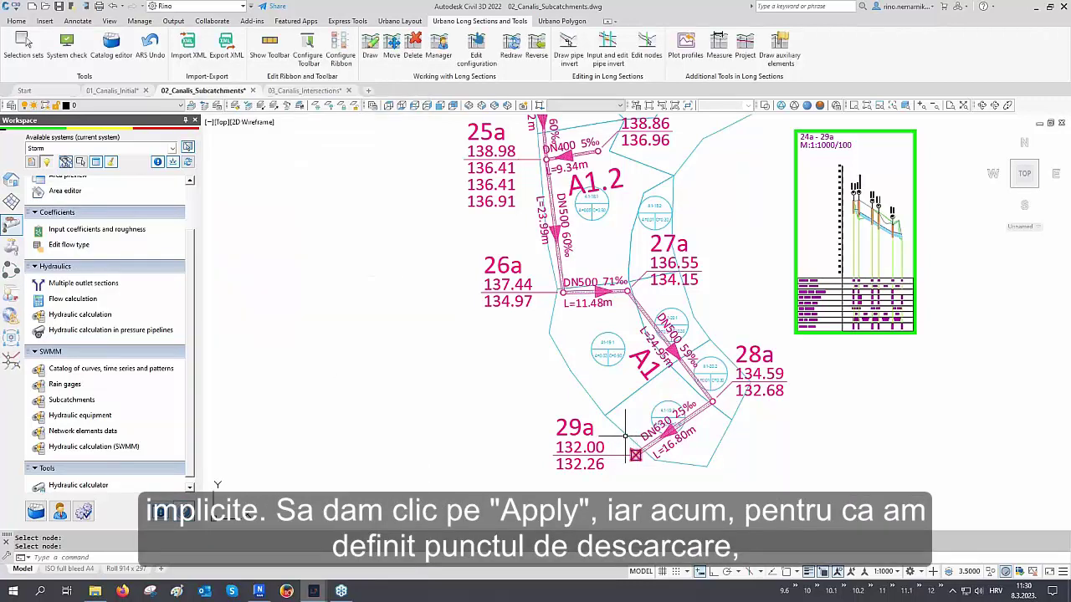
Step: Open the options of the SWMM hydraulic calculation and choose Dynamic wave as the routing model
scroll(605, 496, "down", 8)
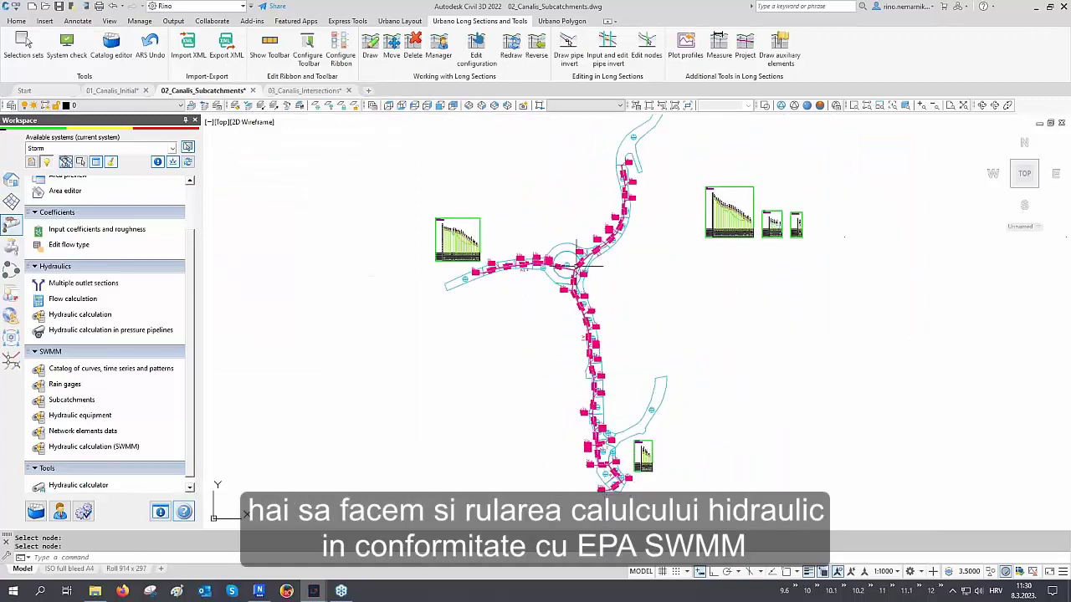
middle_click_drag(576, 259, 596, 289)
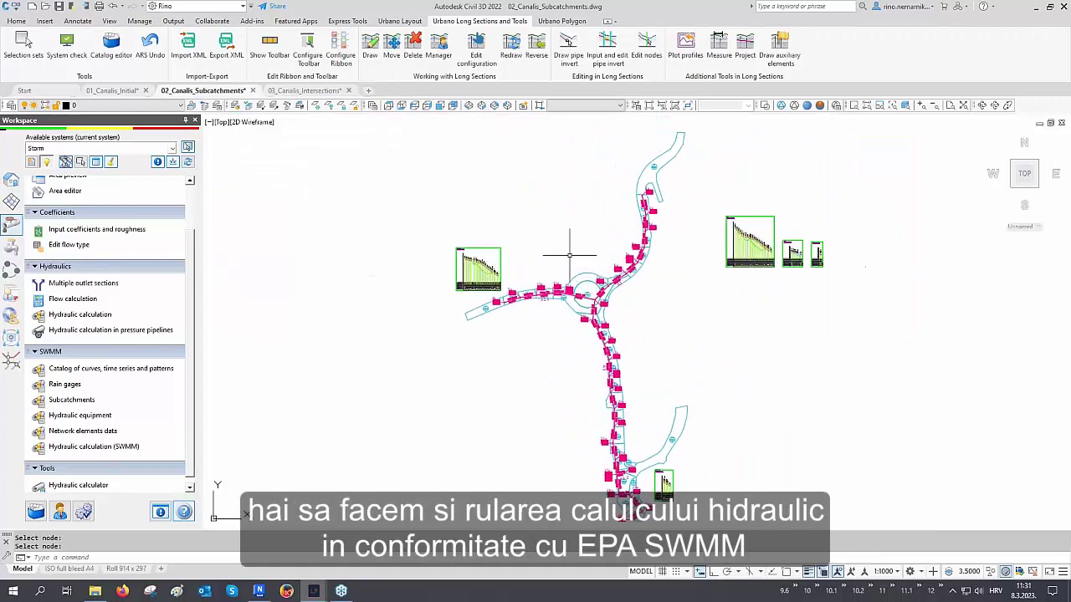
left_click(95, 446)
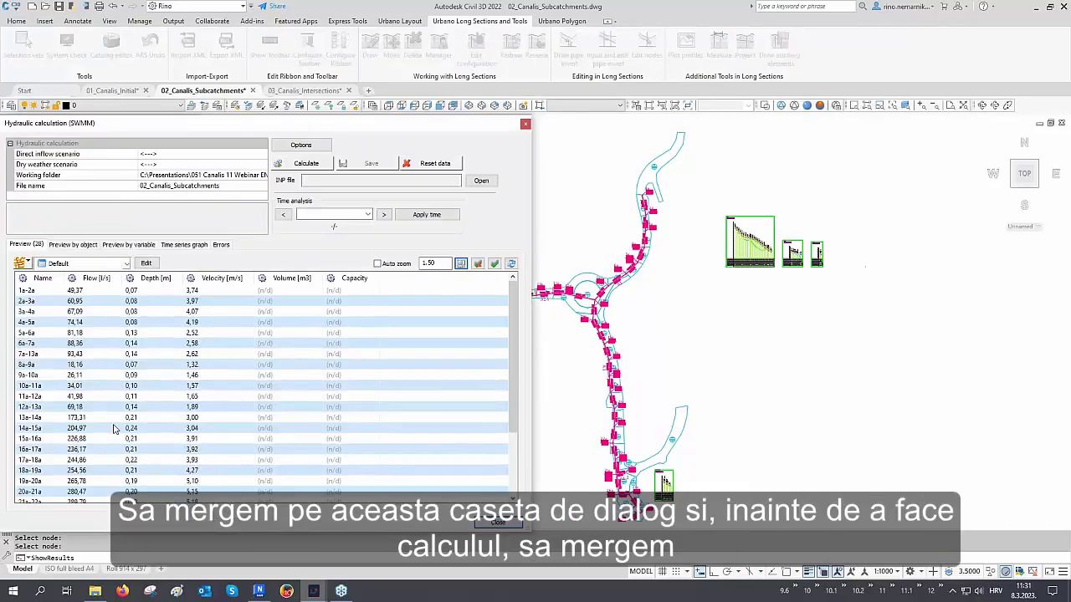
left_click(300, 145)
left_click(173, 238)
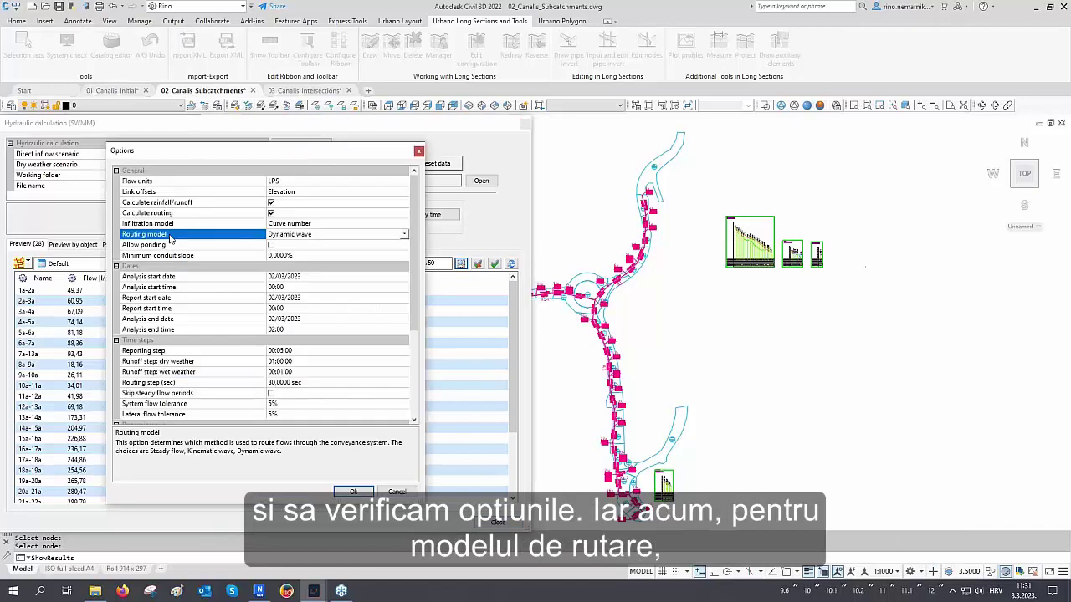
left_click(303, 236)
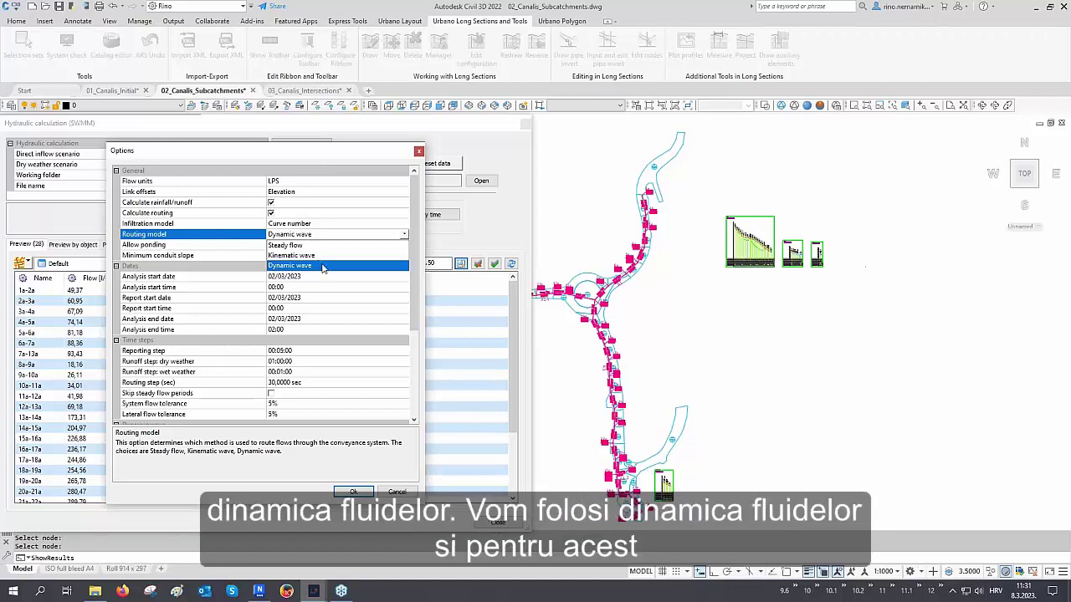
left_click(314, 266)
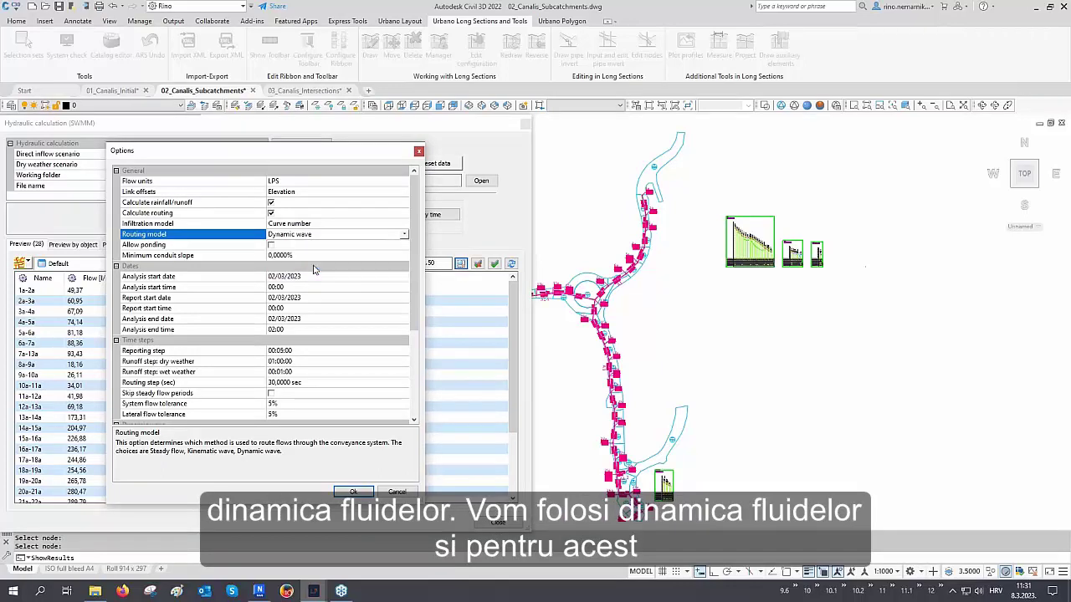
Step: Turn off Calculate rainfall/runoff and accept the SWMM calculation options
left_click(193, 204)
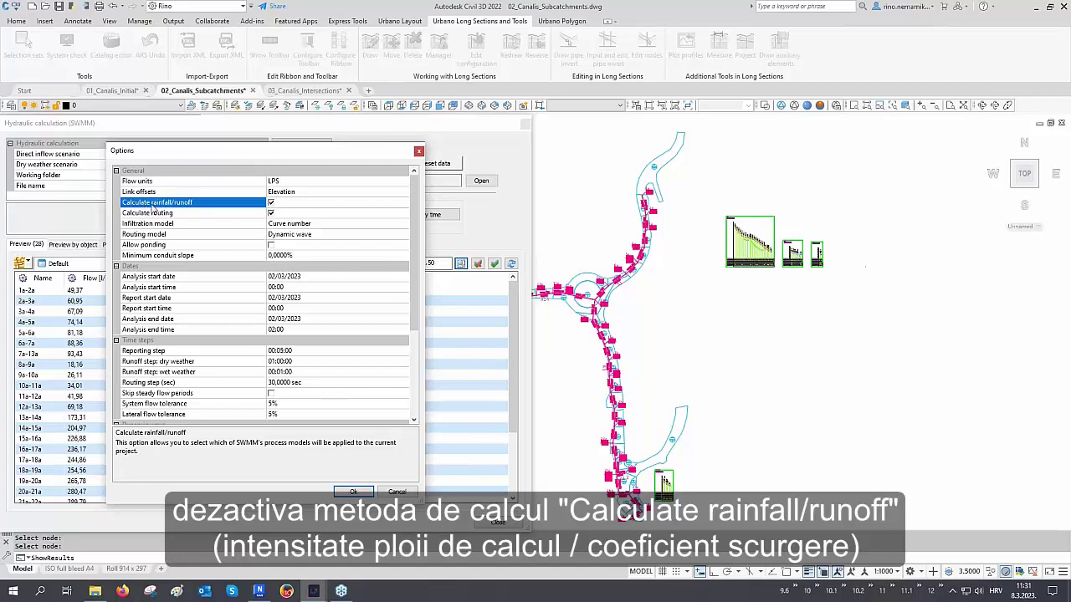
left_click(270, 203)
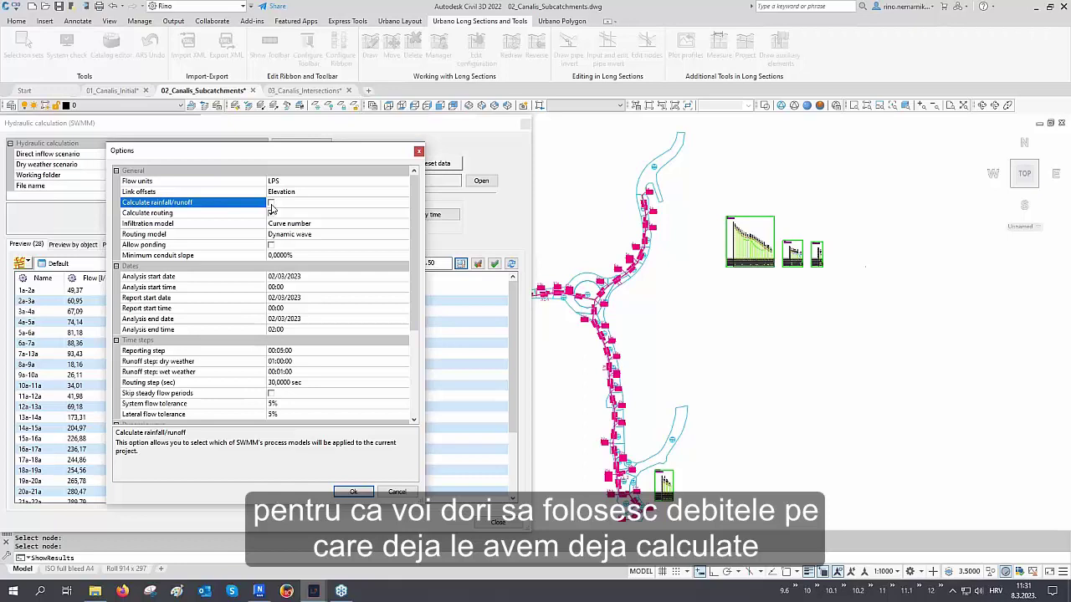
left_click(353, 492)
Step: Set the direct inflow scenario to RP=5 years and run the SWMM calculation
left_click(84, 155)
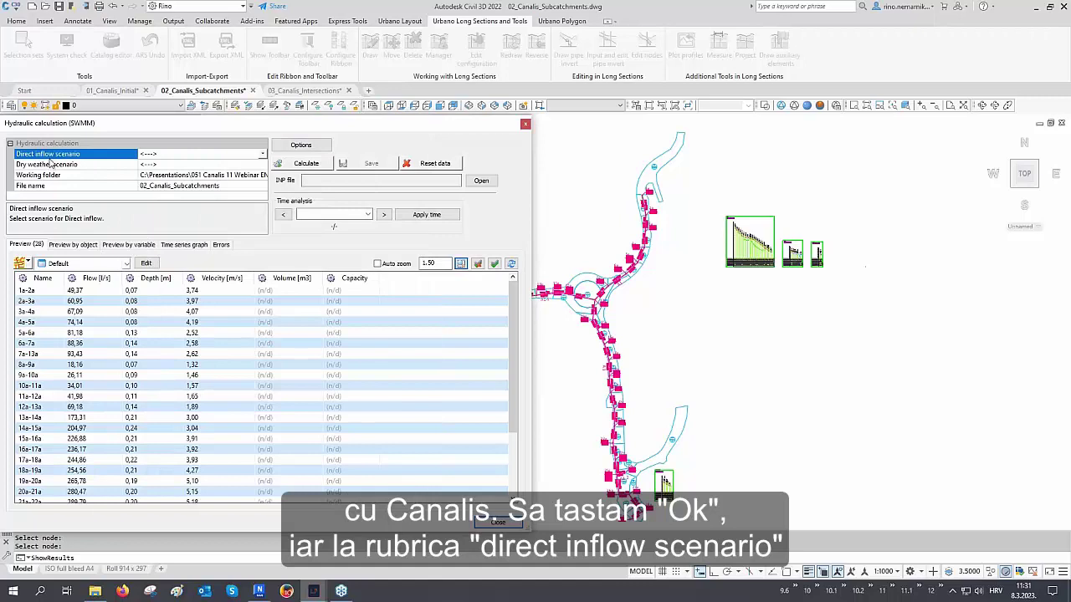
left_click(160, 156)
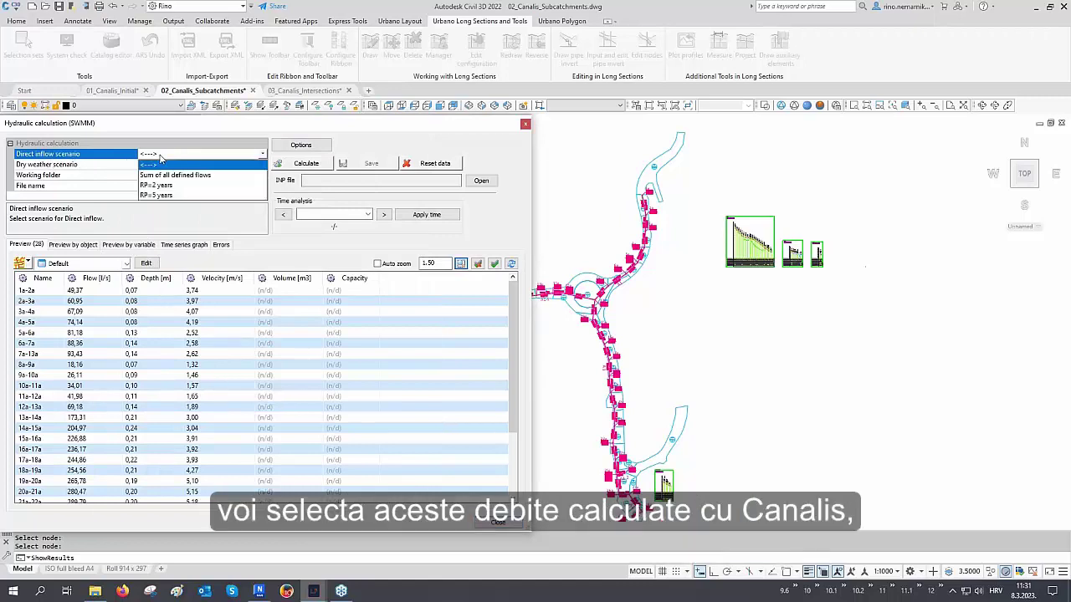
left_click(172, 196)
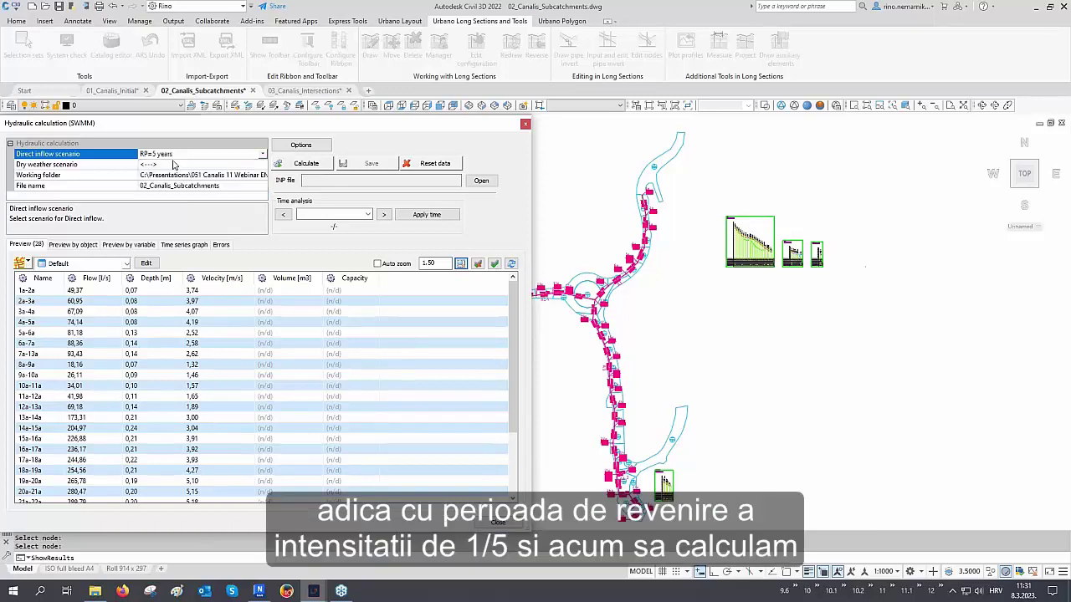
left_click(306, 164)
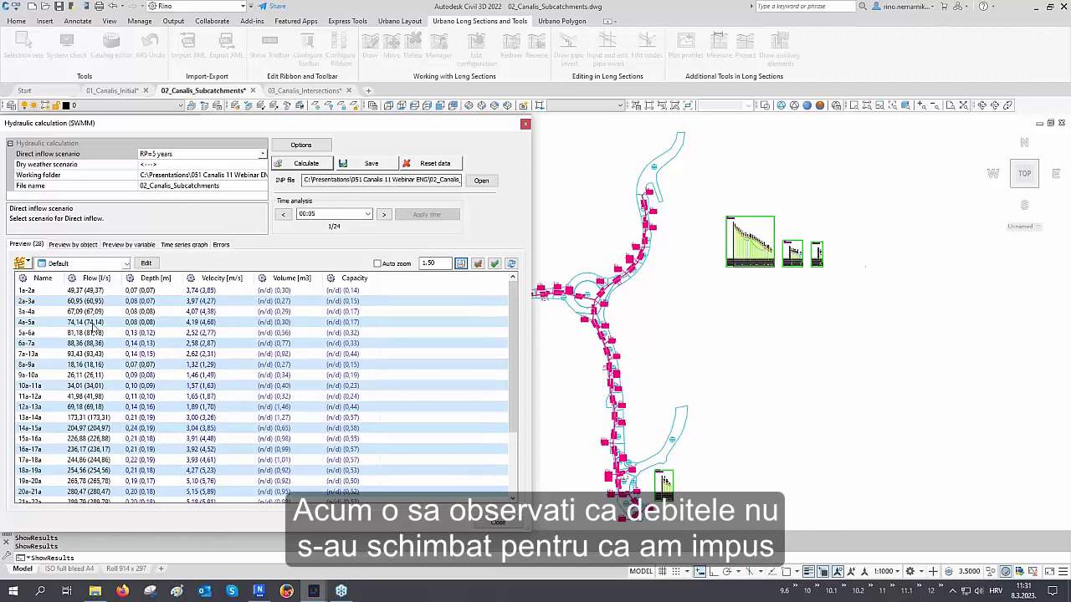
Step: Compare the saved and newly calculated flow, depth and velocity of the sections, and check their volume and capacity
mouse_move(91, 367)
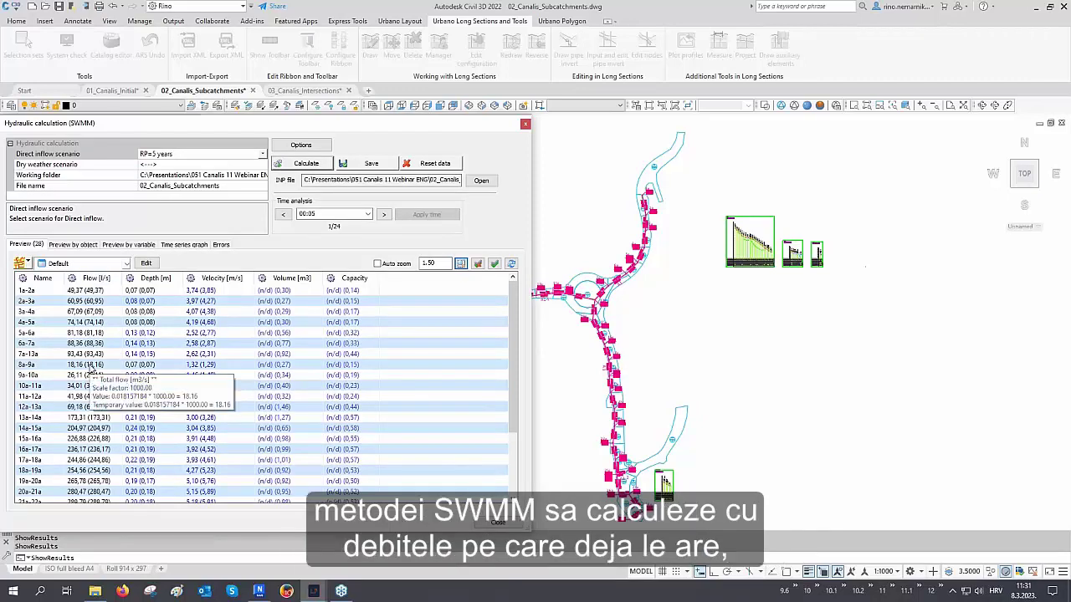
scroll(97, 322, "down", 2)
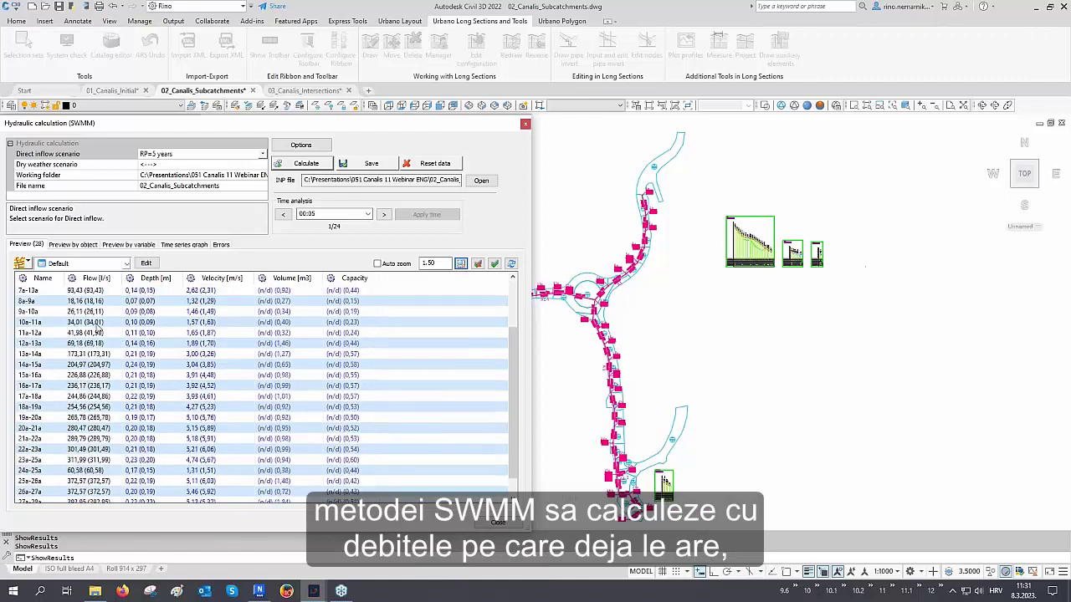
mouse_move(98, 402)
scroll(98, 403, "up", 2)
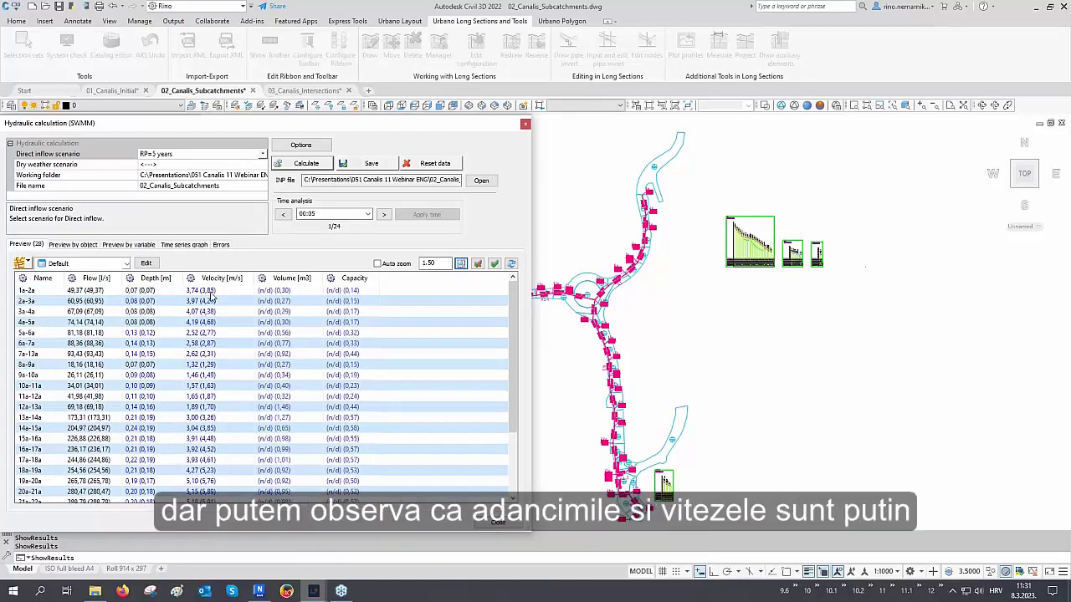
mouse_move(210, 430)
mouse_move(177, 344)
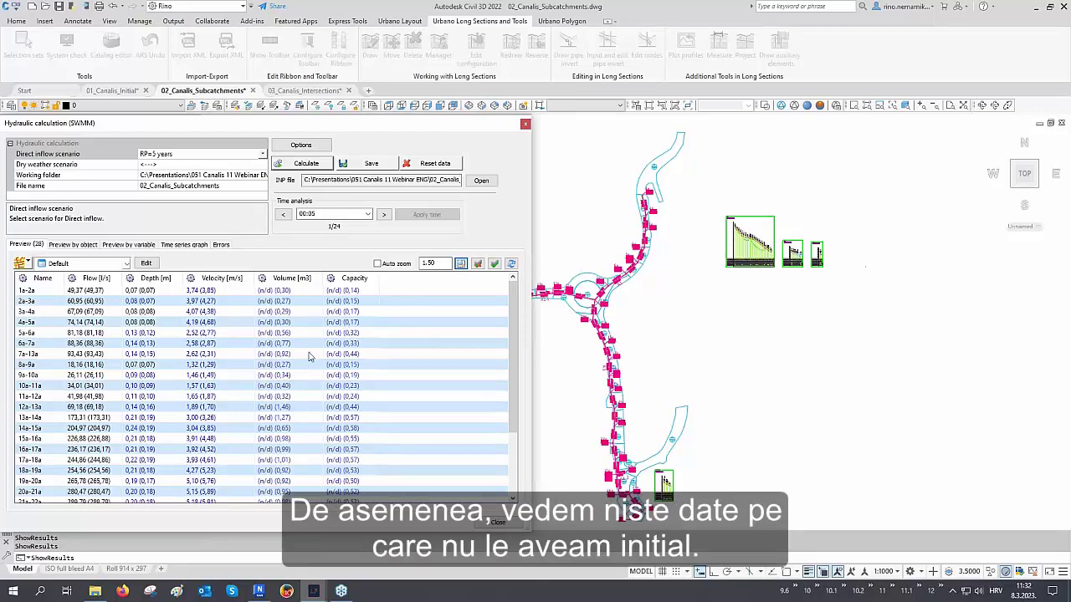
mouse_move(310, 298)
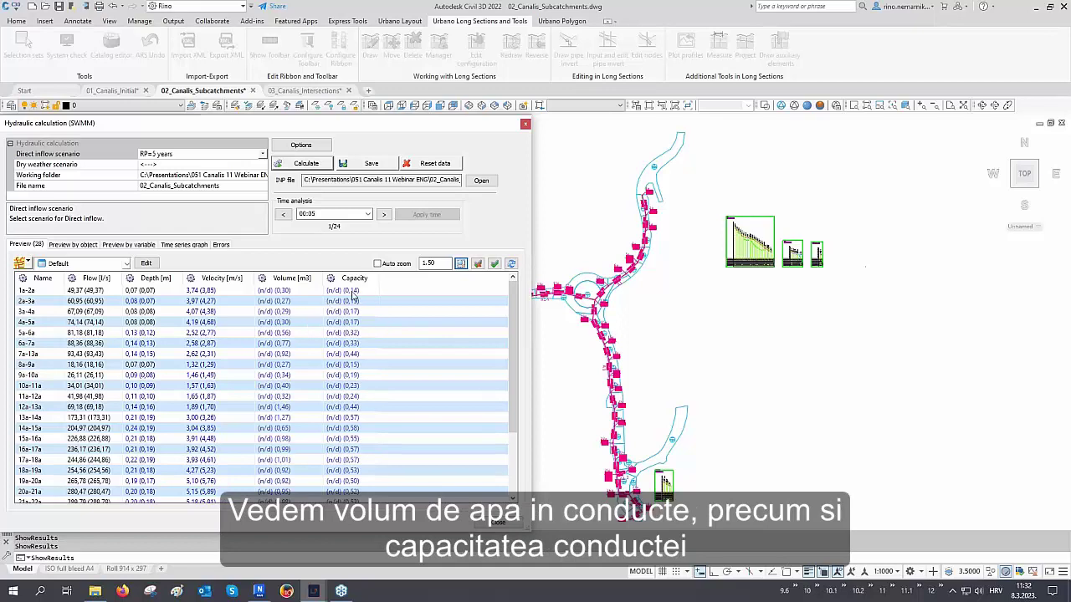
mouse_move(362, 430)
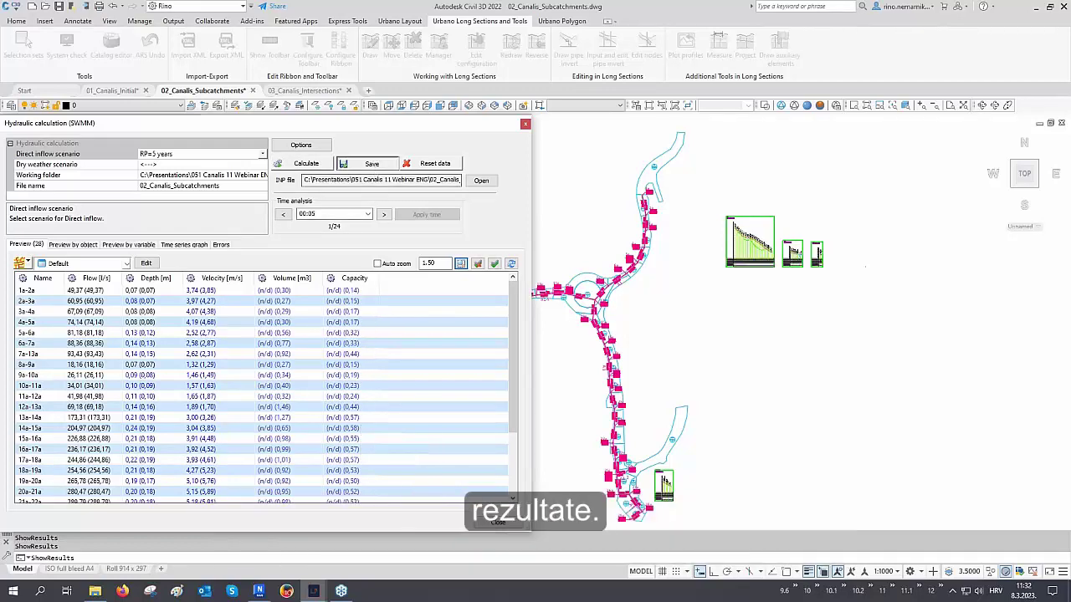
Step: Save the SWMM calculation results, review the node results with the Default node preview style, and close the hydraulic calculation
left_click(373, 165)
left_click(91, 265)
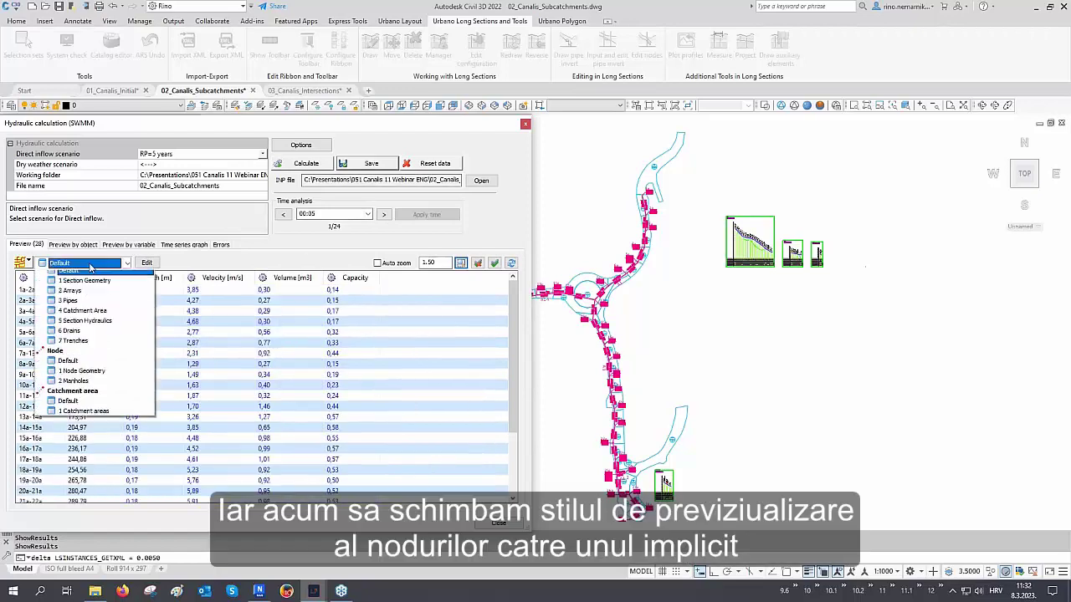
left_click(79, 386)
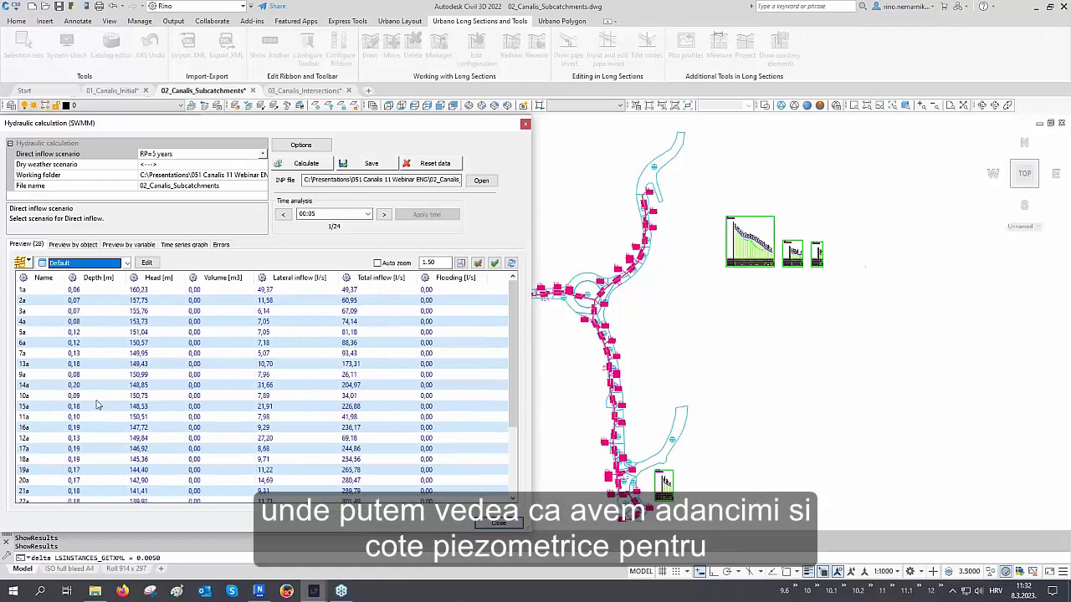
mouse_move(159, 371)
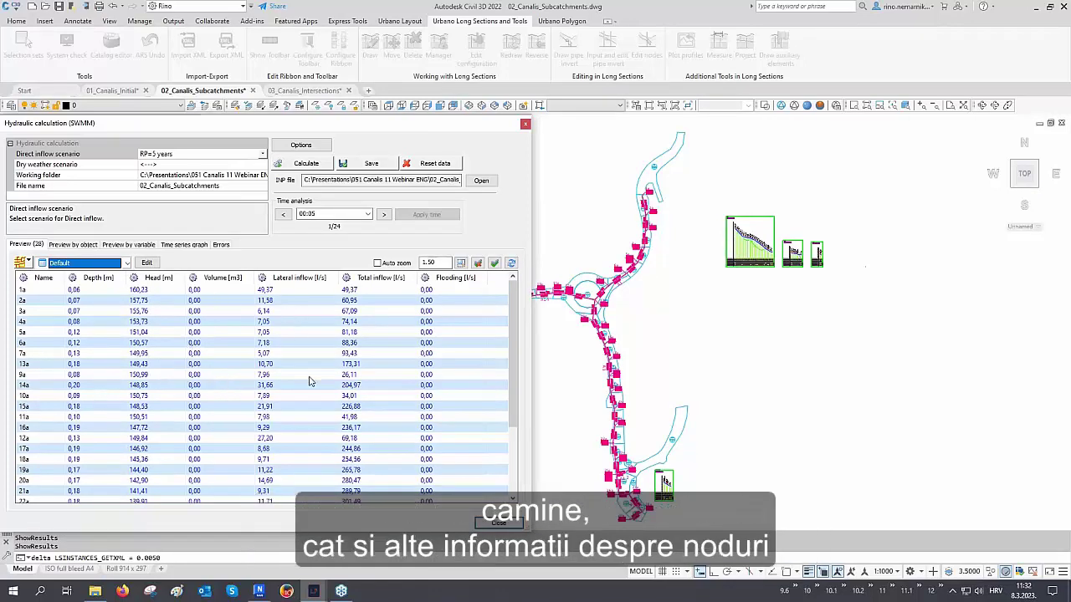
mouse_move(309, 381)
left_click(499, 524)
Step: Inspect the water level inside manhole 13a on the A1 longitudinal section
middle_click_drag(708, 311, 693, 337)
scroll(692, 317, "up", 8)
middle_click_drag(655, 288, 652, 296)
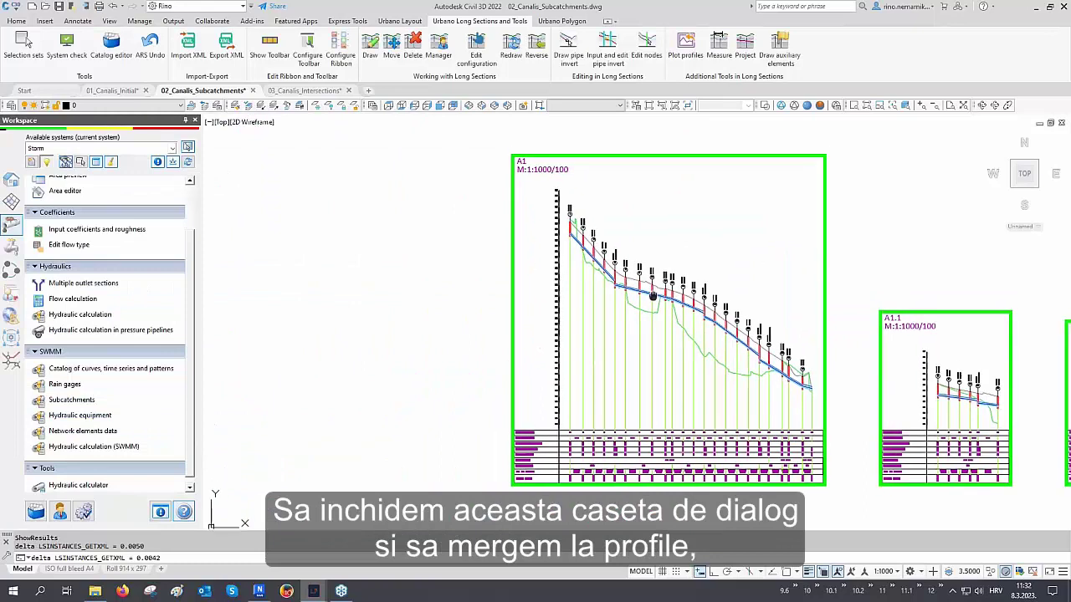
scroll(652, 297, "up", 15)
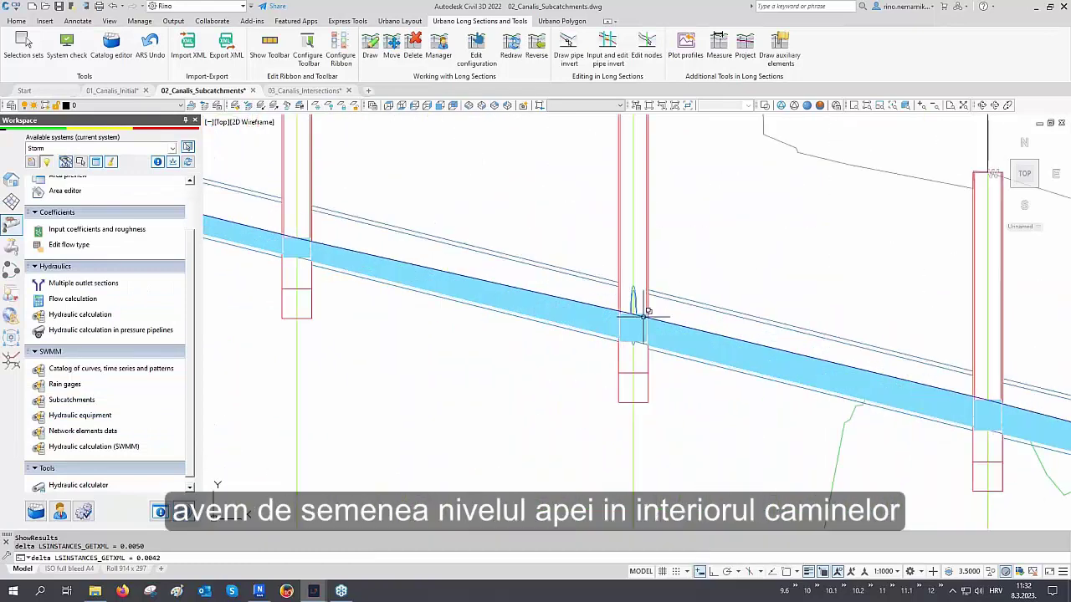
scroll(644, 314, "up", 6)
left_click(653, 294)
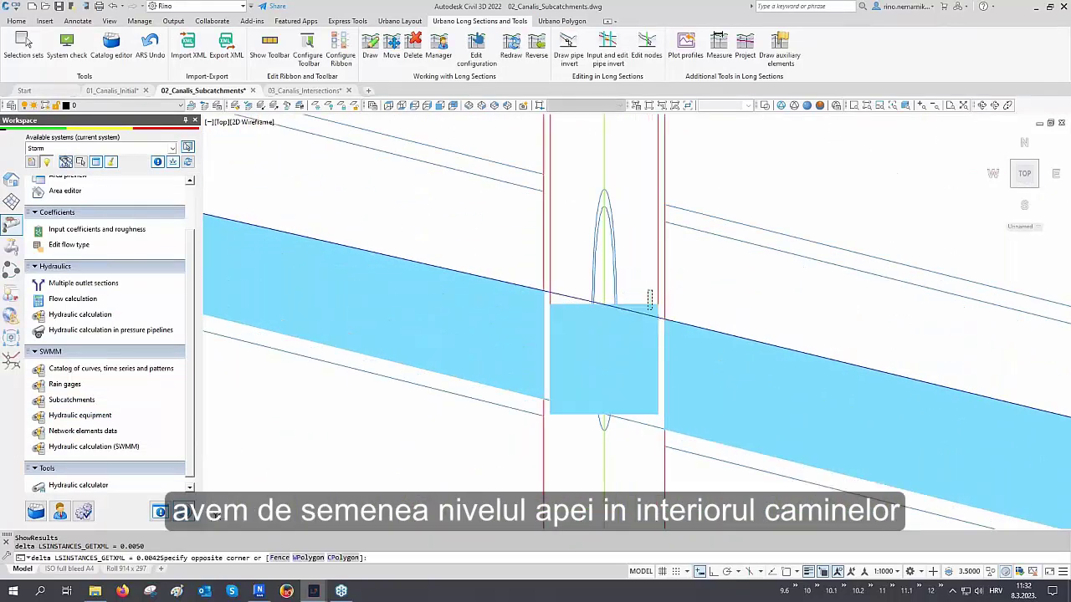
left_click(650, 306)
scroll(585, 351, "down", 8)
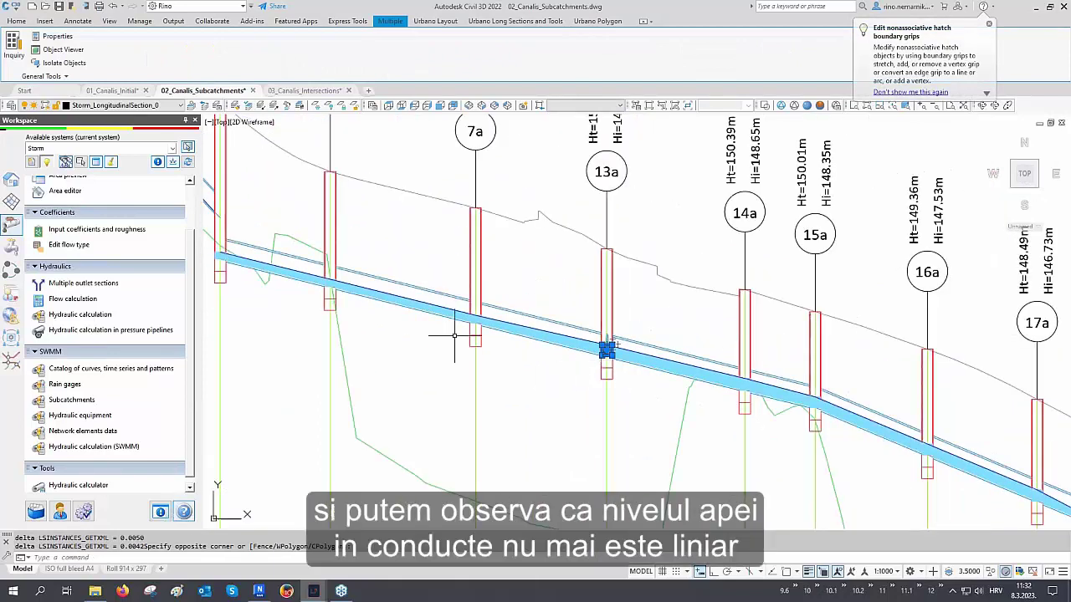
key("Escape")
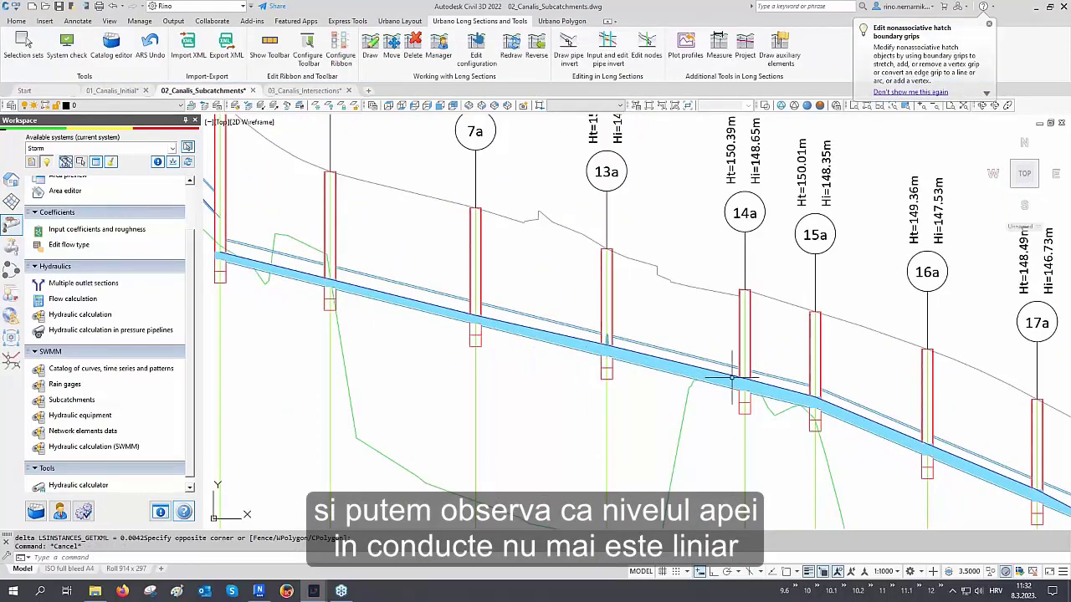
Step: Follow the water level in the pipes along the A1 longitudinal section down to its downstream end
middle_click_drag(430, 353, 460, 364)
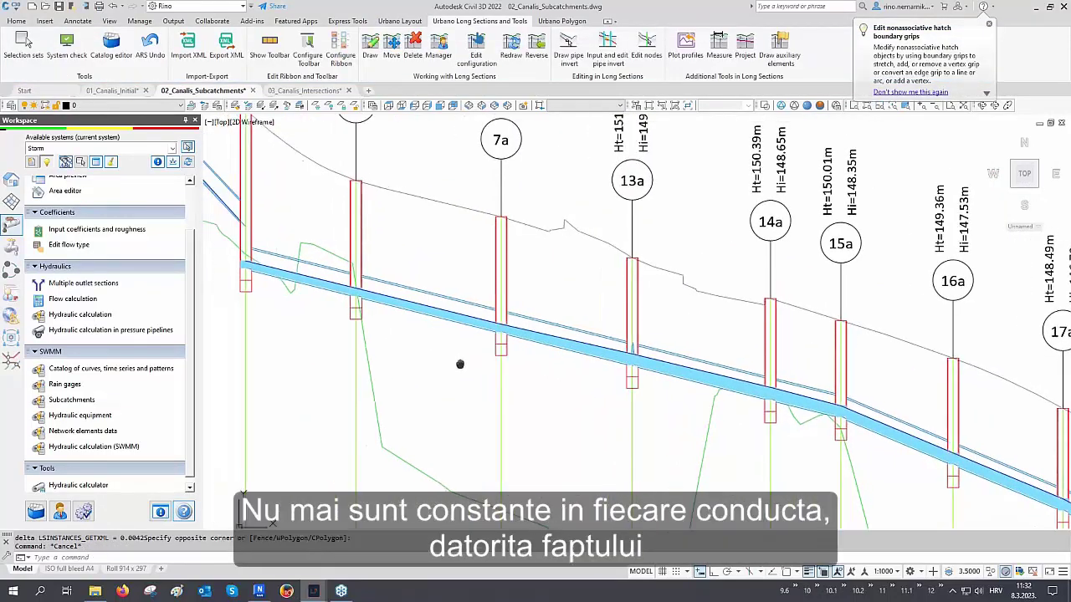
mouse_move(525, 439)
middle_mouse_down()
mouse_move(508, 401)
mouse_move(466, 368)
middle_mouse_up()
scroll(373, 343, "down", 2)
middle_click_drag(551, 420, 441, 332)
middle_click_drag(641, 428, 505, 353)
mouse_move(584, 441)
middle_mouse_down()
mouse_move(478, 334)
mouse_move(483, 359)
middle_mouse_up()
scroll(778, 379, "up", 2)
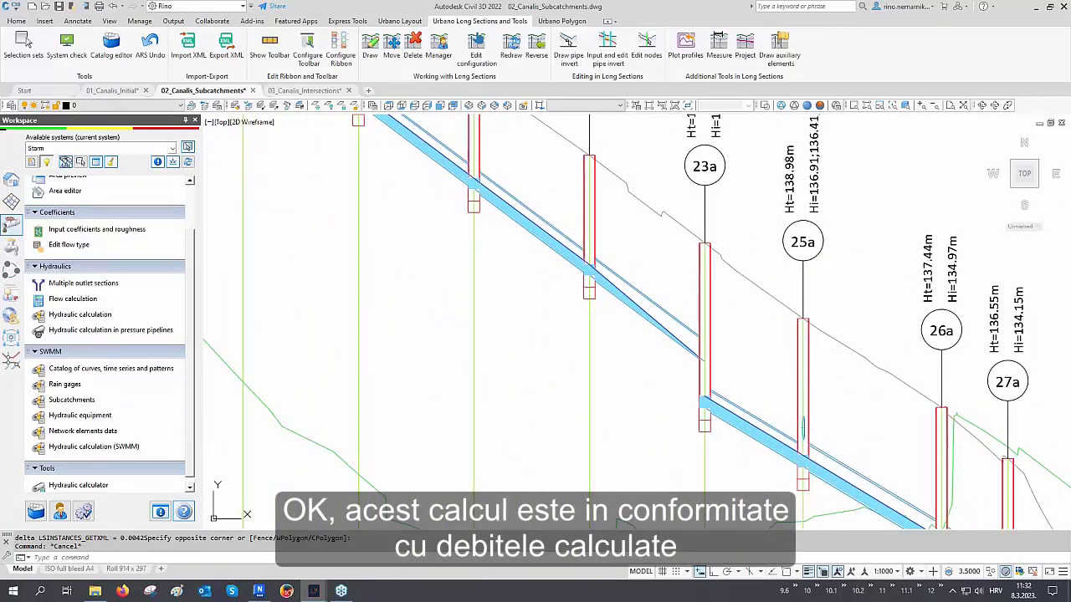
key("Escape")
scroll(778, 379, "down", 5)
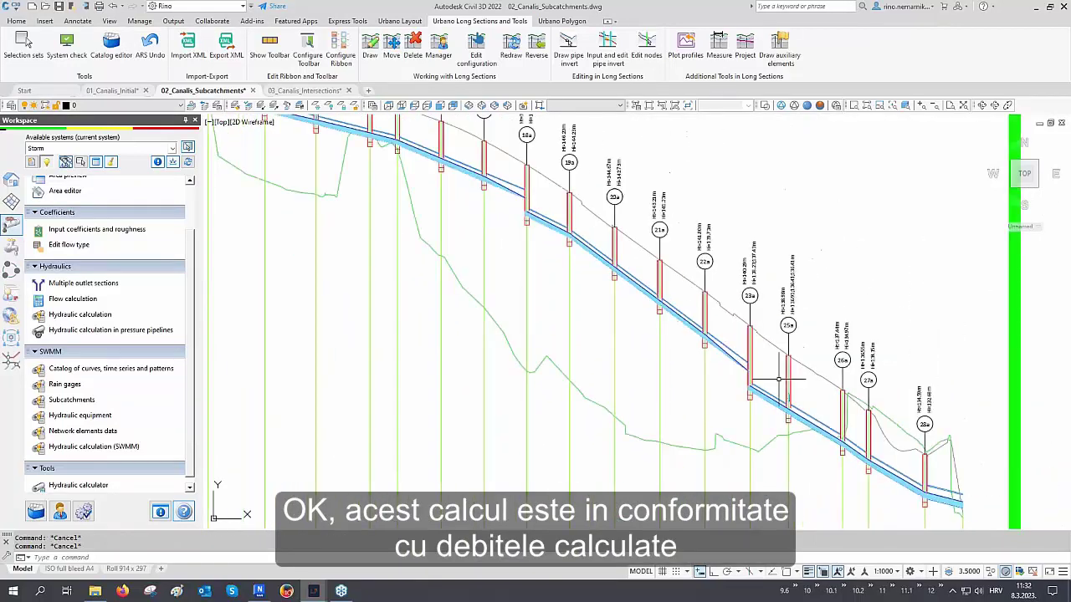
scroll(777, 389, "down", 2)
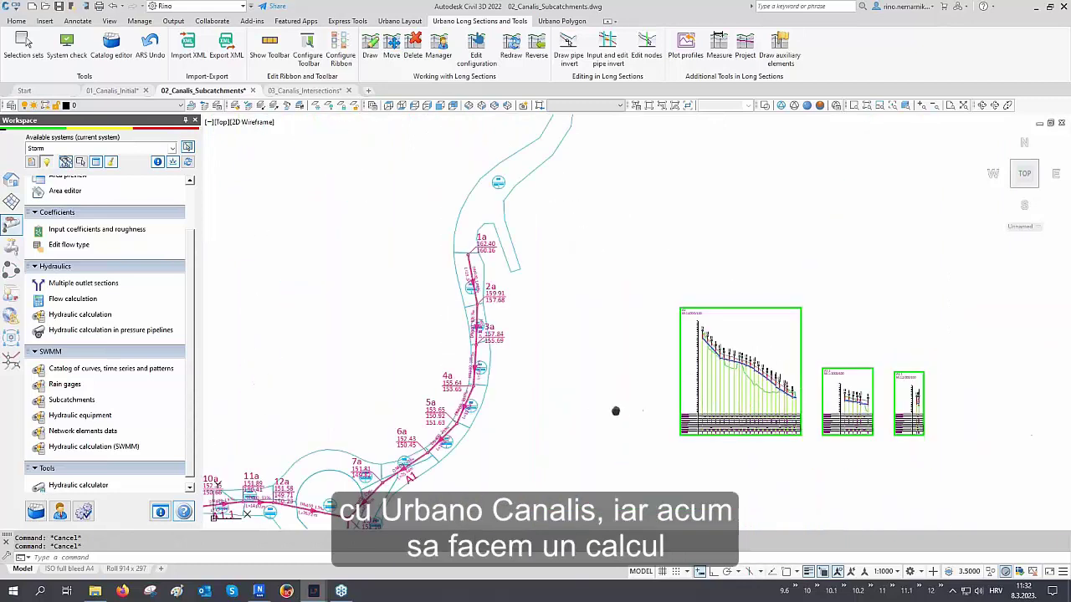
middle_click_drag(617, 411, 777, 368)
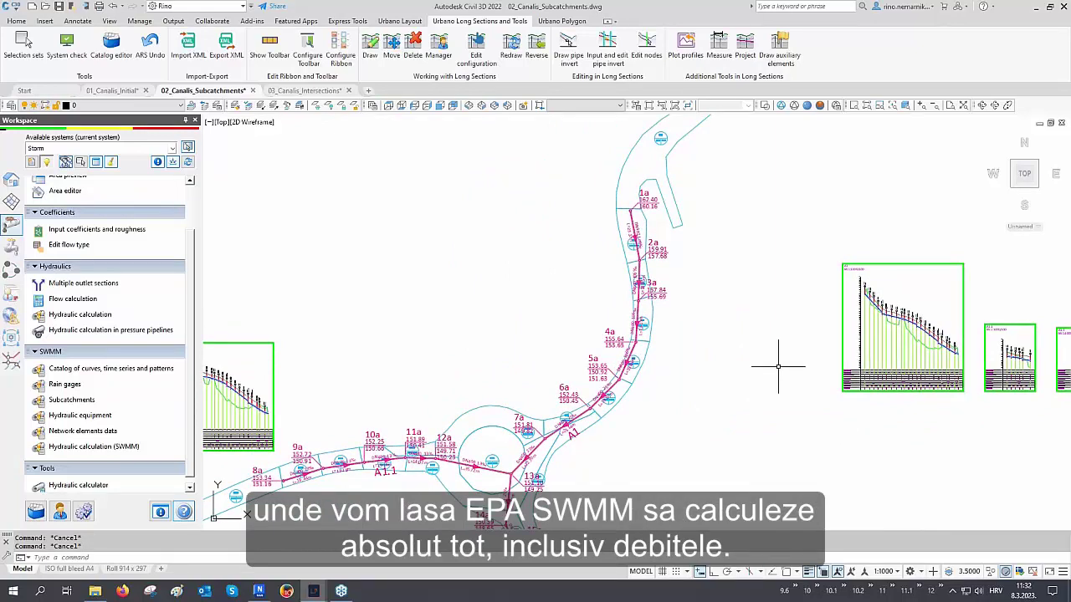
middle_click_drag(777, 365, 813, 358)
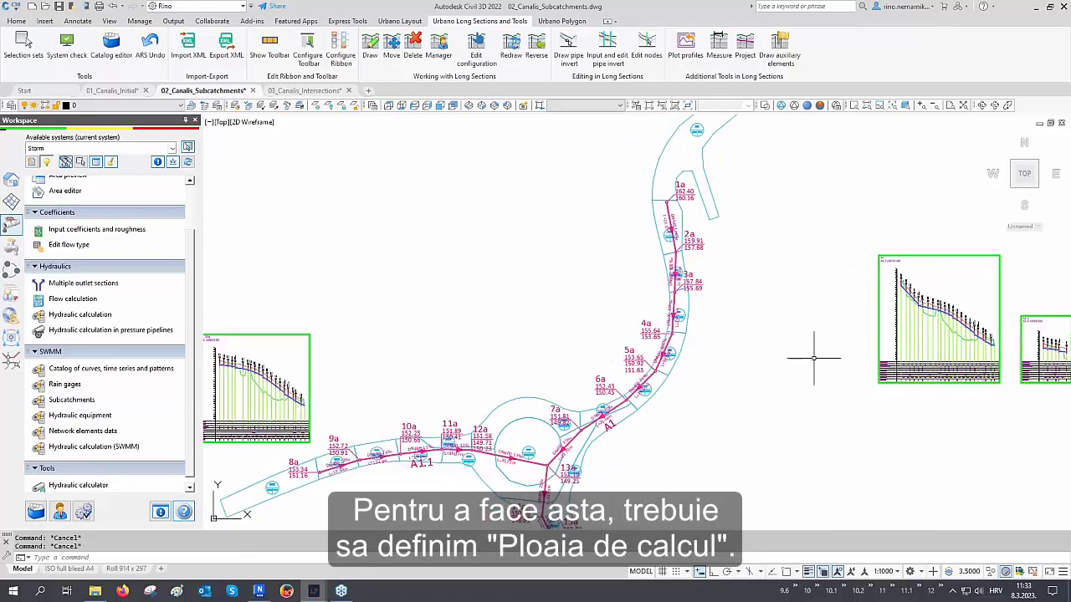
Step: Add a rain gage with the rain format Intensity and a time interval of 0:05
left_click(65, 385)
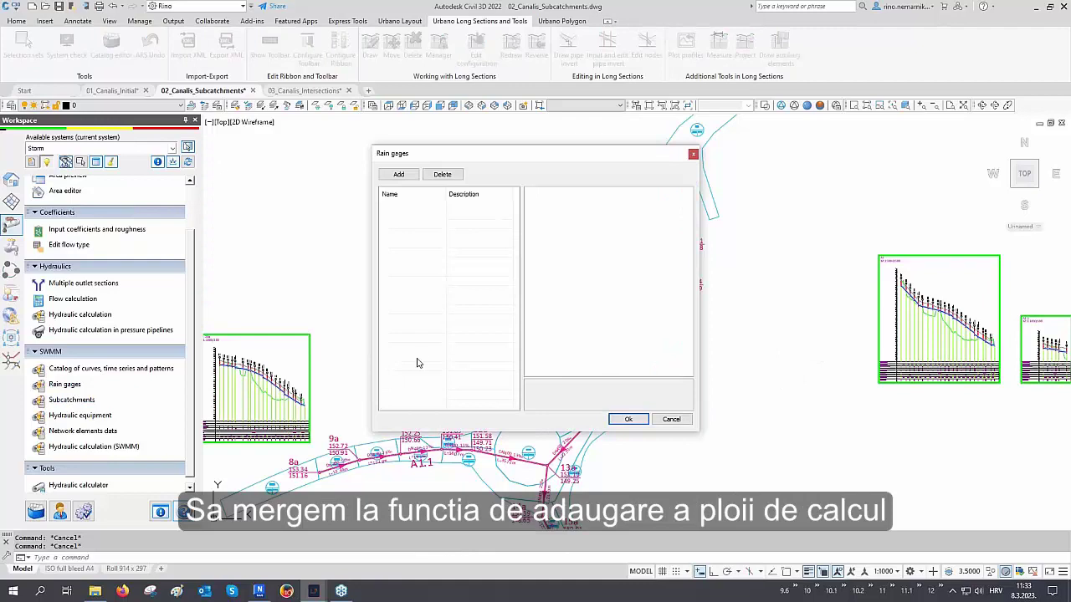
left_click(398, 174)
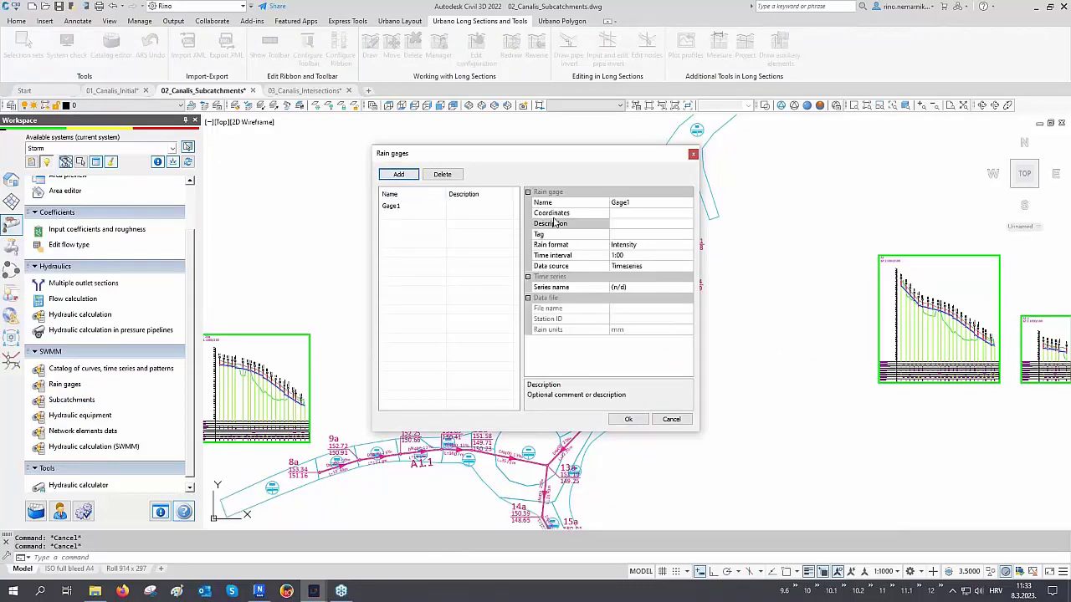
left_click(559, 245)
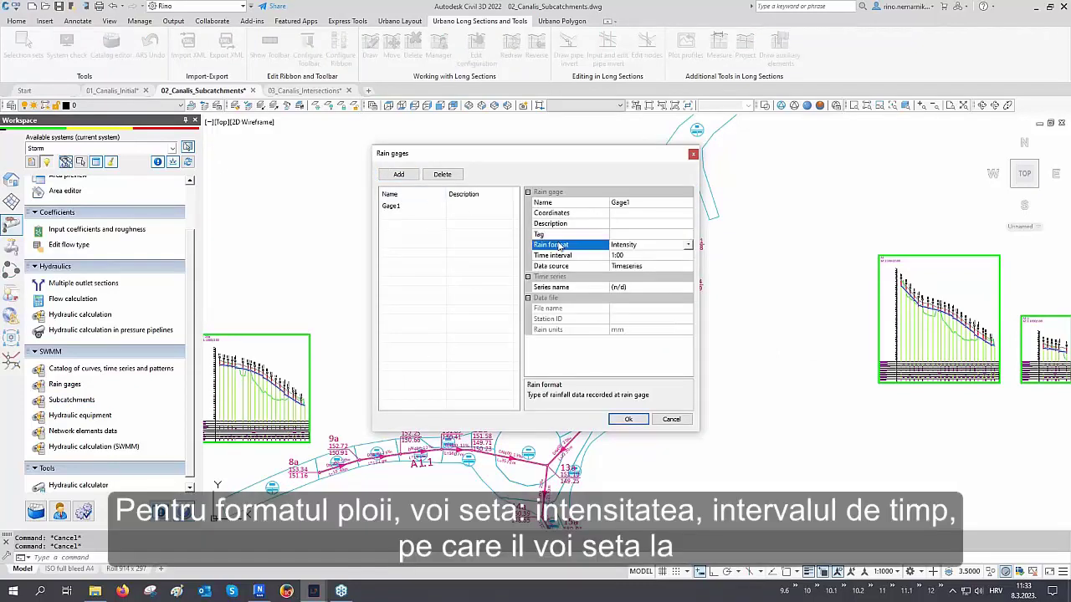
left_click(636, 245)
left_click(626, 256)
left_click(590, 256)
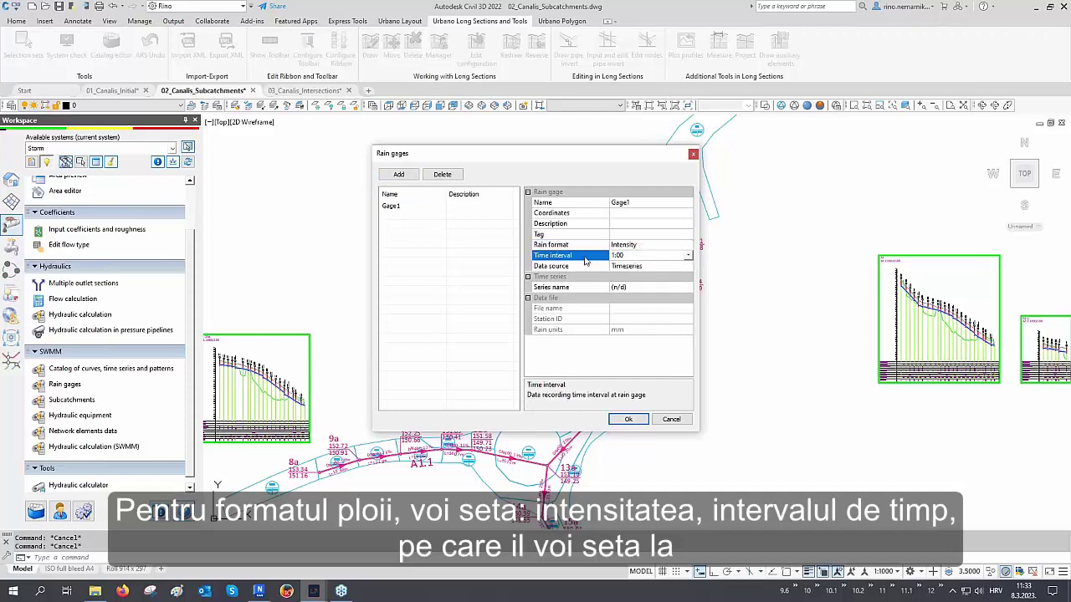
left_click(687, 256)
left_click(624, 276)
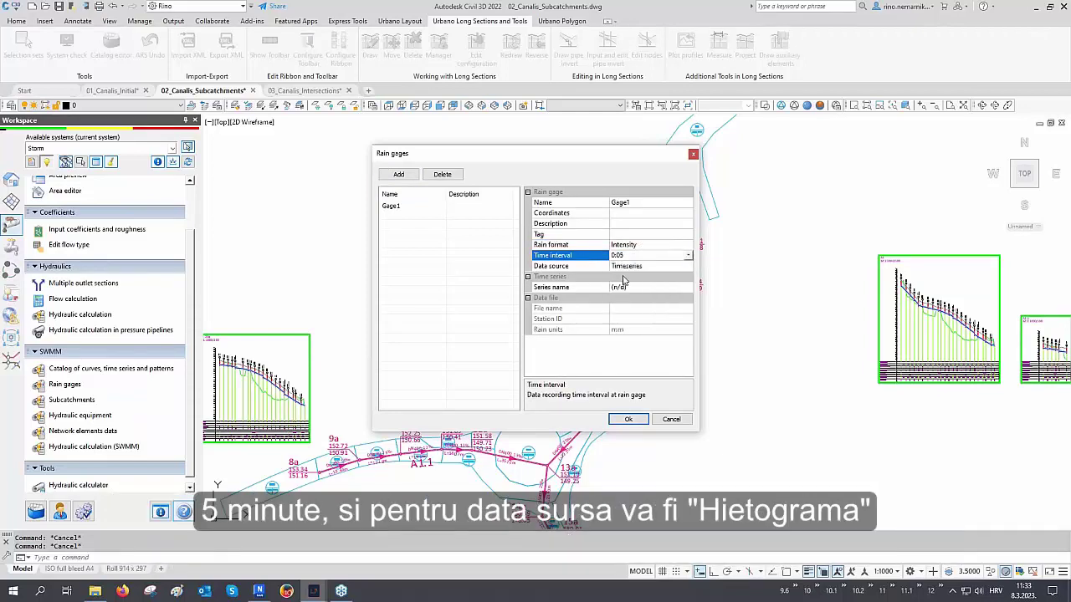
Step: Keep Timeseries as the rain gage's data source, assign the RP=5 years series and accept the rain gage
left_click(569, 266)
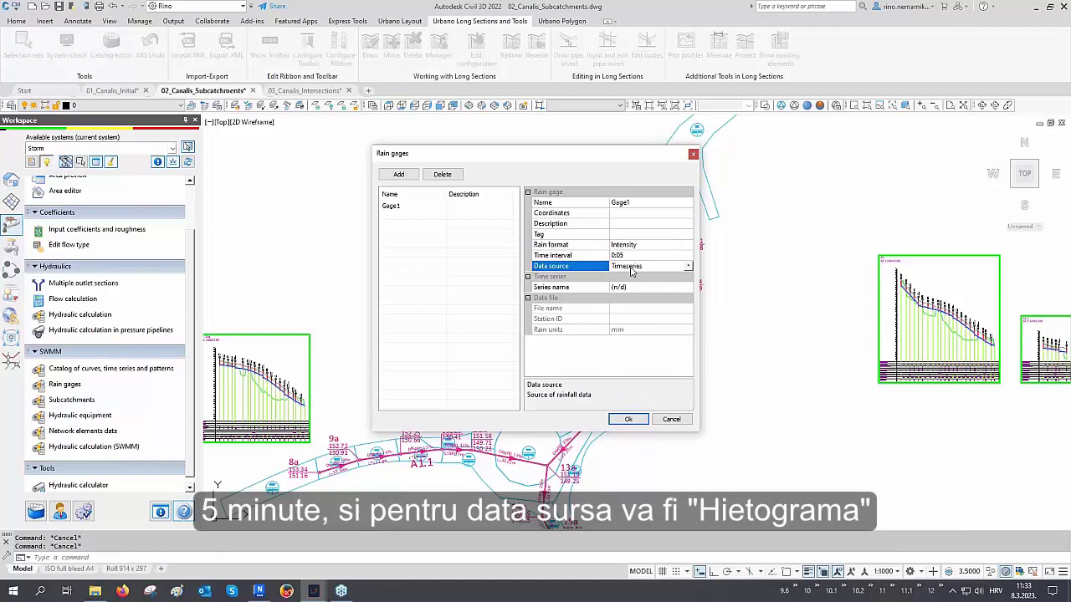
left_click(638, 289)
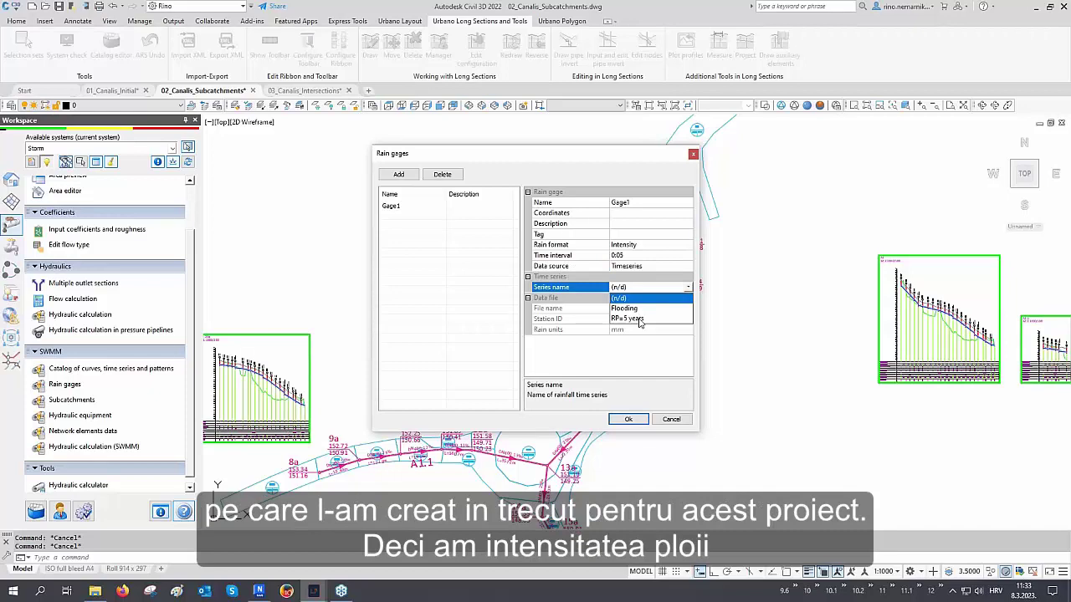
left_click(640, 318)
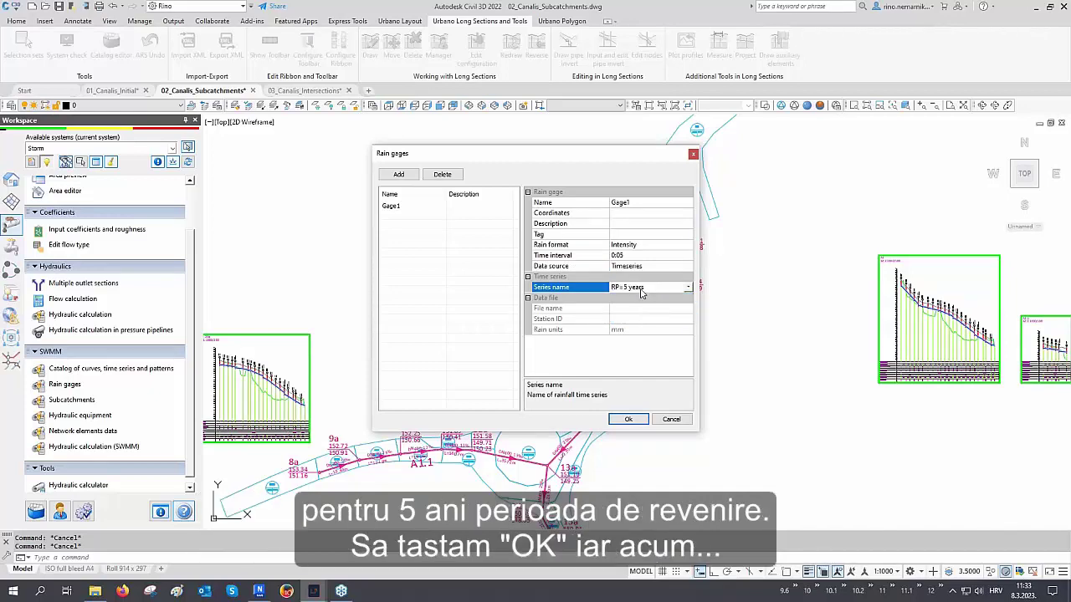
left_click(628, 419)
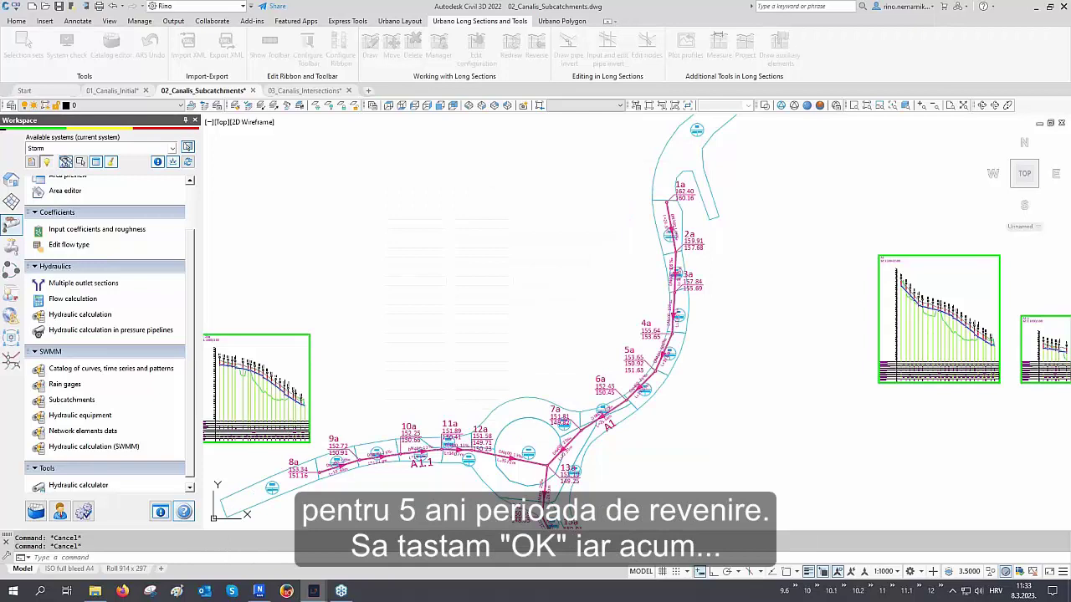
Step: Open the subcatchments and examine the parameters and drawing areas of A1-01 through A1-07 one by one
left_click(71, 400)
left_click_drag(444, 151, 273, 126)
left_click(237, 172)
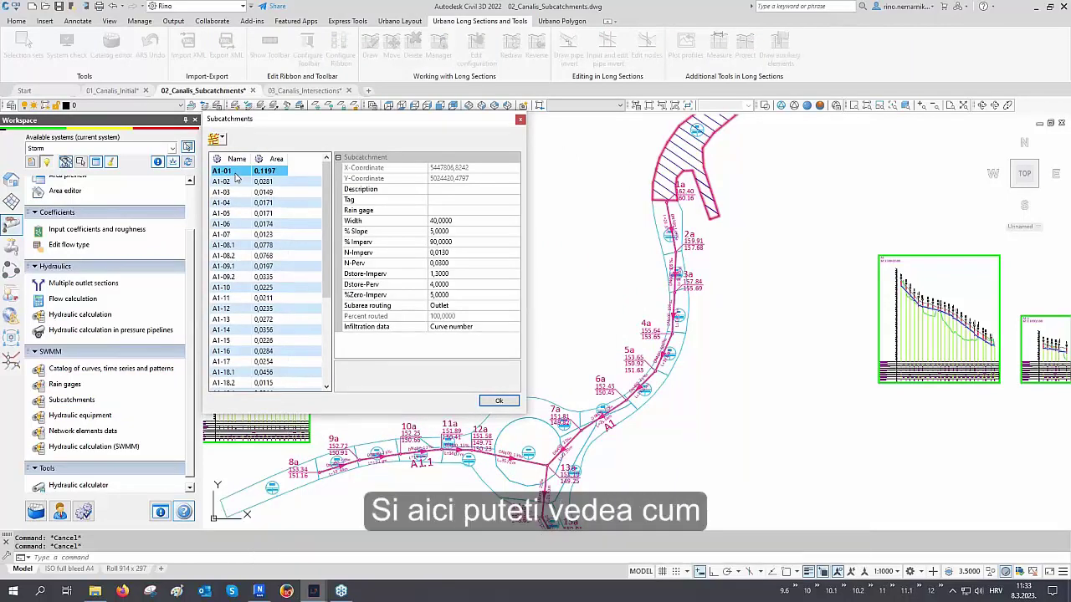
key("Down")
key("Down")
key("Down")
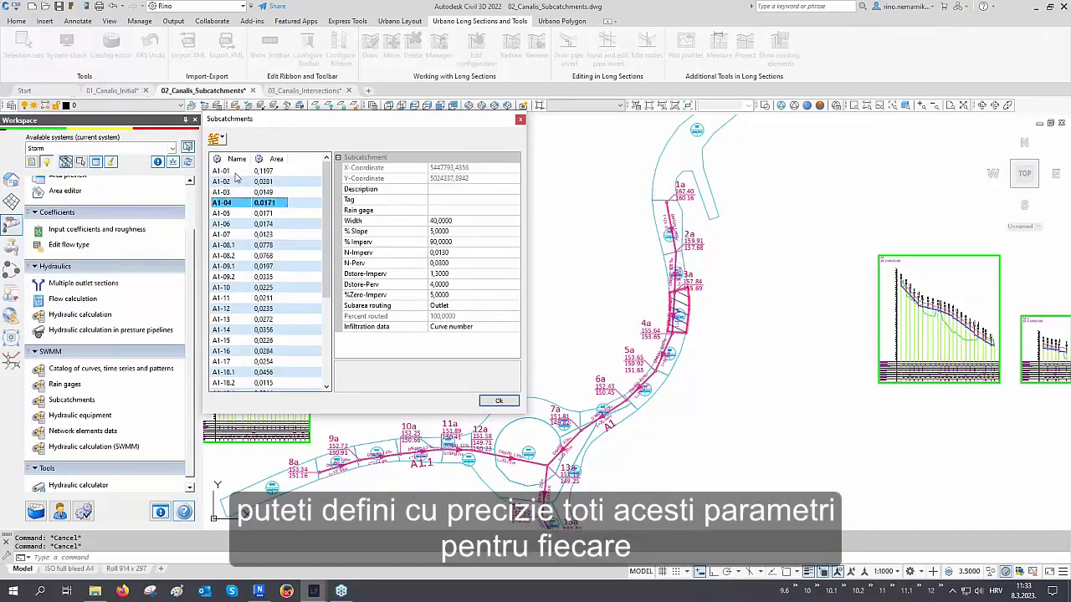
key("Down")
key("Down")
key("Down")
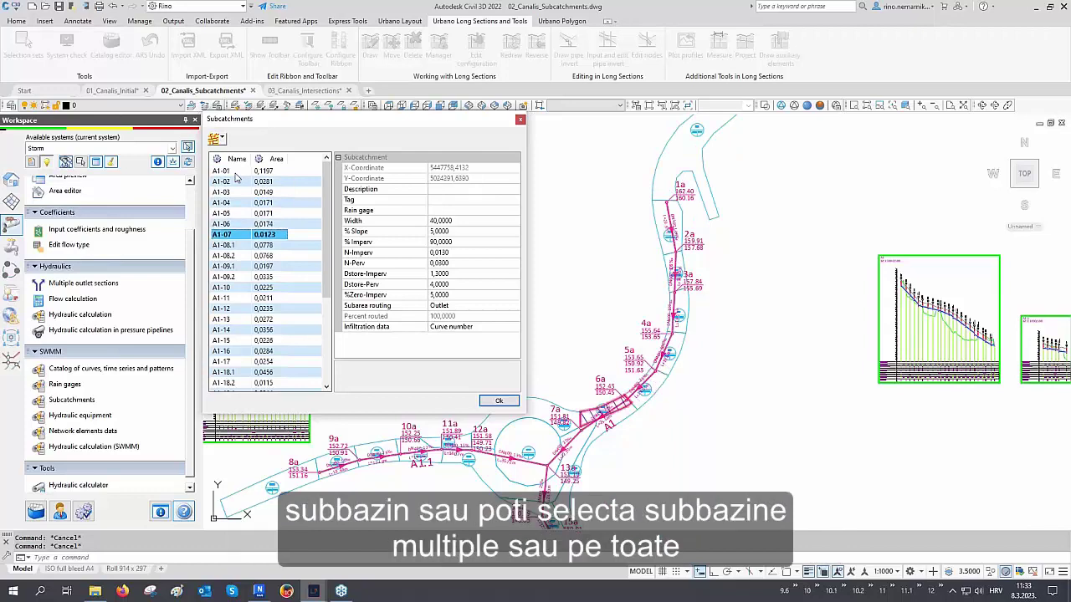
Step: Select all subcatchments and assign the rain gage Gage1 to them
left_click(236, 172)
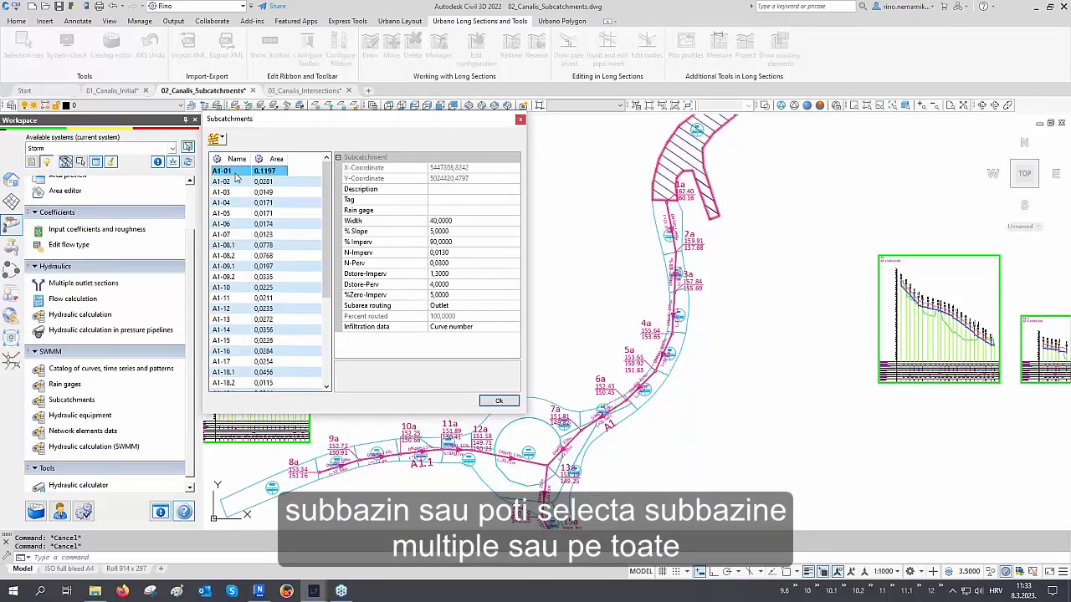
key("ctrl+a")
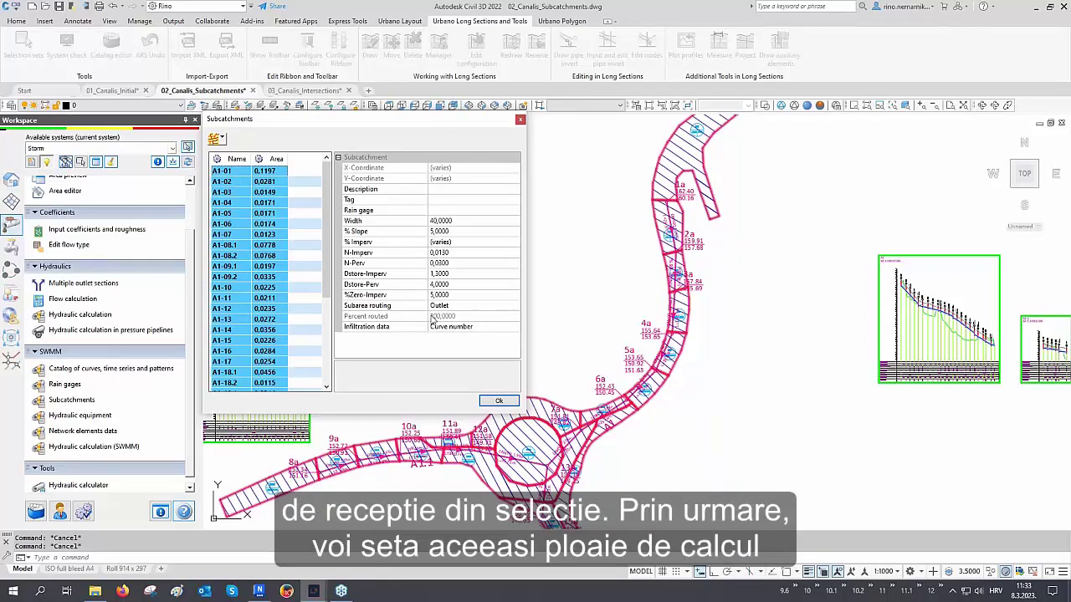
left_click(477, 212)
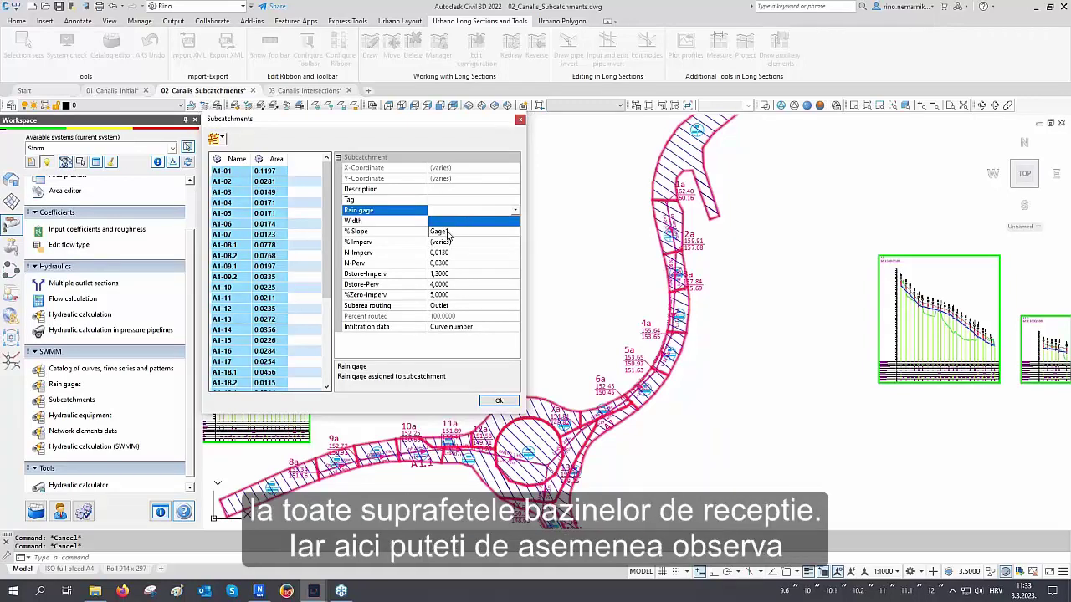
left_click(446, 233)
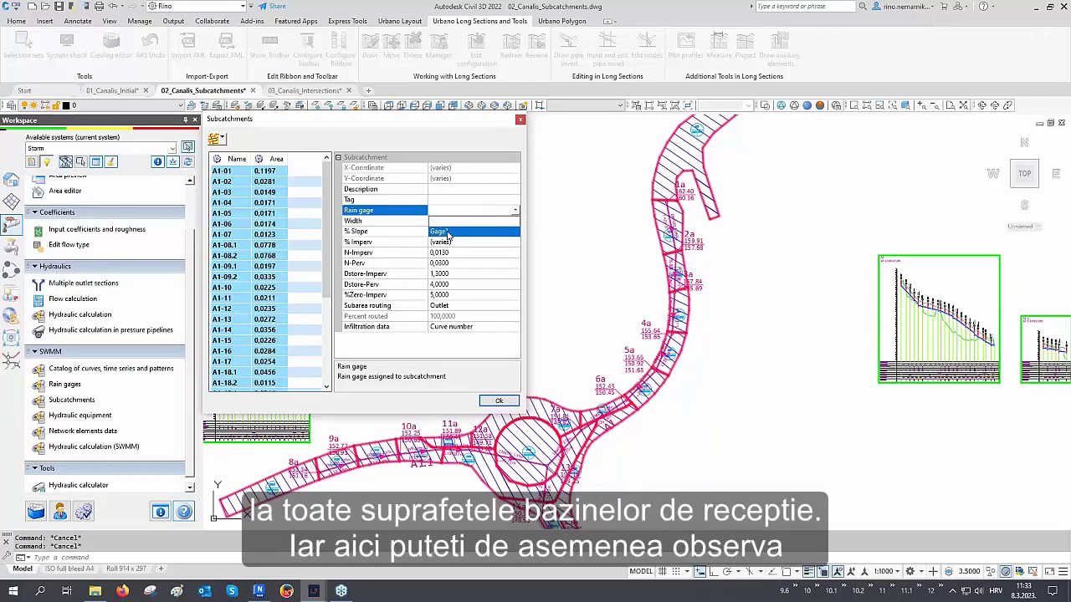
Step: Check the available infiltration methods for all subcatchments, keep Curve number, and accept the infiltration and subcatchment data
left_click(406, 330)
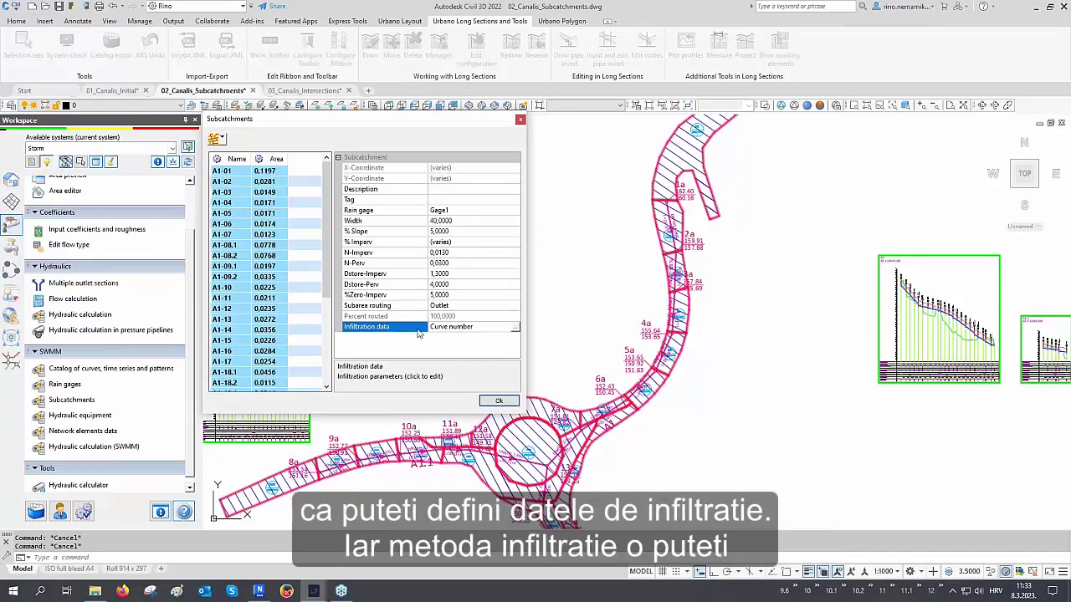
left_click(515, 328)
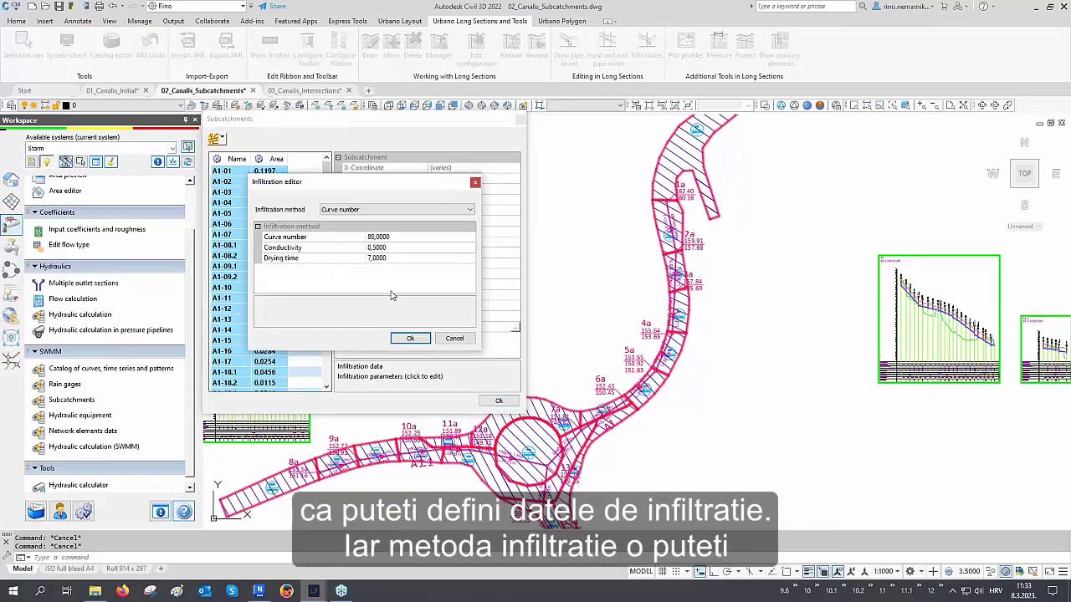
left_click(374, 210)
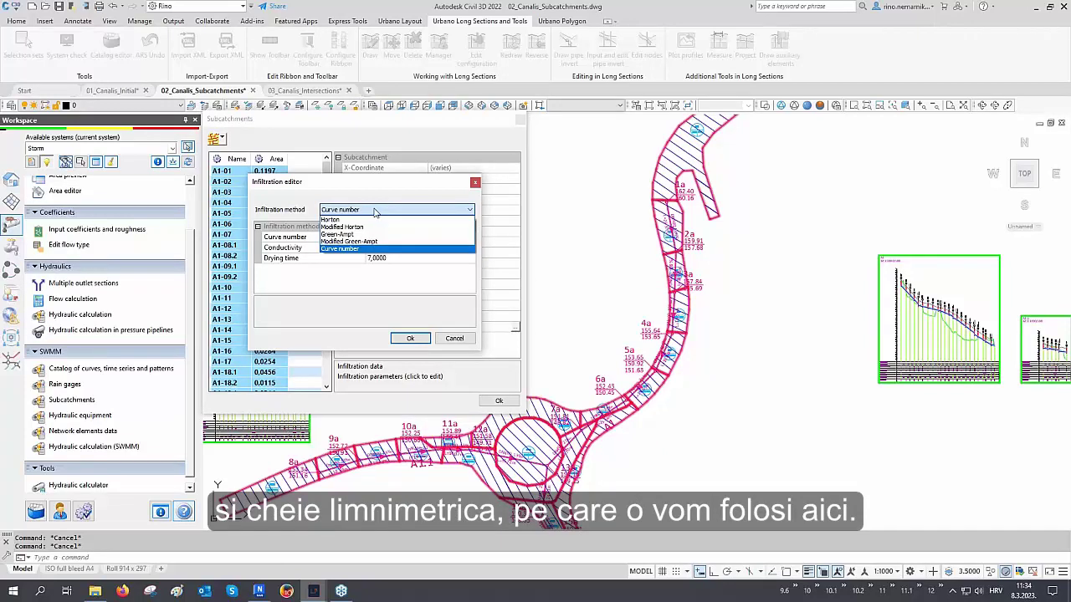
left_click(374, 210)
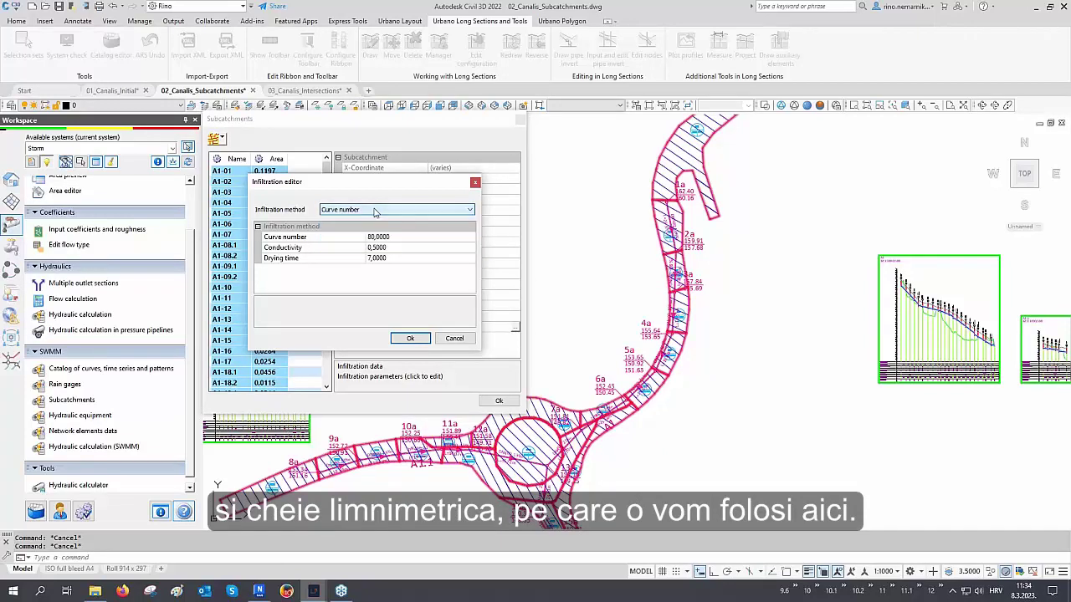
left_click(409, 338)
left_click(490, 400)
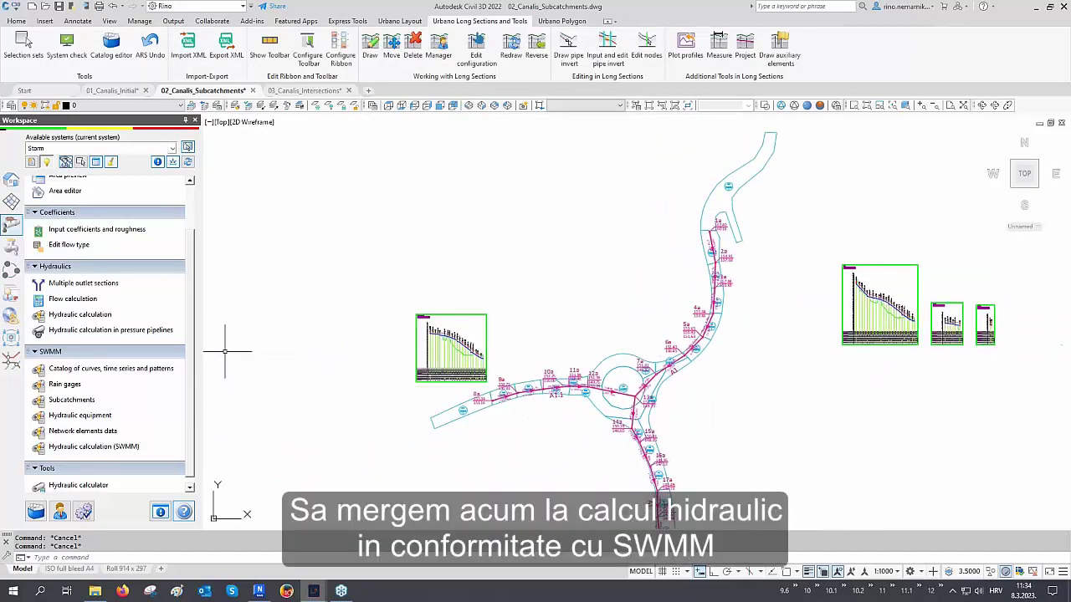
Step: Open the SWMM hydraulic calculation and clear its direct inflow scenario
left_click(95, 449)
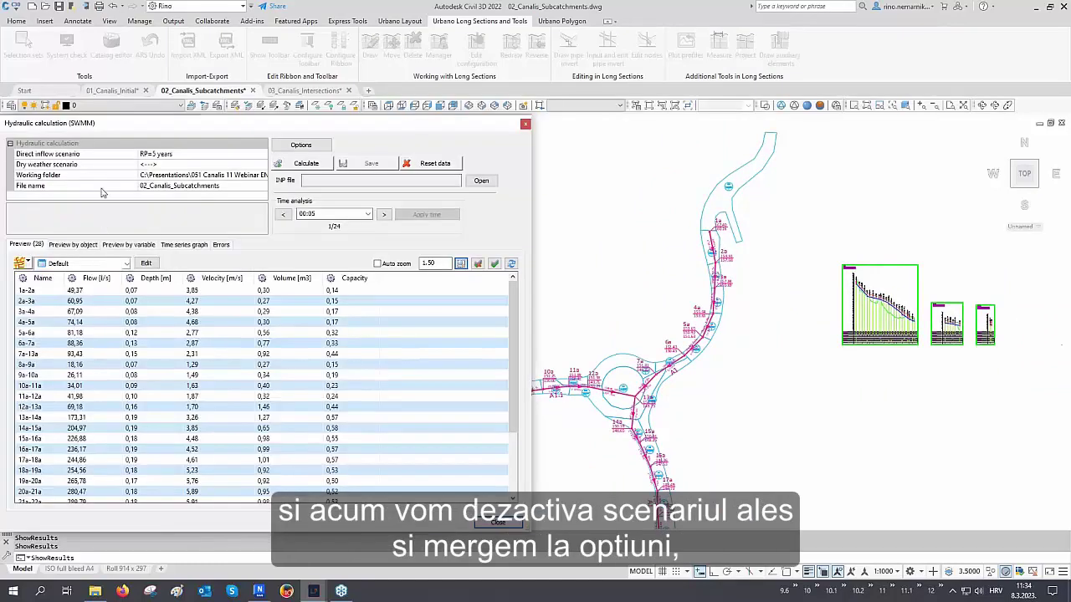
left_click(50, 154)
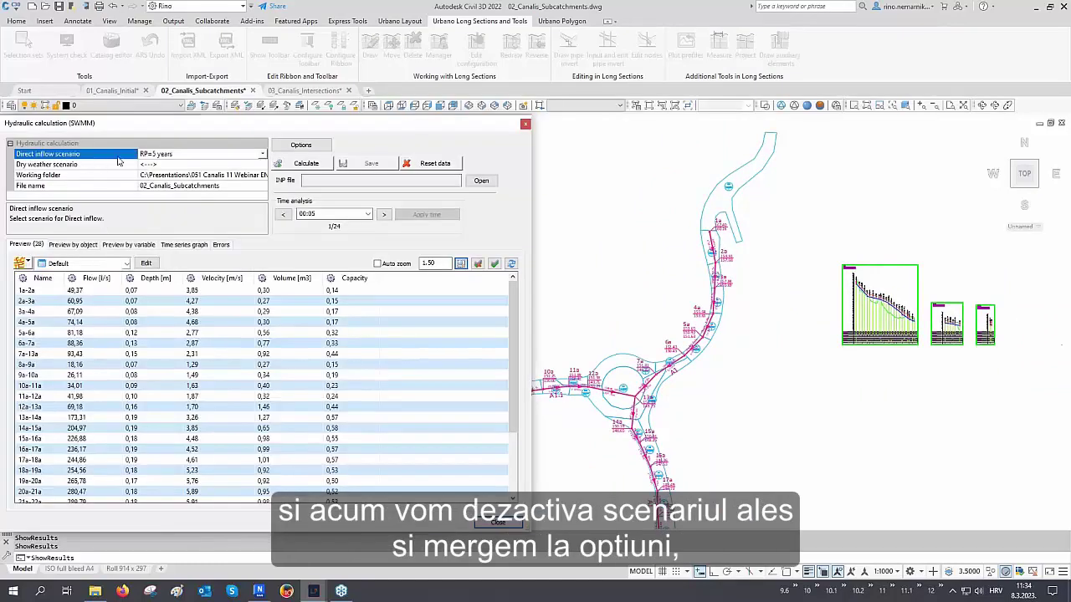
left_click(161, 155)
left_click(170, 164)
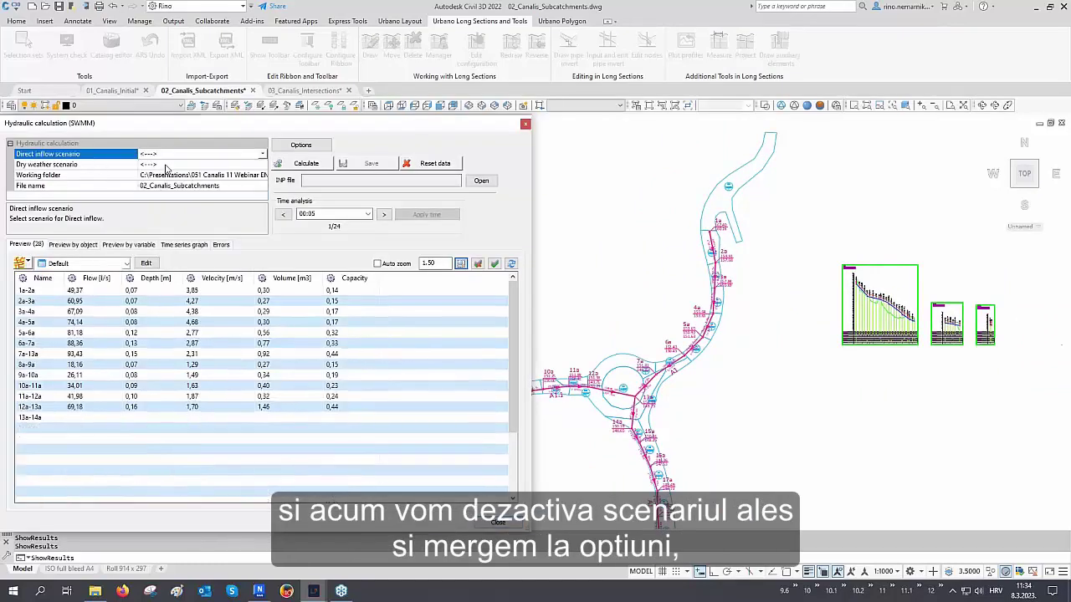
Step: Enable rainfall/runoff in the calculation options, check the analysis end time, reporting step and wet weather runoff step, and accept
left_click(300, 145)
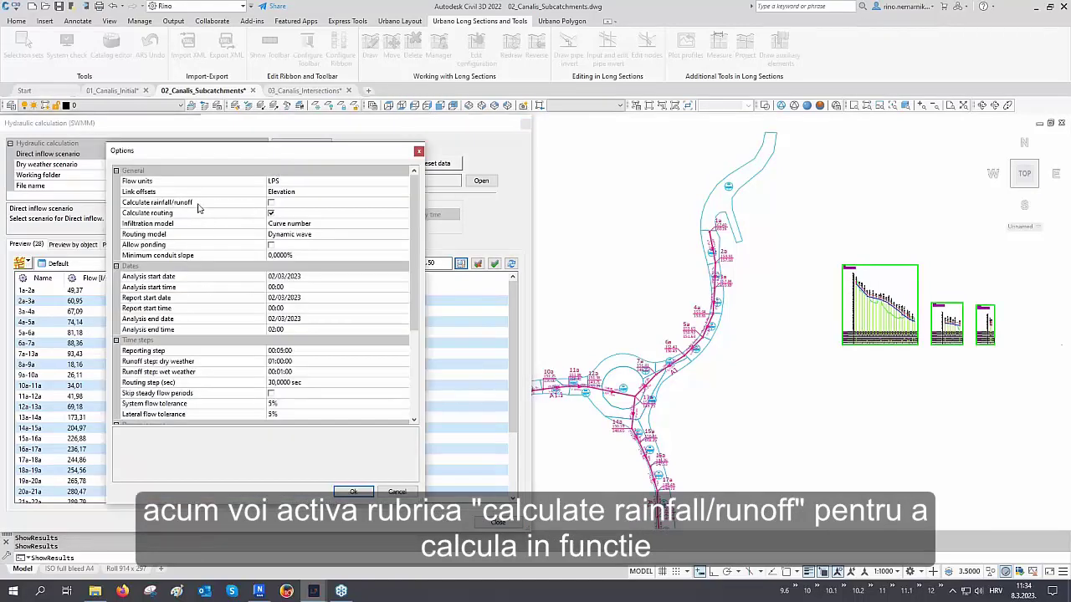
left_click(199, 204)
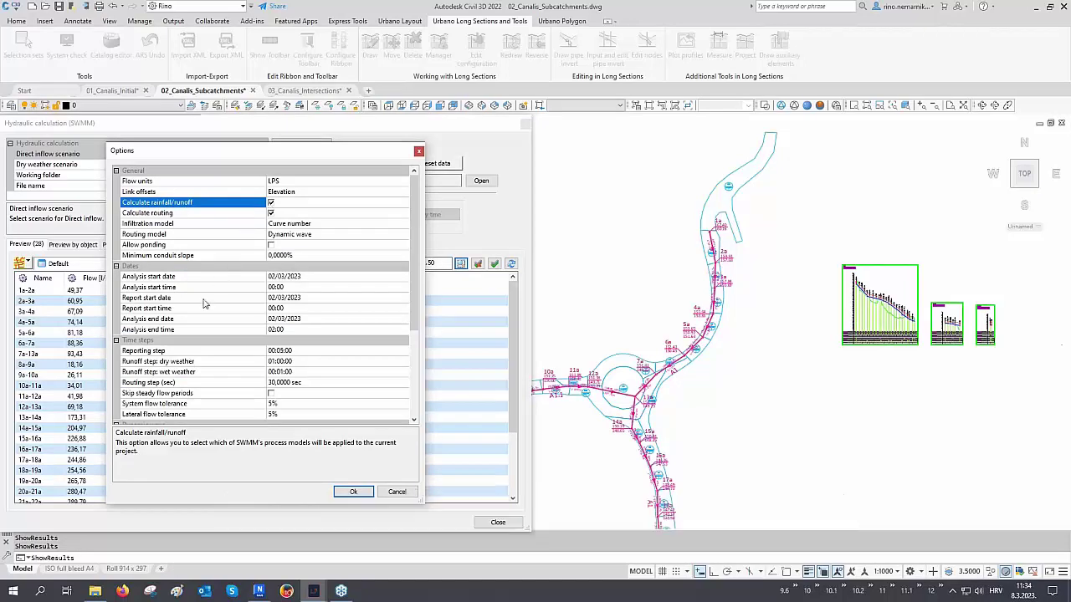
left_click(185, 331)
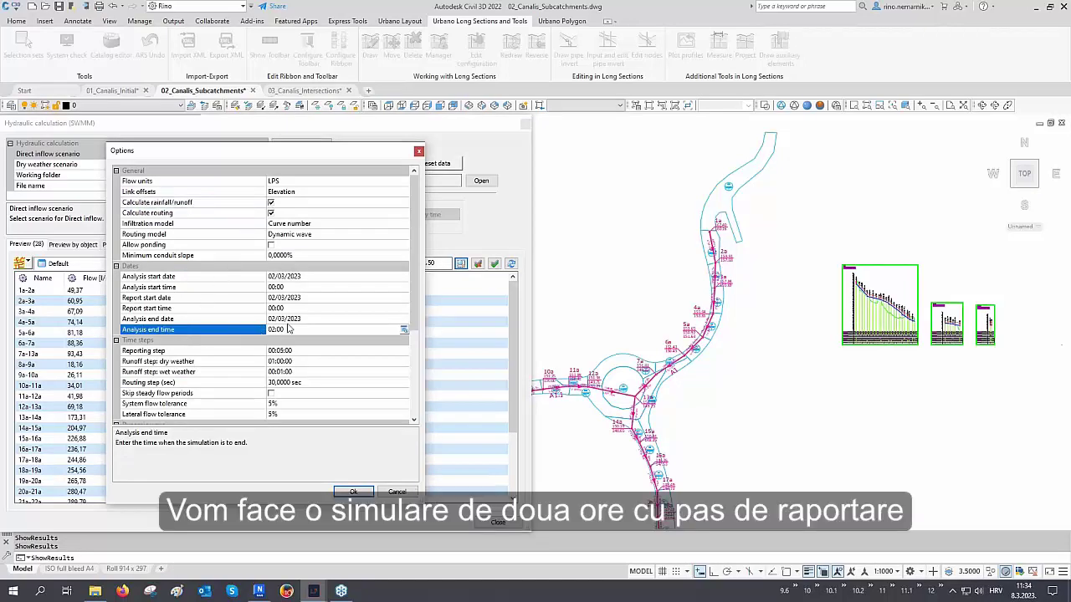
left_click(195, 352)
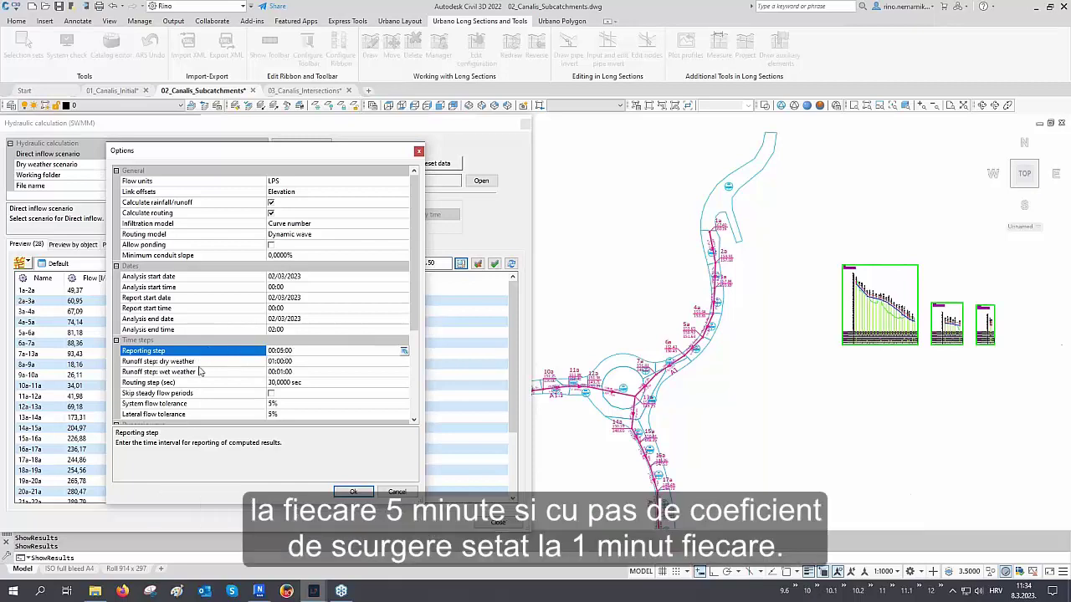
left_click(189, 373)
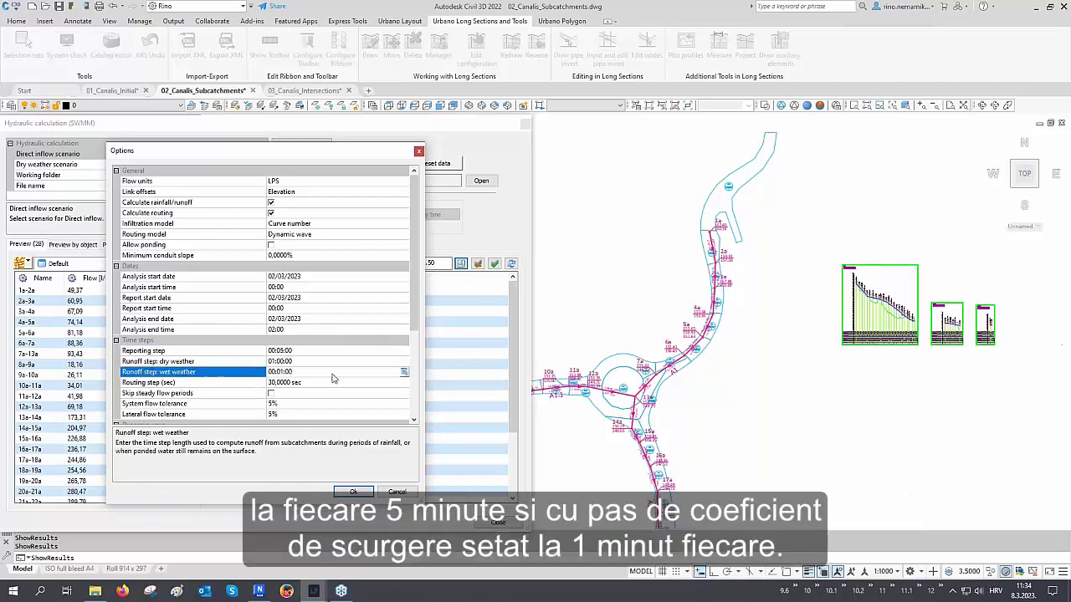
left_click(356, 491)
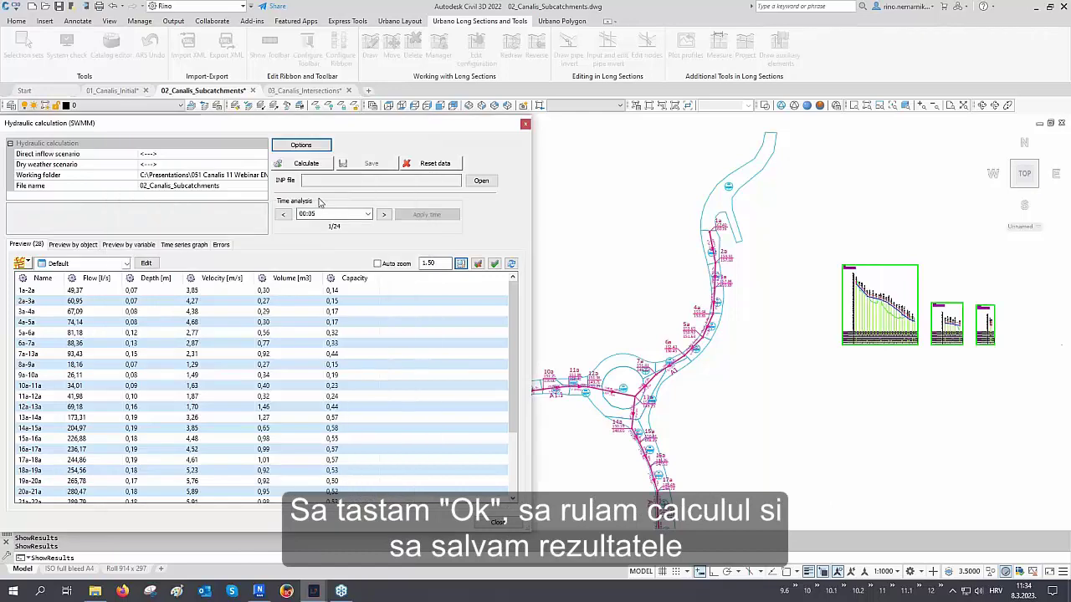
Step: Run the SWMM hydraulic calculation and save its results
left_click(306, 164)
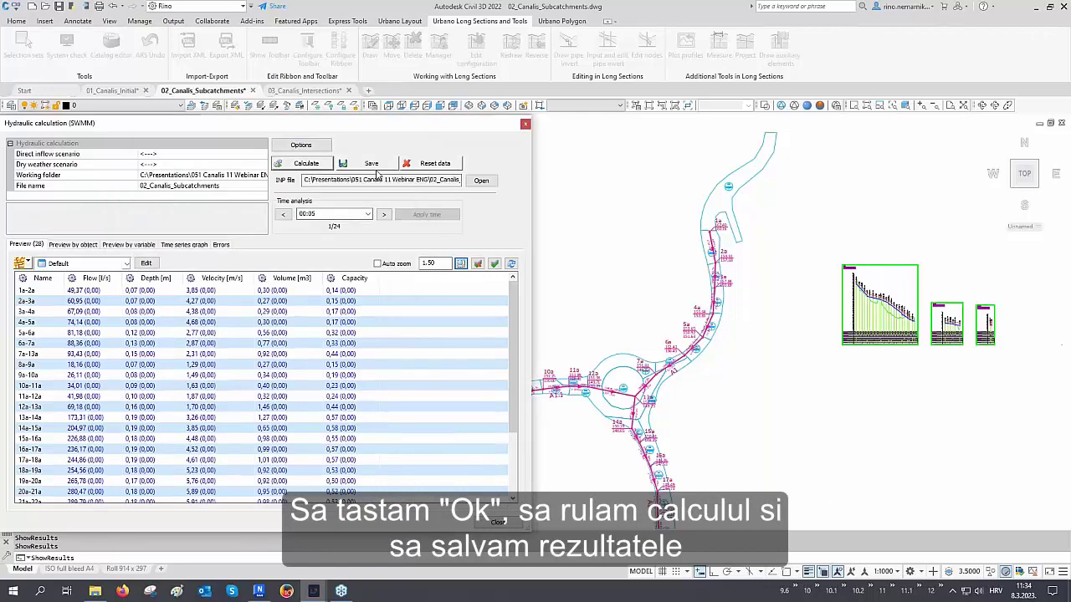
left_click(371, 164)
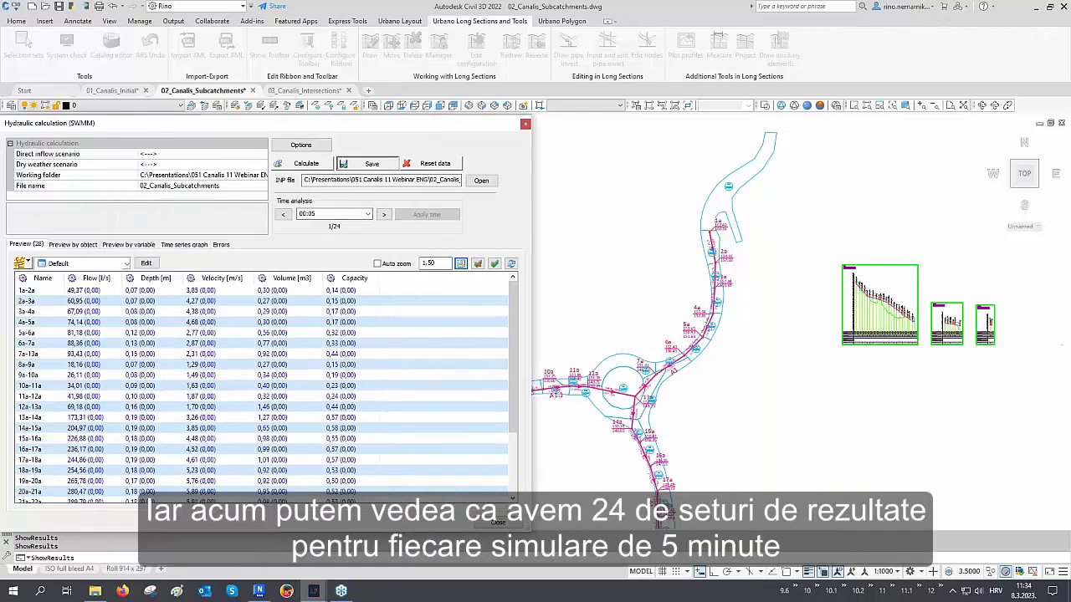
Step: Check the available result times, apply the 00:10 time step and examine the section results
left_click(367, 214)
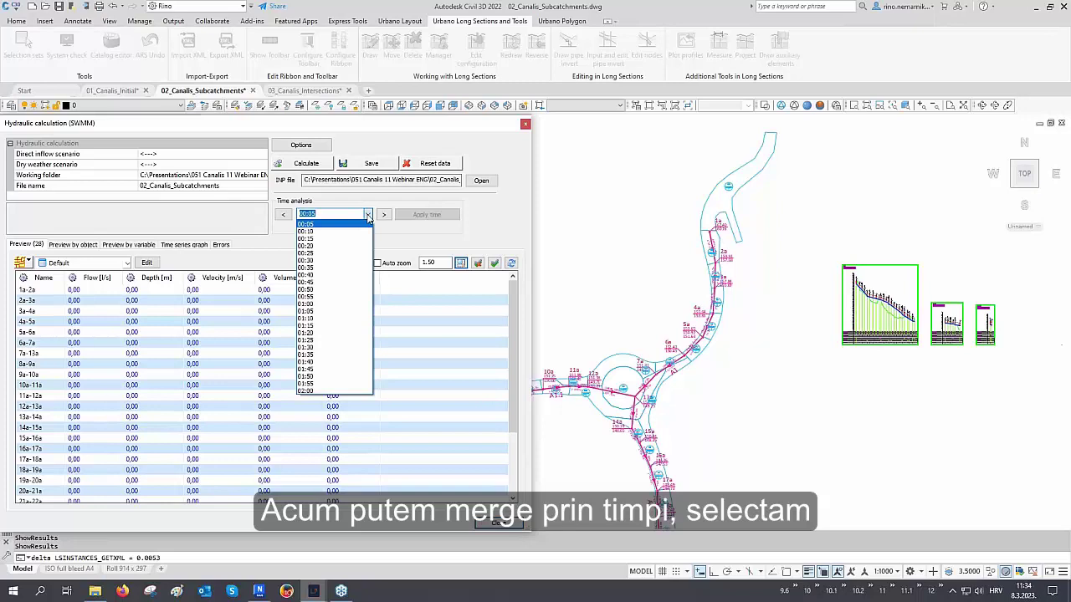
left_click(368, 215)
left_click(384, 214)
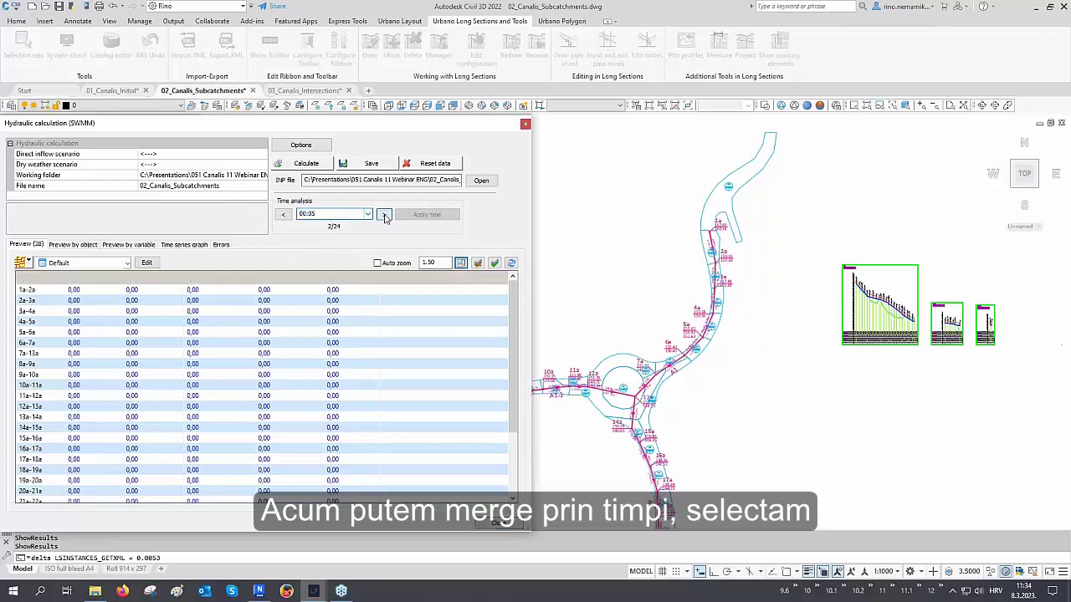
left_click(416, 215)
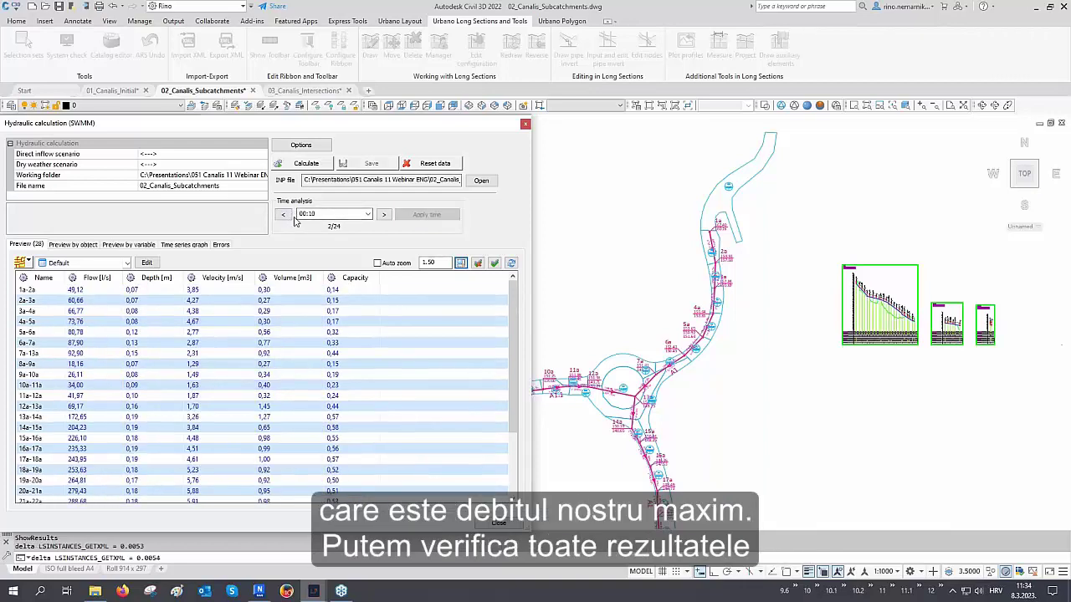
mouse_move(201, 448)
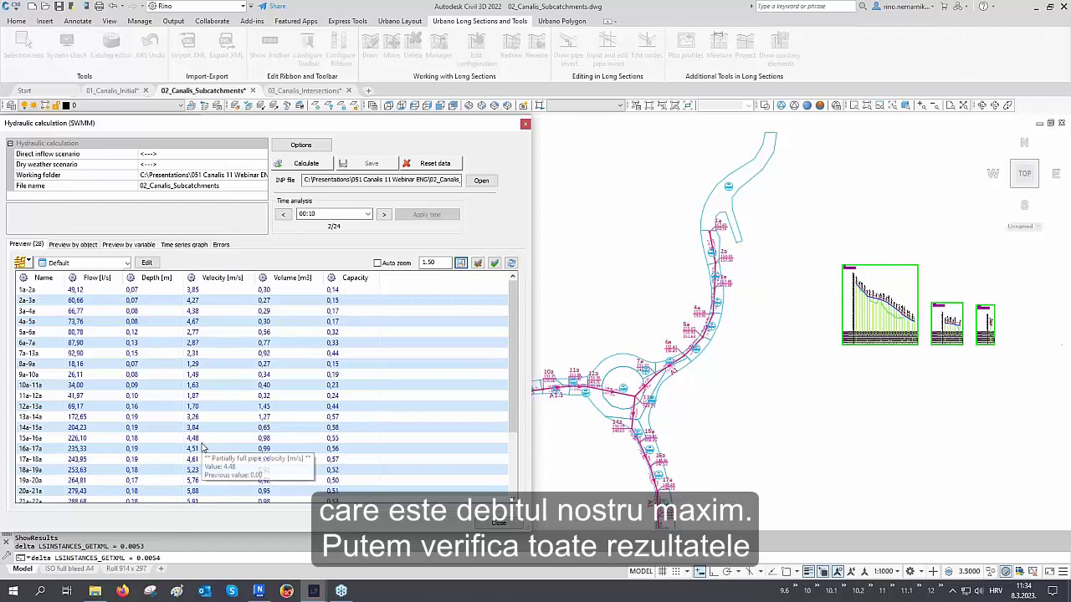
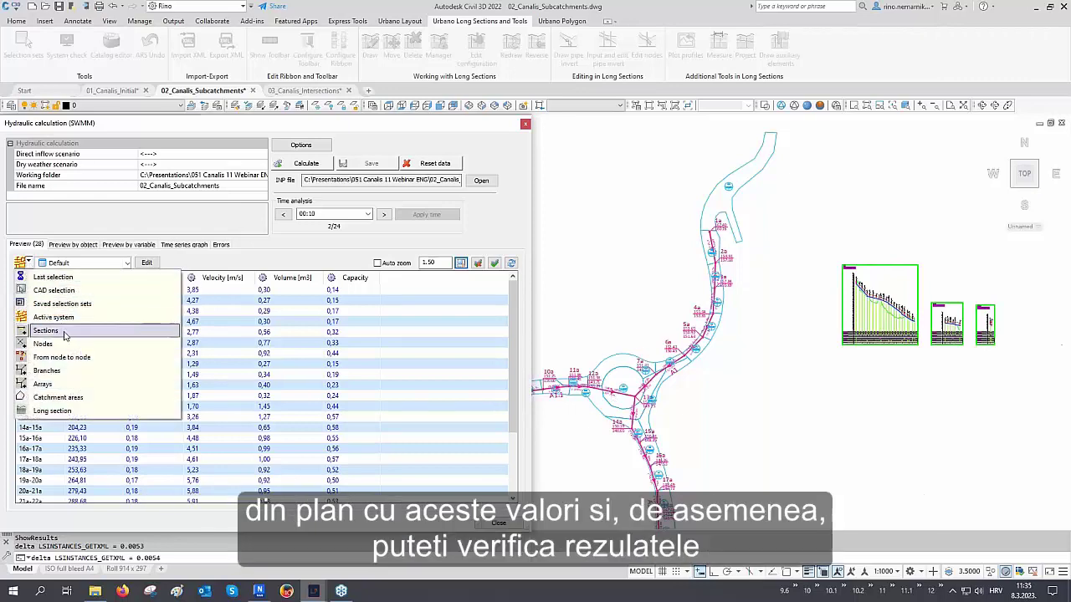
Step: Apply the 00:15 and 00:20 time steps one after the other to compare the results on the long section profile
left_click(45, 331)
scroll(834, 384, "up", 10)
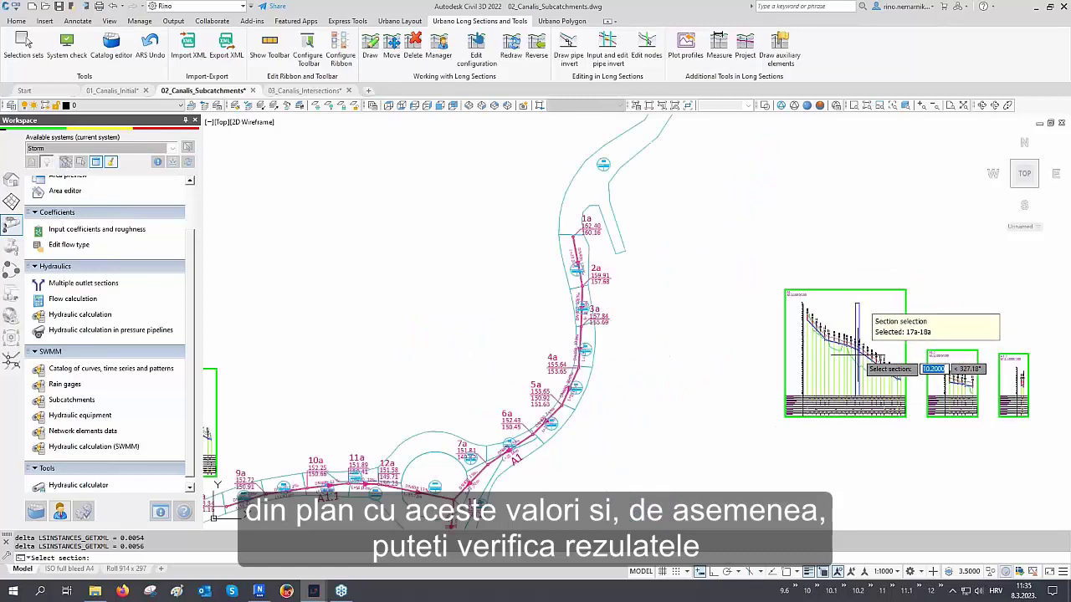
left_click(855, 351)
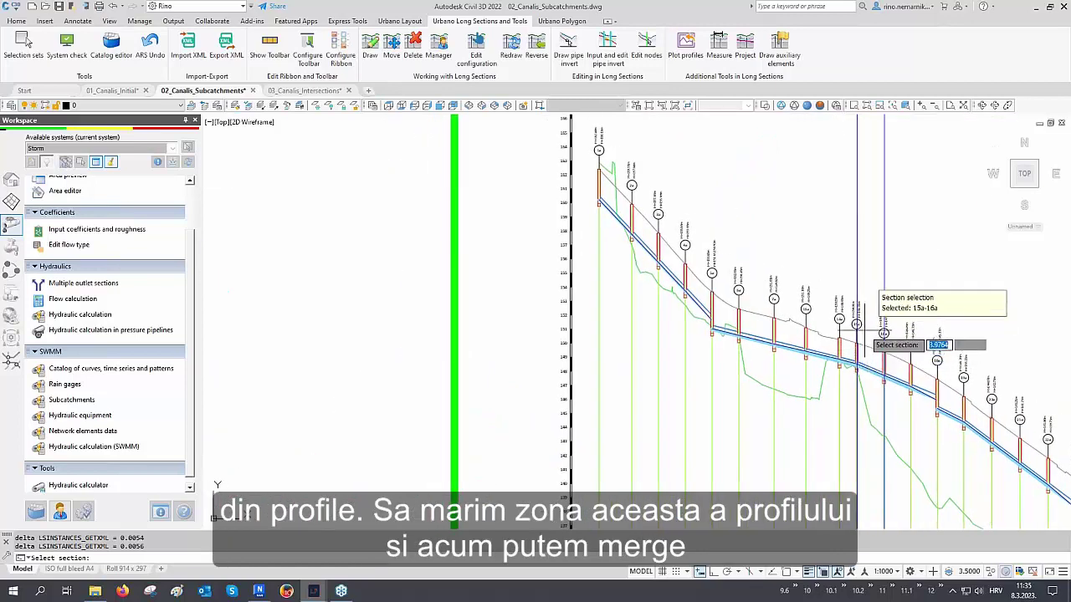
left_click(384, 214)
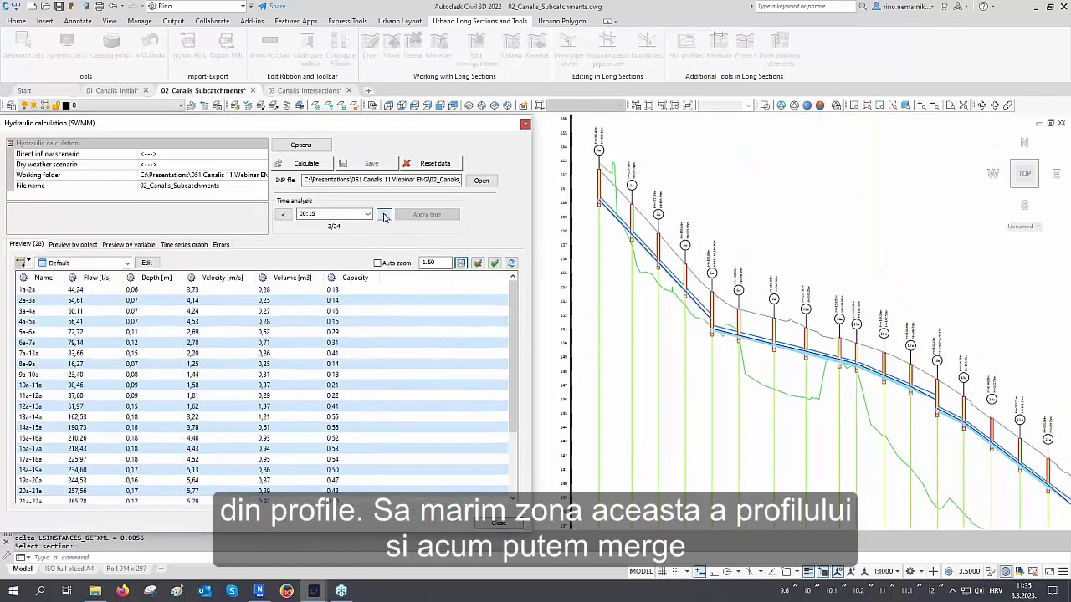
left_click(427, 215)
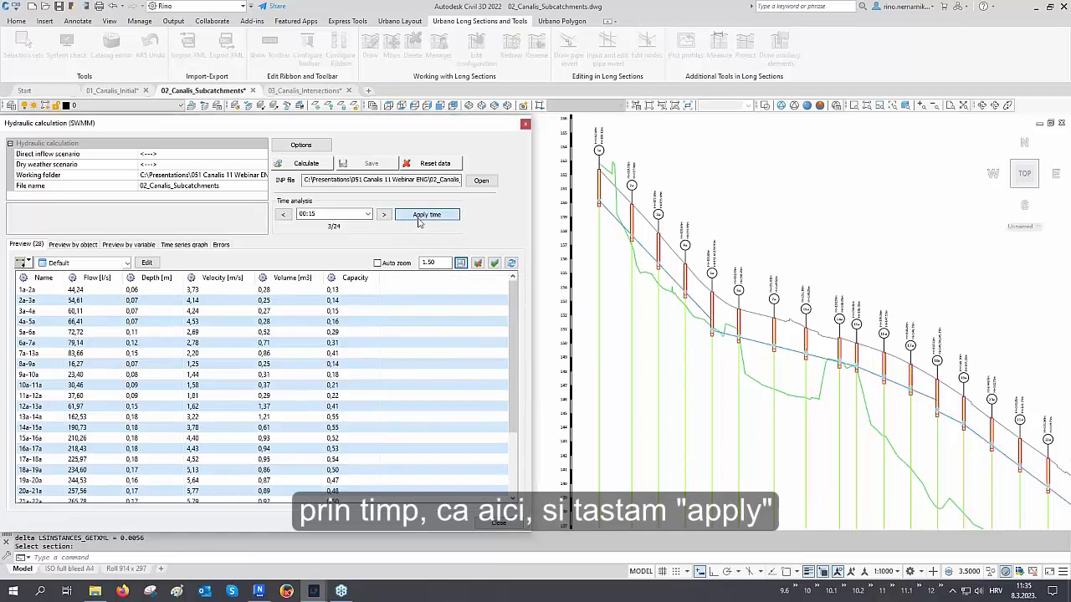
left_click(384, 214)
left_click(427, 214)
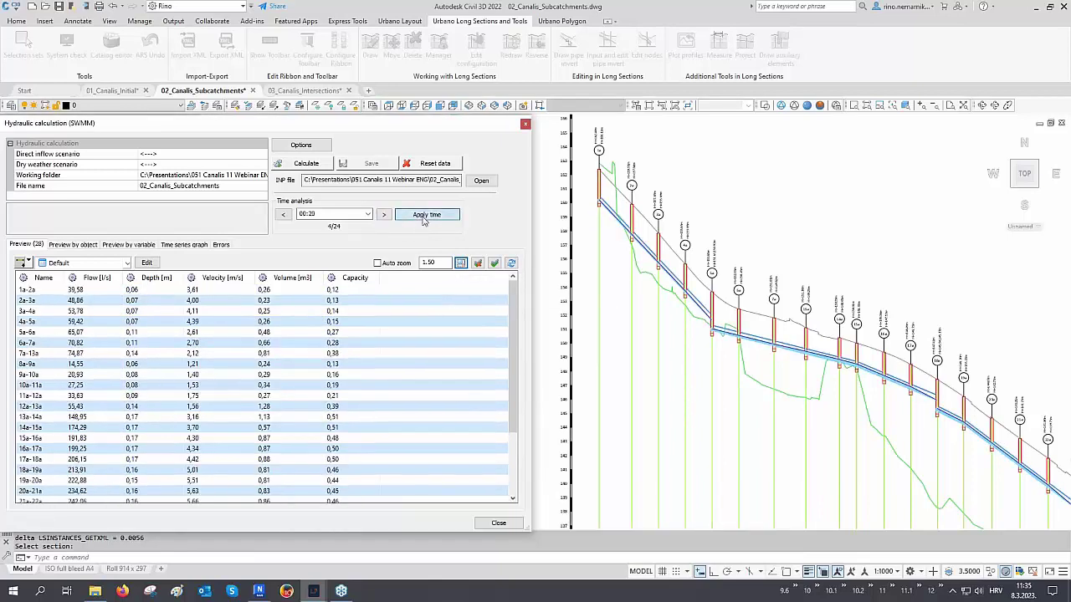
left_click(425, 215)
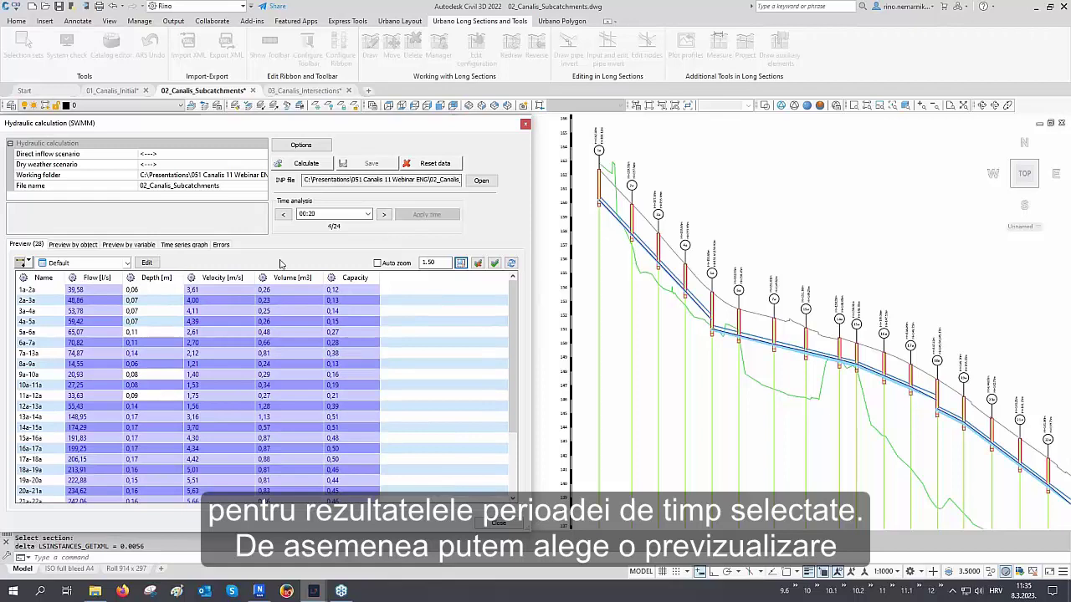
Step: Review the results with the default node and catchment area previews, and return to the default section preview
left_click(83, 262)
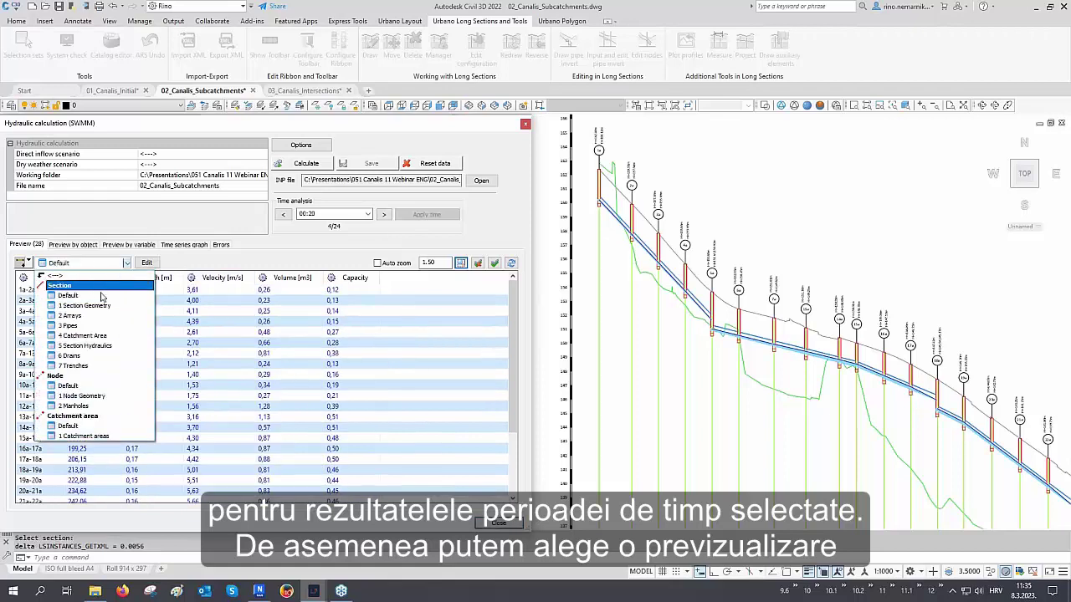
left_click(83, 386)
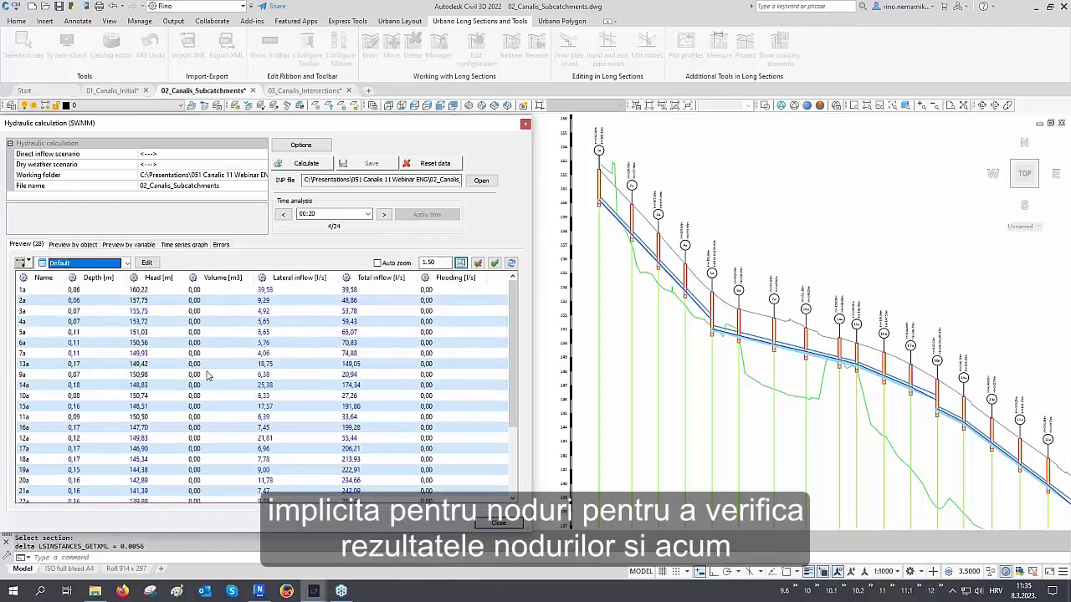
left_click(90, 264)
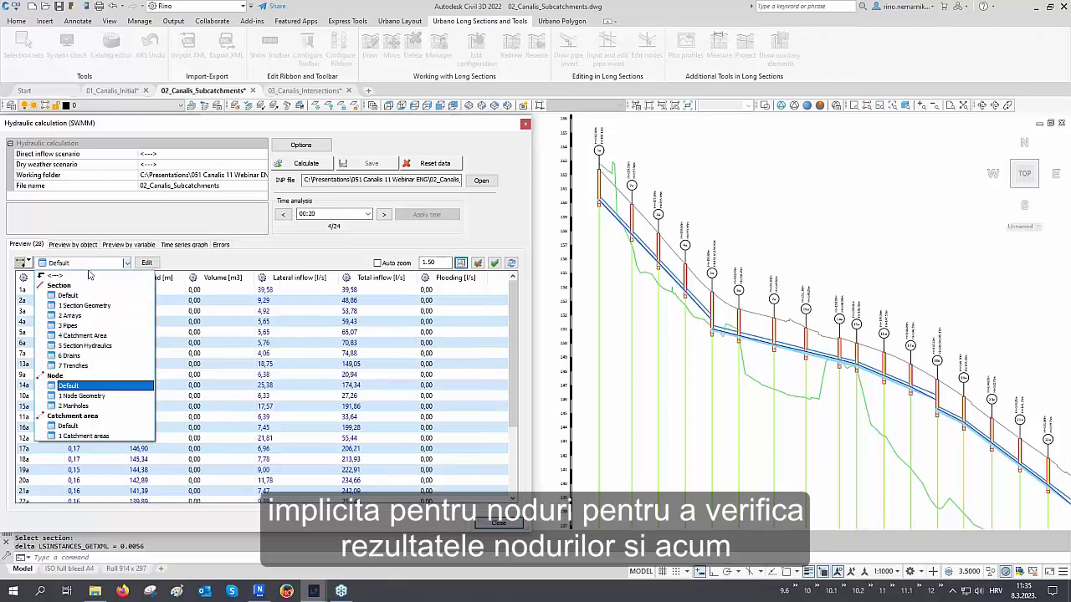
left_click(109, 427)
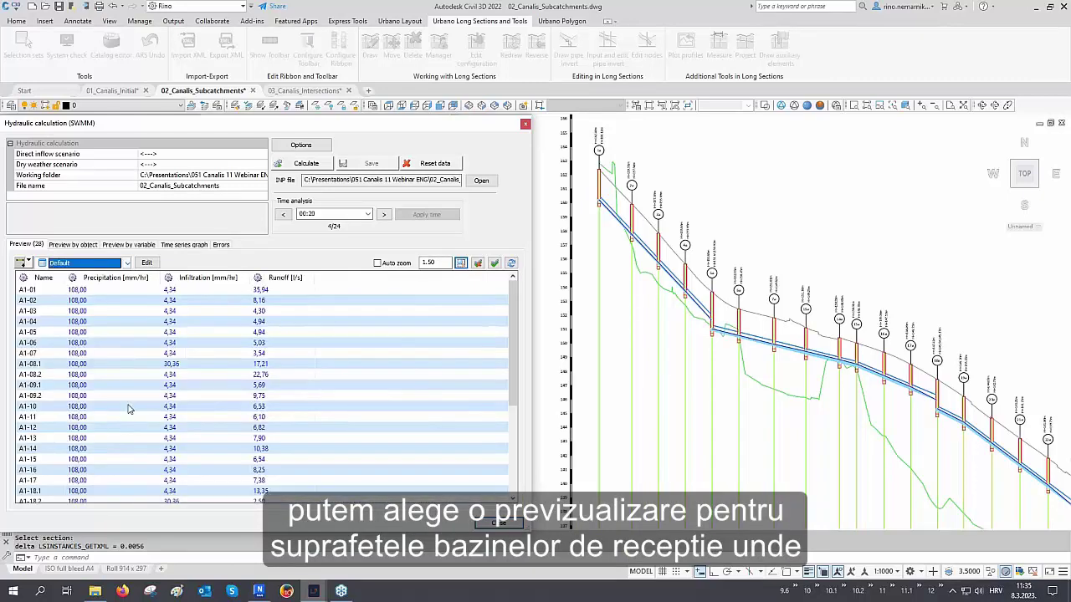
mouse_move(129, 408)
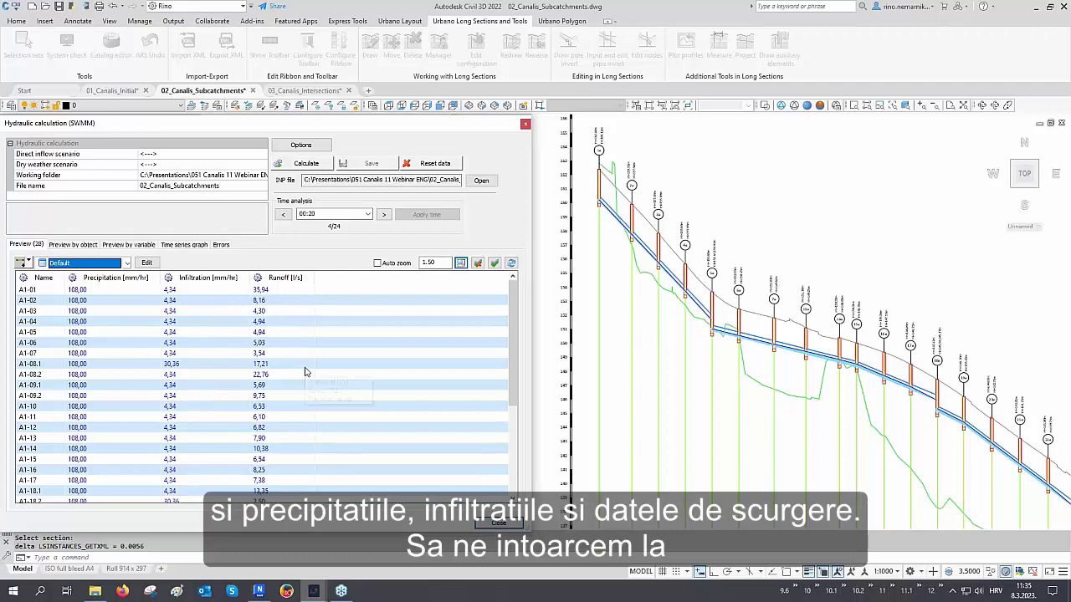
mouse_move(307, 372)
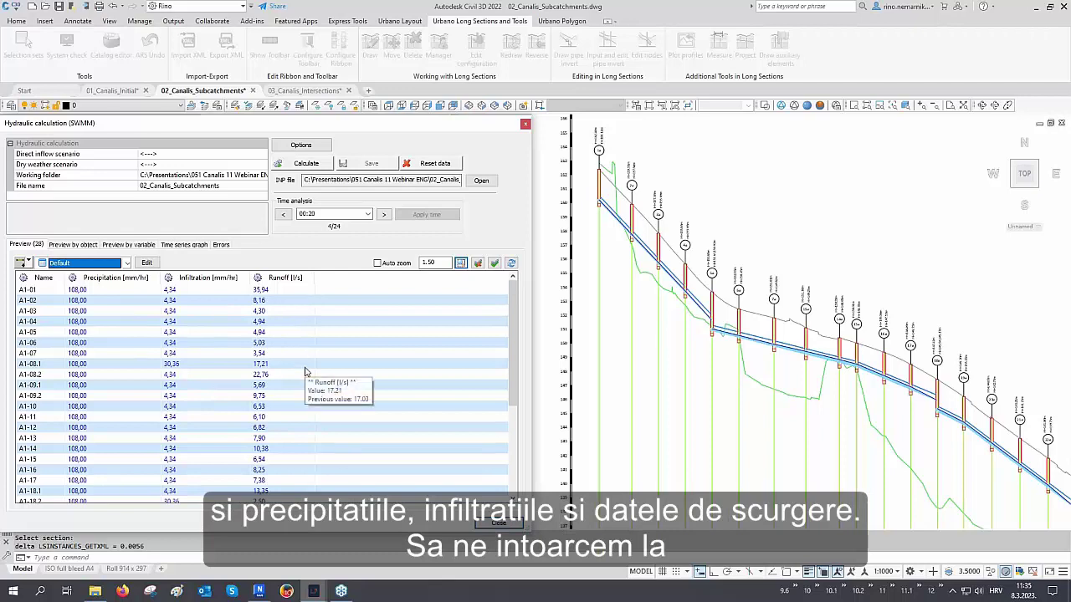
left_click(100, 263)
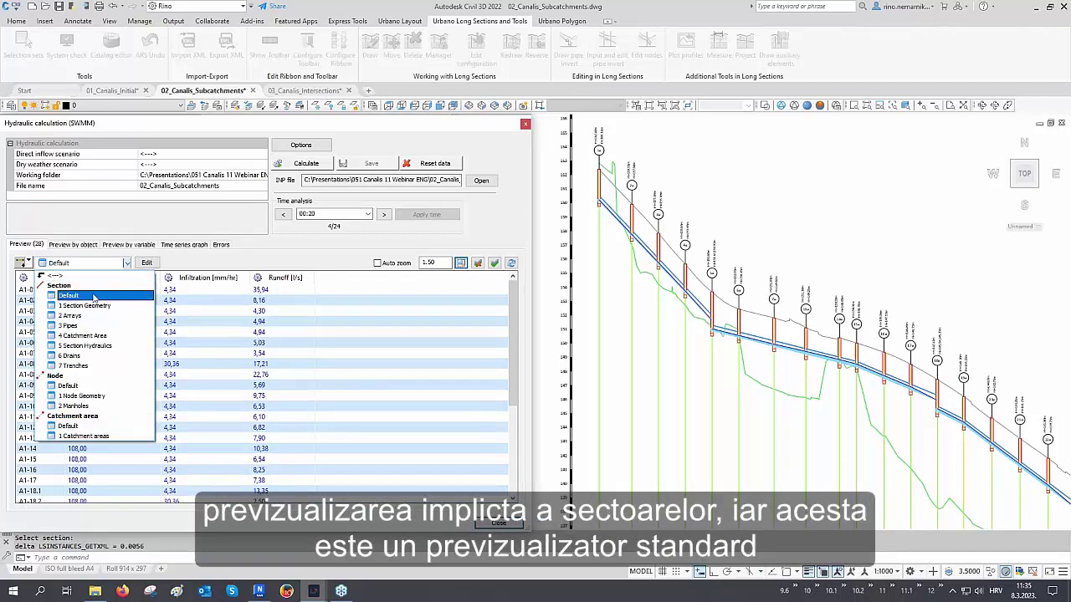
left_click(93, 297)
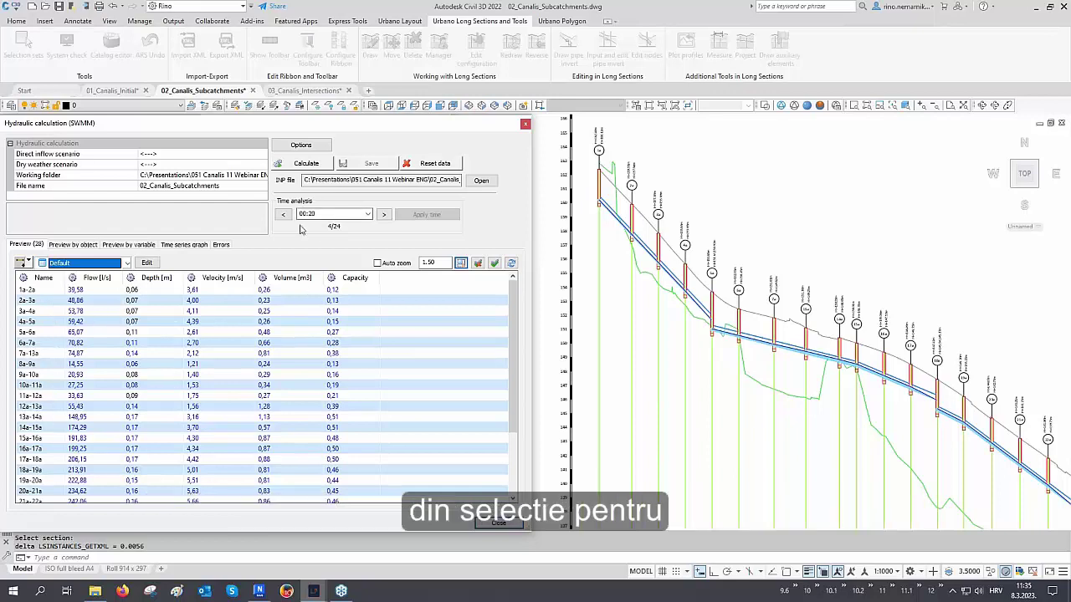
Step: Apply the 00:25 time step and examine the section results
left_click(384, 214)
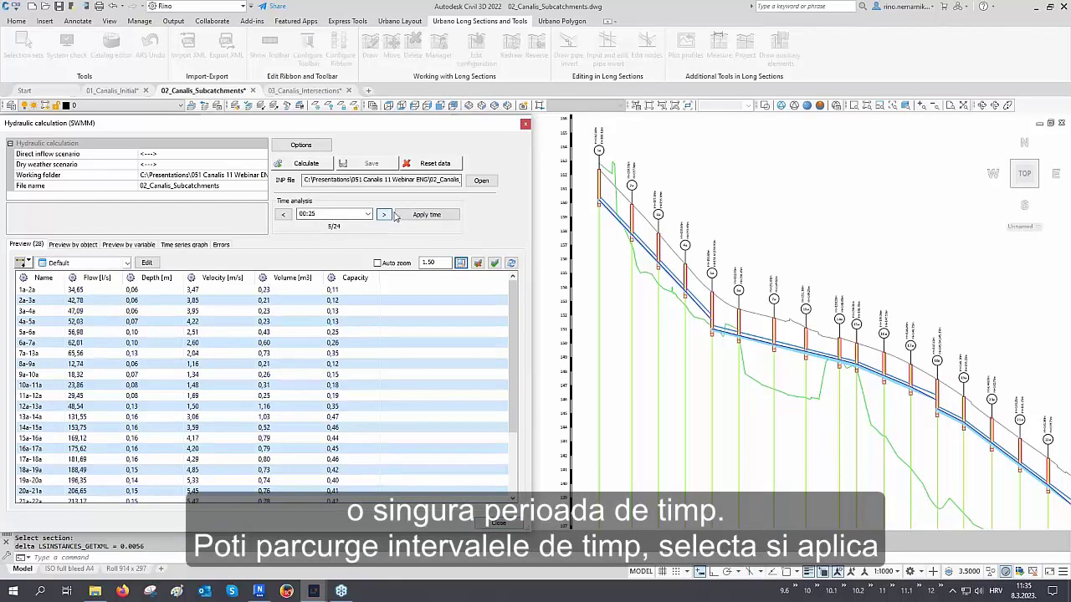
left_click(410, 216)
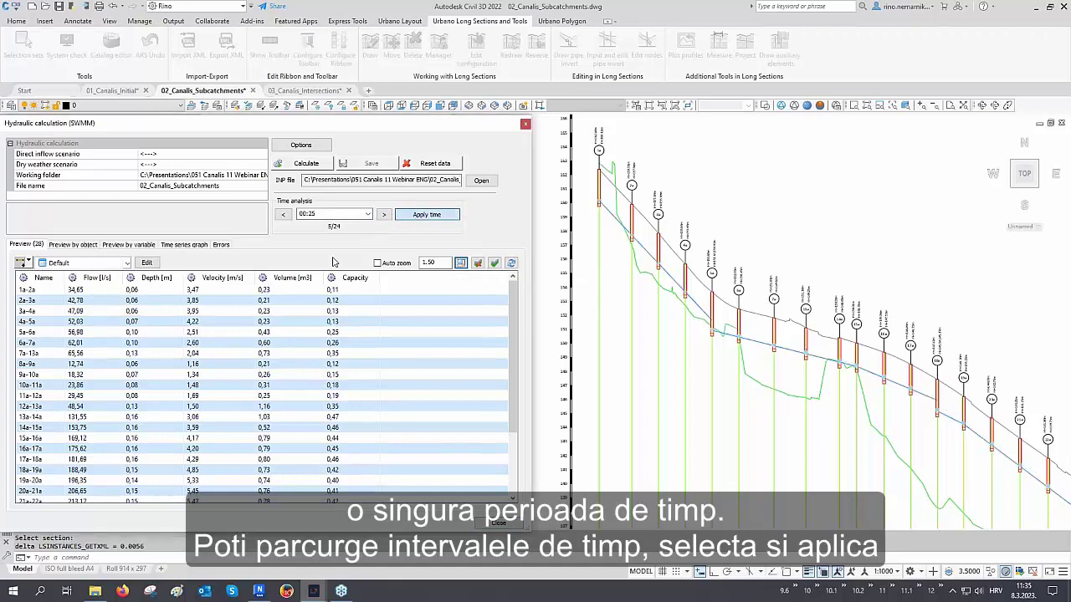
mouse_move(187, 423)
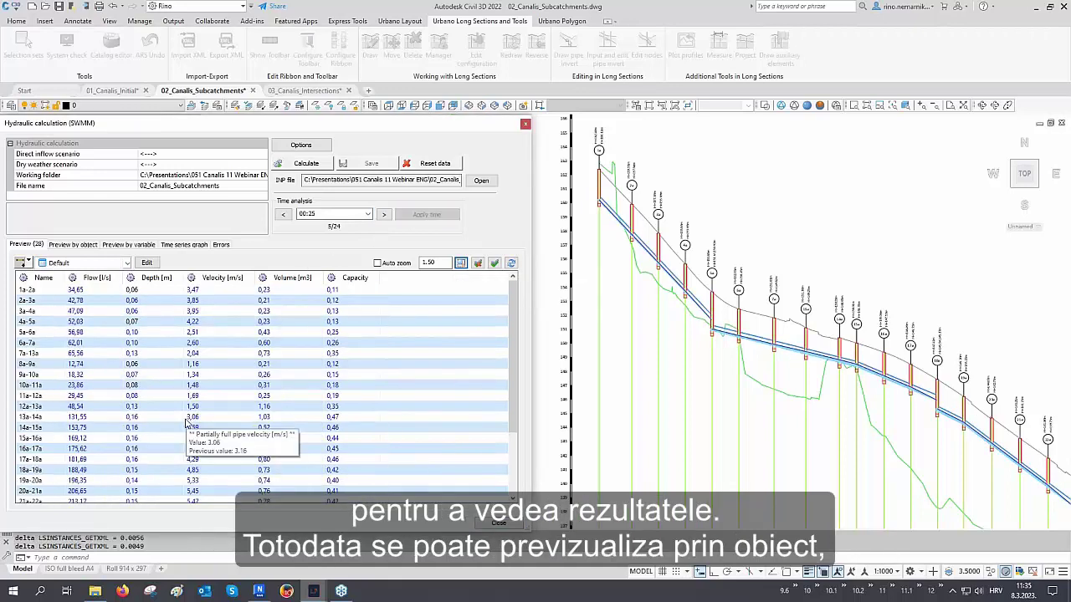
Step: Preview the results by object for the last section, 28a-29a, picked in the drawing, and examine its values over the simulation period
left_click(77, 245)
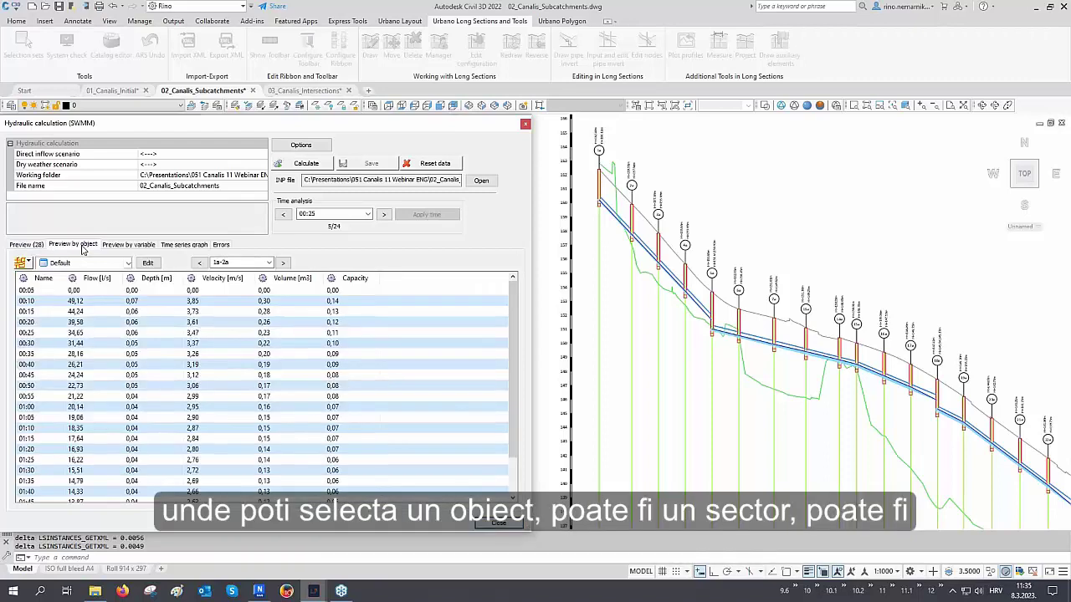
left_click(28, 263)
left_click(58, 332)
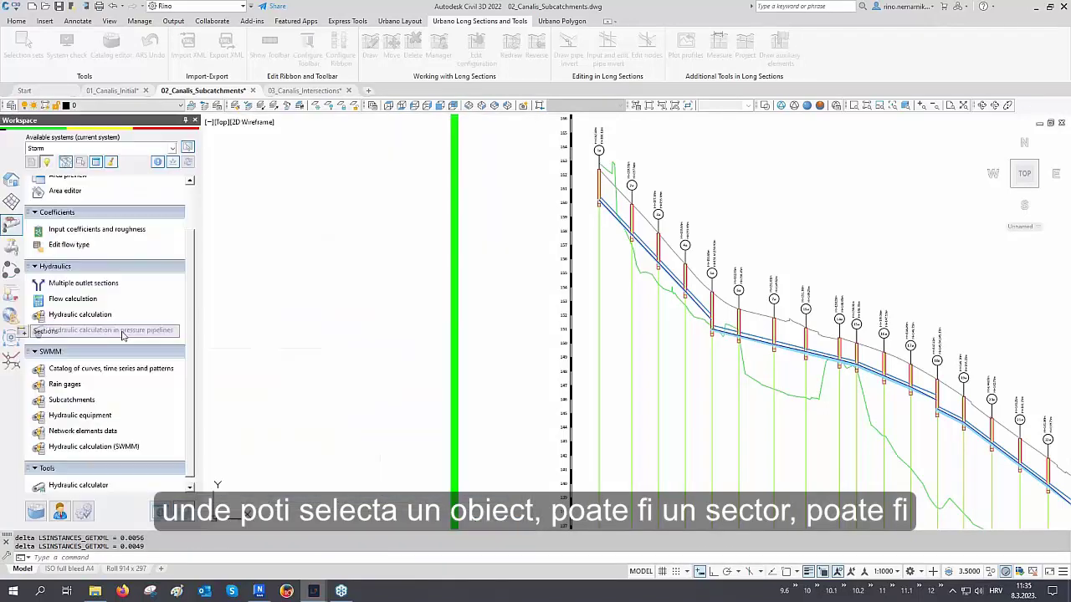
scroll(587, 318, "down", 8)
middle_click_drag(593, 402, 803, 251)
scroll(712, 442, "up", 6)
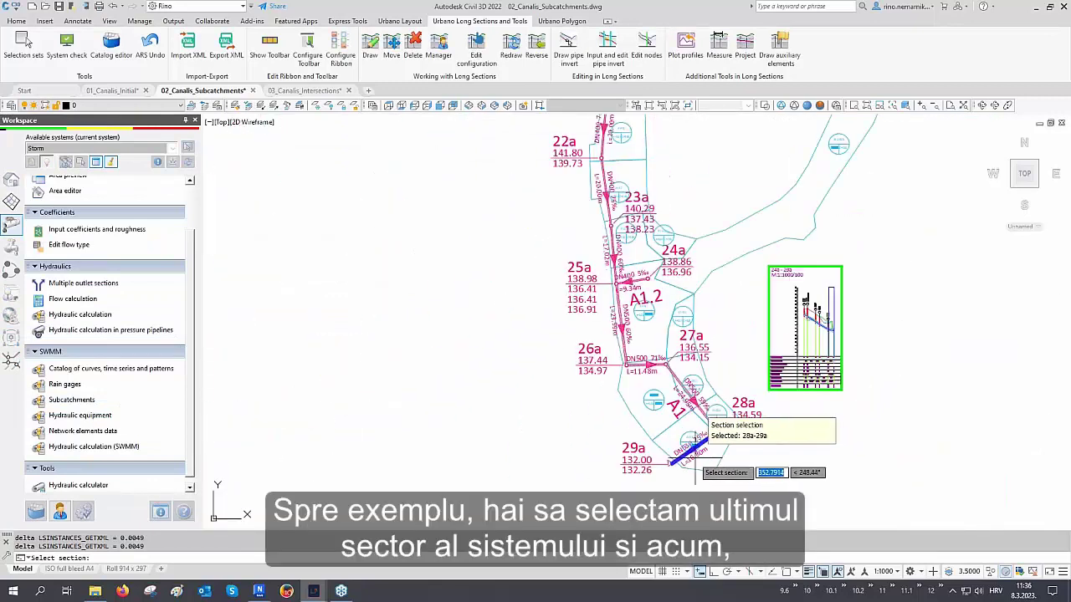
scroll(696, 437, "up", 3)
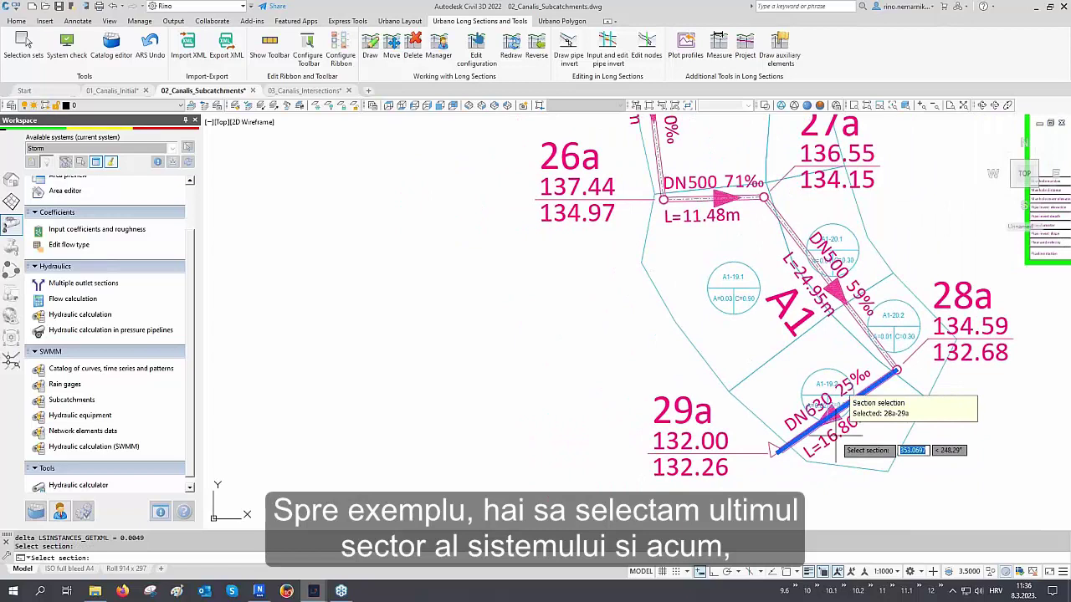
left_click(839, 408)
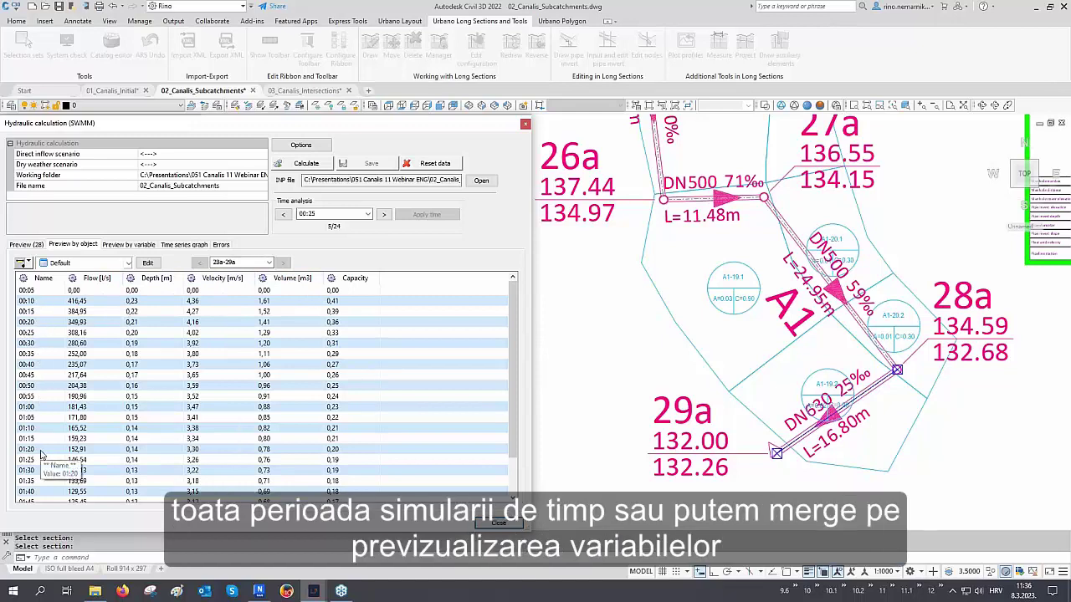
scroll(40, 455, "down", 2)
scroll(40, 454, "up", 2)
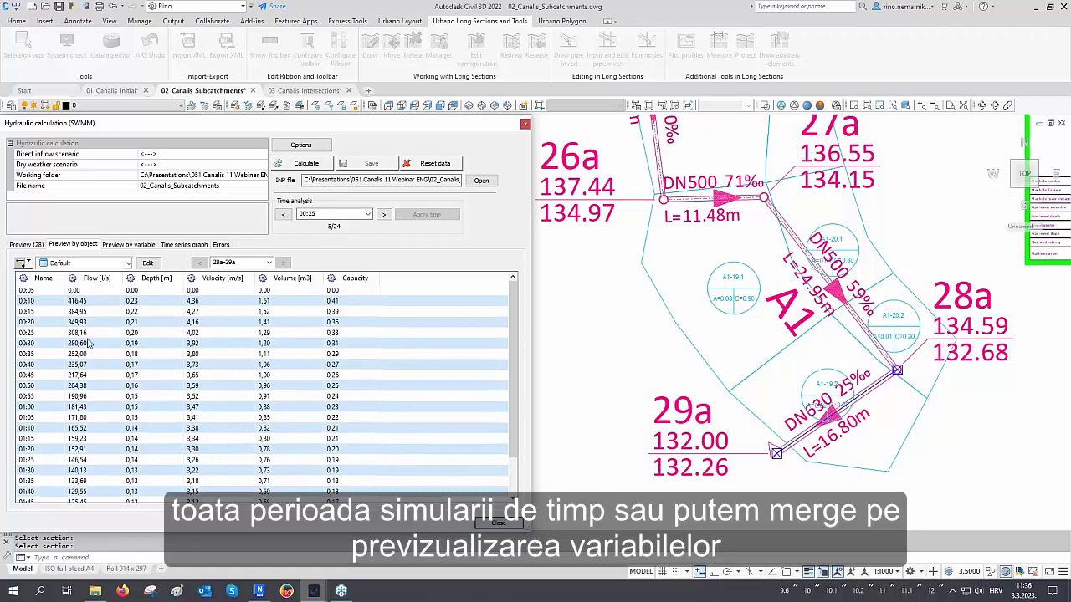
Step: Switch to previewing the results by variable, using the sections' Flow [l/s] as the data
left_click(129, 245)
left_click(131, 265)
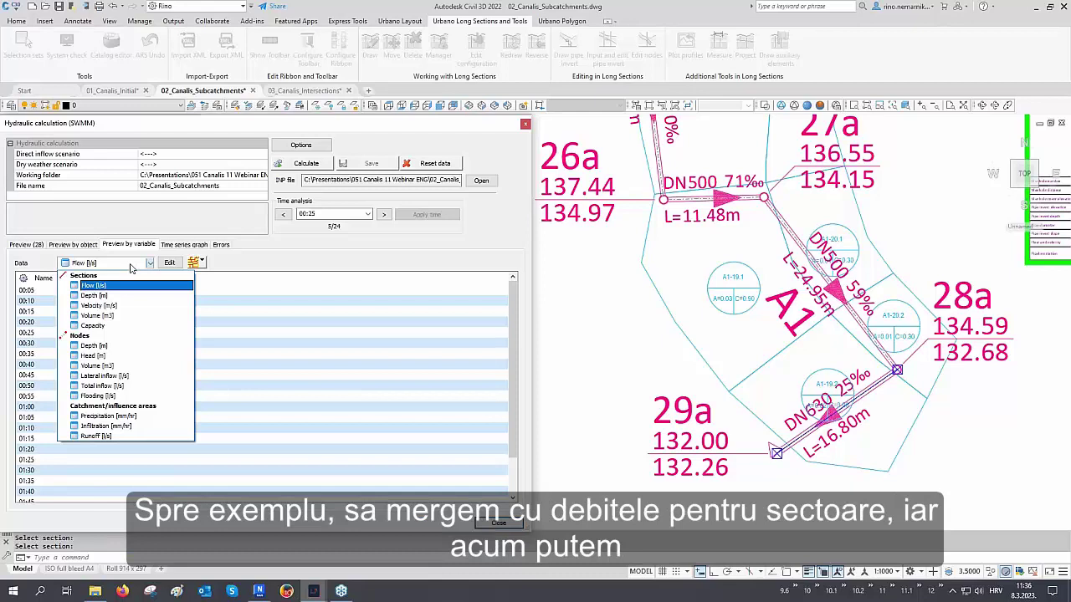
left_click(243, 266)
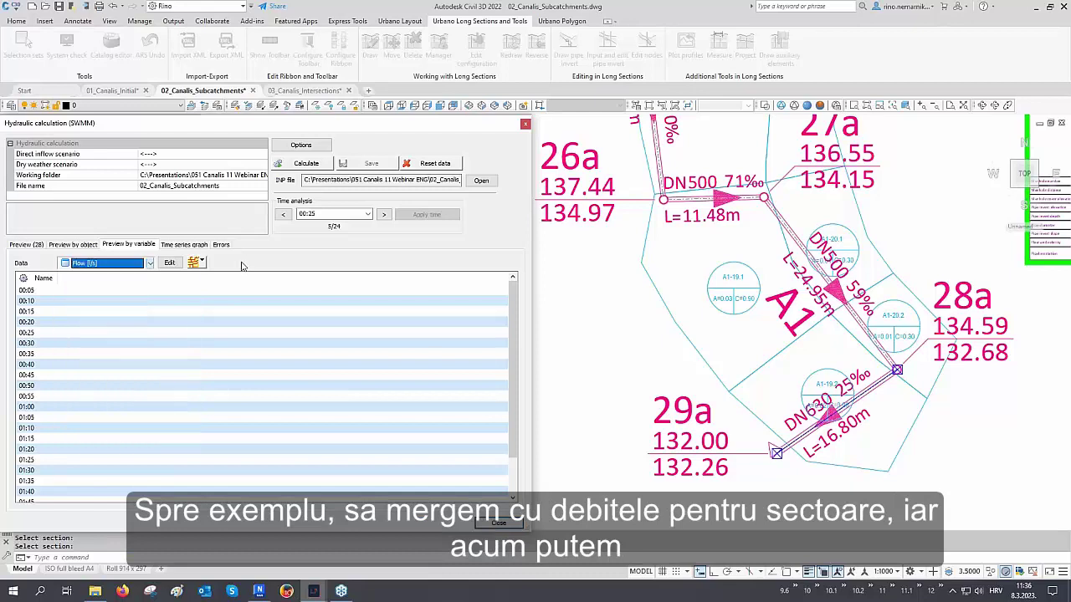
Step: Pick sections 1a-2a, 8a-9a, 13a-14a and 28a-29a in the drawing, and compare their flows sorted in descending order by section 1a-2a
left_click(199, 263)
left_click(219, 330)
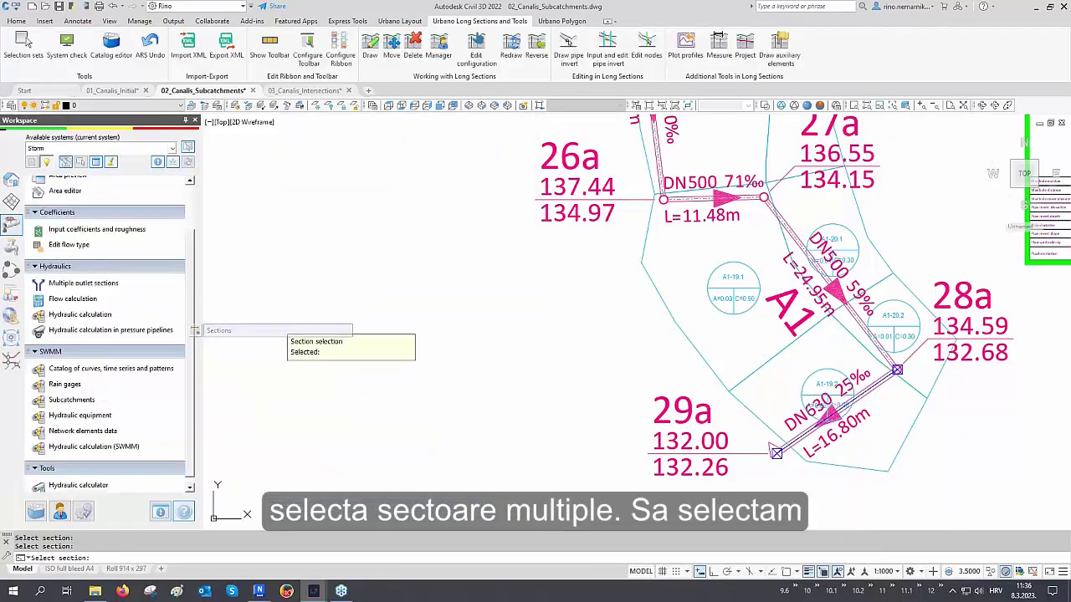
middle_click_drag(469, 253, 525, 477)
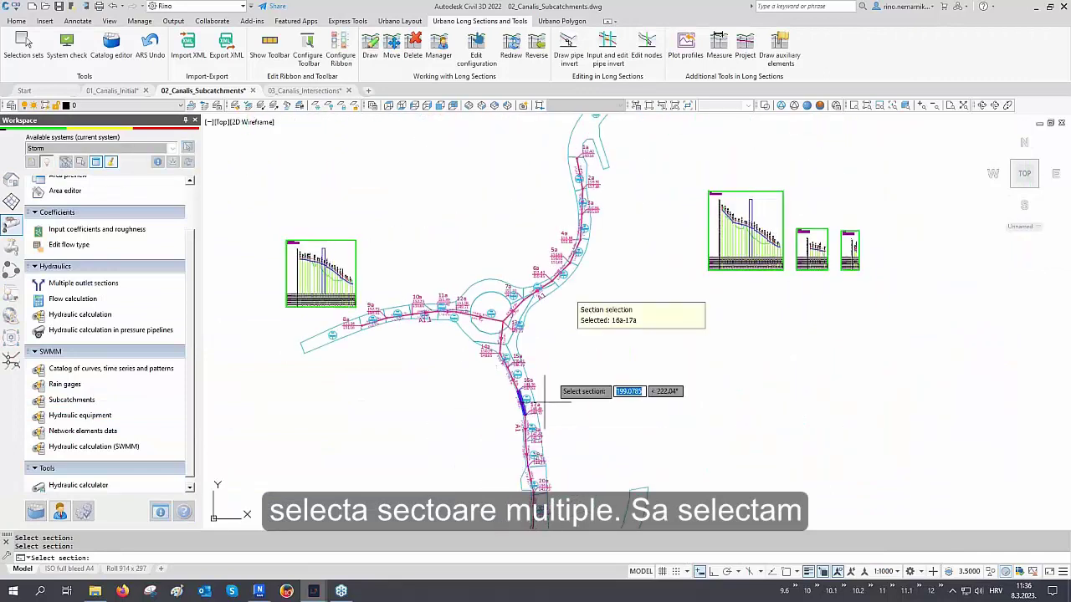
left_click(580, 177)
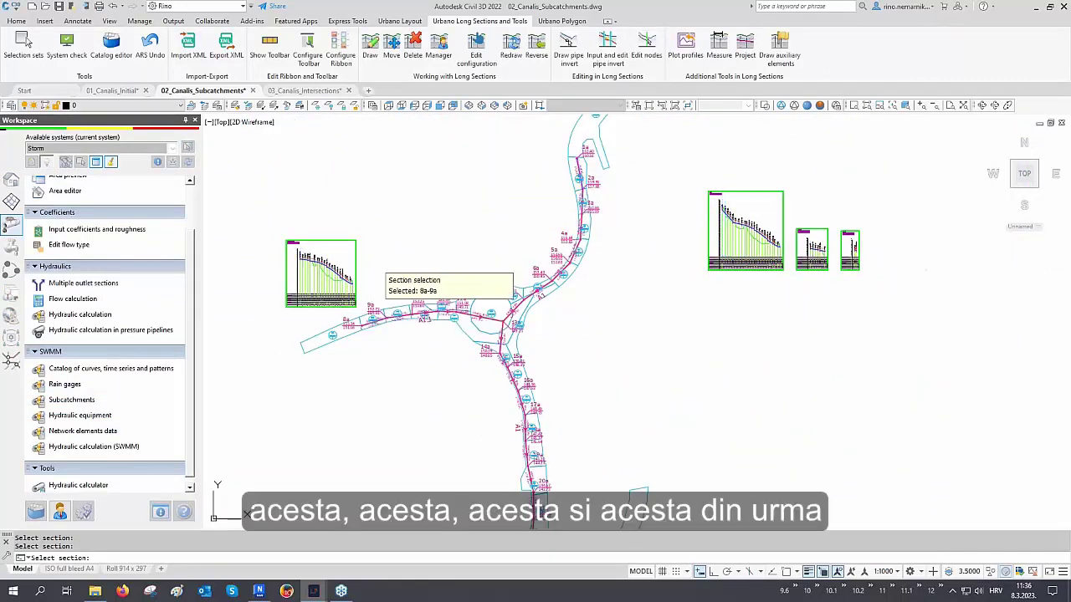
left_click(374, 315)
left_click(500, 330)
scroll(540, 283, "down", 4)
scroll(542, 431, "up", 8)
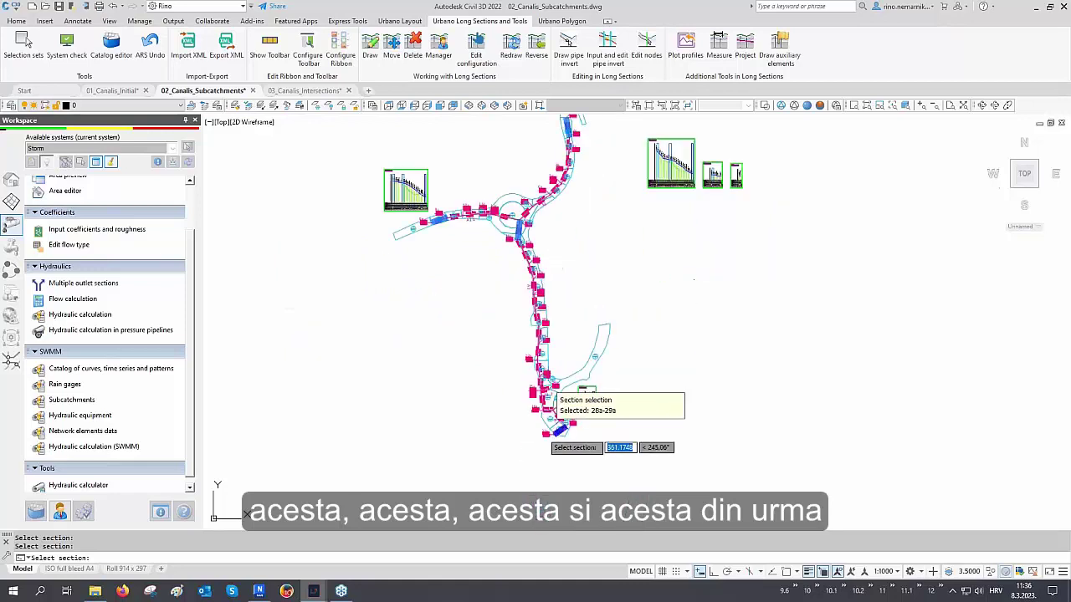
mouse_move(569, 430)
middle_mouse_down()
mouse_move(657, 465)
mouse_move(818, 465)
middle_mouse_up()
left_click(817, 465)
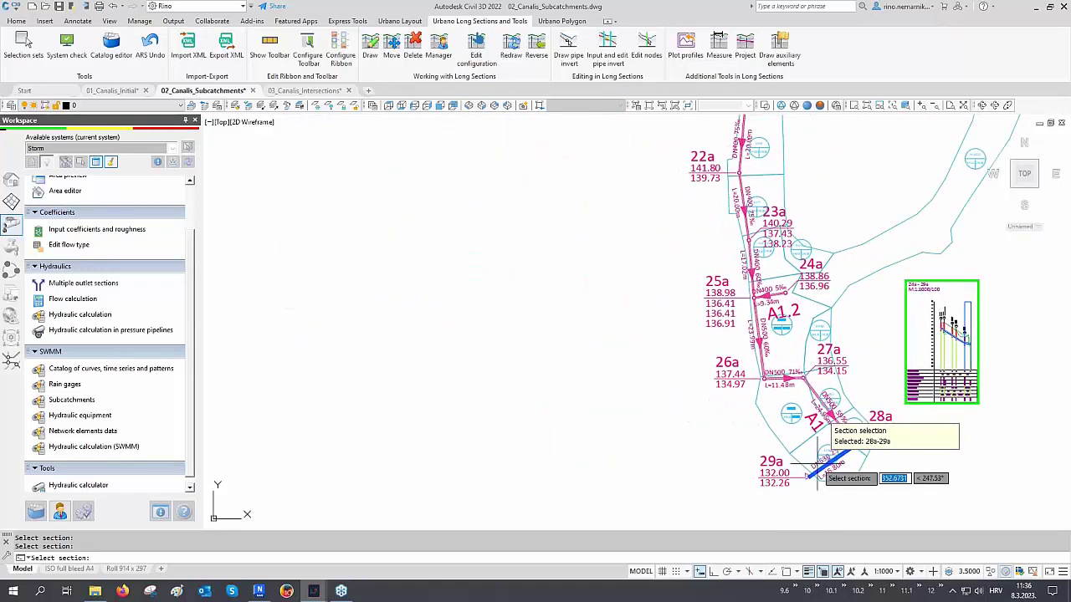
right_click(817, 466)
left_click(82, 278)
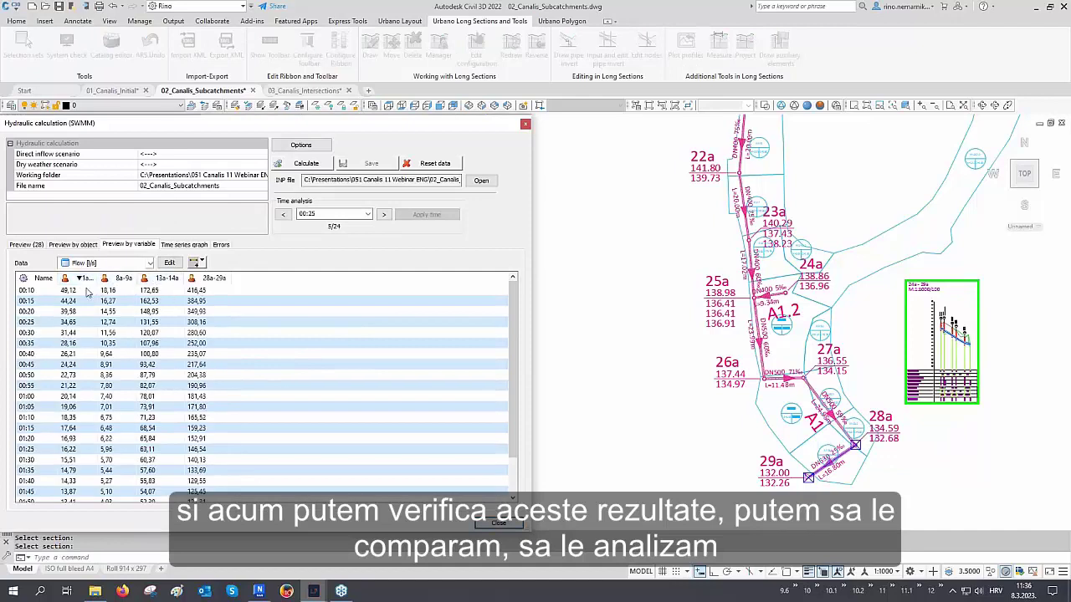
mouse_move(201, 294)
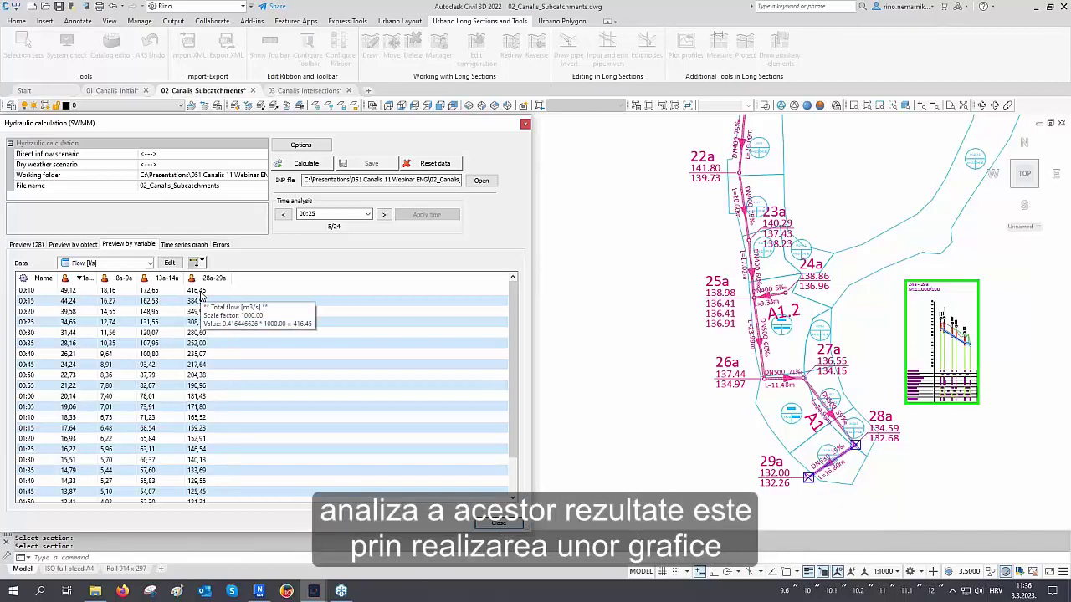
Step: Set up the time series graph with section Flow as Data 1, node Depth as Data 2 and catchment Precipitation as Data 3
left_click(187, 246)
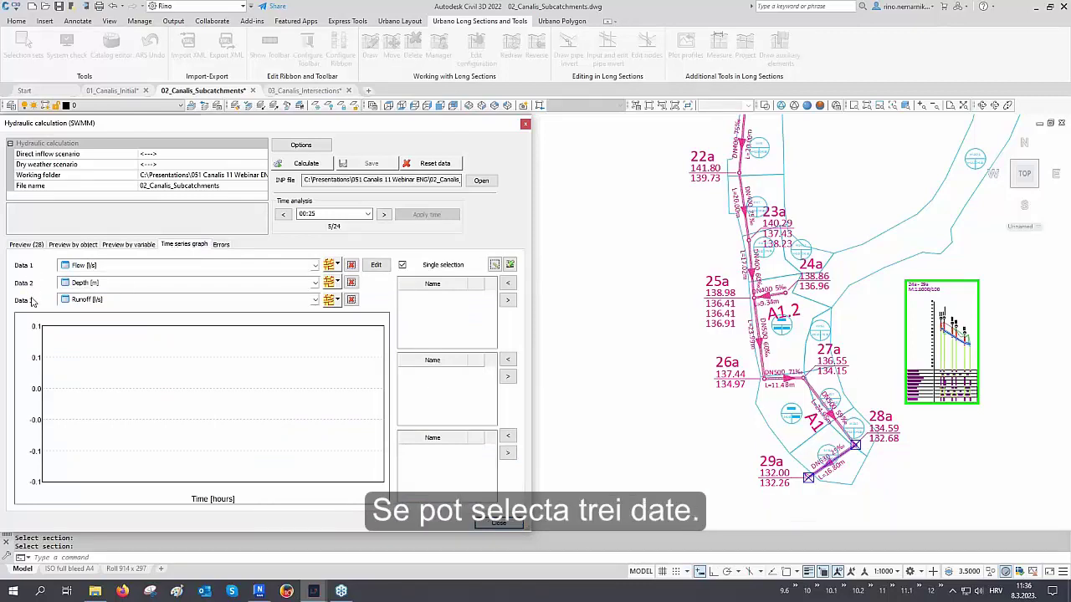
left_click(102, 267)
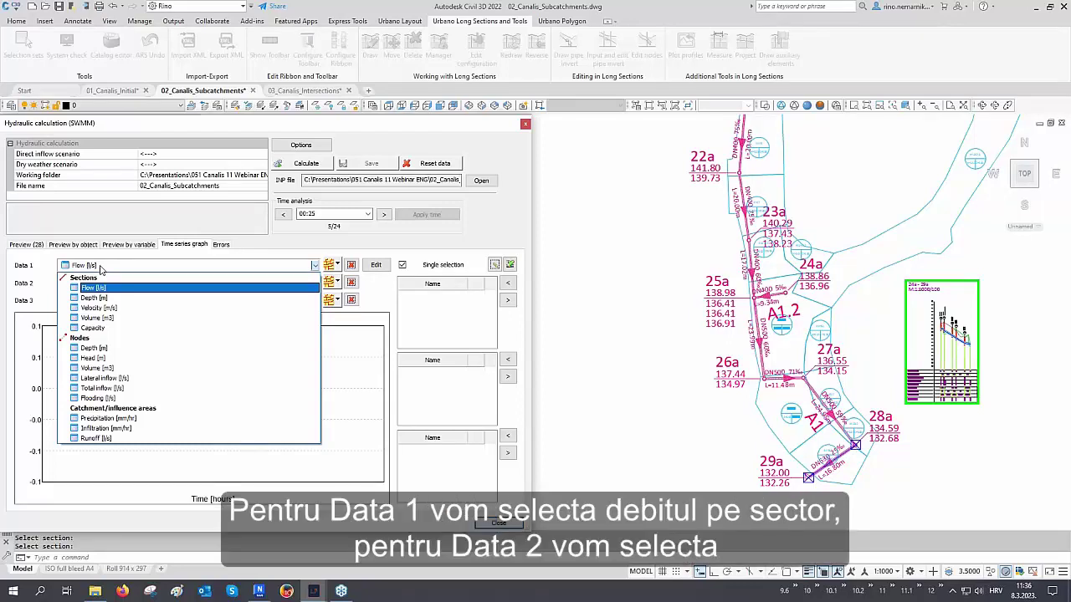
left_click(101, 266)
left_click(98, 285)
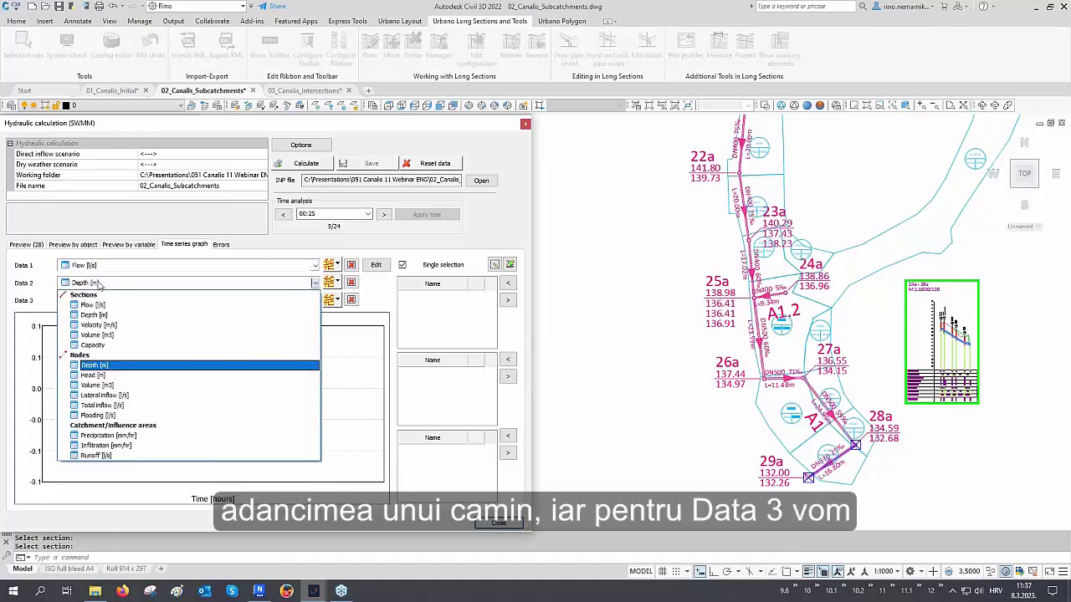
left_click(99, 284)
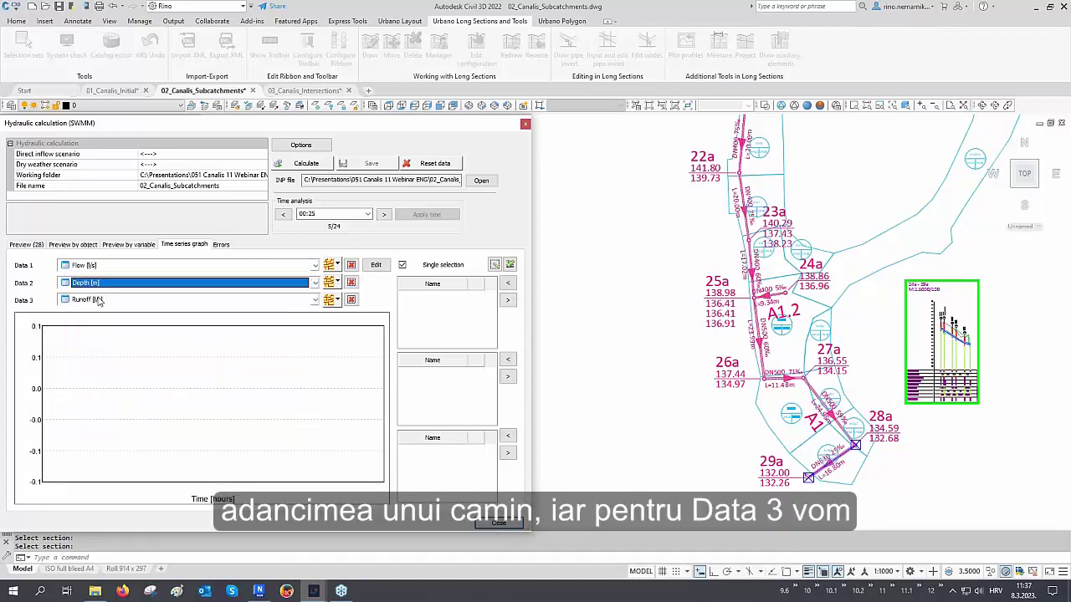
left_click(98, 301)
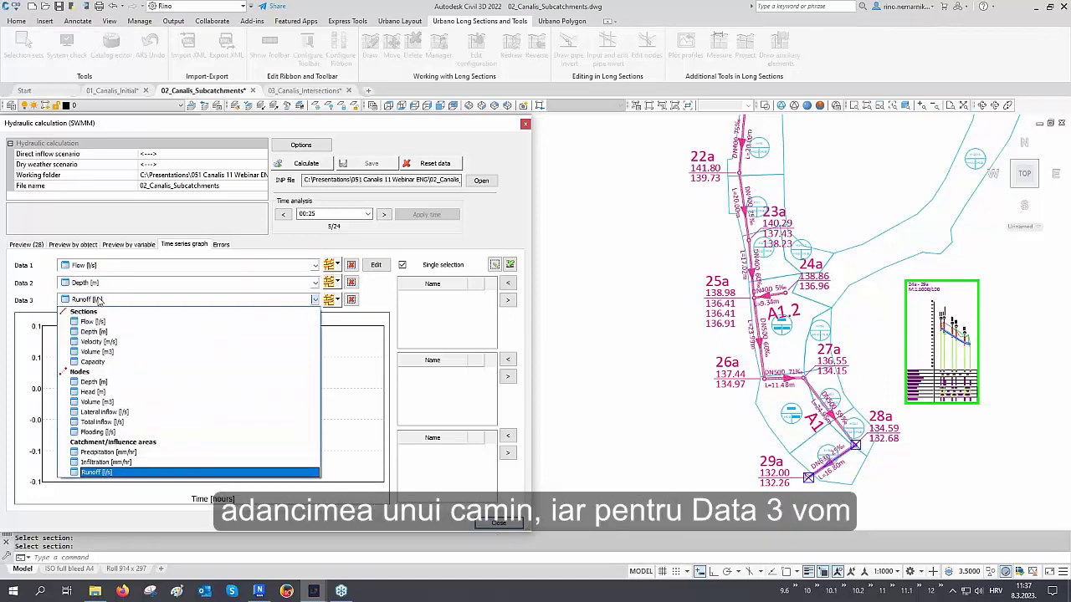
left_click(130, 452)
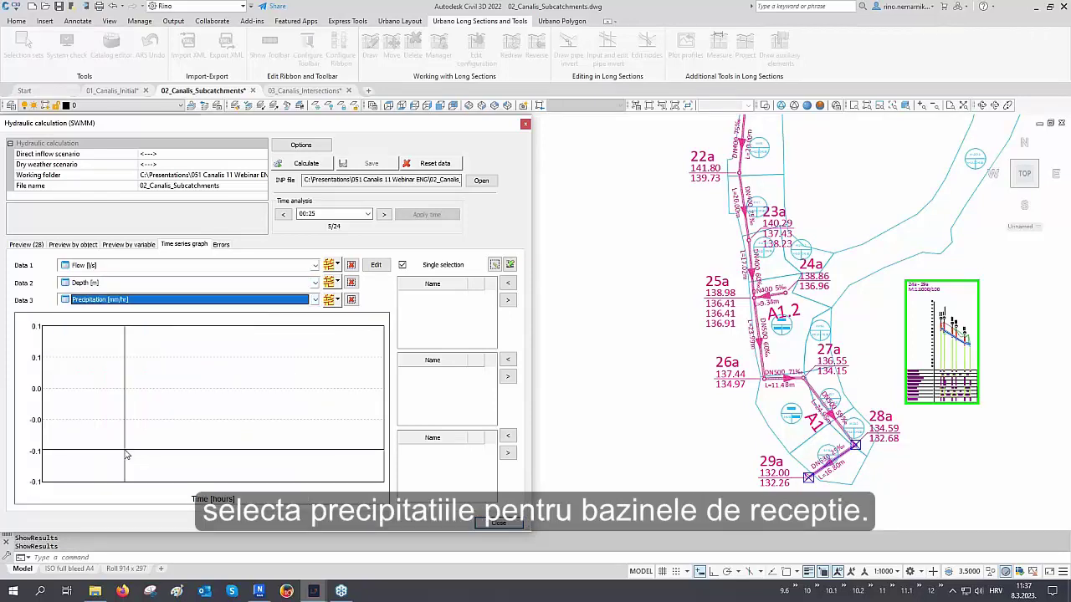
Step: Plot the flow of section 28a-29a, the depth of node 29a and the precipitation of catchment area A1-19.2, and close the hydraulic calculation
left_click(338, 266)
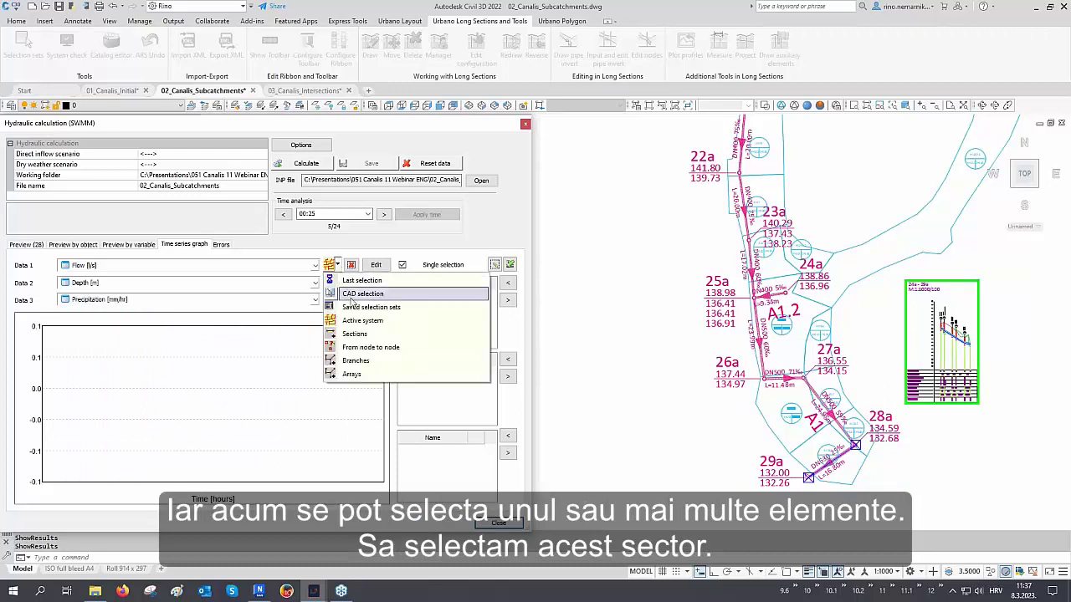
left_click(368, 339)
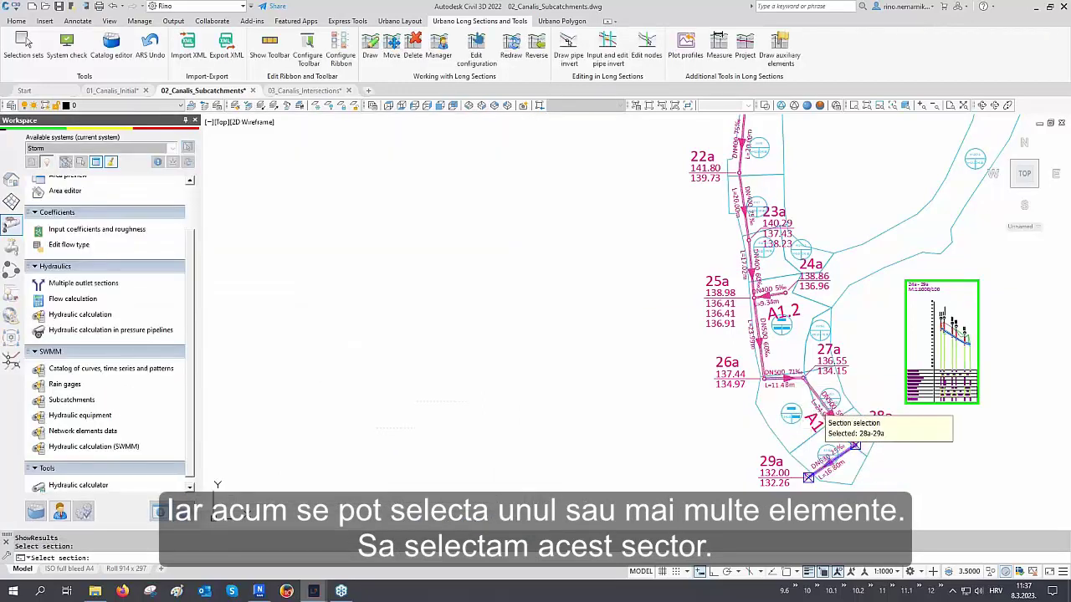
left_click(830, 460)
left_click(336, 282)
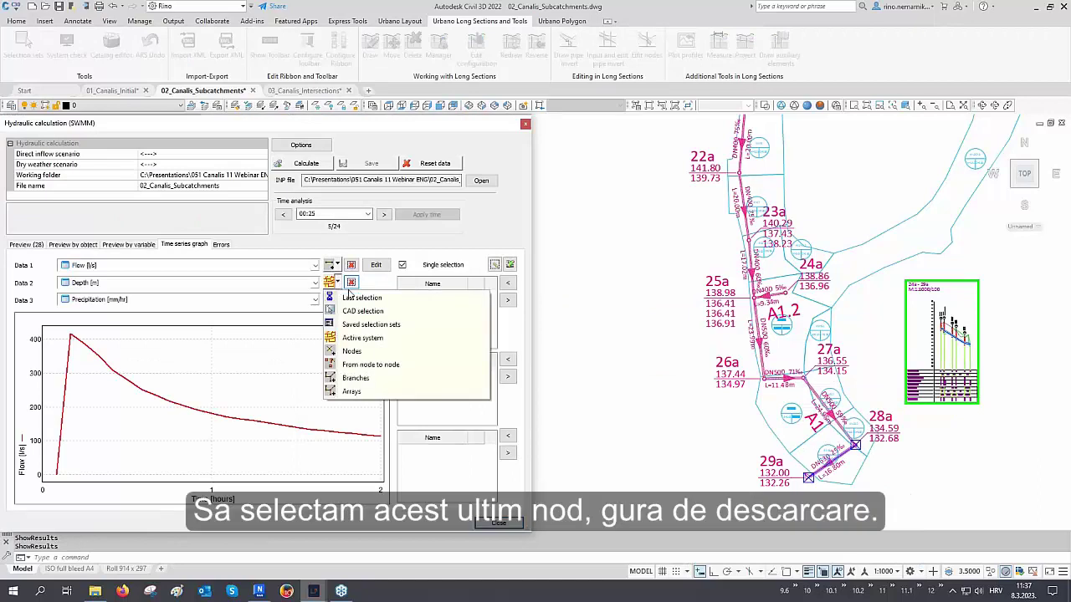
left_click(355, 351)
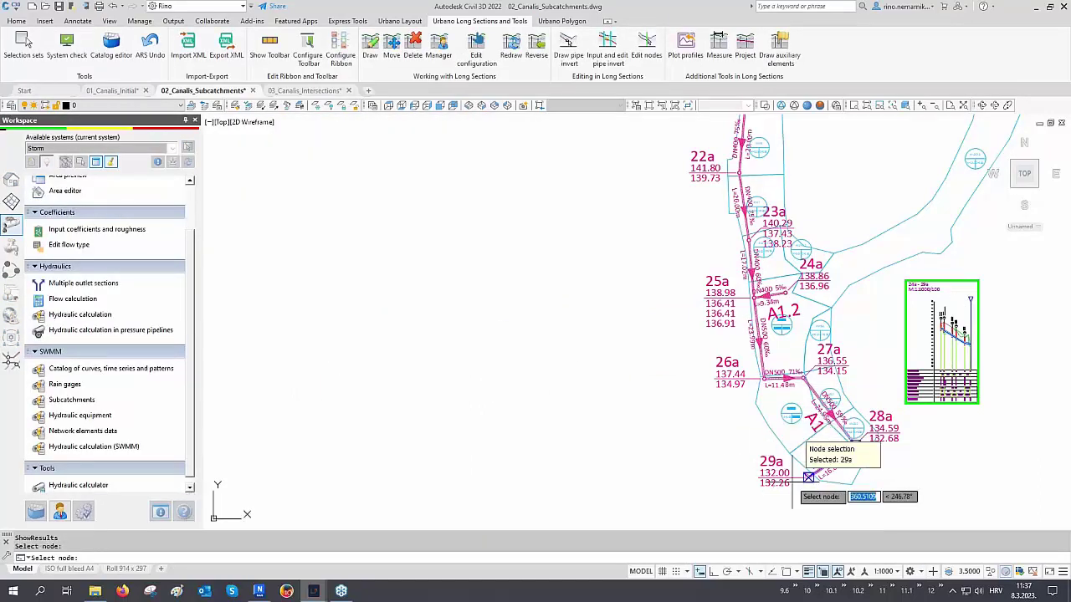
left_click(795, 479)
left_click(338, 301)
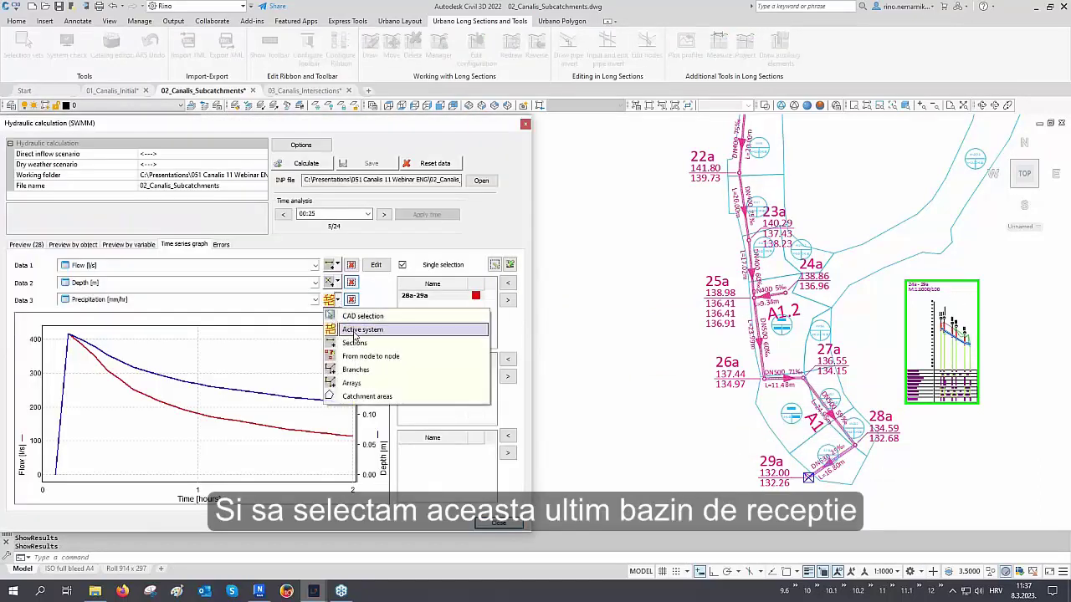
left_click(360, 397)
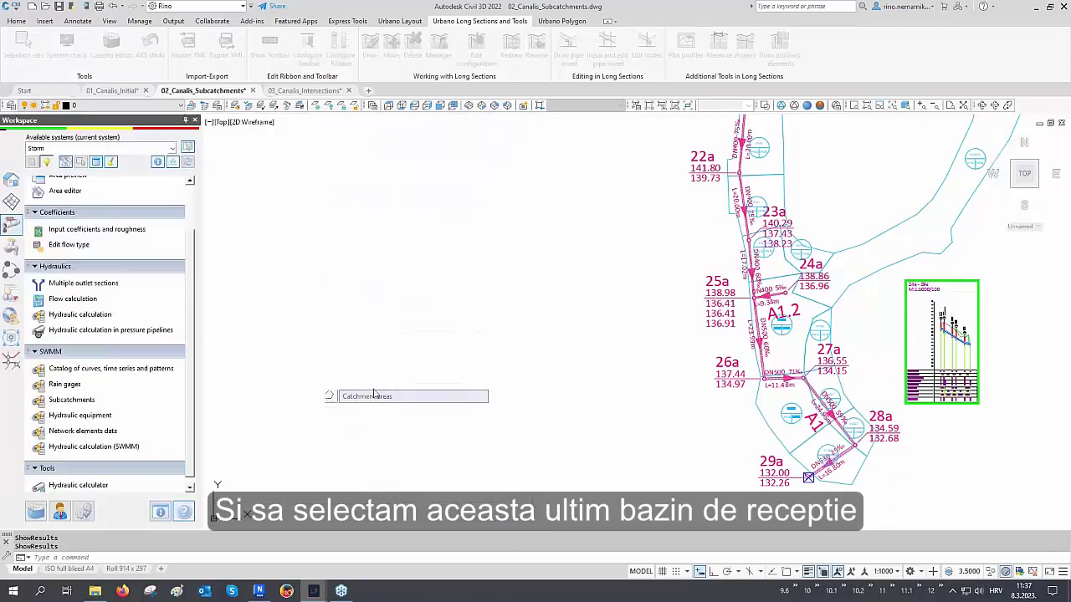
left_click(825, 443)
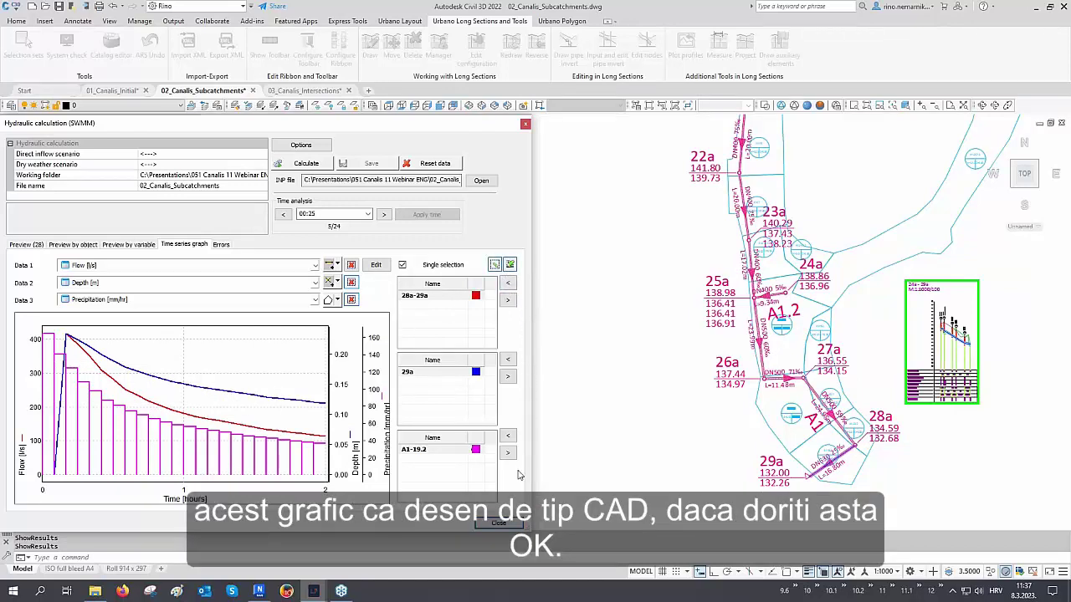
left_click(499, 523)
Step: Change the time series of rain gage Gage1 to Flooding
scroll(586, 430, "down", 5)
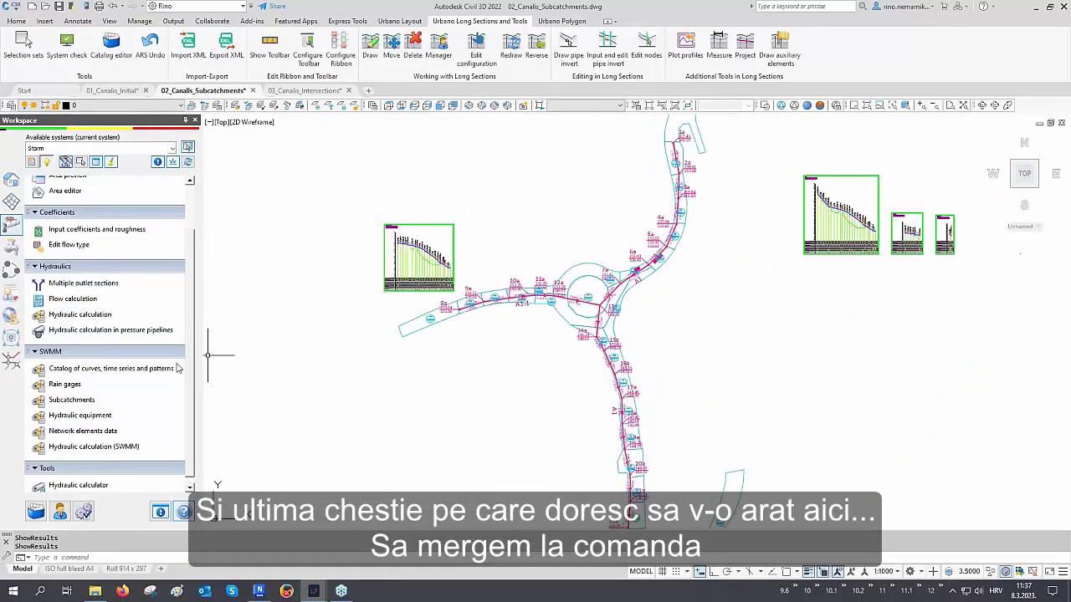
left_click(65, 385)
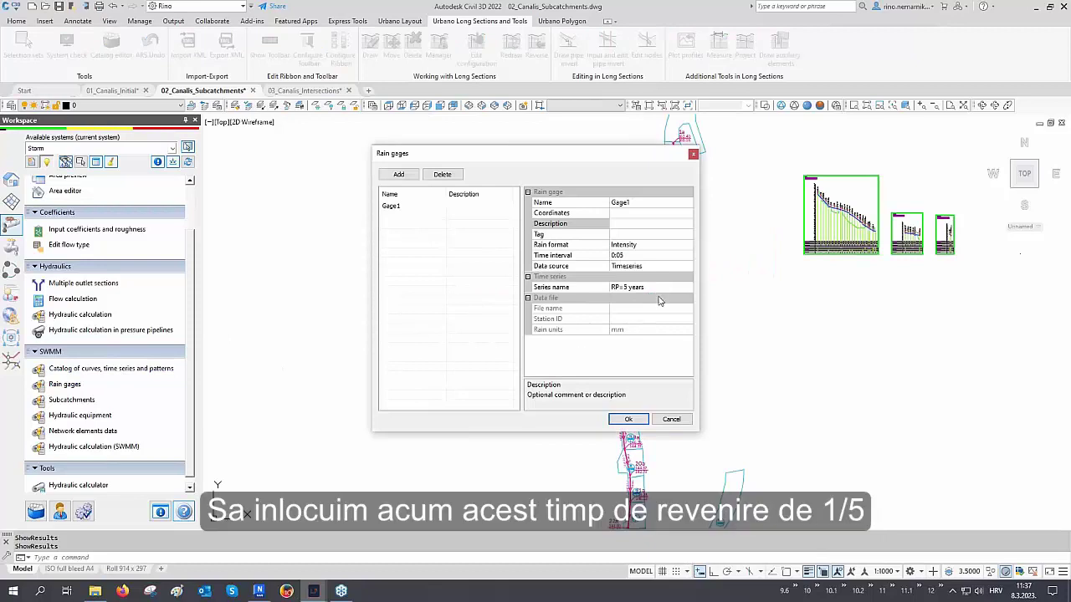
left_click(660, 287)
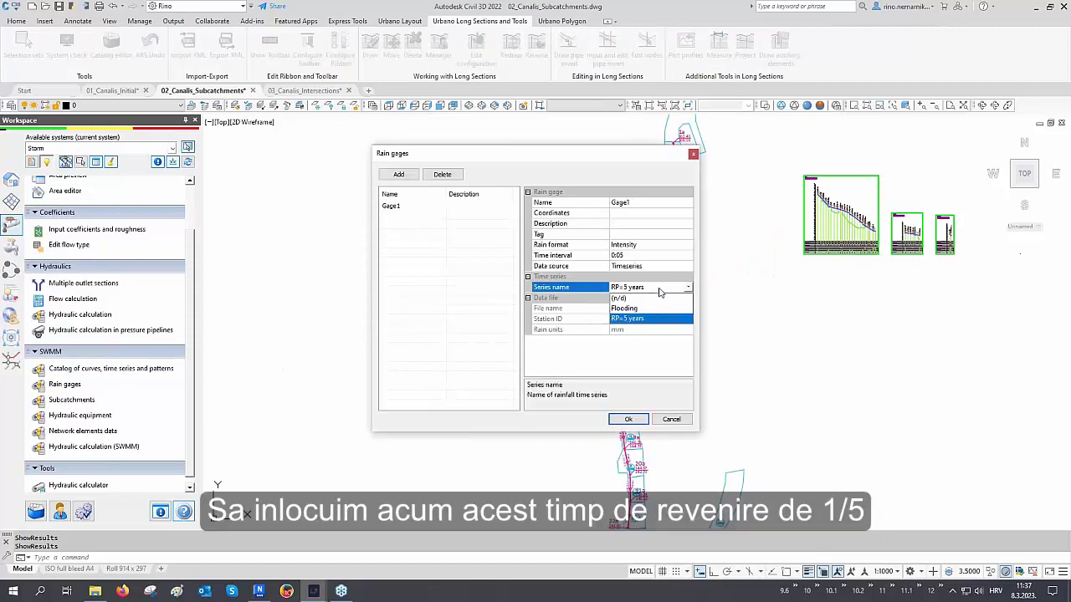
left_click(628, 309)
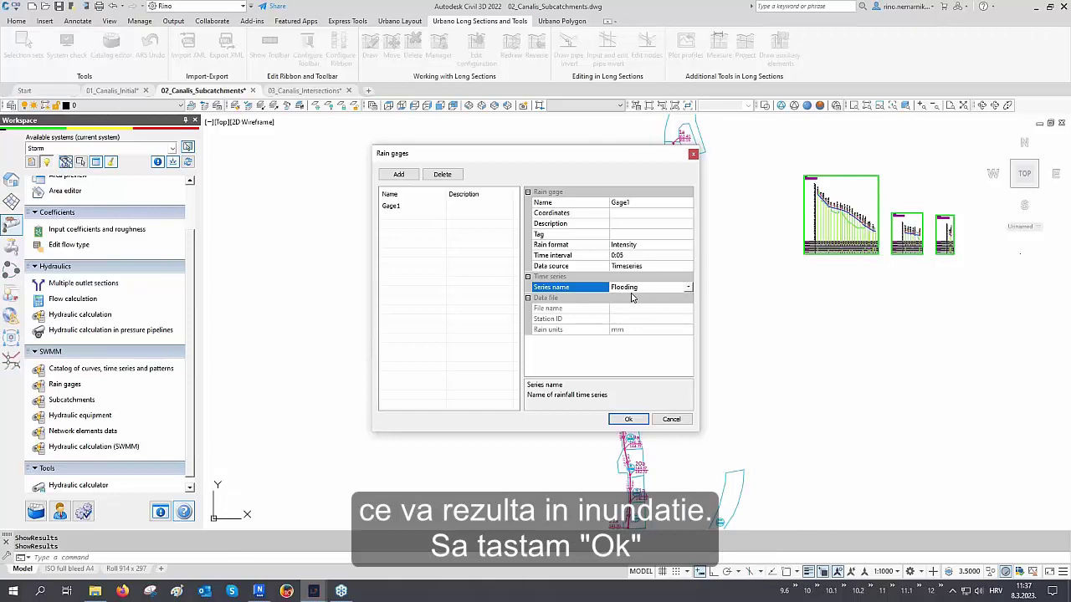
left_click(627, 419)
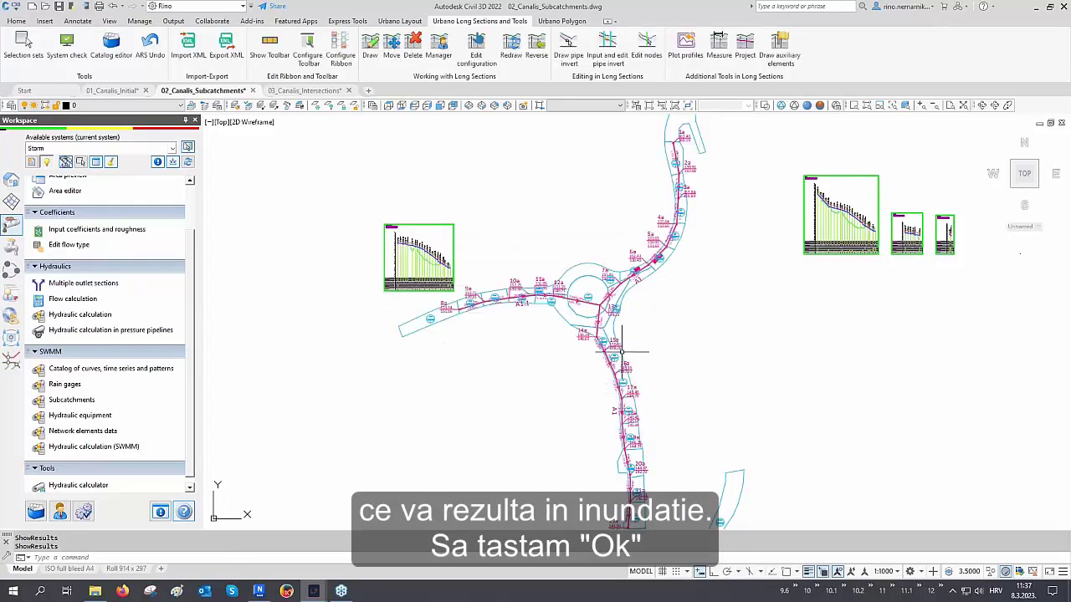
Step: Recalculate the storm sewer with the SWMM hydraulic calculation, save the results and apply time 00:10 to the long section
scroll(736, 326, "up", 10)
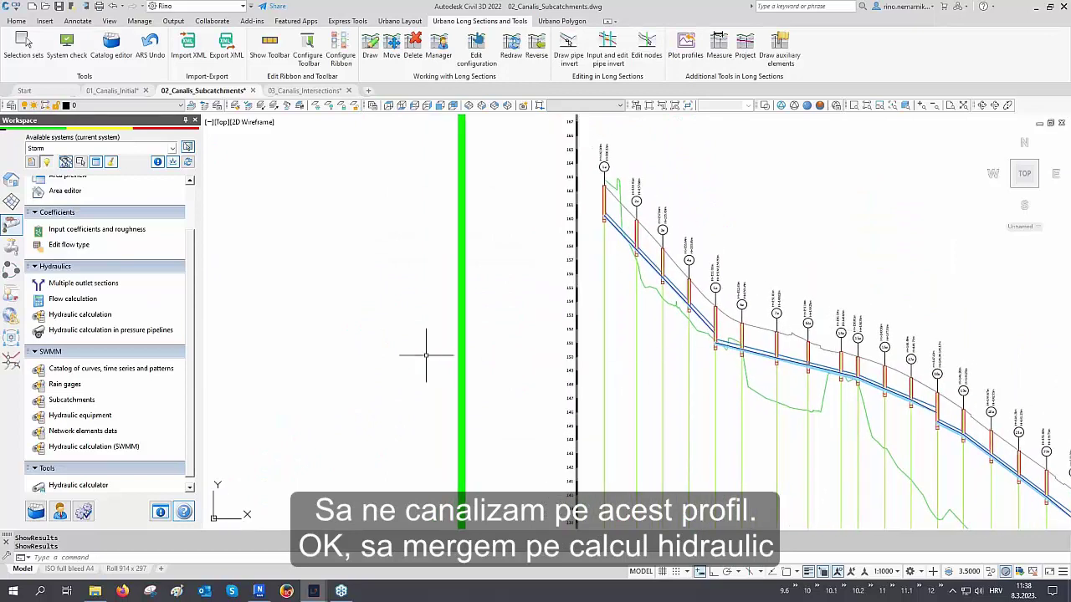
left_click(94, 447)
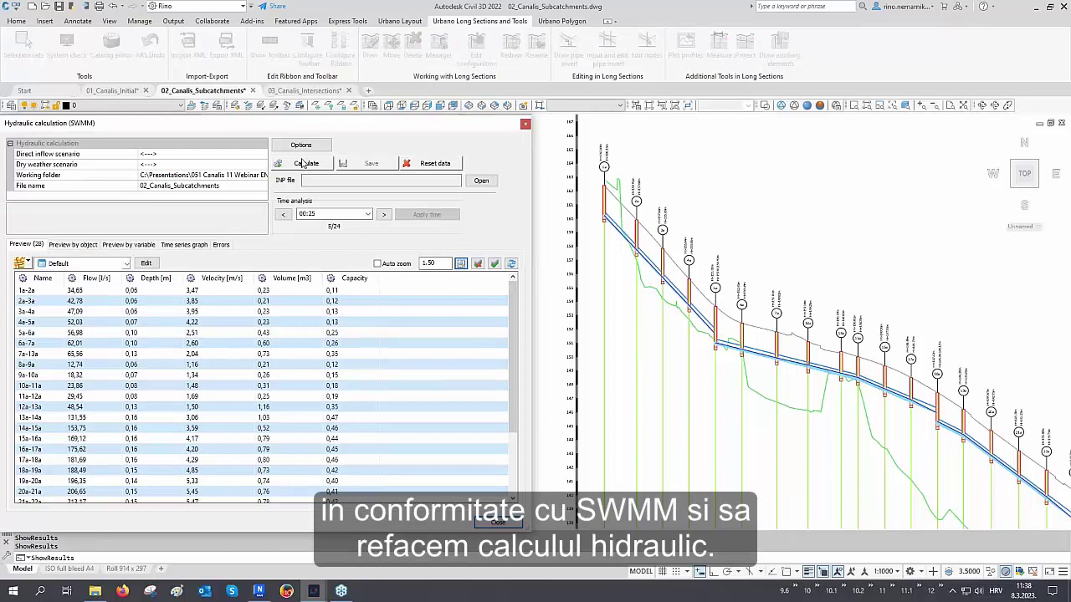
left_click(304, 164)
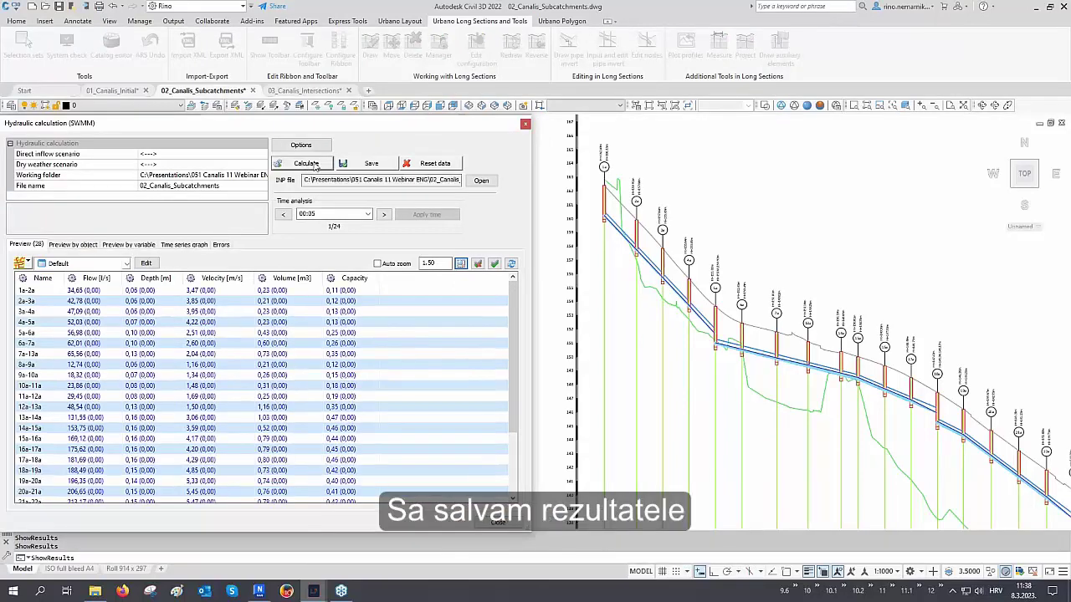
left_click(370, 164)
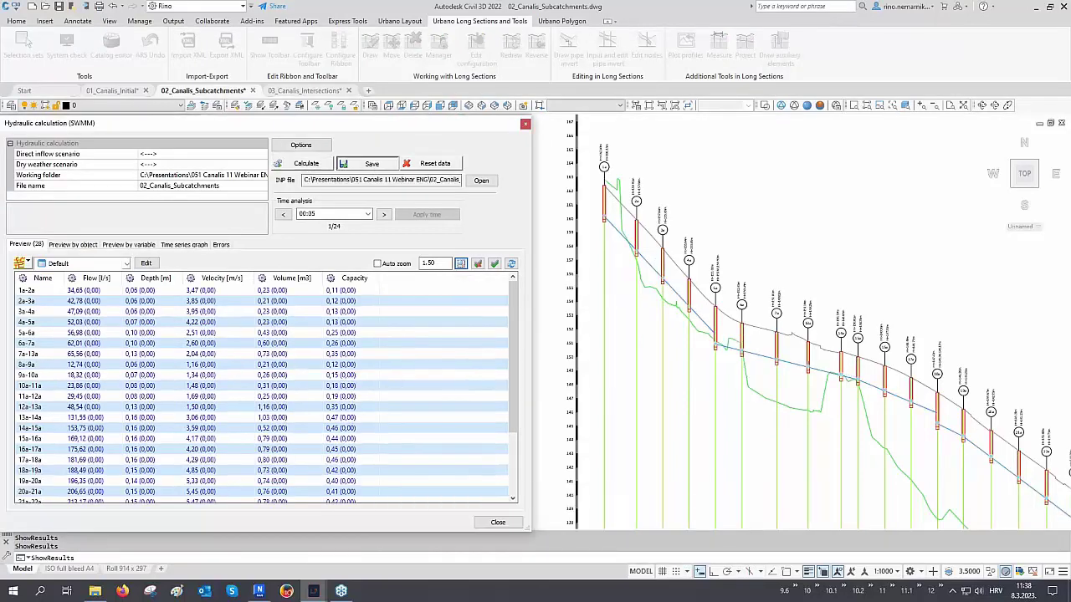
left_click(384, 214)
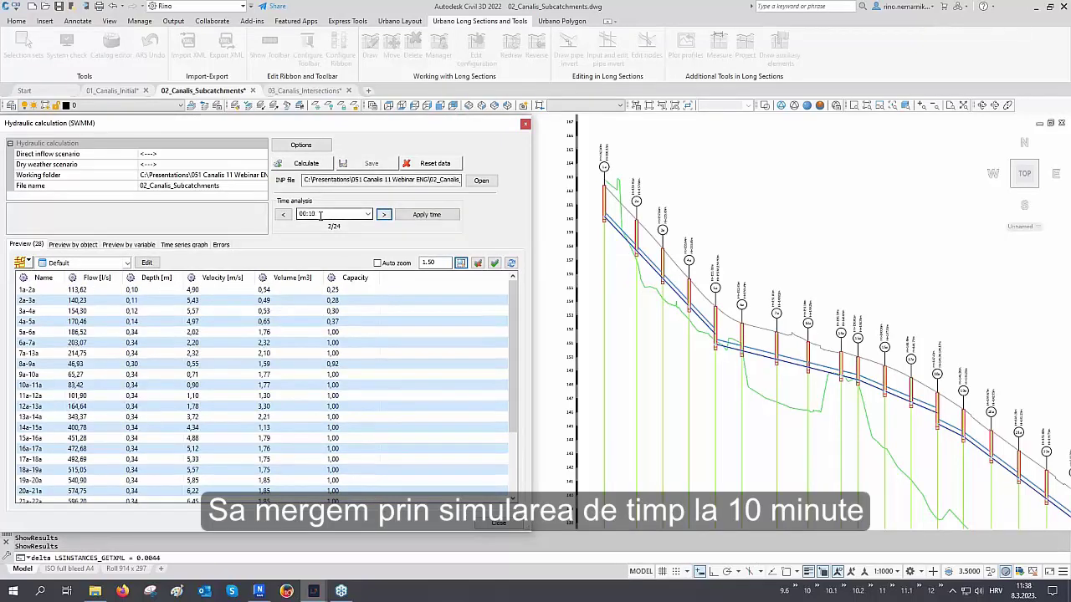
left_click(426, 215)
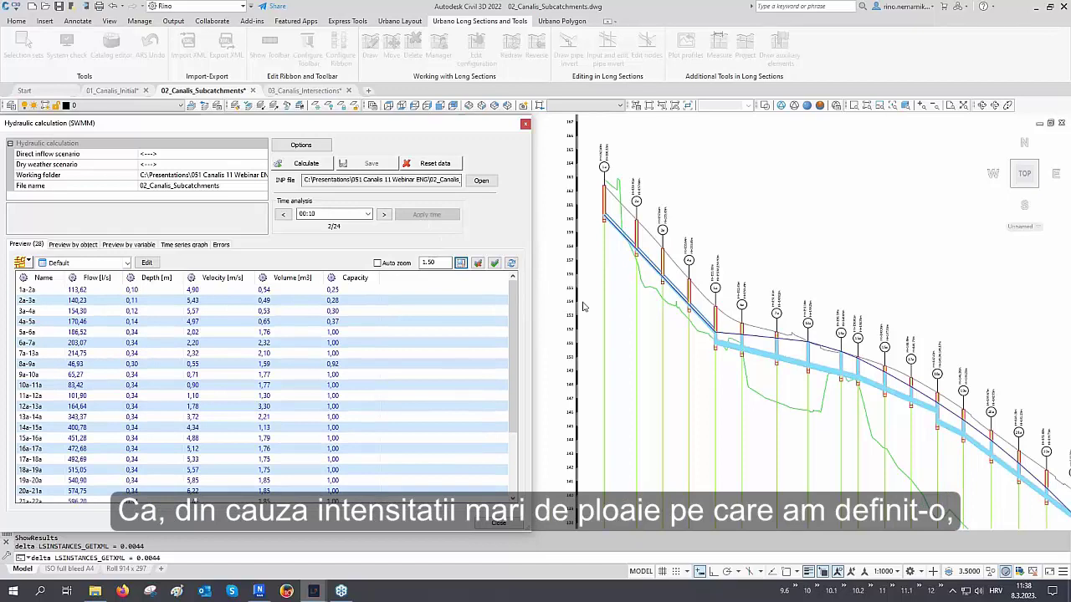
Step: Sort the section results by capacity in descending order and select all sections with a capacity of 1,00
left_click(92, 280)
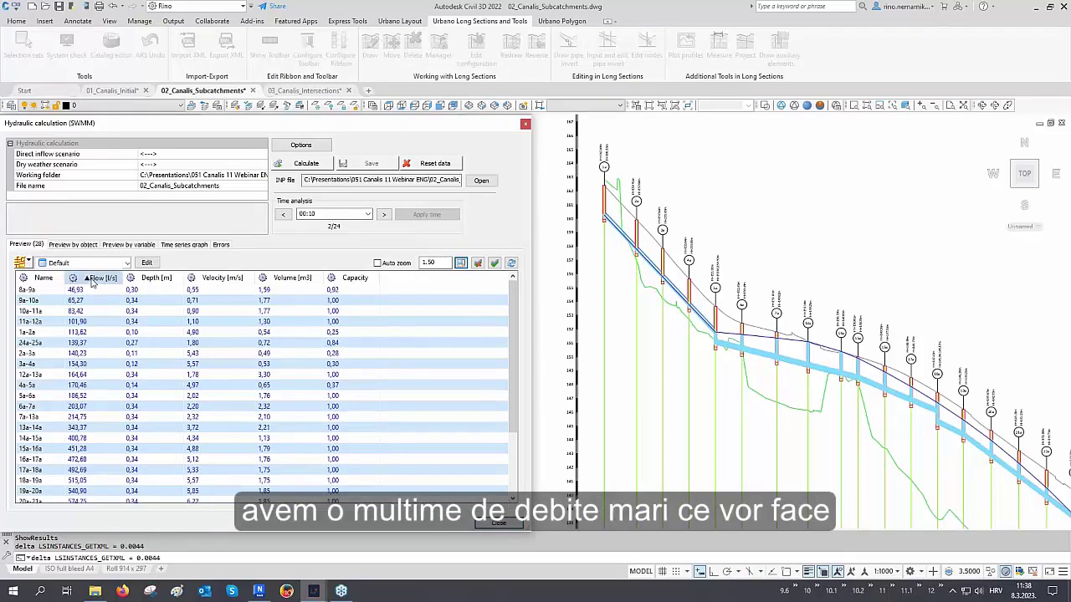
left_click(356, 277)
left_click(355, 278)
left_click(352, 292)
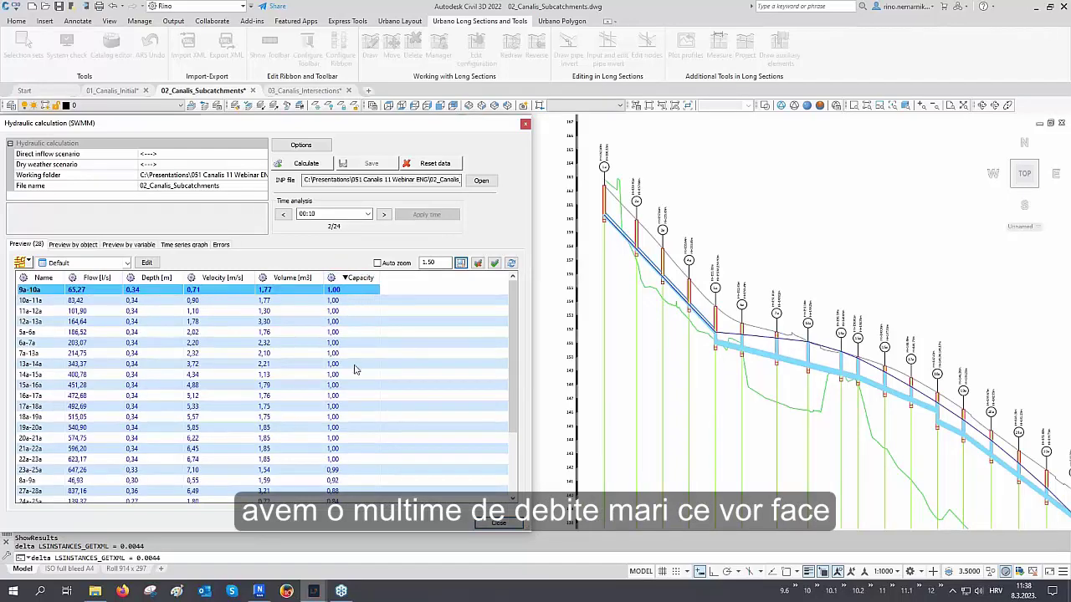
left_click(342, 459, "shift")
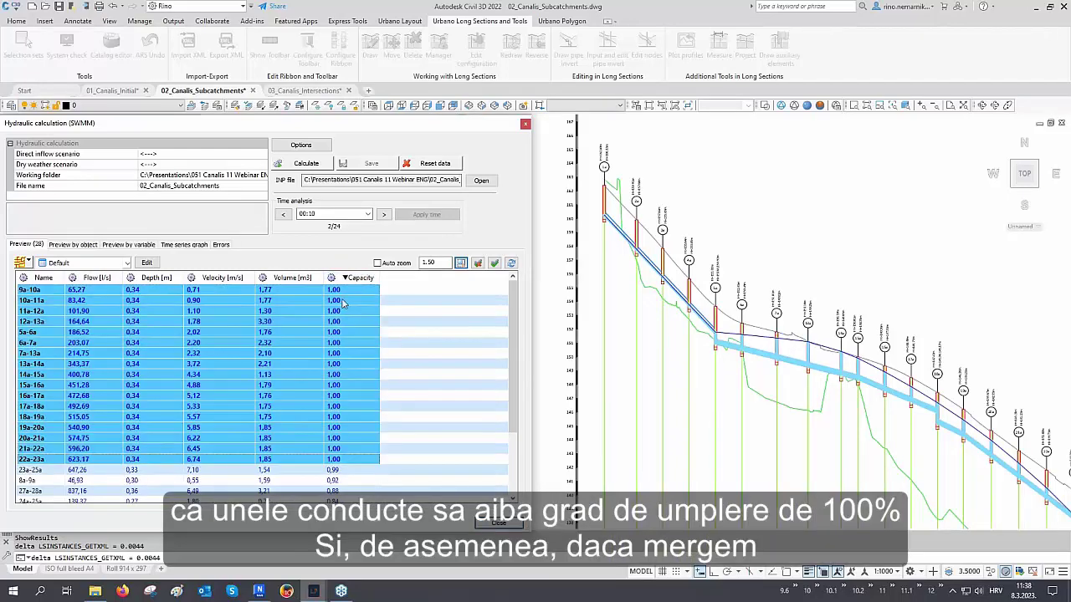
Step: Preview the default node results sorted by flooding in descending order, and select nodes 13a and 14a
left_click(83, 263)
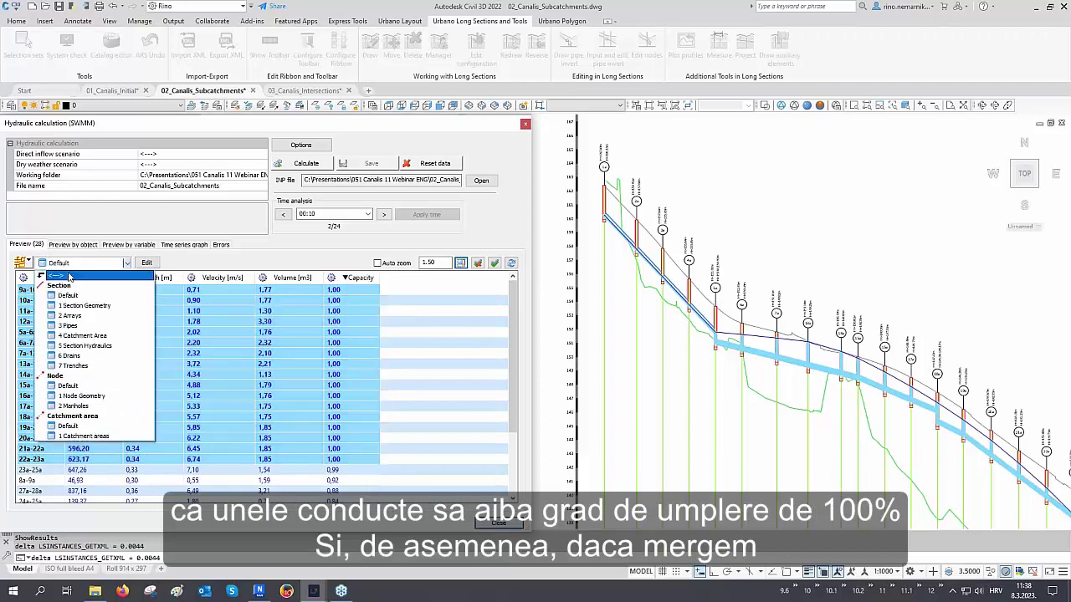
left_click(71, 386)
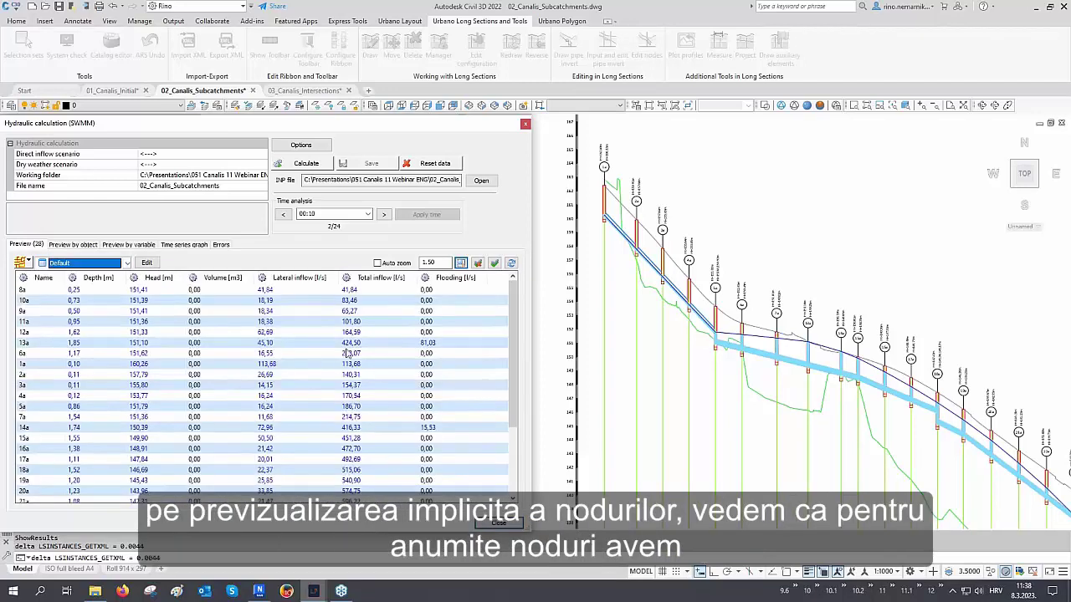
left_click(456, 277)
left_click(456, 277)
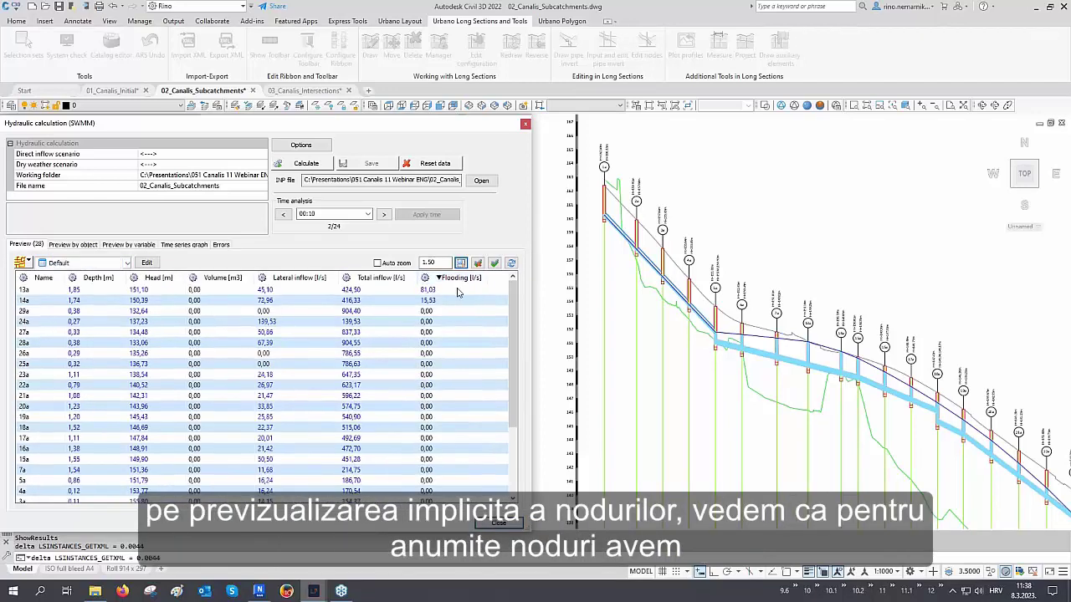
left_click(459, 290)
left_click(447, 301, "shift")
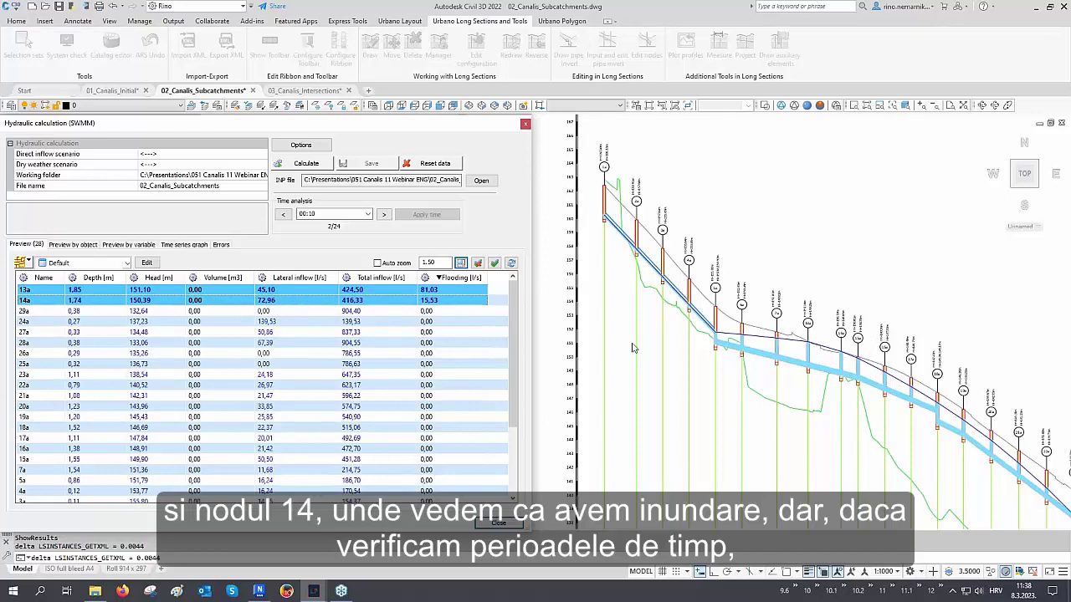
Step: Advance the simulation through 00:15, 00:20 and 00:25, applying each time to the long section
left_click(384, 214)
left_click(414, 215)
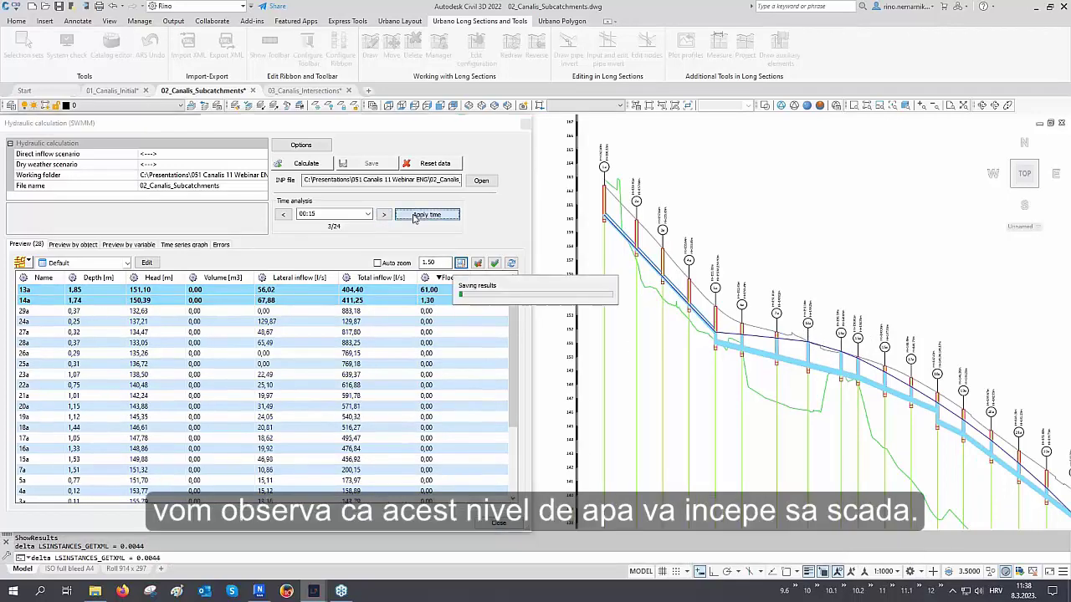
left_click(384, 215)
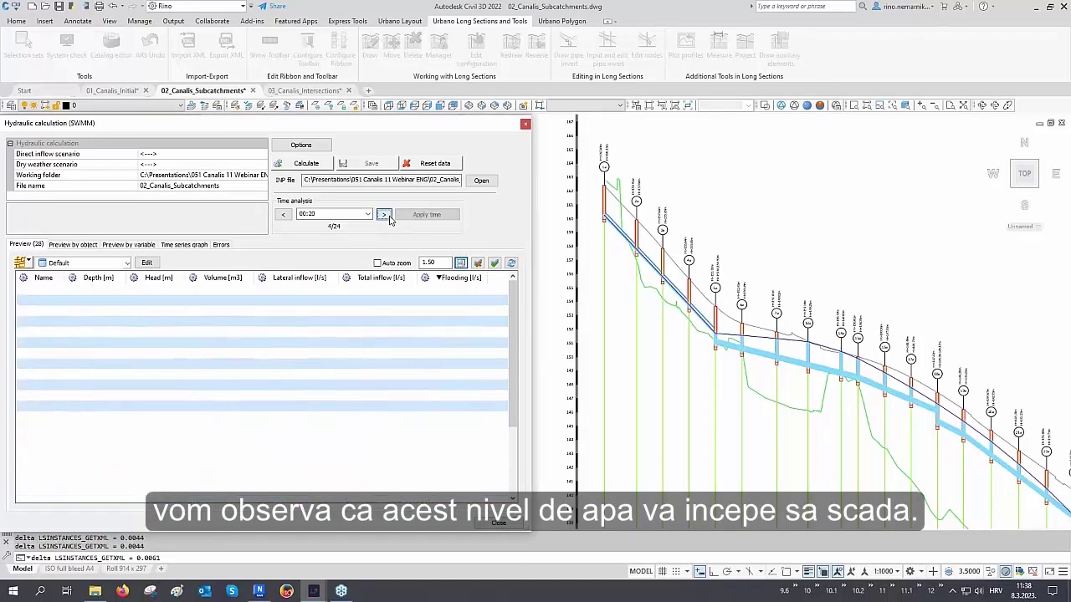
left_click(420, 216)
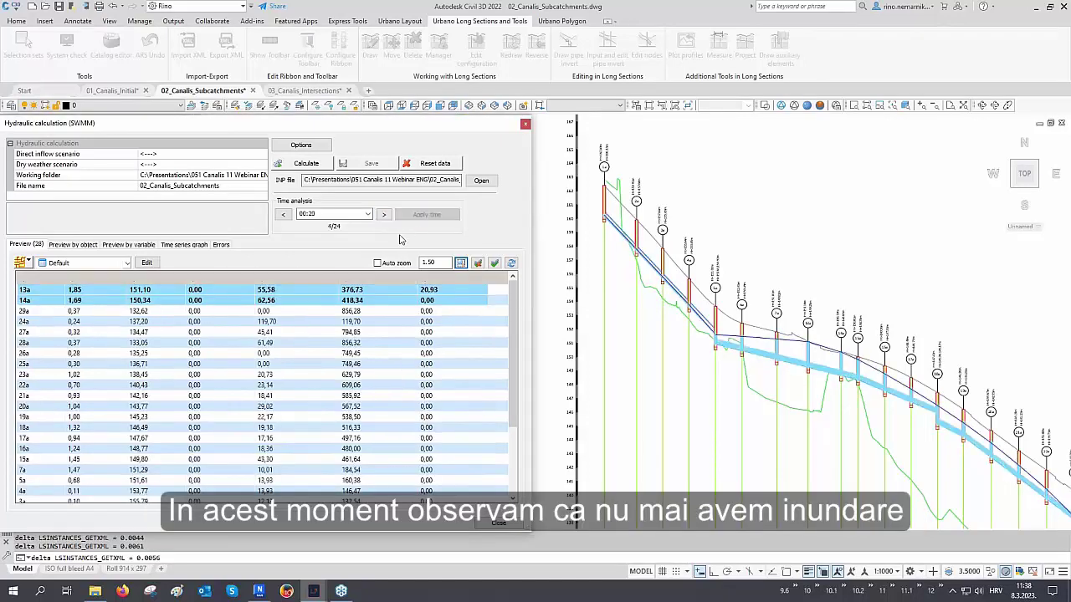
left_click(384, 214)
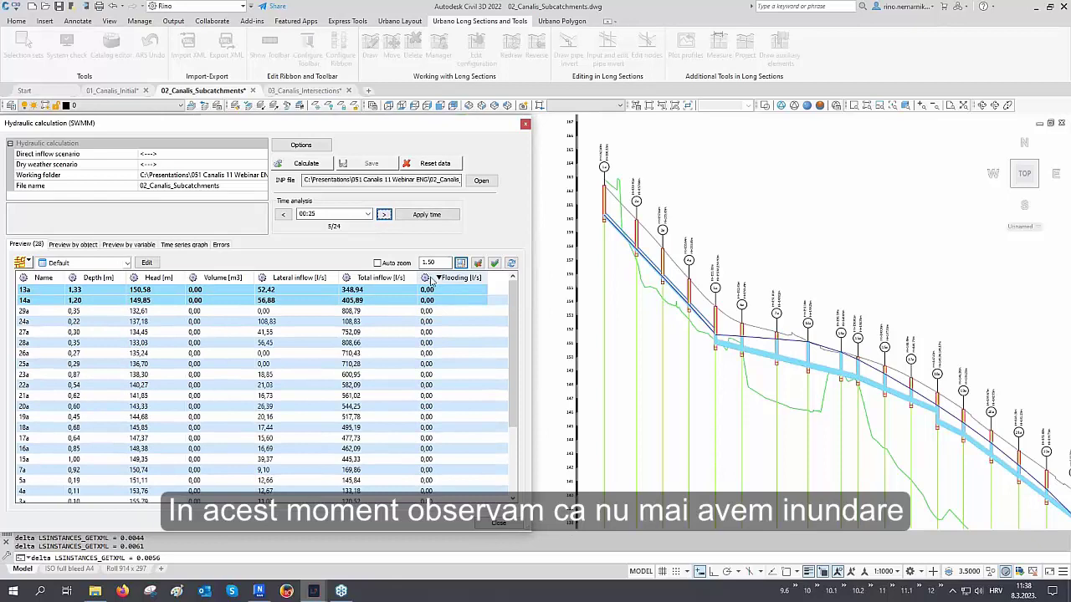
left_click(427, 215)
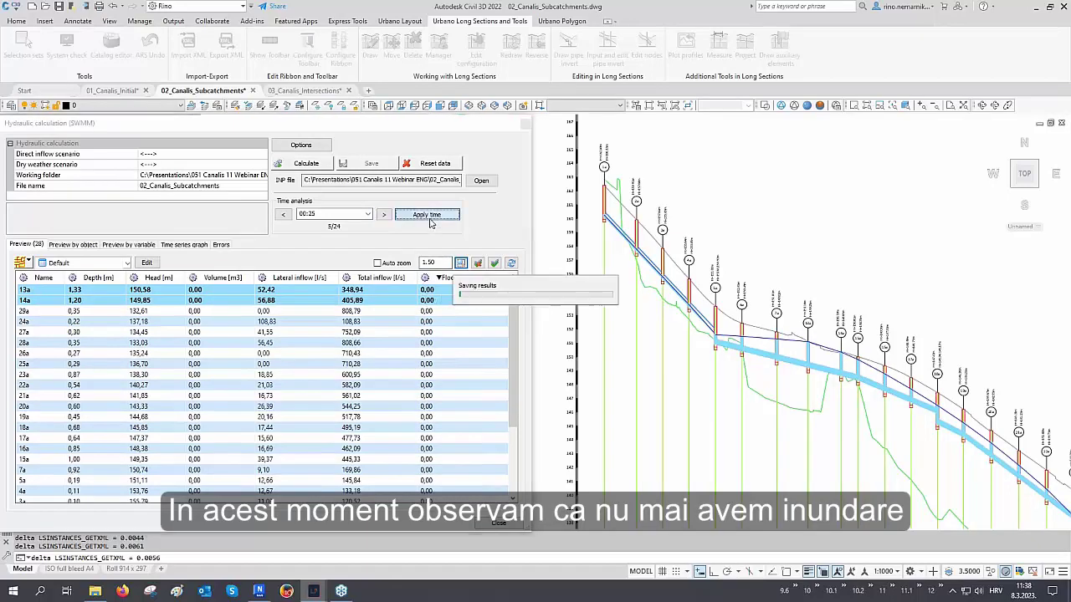
Step: Apply the simulation times 00:30, 00:35 and 00:40 to the long section in turn, and close the hydraulic calculation
left_click(385, 214)
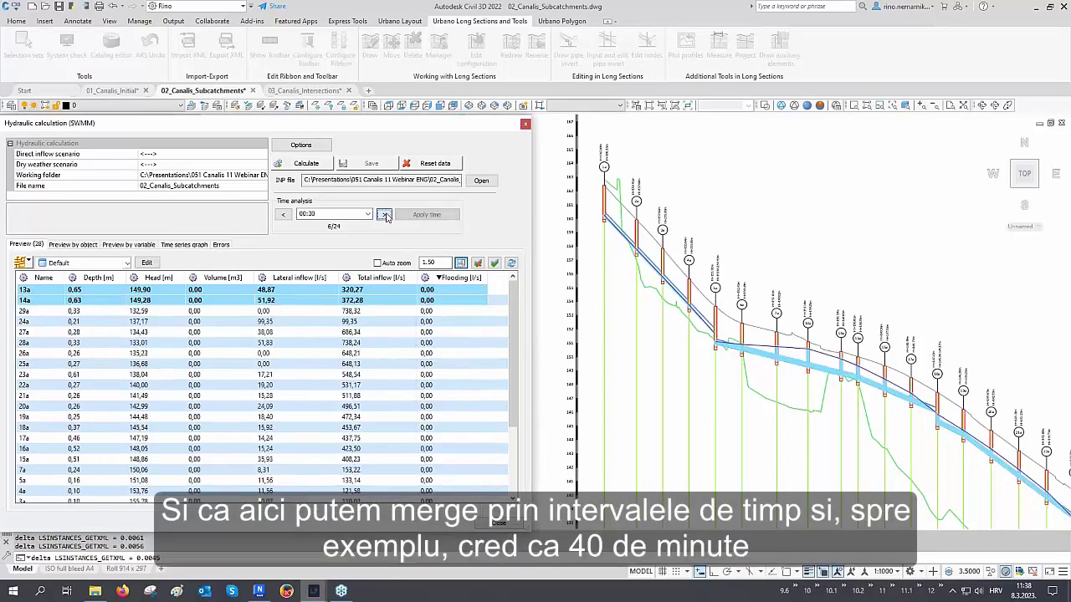
left_click(414, 219)
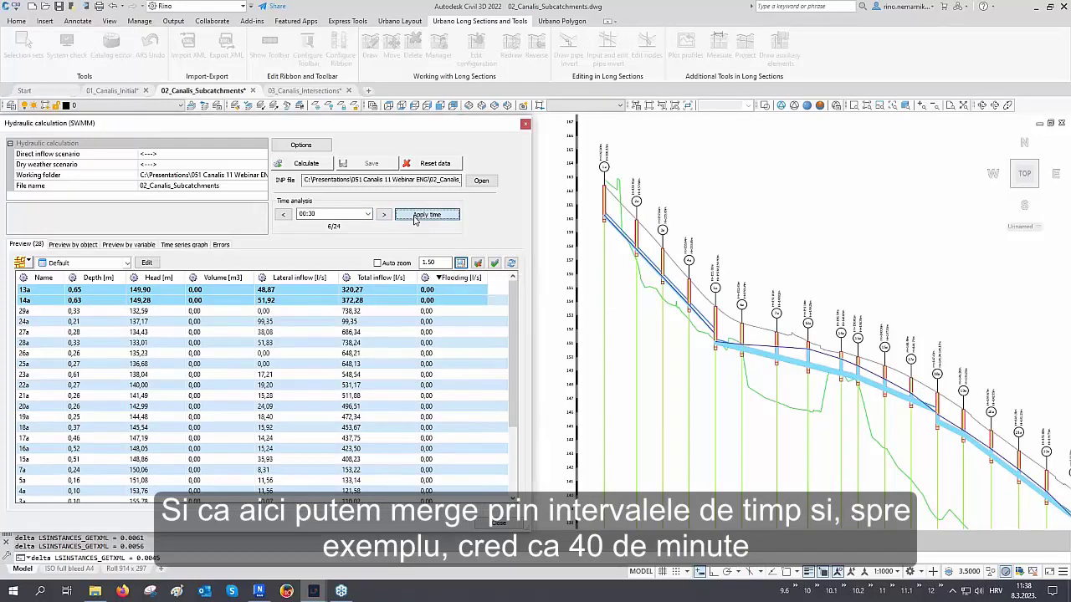
left_click(384, 214)
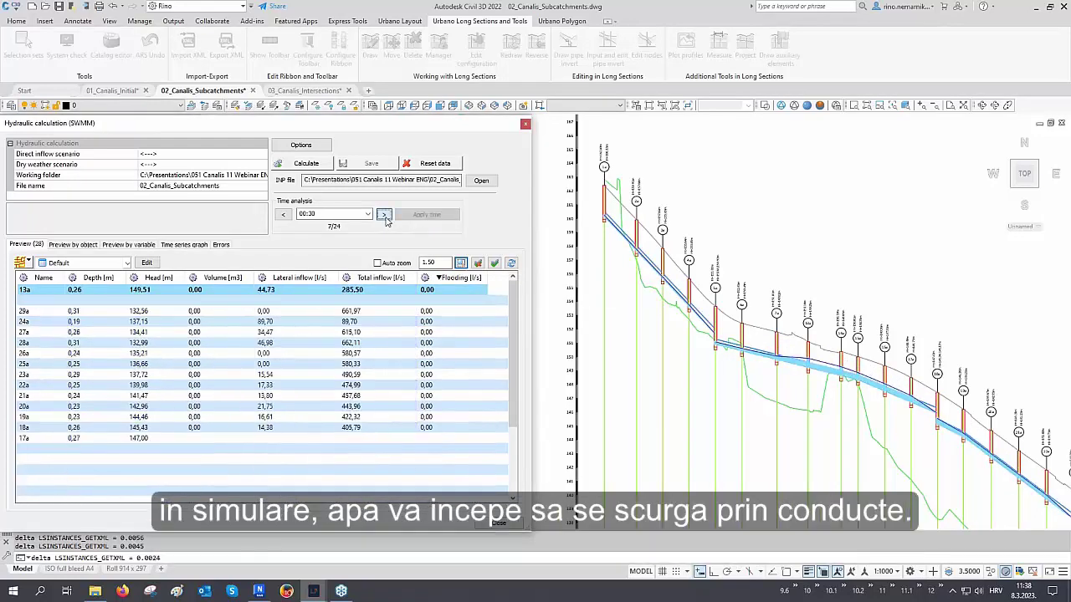
left_click(424, 215)
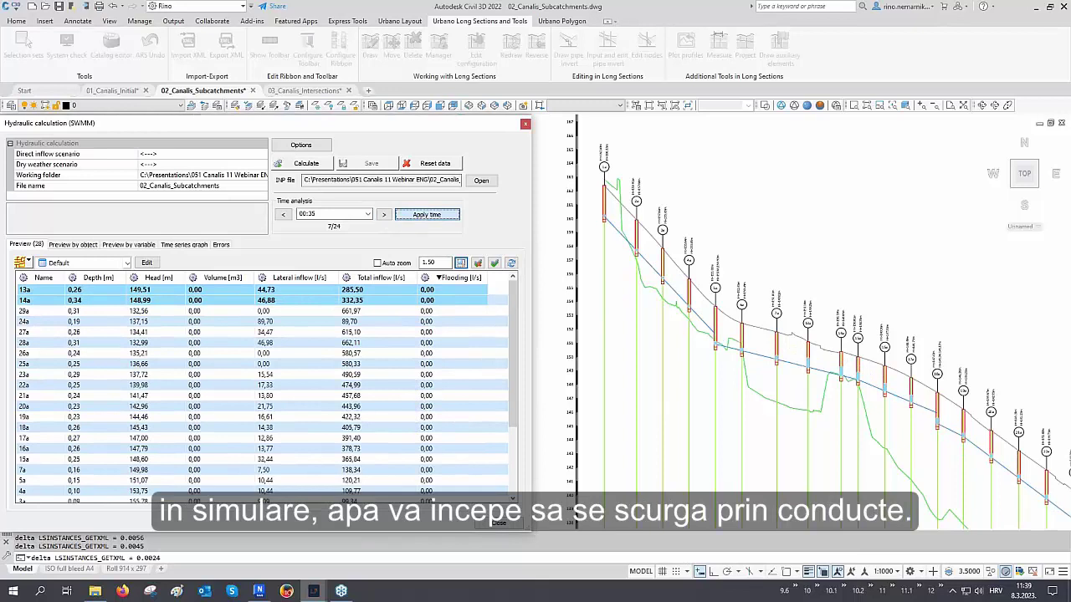
left_click(384, 215)
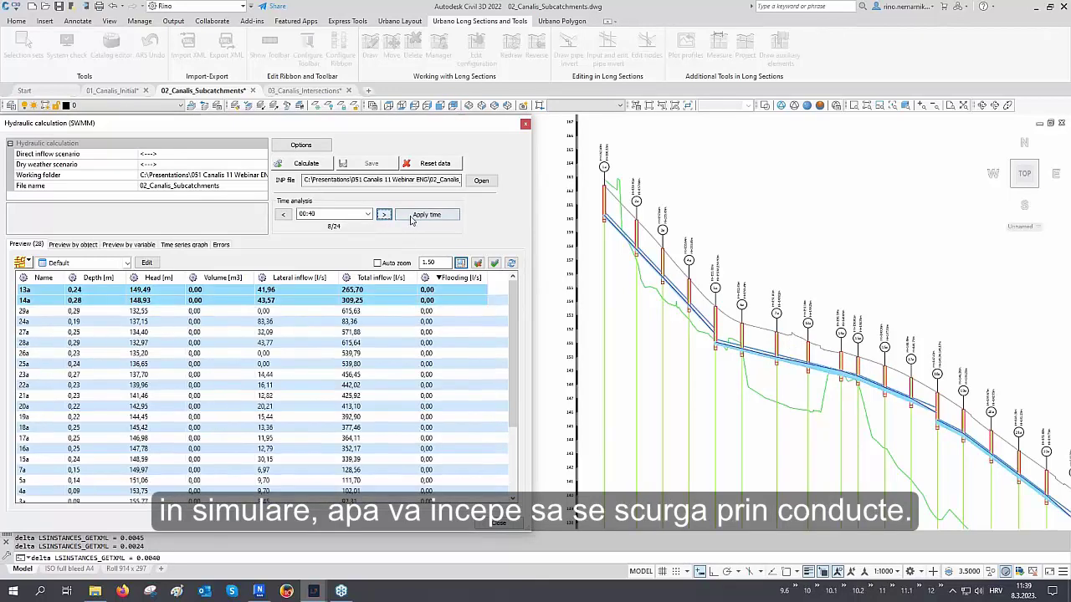
left_click(427, 214)
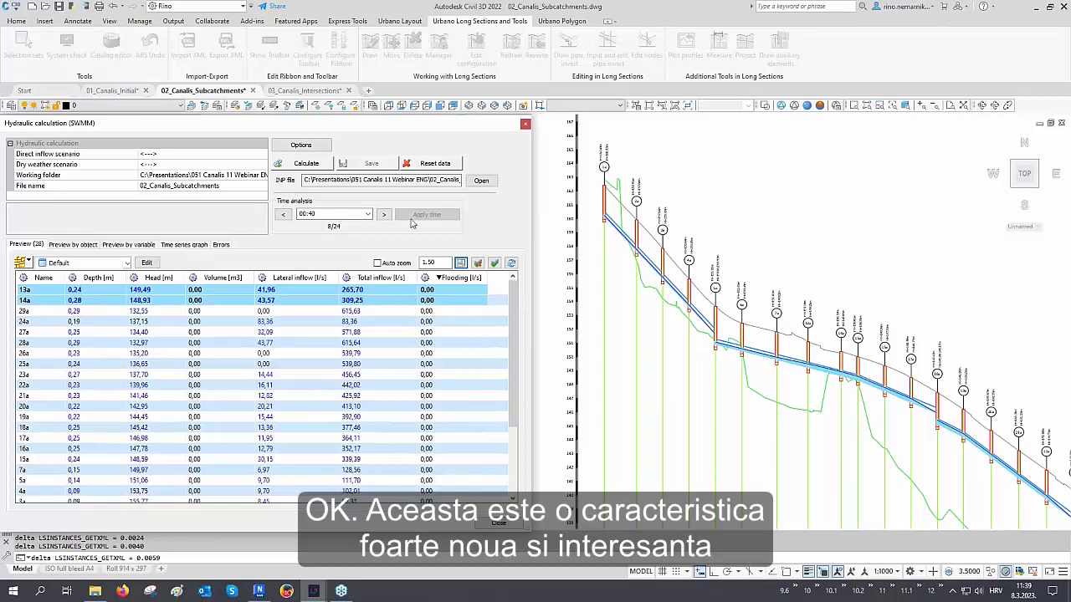
left_click(499, 523)
Step: Restore the saved layer state that shows the storm drain lines in the plan
scroll(621, 425, "down", 5)
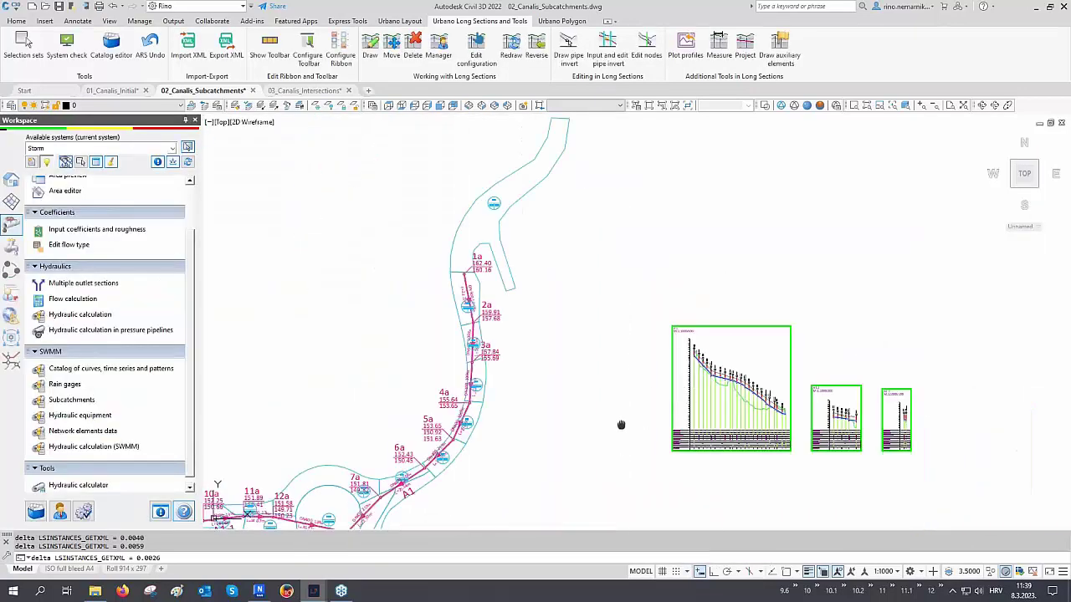
middle_click_drag(621, 425, 766, 327)
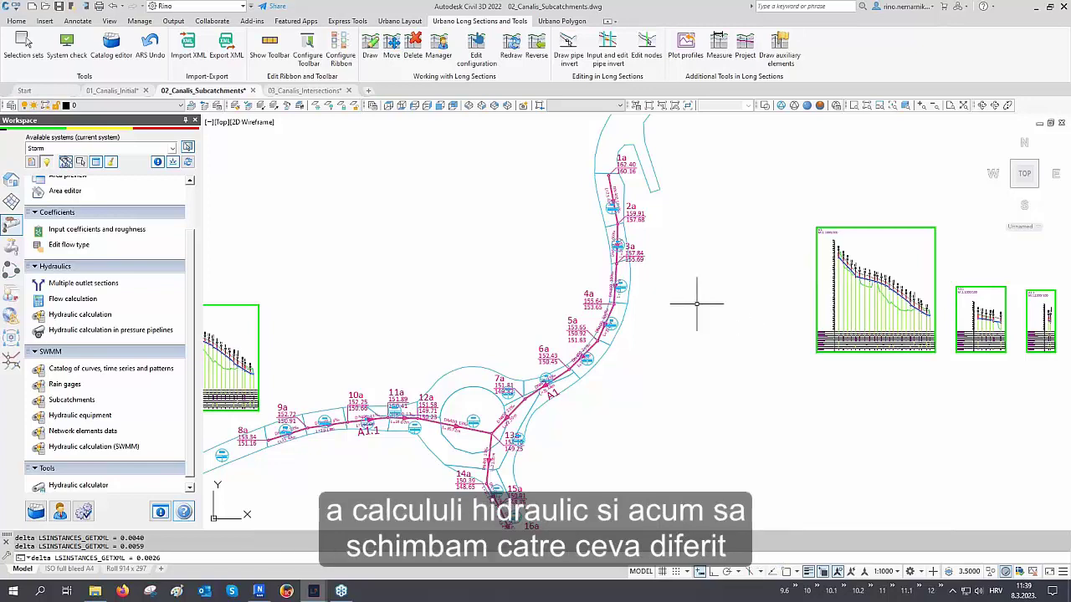
left_click(216, 108)
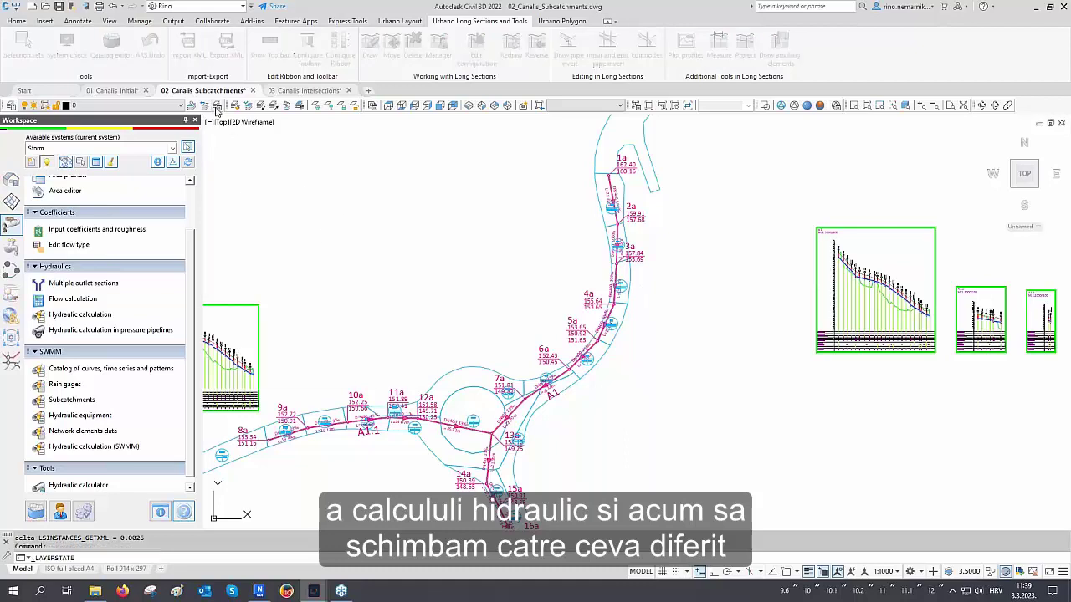
left_click(234, 176)
left_click(329, 371)
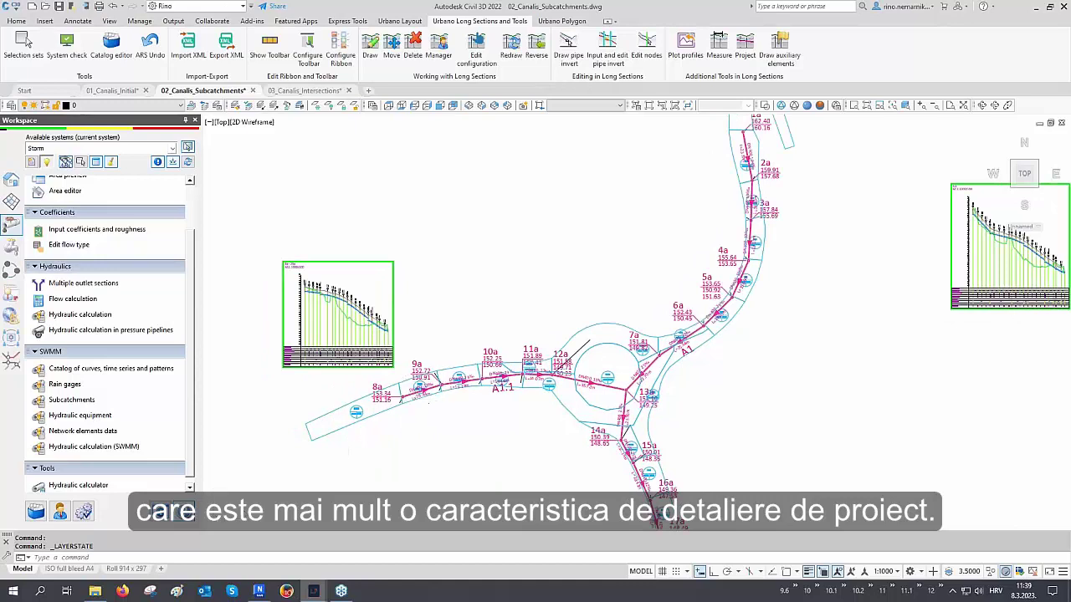
Step: Select the storm drain line at node 8a and extend the selection to all similar lines on layer 4_Storm drains
scroll(389, 393, "up", 5)
left_click(388, 394)
left_click(372, 387)
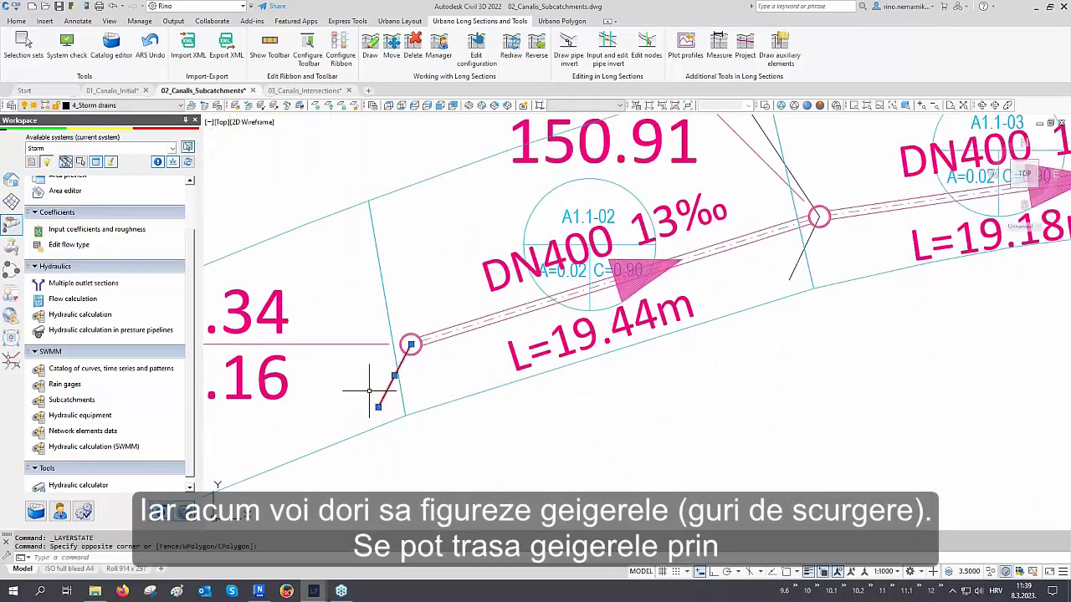
scroll(372, 386, "down", 6)
right_click(426, 413)
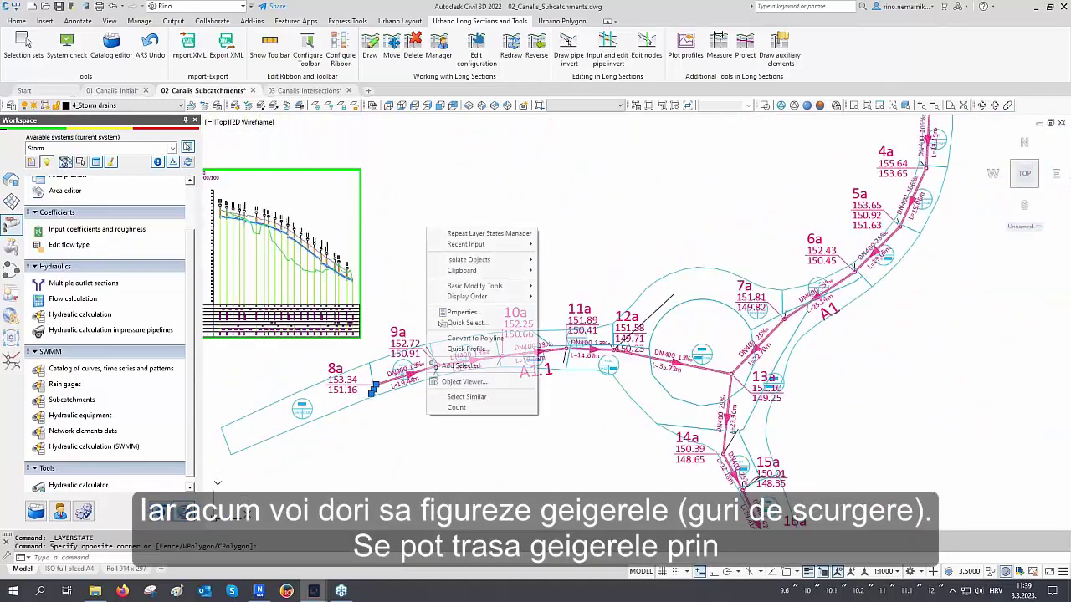
left_click(456, 400)
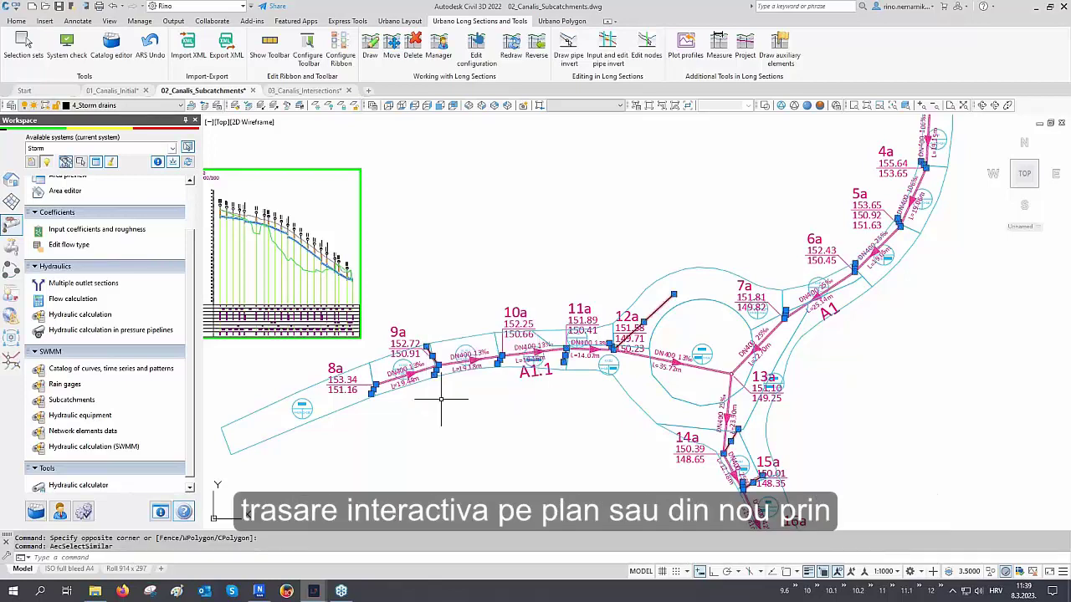
scroll(441, 400, "down", 3)
scroll(510, 304, "up", 1)
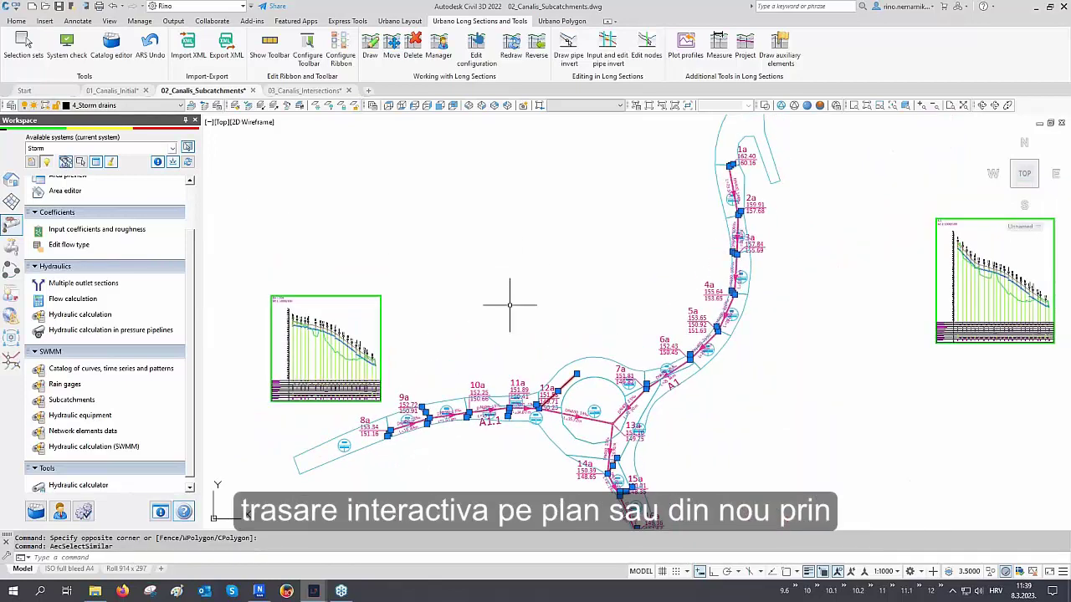
Step: Show the properties of the selected storm drain lines and examine their positions along the nodes of branch A1
key("ctrl+1")
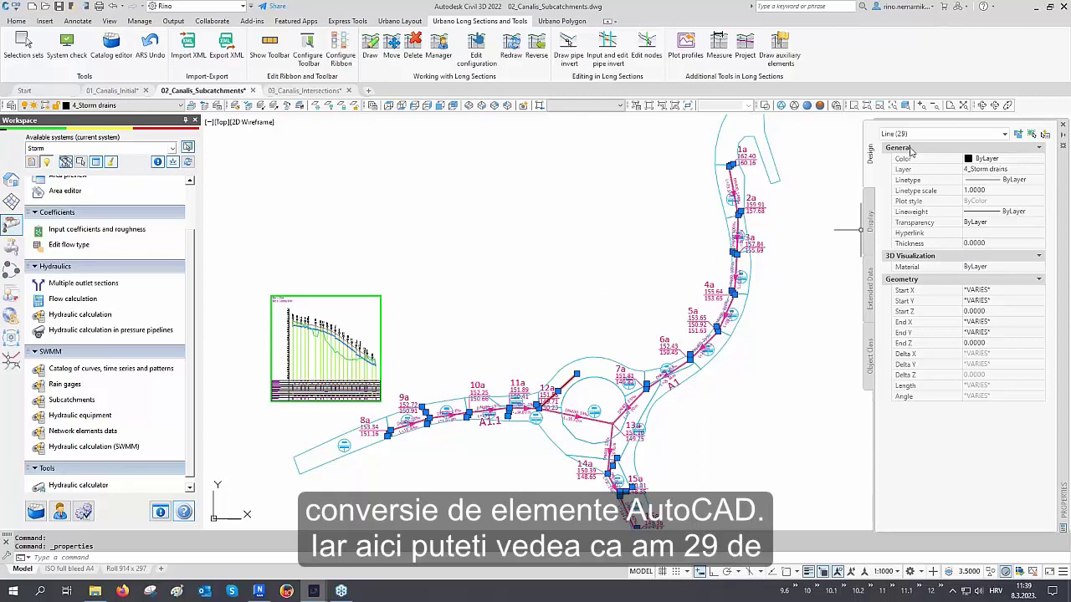
scroll(722, 338, "up", 5)
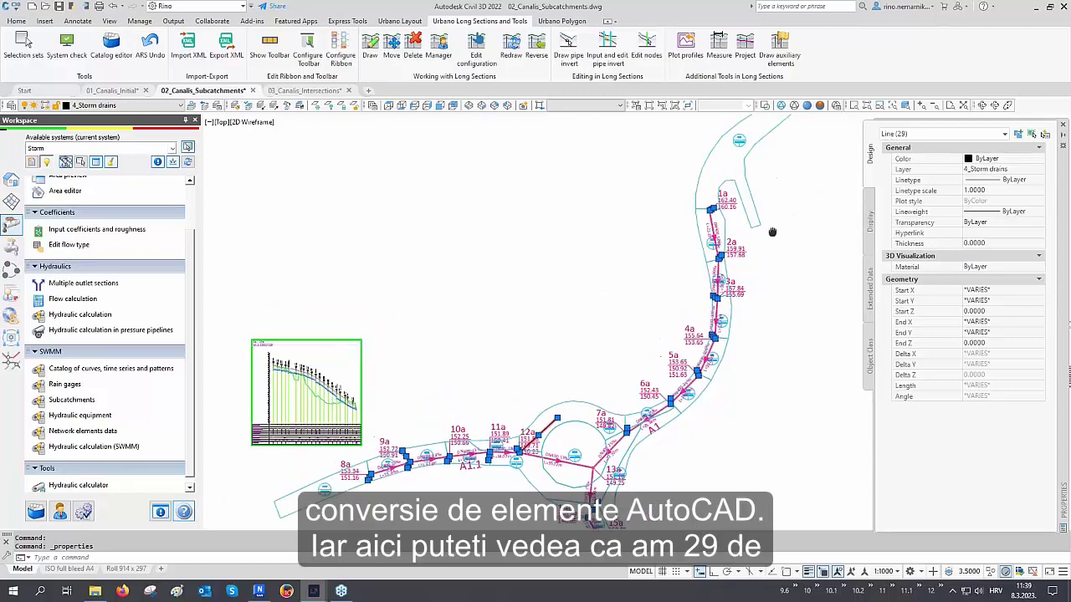
middle_click_drag(720, 340, 715, 264)
middle_click_drag(714, 376, 714, 268)
middle_click_drag(714, 424, 713, 276)
middle_click_drag(519, 469, 542, 341)
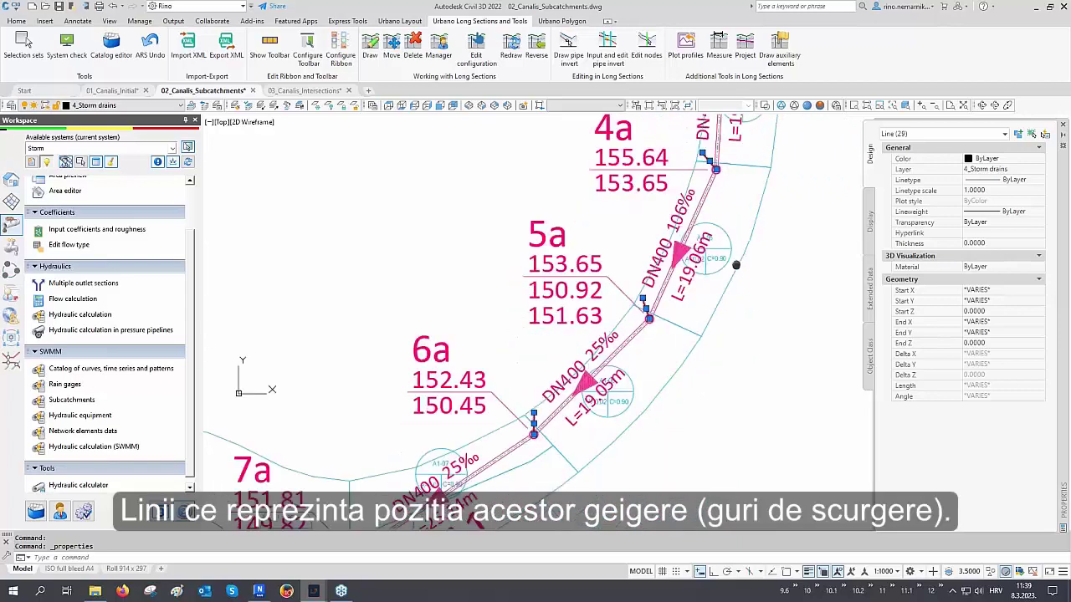
Step: Deselect all storm drain lines and close their properties
mouse_move(469, 502)
middle_mouse_down()
mouse_move(504, 445)
mouse_move(456, 440)
middle_mouse_up()
scroll(409, 496, "up", 2)
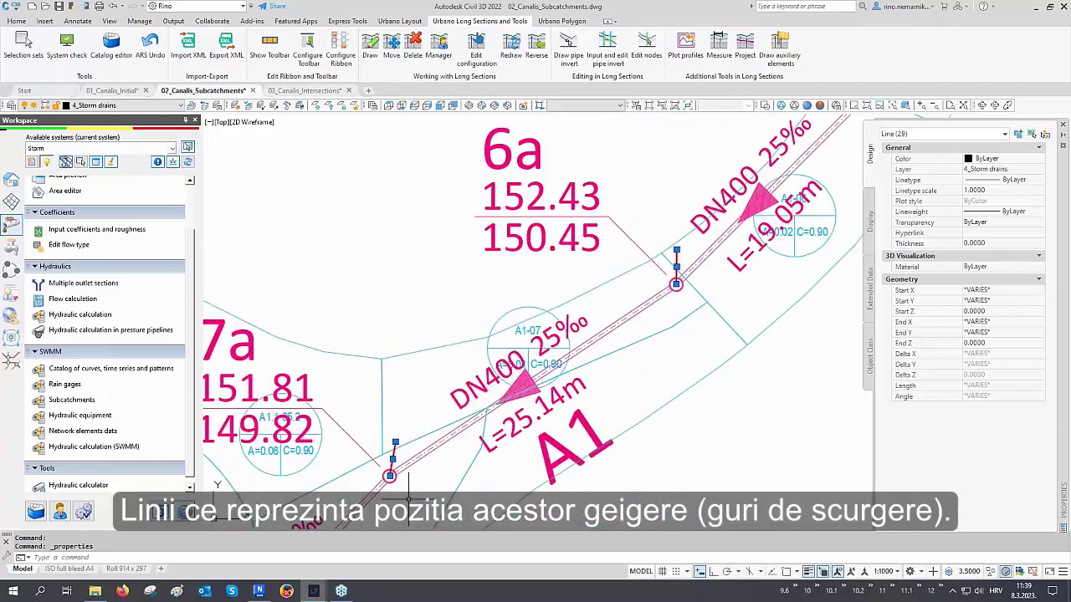
key("Escape")
scroll(673, 393, "down", 8)
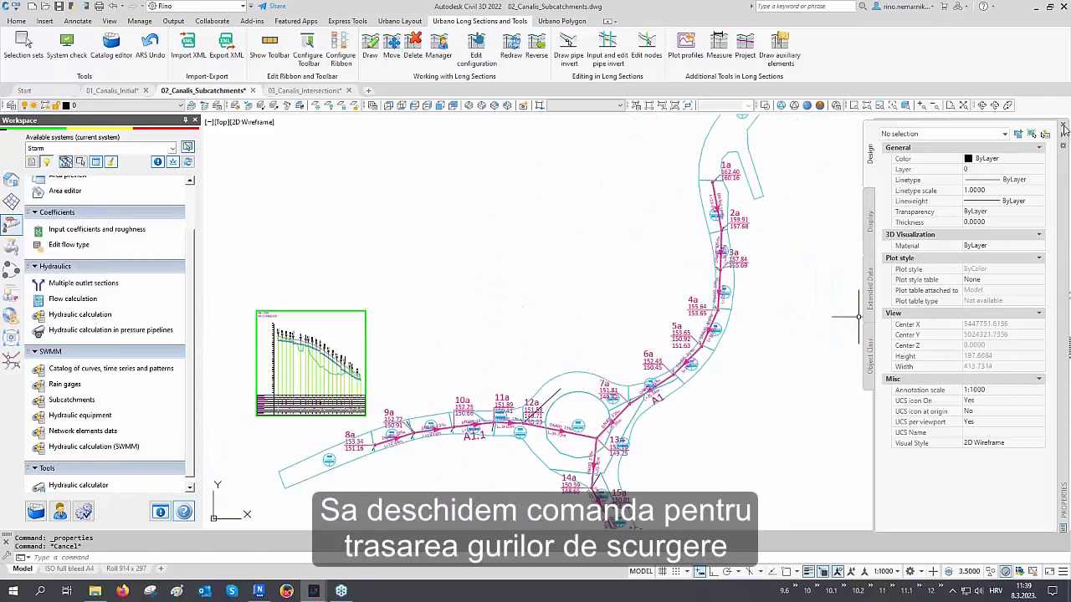
left_click(1063, 124)
Step: Start drawing house connections and drains, and check the drain subsystem's pipe, DTM type and surface settings
left_click(400, 21)
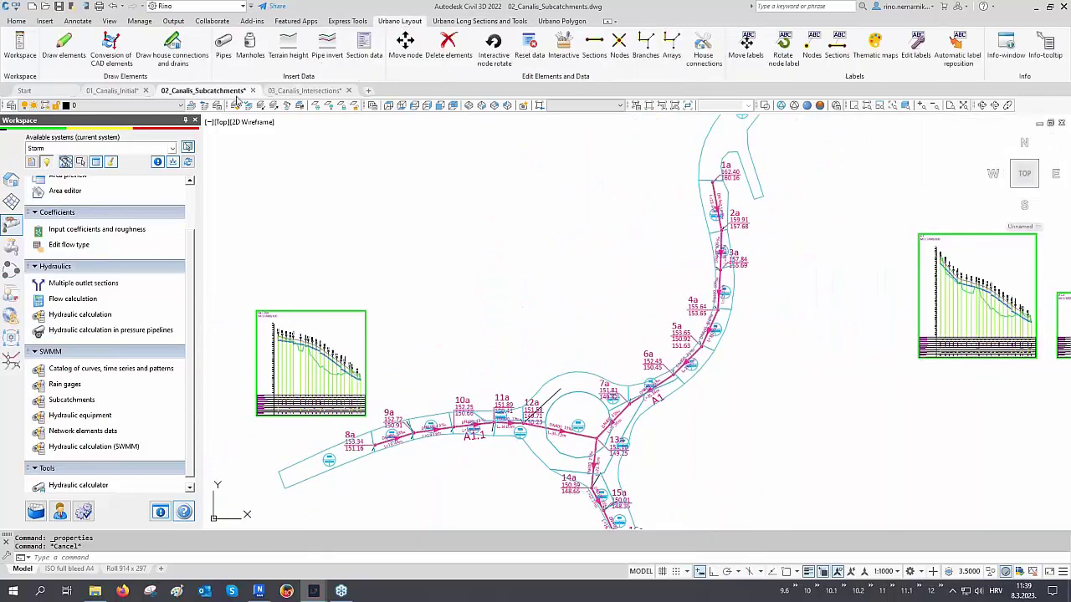
left_click(184, 53)
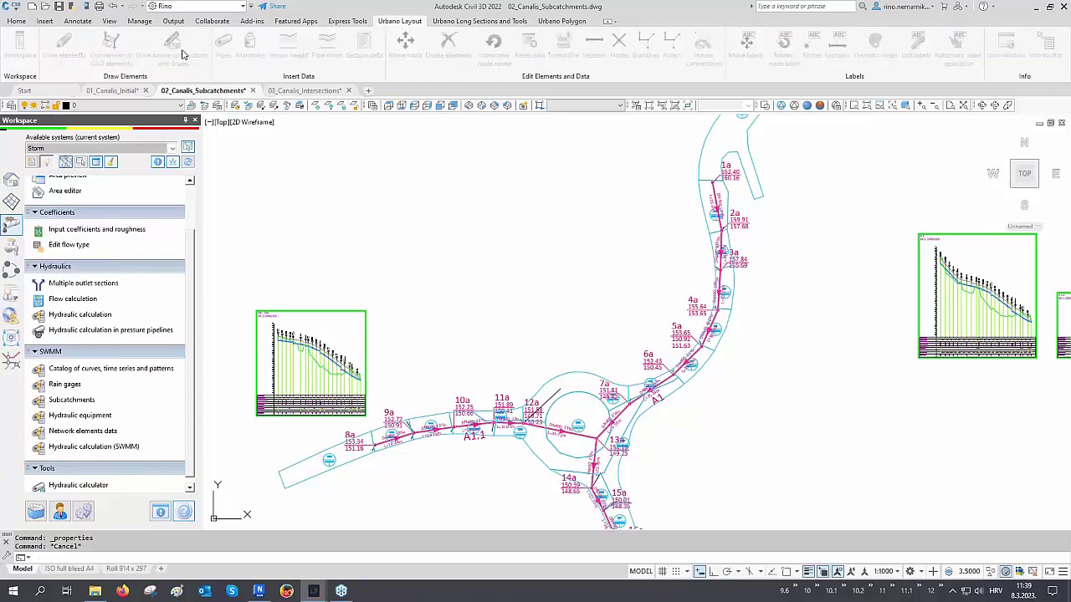
left_click_drag(318, 124, 138, 77)
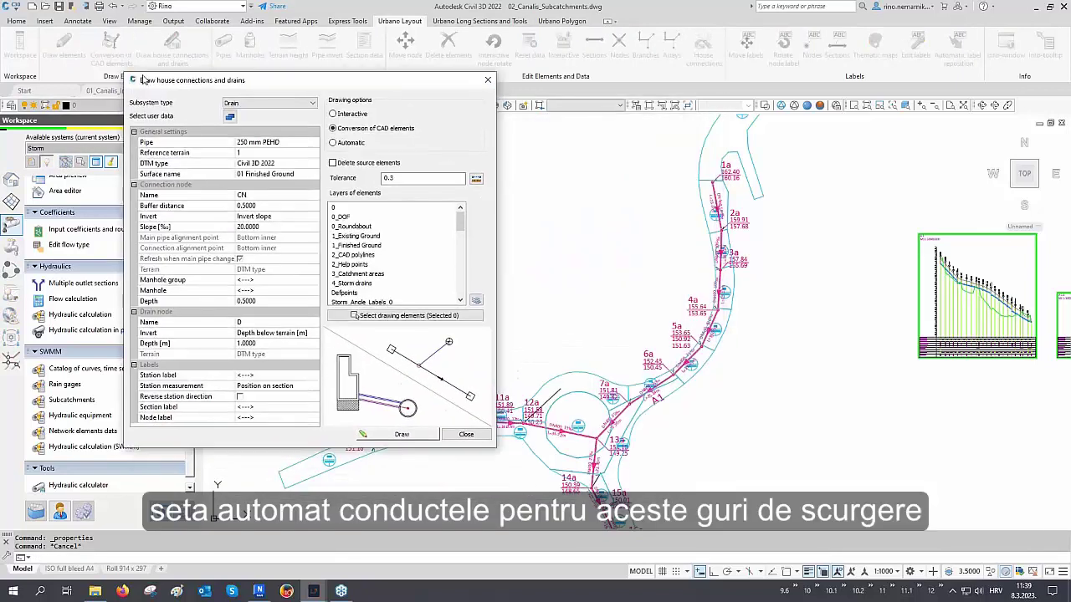
left_click(144, 142)
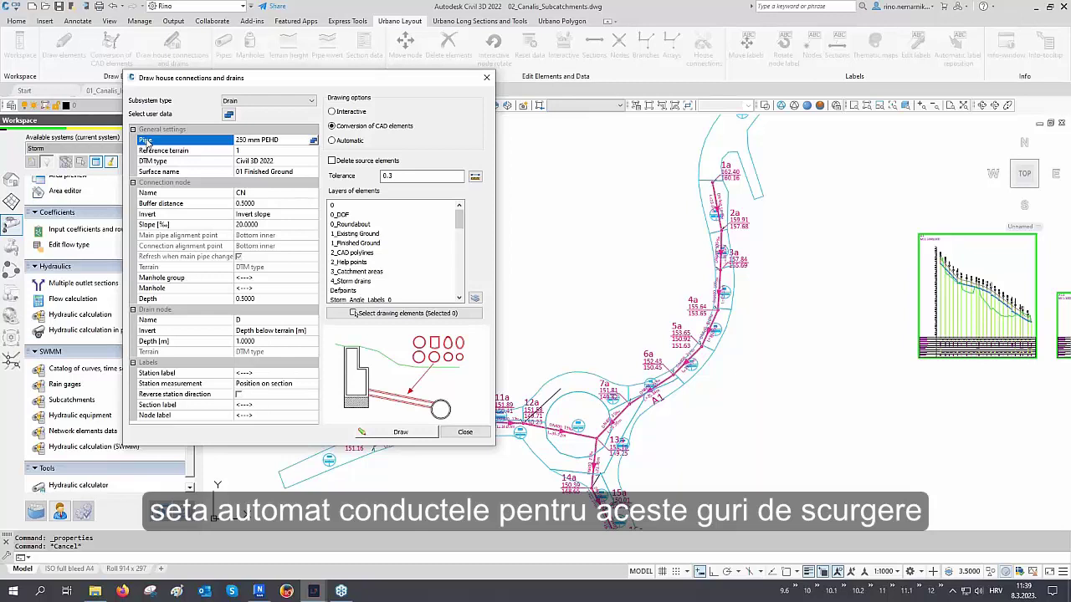
left_click(163, 162)
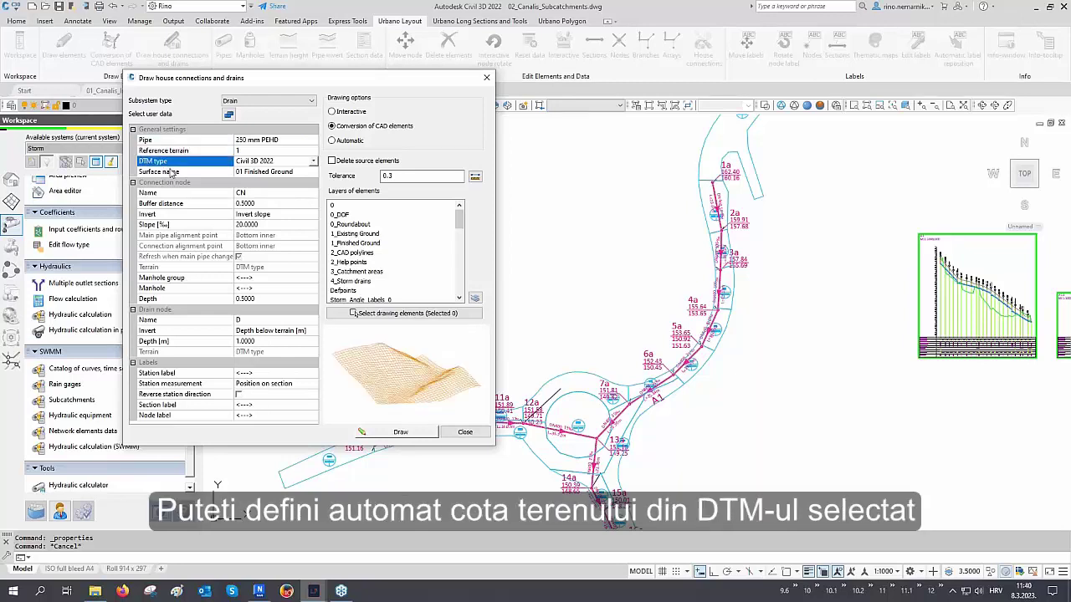
Step: Review the connection and drain node invert, slope and depth settings, and set the drain node name to sl-
left_click(169, 217)
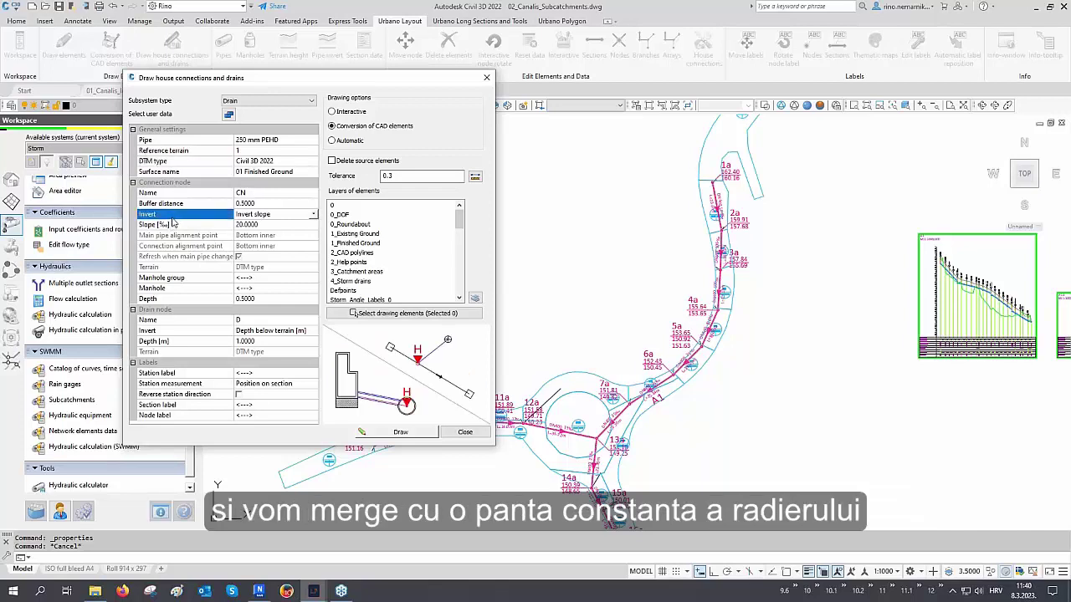
left_click(181, 226)
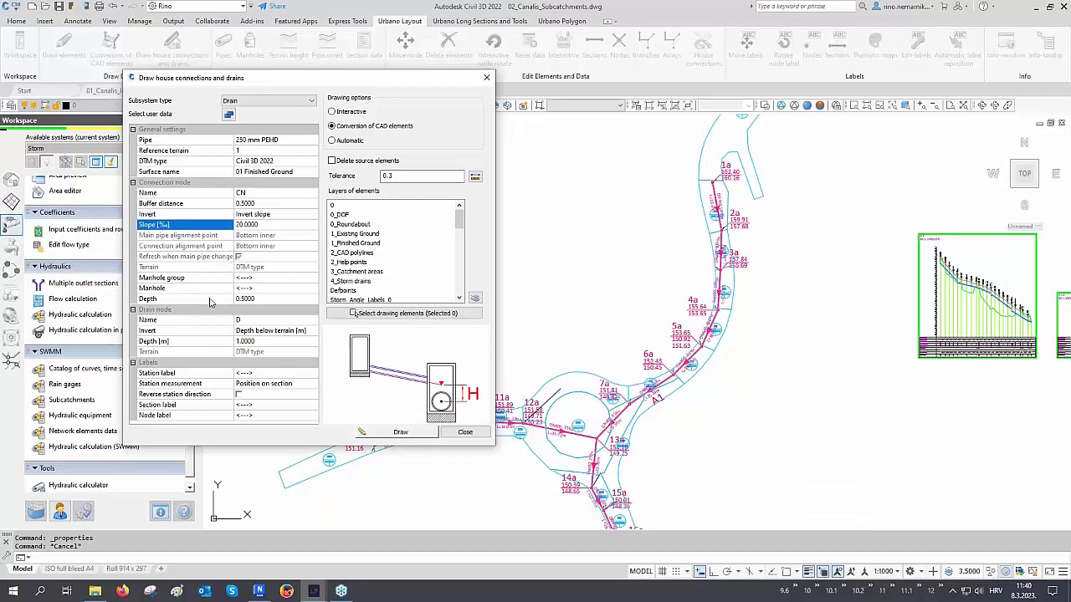
left_click(184, 332)
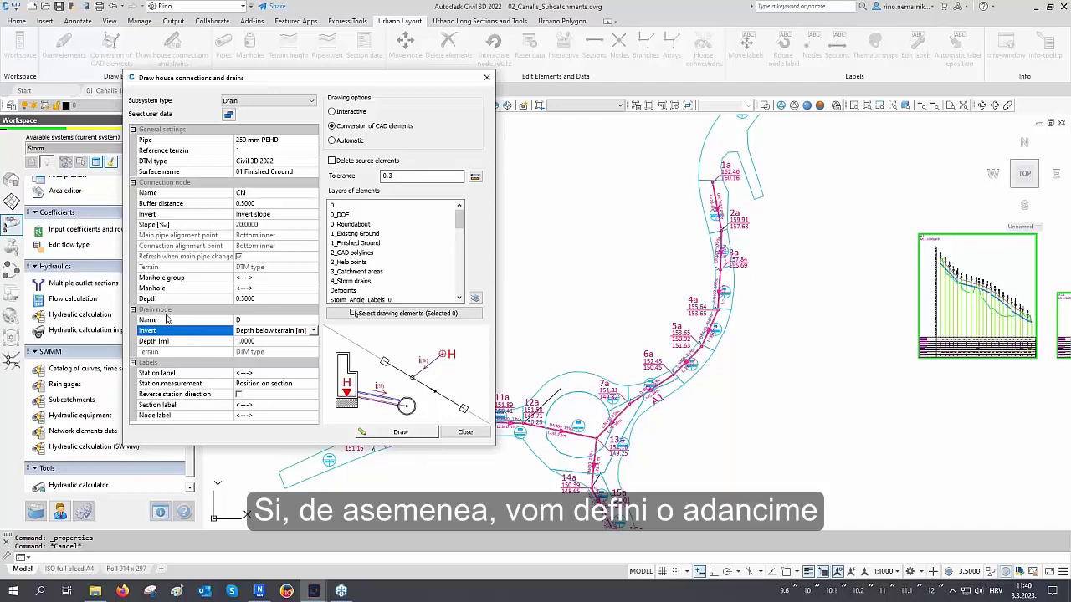
left_click(176, 341)
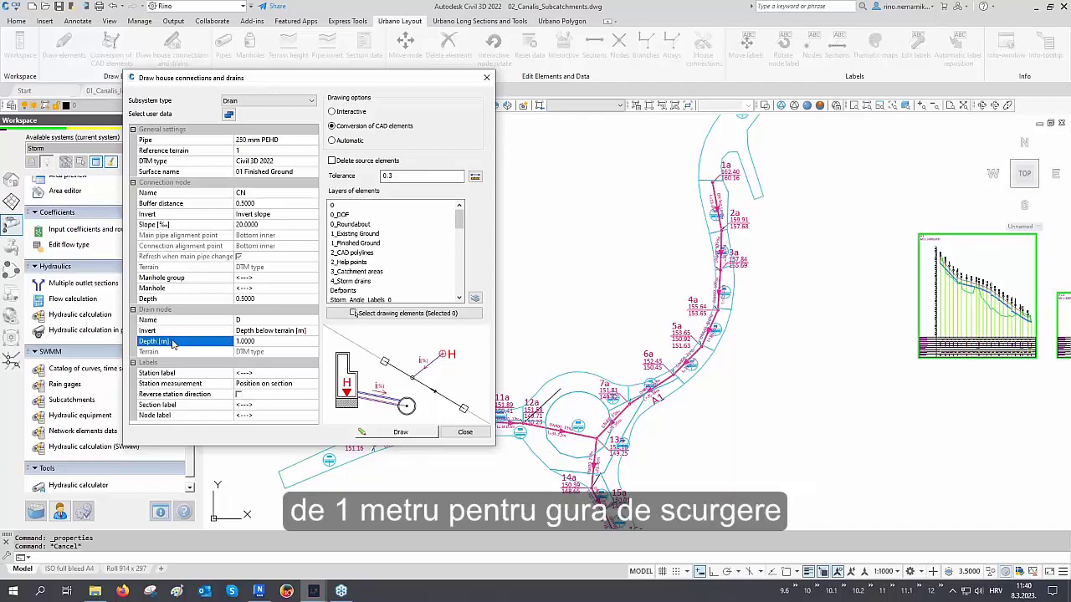
left_click(243, 320)
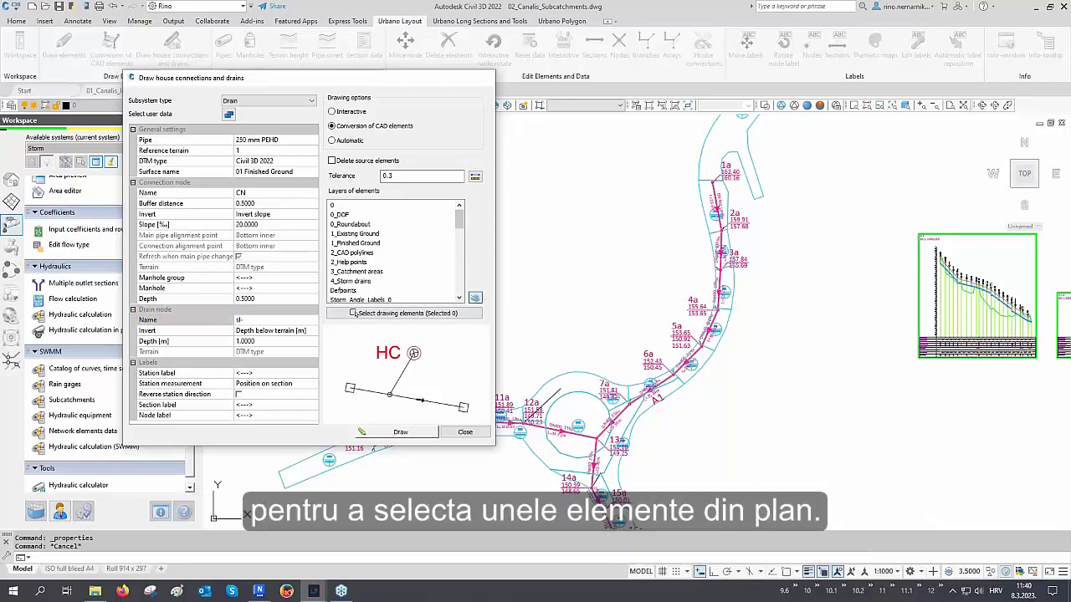
Step: Pick the single storm drain line near node 12a as the drawing element for conversion
left_click(404, 313)
left_click(555, 393)
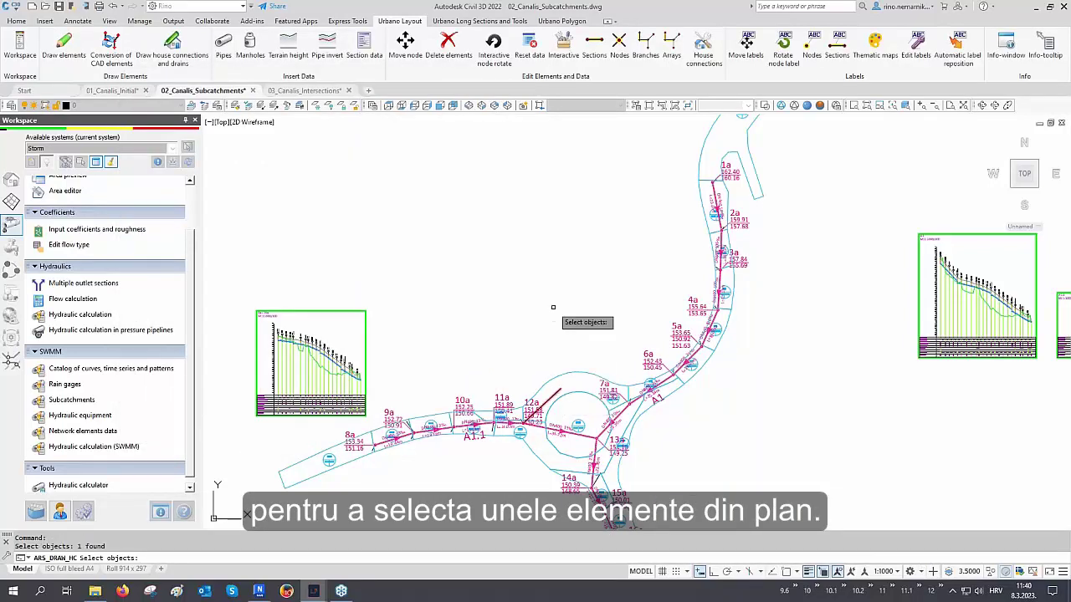
key("Return")
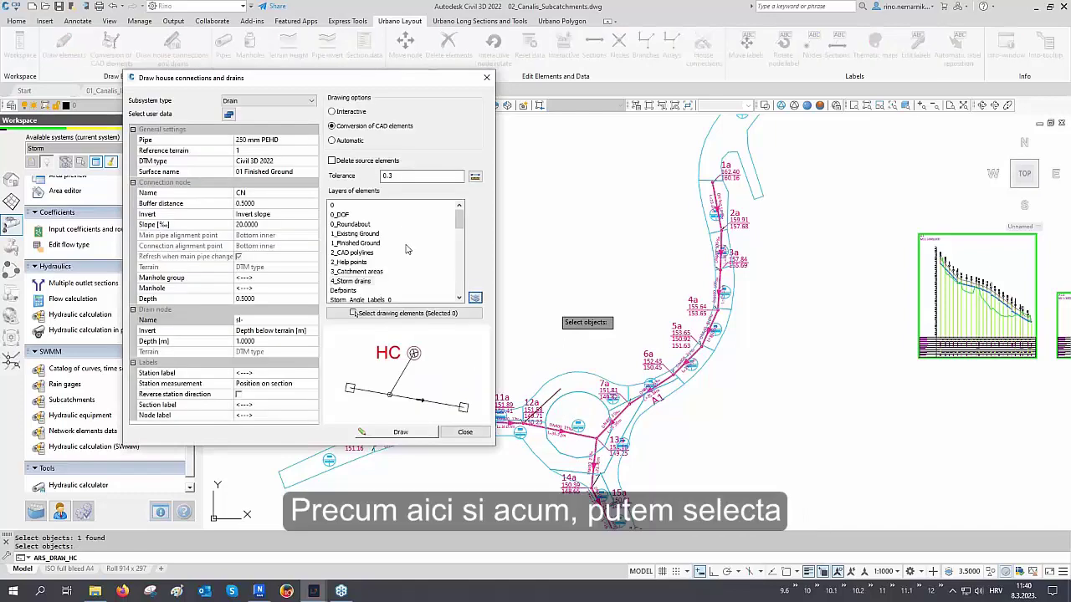
Step: Select the whole network as source elements filtered to layer 4_Storm drains, convert the lines to drains, and finish the drawing command
left_click(431, 313)
scroll(577, 334, "down", 4)
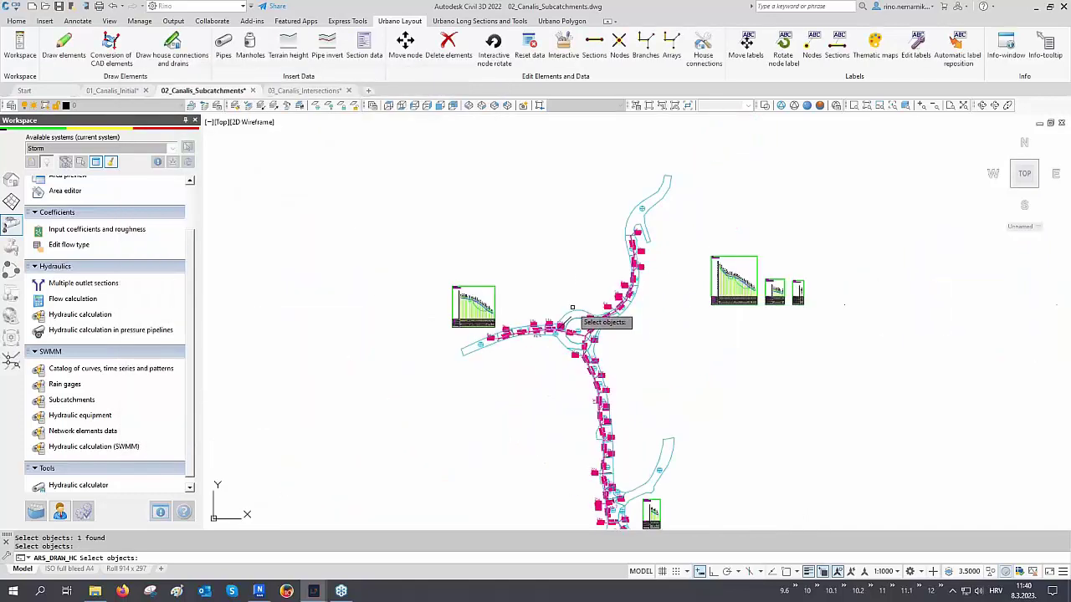
middle_click_drag(562, 324, 602, 246)
left_click(831, 135)
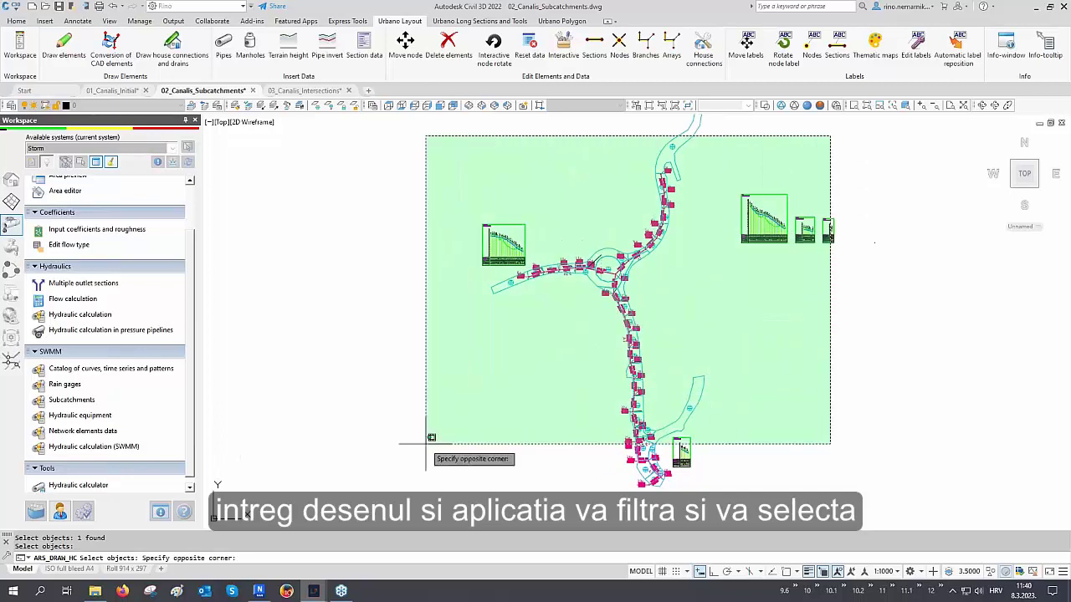
left_click(399, 502)
scroll(527, 272, "up", 4)
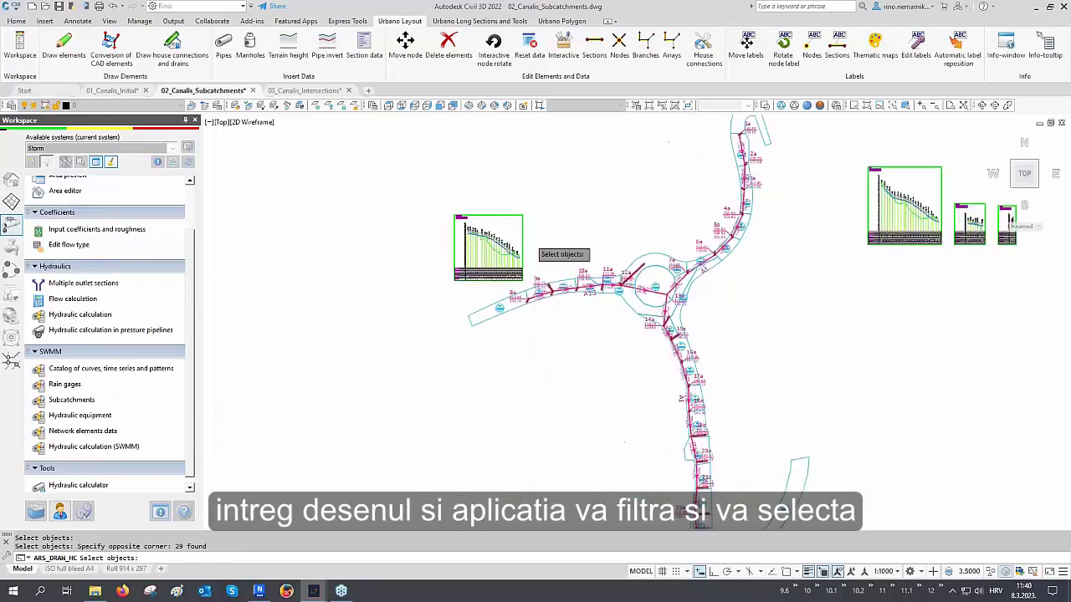
middle_click_drag(541, 260, 648, 272)
key("Return")
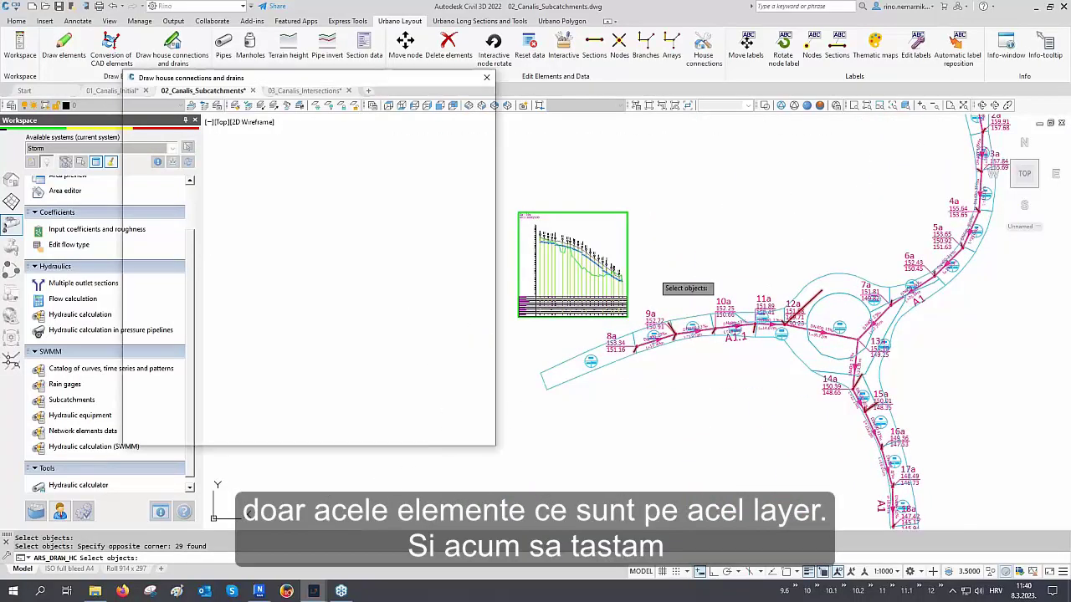
left_click(401, 432)
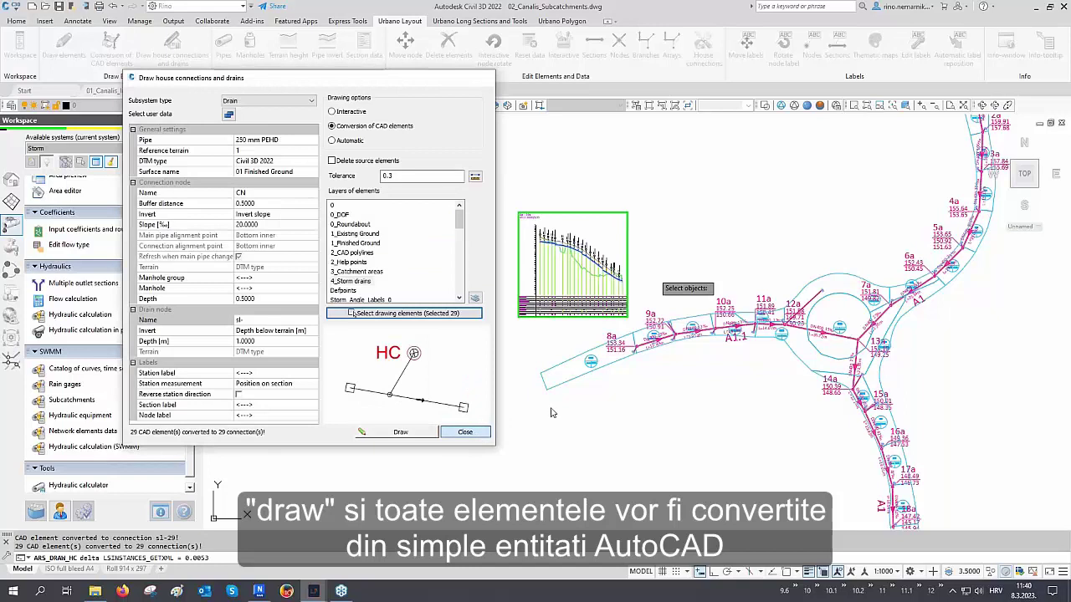
left_click(481, 432)
Step: Examine the converted drains and their connections at nodes 1a, 2a and 3a of branch A1
scroll(827, 180, "up", 8)
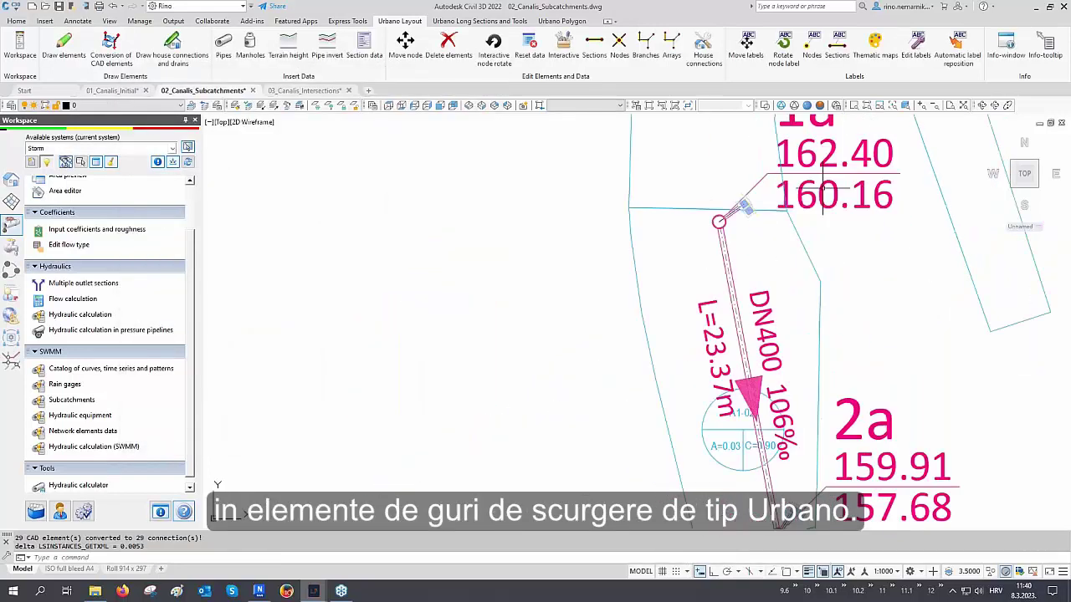
mouse_move(741, 415)
middle_mouse_down()
mouse_move(740, 368)
mouse_move(787, 228)
middle_mouse_up()
scroll(820, 310, "up", 3)
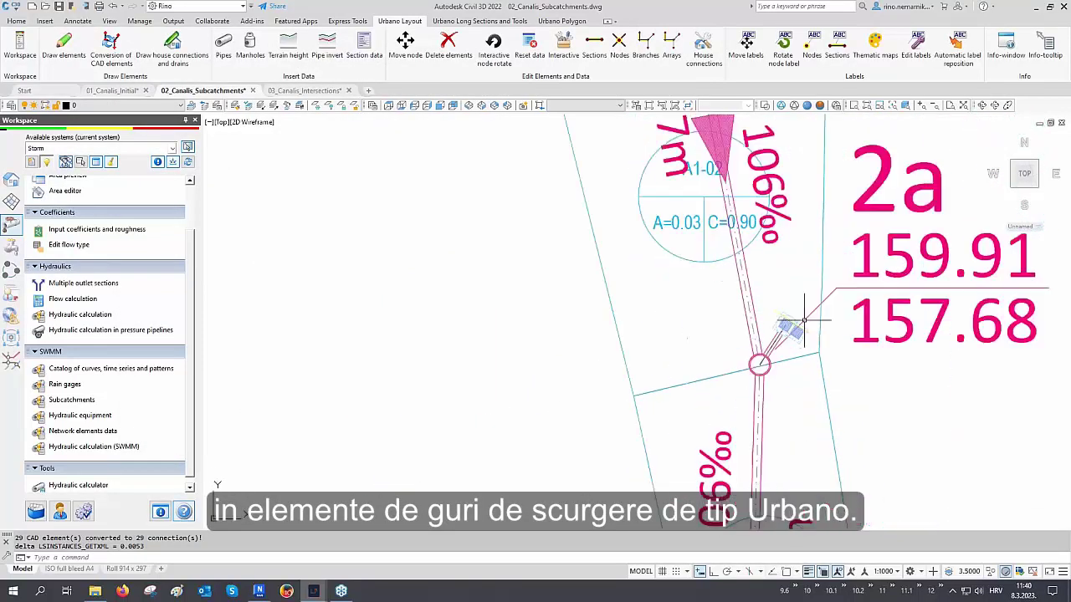
scroll(782, 332, "down", 5)
scroll(782, 332, "down", 1)
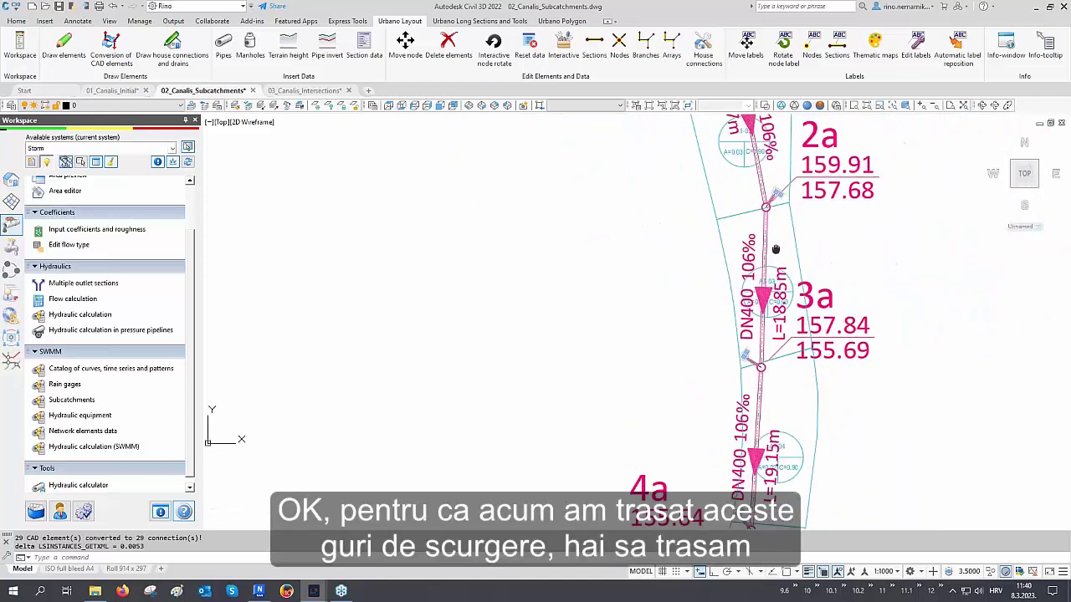
scroll(766, 355, "up", 5)
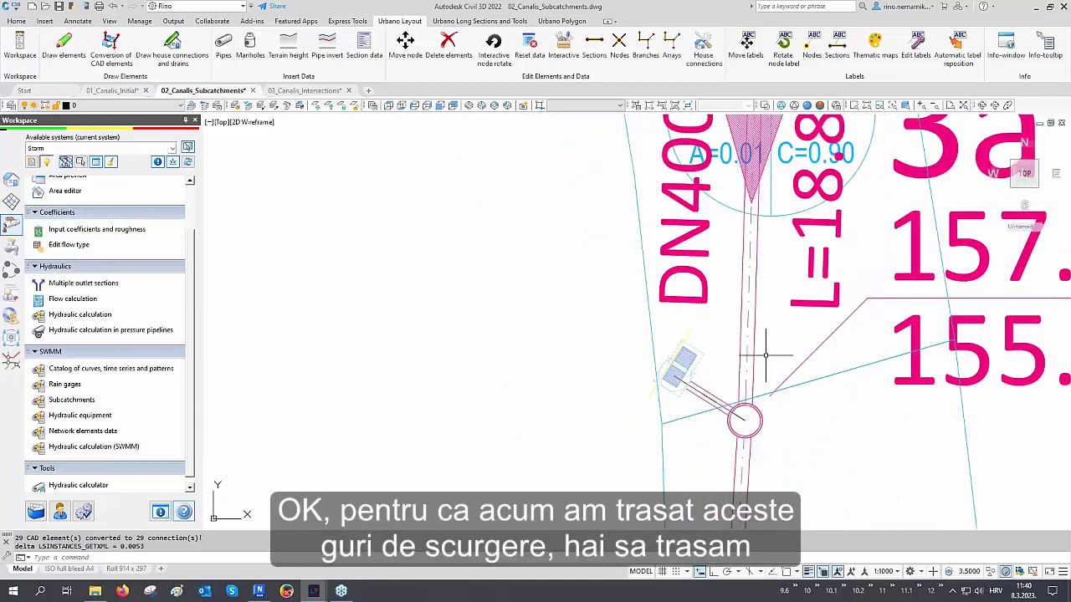
scroll(672, 325, "down", 8)
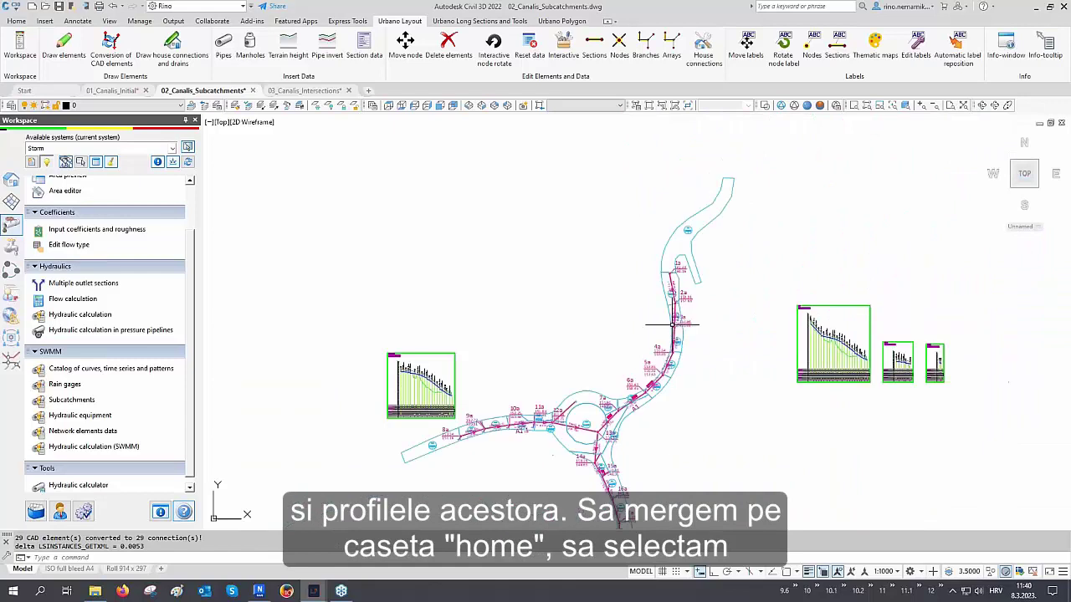
middle_click_drag(674, 410, 643, 360)
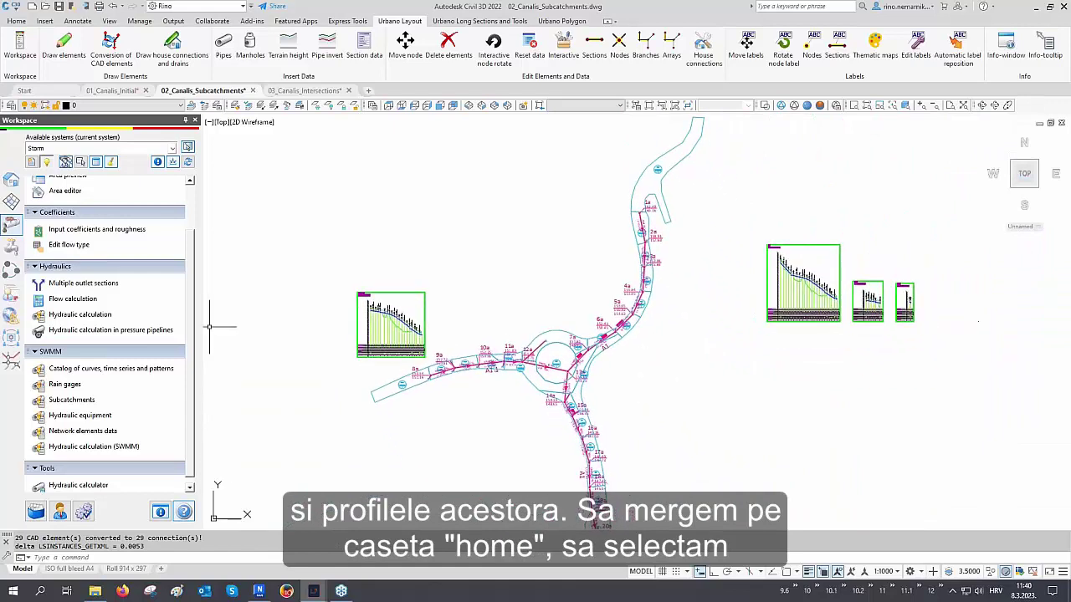
Step: Prepare longitudinal sections with the 2 Storm drains 100/100 configuration, using all subsystem elements as the sections to draw
left_click(12, 180)
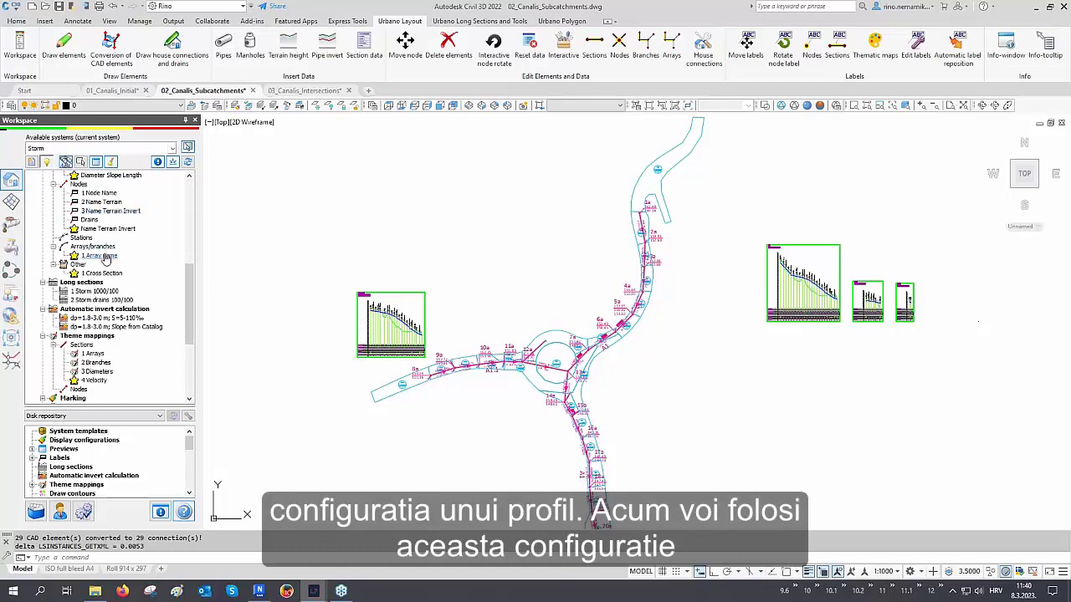
left_click(99, 301)
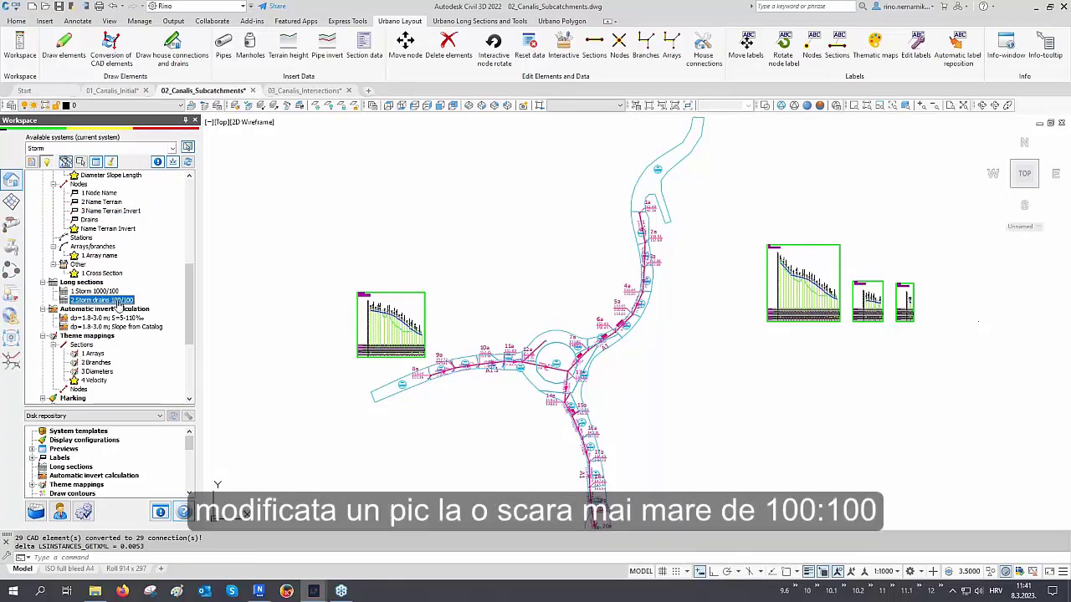
double_click(118, 304)
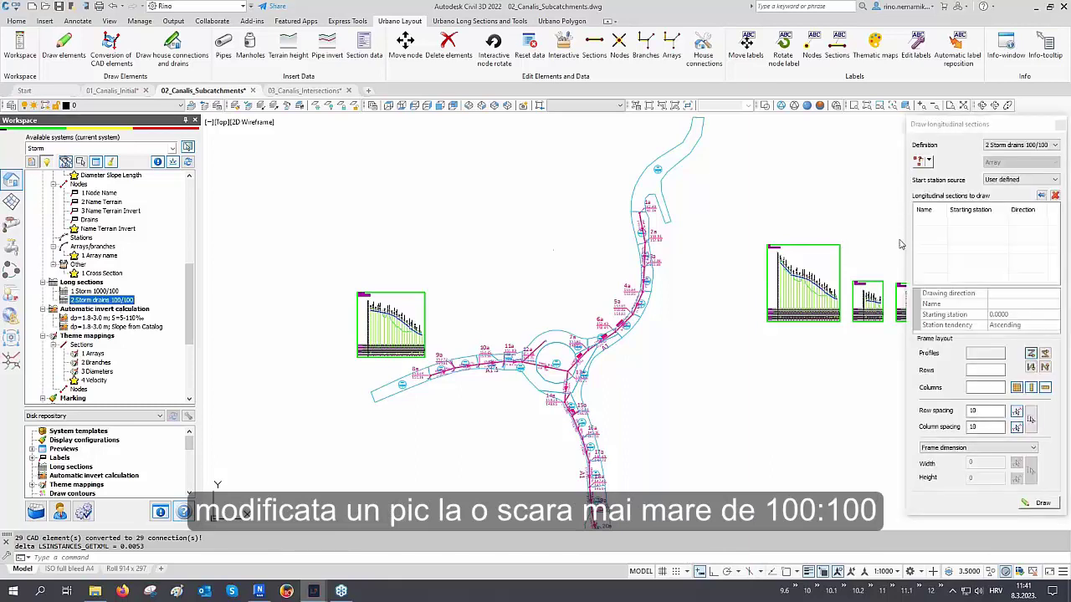
left_click(929, 163)
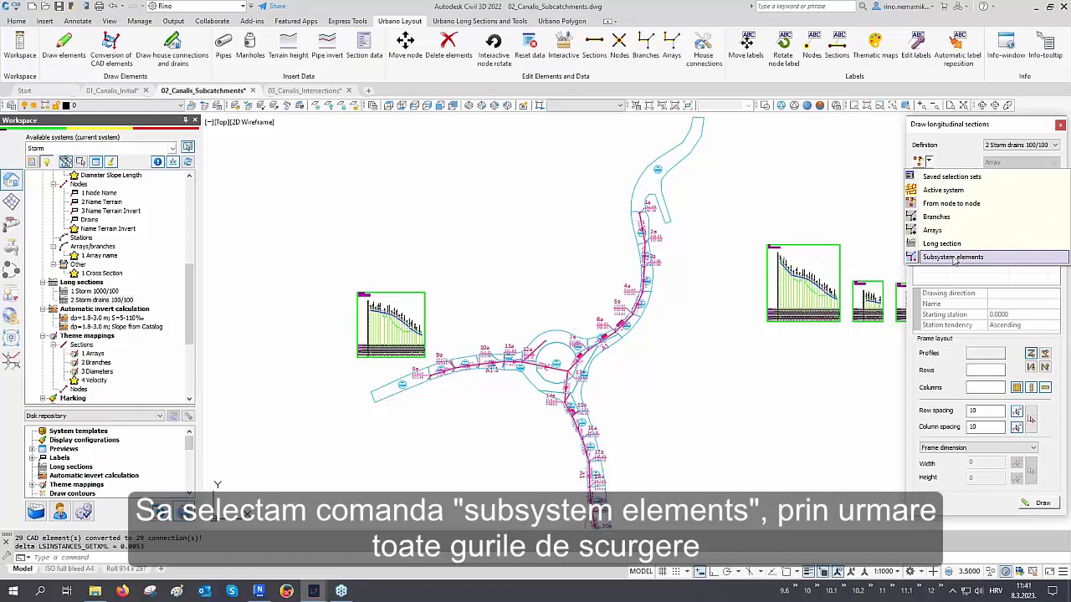
left_click(954, 259)
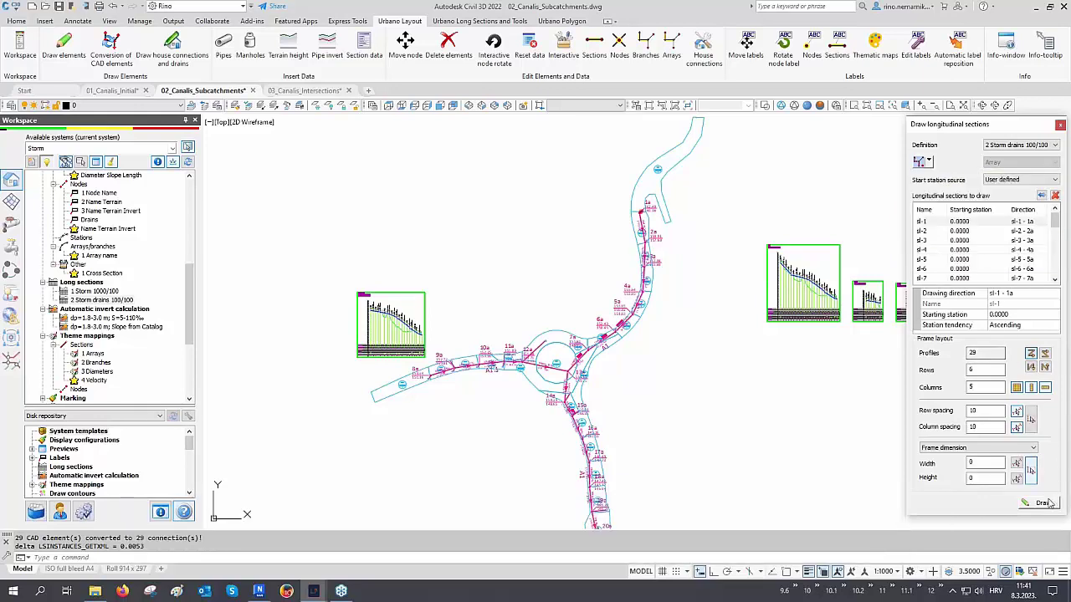
Step: Draw the drain longitudinal sections with object snap on, inserting the grid of profiles east of the existing long sections
left_click(1050, 503)
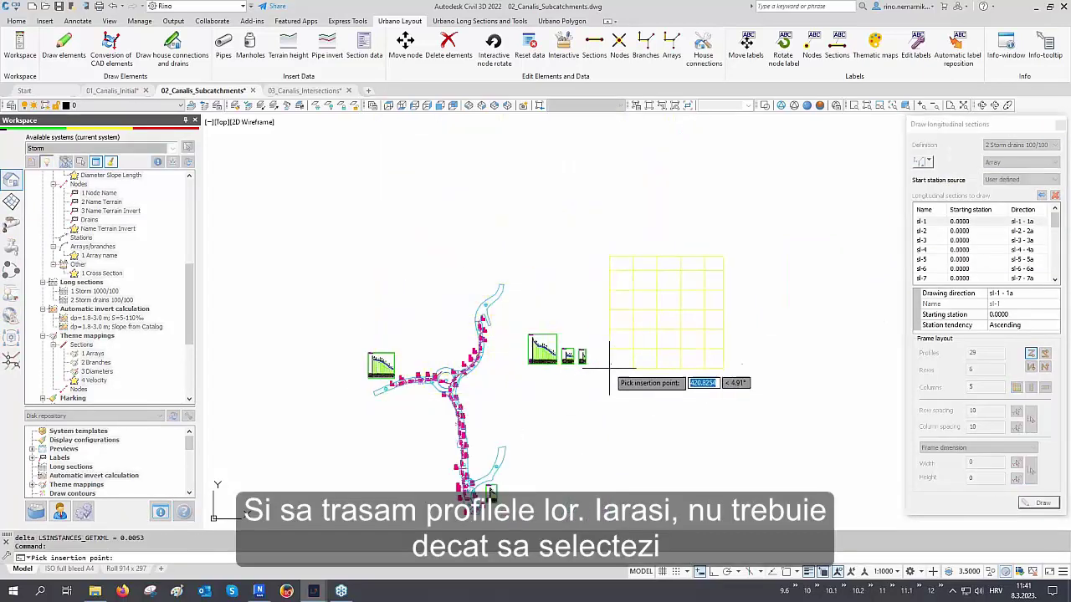
key("F3")
left_click(611, 366)
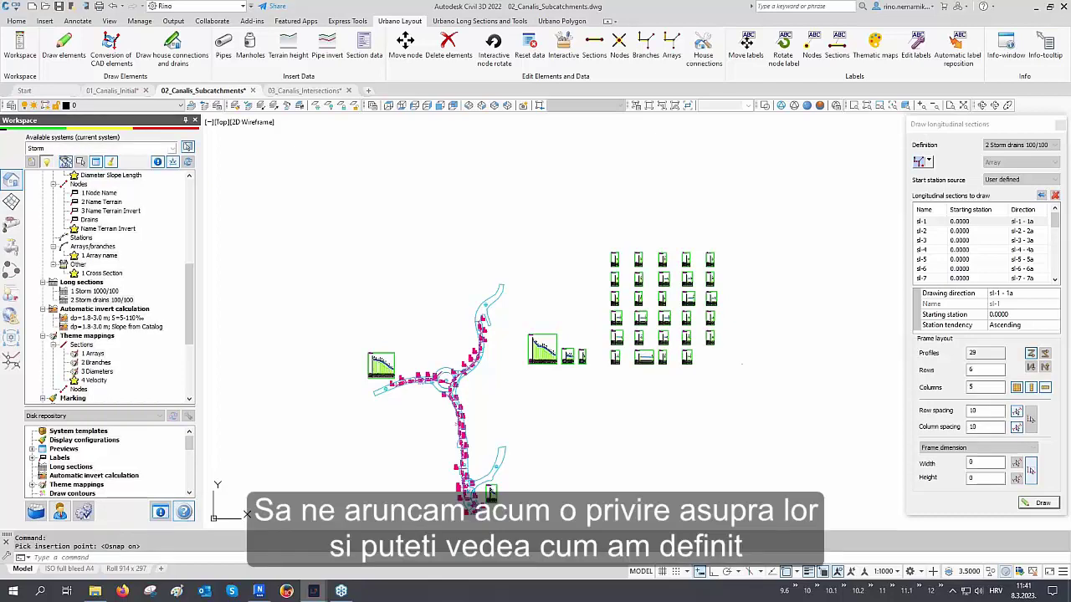
Step: Inspect the long section of drain sl-18 at node 23a, checking its pipe diameter, invert slope and depths
scroll(704, 299, "up", 2)
scroll(525, 421, "up", 8)
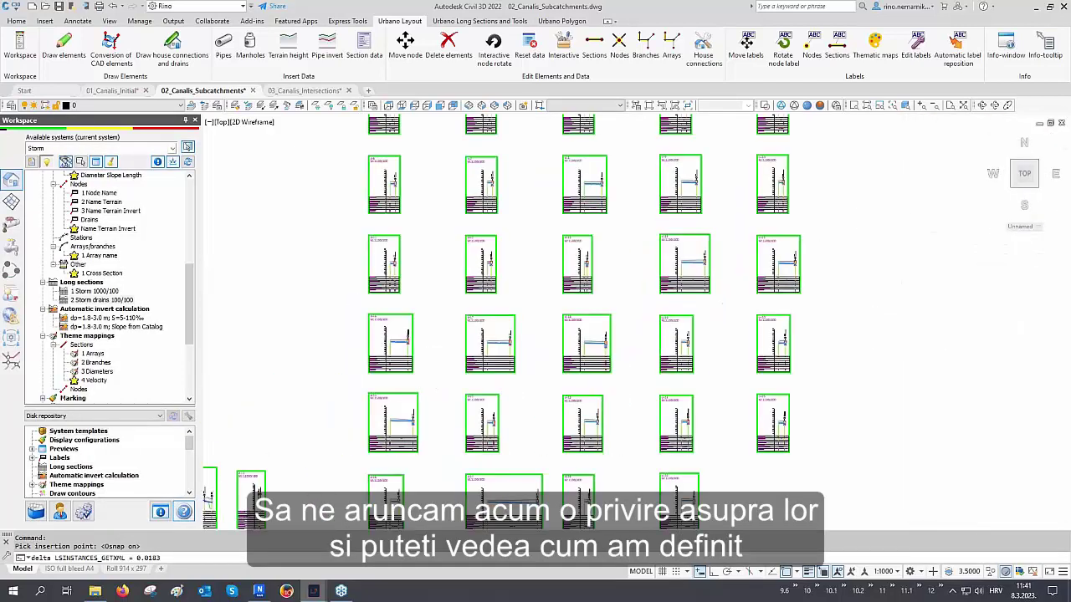
scroll(578, 444, "up", 5)
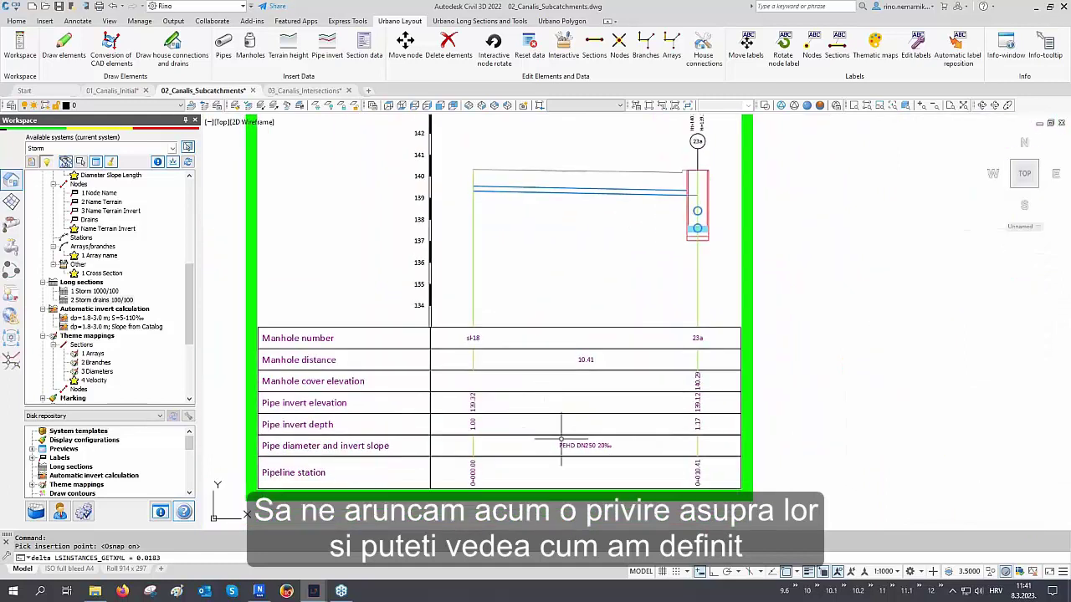
scroll(626, 456, "down", 5)
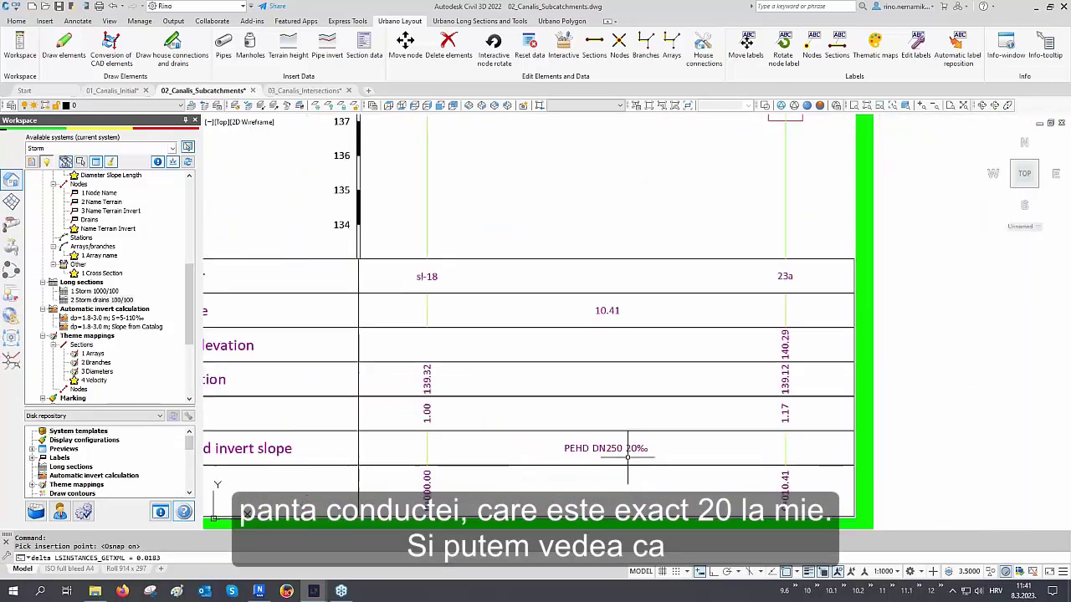
Step: Examine the storm drain long sections sl-18 and sl-14, including pipe slope and invert depth
scroll(452, 436, "up", 3)
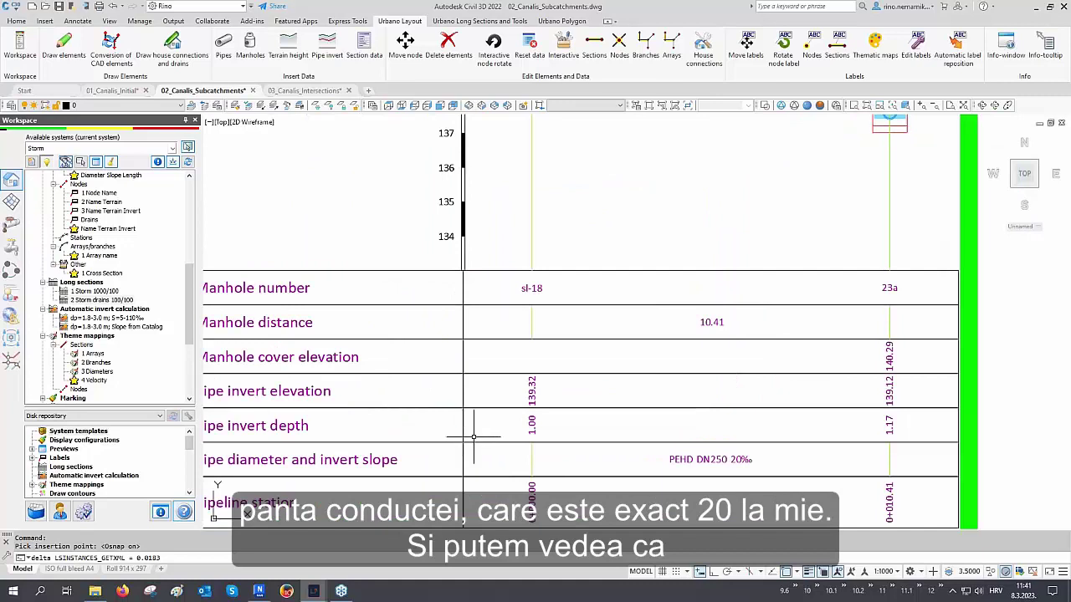
middle_click_drag(468, 437, 507, 435)
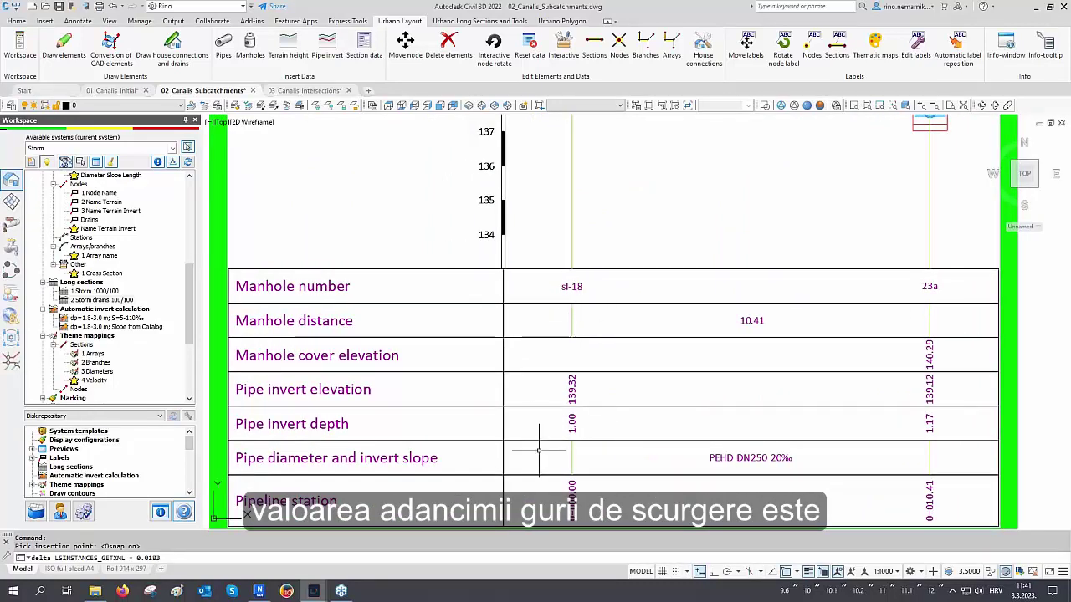
scroll(580, 335, "down", 3)
scroll(554, 383, "up", 2)
scroll(491, 409, "down", 2)
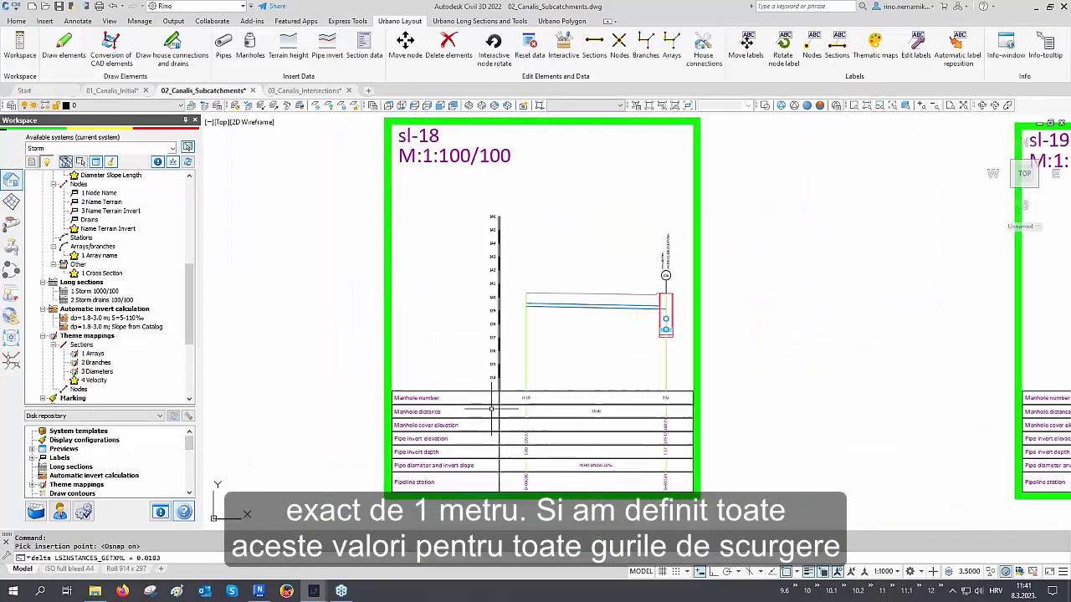
scroll(491, 409, "down", 3)
scroll(629, 315, "up", 2)
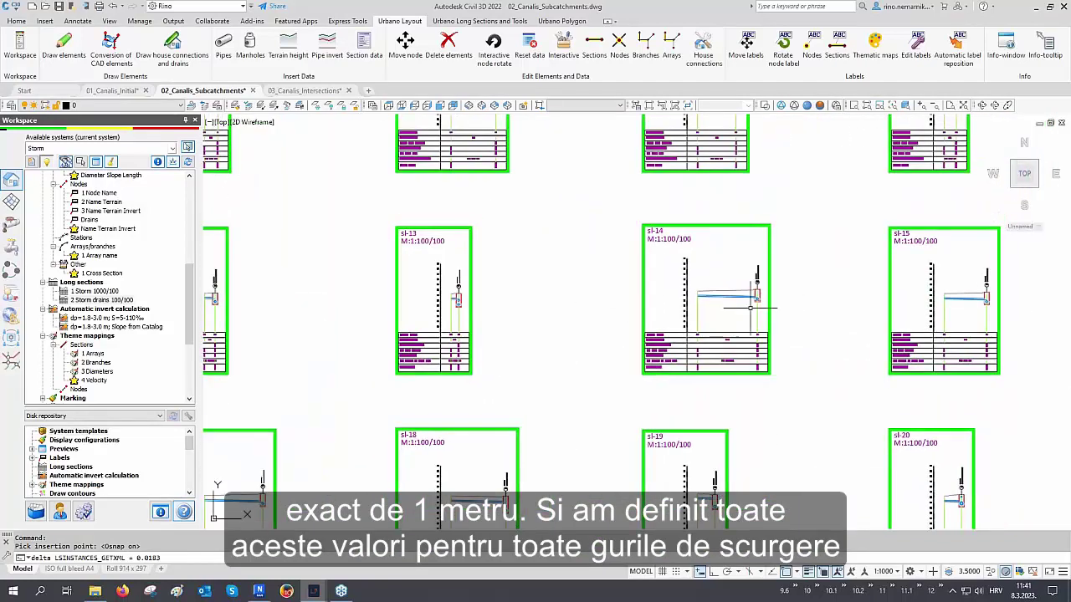
scroll(751, 308, "up", 4)
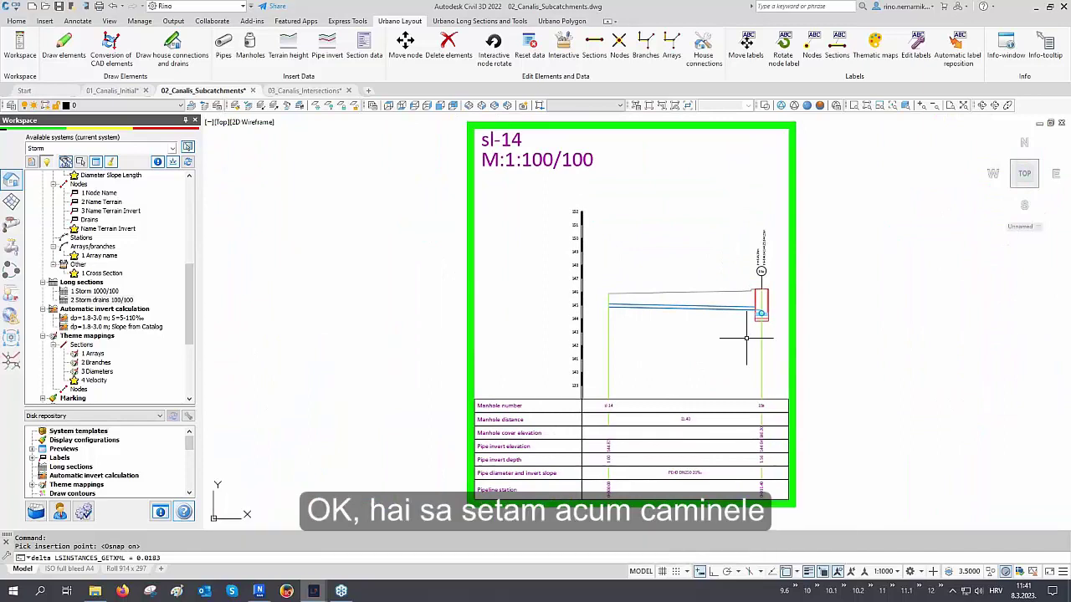
Step: Set the manhole type to Storm drain DN500 with a manhole depth below pipe of 1 m
left_click(250, 47)
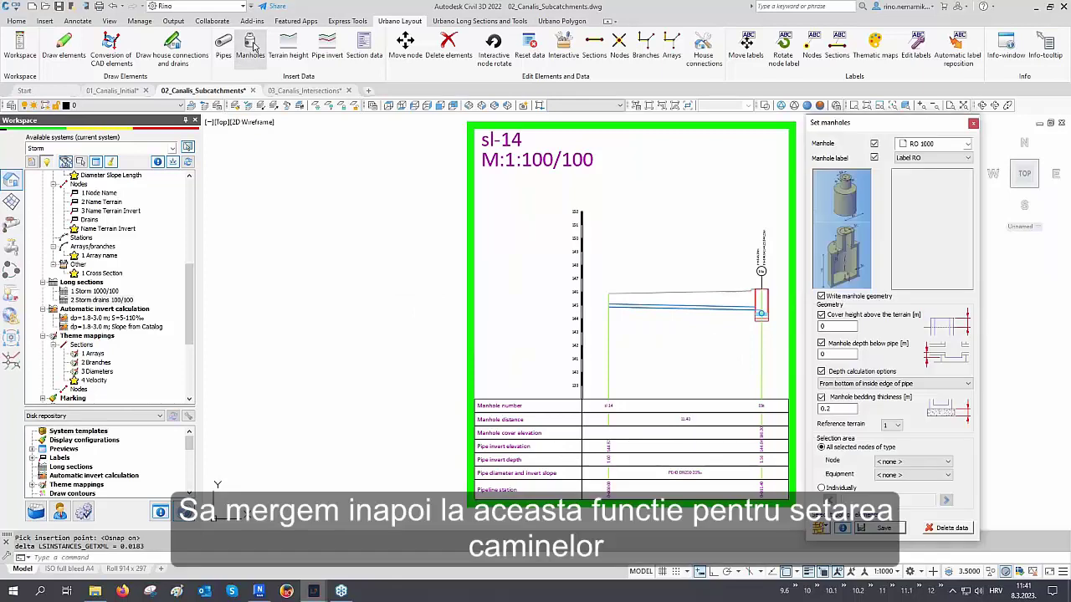
left_click(931, 144)
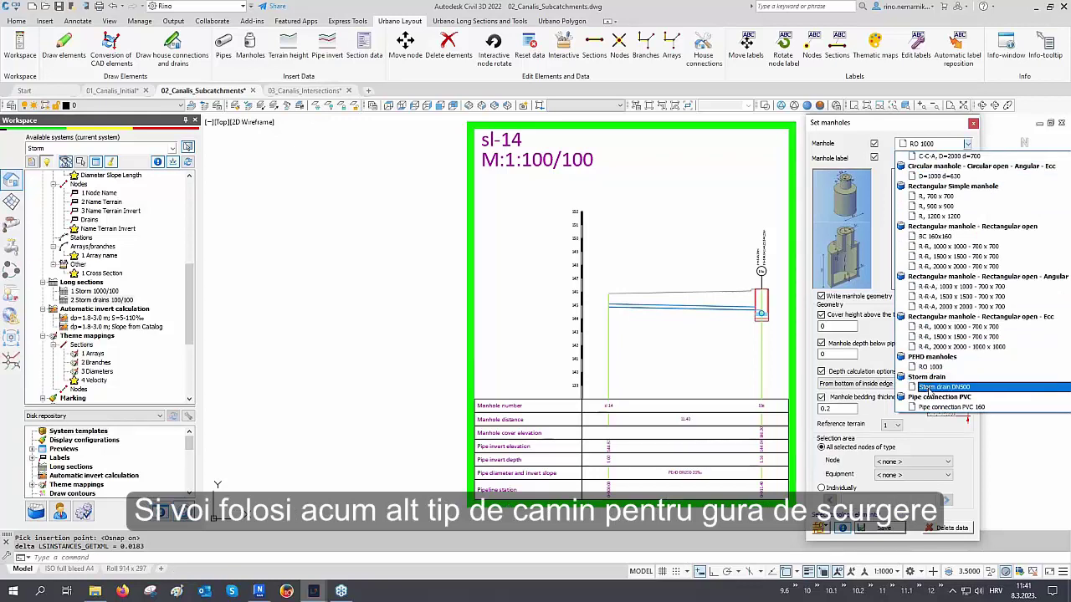
left_click(944, 388)
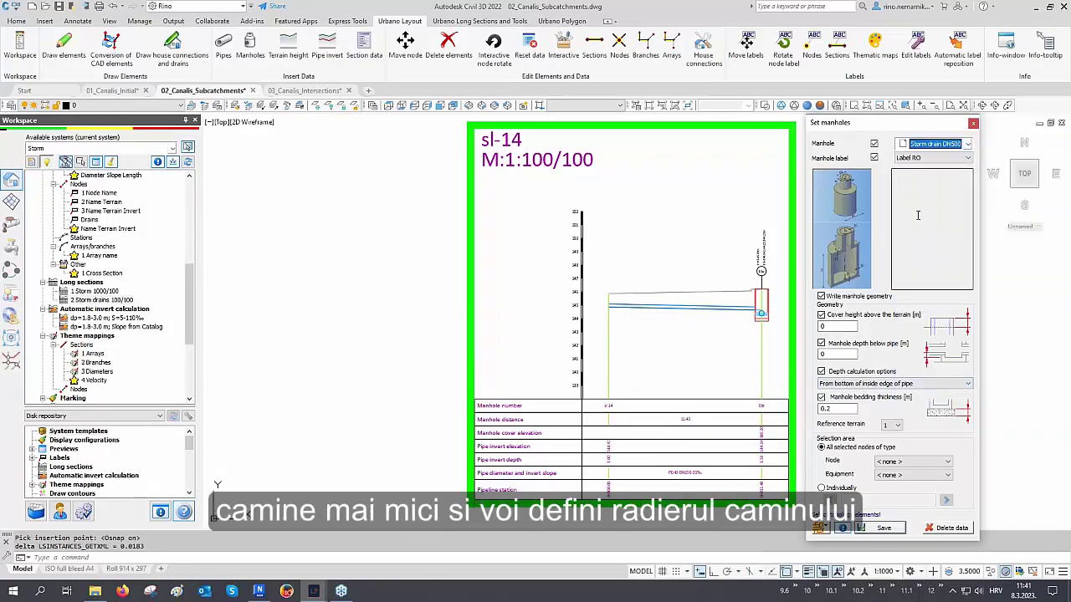
left_click(841, 354)
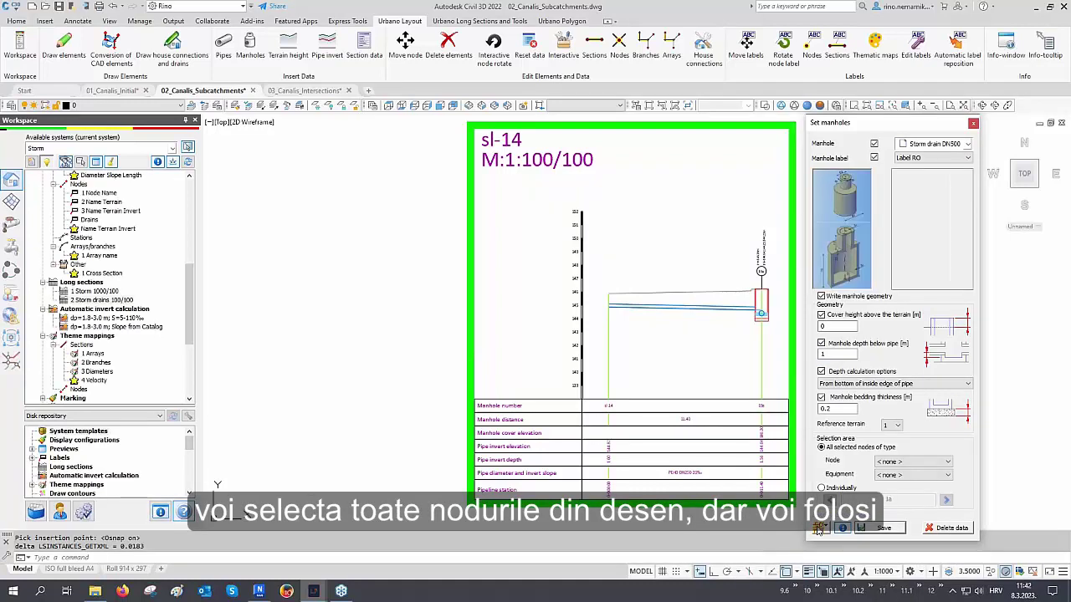
Step: Limit the manhole assignment to all nodes of type Drain and save it to the network
left_click(889, 462)
left_click(889, 494)
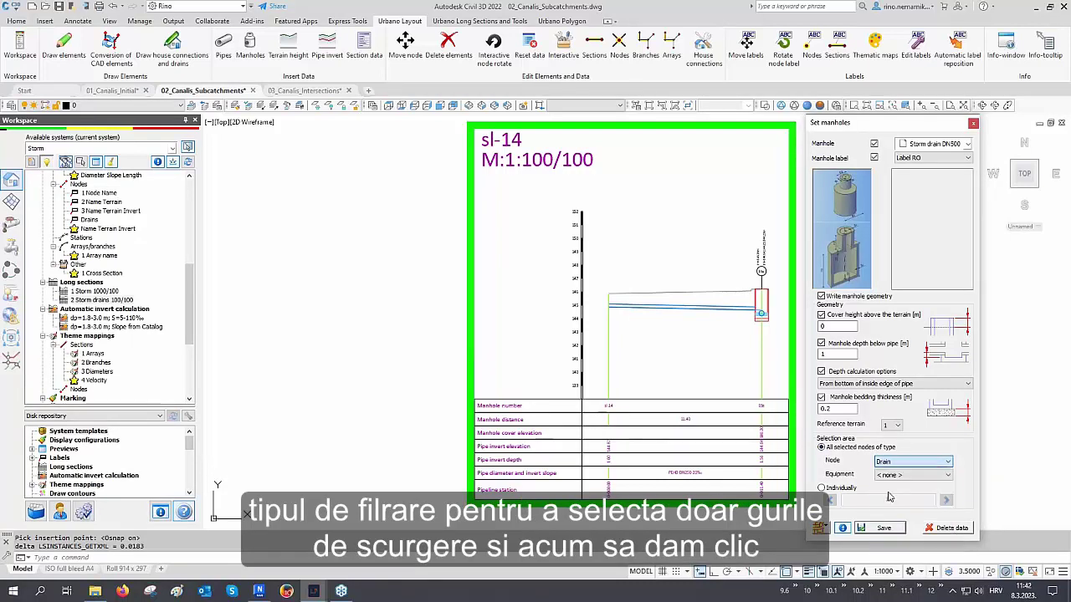
left_click(885, 527)
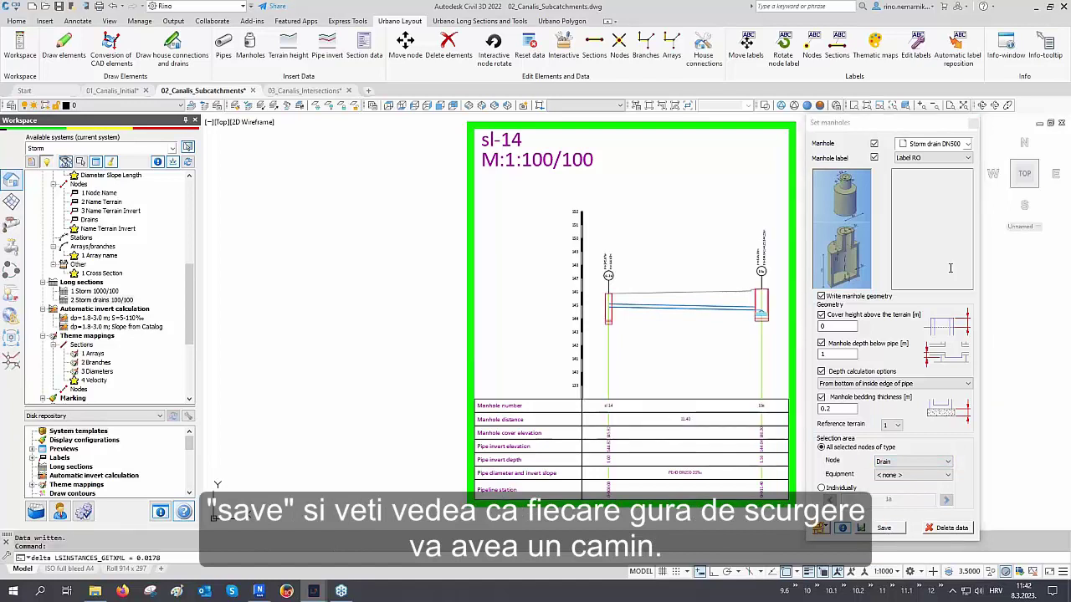
left_click(973, 124)
Step: Inspect the drain manholes in the long sections sl-14, sl-18 and sl-22
scroll(611, 306, "up", 5)
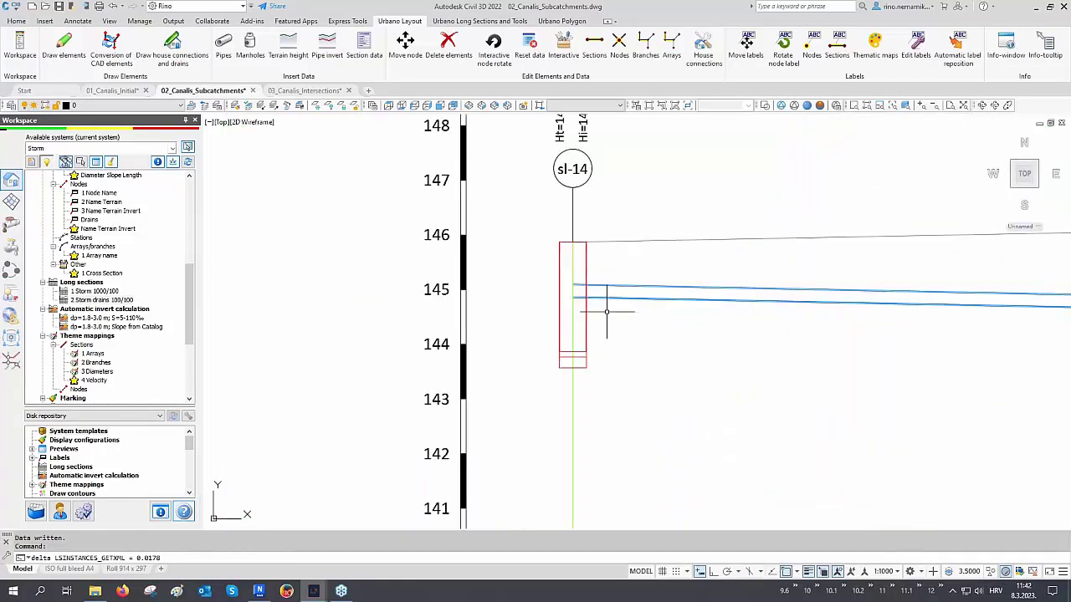
scroll(605, 239, "down", 8)
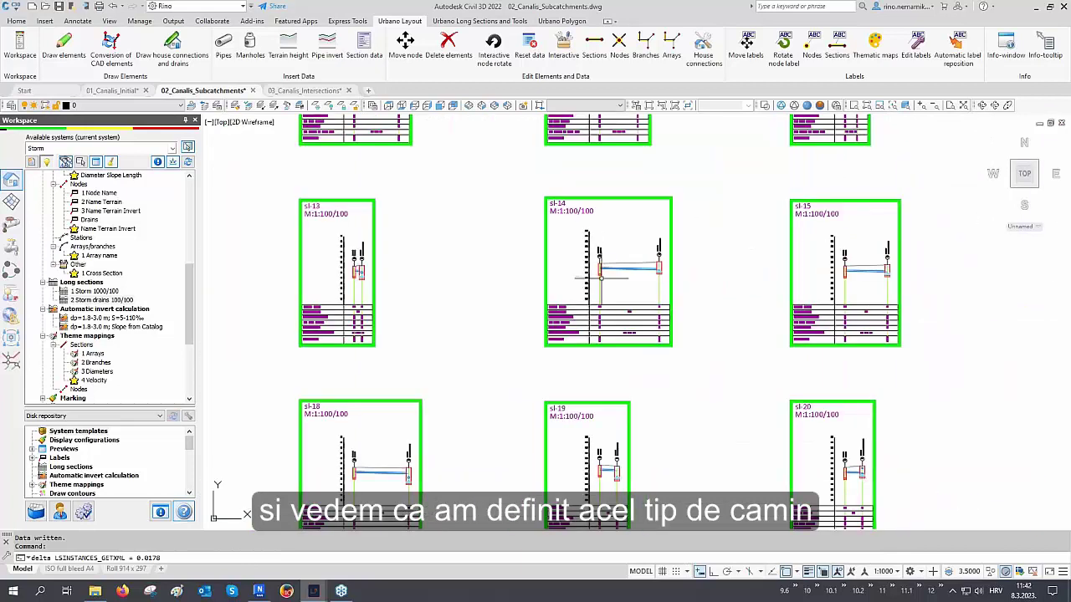
middle_click_drag(509, 434, 597, 352)
scroll(437, 401, "up", 8)
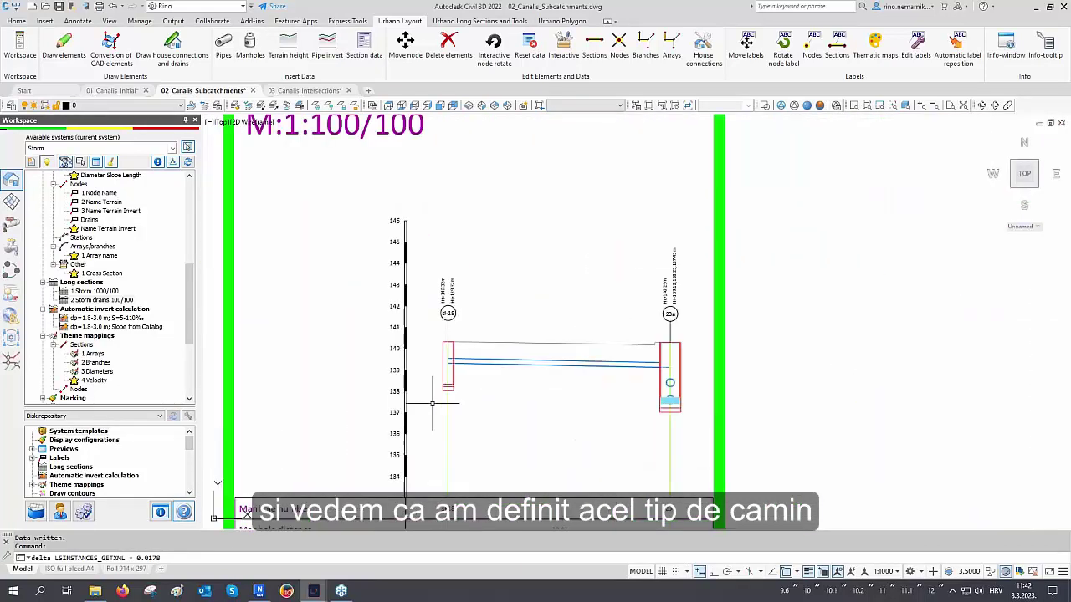
scroll(452, 386, "down", 8)
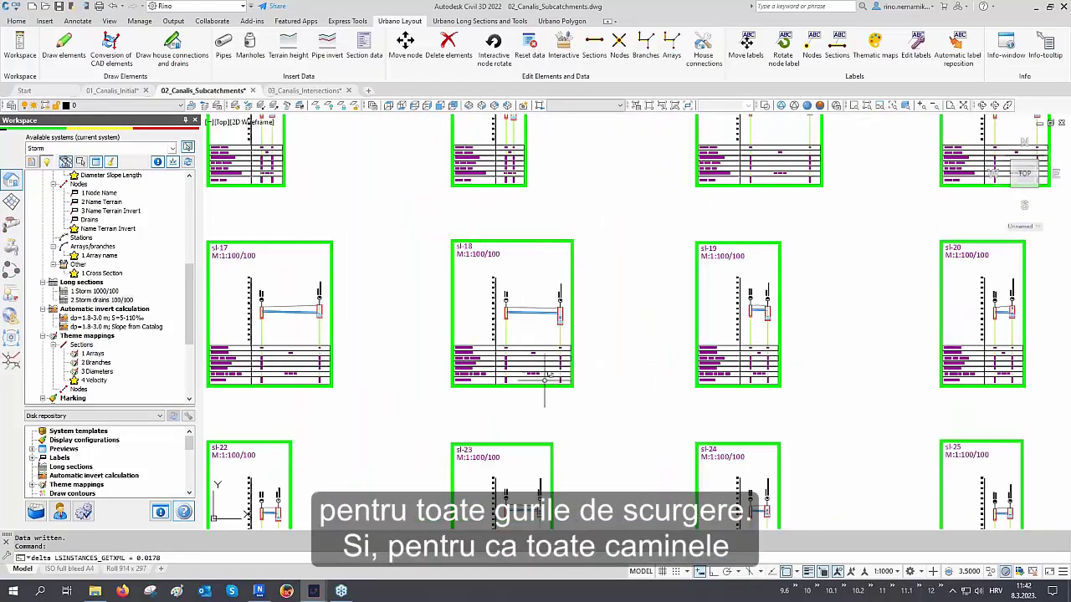
middle_click_drag(535, 377, 705, 266)
scroll(400, 414, "up", 8)
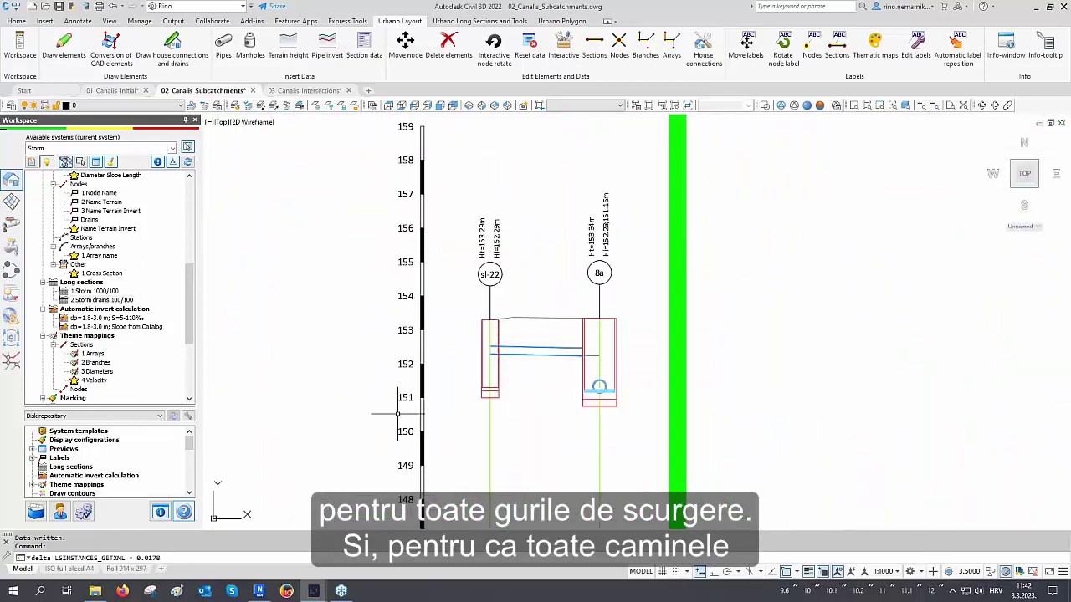
scroll(779, 325, "down", 8)
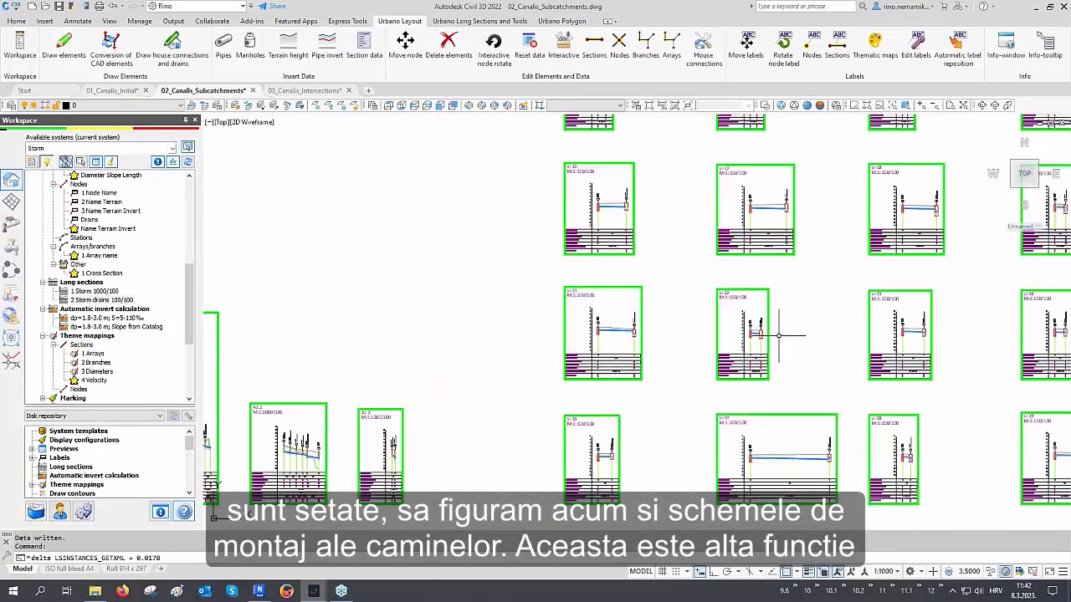
Step: Start drawing manhole schemes with the 1:50 - V A4 definition and select all nodes in the network
scroll(645, 421, "down", 5)
scroll(581, 363, "up", 3)
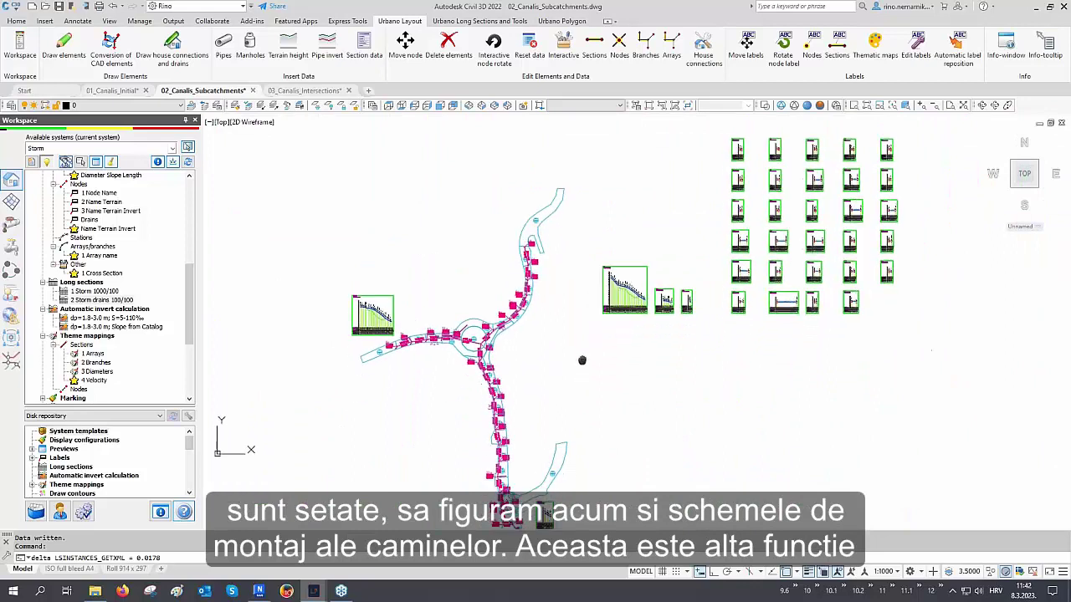
scroll(120, 289, "down", 4)
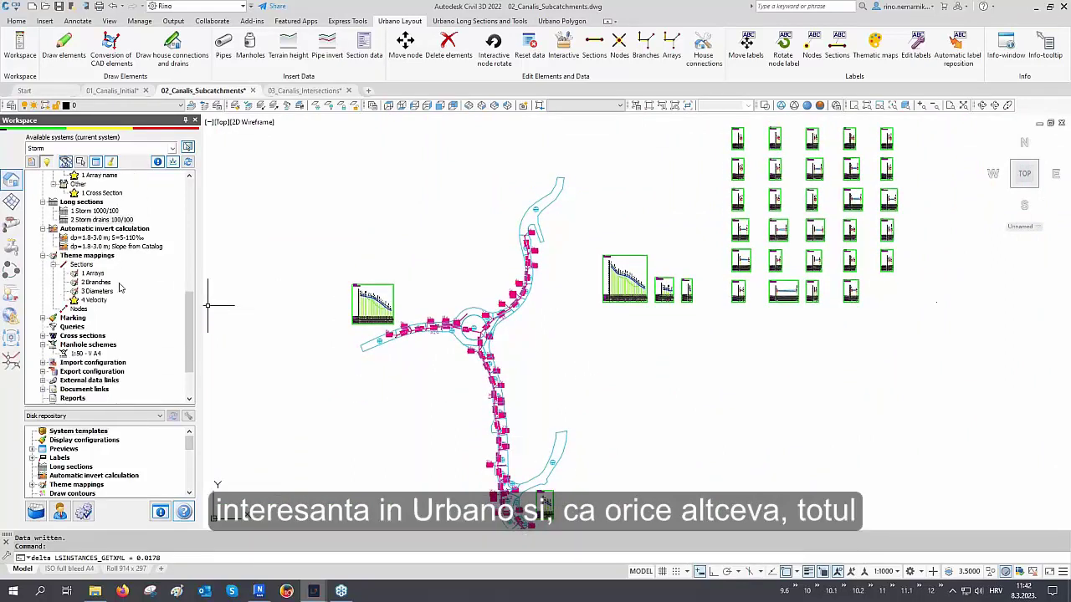
left_click(87, 300)
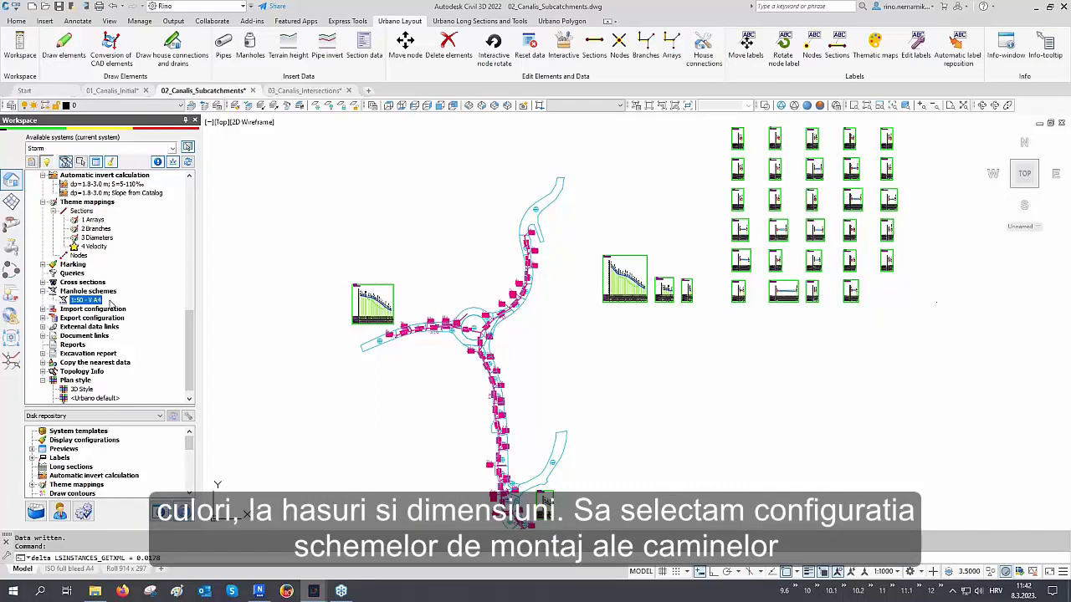
double_click(96, 300)
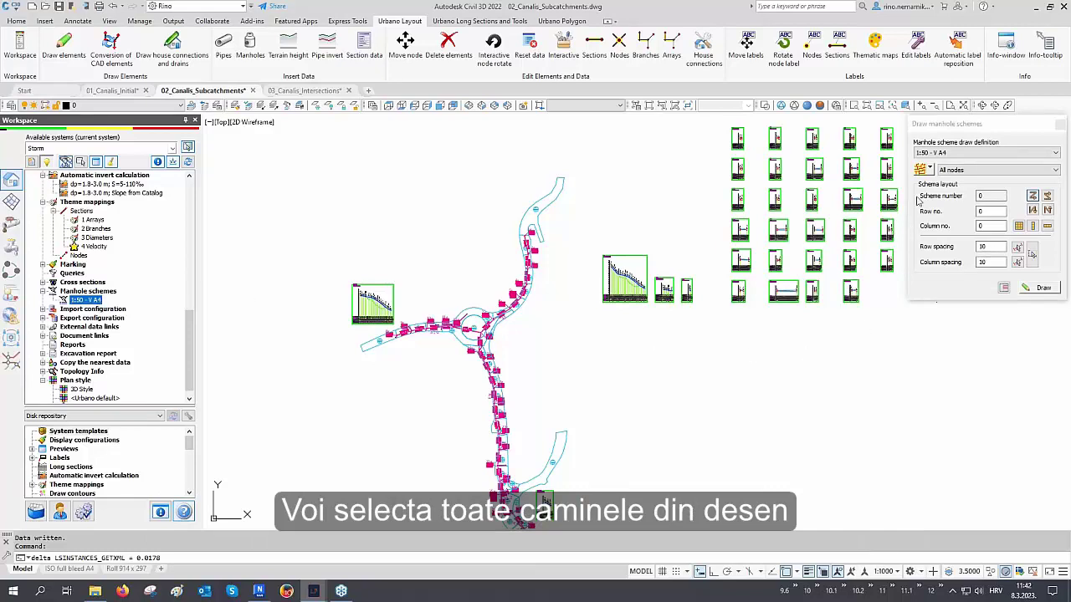
left_click(920, 170)
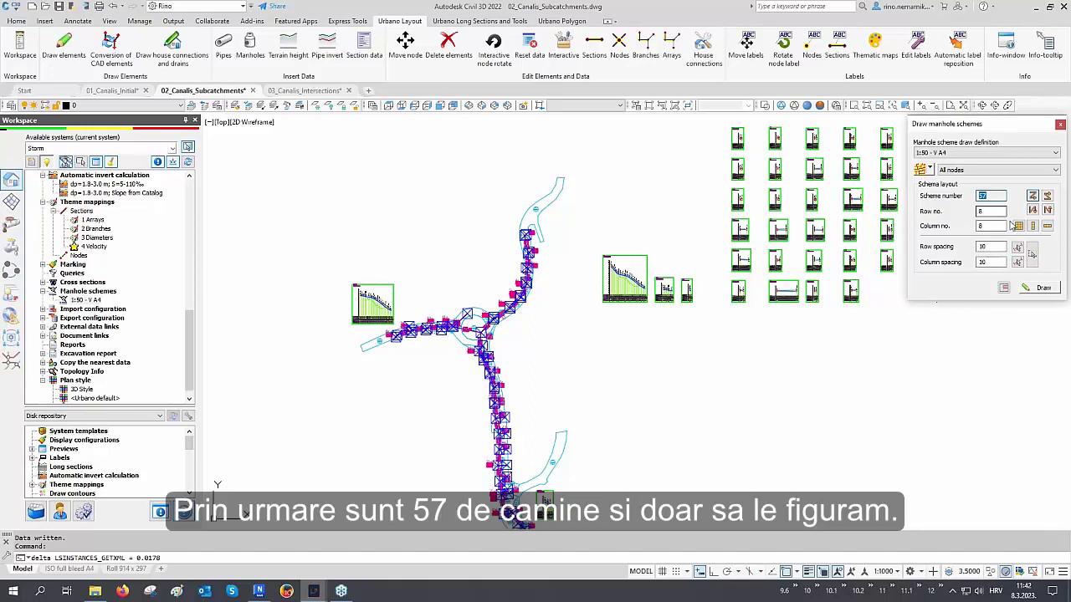
Step: Draw the manhole schemes, inserting the grid just to the right of the drain long sections
left_click(1039, 287)
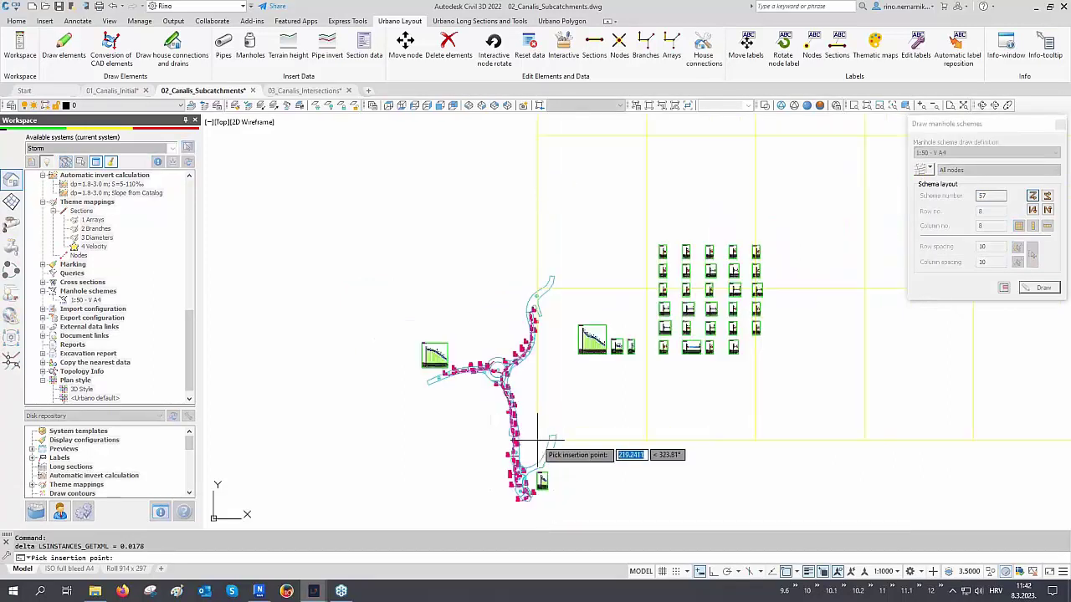
scroll(537, 441, "down", 2)
middle_click_drag(538, 440, 402, 443)
key("F3")
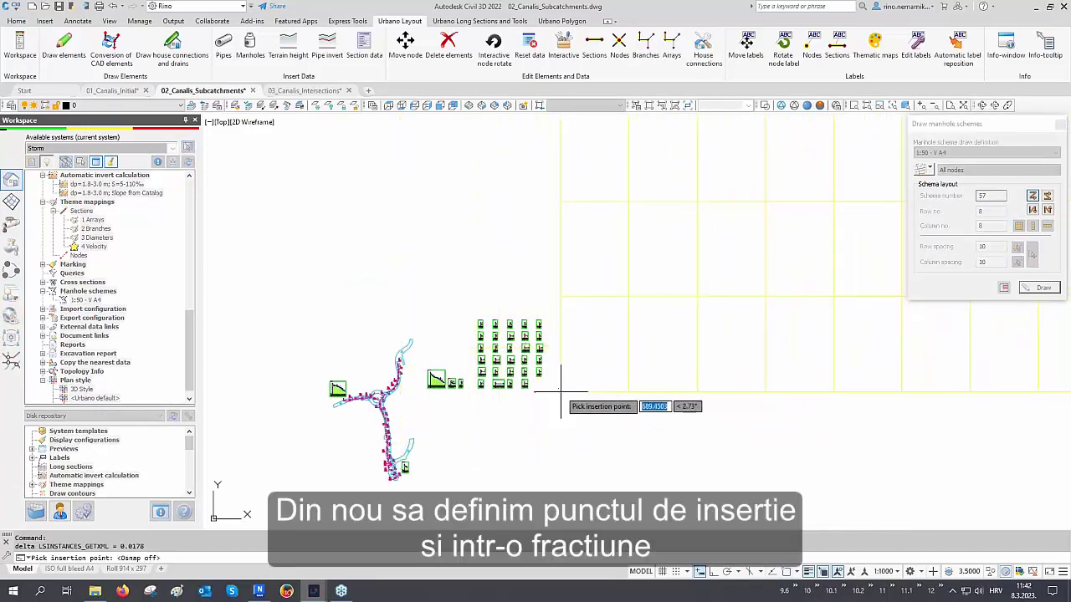
key("F3")
left_click(559, 388)
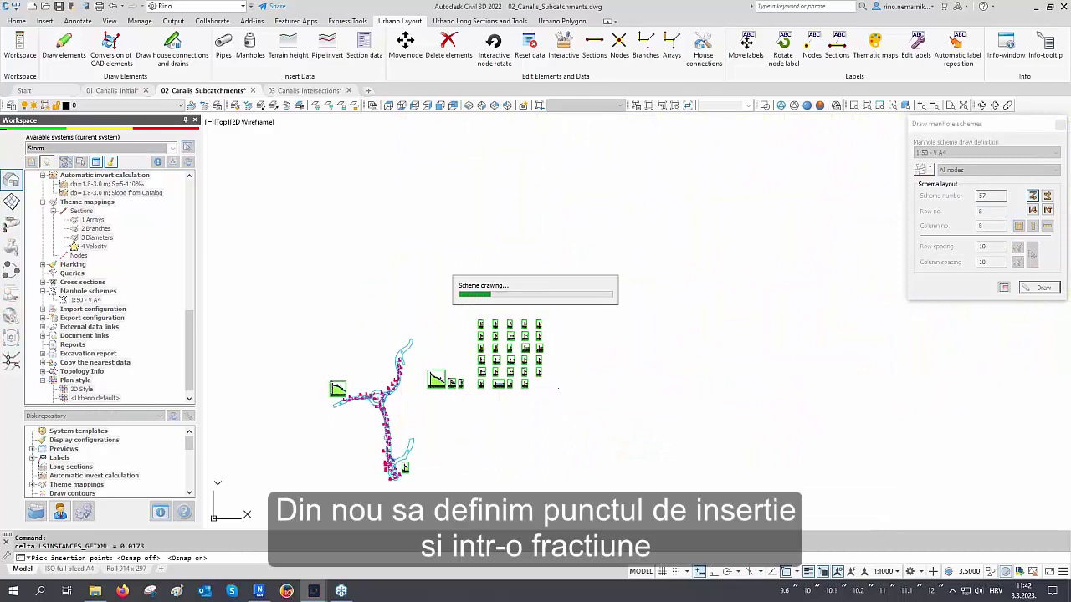
left_click(1058, 126)
Step: Review the drawn manhole schemes, checking the elevations, plan angles, section views and tables of manholes 1a to 3a
scroll(676, 407, "down", 5)
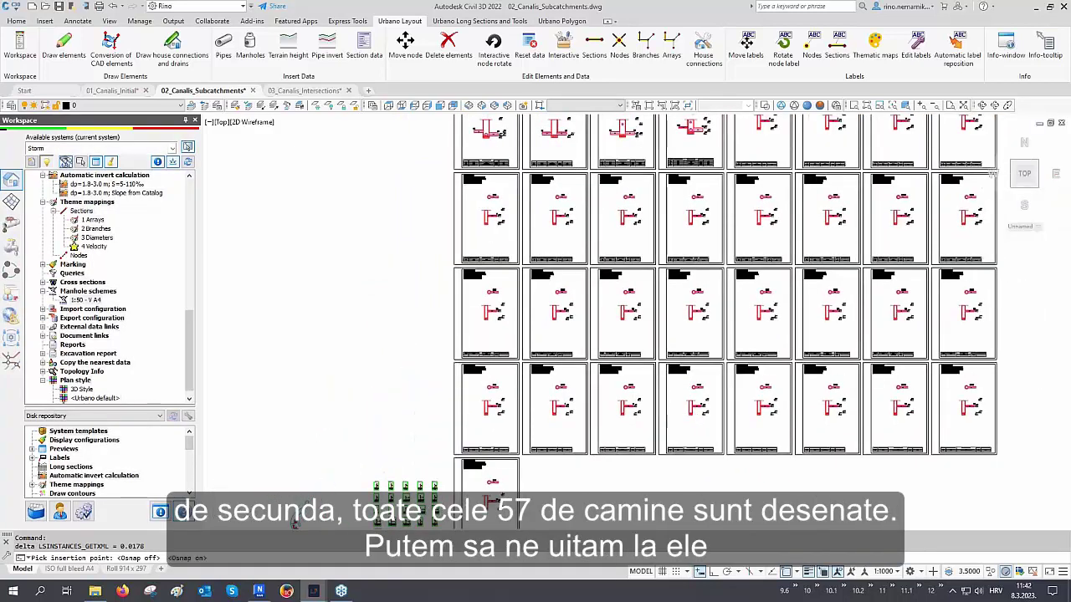
scroll(602, 201, "up", 6)
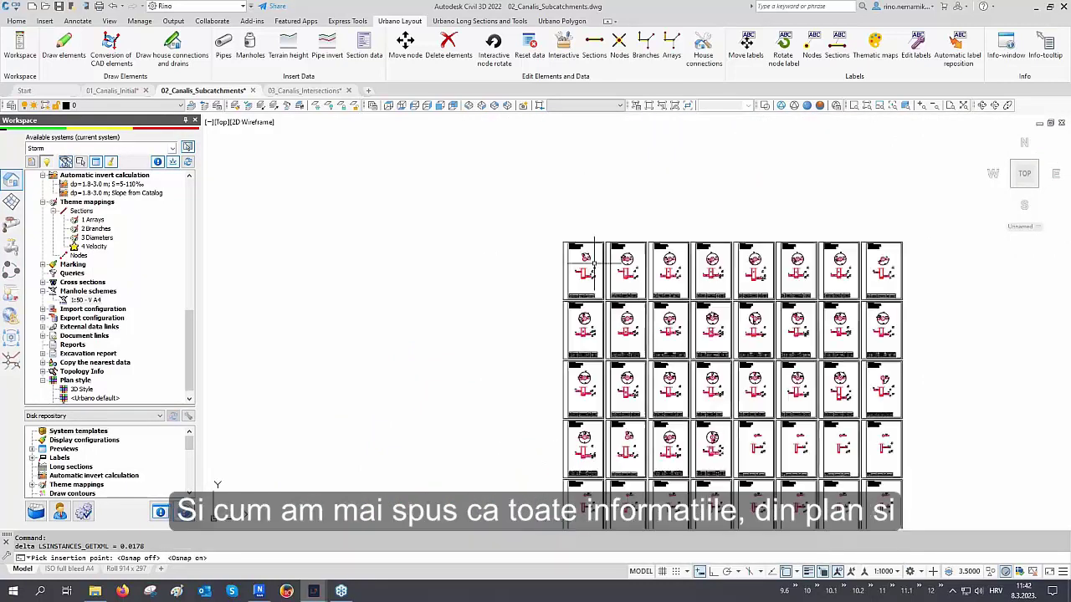
scroll(523, 191, "up", 4)
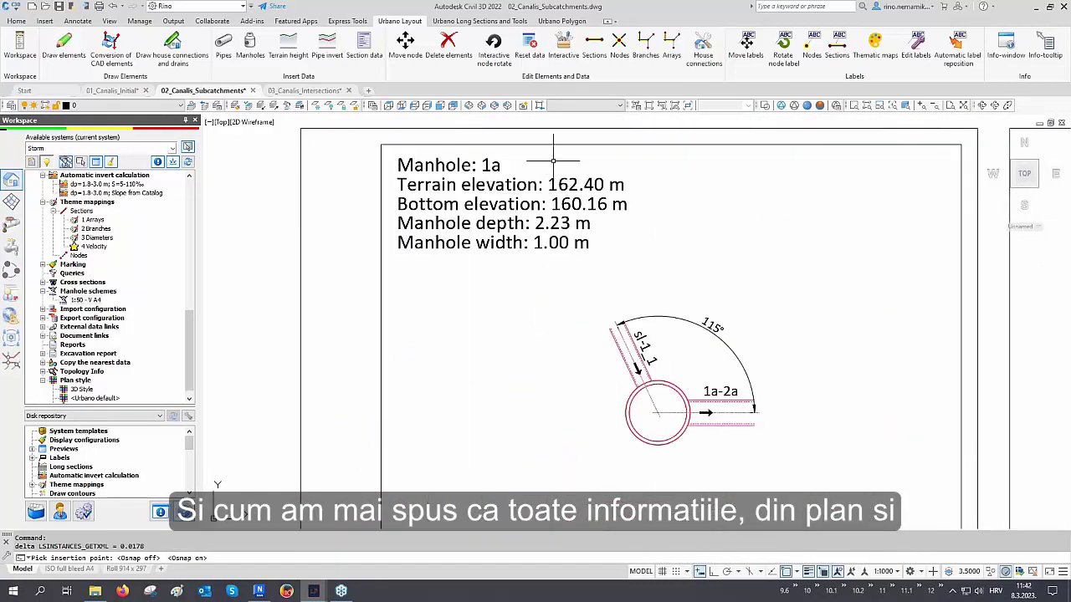
scroll(584, 223, "down", 4)
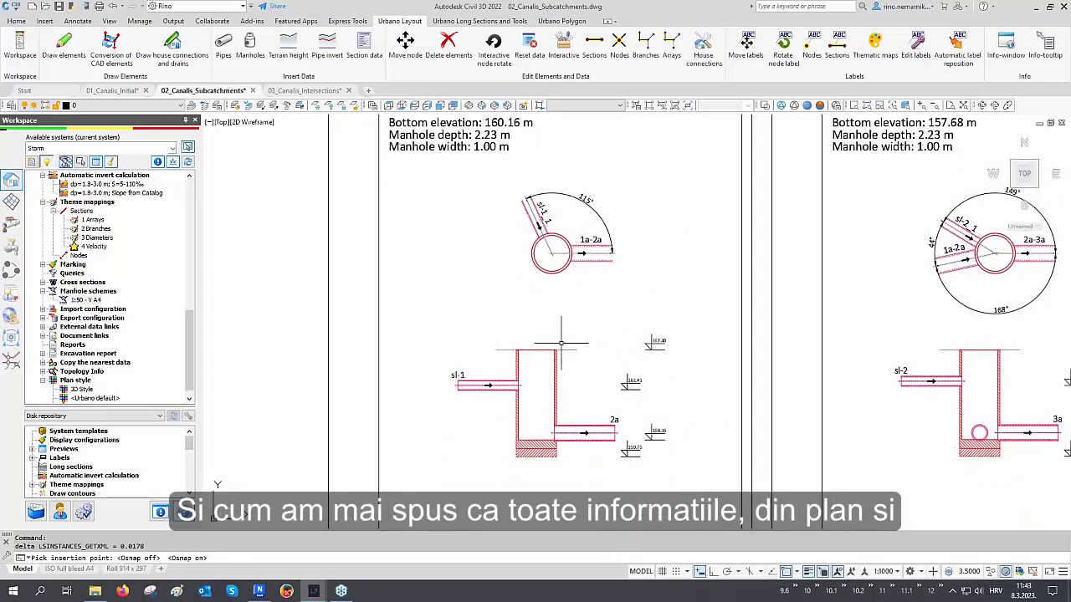
scroll(887, 386, "down", 2)
scroll(890, 383, "up", 2)
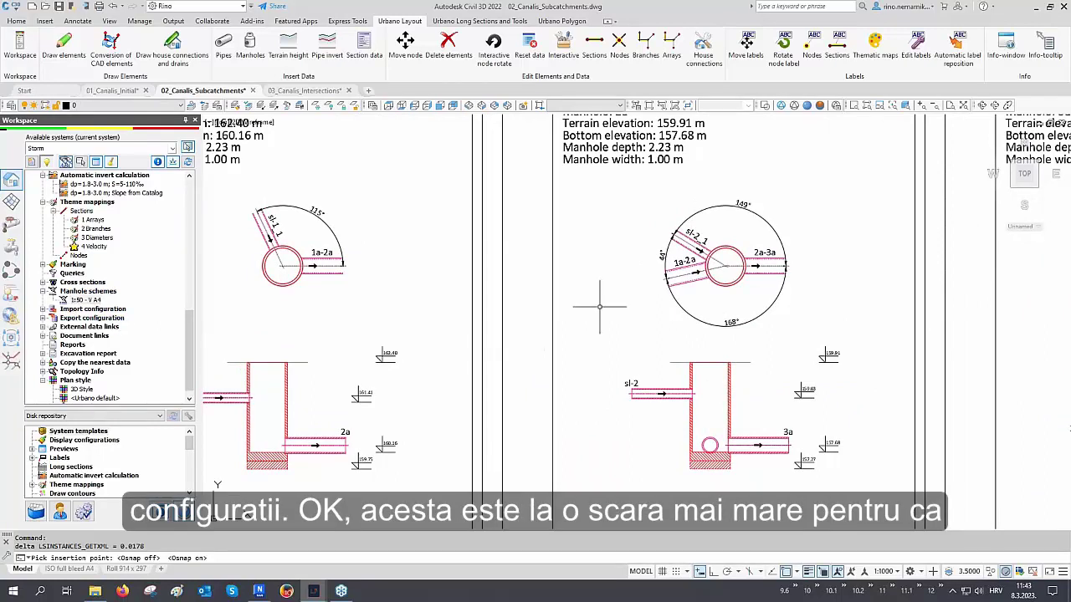
scroll(601, 306, "down", 2)
middle_click_drag(617, 366, 506, 333)
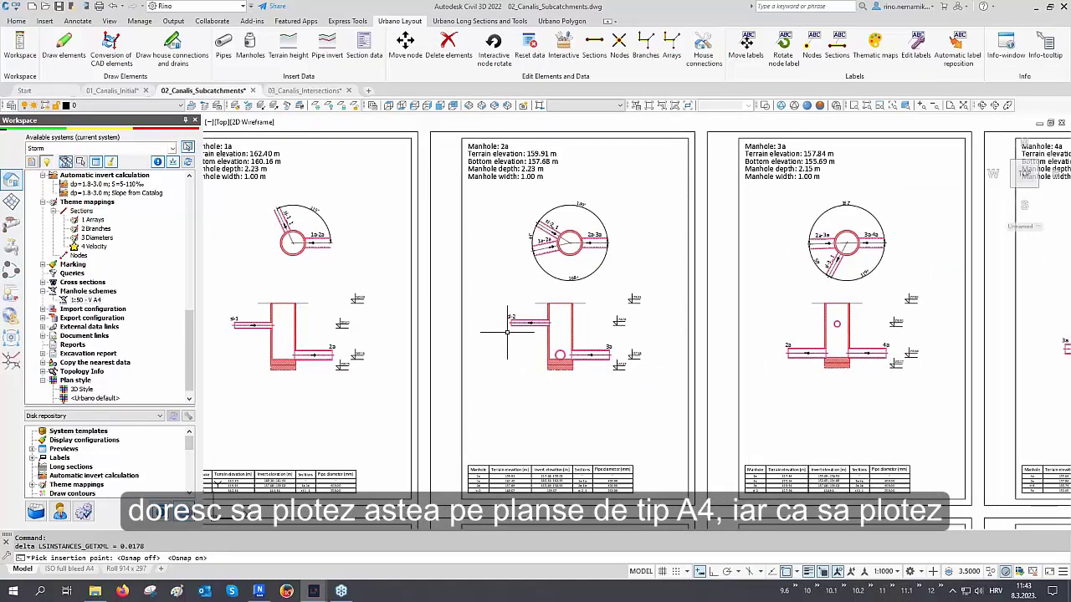
scroll(696, 335, "down", 5)
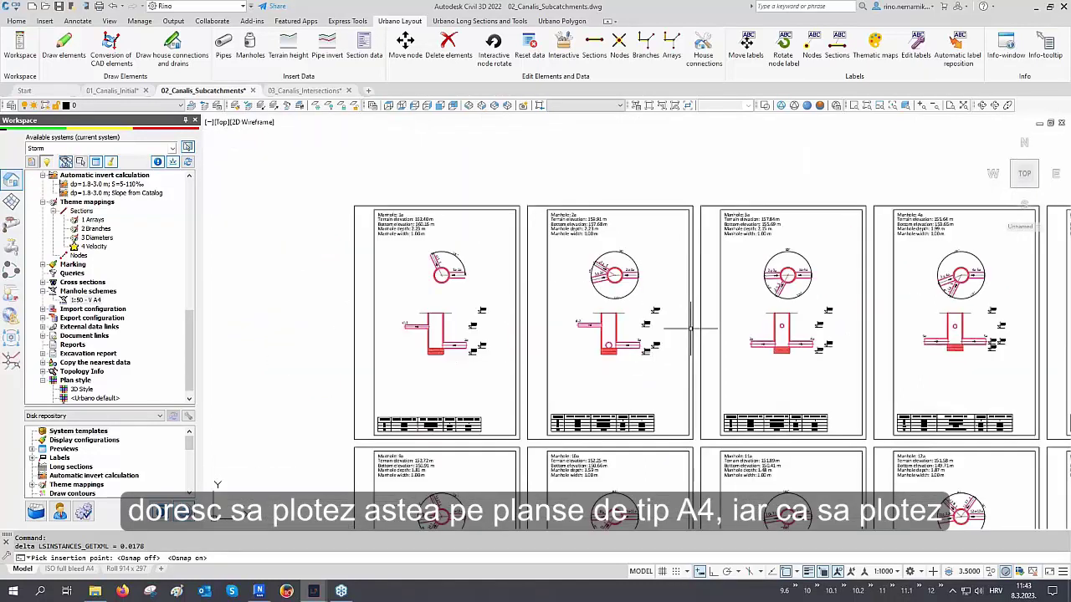
middle_click_drag(687, 401, 686, 261)
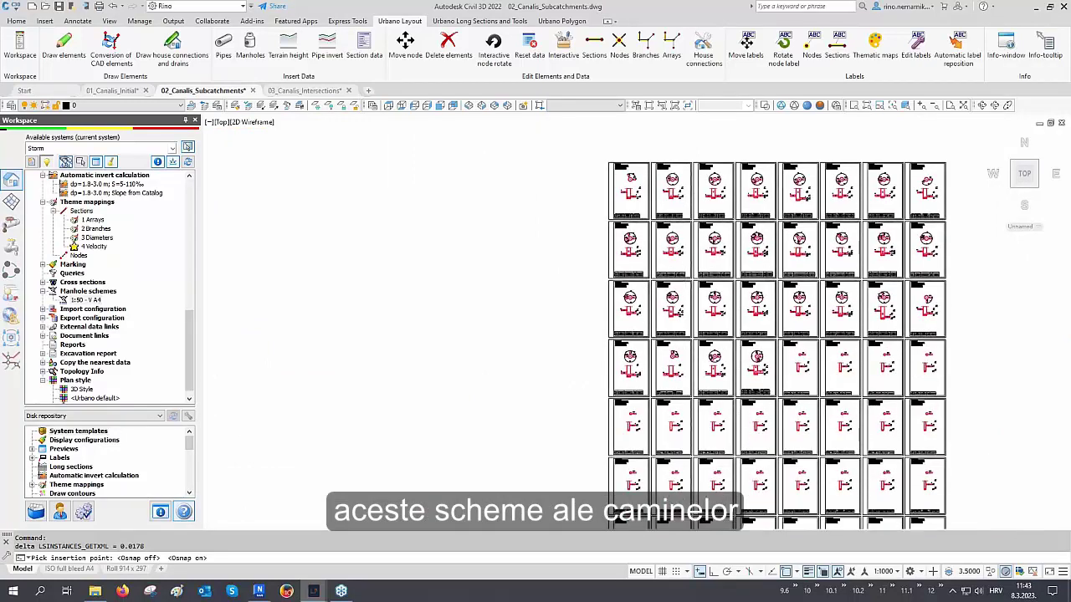
scroll(683, 271, "down", 2)
middle_click_drag(660, 338, 665, 297)
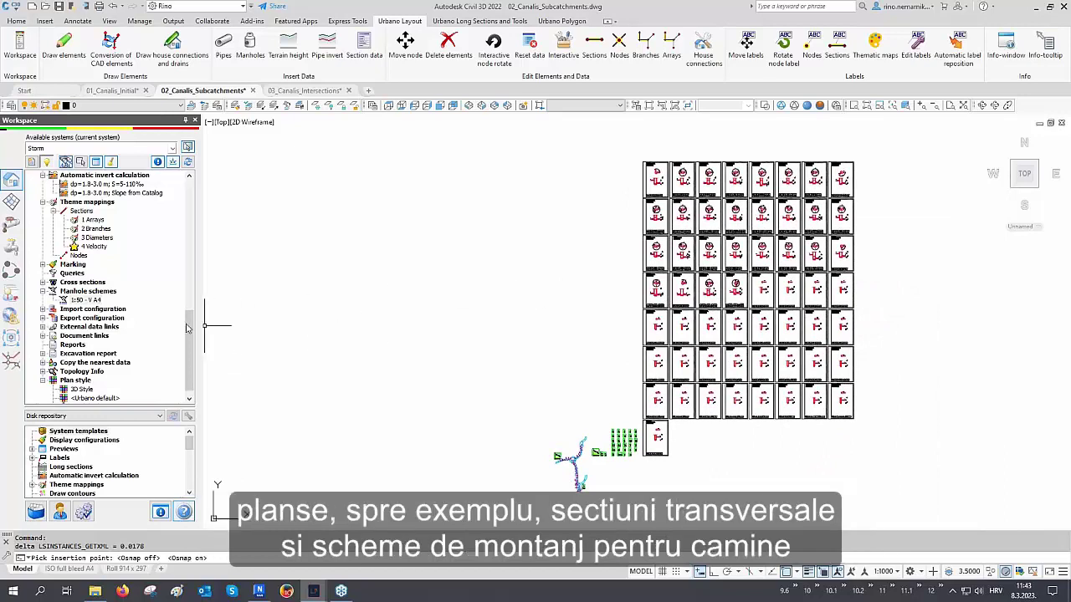
scroll(168, 326, "up", 15)
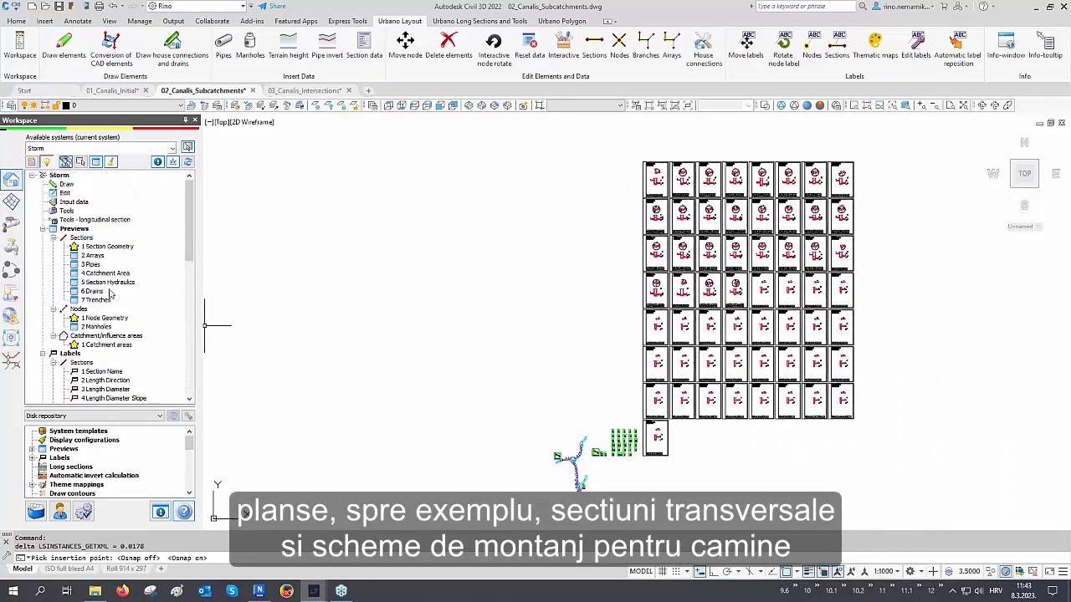
Step: Start plotting schemes and cross sections with manhole schemes as the drawing type, and CAD-select the top row of drawn schemes
right_click(73, 211)
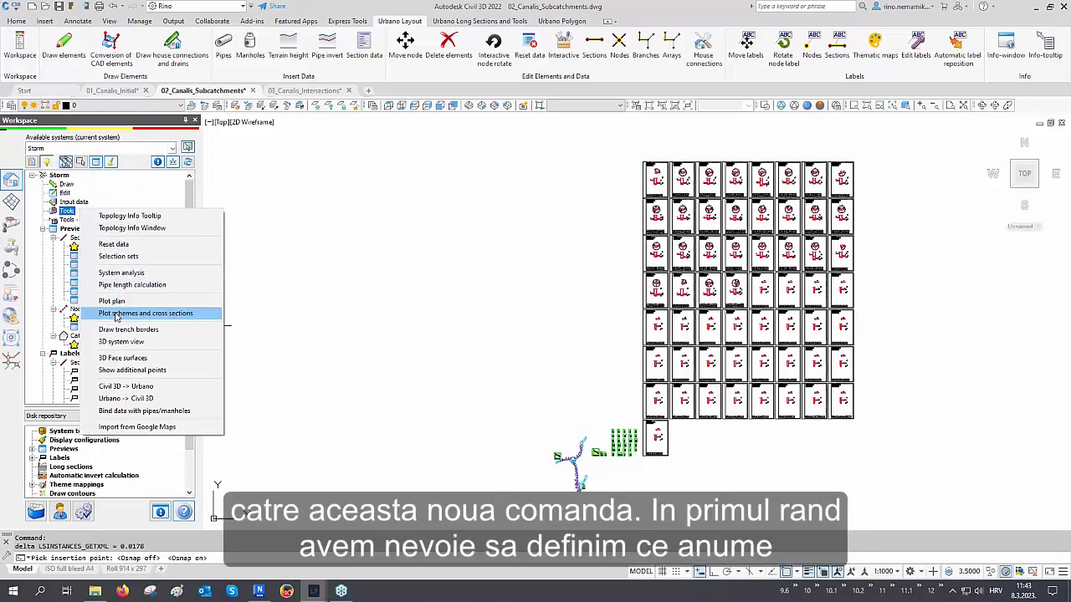
left_click(201, 313)
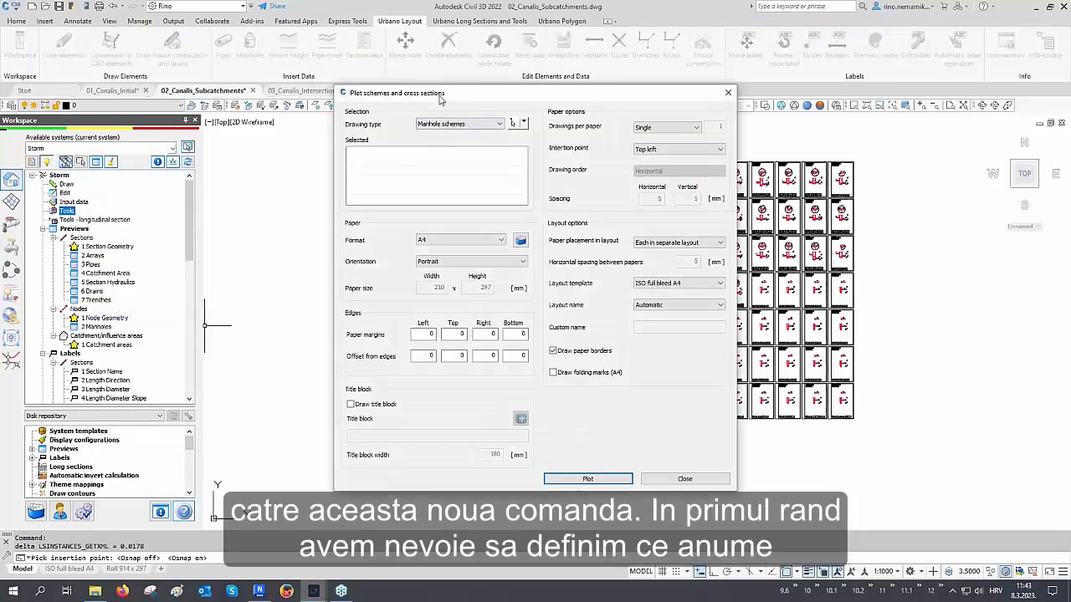
left_click_drag(439, 99, 277, 90)
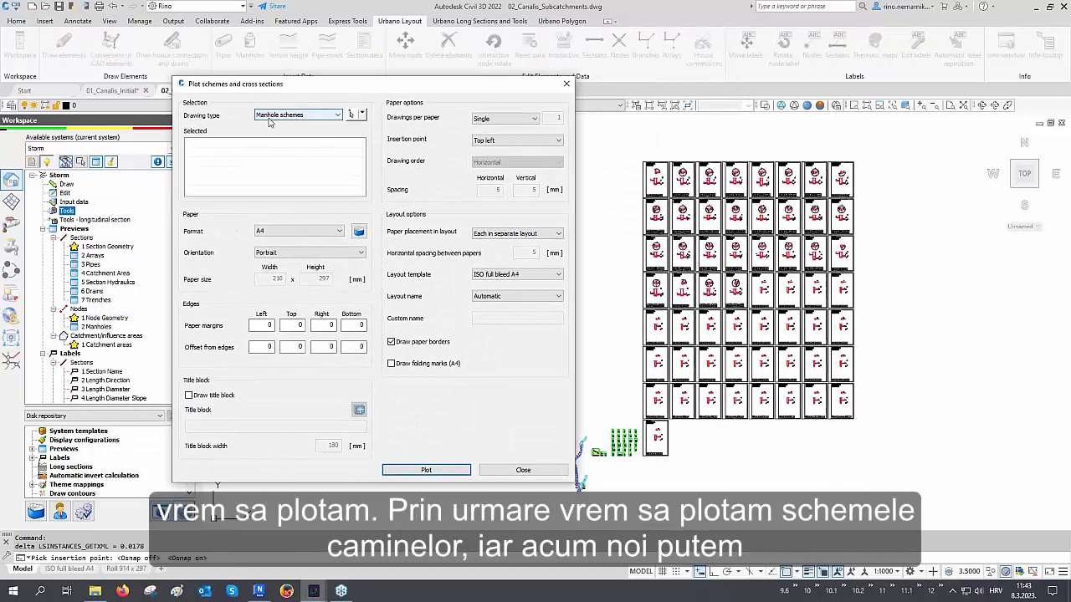
left_click(361, 114)
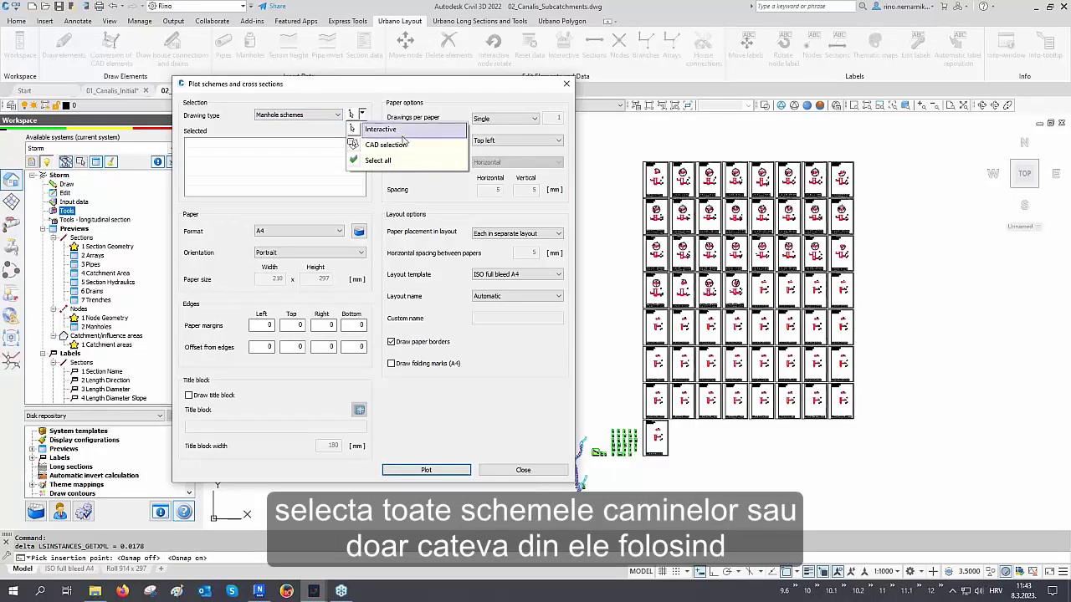
left_click(408, 144)
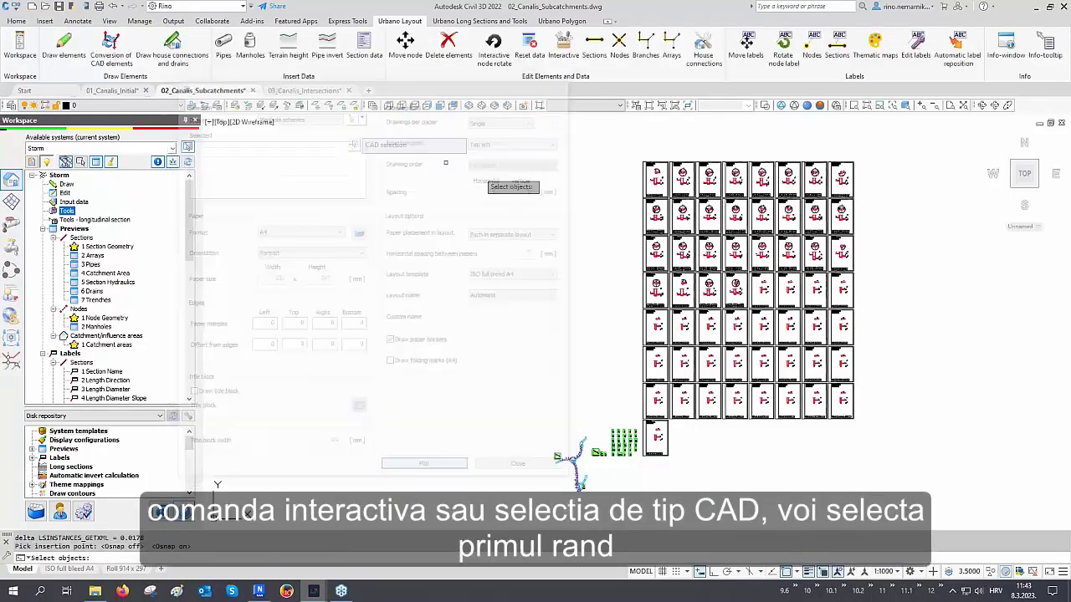
left_click(875, 135)
left_click(562, 189)
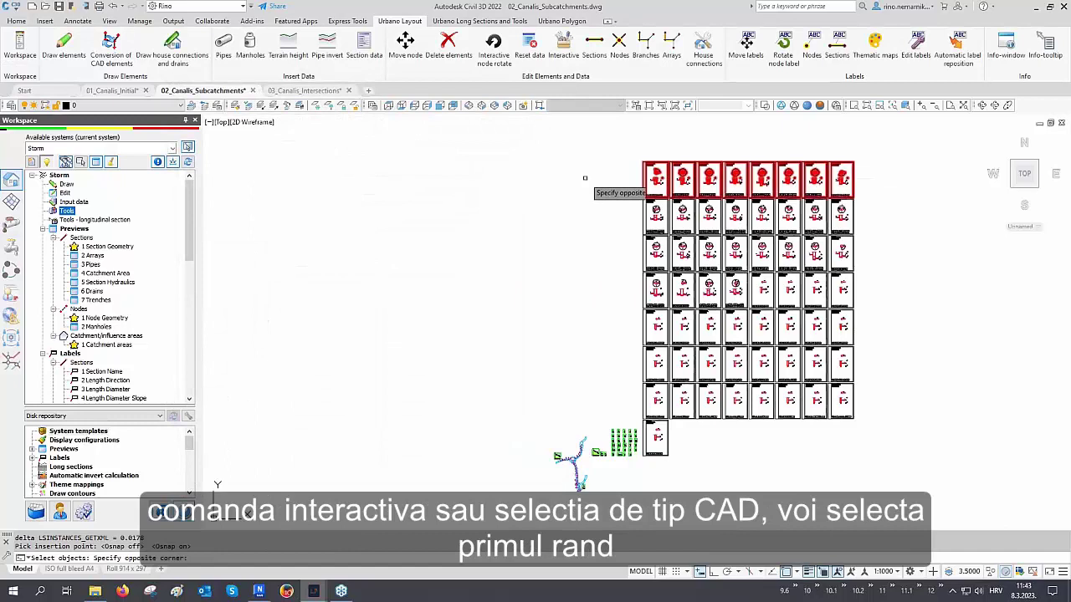
key("Return")
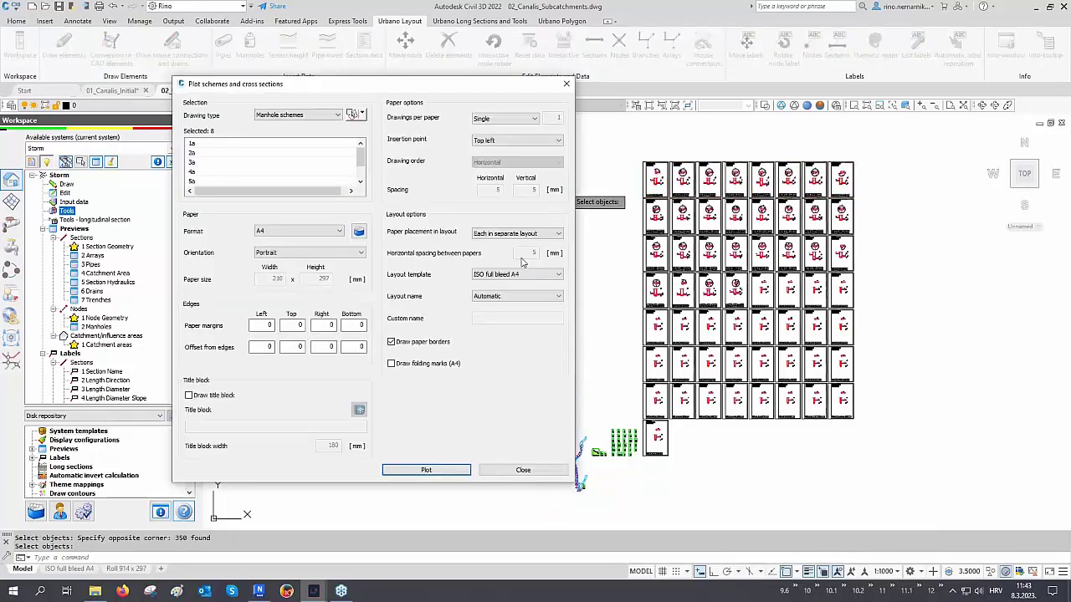
Step: Plot the selected manhole schemes on A4 portrait paper with a single drawing per paper, each in a separate layout
left_click(312, 231)
left_click(311, 238)
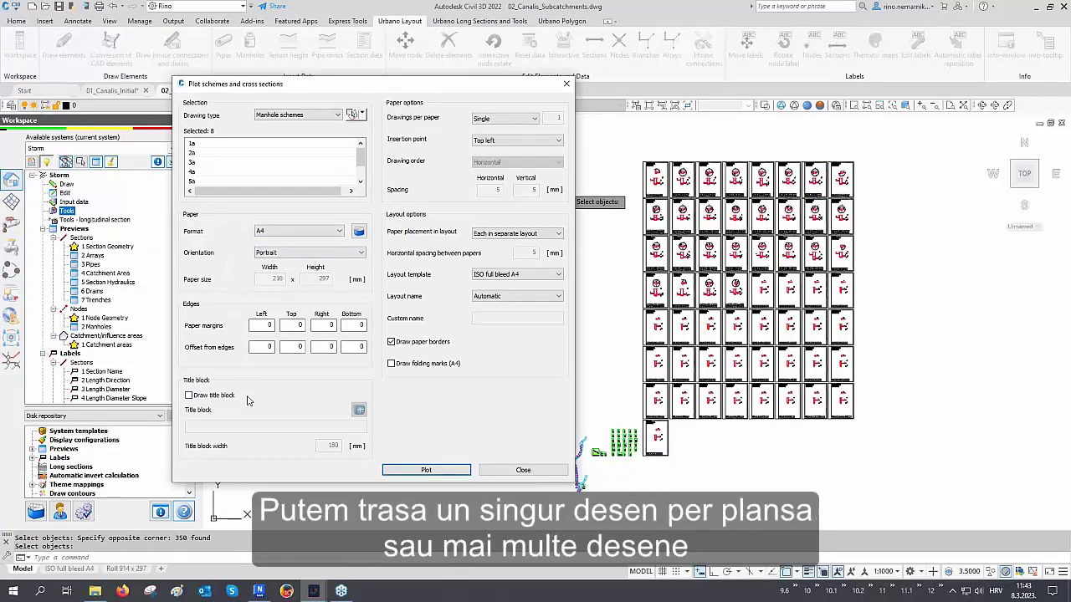
left_click(483, 121)
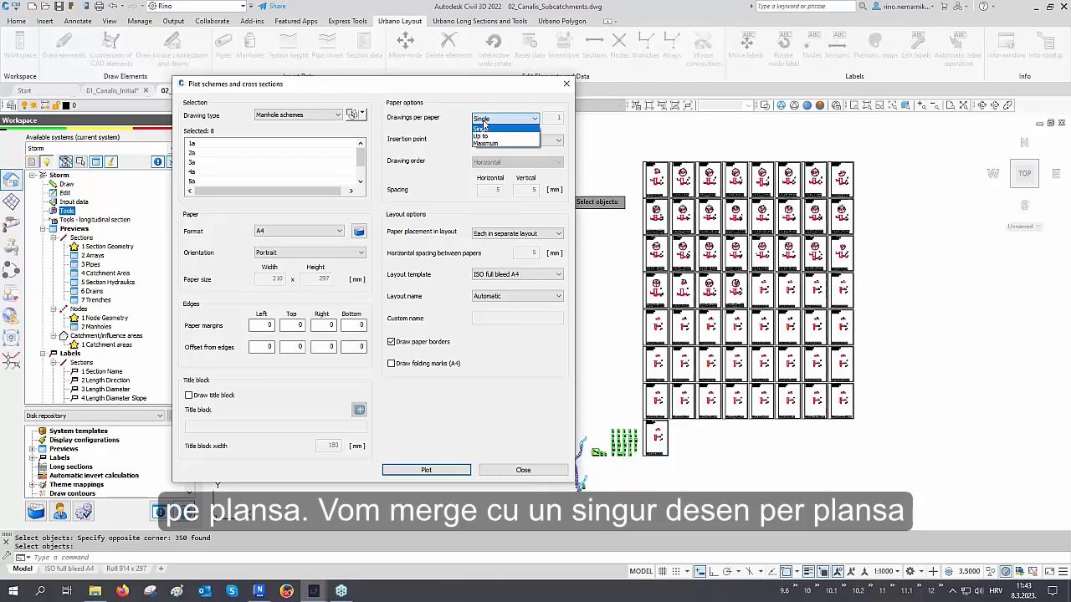
left_click(483, 127)
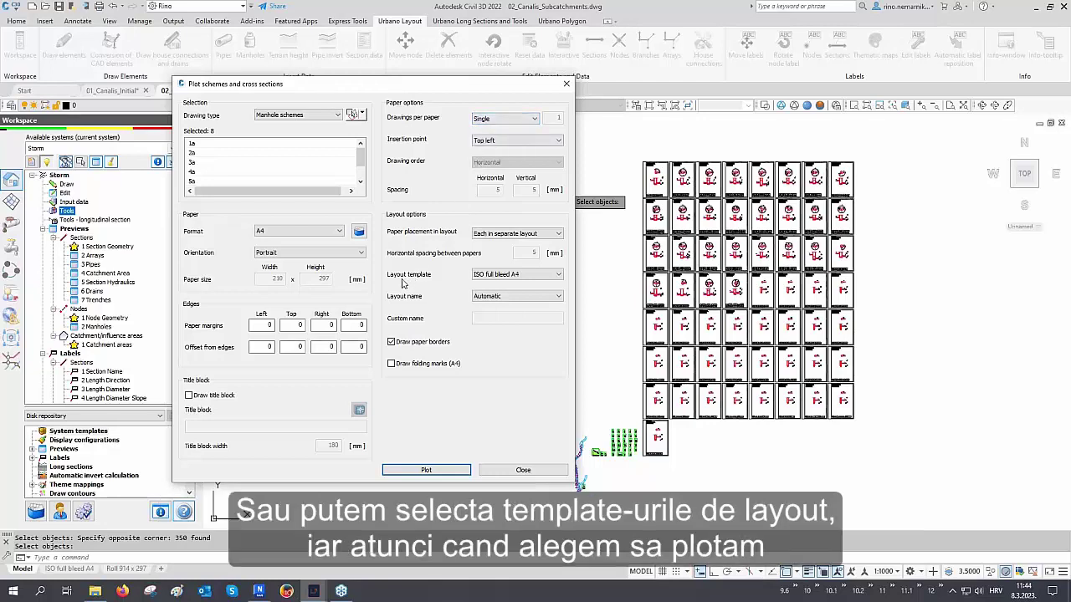
left_click(427, 466)
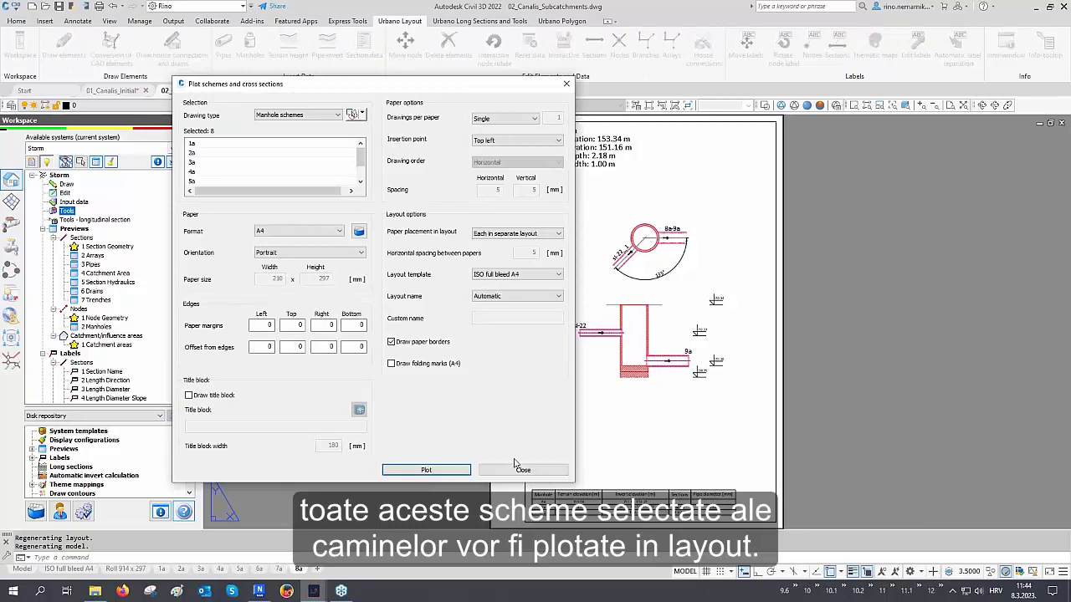
left_click(518, 469)
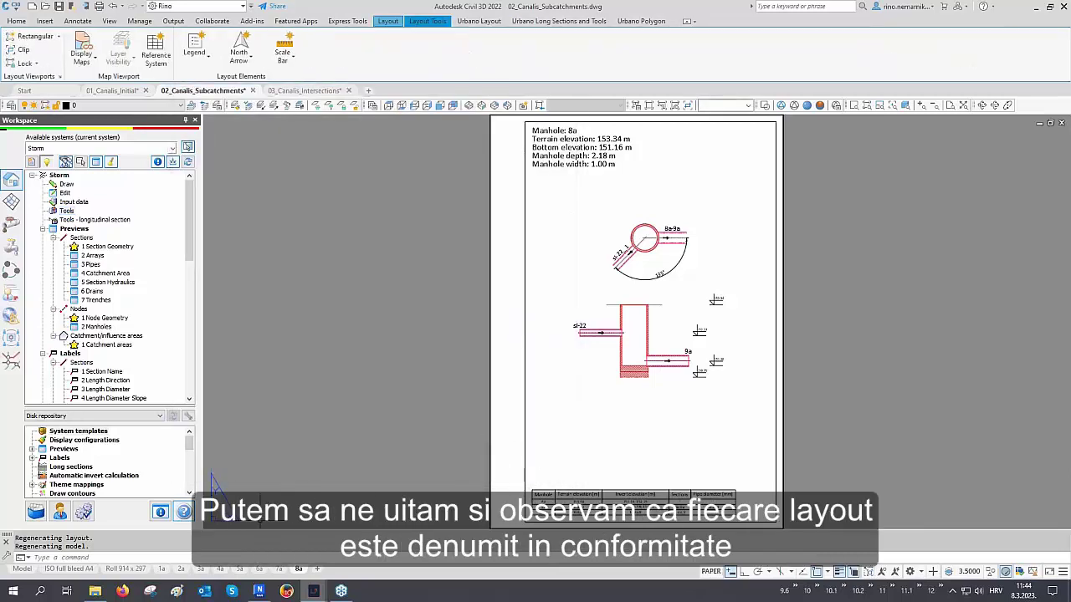
Step: Check the plotted manhole scheme layouts 1a to 8a one by one and return to model space
left_click(162, 570)
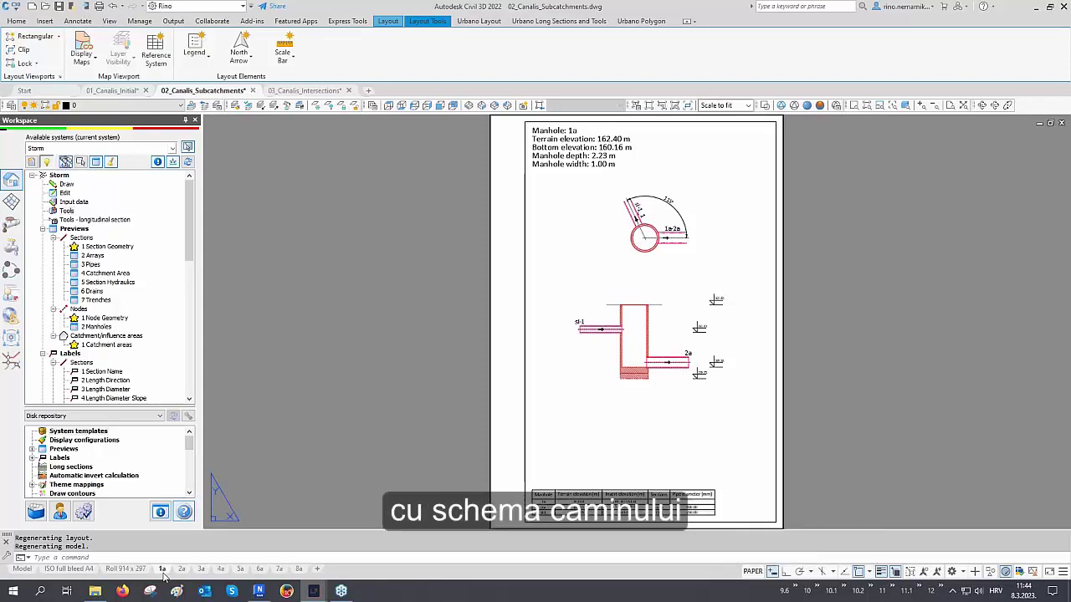
left_click(181, 570)
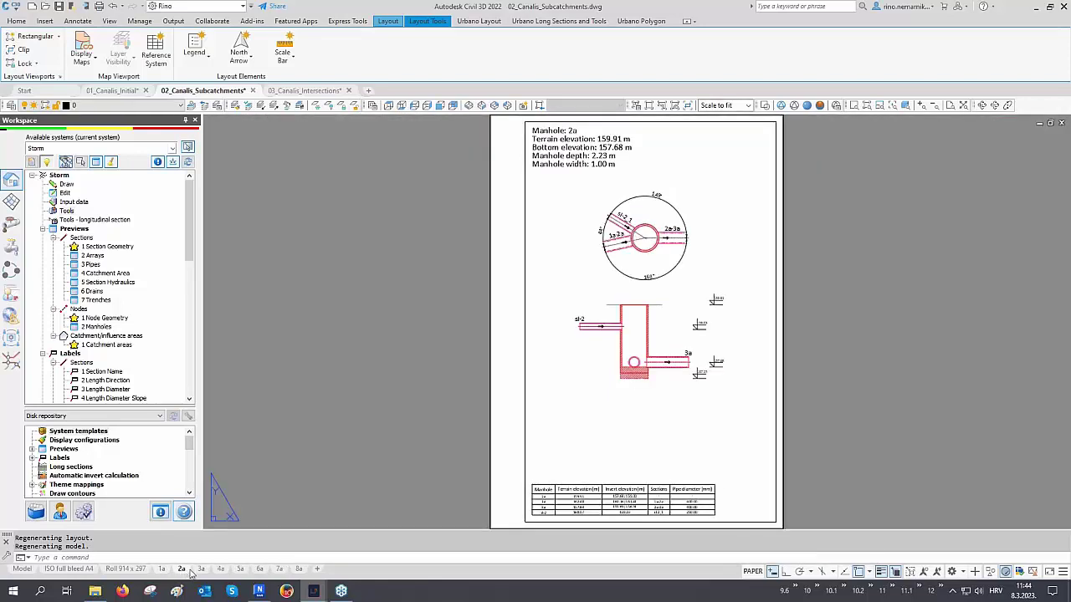
left_click(202, 570)
left_click(221, 570)
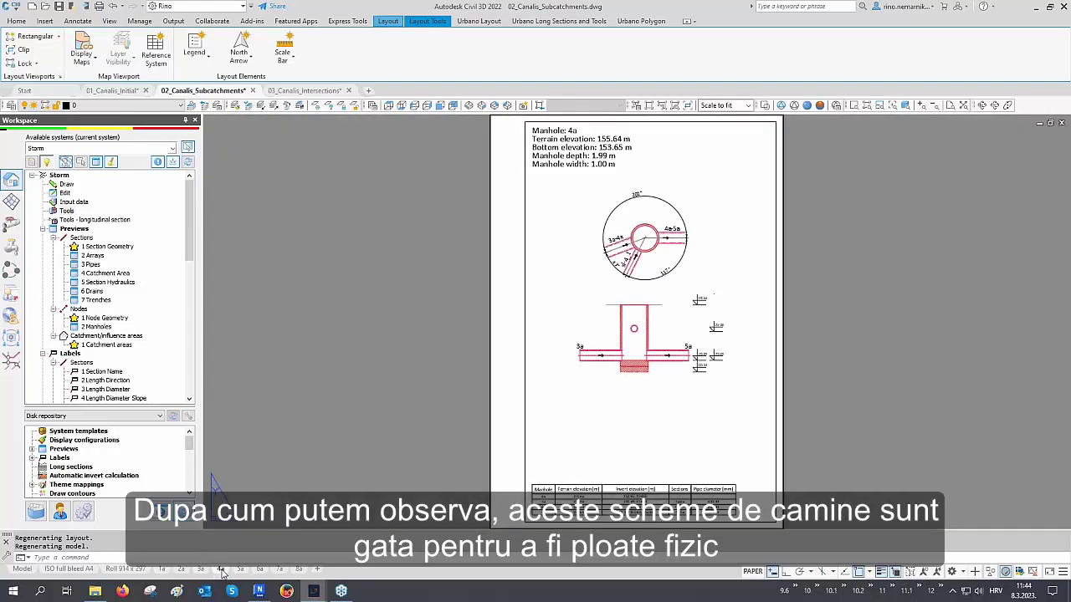
left_click(240, 570)
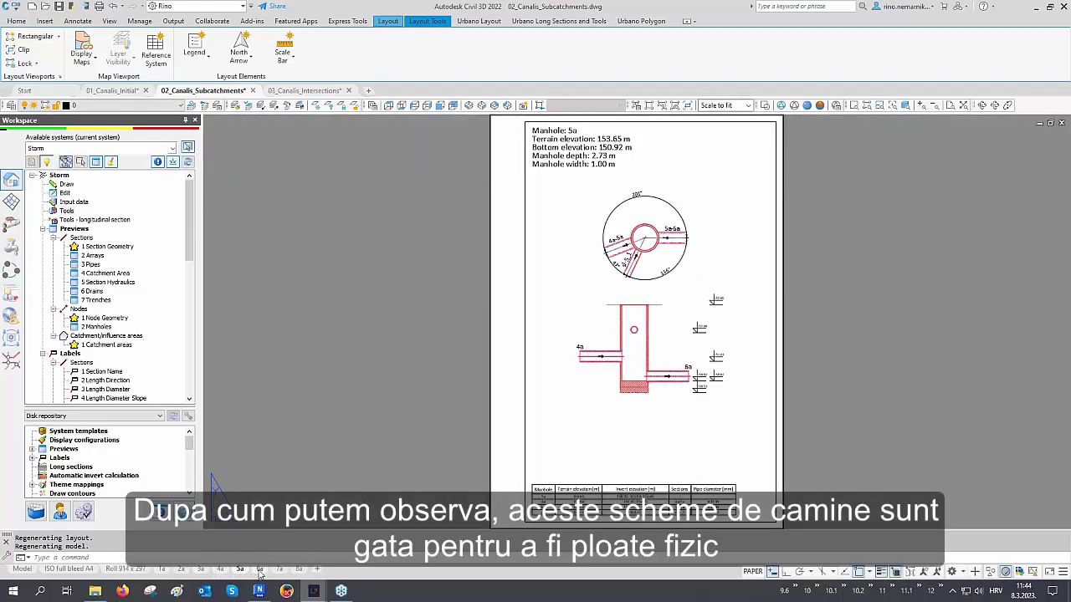
left_click(259, 569)
left_click(279, 570)
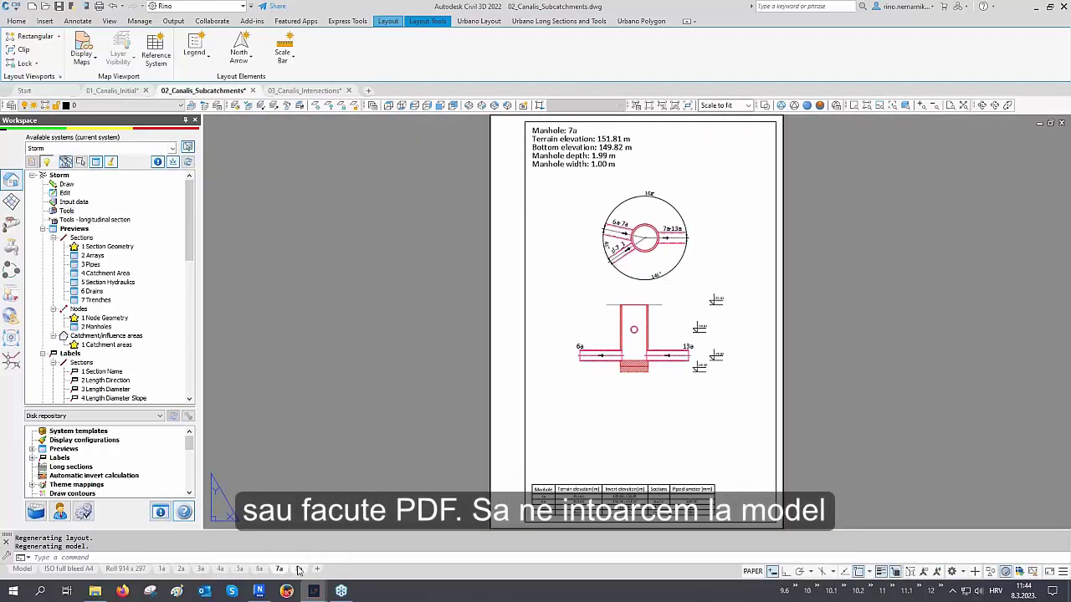
left_click(298, 570)
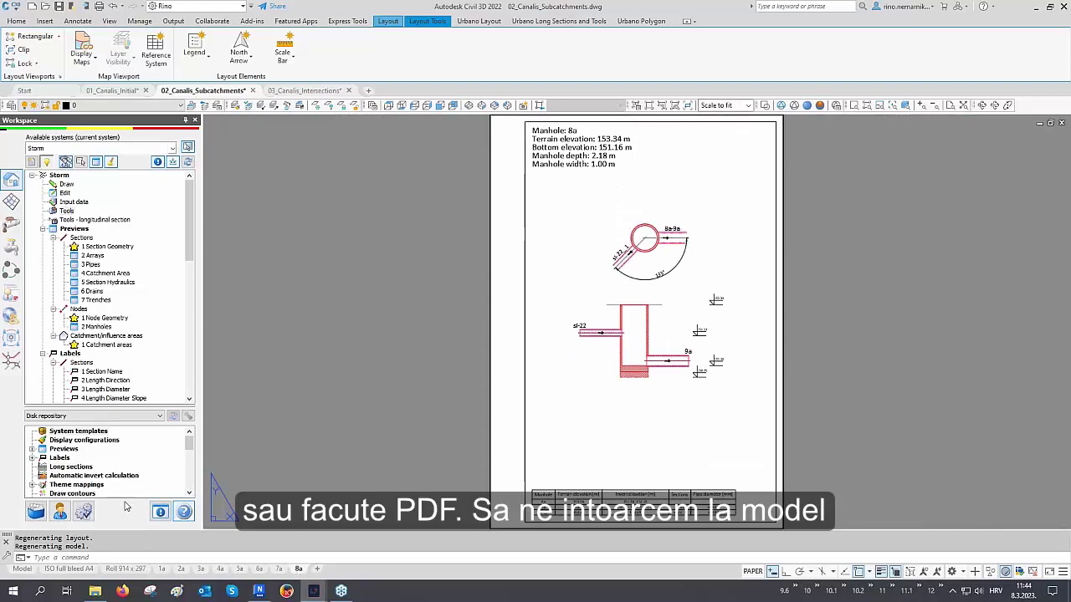
left_click(22, 570)
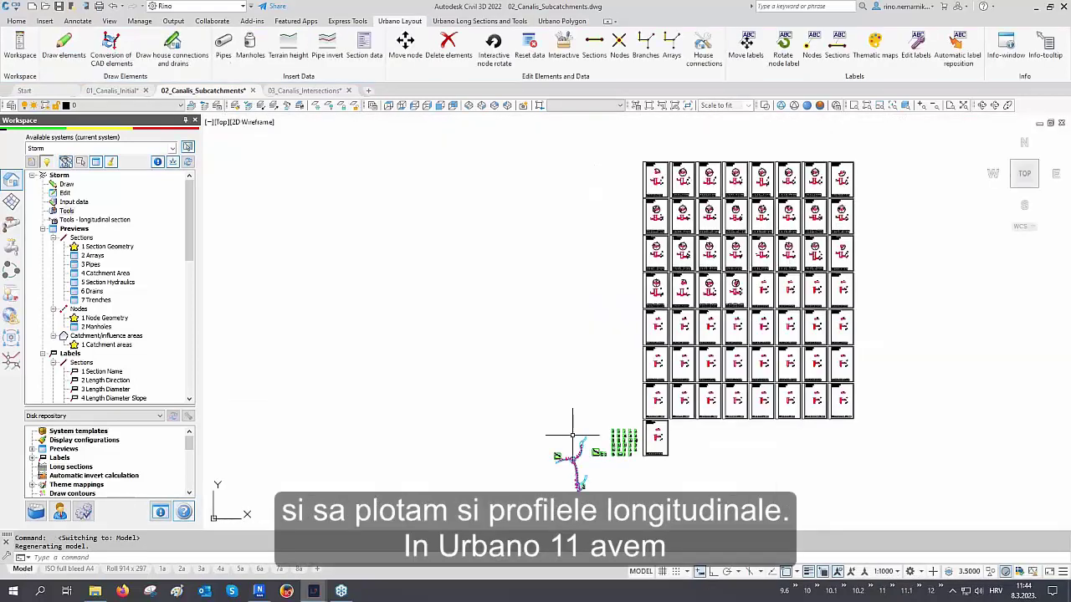
Step: Start plotting profiles and interactively select the long sections A1, A1.1 and A1.2, with object snap off
scroll(594, 452, "up", 3)
scroll(595, 456, "up", 5)
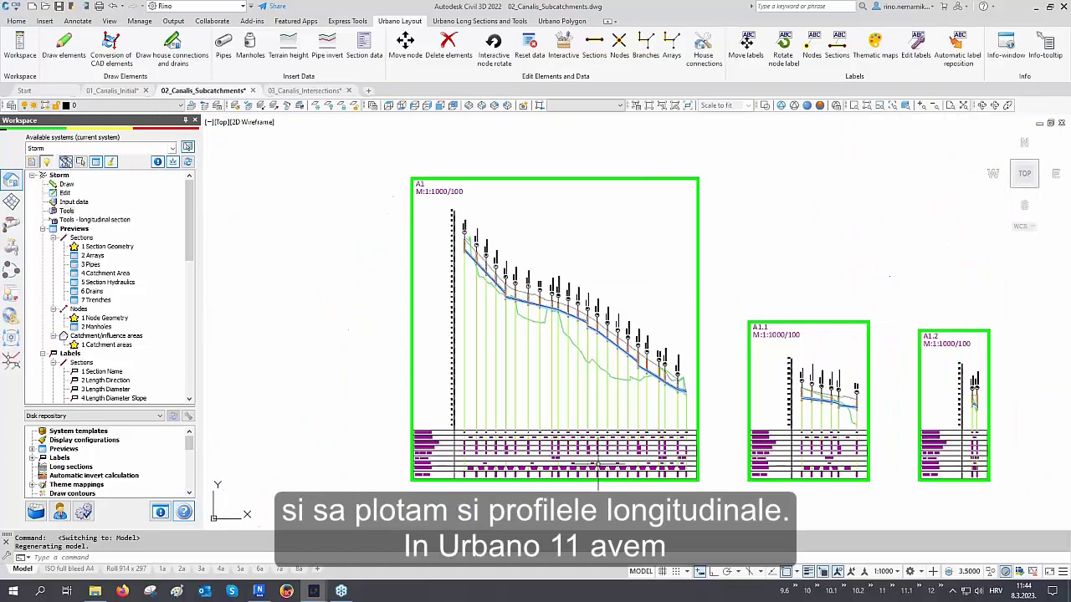
middle_click_drag(639, 466, 681, 460)
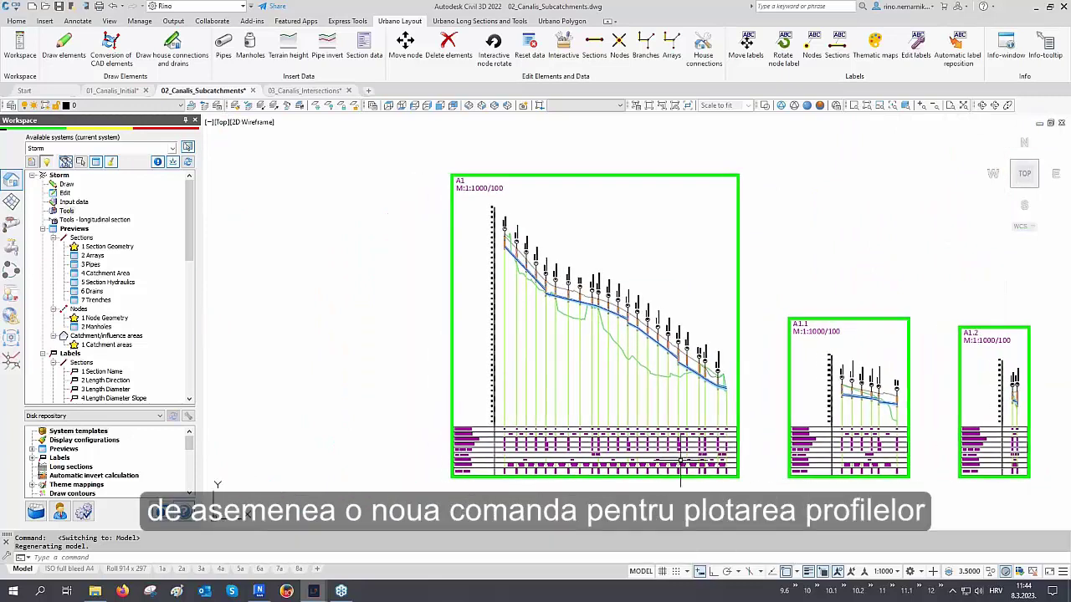
left_click(502, 22)
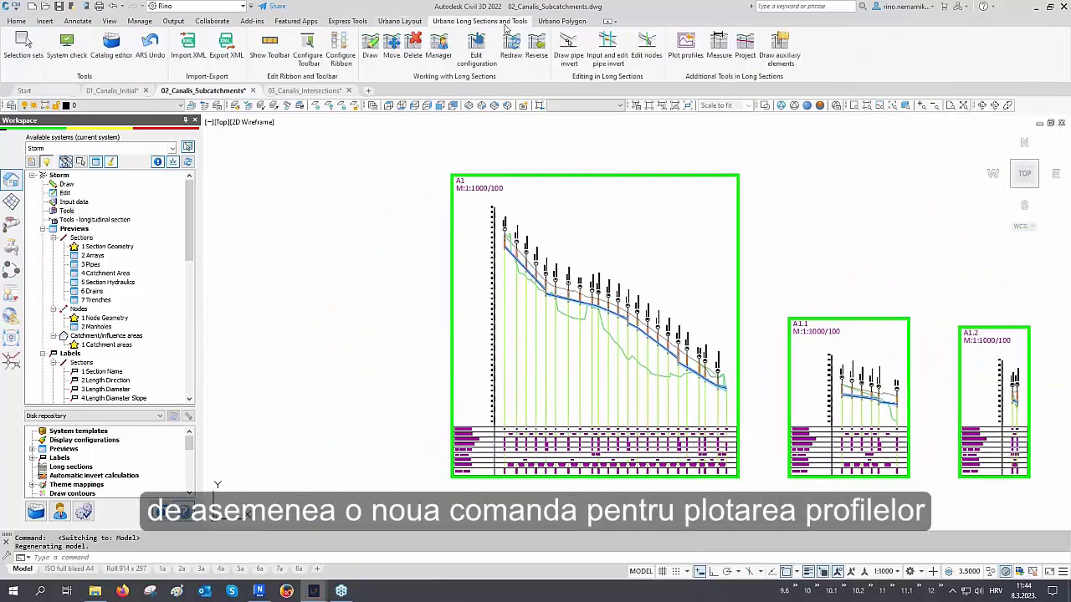
left_click(685, 56)
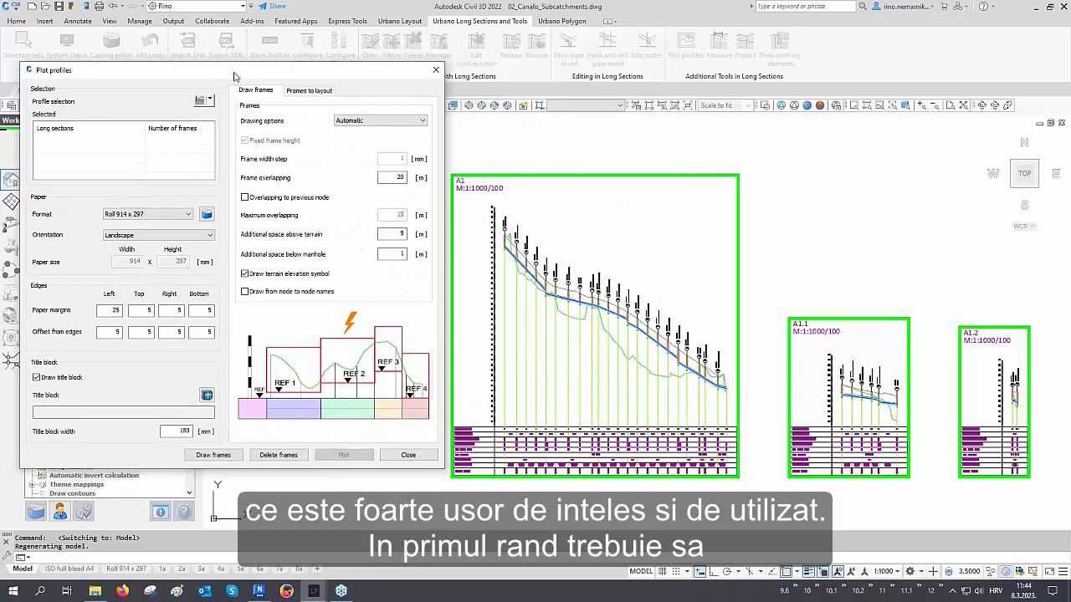
left_click(210, 100)
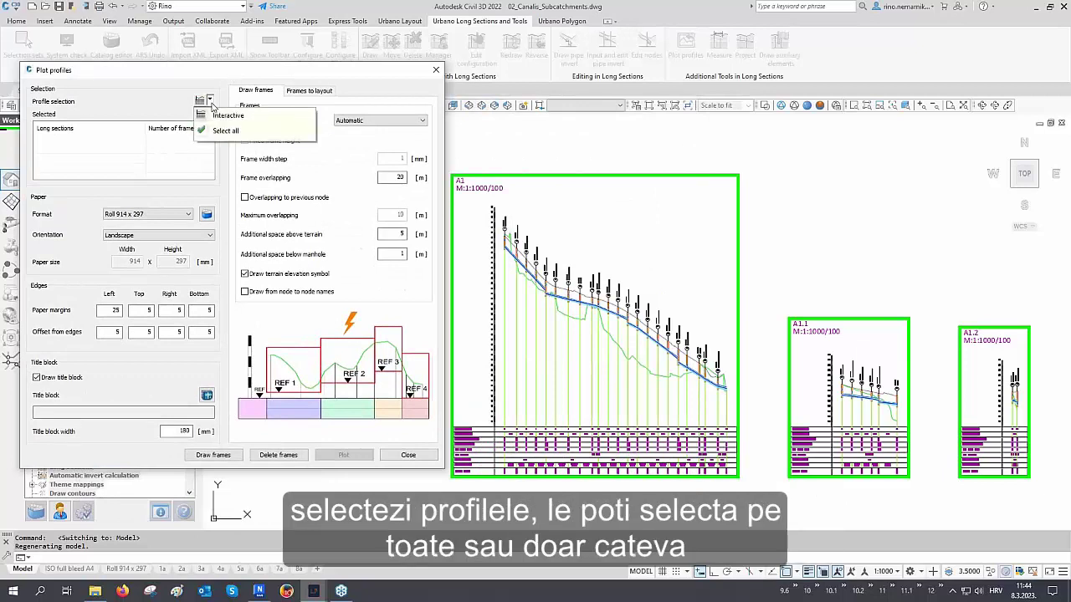
left_click(230, 115)
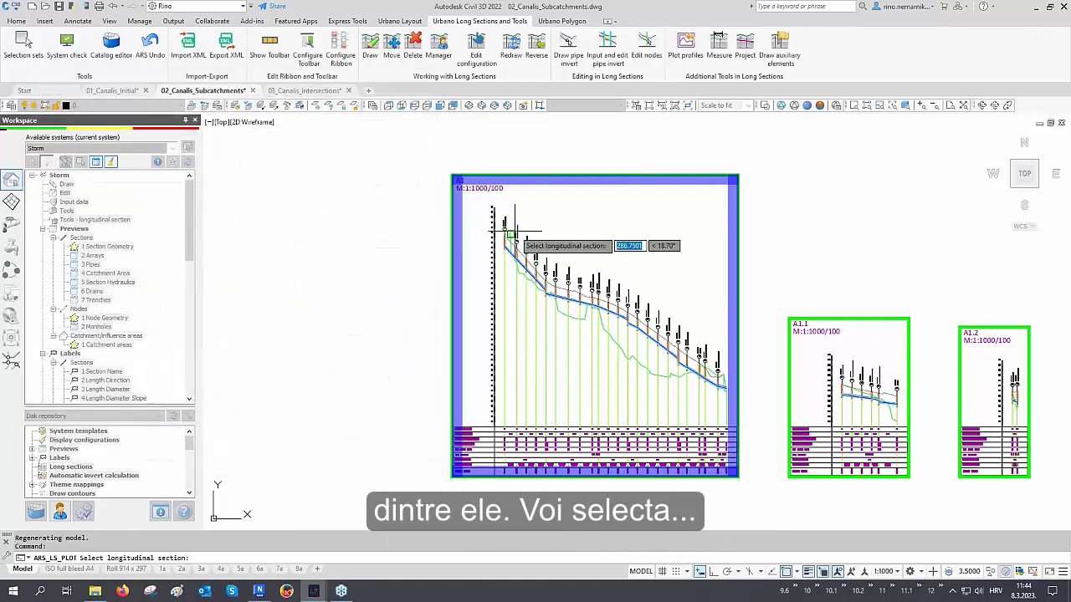
key("F3")
left_click(606, 269)
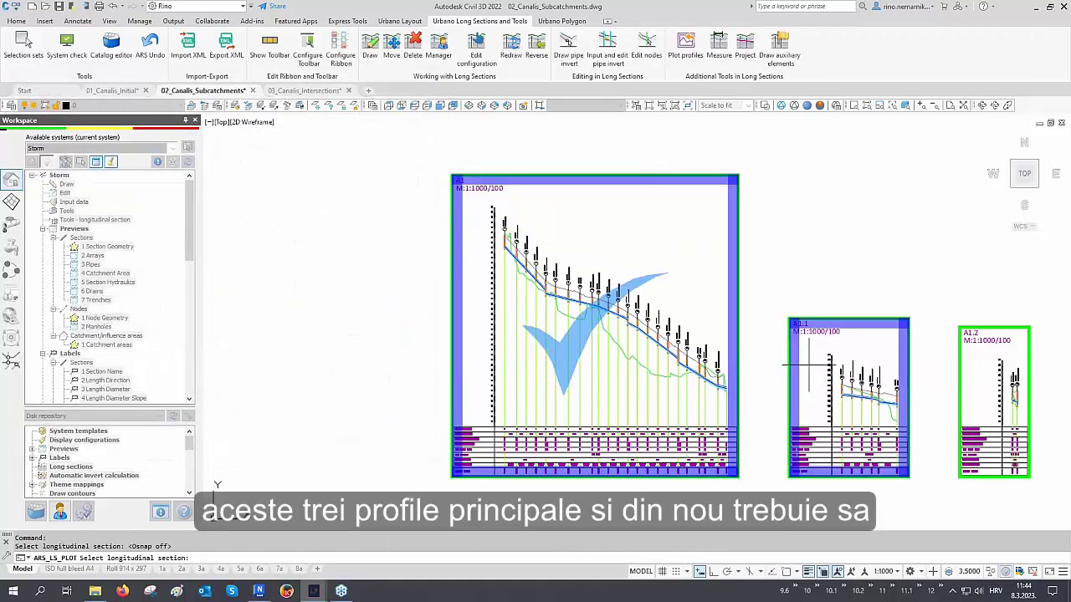
left_click(866, 381)
left_click(958, 383)
key("Return")
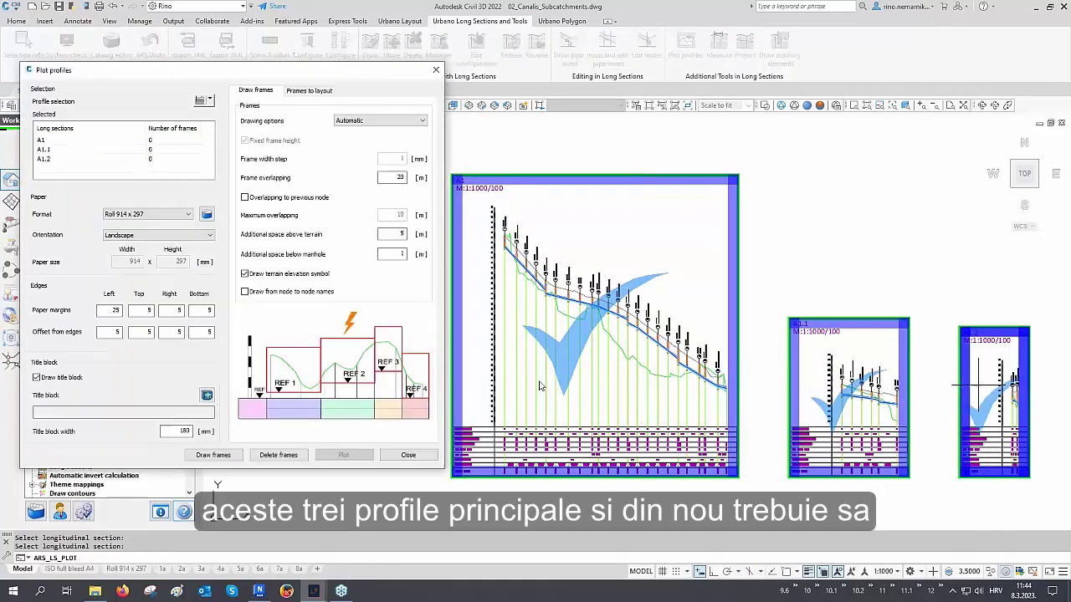
Step: Draw automatic plot frames on the selected long sections, keeping the Roll 914 x 297 landscape format and the title block option
left_click(183, 214)
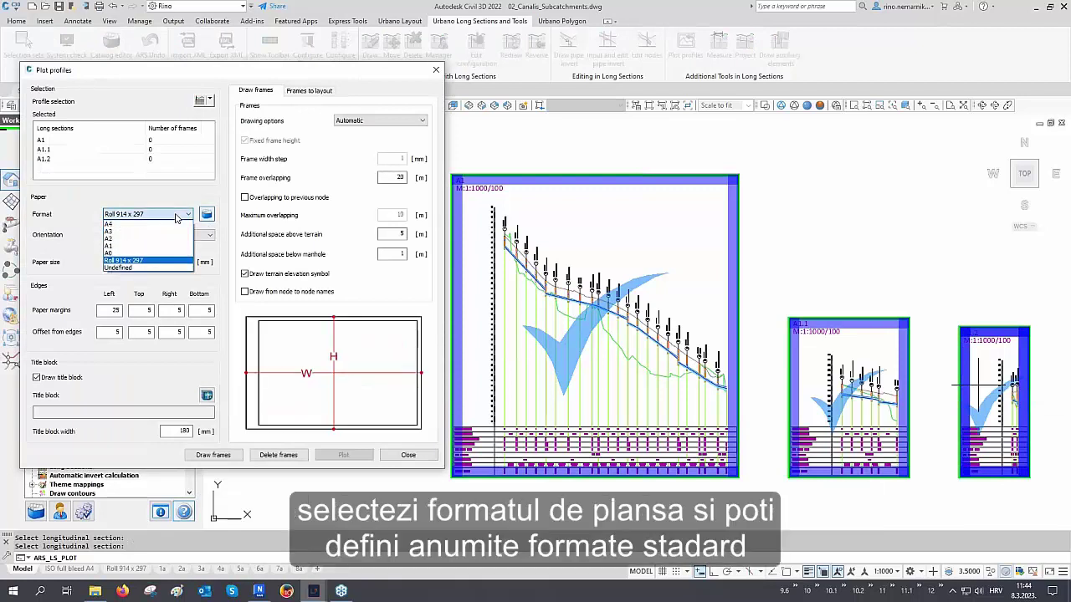
left_click(177, 217)
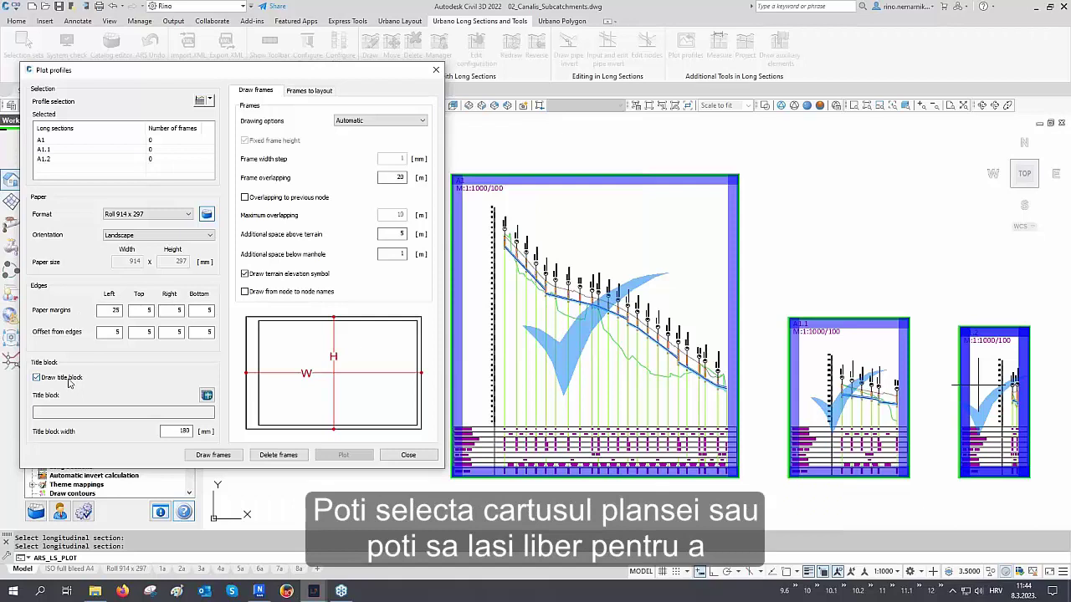
double_click(191, 431)
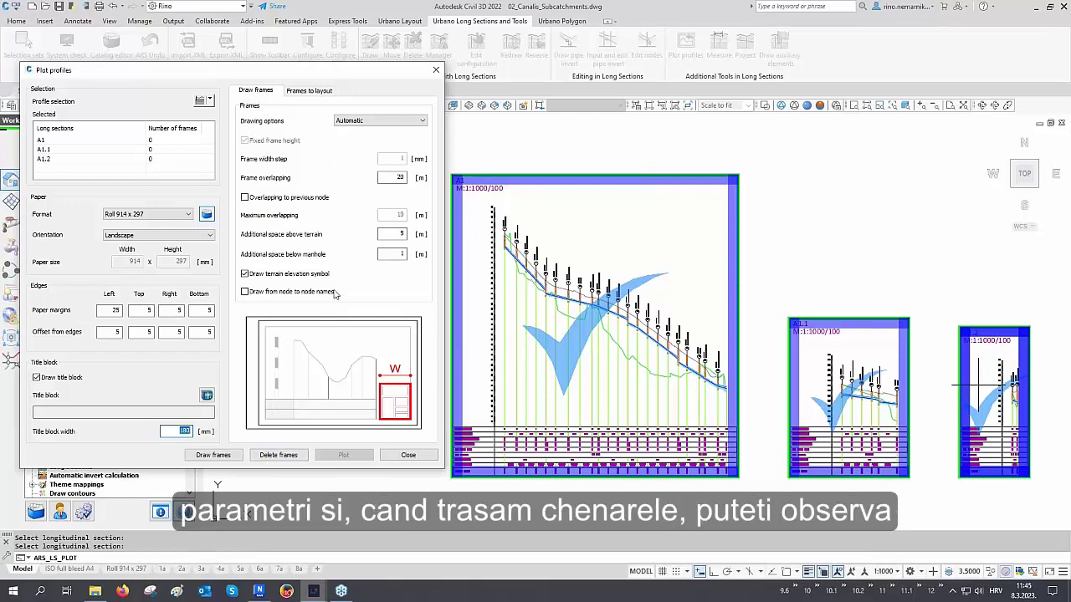
left_click(214, 455)
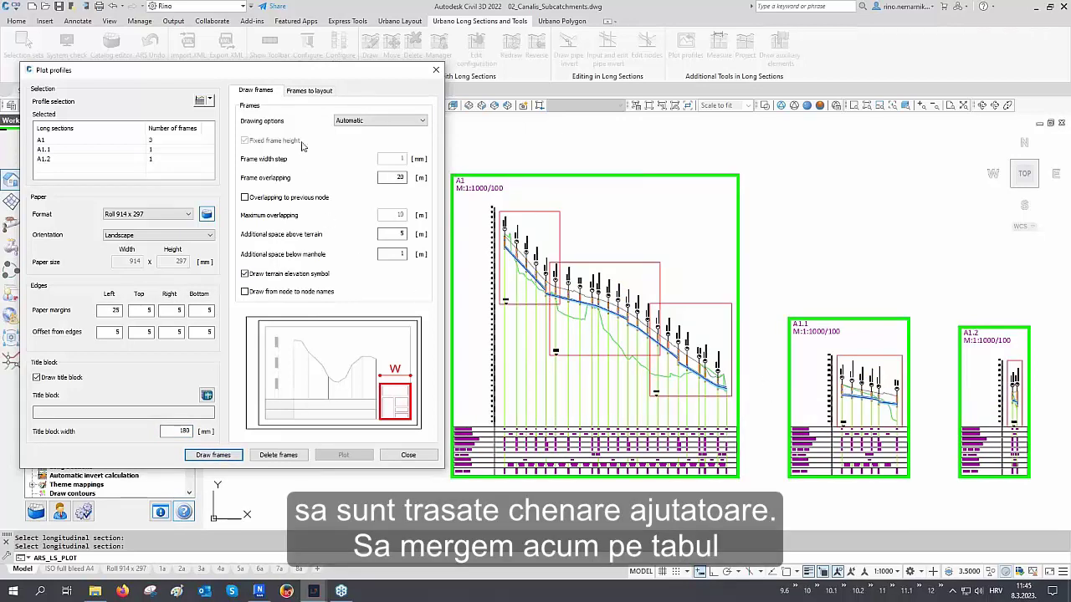
Step: Plot the profile frames with maximum frames per paper, each in a separate layout named by profile, with paper borders and A4 folding marks
left_click(308, 91)
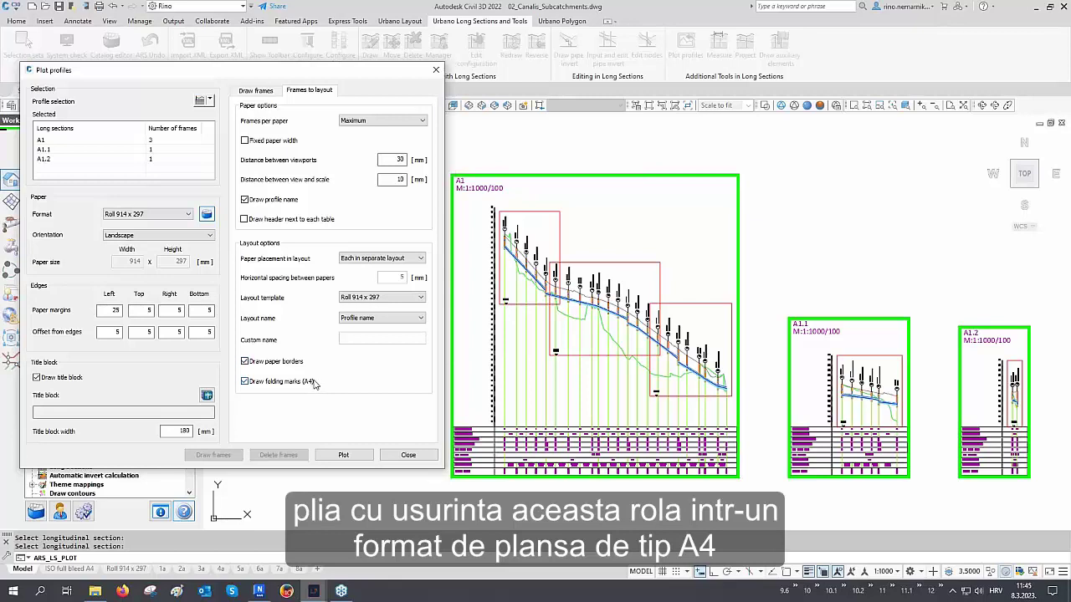
left_click(345, 455)
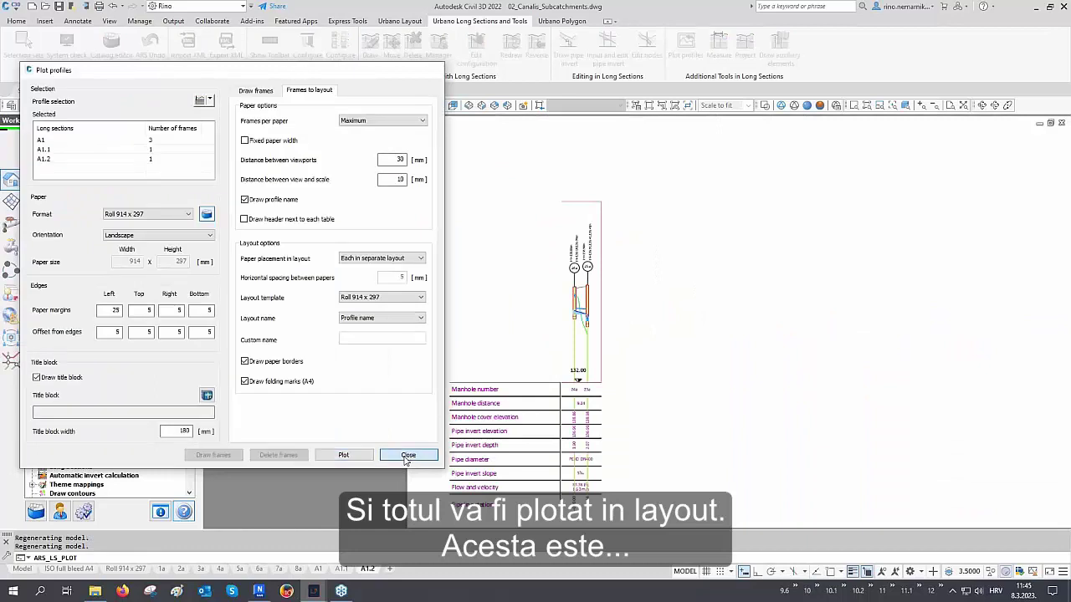
left_click(407, 455)
Step: Examine the plotted A1 profile layout, including its separate views, folding marks and the free space for the title block
left_click(319, 570)
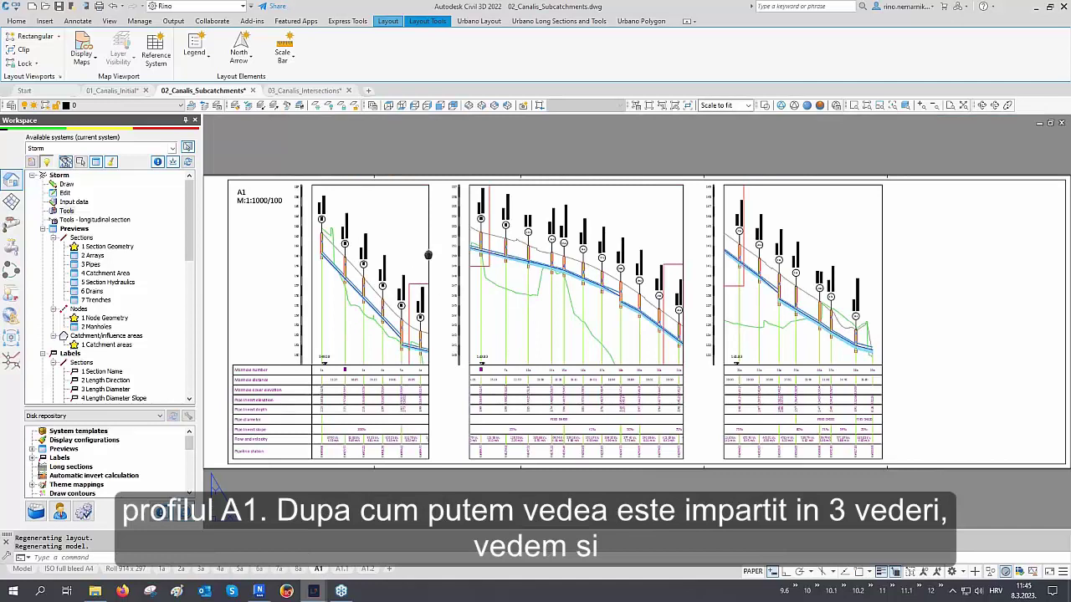
scroll(393, 205, "up", 4)
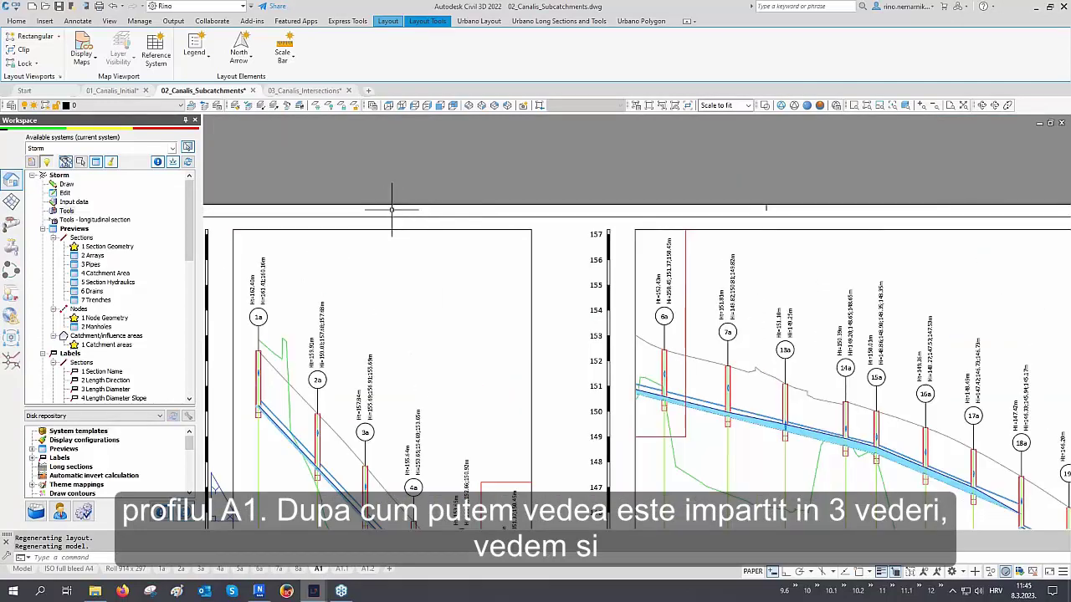
scroll(394, 205, "down", 2)
scroll(326, 250, "down", 5)
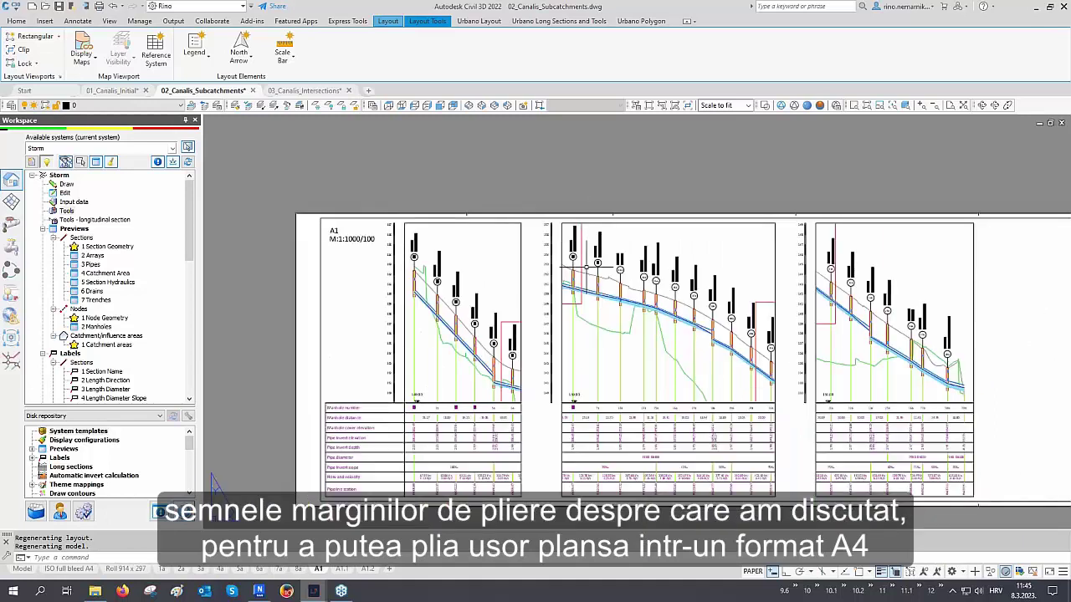
scroll(753, 276, "up", 3)
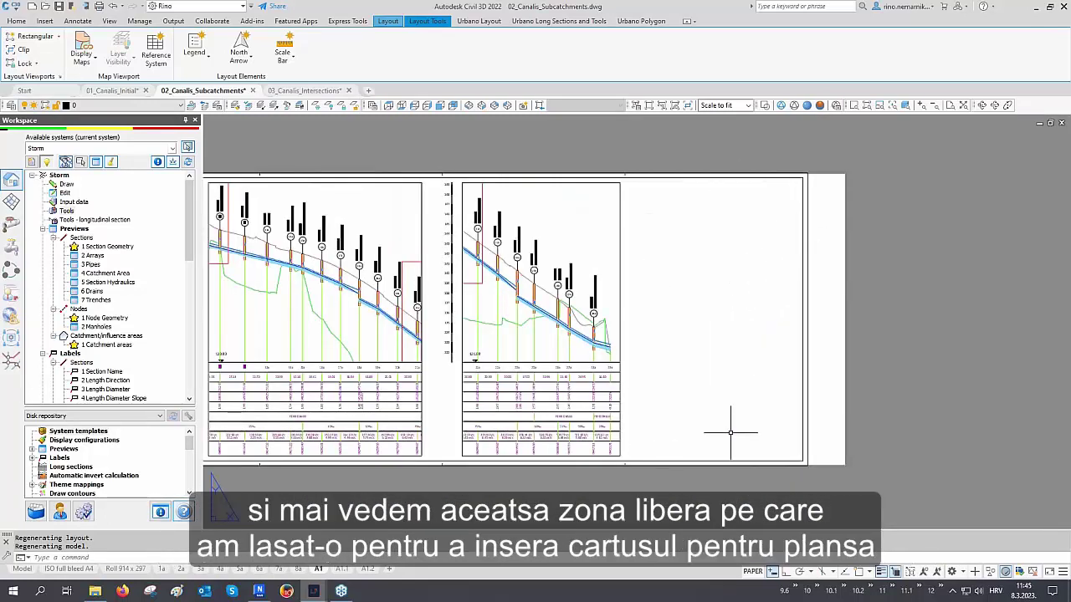
scroll(816, 330, "down", 2)
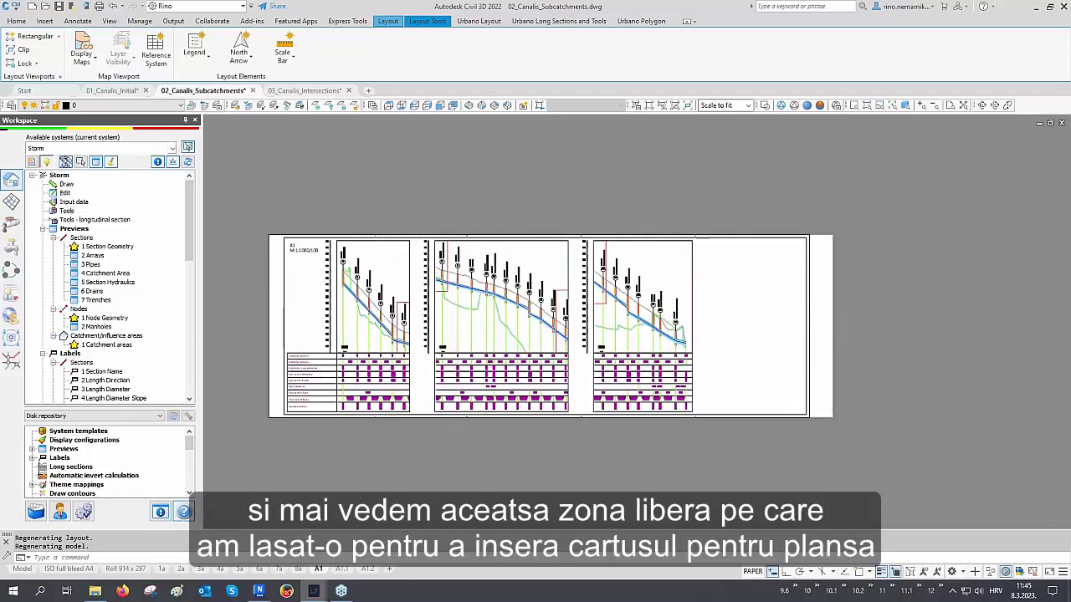
scroll(226, 495, "up", 3)
middle_click_drag(514, 343, 505, 342)
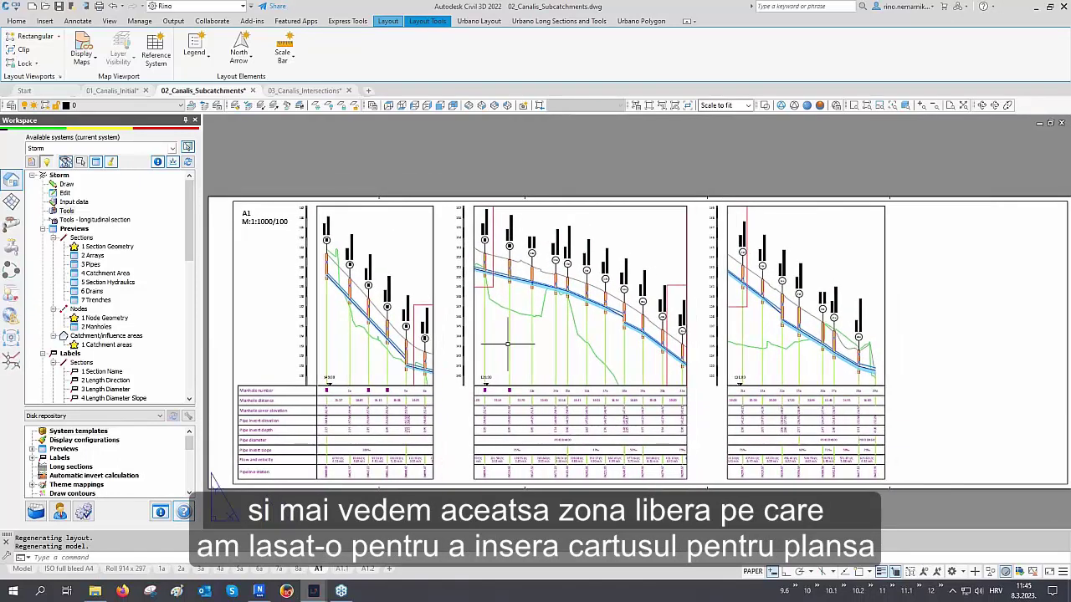
Step: Check the plotted profile layouts A1.1 and A1.2, and return to model space
left_click(342, 570)
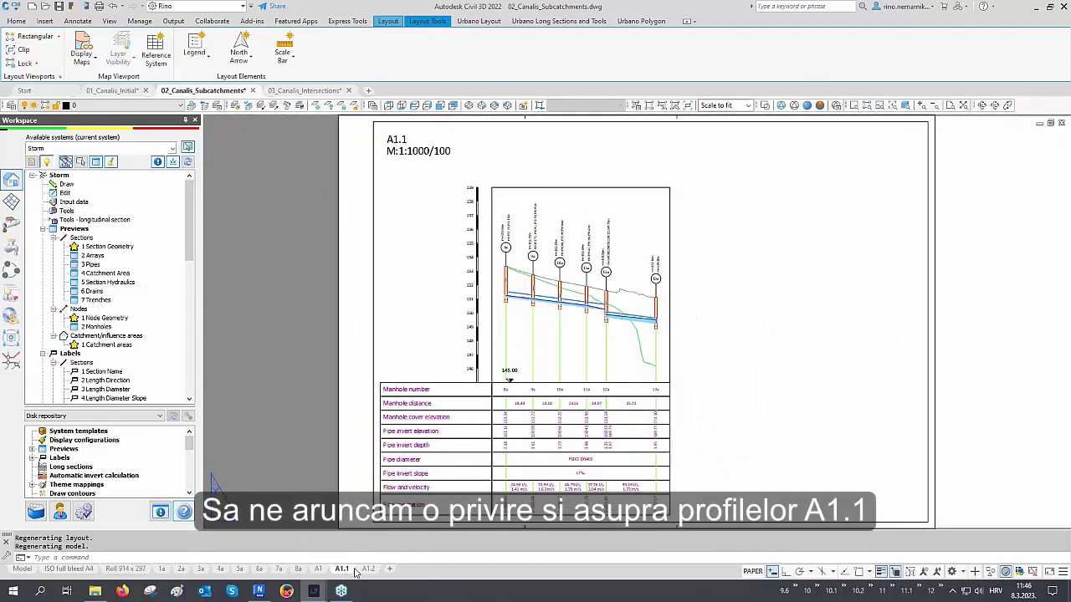
left_click(369, 570)
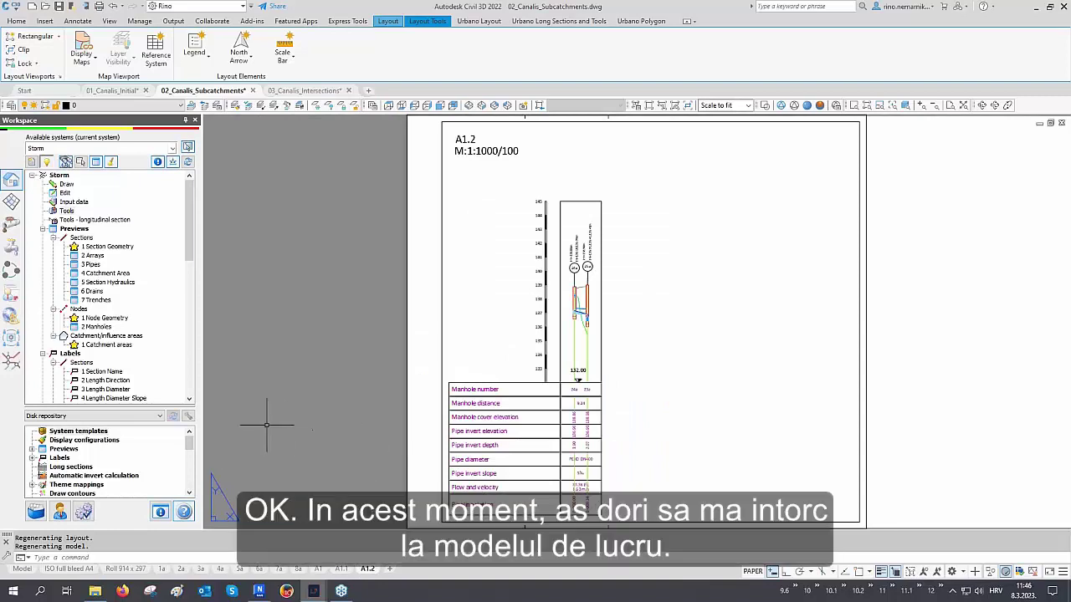
left_click(23, 569)
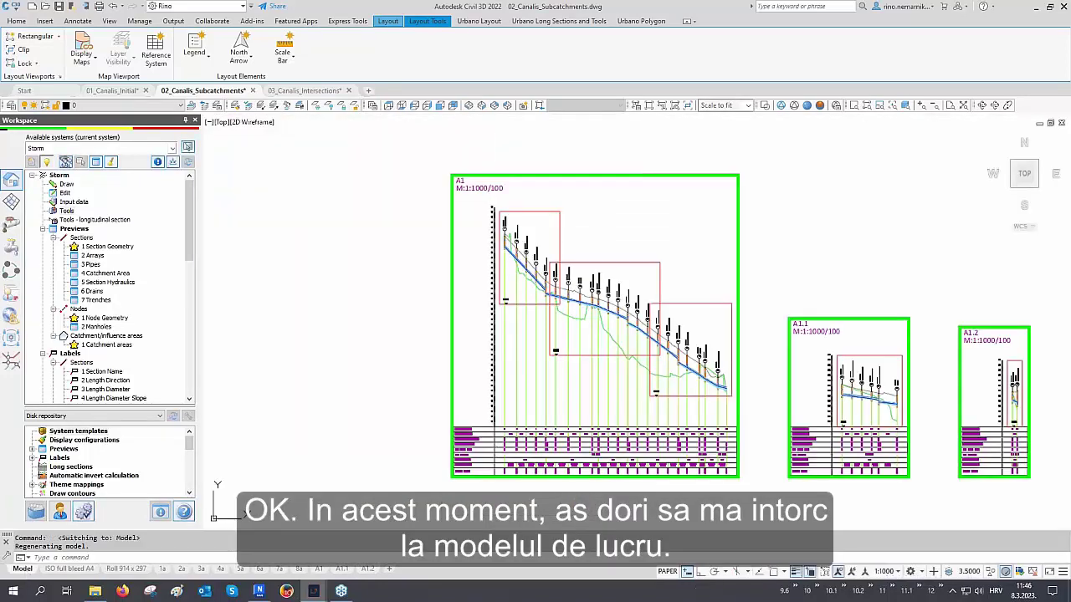
Step: Switch to the 03_Canalis_Intersections drawing and review its pipe networks and the list of available systems
scroll(502, 401, "down", 3)
middle_click_drag(502, 402, 614, 354)
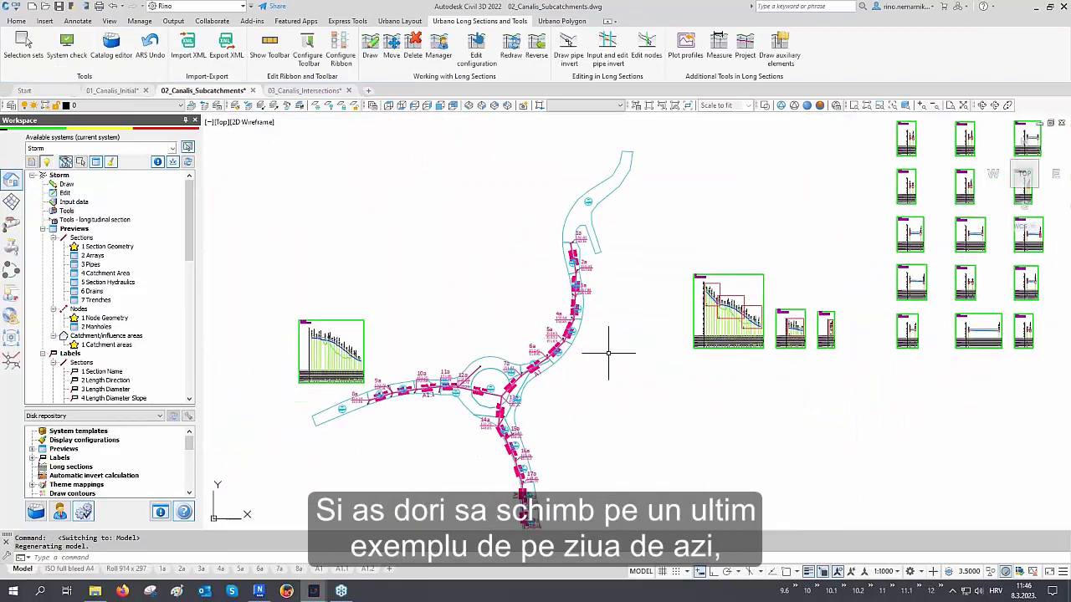
left_click(303, 90)
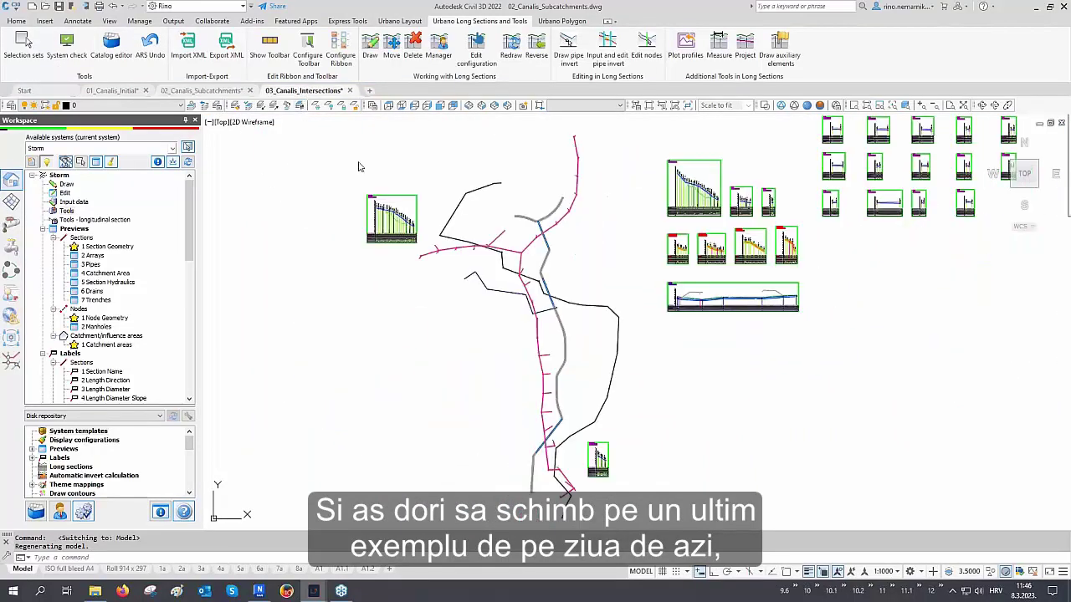
double_click(417, 332)
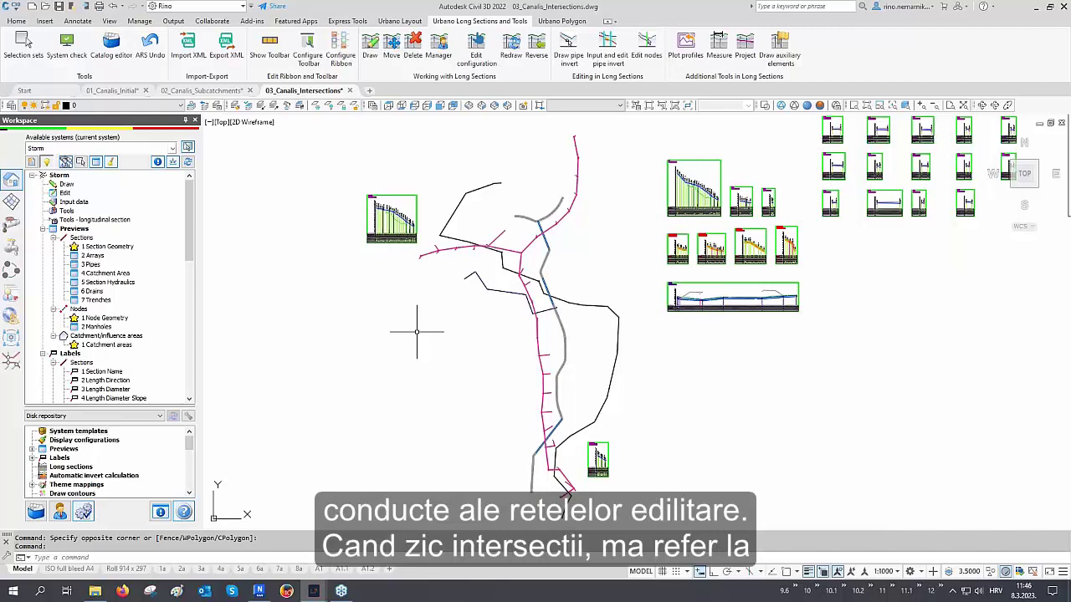
scroll(468, 230, "up", 4)
middle_click_drag(468, 230, 551, 273)
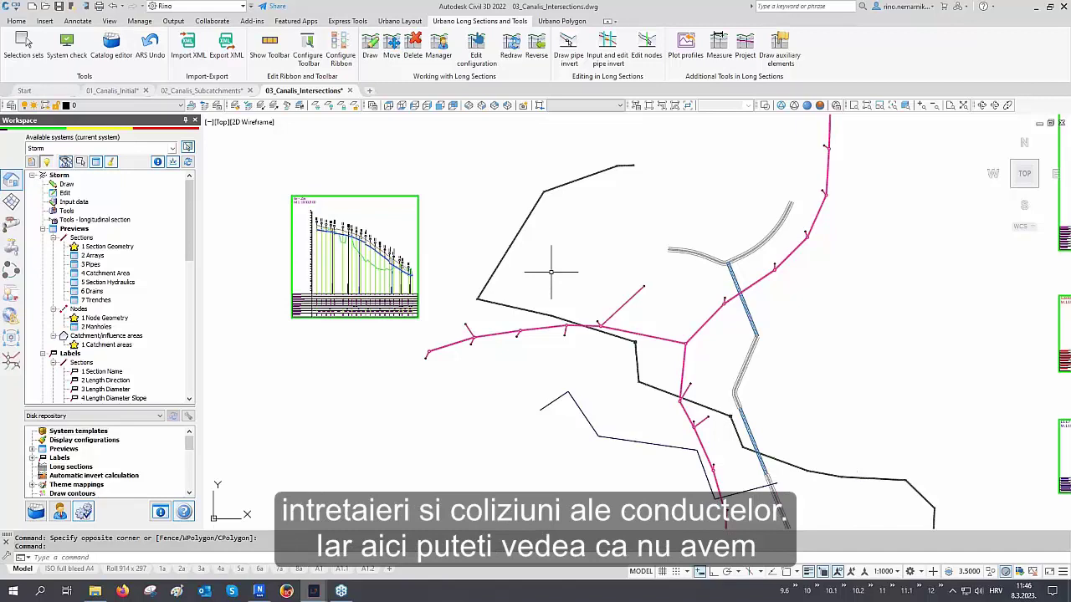
left_click(145, 149)
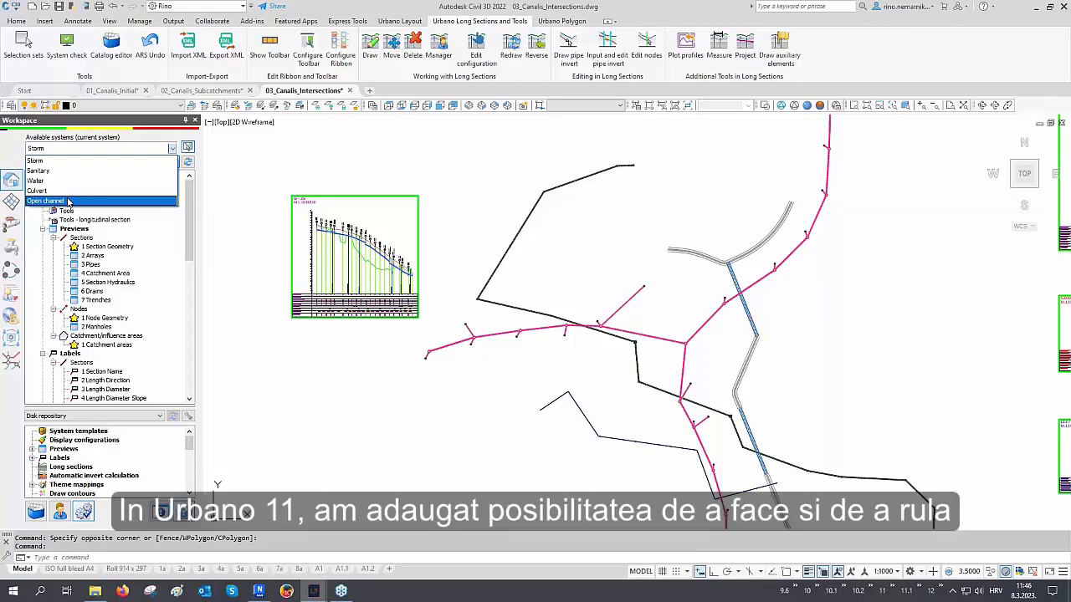
left_click(621, 225)
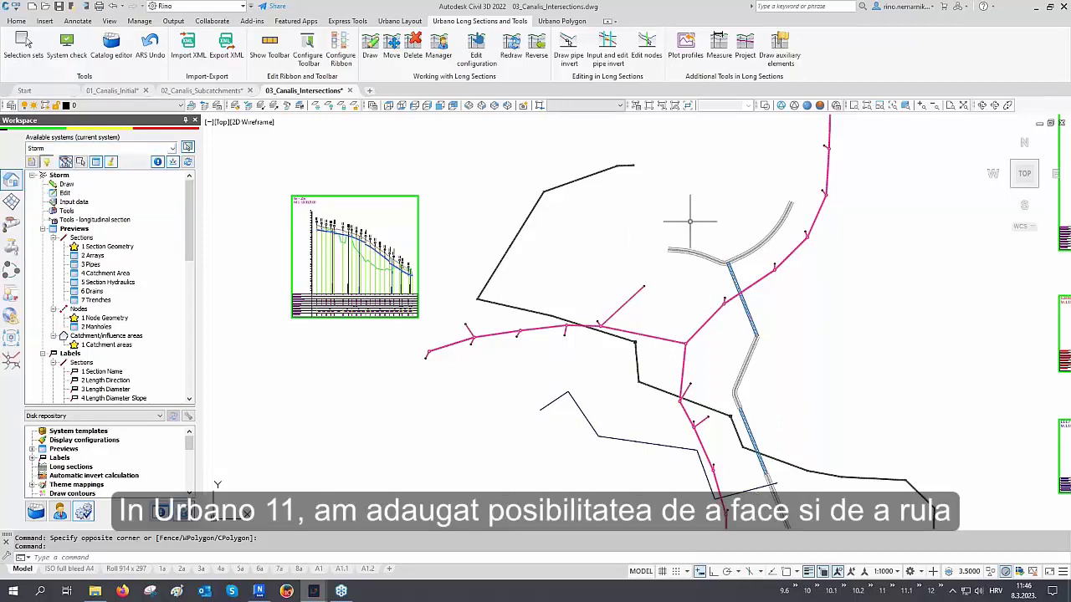
Step: Examine in plan the route of the open channels and culverts and where it crosses the storm and other networks
middle_click_drag(723, 241, 639, 242)
scroll(640, 243, "up", 6)
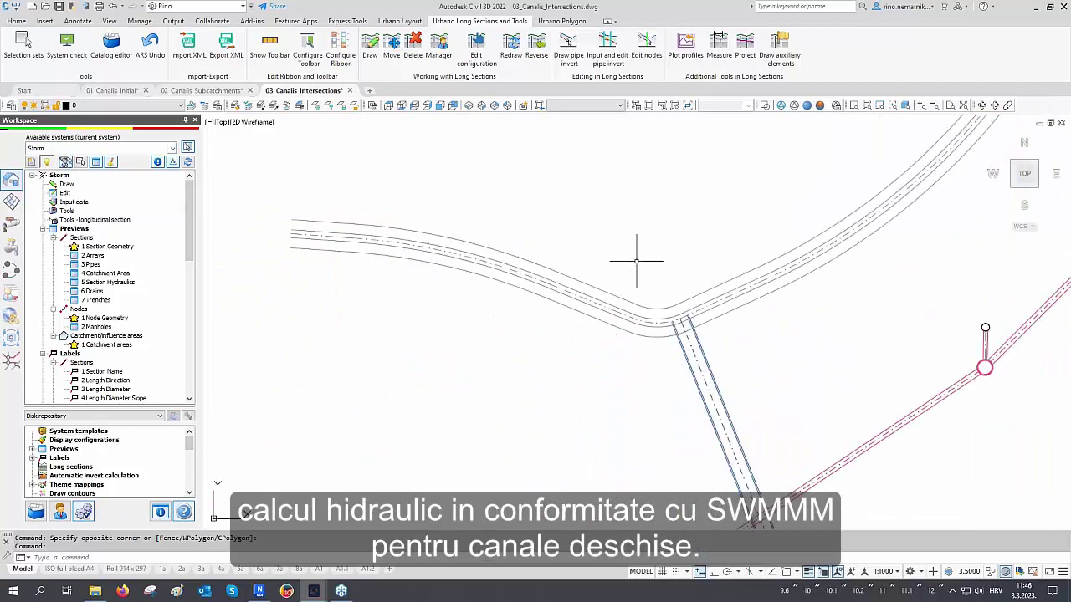
middle_click_drag(611, 286, 538, 250)
scroll(503, 316, "down", 2)
scroll(503, 315, "down", 2)
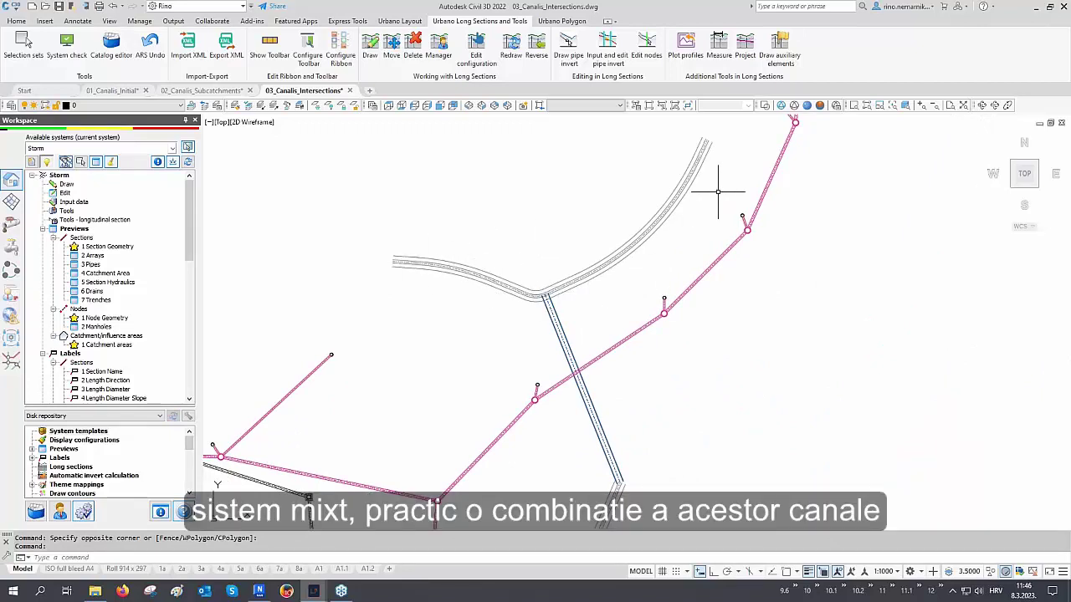
middle_click_drag(581, 303, 602, 195)
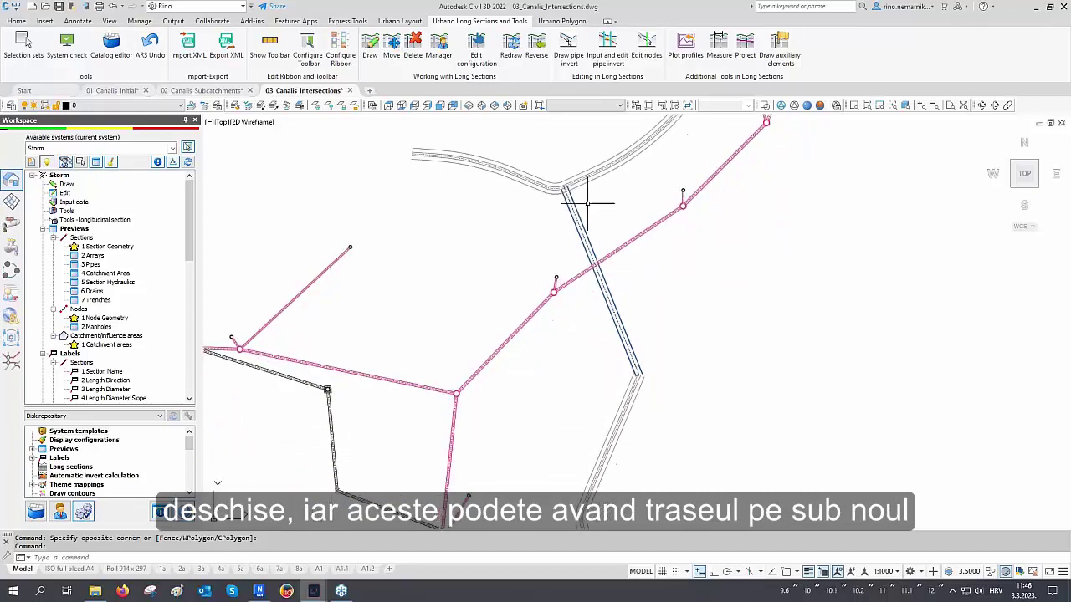
middle_click_drag(630, 342, 623, 253)
scroll(623, 256, "down", 4)
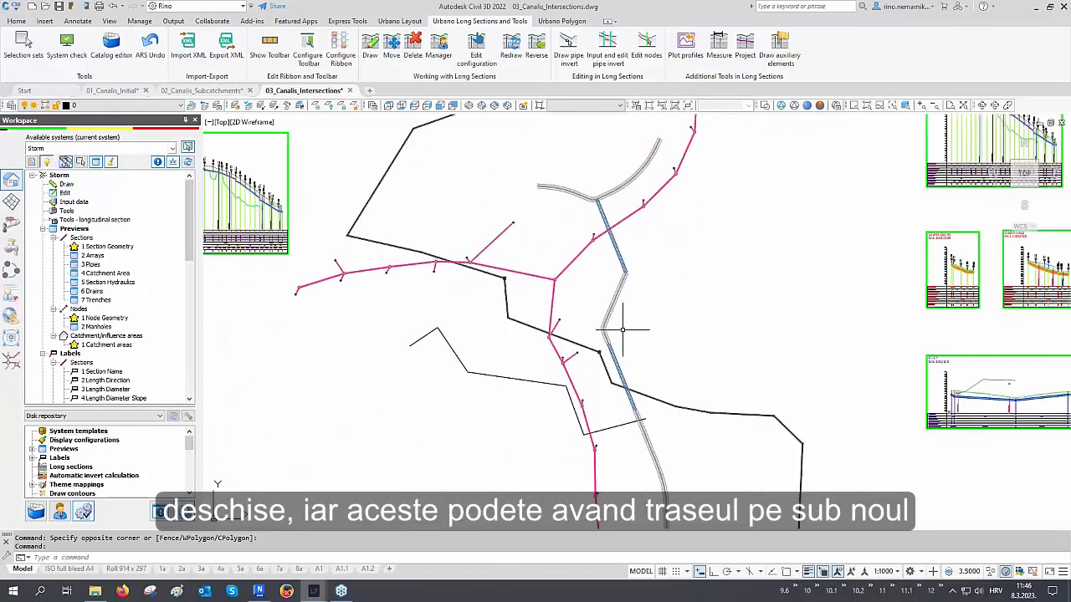
middle_click_drag(624, 331, 623, 256)
middle_click_drag(639, 356, 632, 274)
mouse_move(638, 411)
middle_mouse_down()
mouse_move(631, 260)
mouse_move(613, 468)
middle_mouse_up()
middle_click_drag(584, 299, 608, 417)
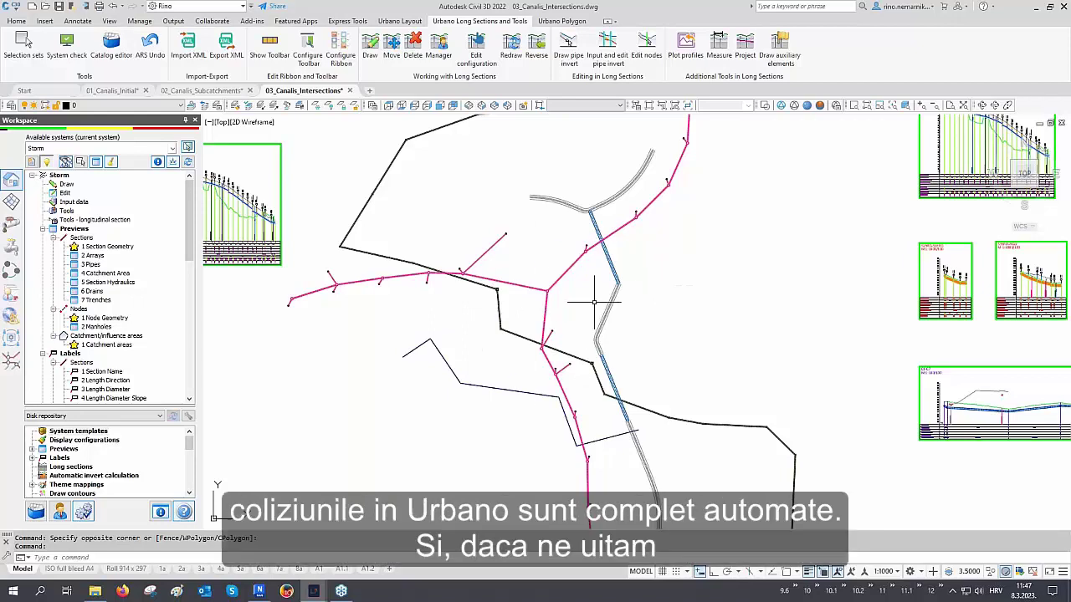
middle_click_drag(594, 301, 548, 345)
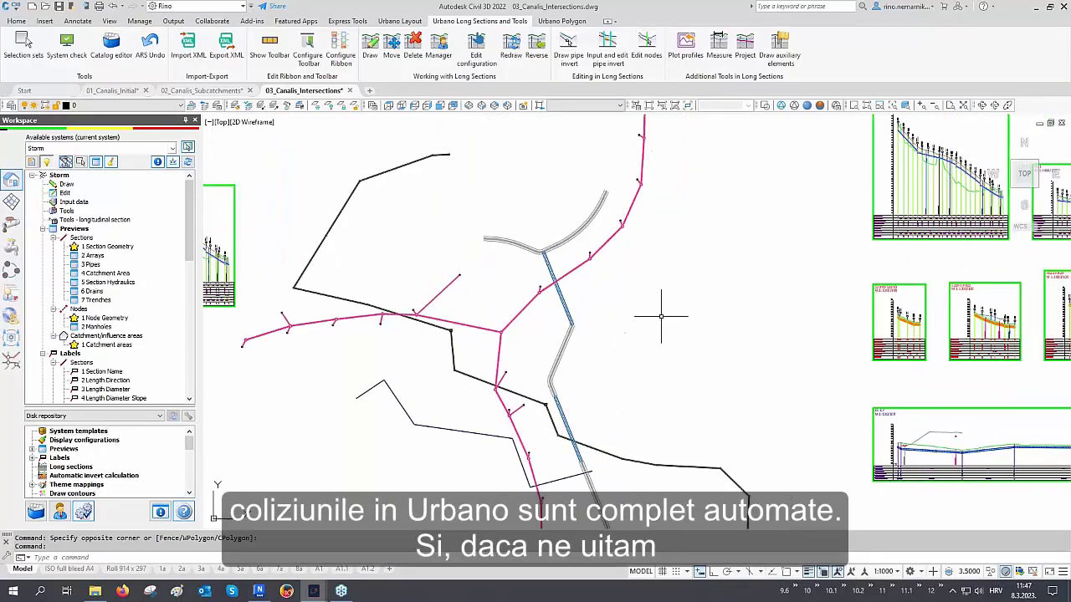
Step: Examine the storm long section A1 for the marked crossings with the culvert, sanitary and water pipes
middle_click_drag(716, 303, 530, 340)
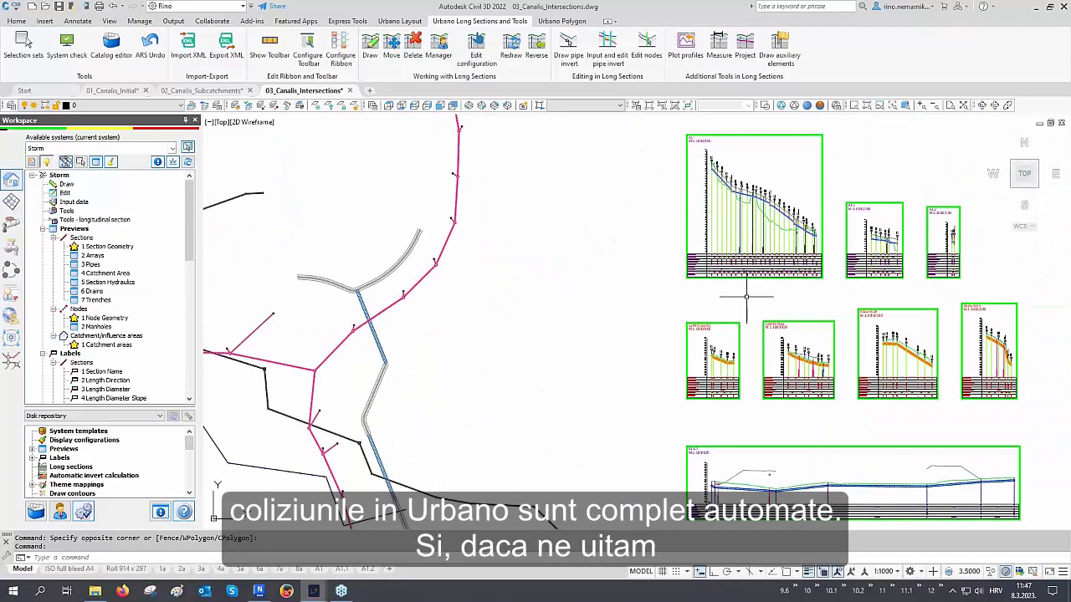
middle_click_drag(746, 295, 669, 306)
scroll(669, 306, "up", 5)
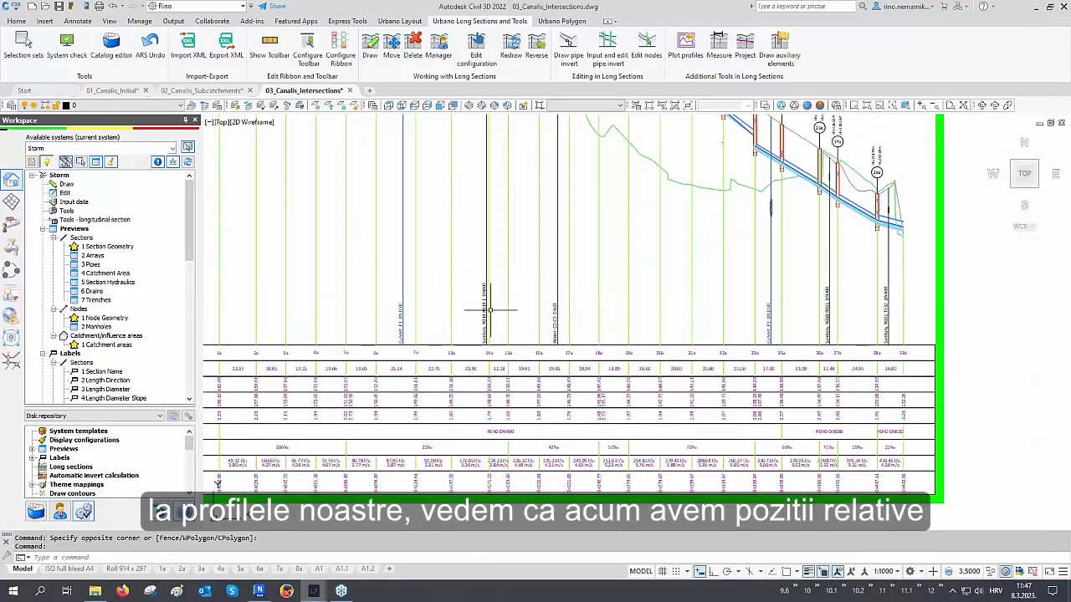
scroll(427, 307, "up", 3)
scroll(393, 315, "down", 3)
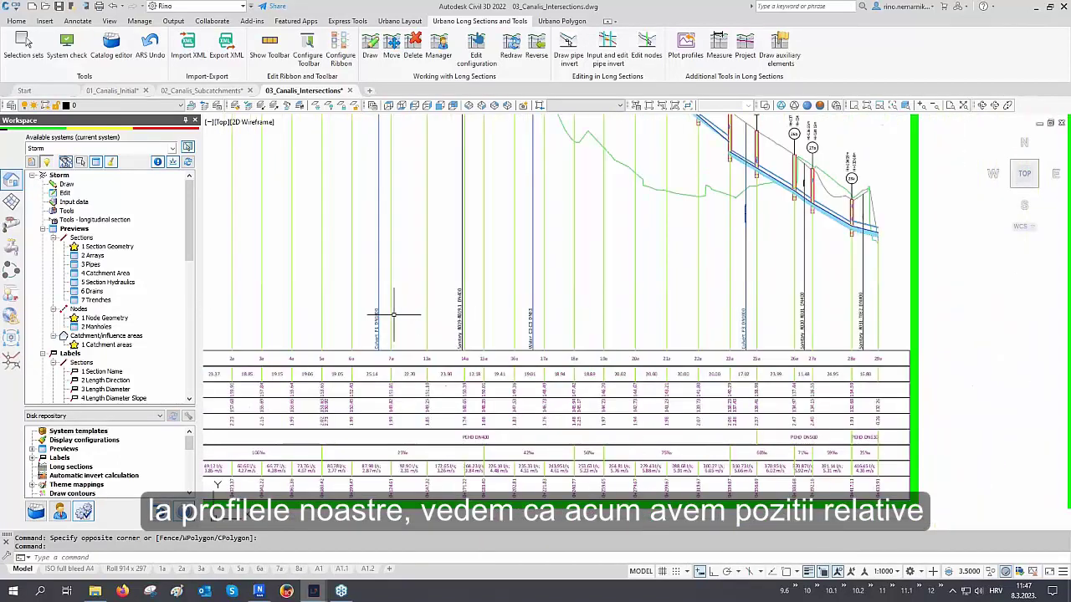
scroll(394, 315, "down", 2)
scroll(674, 299, "up", 5)
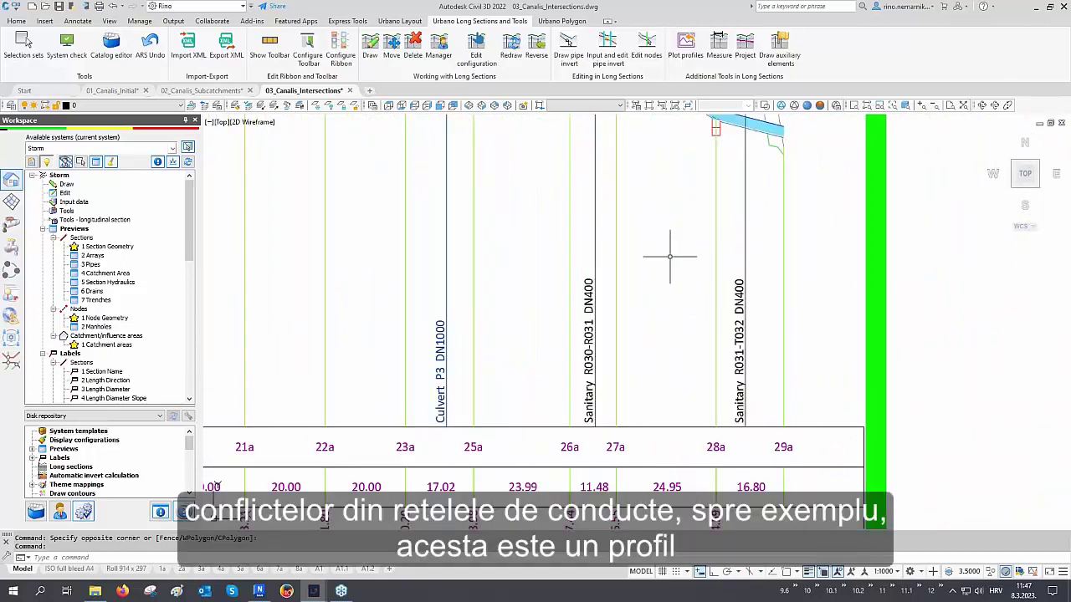
scroll(669, 257, "down", 6)
Step: Regenerate the view at the sanitary long section 533RO-R022 and examine its crossings with the storm pipes and the culvert
middle_click_drag(655, 340, 655, 294)
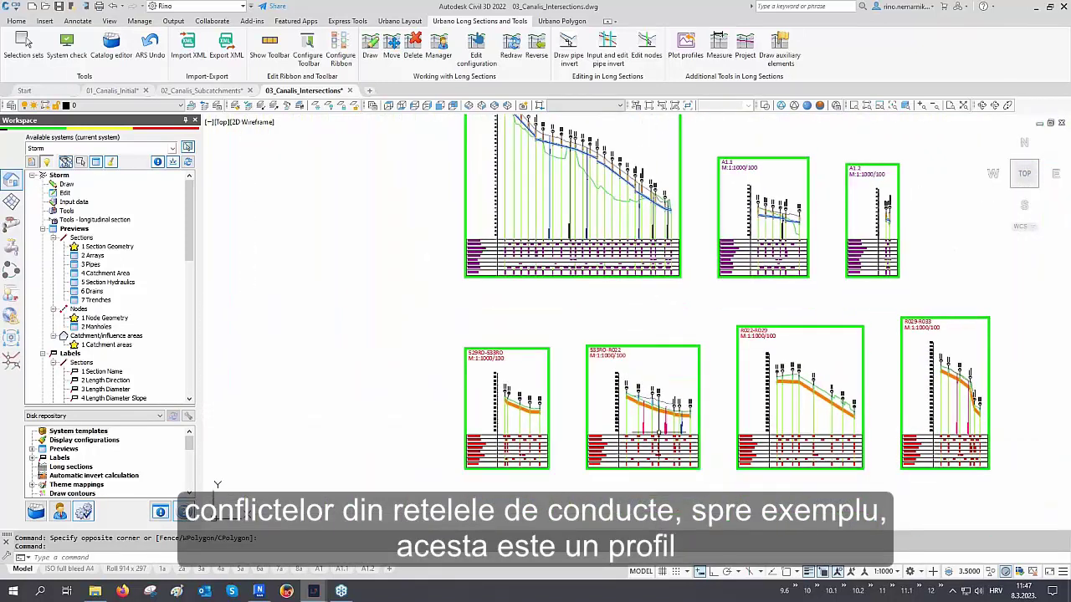
scroll(655, 412, "up", 5)
scroll(655, 414, "down", 1)
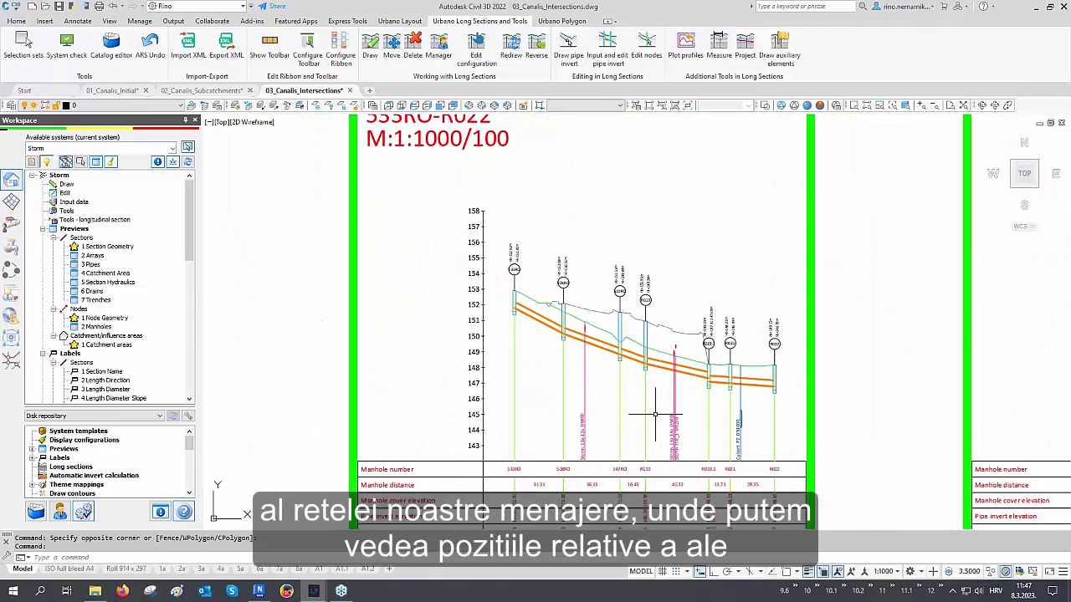
scroll(655, 414, "up", 3)
middle_click_drag(652, 410, 641, 394)
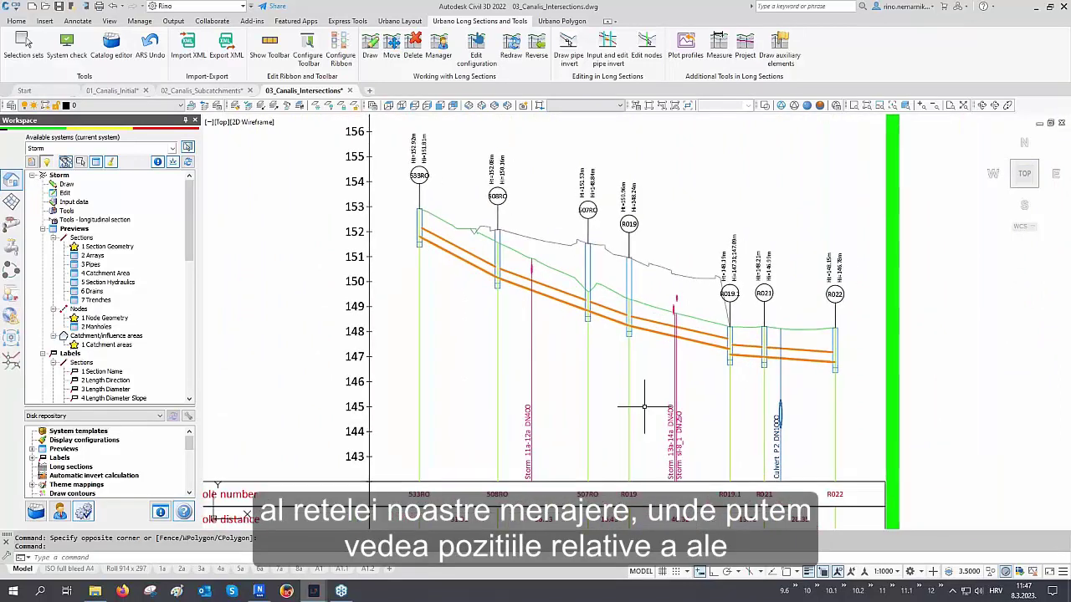
type("re")
key("Return")
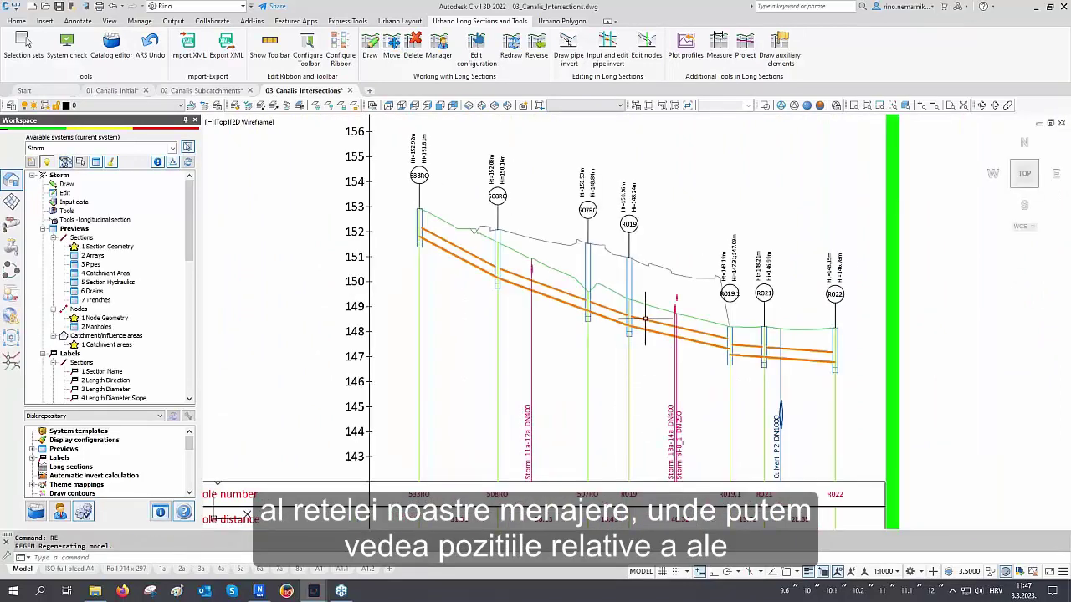
scroll(510, 249, "up", 2)
scroll(652, 284, "down", 1)
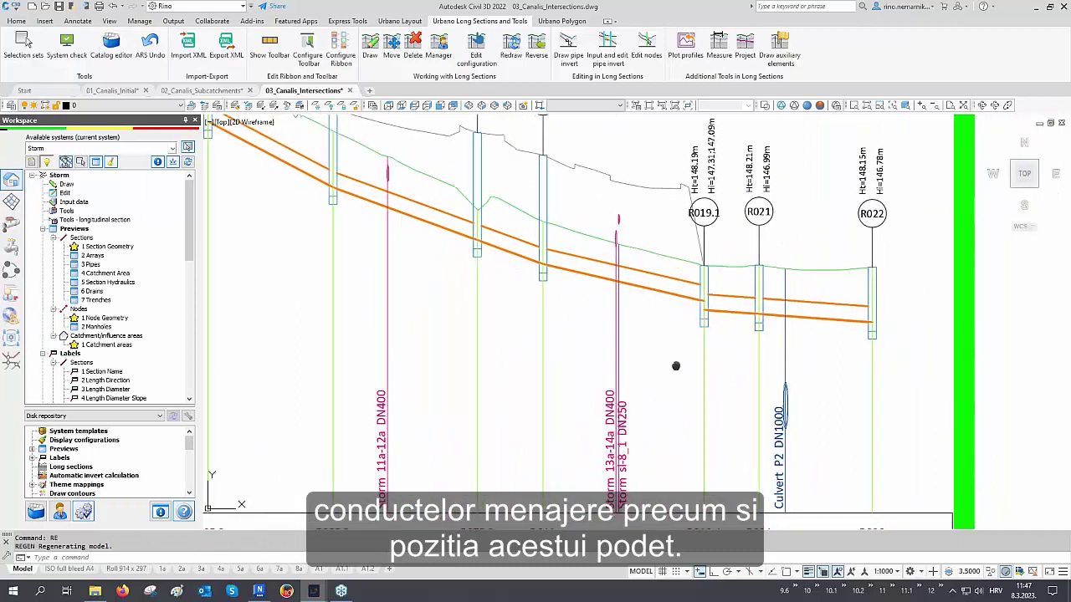
middle_click_drag(676, 366, 753, 276)
scroll(784, 285, "up", 2)
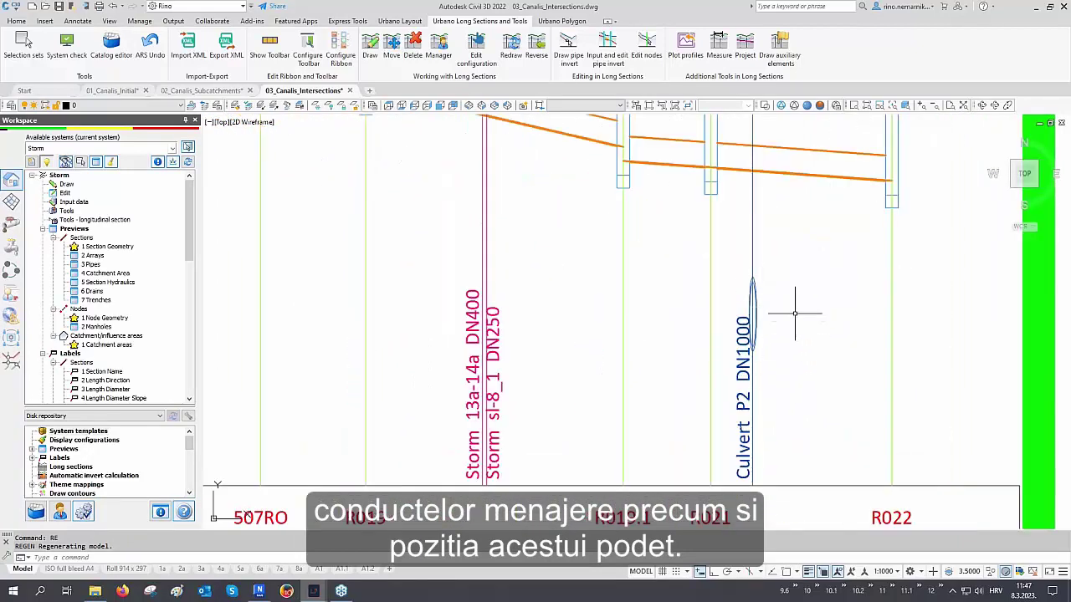
Step: Examine the water supply long section C1-C7 for its crossings with the storm pipe and the open channel
scroll(791, 351, "down", 5)
middle_click_drag(722, 405, 722, 314)
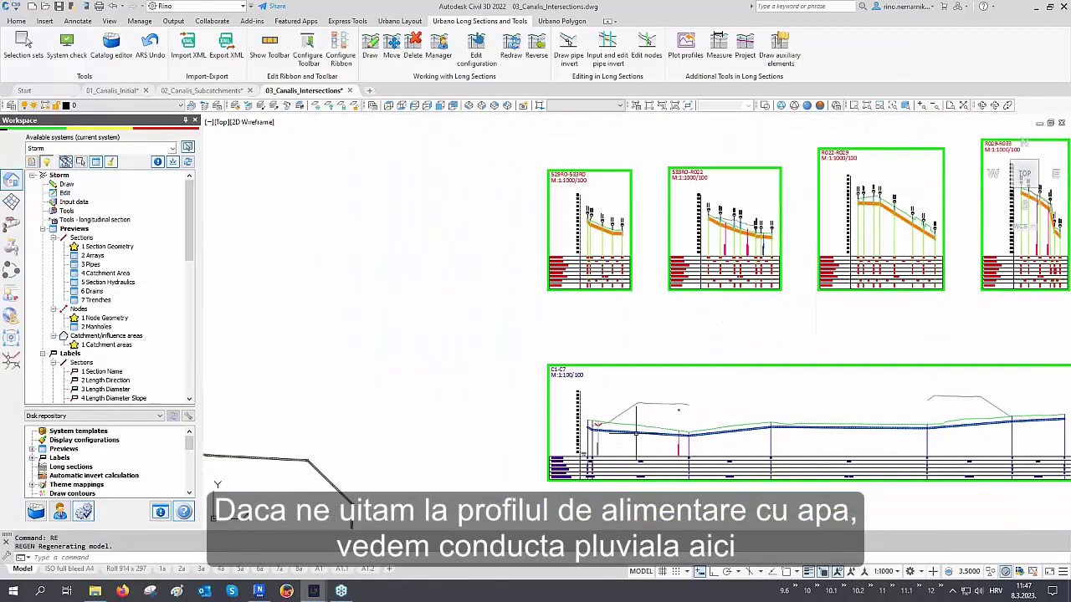
scroll(636, 434, "up", 5)
middle_click_drag(825, 382, 717, 363)
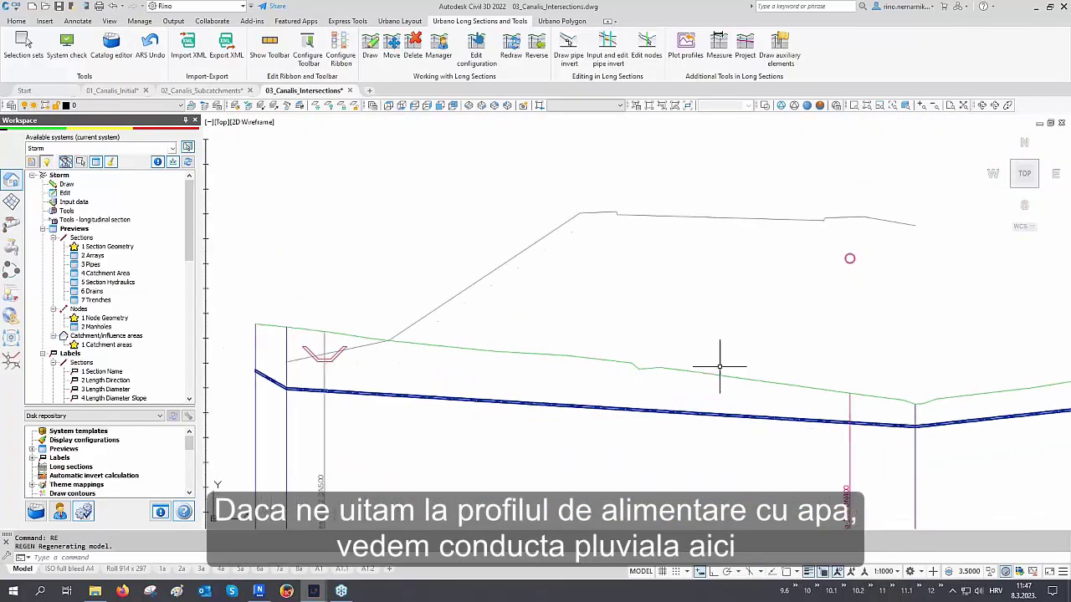
scroll(851, 251, "up", 4)
scroll(865, 282, "down", 5)
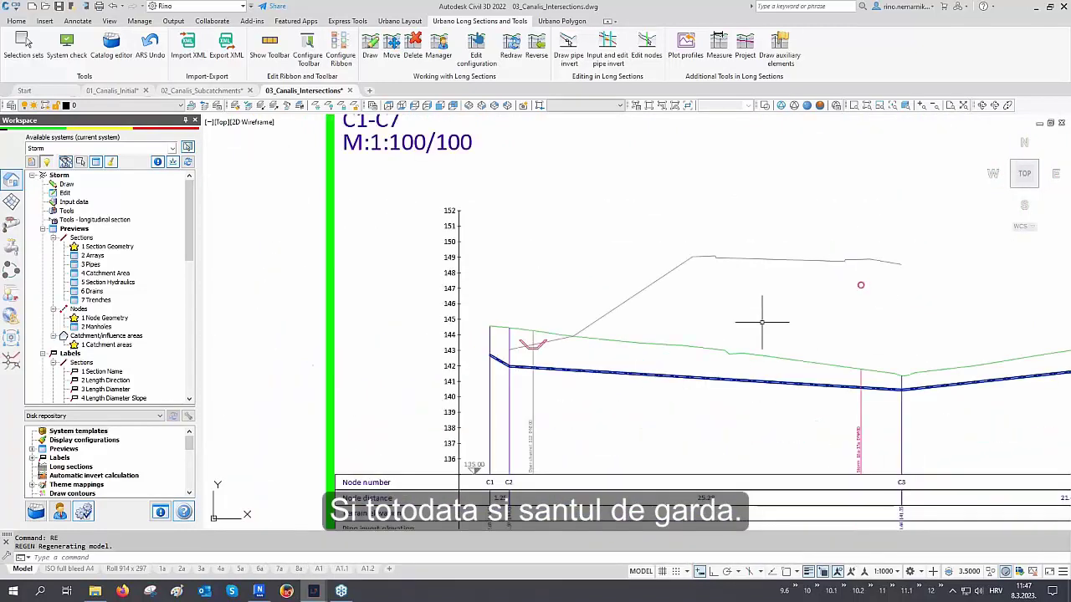
scroll(522, 346, "up", 4)
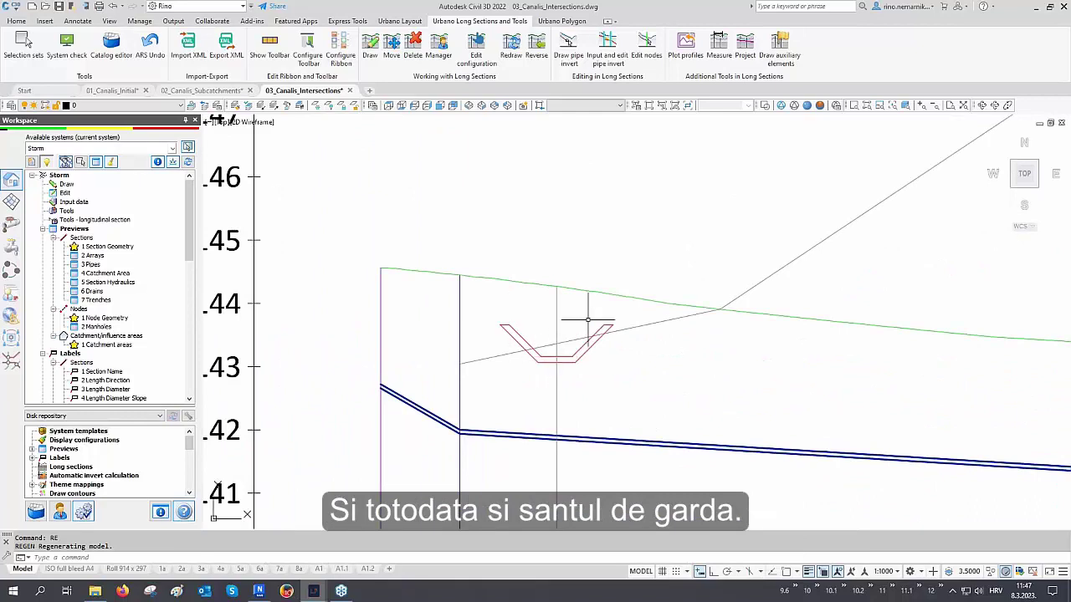
Step: Restore the saved layer state 01 CAD intersections
scroll(587, 319, "down", 10)
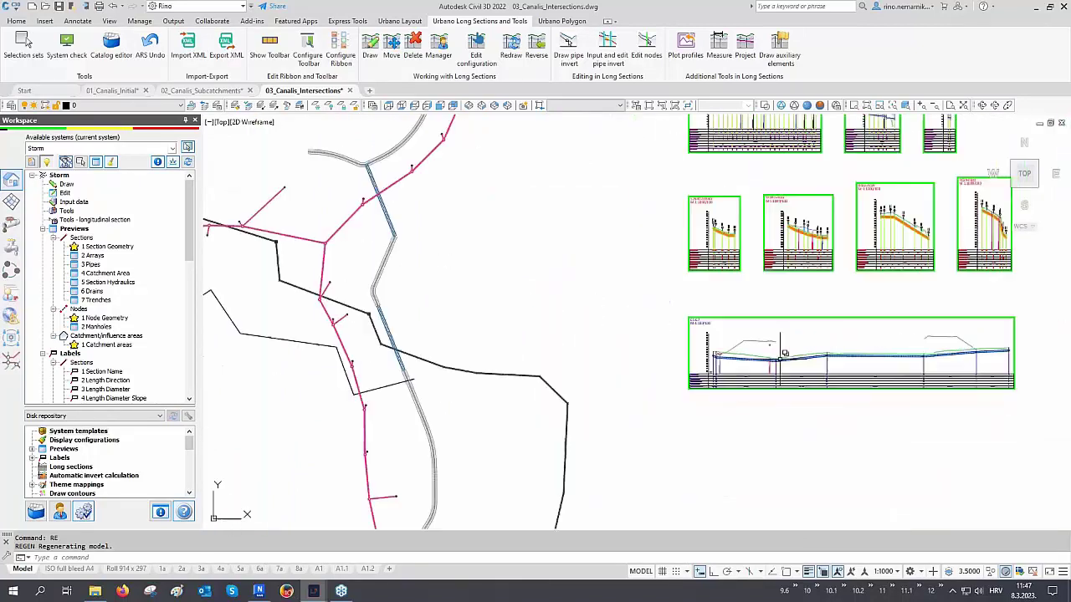
scroll(549, 320, "up", 3)
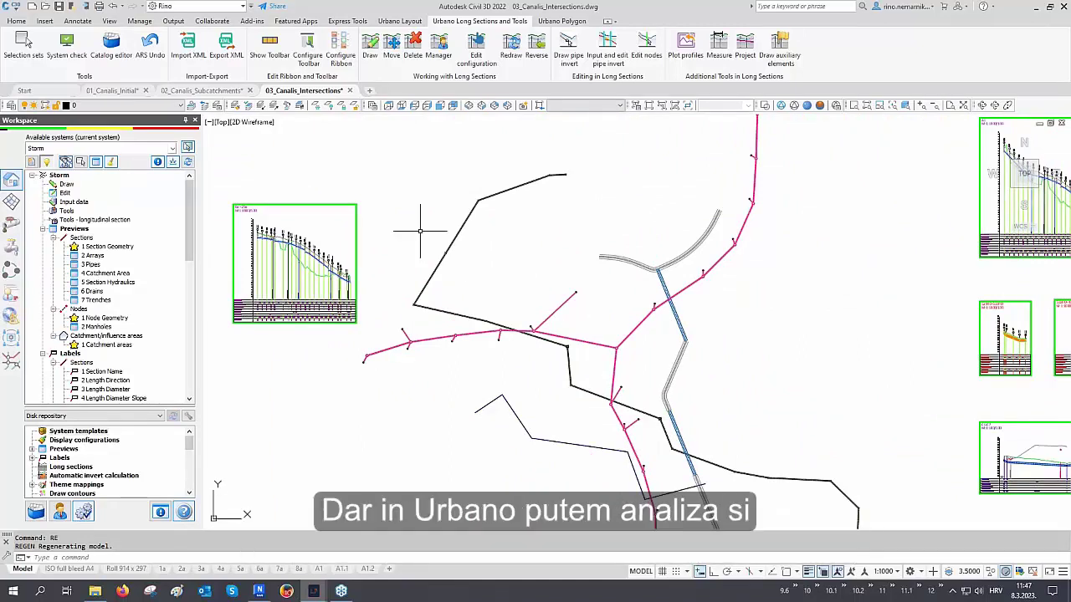
left_click(217, 108)
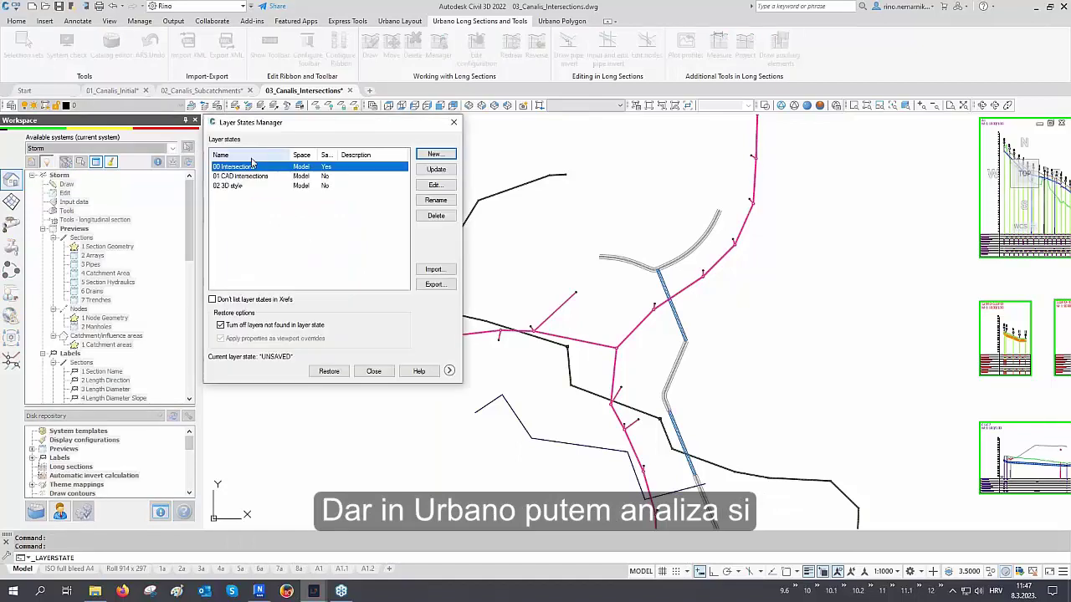
left_click(244, 177)
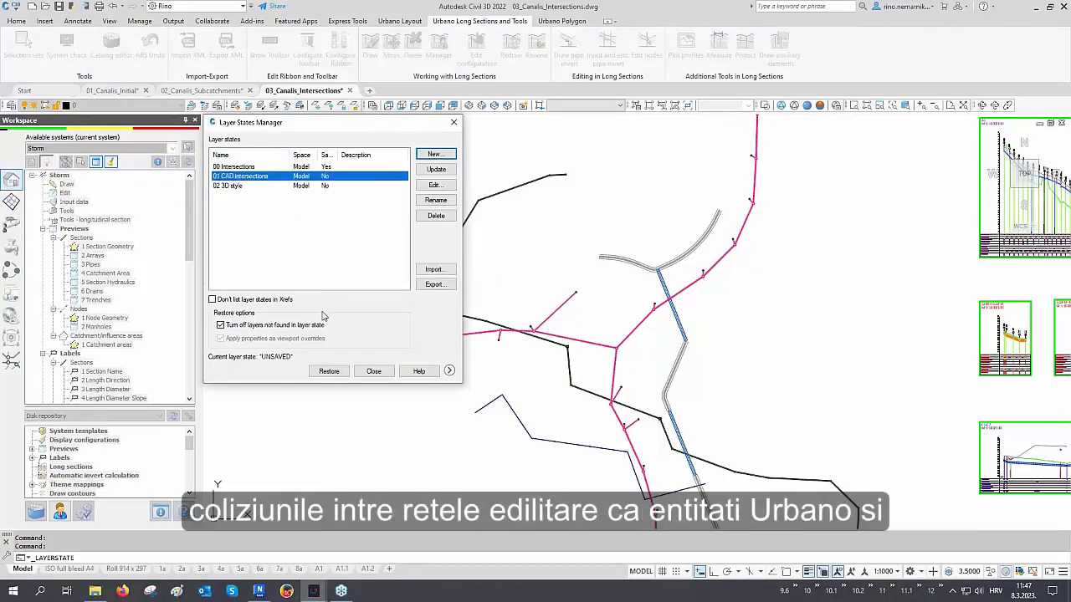
left_click(327, 371)
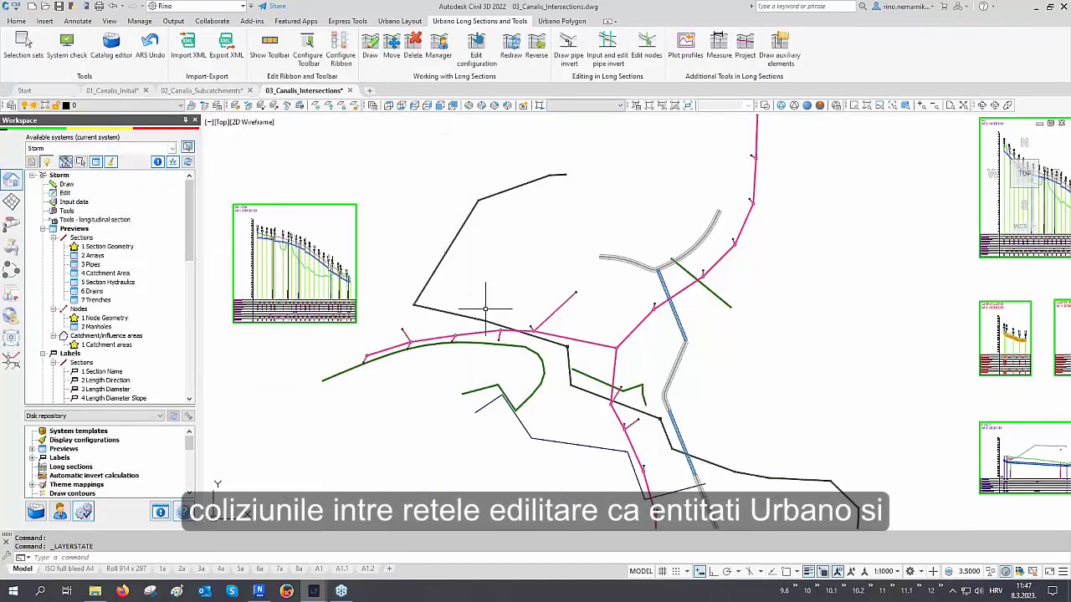
Step: Select all polylines similar to the planned HT line crossing the storm network and review their properties
scroll(730, 292, "up", 4)
left_click(727, 291)
right_click(666, 306)
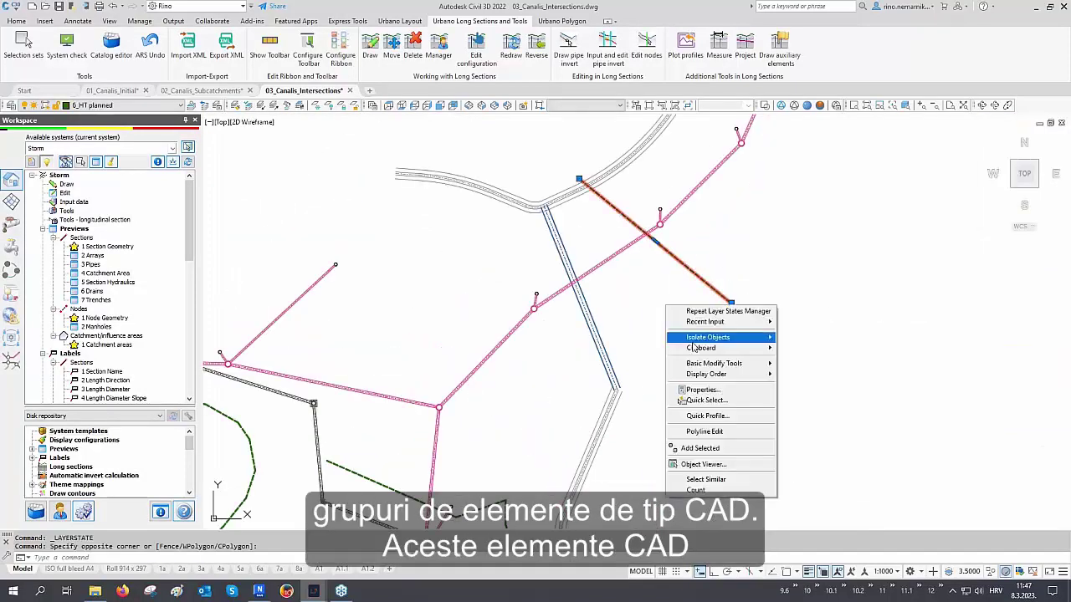
left_click(705, 480)
scroll(661, 410, "down", 3)
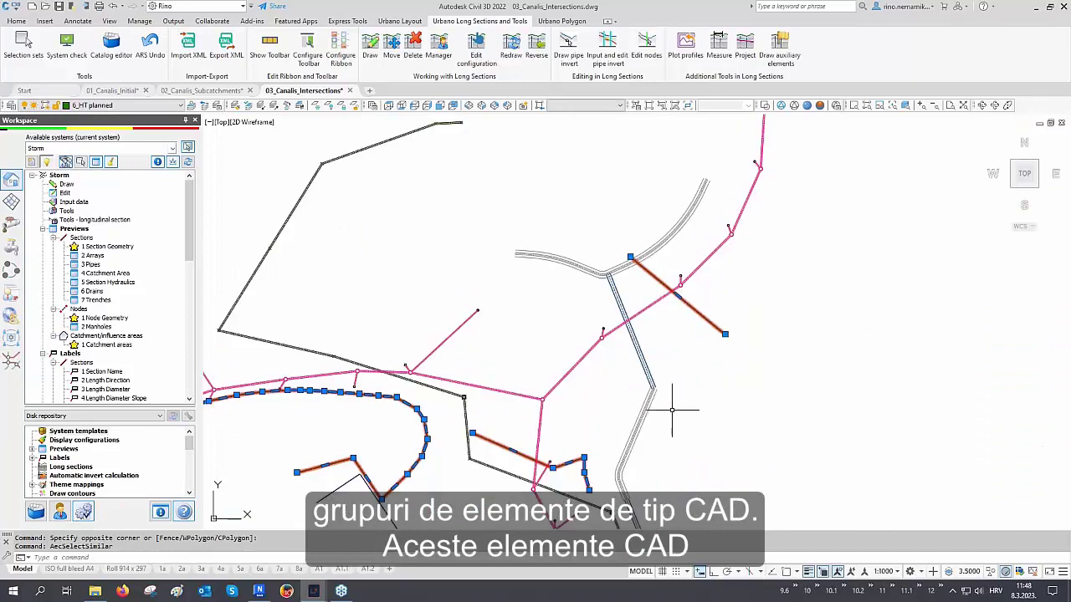
middle_click_drag(649, 410, 636, 388)
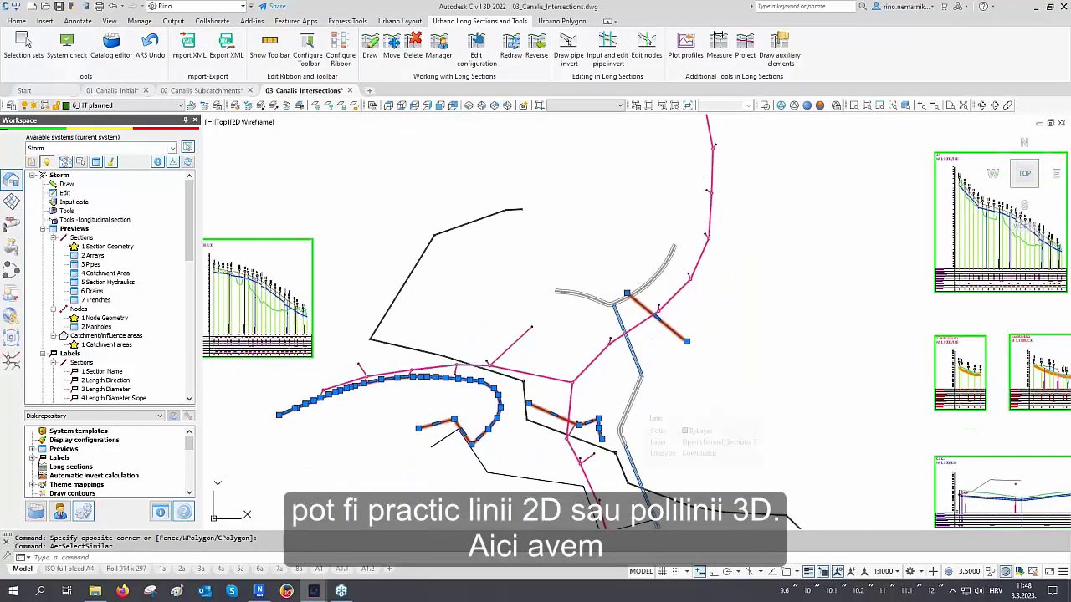
key("ctrl+1")
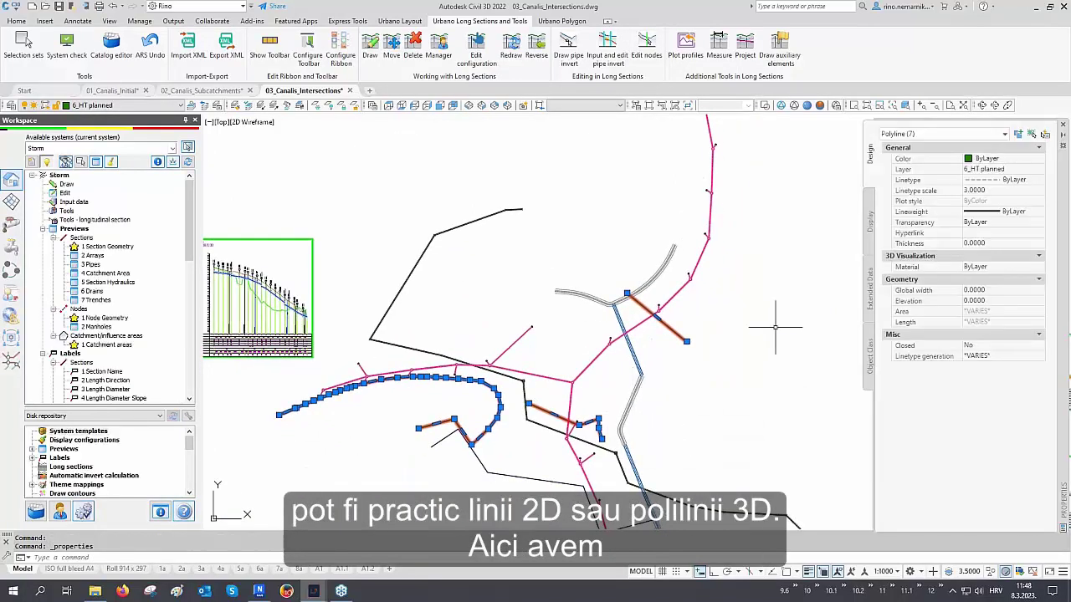
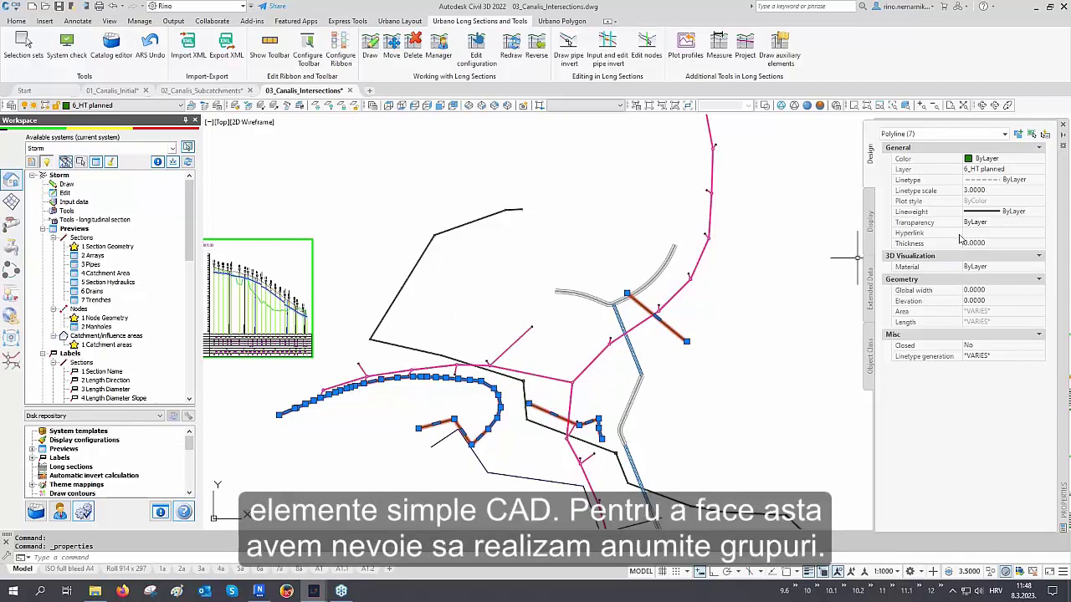
left_click(1064, 127)
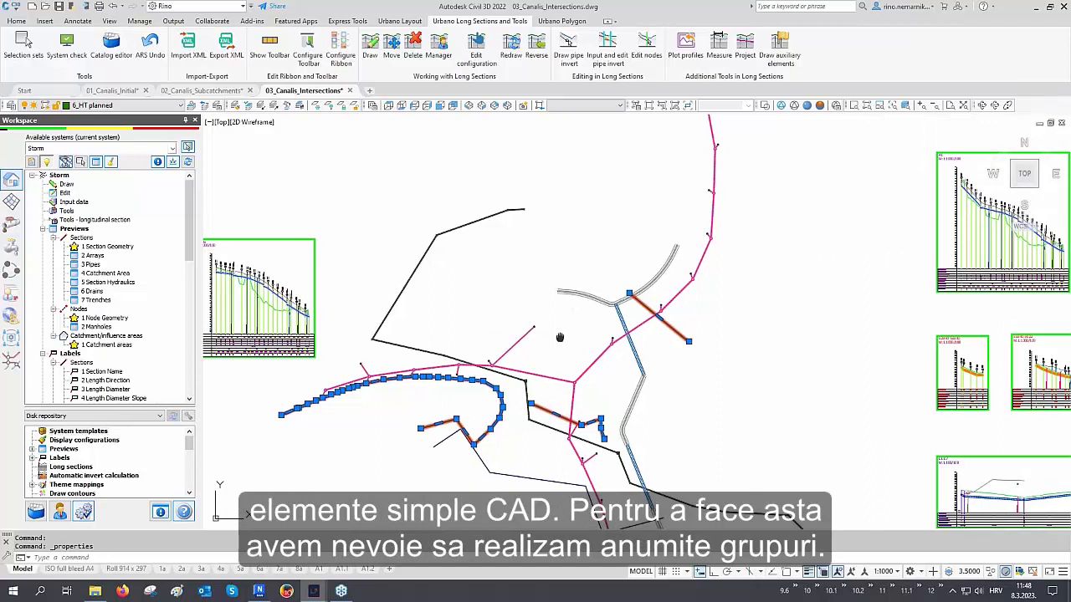
scroll(689, 307, "up", 1)
key("Escape")
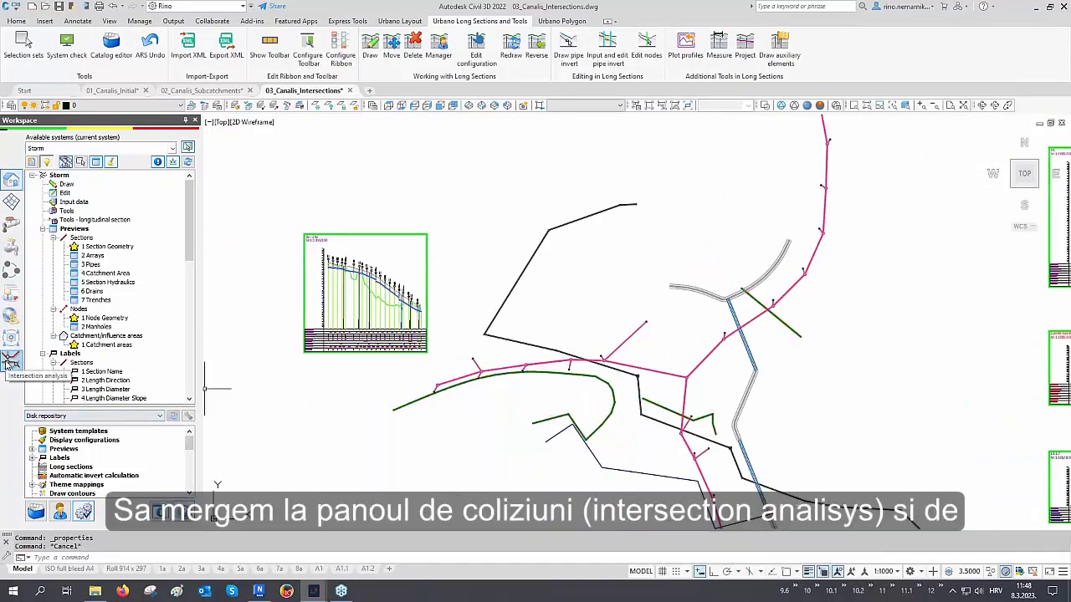
Step: Open the CAD element groups for intersection analysis and name the group HT
left_click(11, 361)
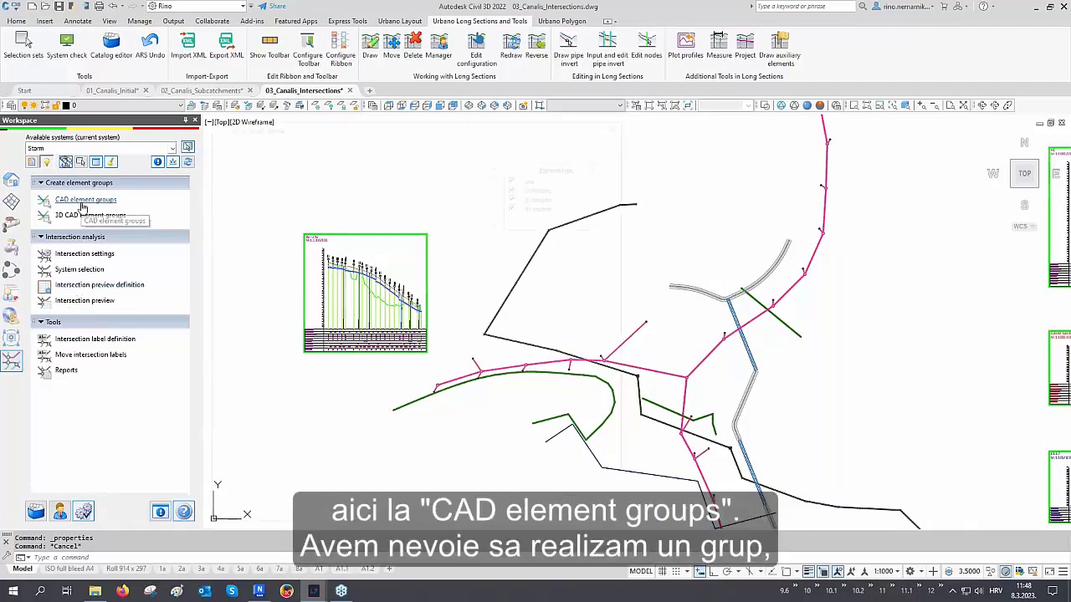
left_click(83, 201)
left_click(251, 167)
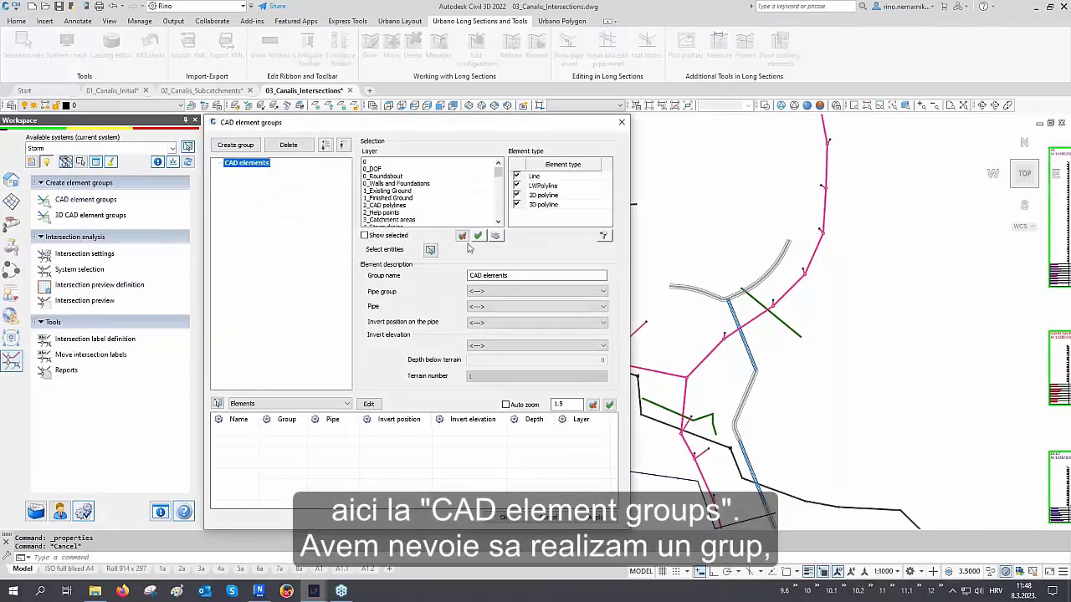
left_click_drag(509, 276, 456, 277)
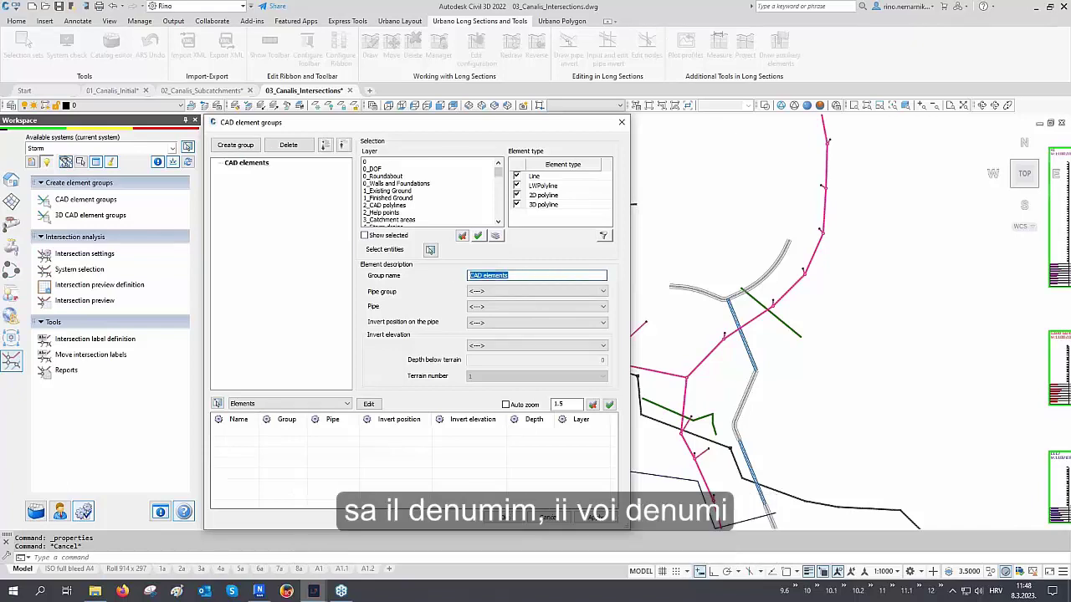
type("HT")
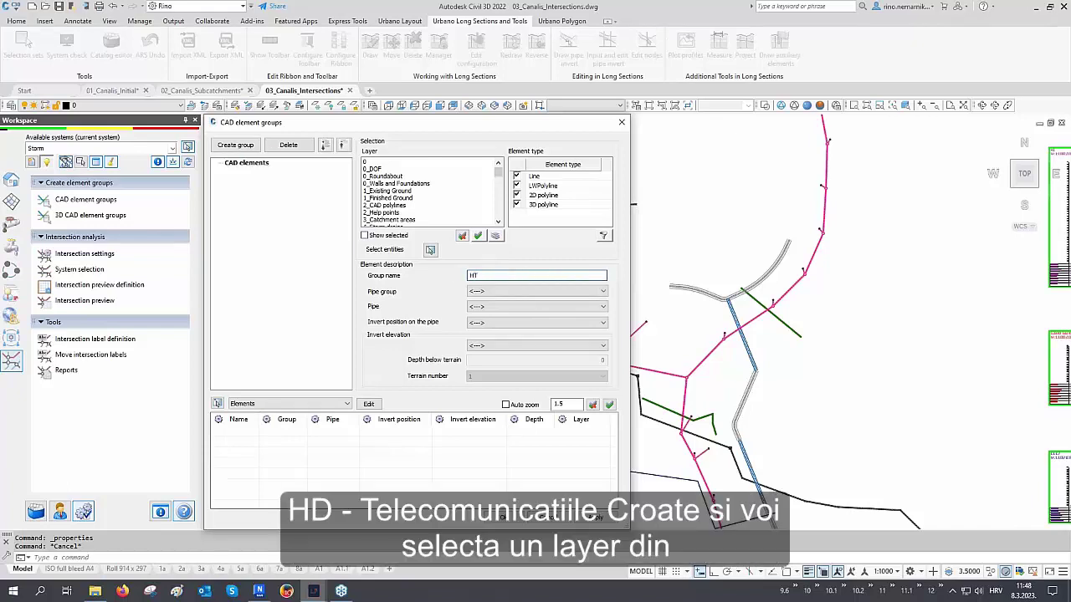
Step: Set the HT group's layer filter to 6_HT planned by picking a polyline in the drawing
left_click(497, 238)
left_click(784, 320)
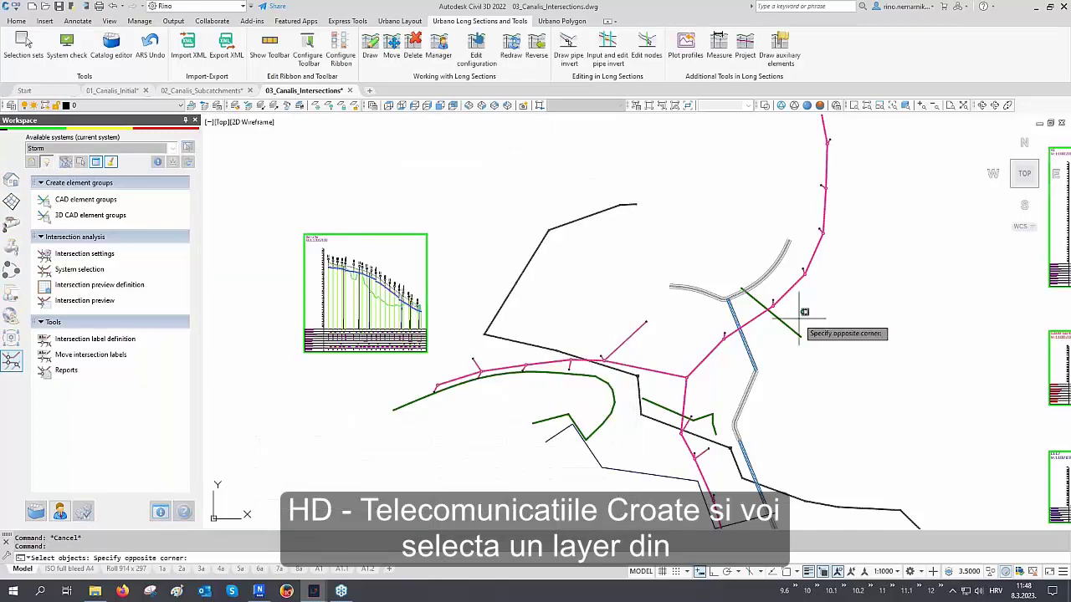
left_click(800, 342)
key("Return")
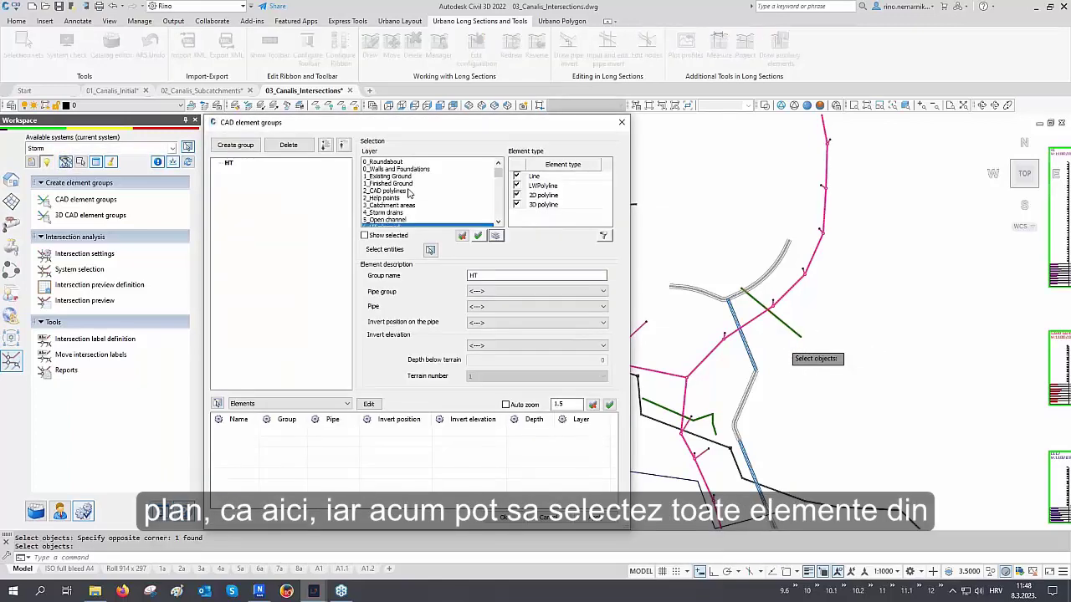
Step: Add all polylines on layer 6_HT planned across the plan to the HT group
left_click(431, 251)
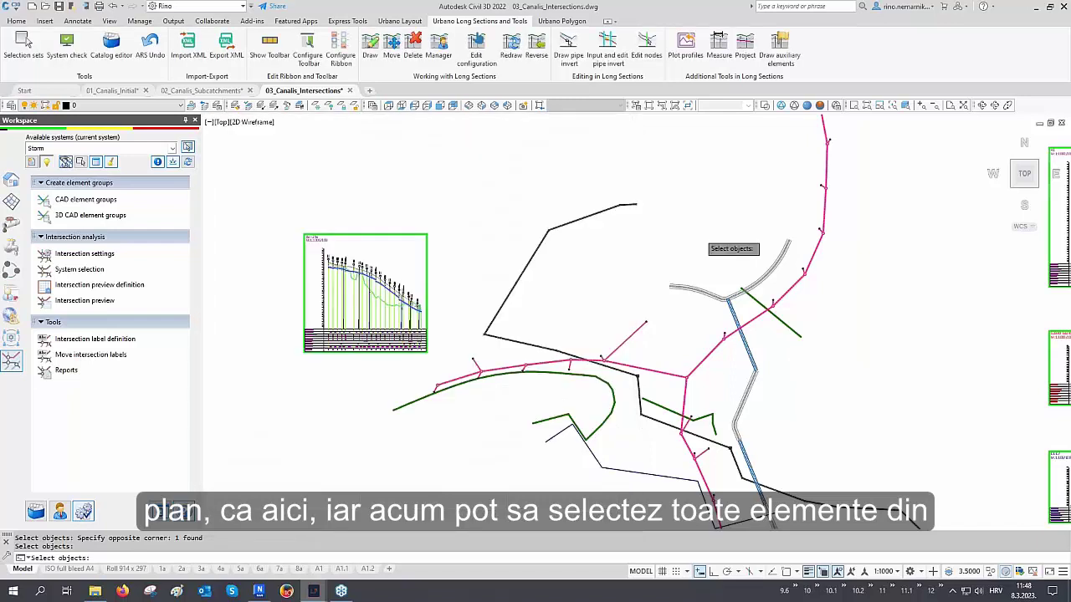
scroll(853, 242, "down", 3)
left_click(836, 136)
left_click(501, 452)
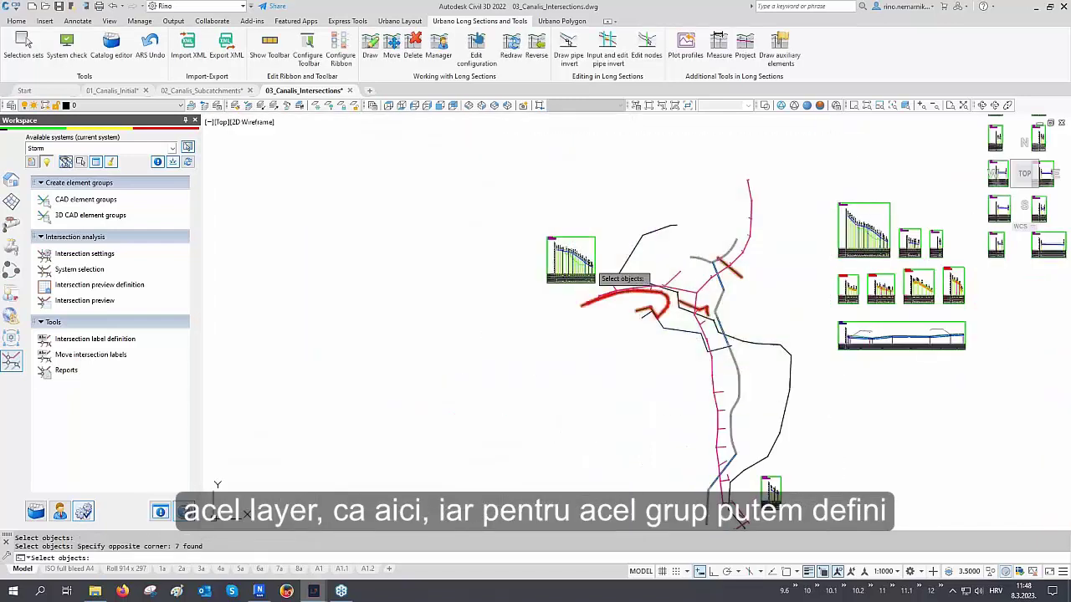
scroll(620, 247, "up", 3)
key("Return")
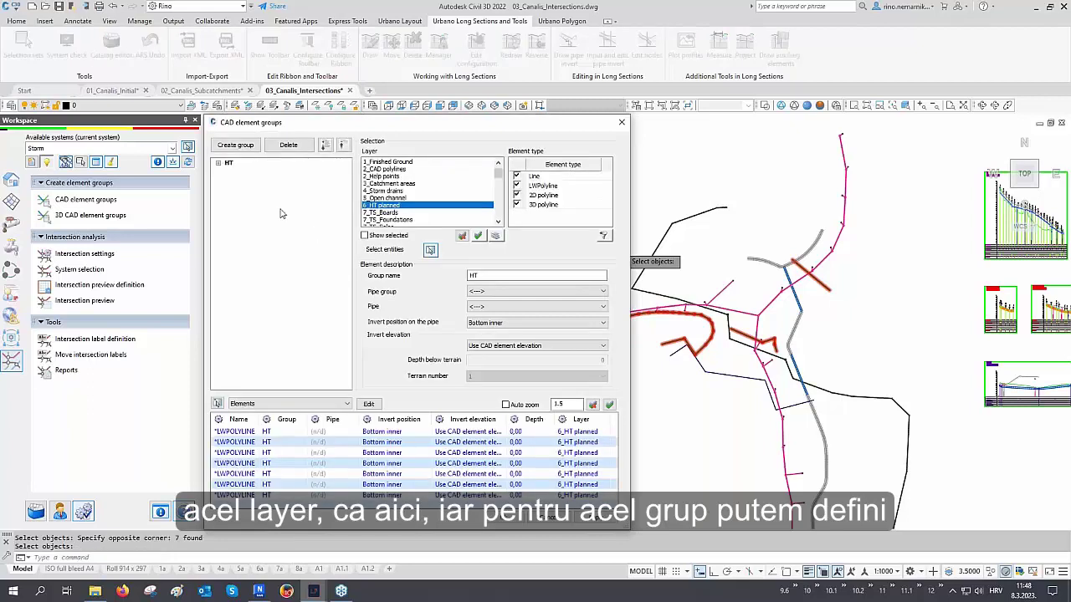
Step: Expand the HT group and assign it the pipe group PVC Pipes SN 8 with the 110 mm PVC pipe
left_click(219, 164)
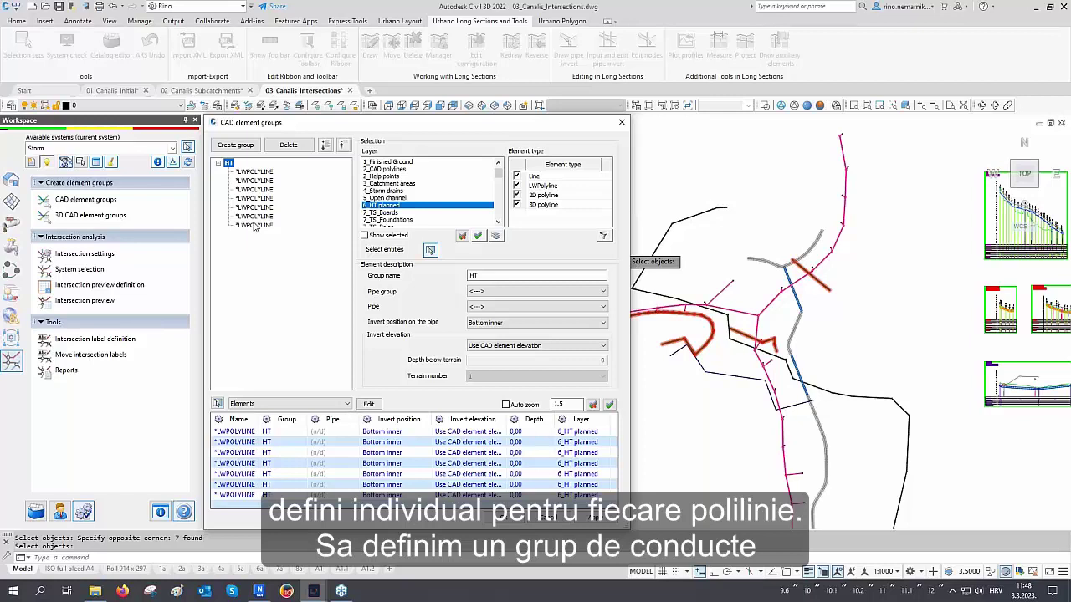
left_click(487, 292)
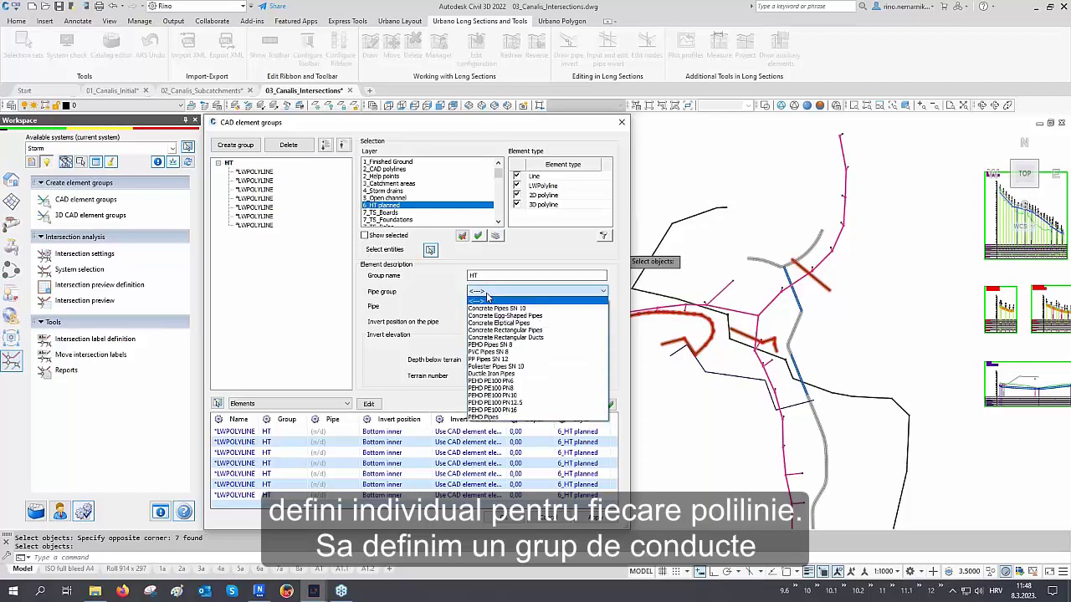
left_click(489, 351)
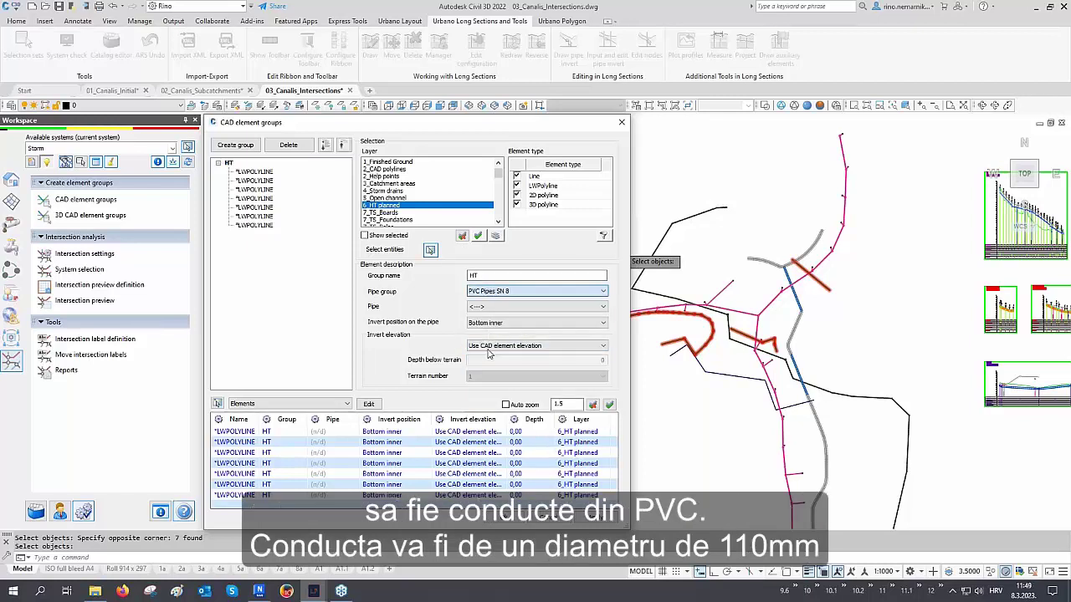
left_click(490, 307)
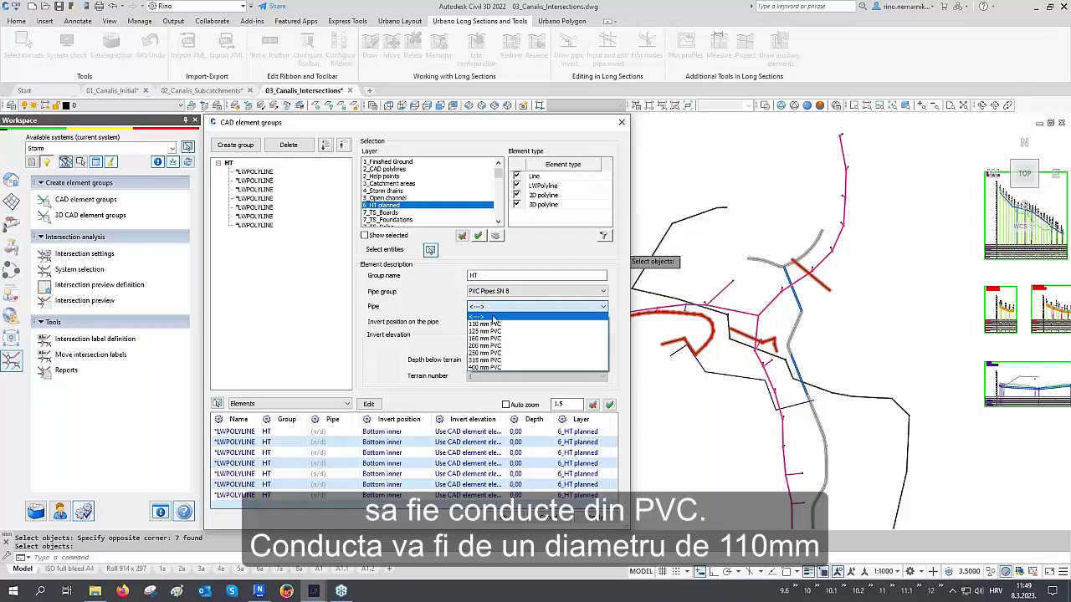
left_click(494, 325)
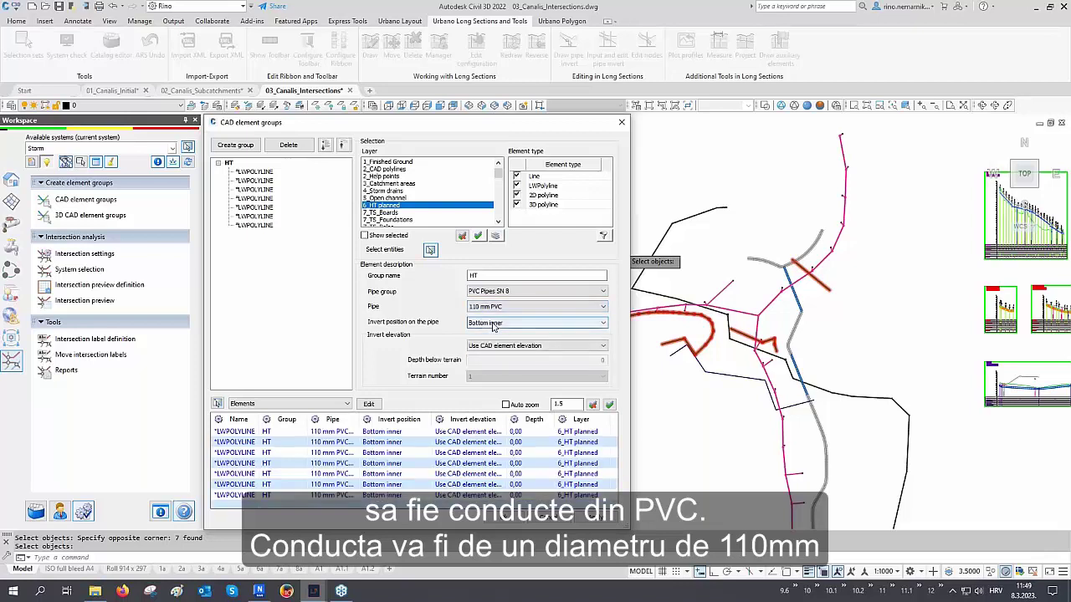
Step: Set the HT invert position to Top outer, 0.60 below terrain 1, using terrain elevation from the intersecting section, and confirm the group
left_click(493, 324)
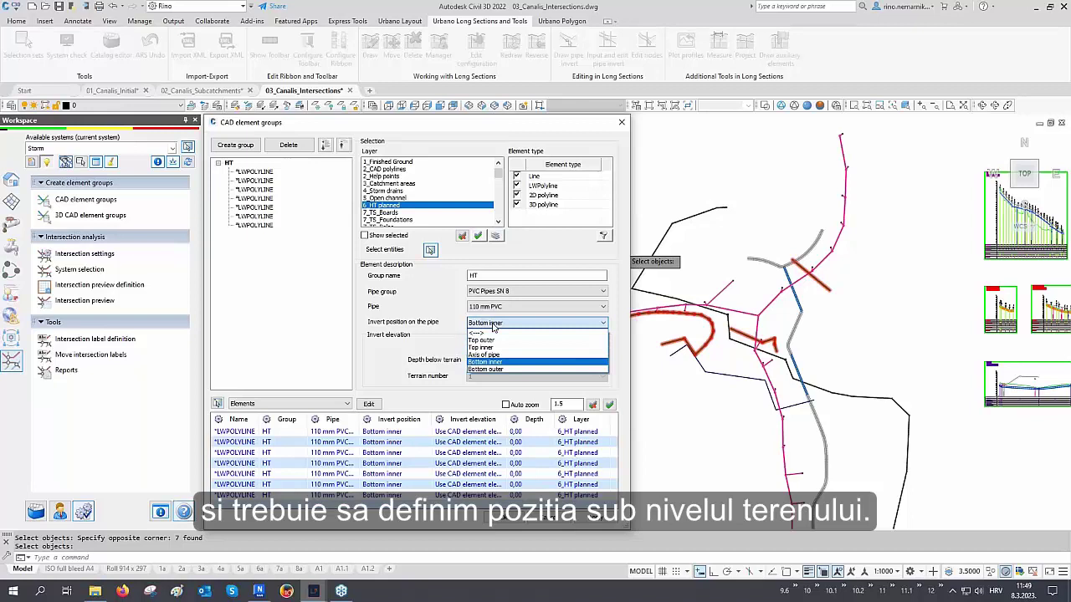
left_click(493, 340)
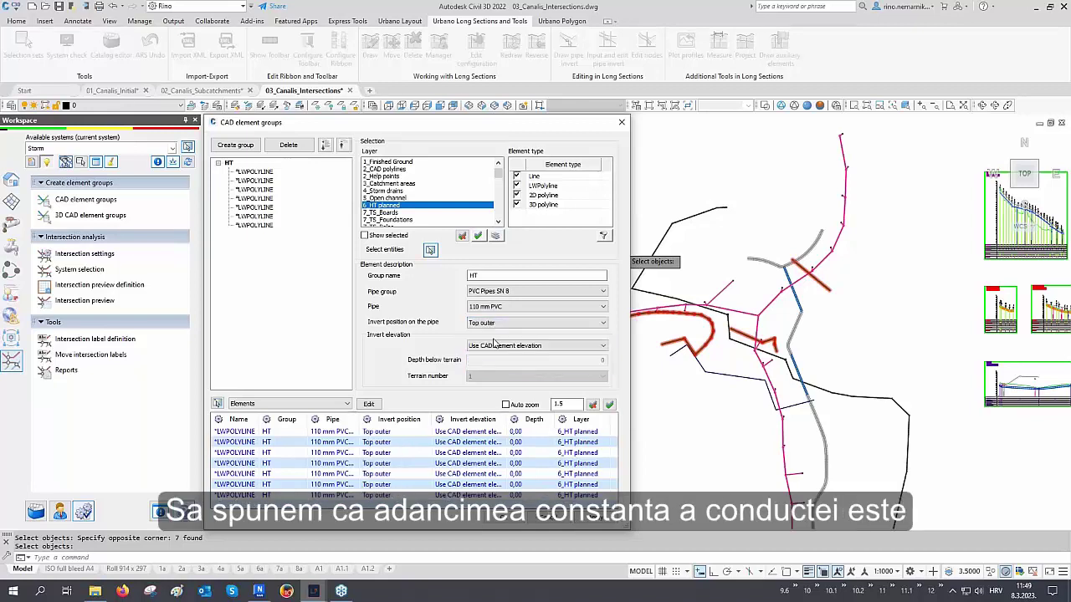
left_click(496, 346)
left_click(498, 371)
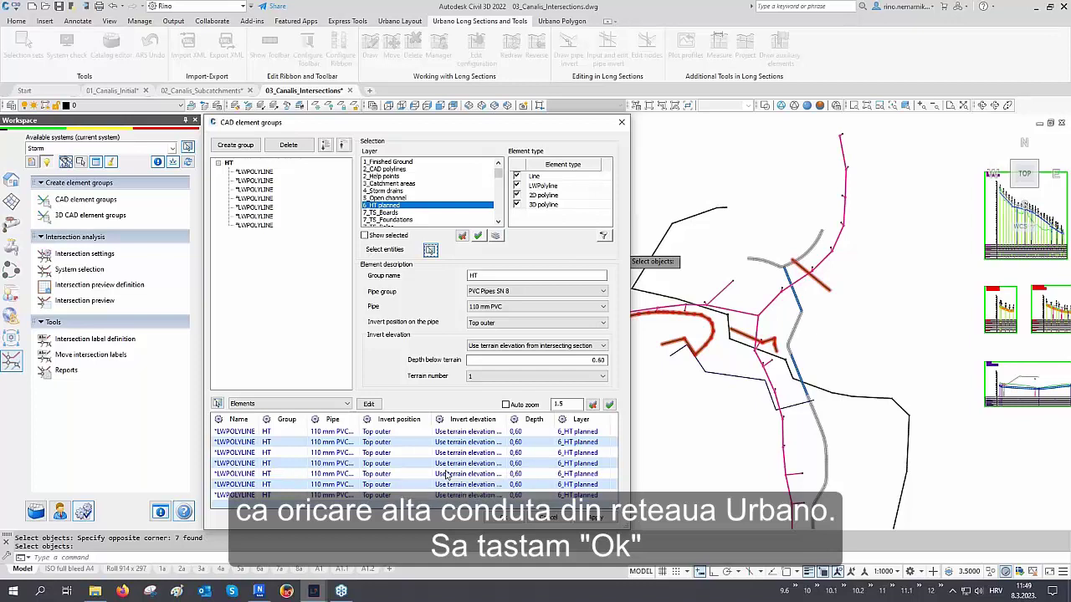
left_click(496, 520)
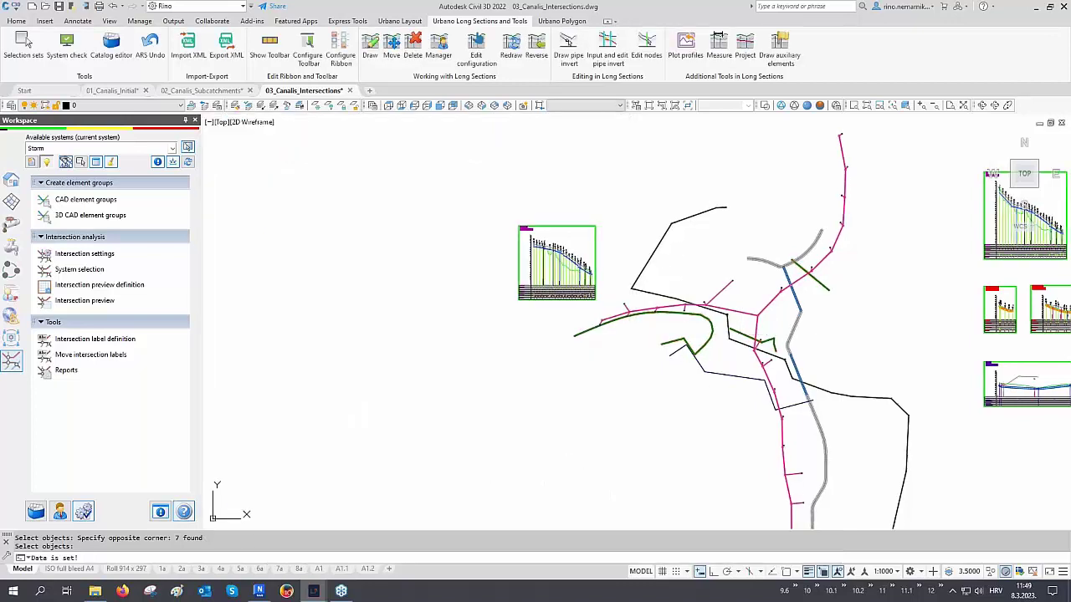
Step: Select all profiles in the longitudinal section manager and update them
middle_click_drag(650, 404, 517, 366)
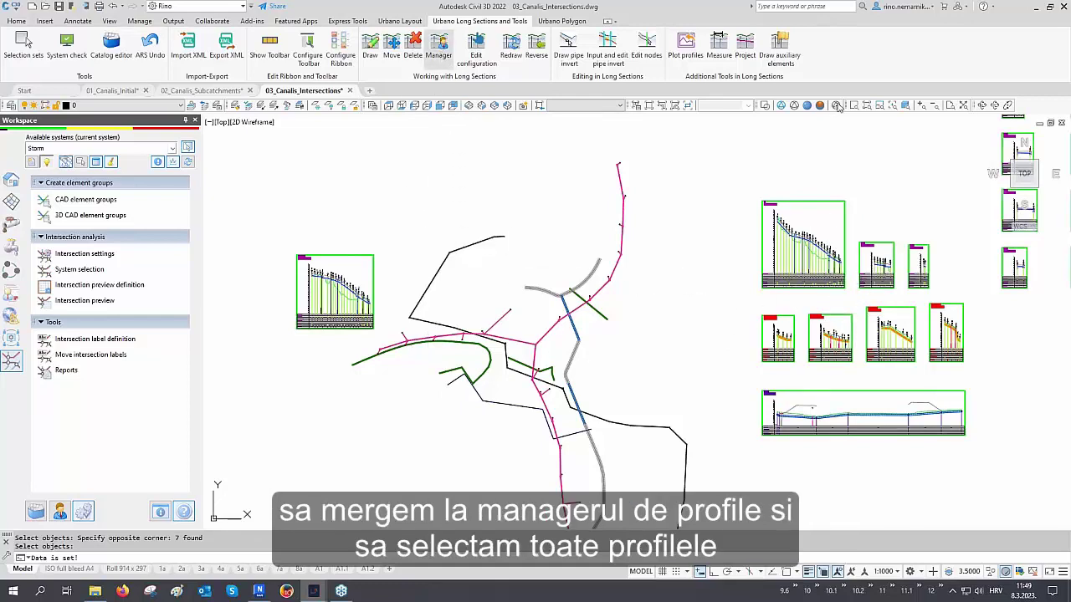
left_click(856, 129)
key("ctrl+a")
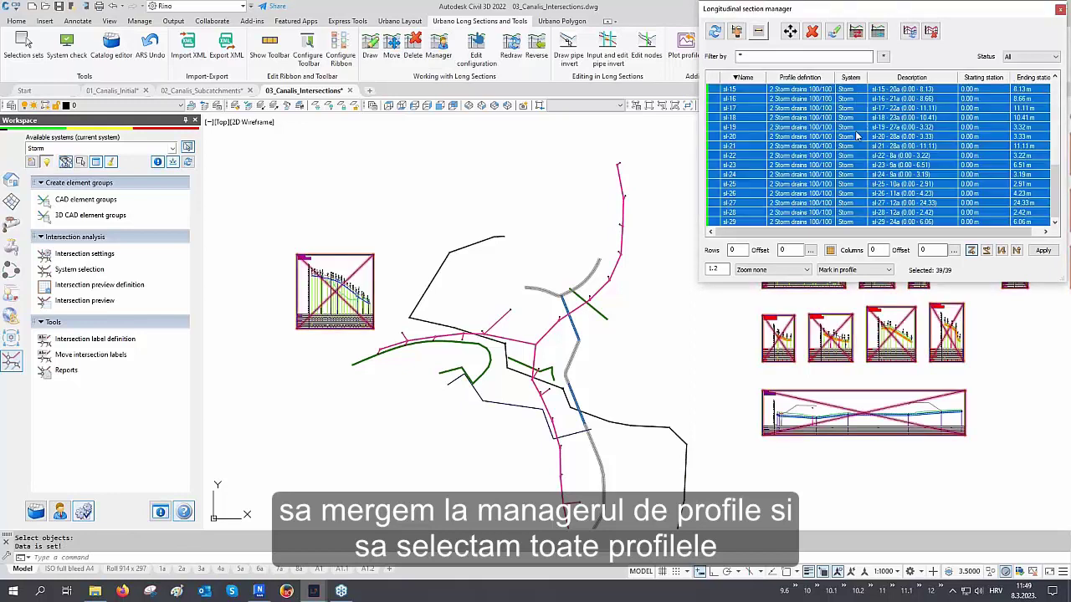
left_click(834, 31)
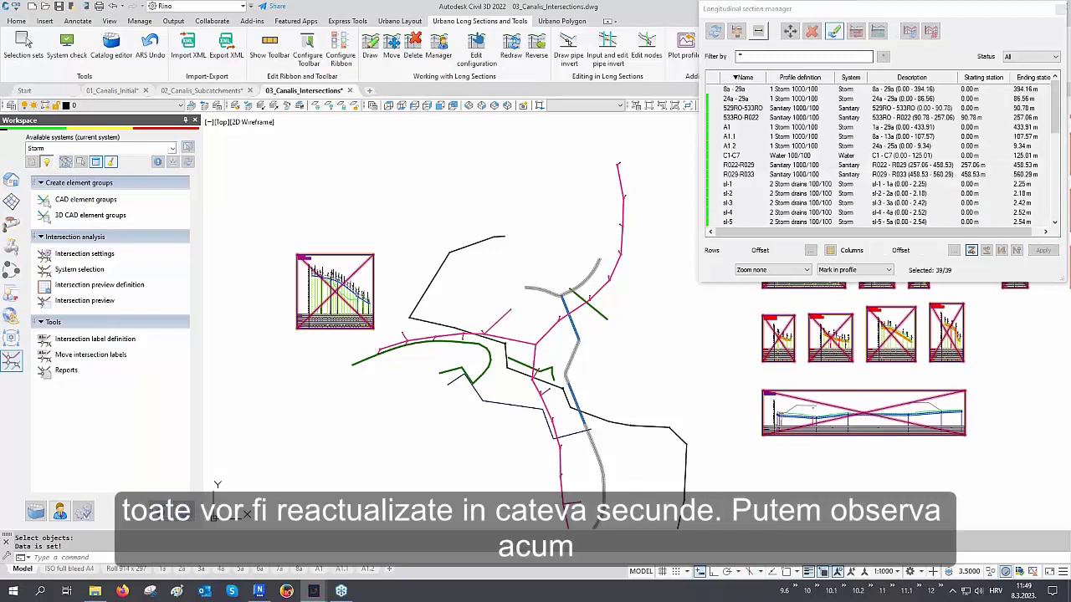
Step: Regenerate the drawing and examine the HT, culvert, sanitary and water crossing labels above the table of the A1 storm long section
scroll(812, 240, "up", 2)
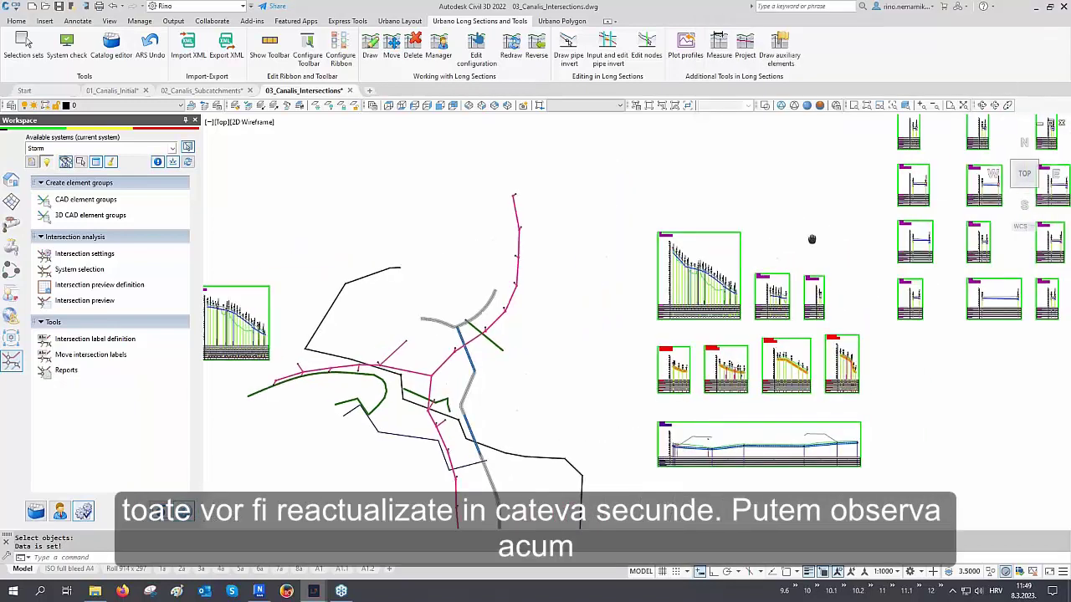
scroll(870, 243, "up", 2)
scroll(702, 247, "up", 4)
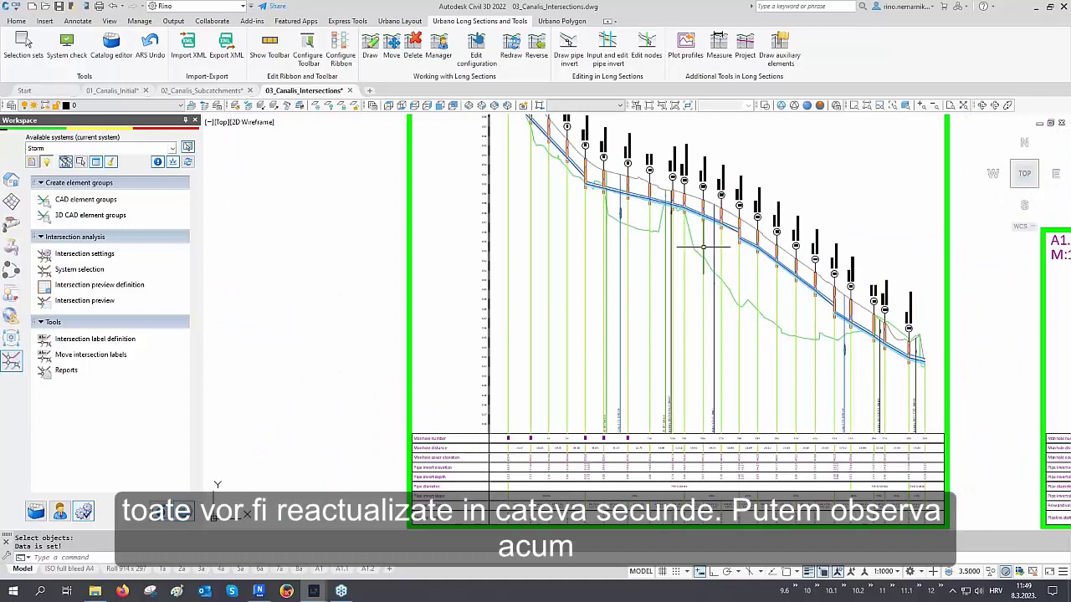
type("RE")
key("Return")
scroll(633, 433, "up", 8)
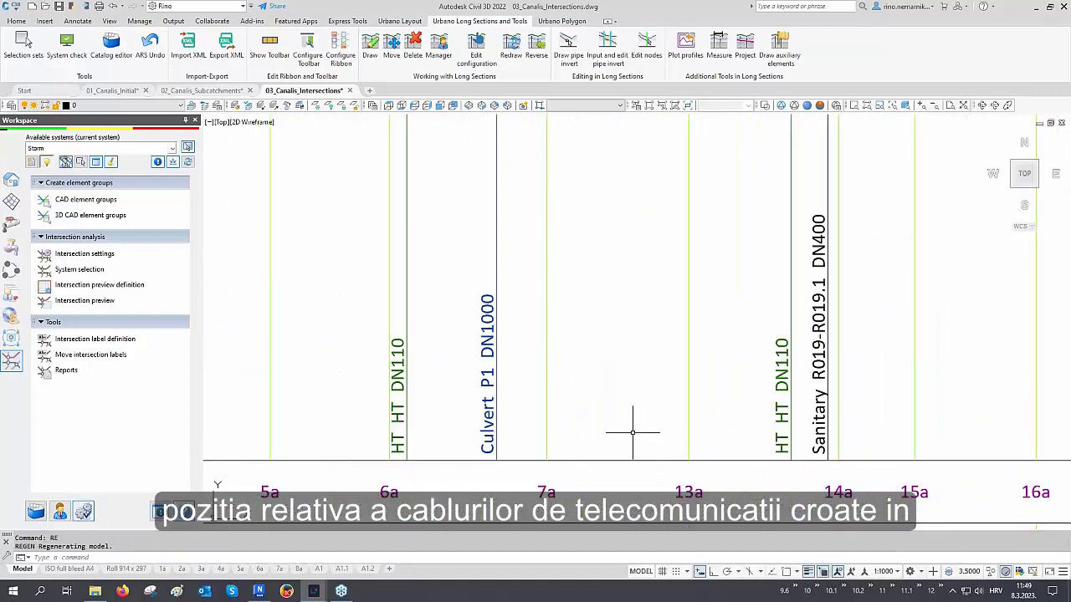
scroll(560, 437, "down", 4)
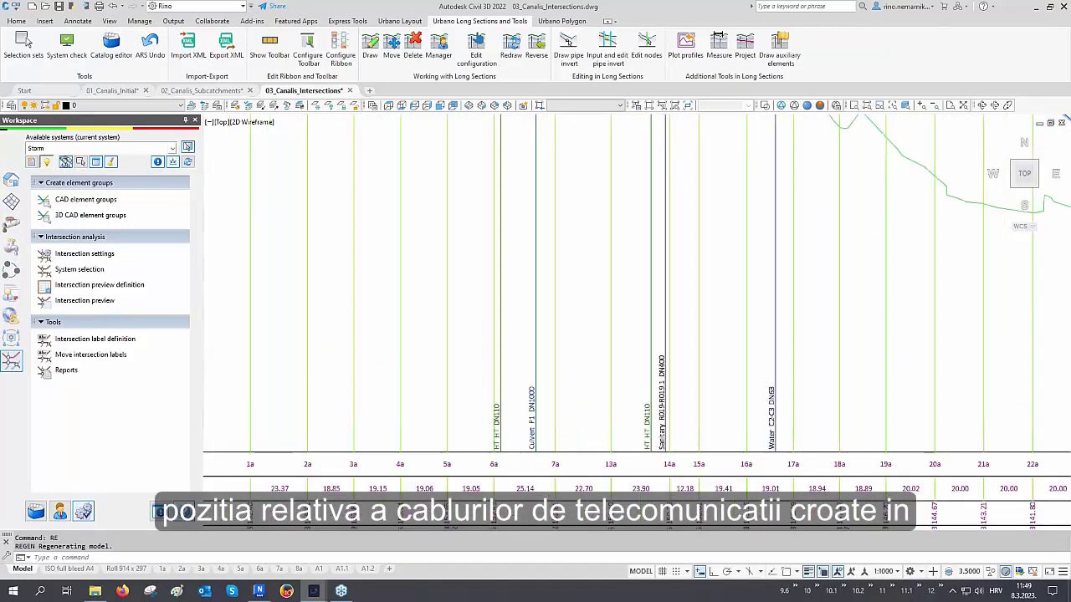
scroll(560, 438, "down", 2)
Step: Examine the HT cable crossing symbols near manholes 6a and 14a in the storm profile and their position relative to the pipe
middle_click_drag(599, 242, 598, 393)
scroll(534, 212, "up", 6)
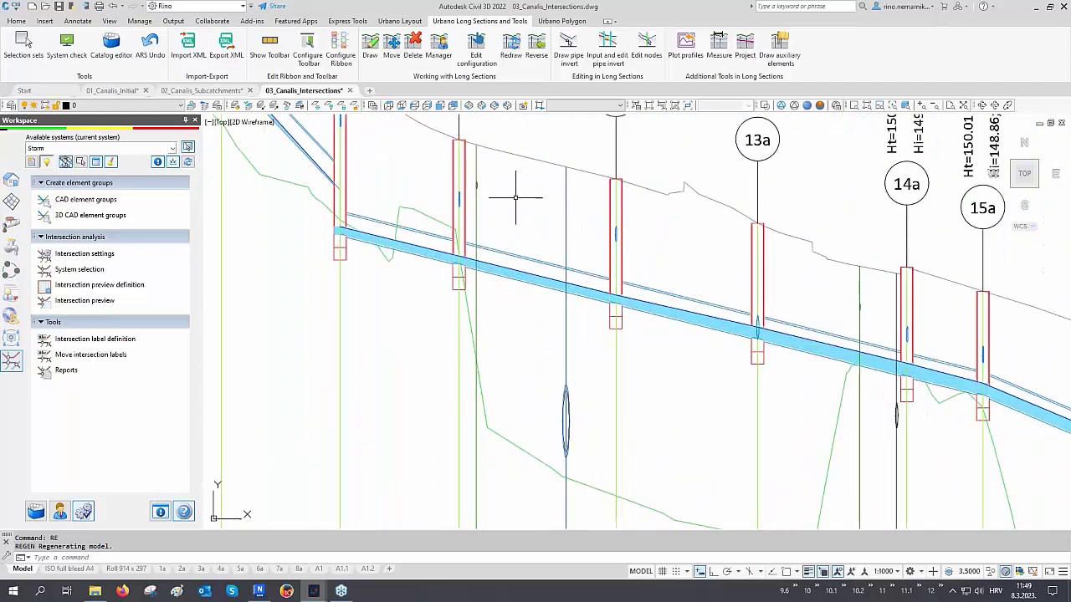
scroll(471, 180, "up", 5)
left_click(471, 179)
left_click(522, 248)
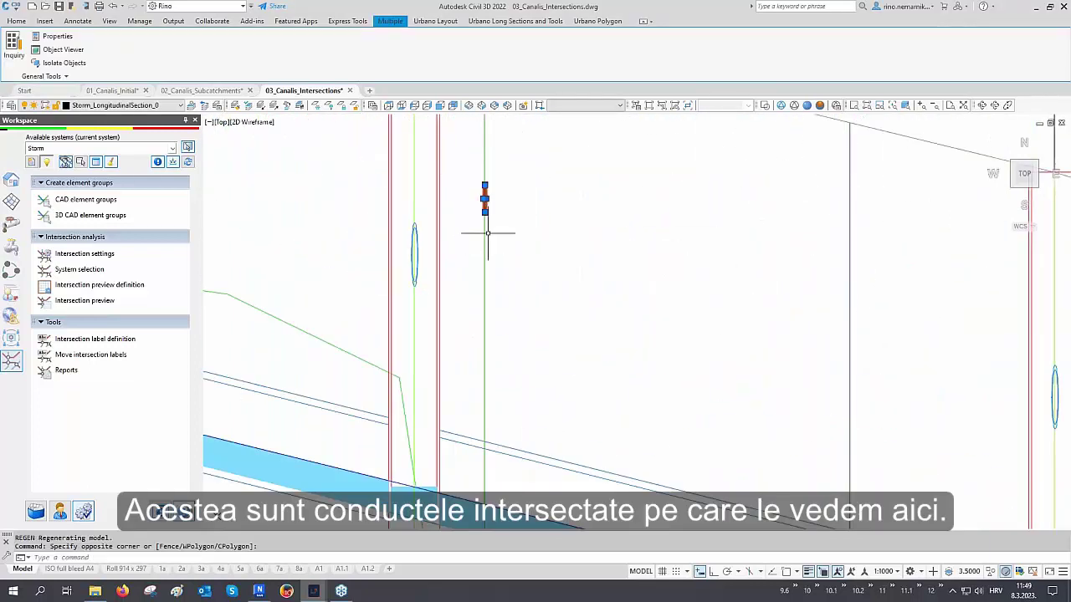
scroll(488, 233, "down", 6)
middle_click_drag(842, 335, 719, 335)
scroll(723, 333, "up", 4)
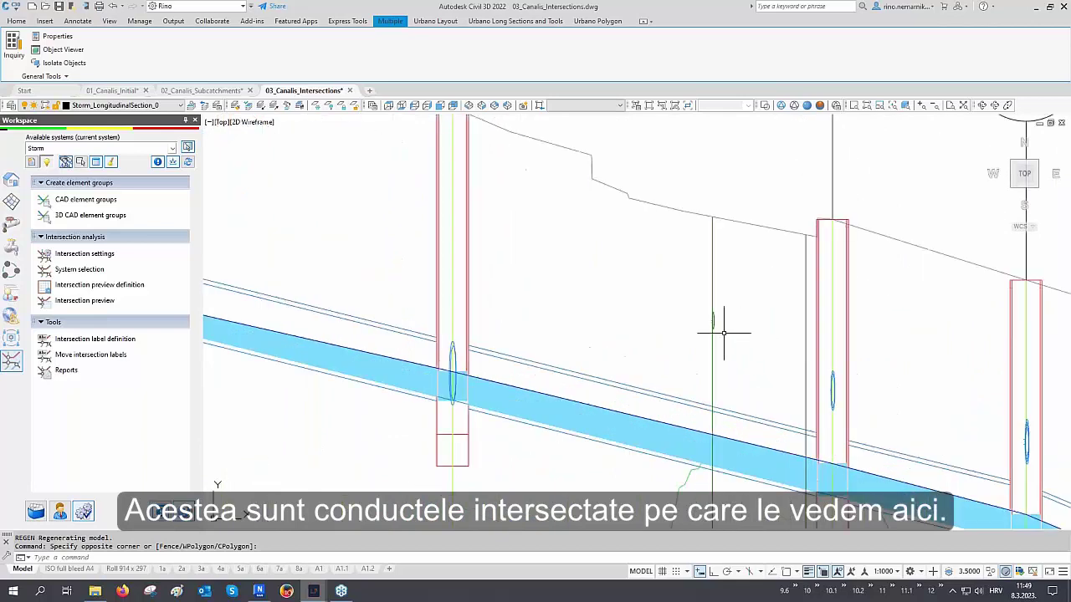
key("Escape")
scroll(721, 297, "down", 2)
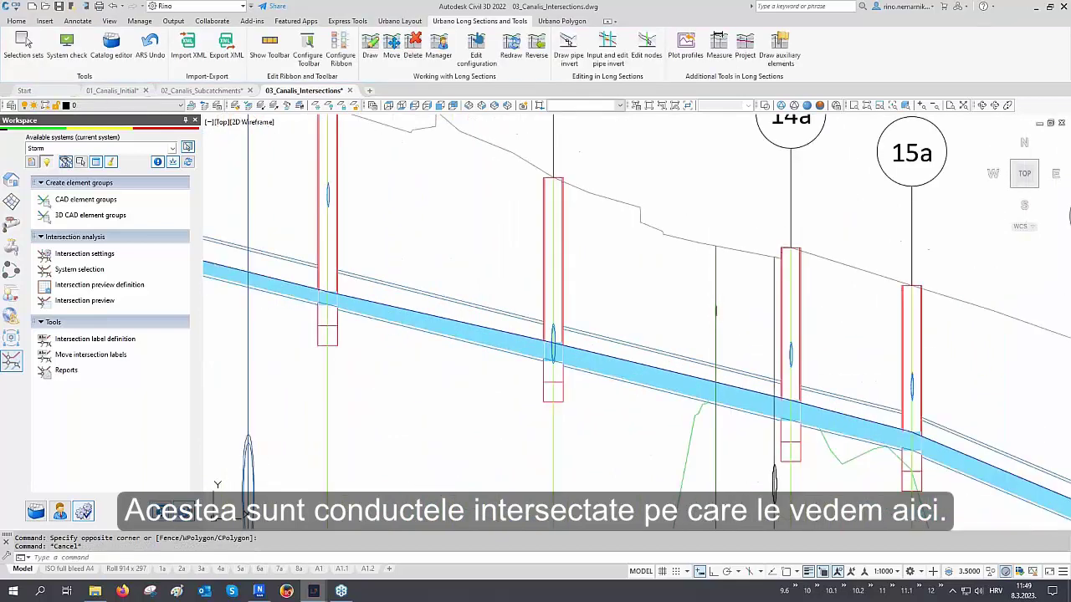
Step: Enable automatic labeling in the intersection settings with the label definition 02 Intersection data and confirm
scroll(650, 353, "down", 10)
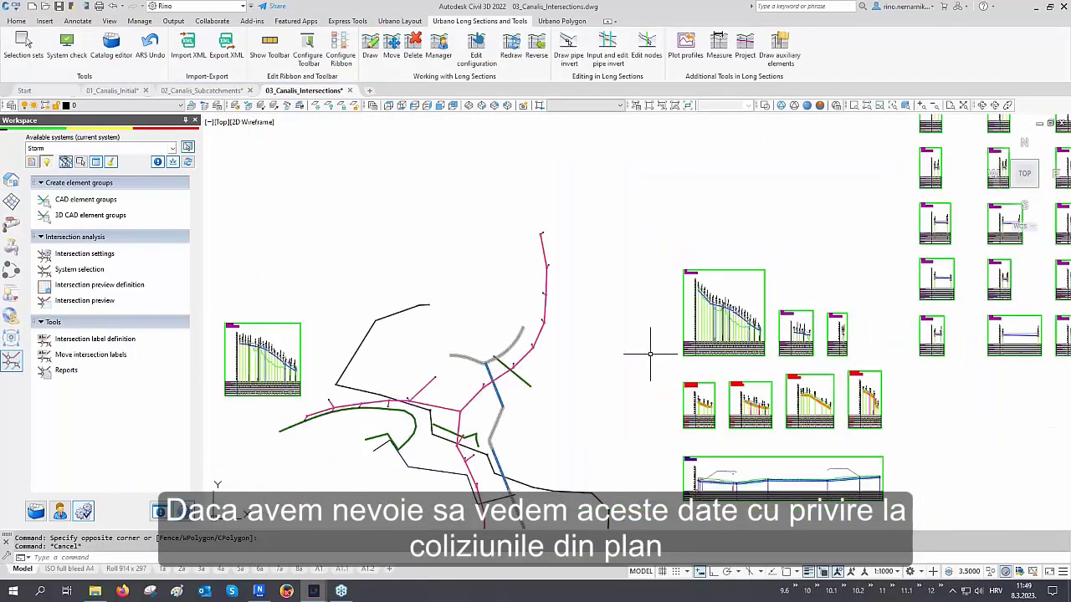
middle_click_drag(519, 418, 642, 364)
scroll(512, 382, "up", 4)
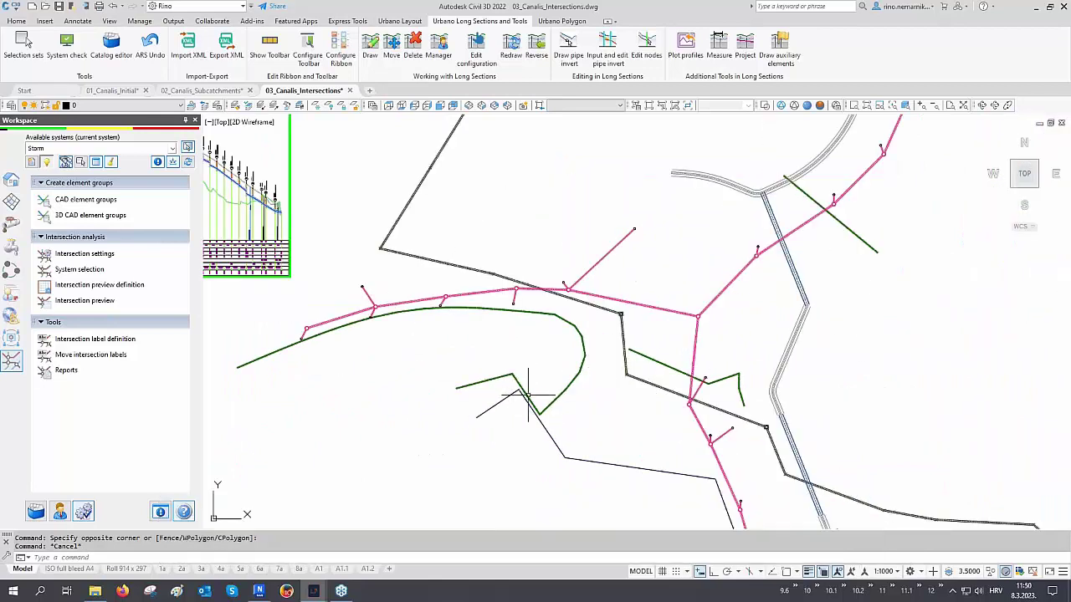
left_click(84, 253)
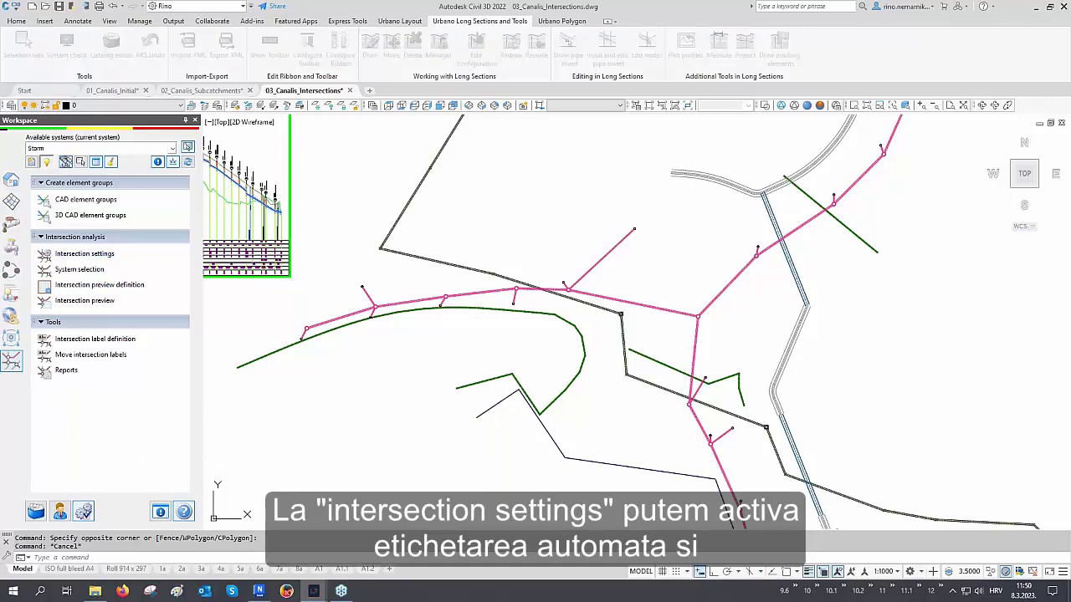
left_click(458, 271)
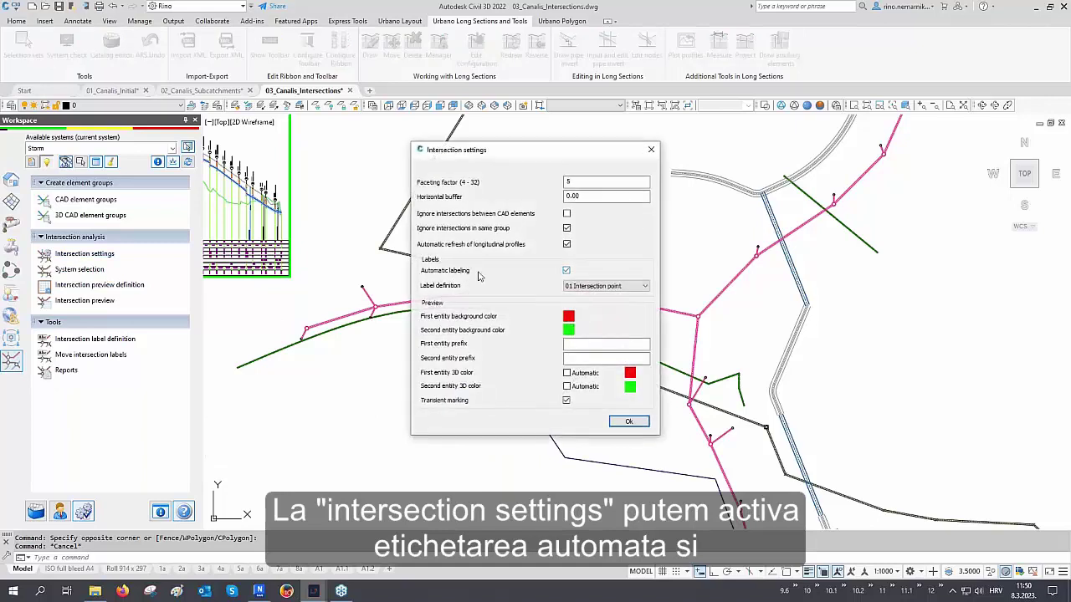
left_click(592, 285)
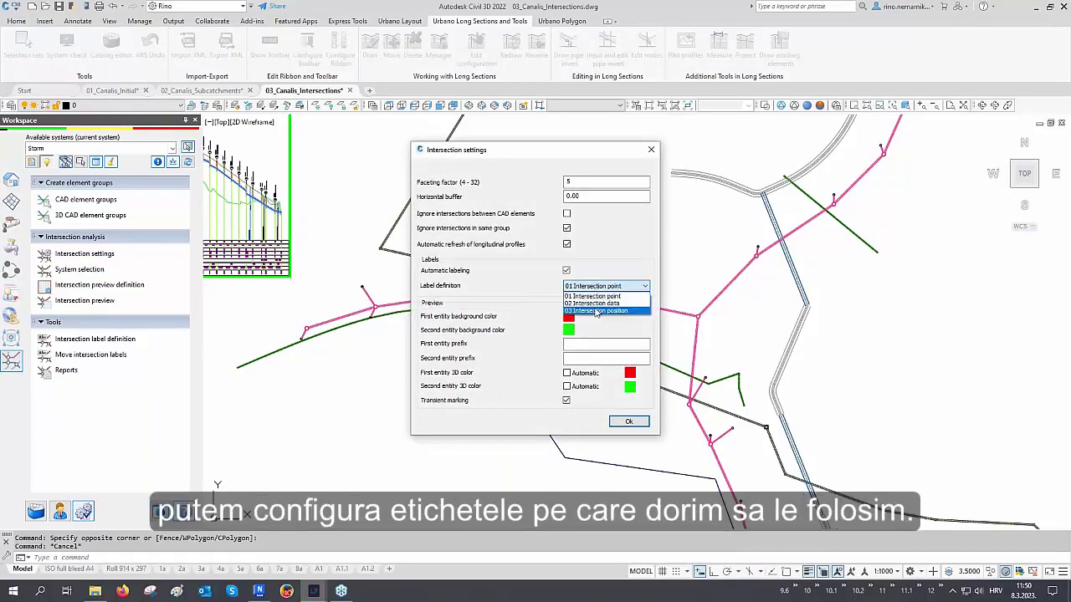
left_click(596, 303)
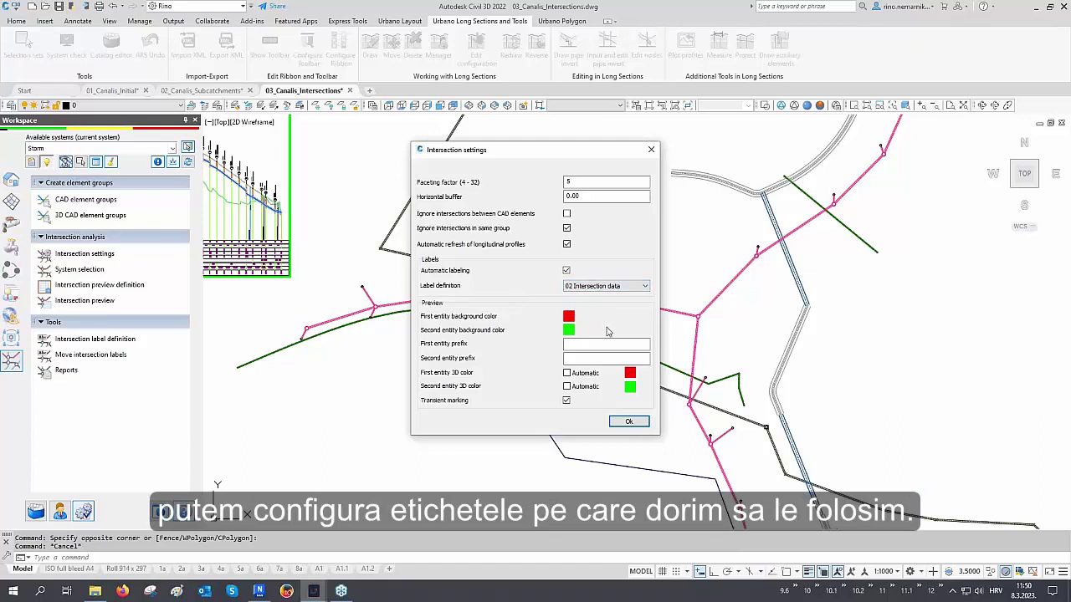
left_click(628, 421)
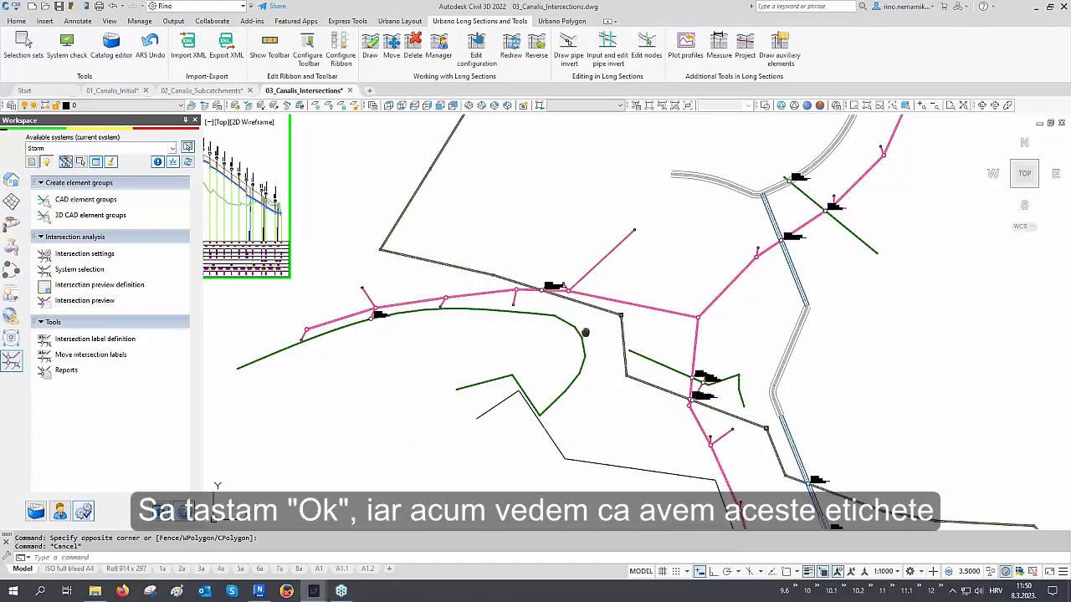
Step: Move the intersection labels of the two HT cable crossings on the storm pipes apart, one to the upper left and one to the upper right
scroll(561, 293, "up", 6)
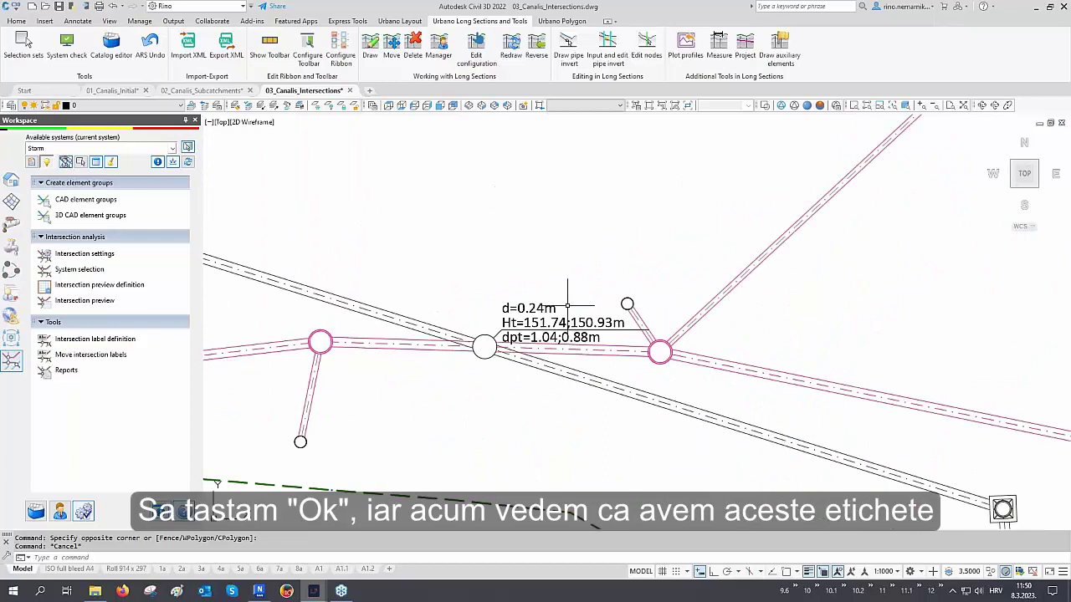
scroll(568, 306, "up", 2)
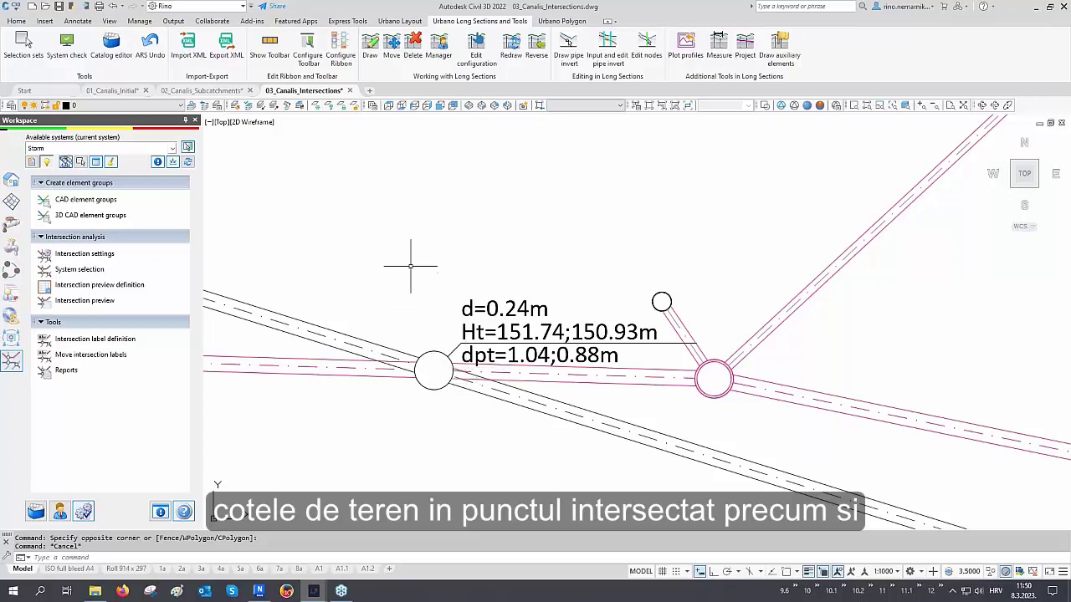
scroll(410, 262, "down", 7)
scroll(411, 262, "down", 3)
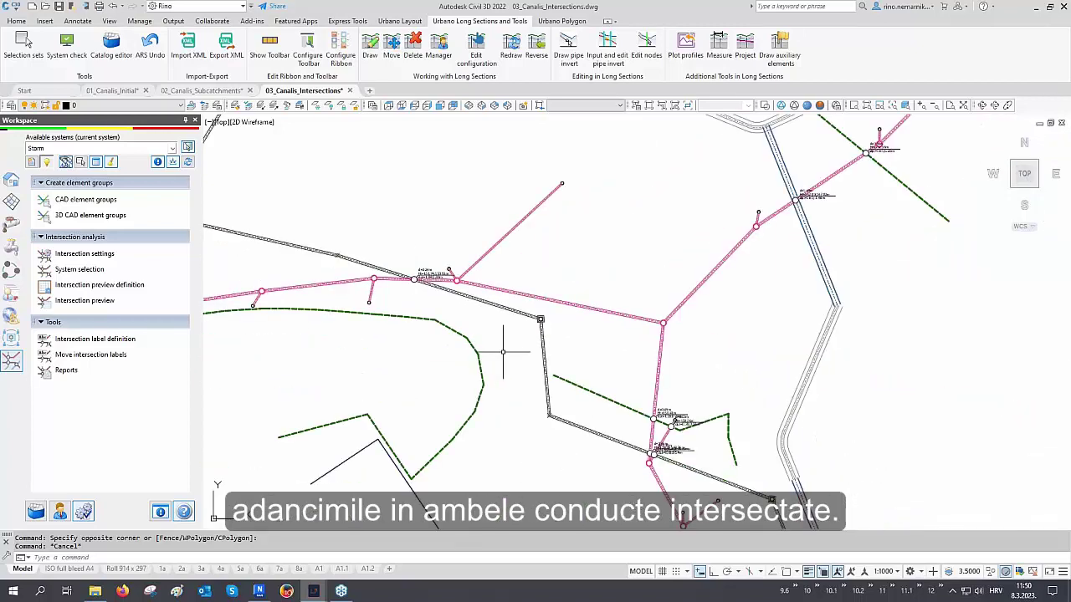
middle_click_drag(585, 403, 577, 363)
scroll(674, 412, "up", 8)
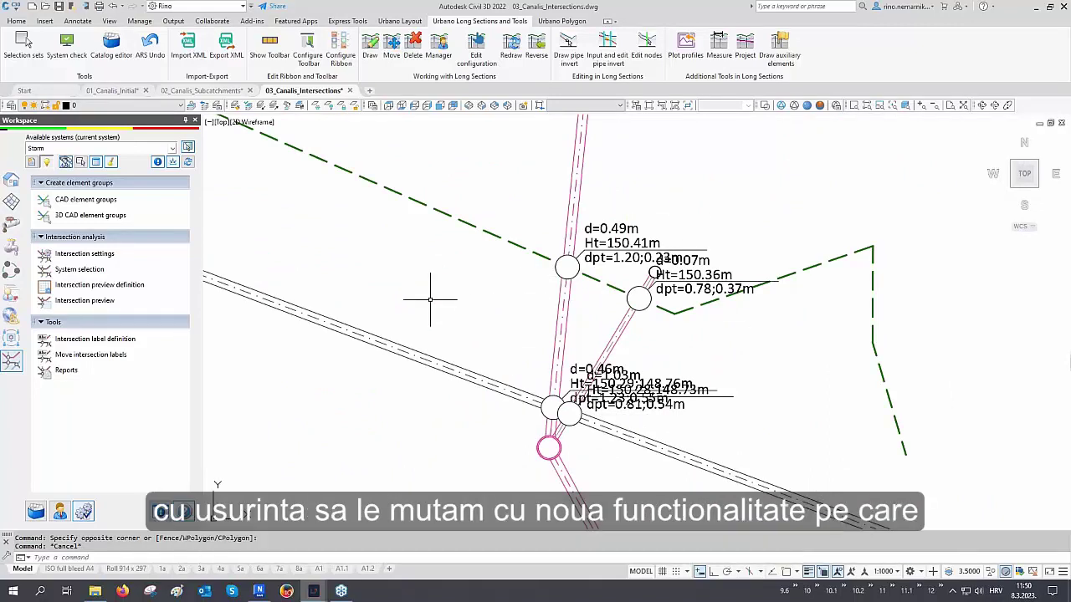
left_click(91, 356)
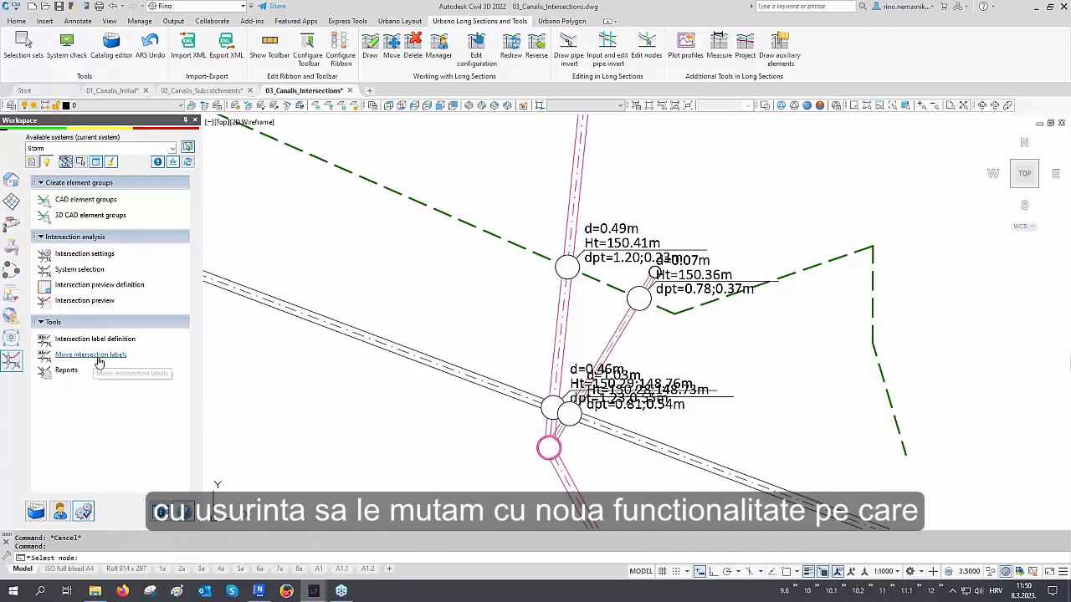
left_click(566, 267)
left_click(480, 184)
left_click(655, 273)
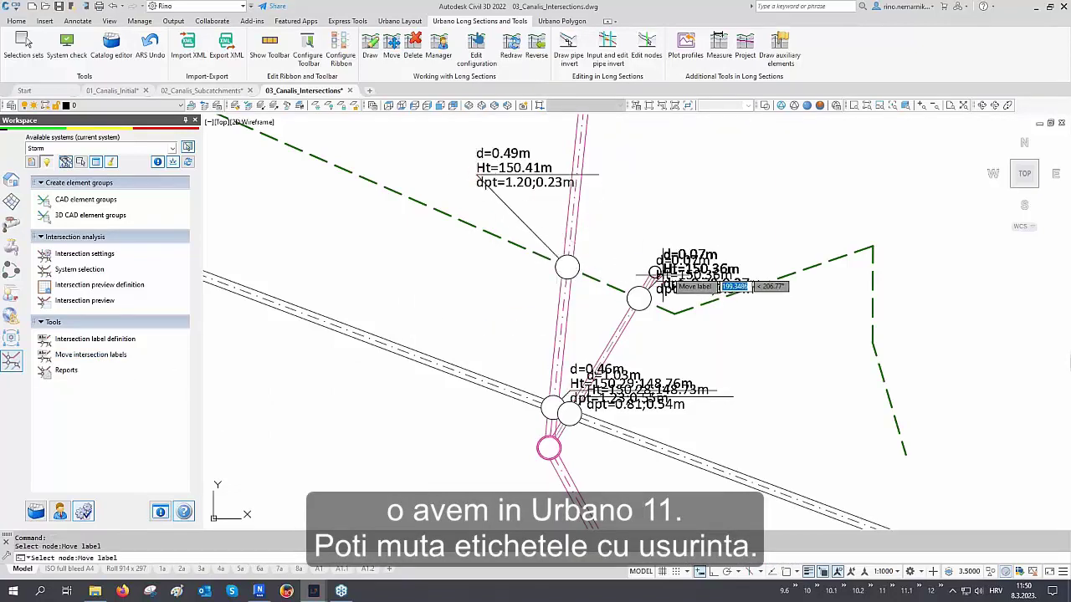
left_click(751, 214)
Step: Move the overlapping labels of the two sanitary pipe crossings to opposite sides of the storm pipes and finish moving labels
left_click(557, 402)
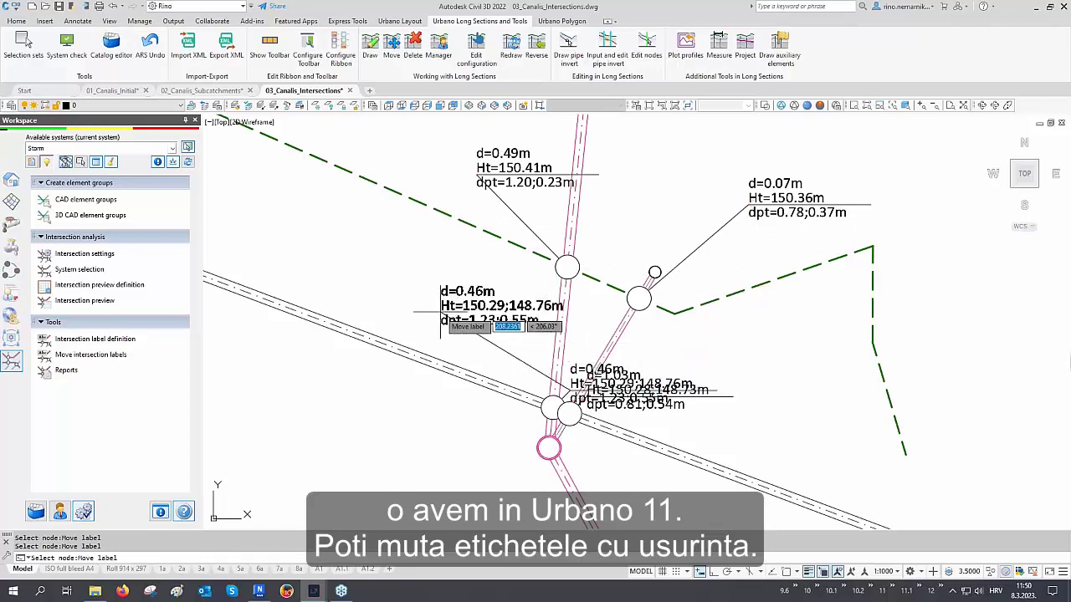
left_click(440, 312)
left_click(570, 408)
left_click(661, 374)
key("Return")
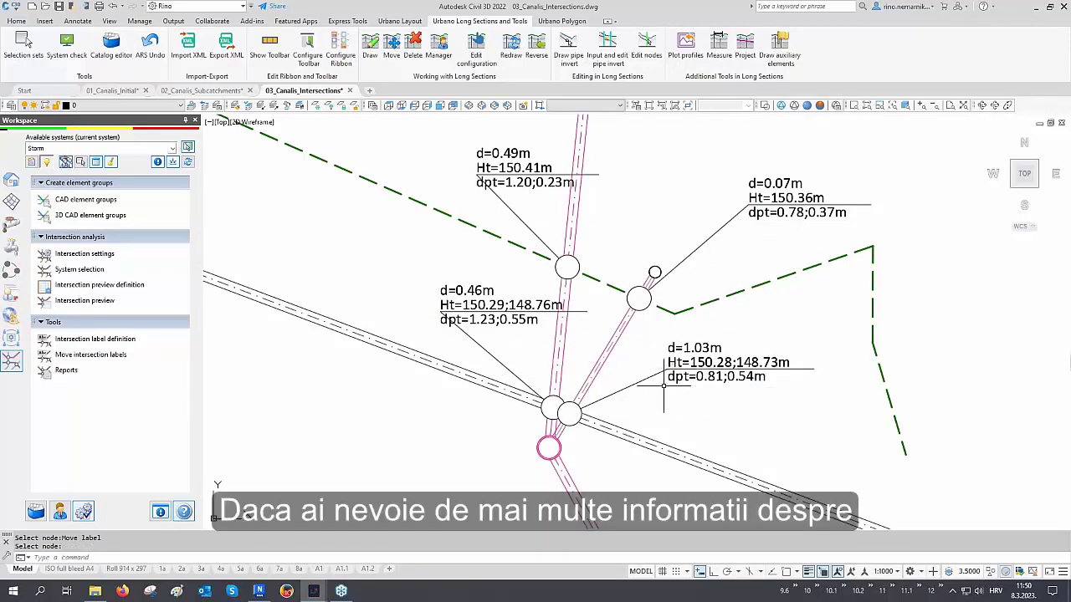
Step: Open the intersection preview and step through the pipe/pipe crossings from 6a-7a with HT to sl-8_1 with HT, inspecting each in plan
scroll(619, 307, "down", 3)
scroll(588, 295, "down", 5)
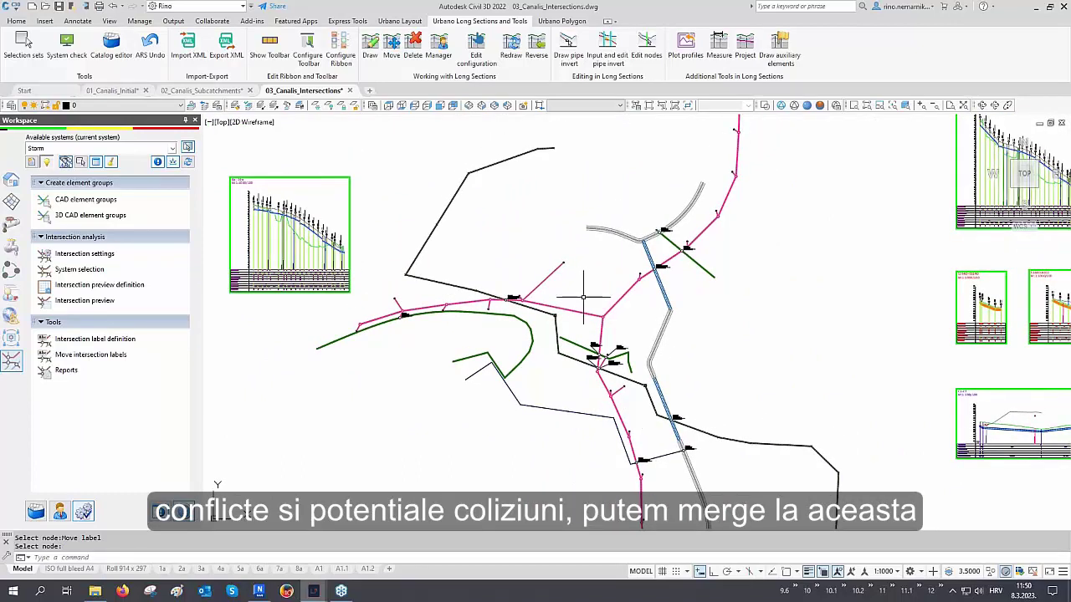
left_click(84, 300)
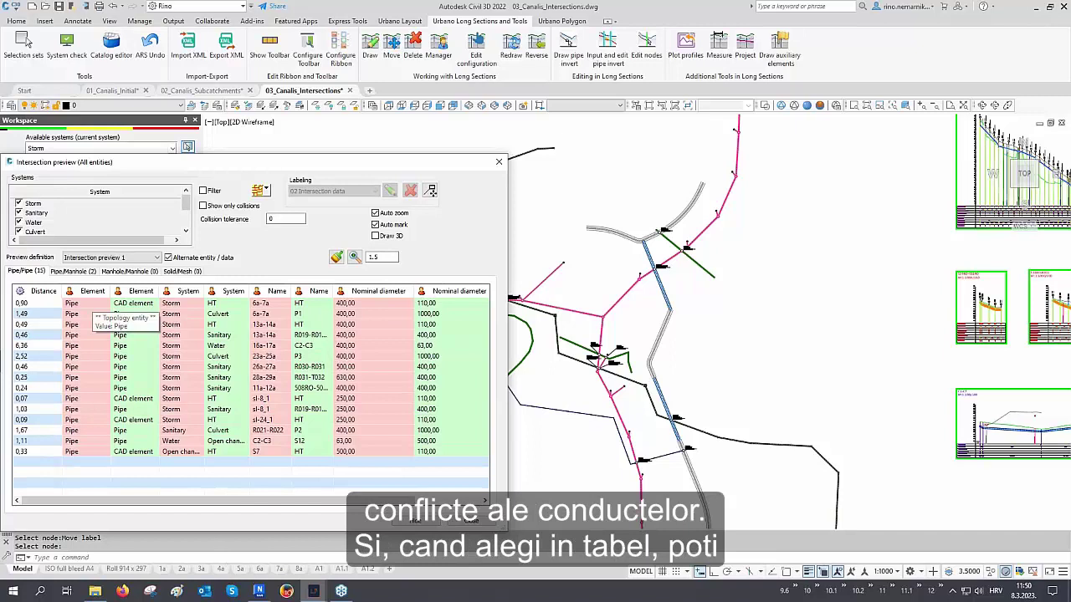
left_click(87, 303)
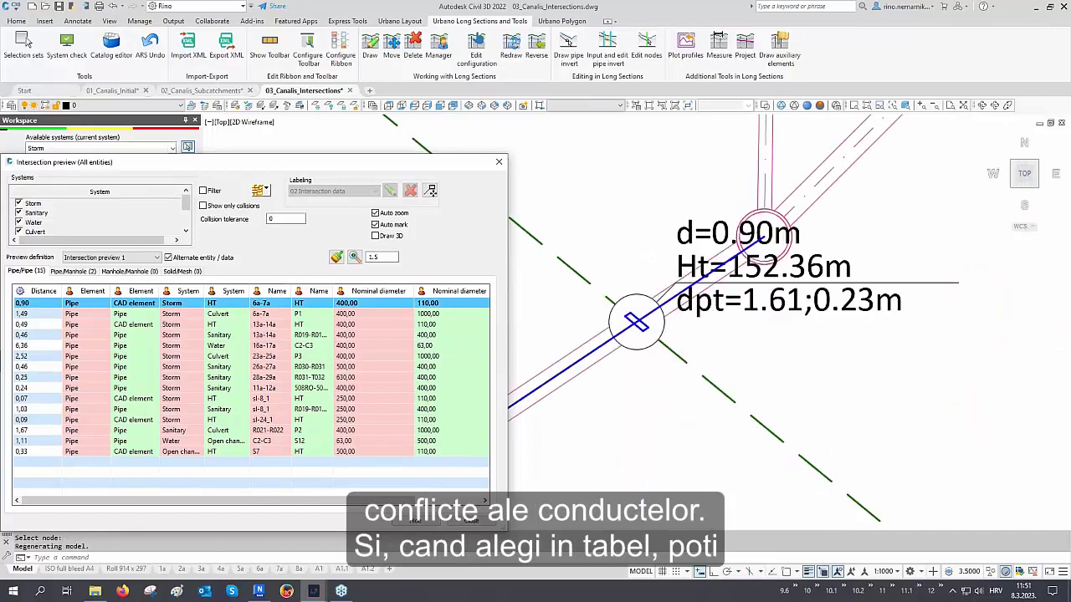
left_click(87, 313)
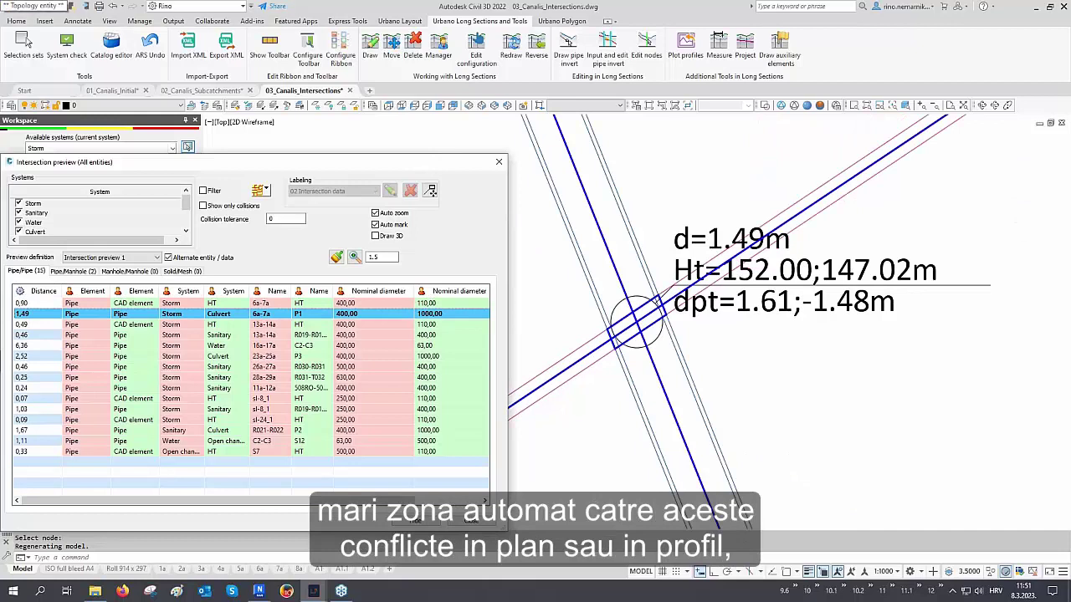
left_click(87, 325)
left_click(87, 335)
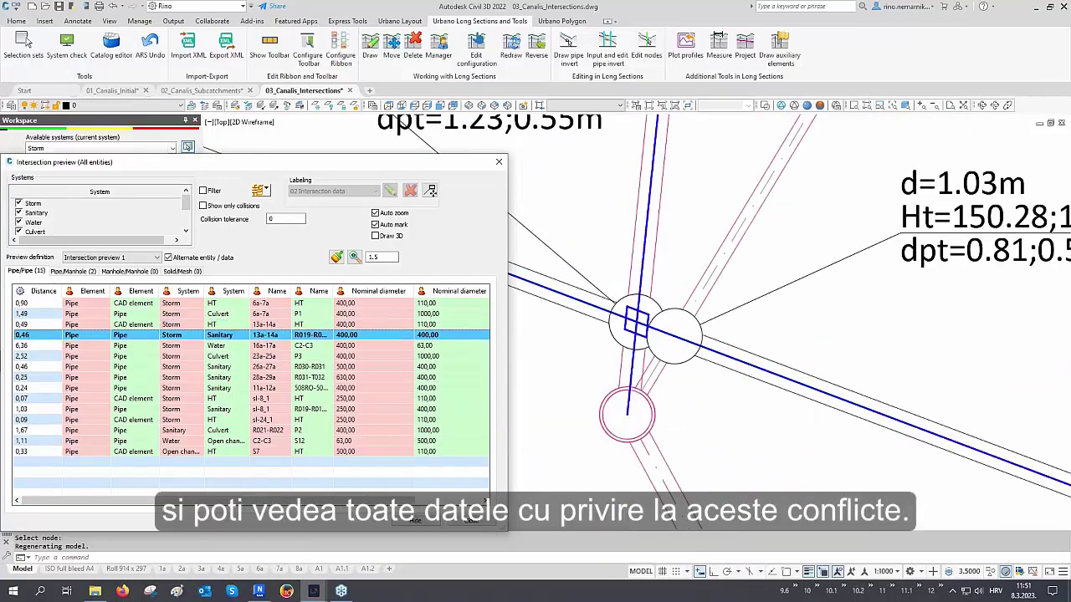
left_click(87, 345)
left_click(87, 357)
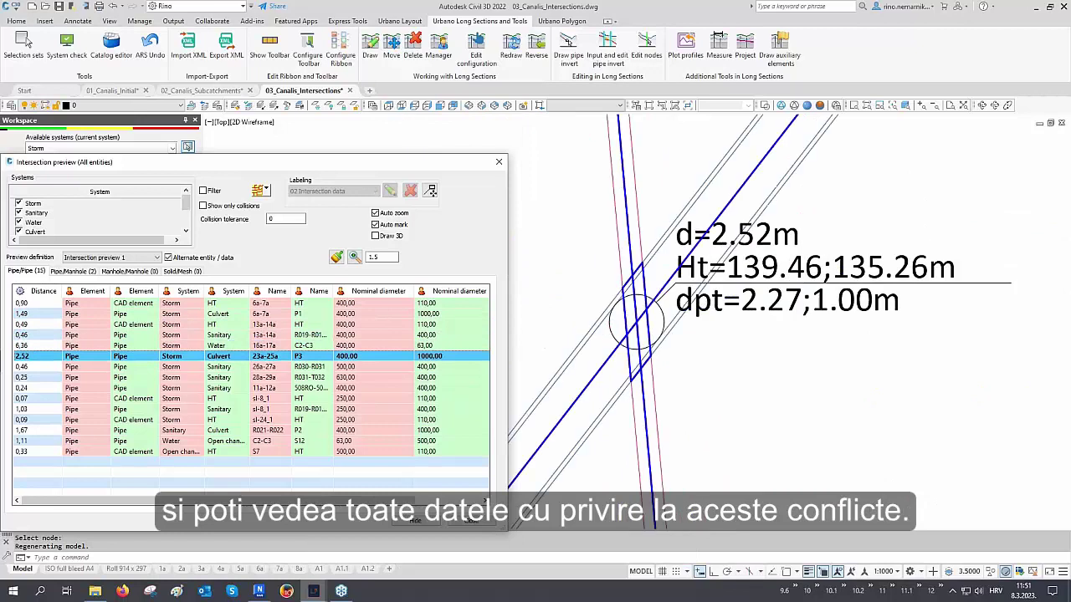
key("Down")
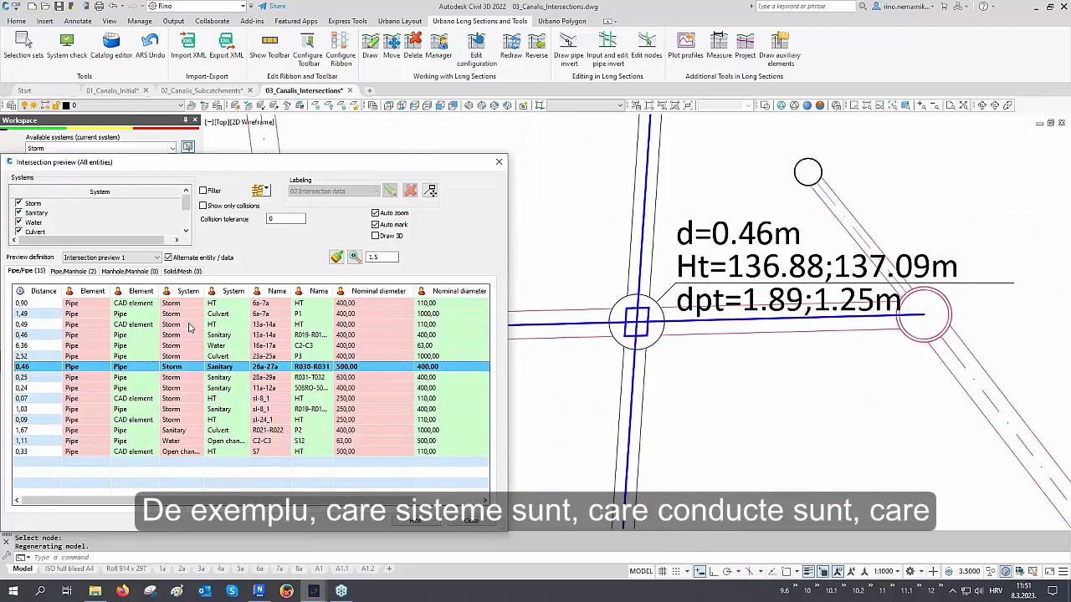
key("Down")
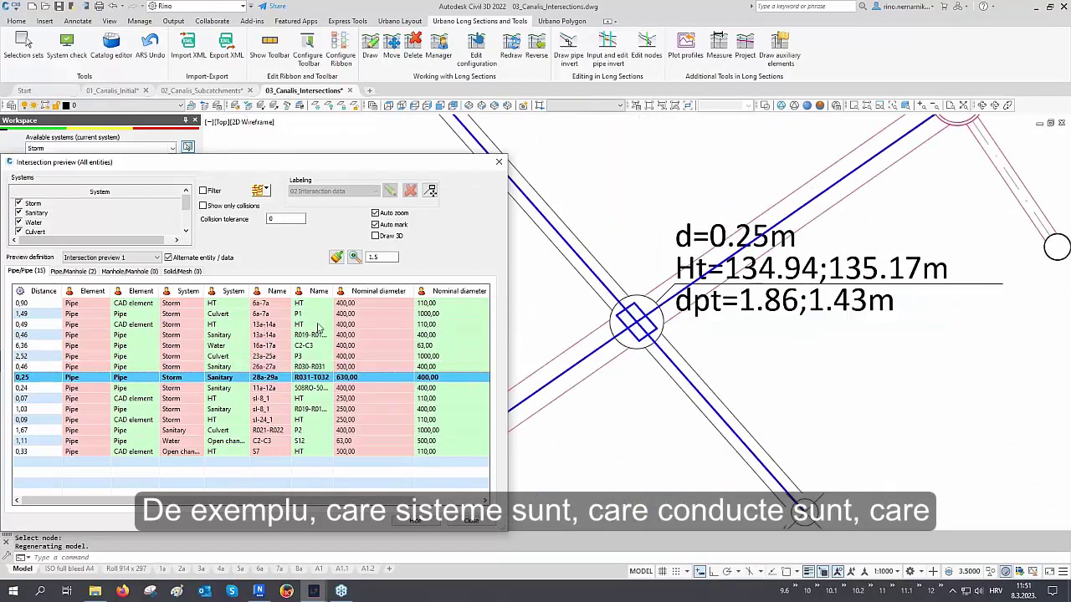
key("Down")
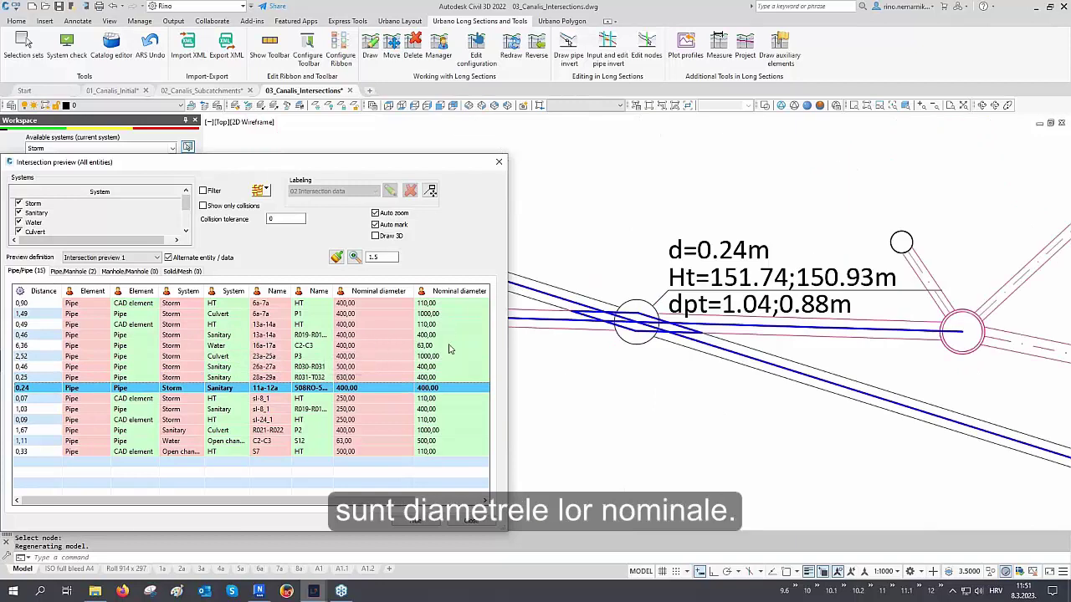
key("Down")
Step: Examine the Relative position column for the remaining pipe/pipe crossings down to S7 with HT
left_click_drag(381, 500, 446, 500)
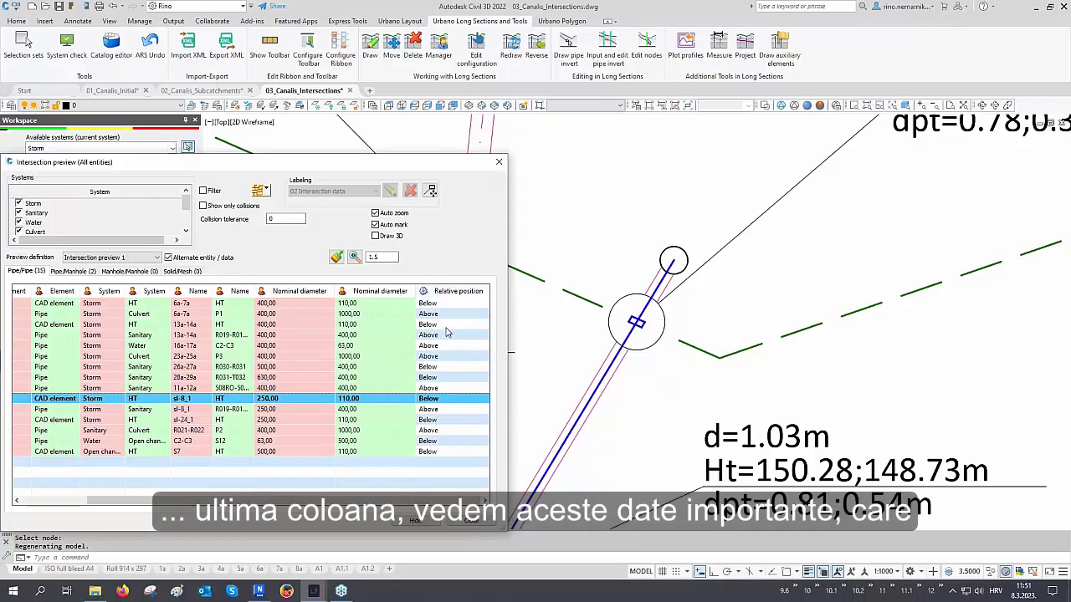
key("Down")
key("Down")
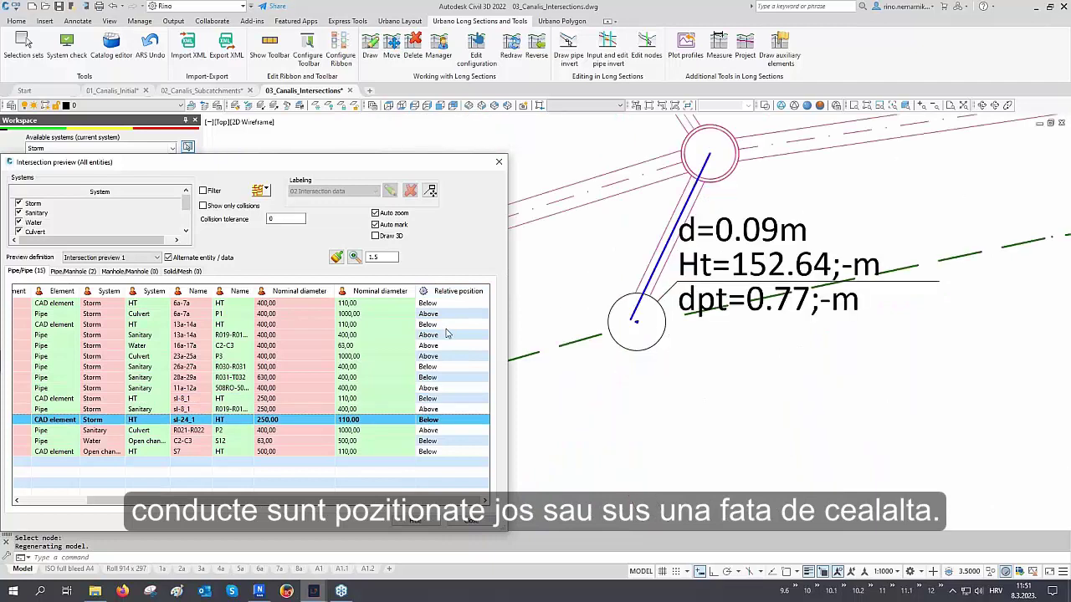
key("Down")
key("Down")
key("Down")
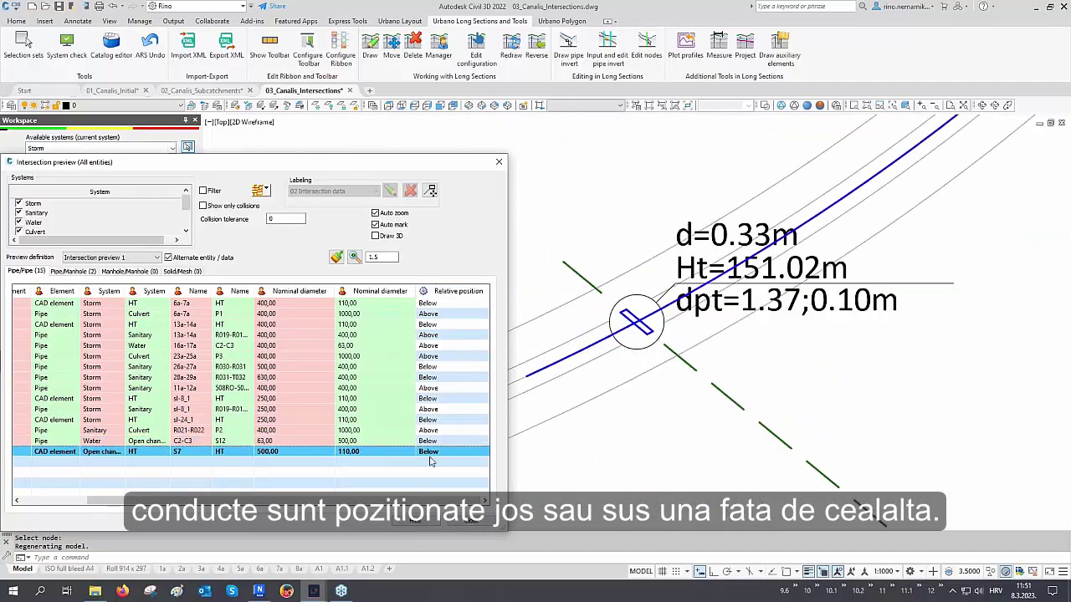
Step: Sort the pipe/pipe crossings by ascending distance and inspect the sl-8_1 with HT crossing in plan
left_click_drag(285, 500, 219, 501)
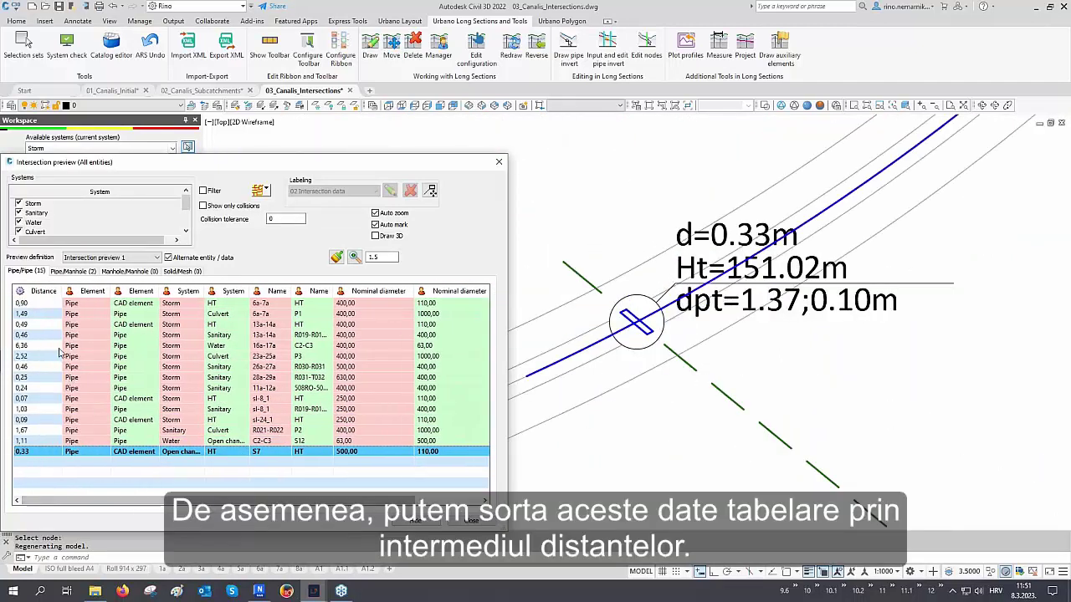
left_click(45, 291)
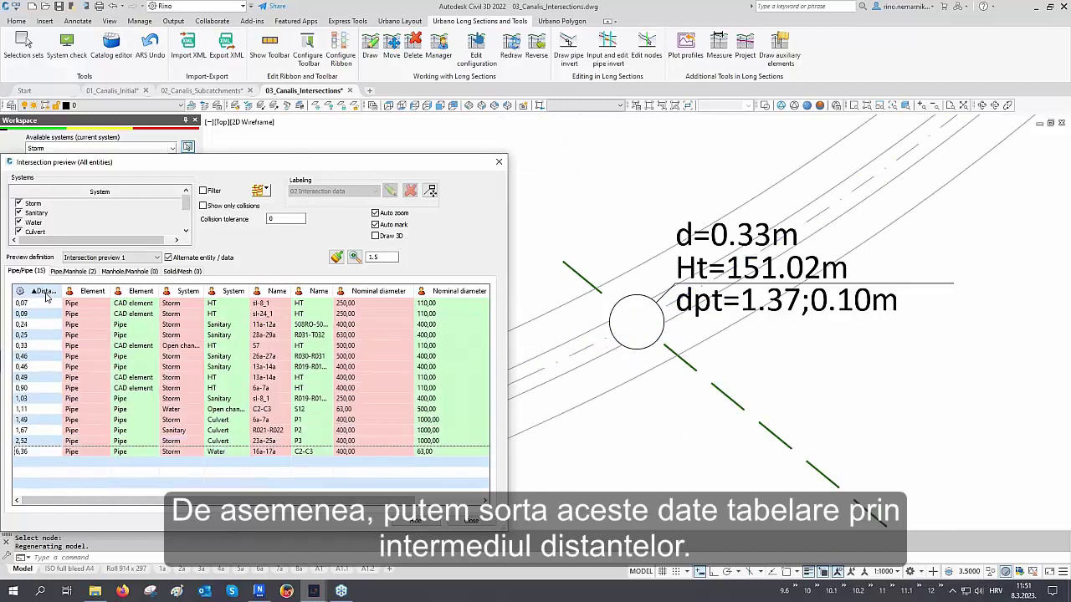
left_click(45, 304)
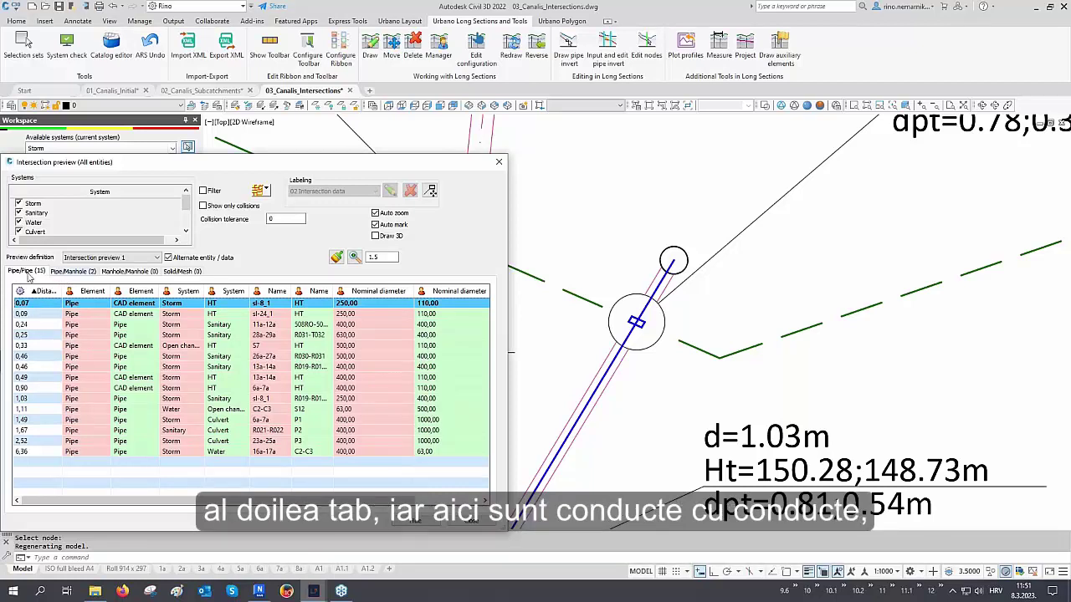
Step: Inspect both pipe/manhole collisions between HT and manhole sl-24 in plan
left_click(73, 271)
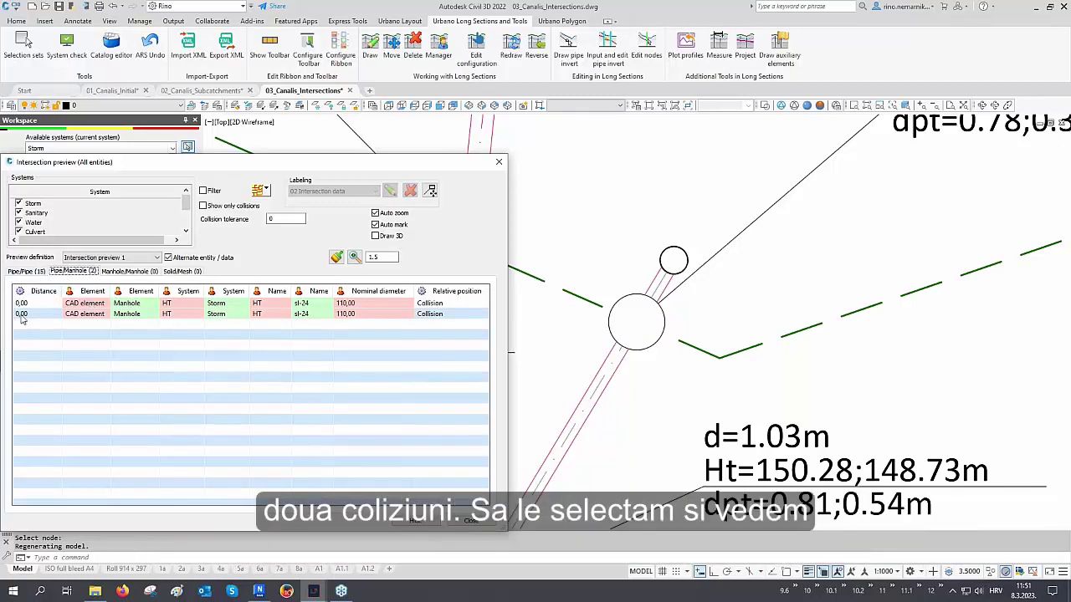
left_click(84, 303)
left_click(92, 313, "shift")
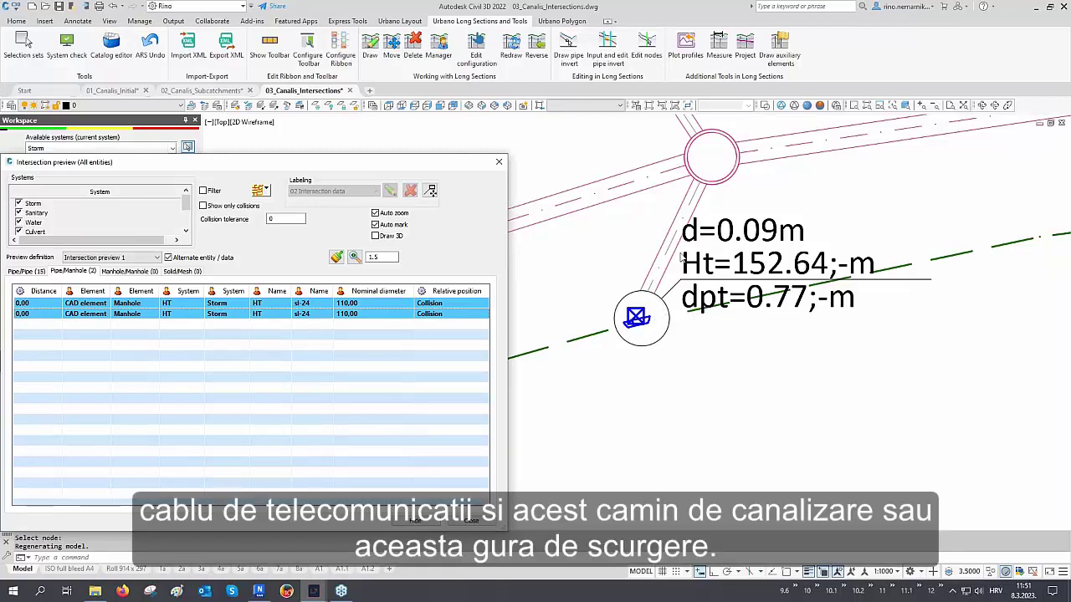
Step: Move storm node sl-24 off the HT cable to a free spot on the network side of the cable
middle_click_drag(678, 324, 773, 384)
left_click(400, 21)
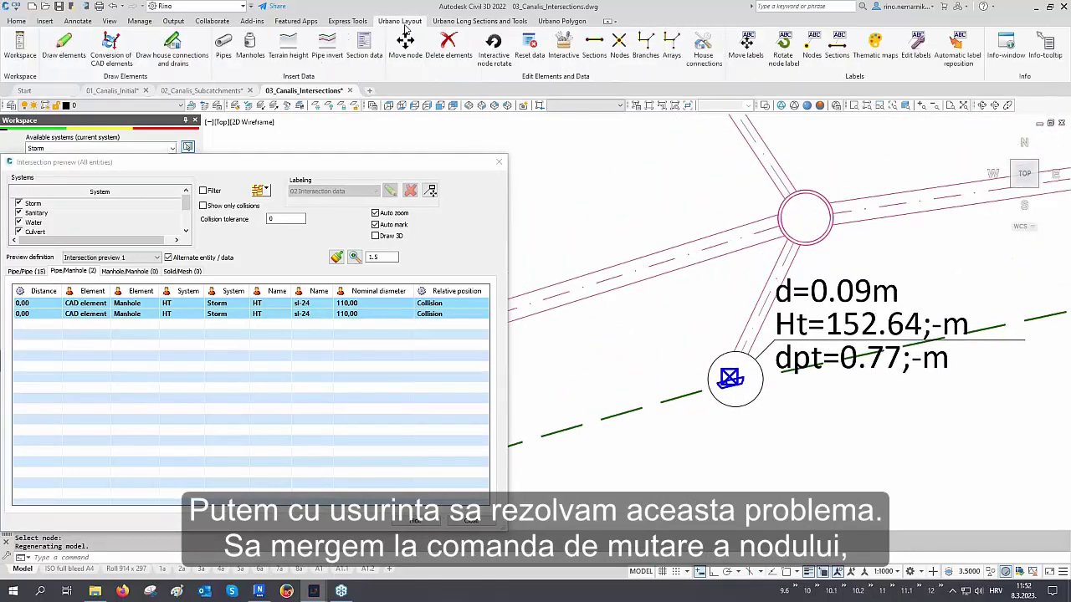
left_click(405, 42)
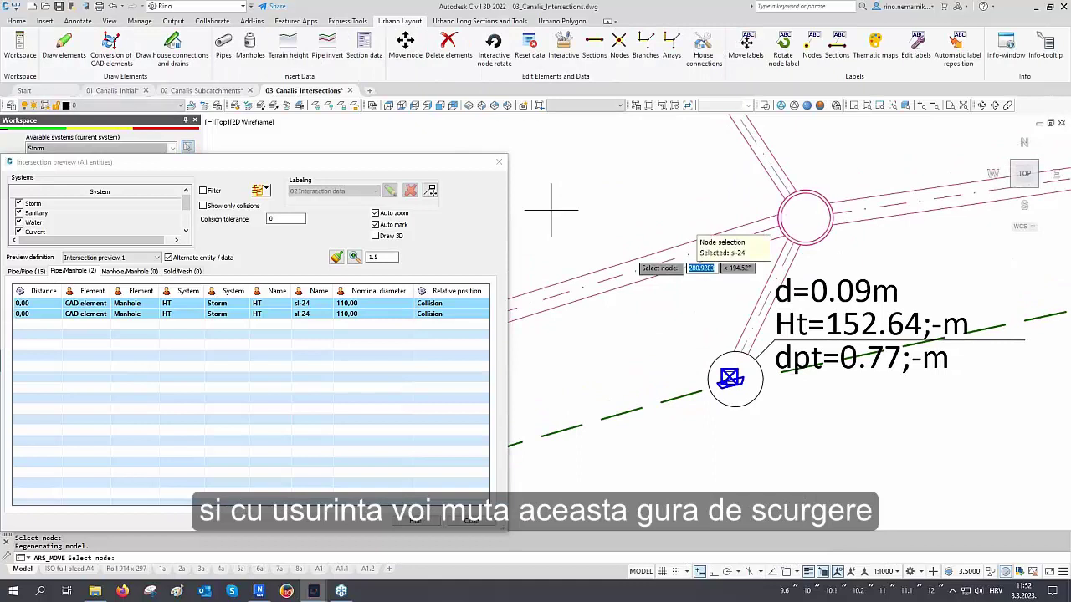
left_click(729, 378)
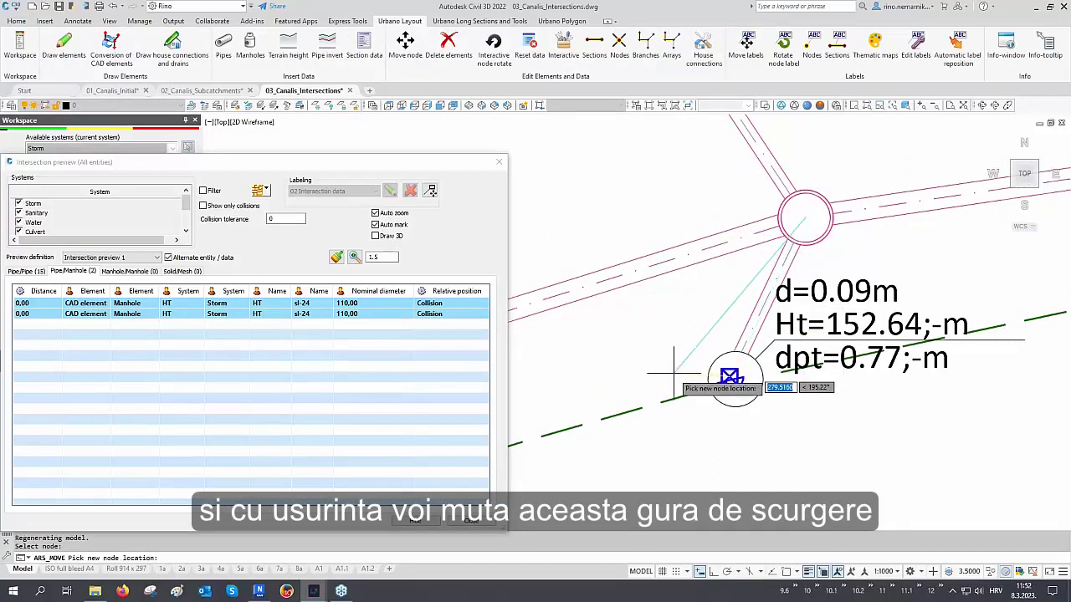
left_click(665, 372)
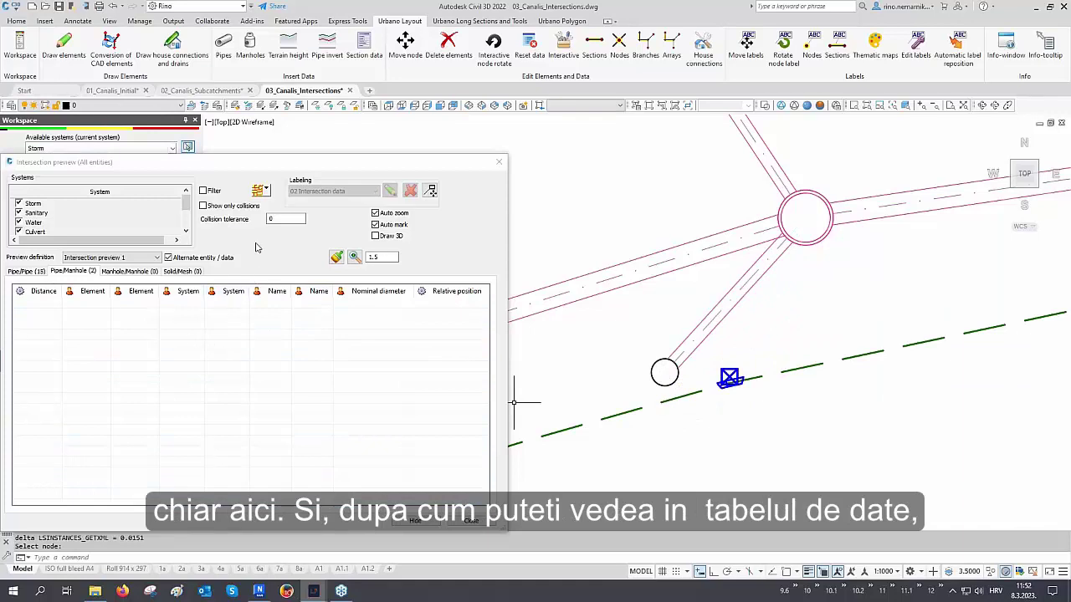
Step: Toggle the intersection filter on and off to refresh the pipe/manhole results, and close the intersection preview
left_click(216, 193)
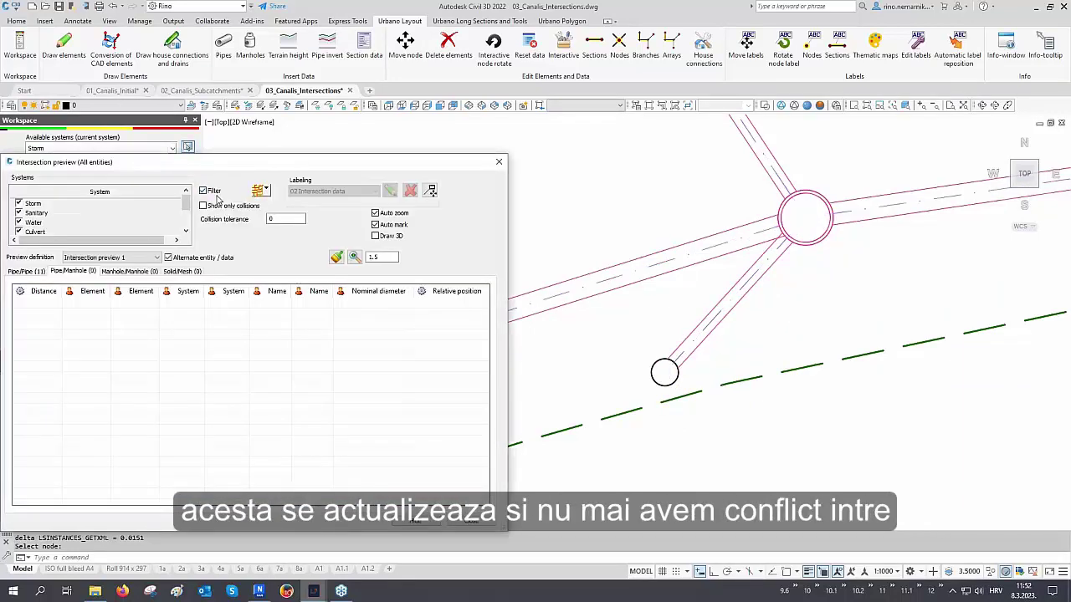
left_click(217, 194)
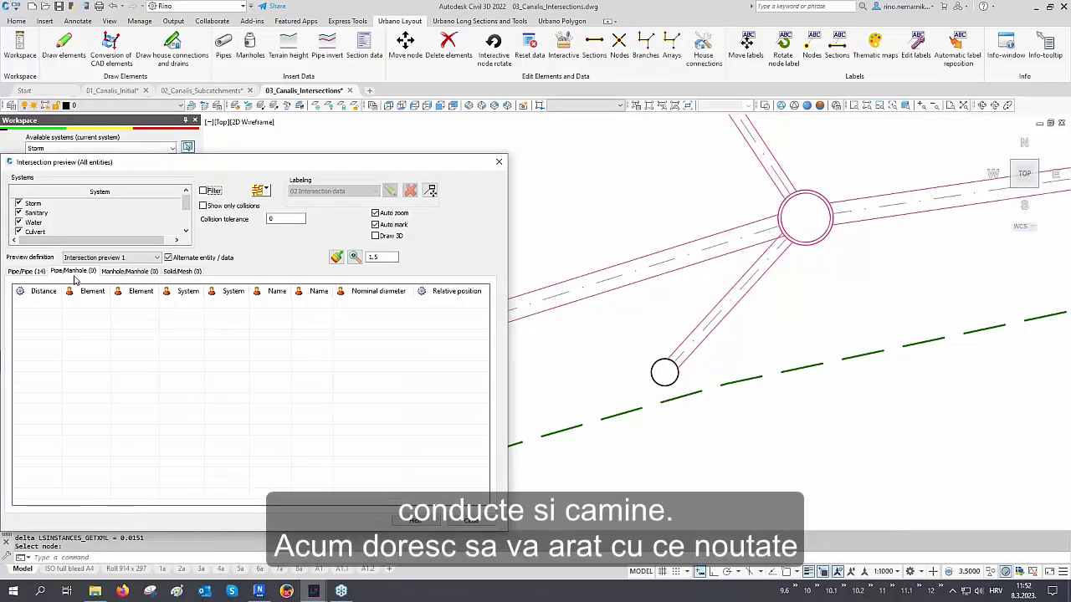
left_click(470, 521)
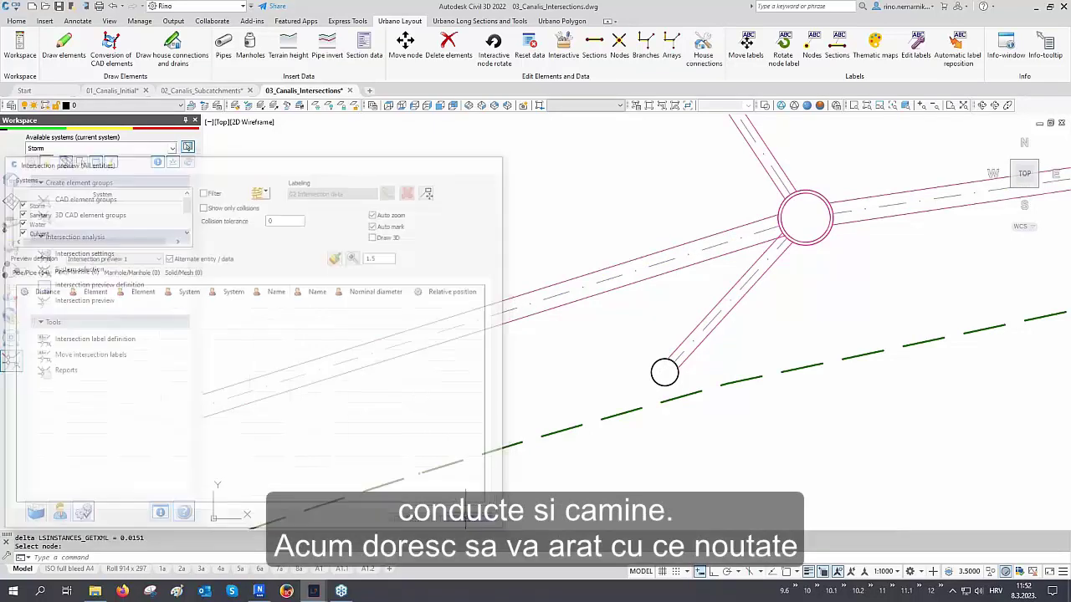
Step: Restore the layer state 02 3D style and switch the drawing to the SE Isometric view
scroll(590, 381, "down", 5)
scroll(589, 382, "down", 5)
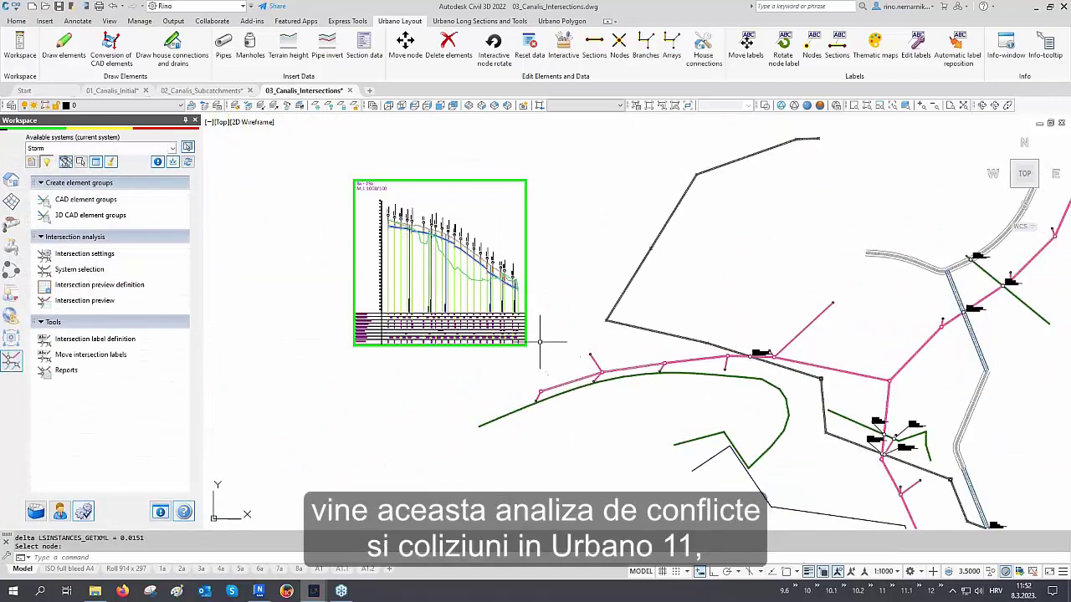
scroll(540, 342, "down", 2)
middle_click_drag(639, 382, 533, 363)
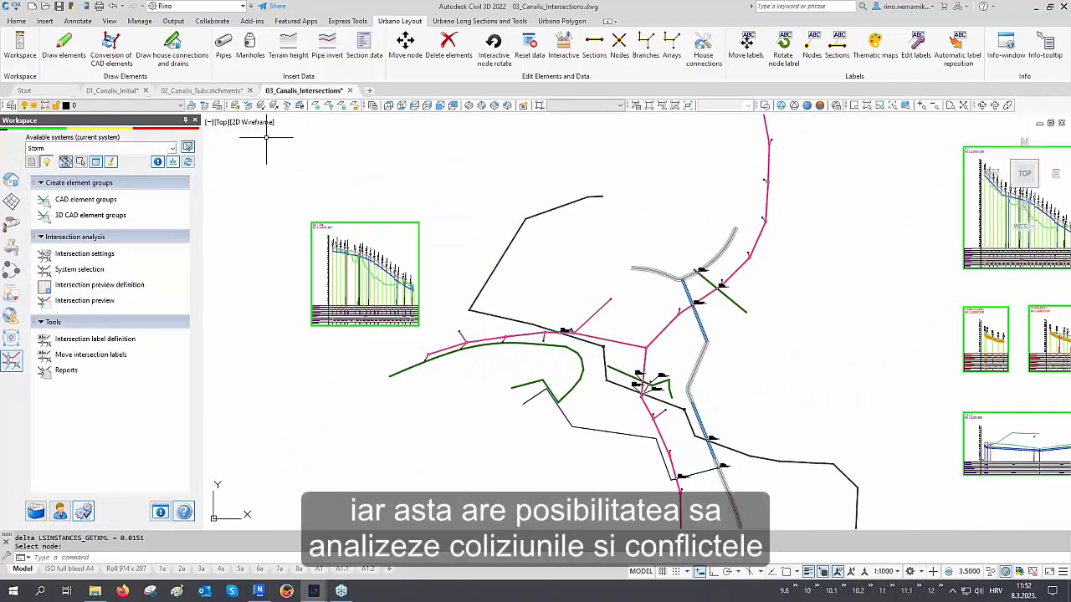
left_click(218, 108)
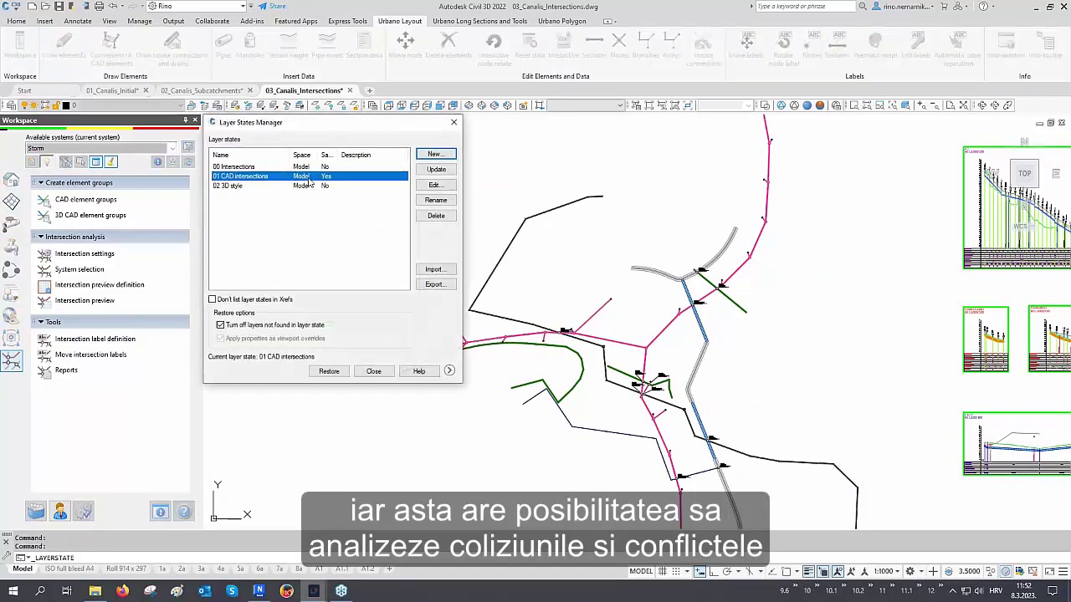
left_click(244, 186)
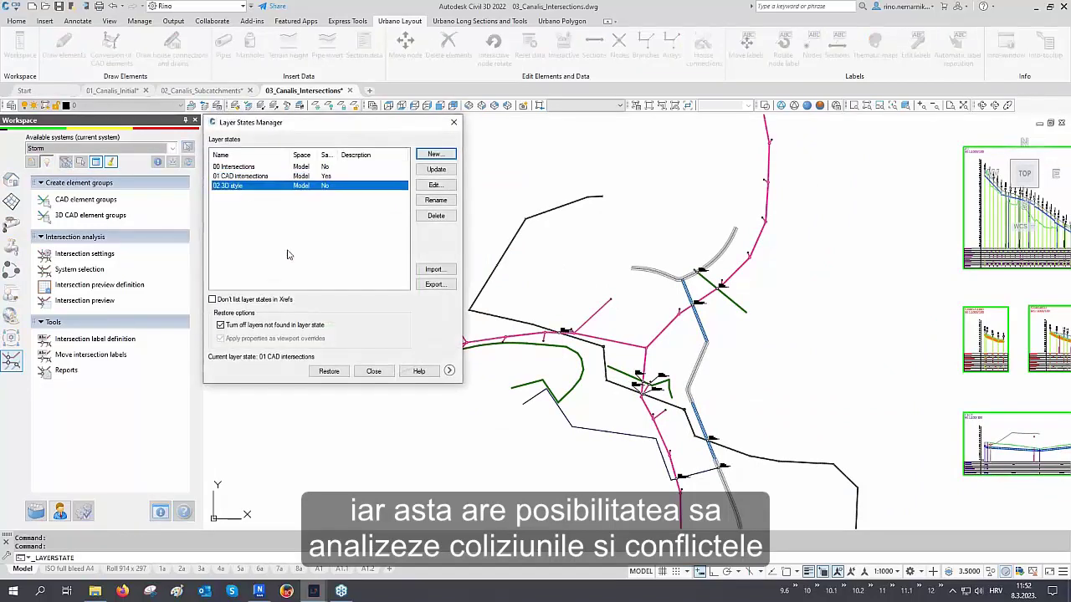
left_click(329, 371)
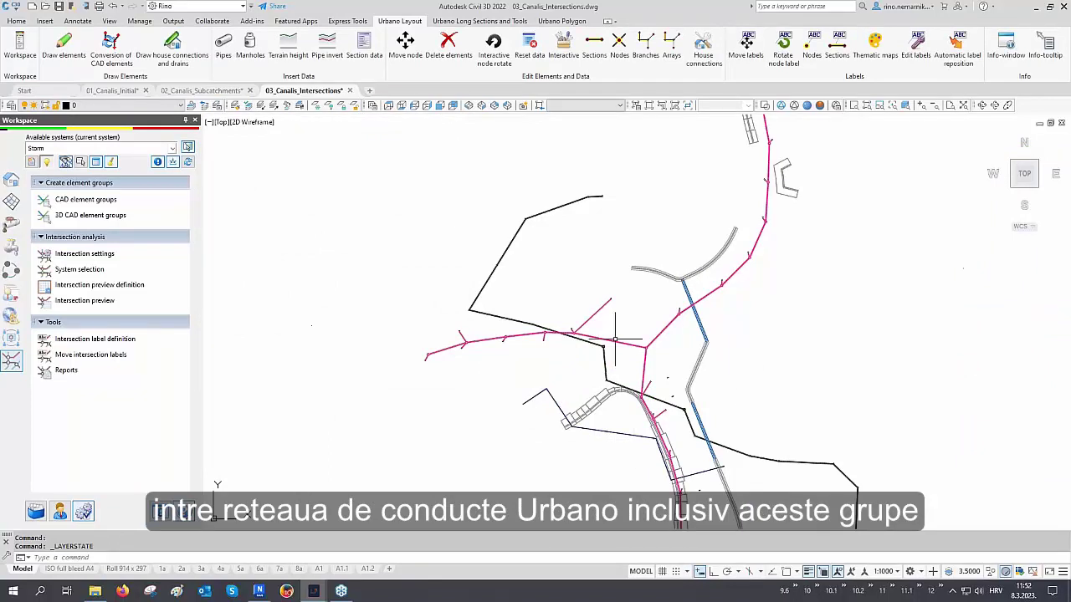
left_click(482, 107)
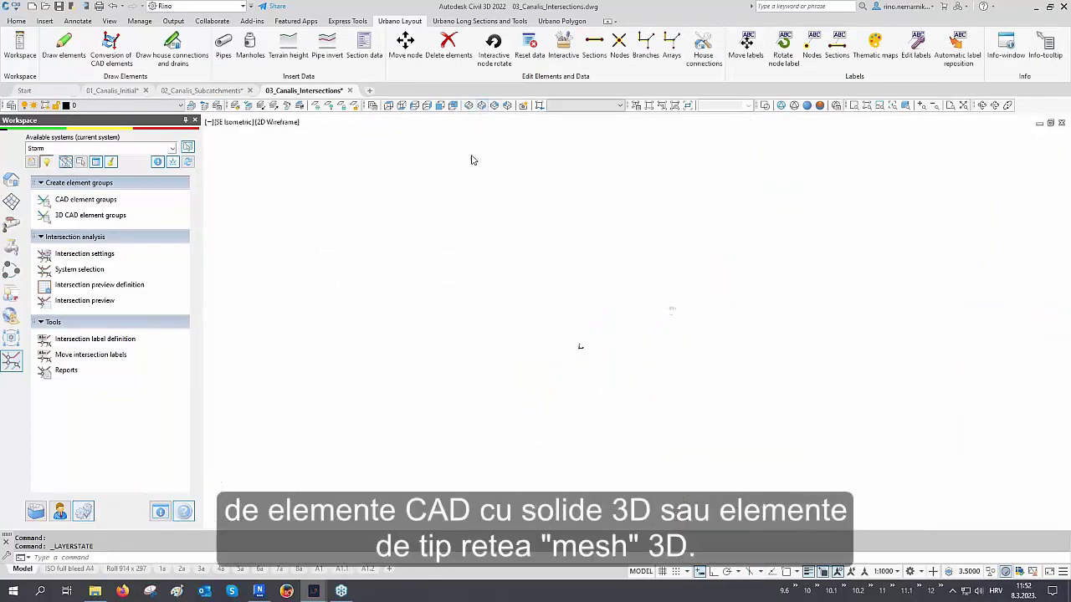
Step: Select all solids similar to the retaining wall pieces, check their object properties, and clear the selection
scroll(467, 335, "up", 4)
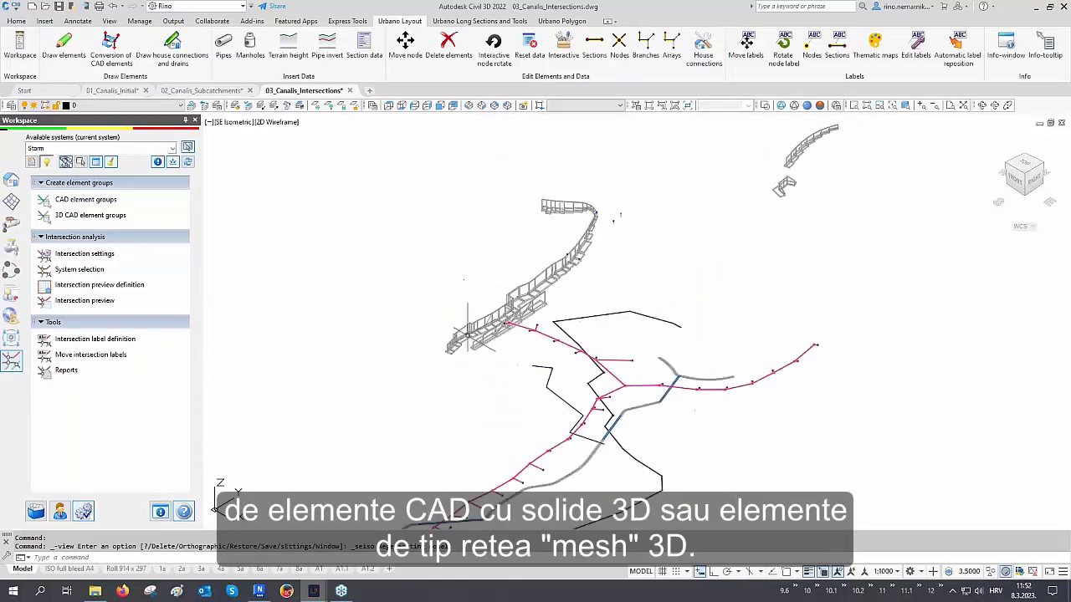
scroll(578, 294, "up", 2)
scroll(595, 297, "up", 3)
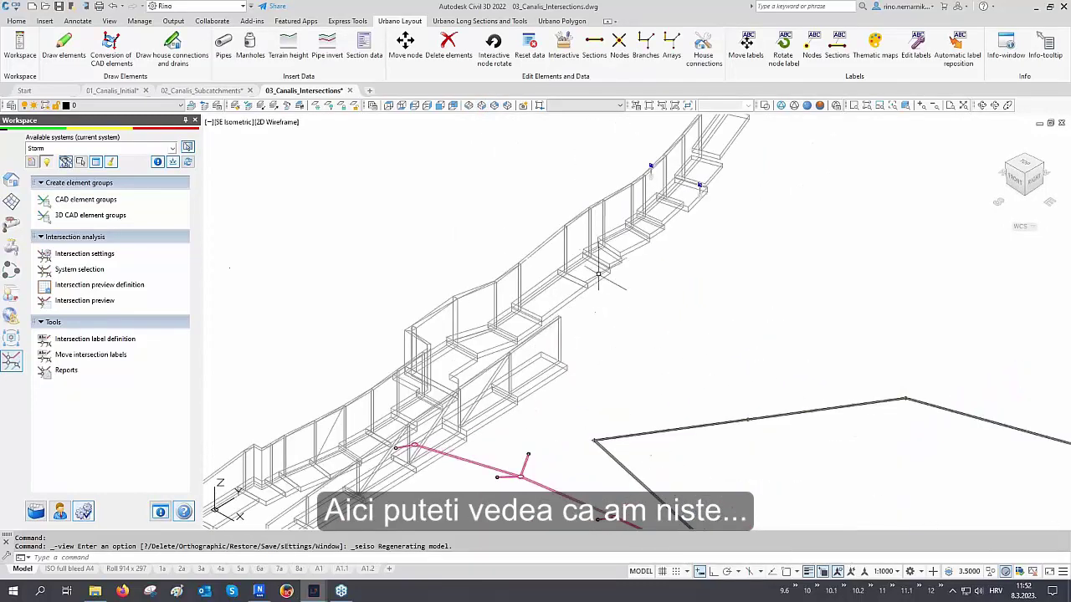
left_click(603, 198)
right_click(492, 190)
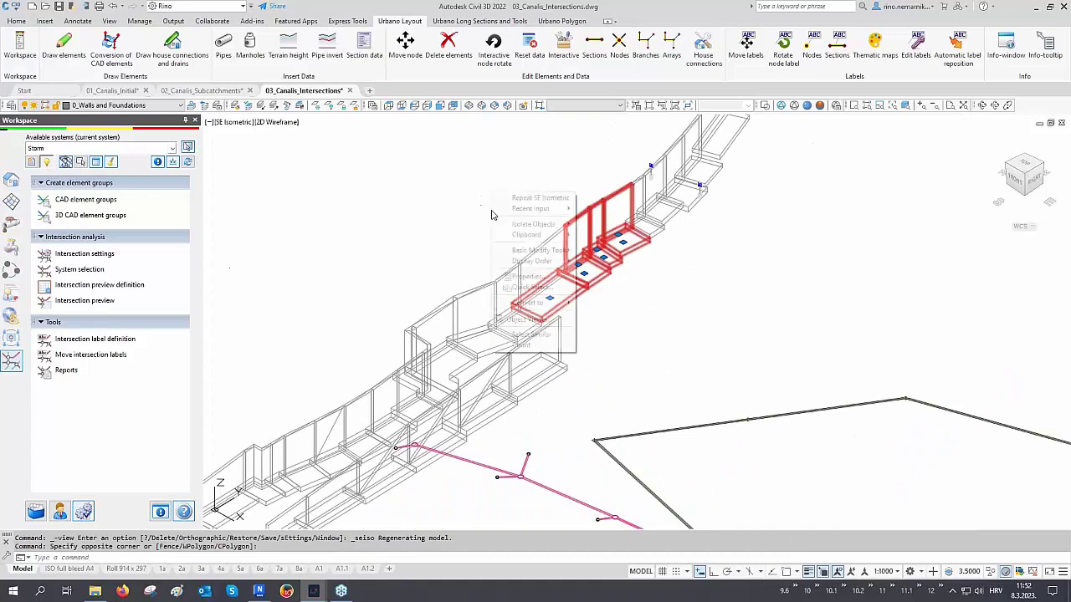
left_click(533, 336)
scroll(544, 251, "down", 6)
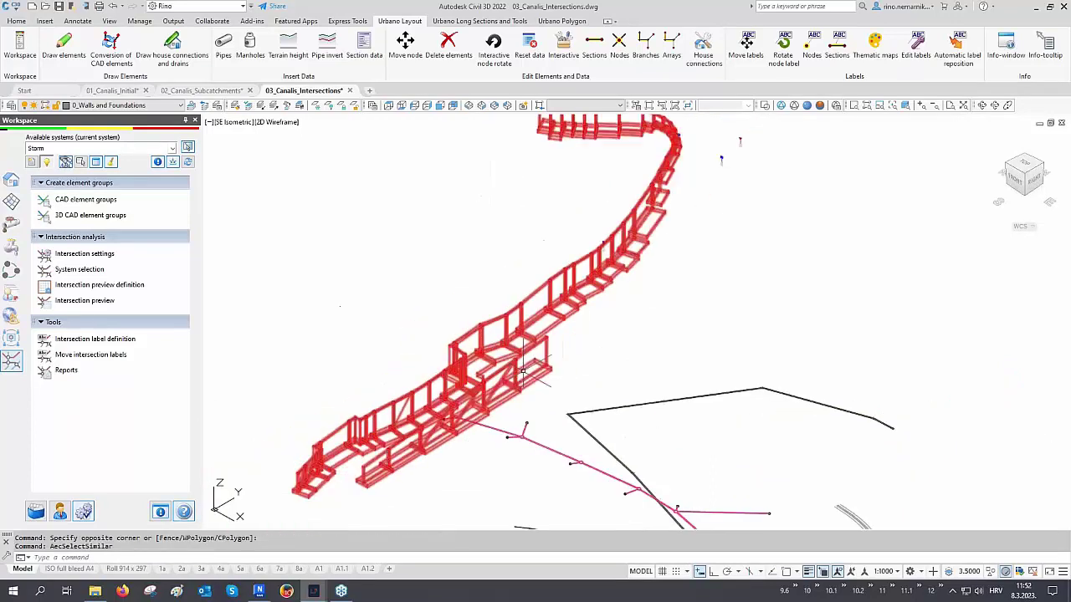
key("ctrl+1")
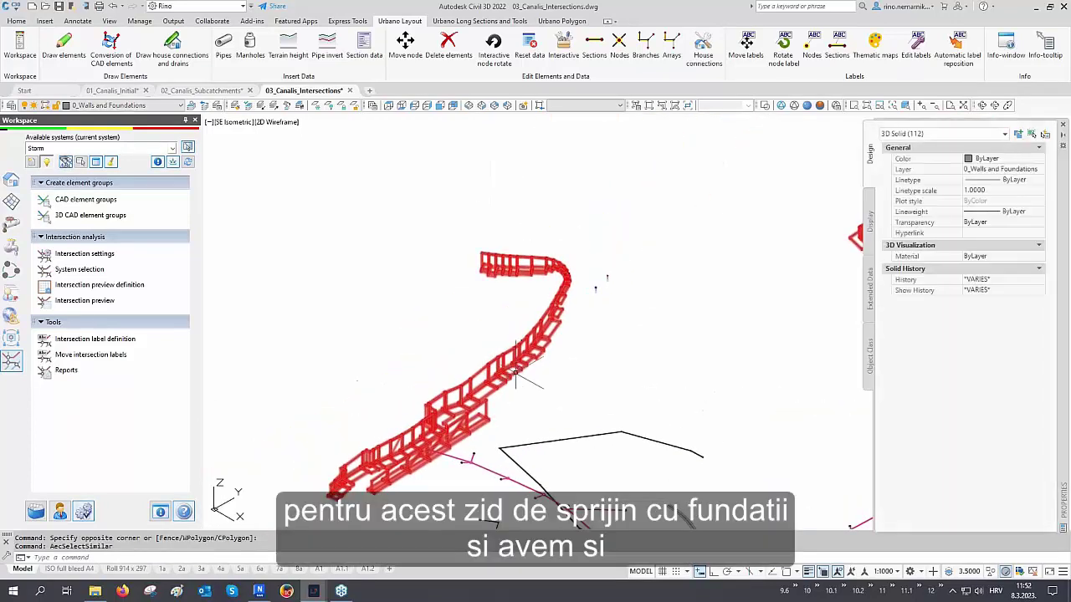
left_click(1063, 127)
key("Escape")
Step: Select the foundation block under the pedestrian crossing sign to inspect it as a 3D object, and clear the selection
scroll(594, 284, "up", 3)
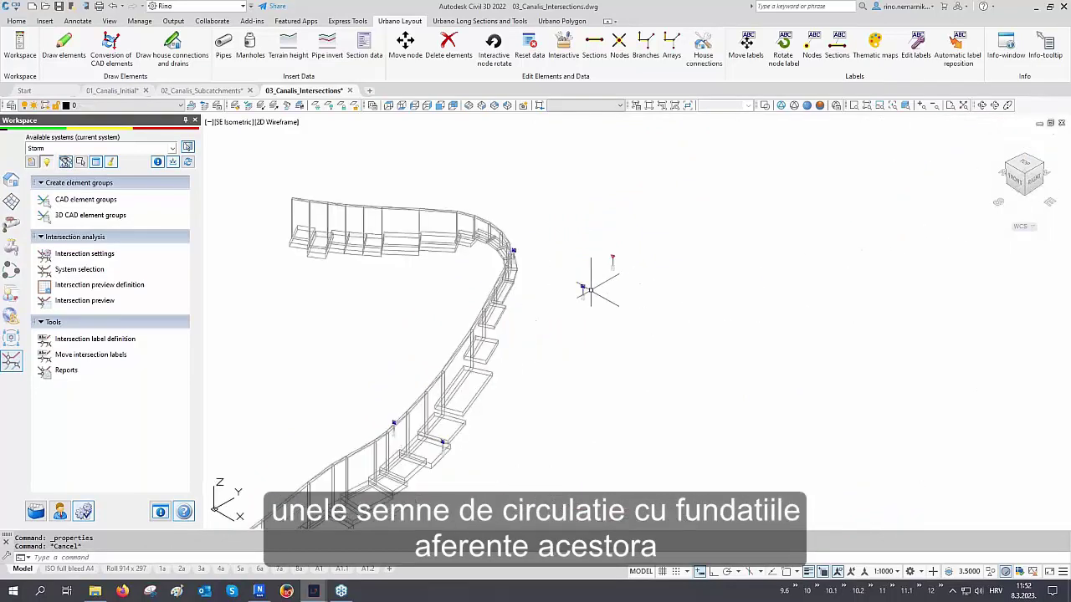
scroll(591, 290, "up", 5)
left_click(596, 342)
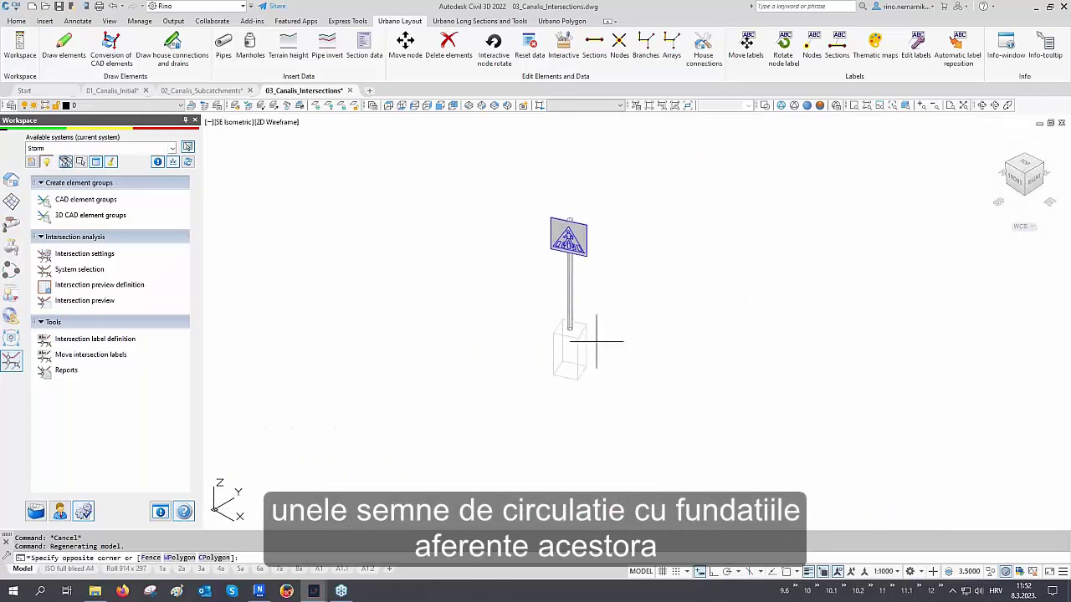
left_click(575, 379)
scroll(573, 378, "up", 3)
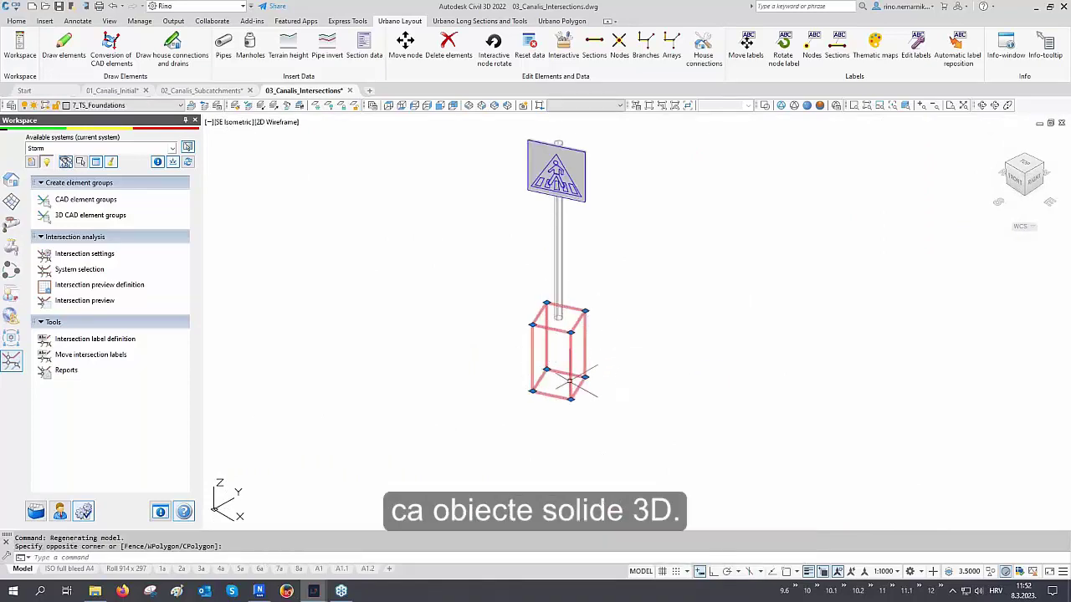
scroll(572, 378, "down", 6)
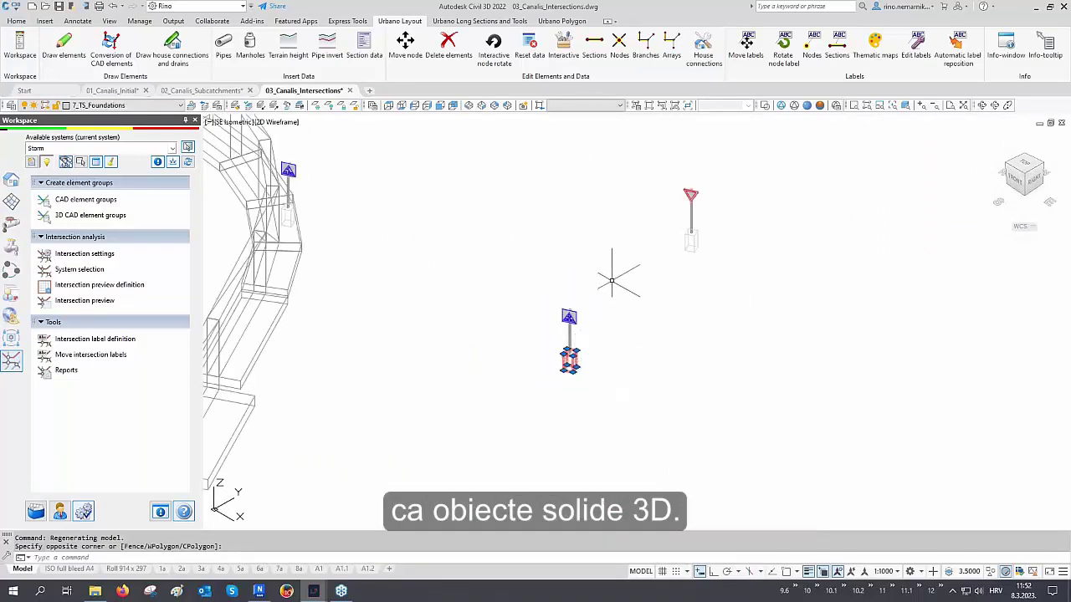
key("Escape")
Step: Create a 3D CAD element group named Walls
scroll(613, 285, "down", 8)
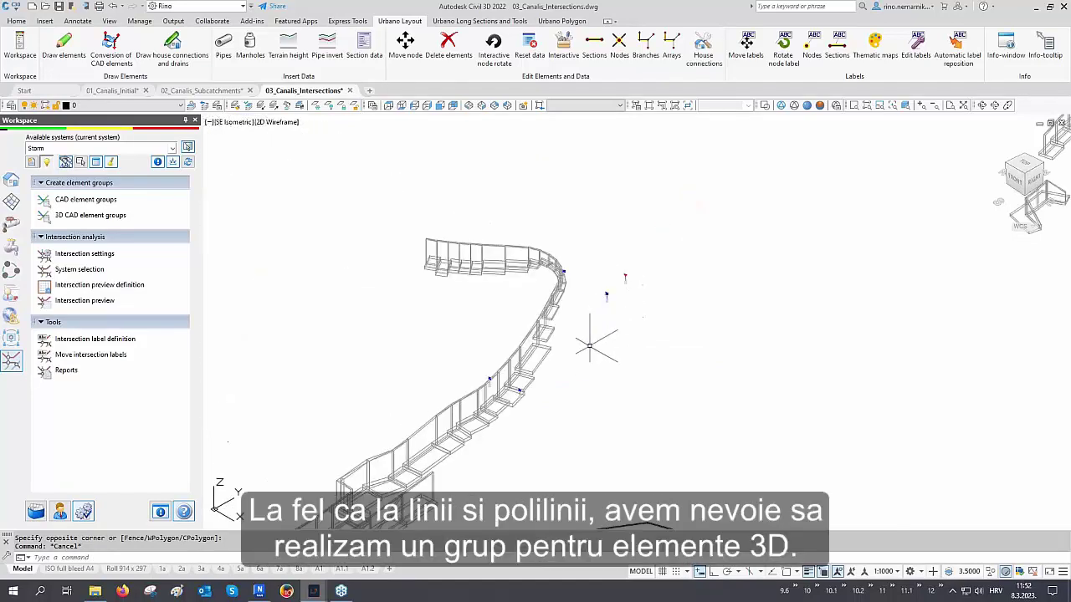
mouse_move(589, 347)
middle_mouse_down()
mouse_move(620, 297)
mouse_move(610, 344)
mouse_move(590, 360)
middle_mouse_up()
scroll(620, 297, "down", 2)
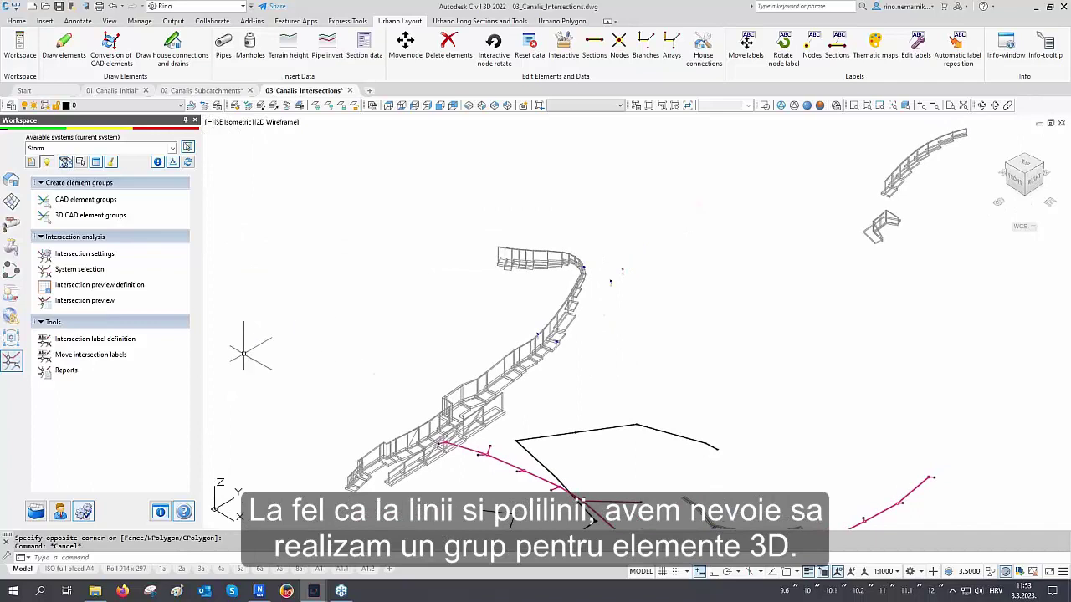
left_click(93, 215)
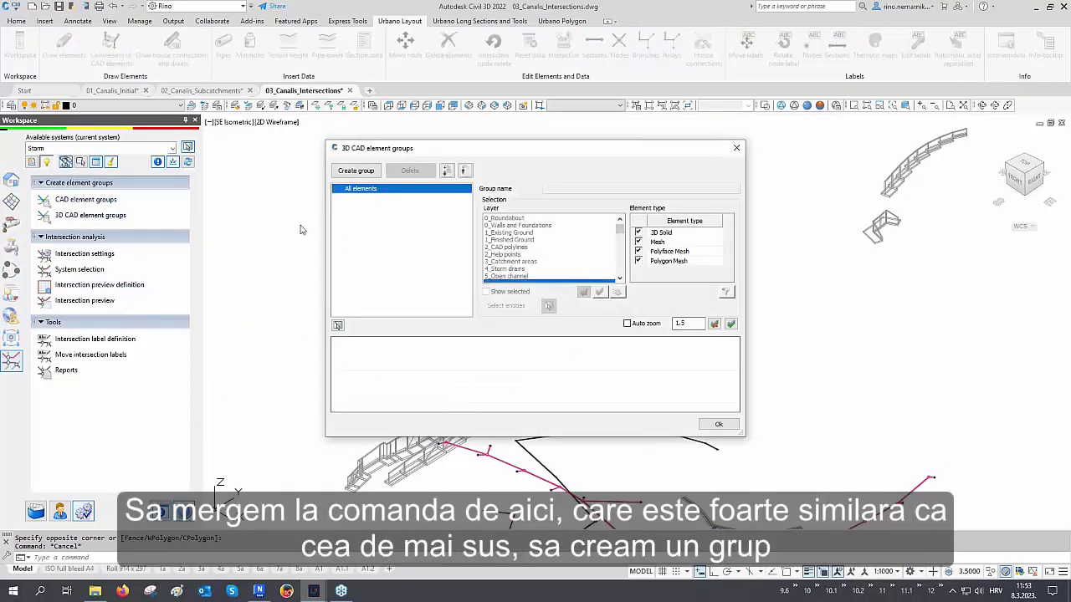
left_click(357, 171)
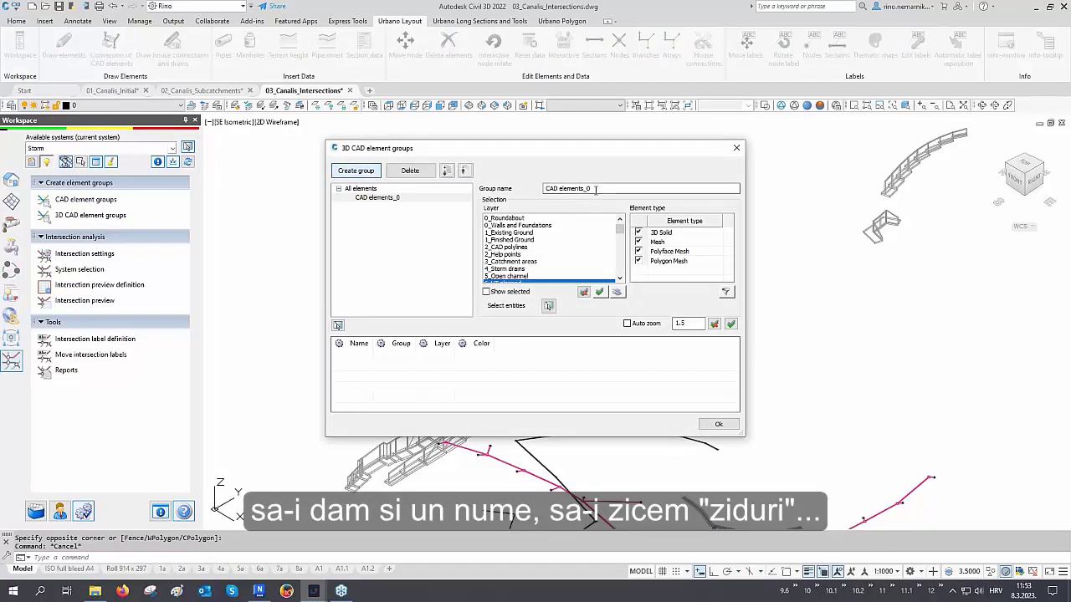
left_click_drag(592, 189, 544, 191)
type("Wa")
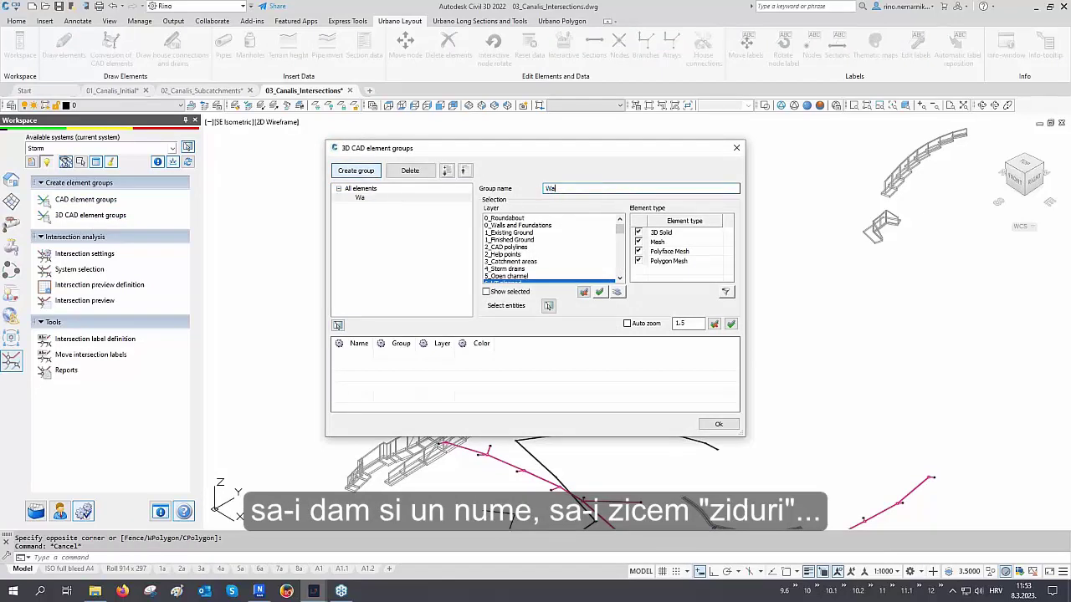
type("lls")
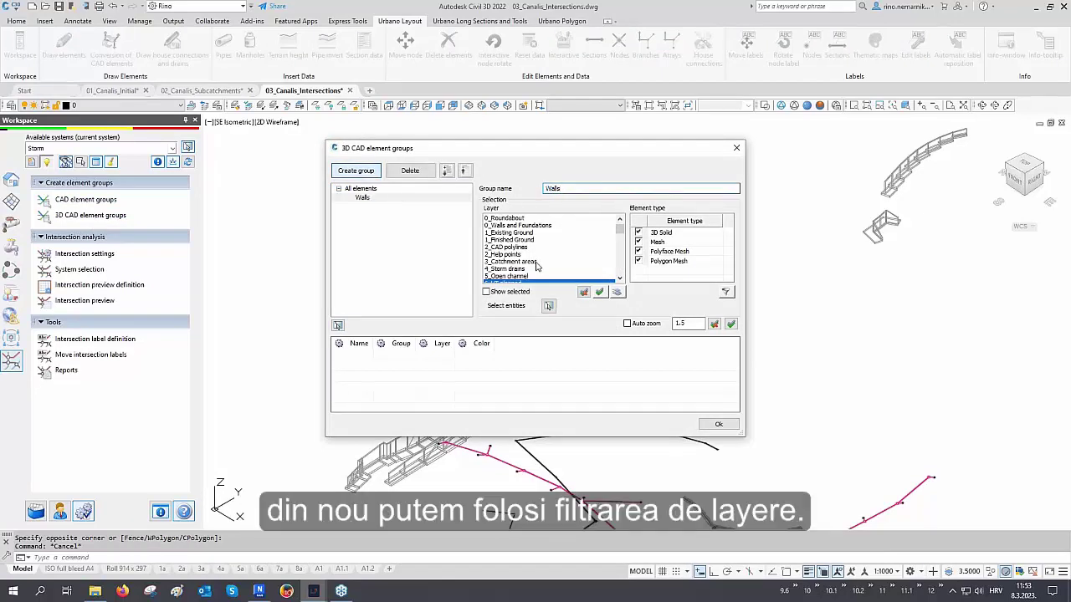
Step: Add all solids on the layer 0_Walls and Foundations across the whole drawing to the Walls group
left_click(533, 226)
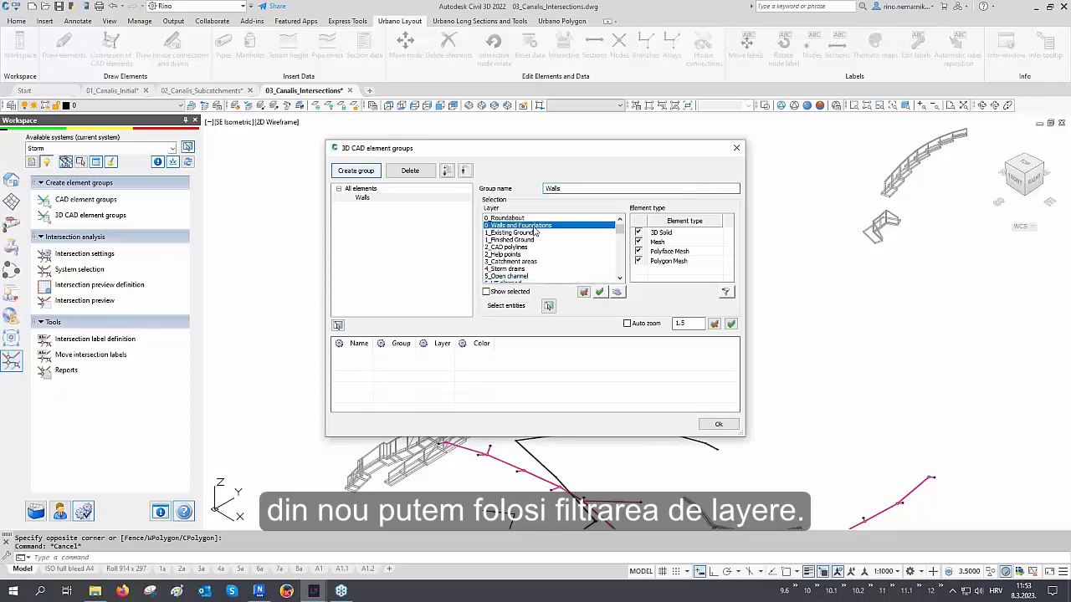
left_click(548, 306)
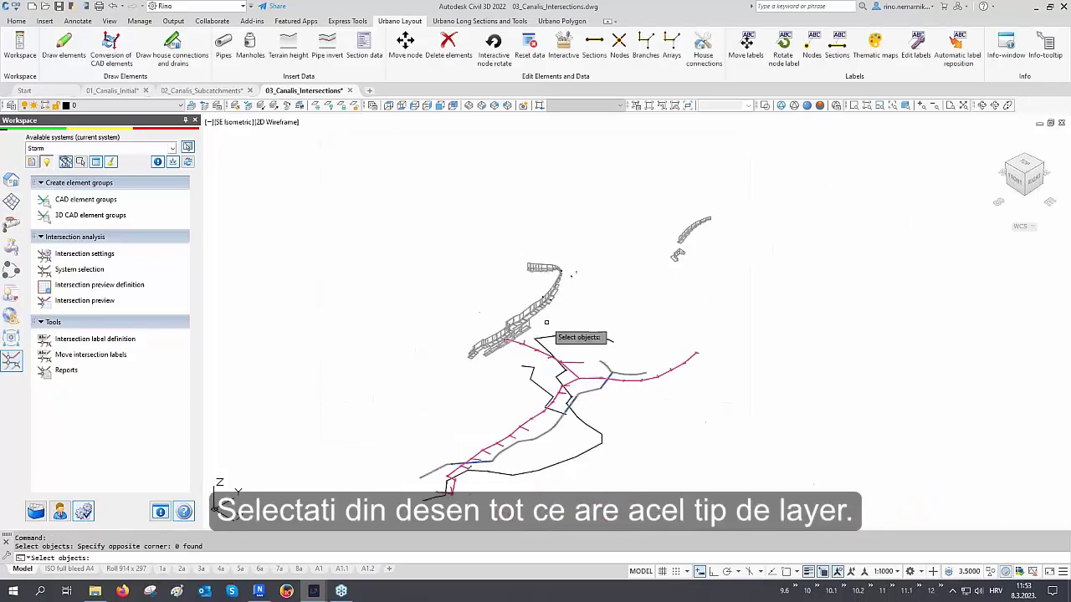
left_click(809, 172)
left_click(362, 395)
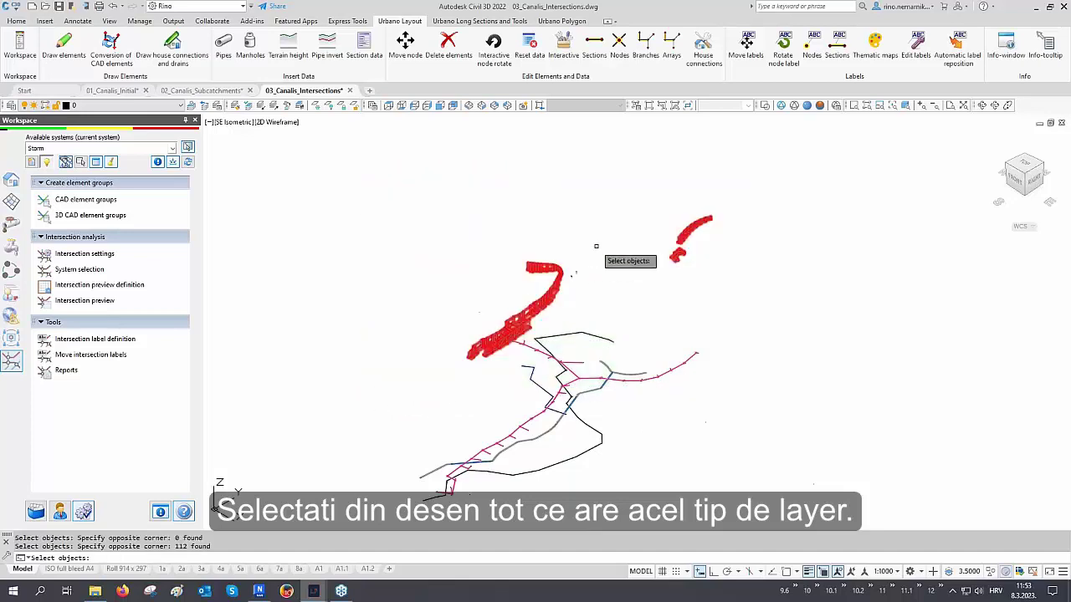
key("Return")
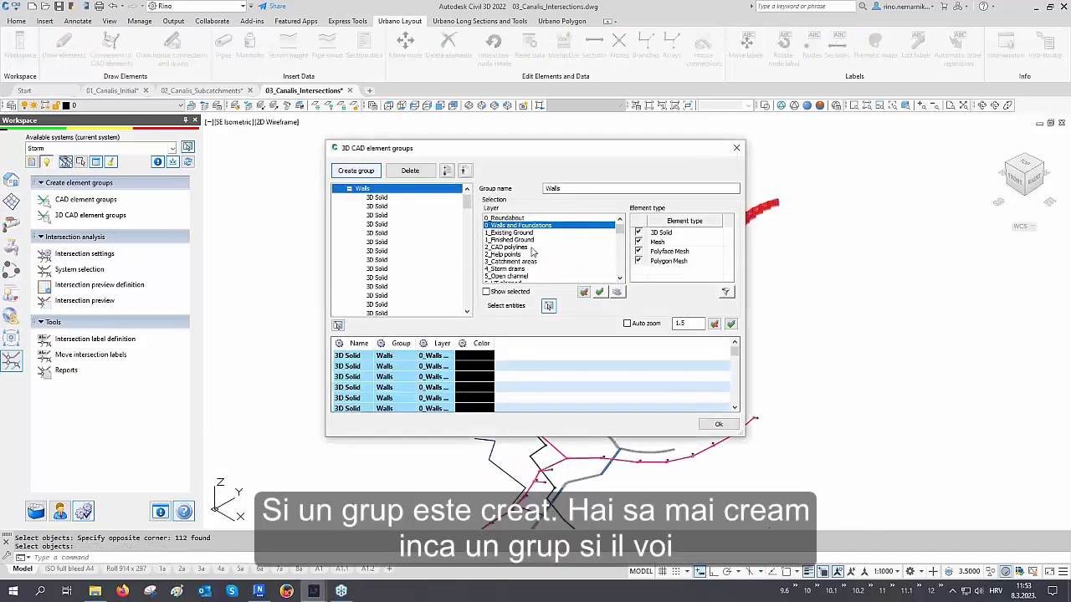
Step: Collapse the Walls group and create a second 3D element group named TS
left_click(350, 190)
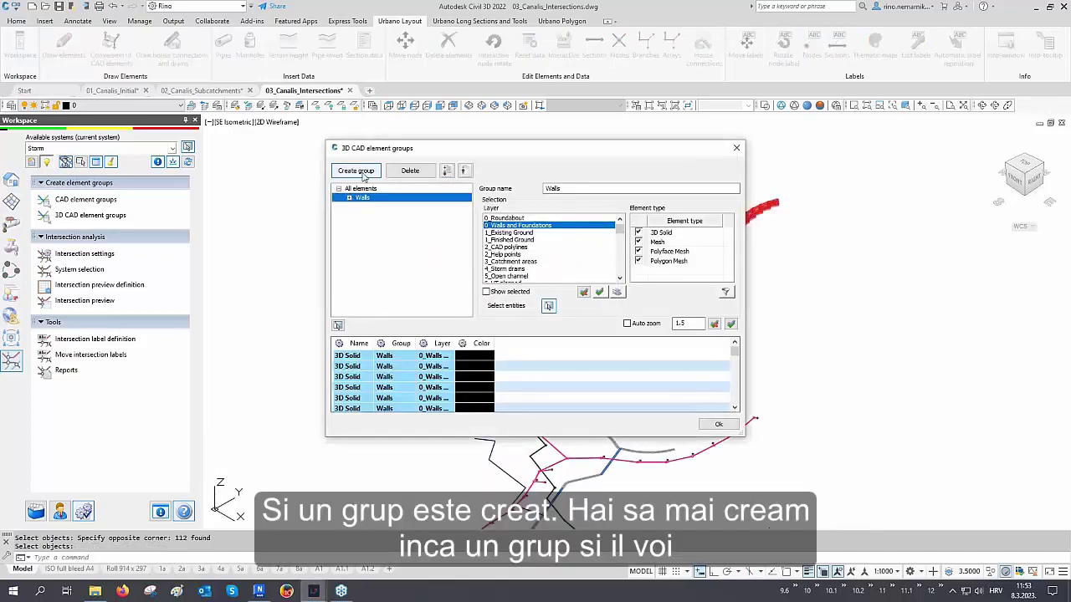
left_click(362, 174)
left_click_drag(596, 189, 539, 188)
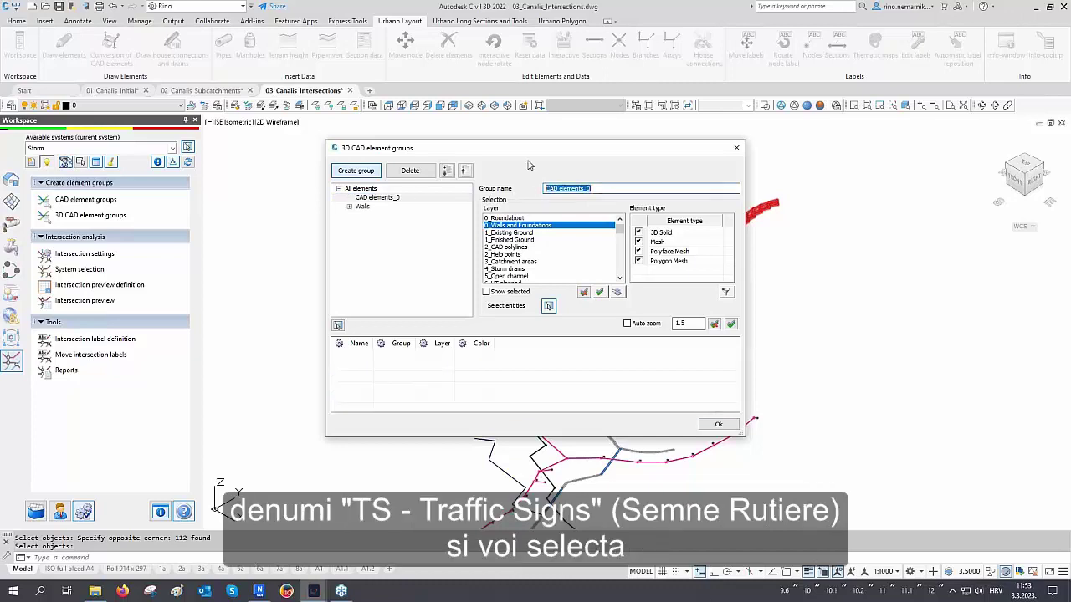
type("TS")
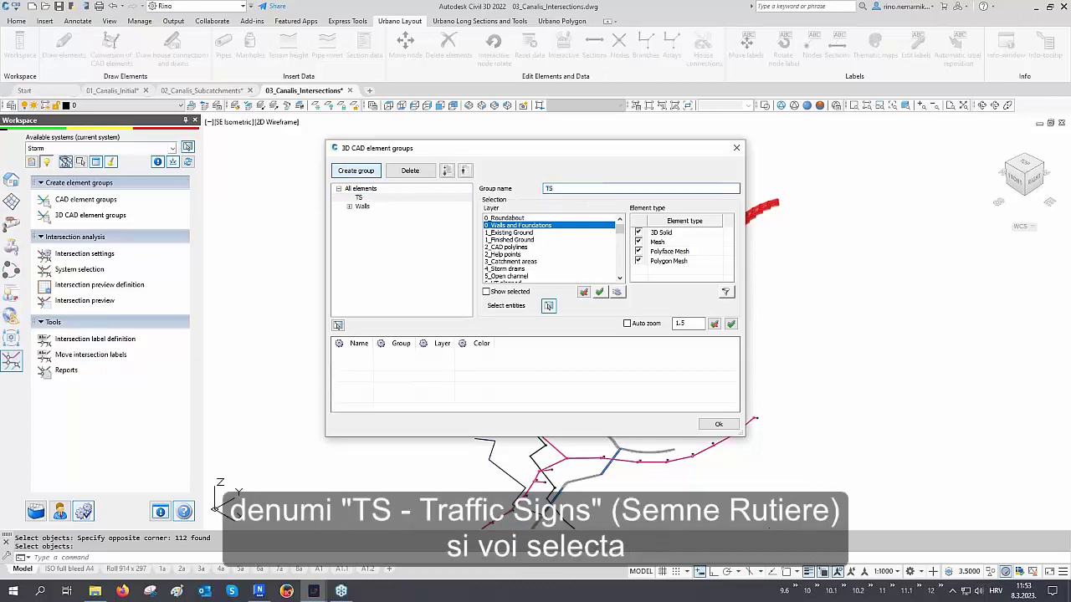
Step: Add all solids on the layer 7_TS_Foundations across the whole drawing to the TS group and accept the 3D groups
scroll(537, 238, "down", 2)
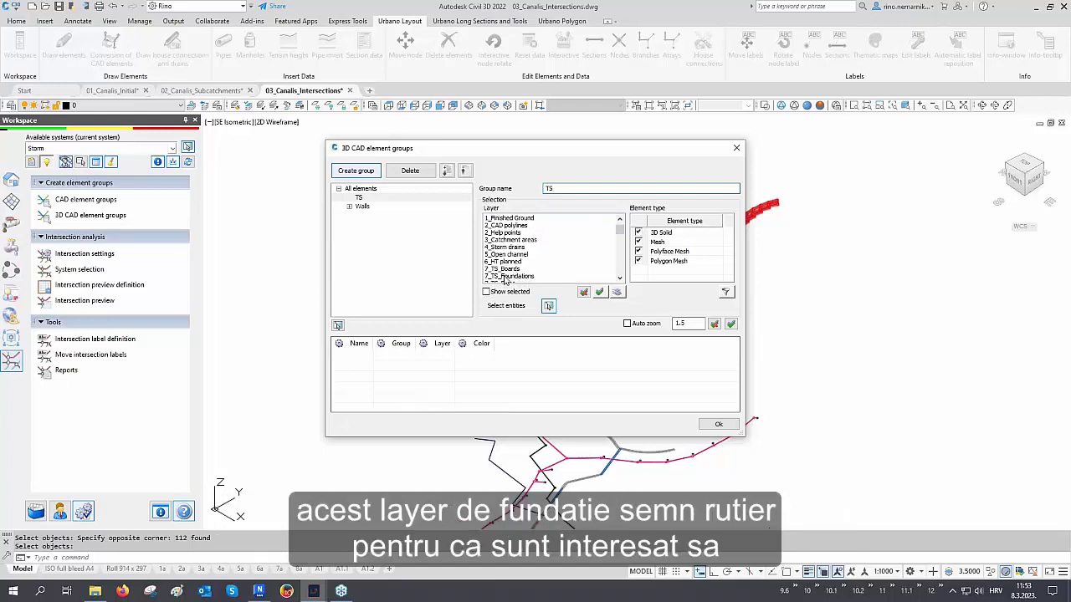
left_click(505, 277)
scroll(538, 254, "down", 2)
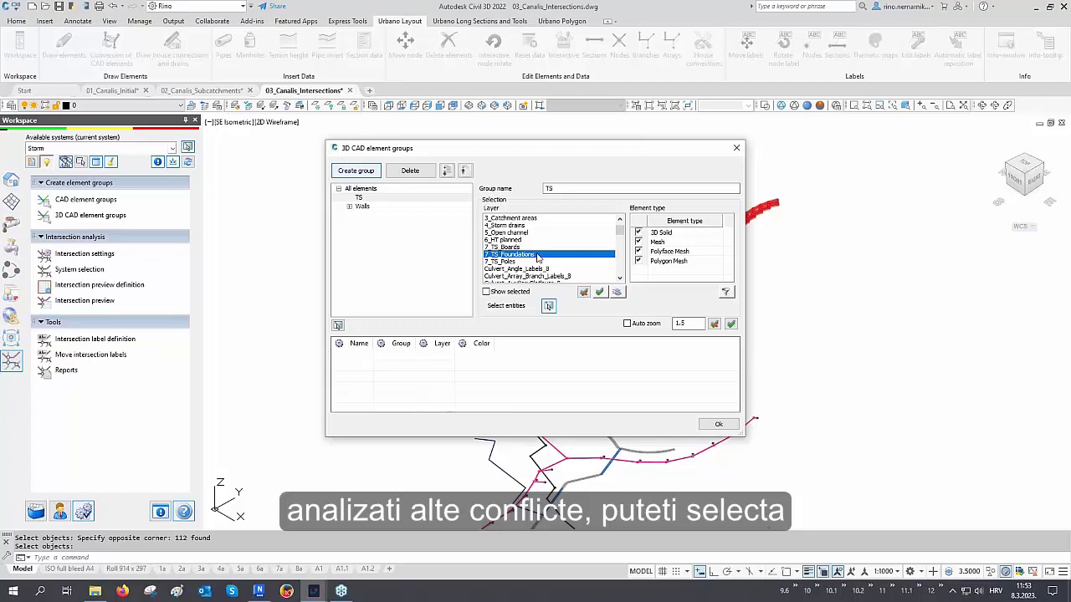
left_click(549, 306)
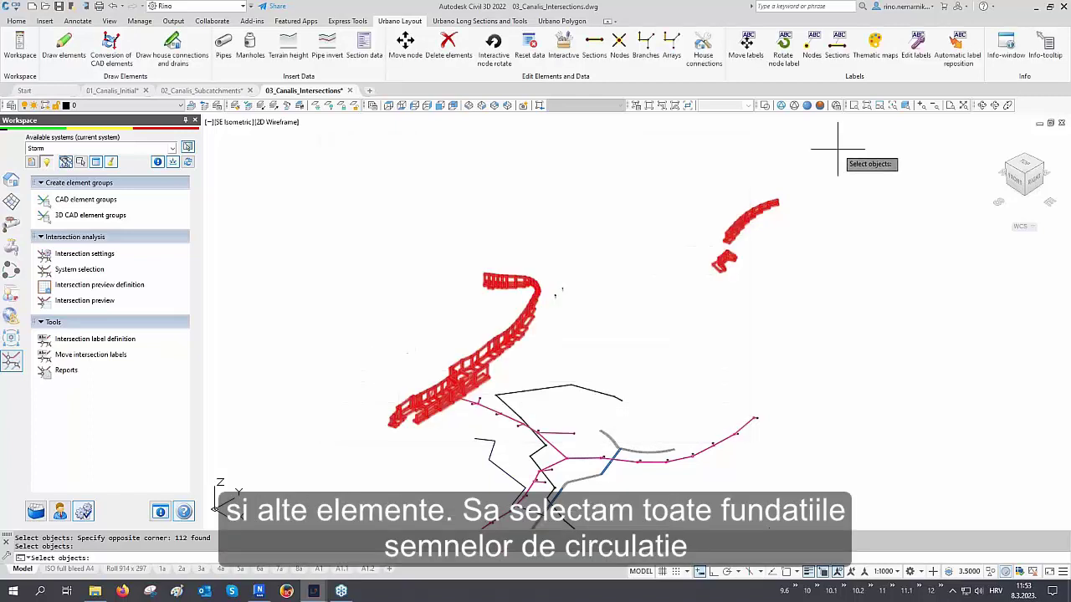
left_click(837, 149)
left_click(299, 474)
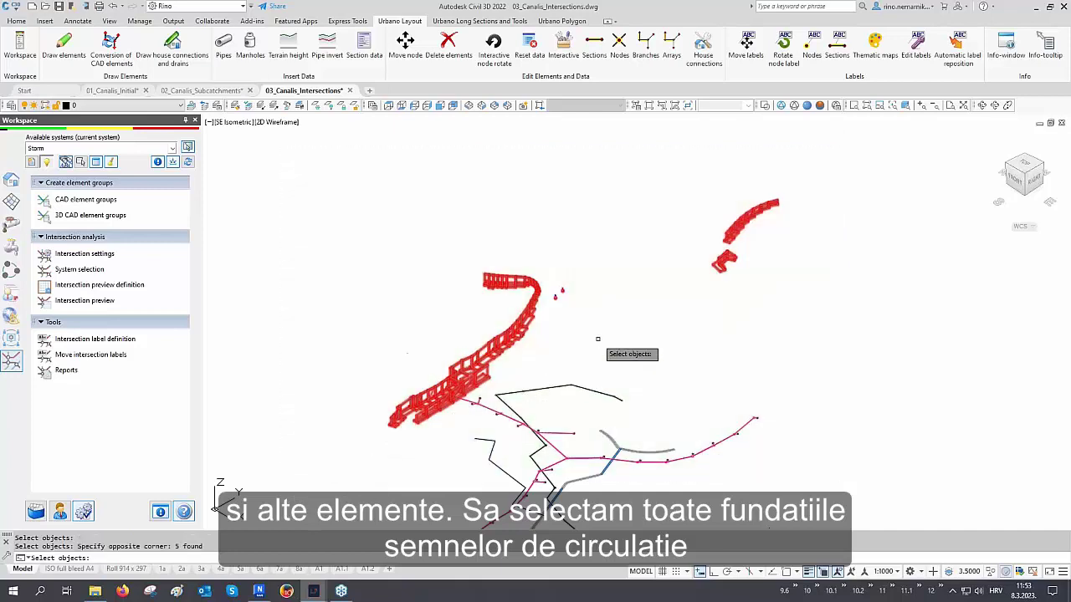
key("Return")
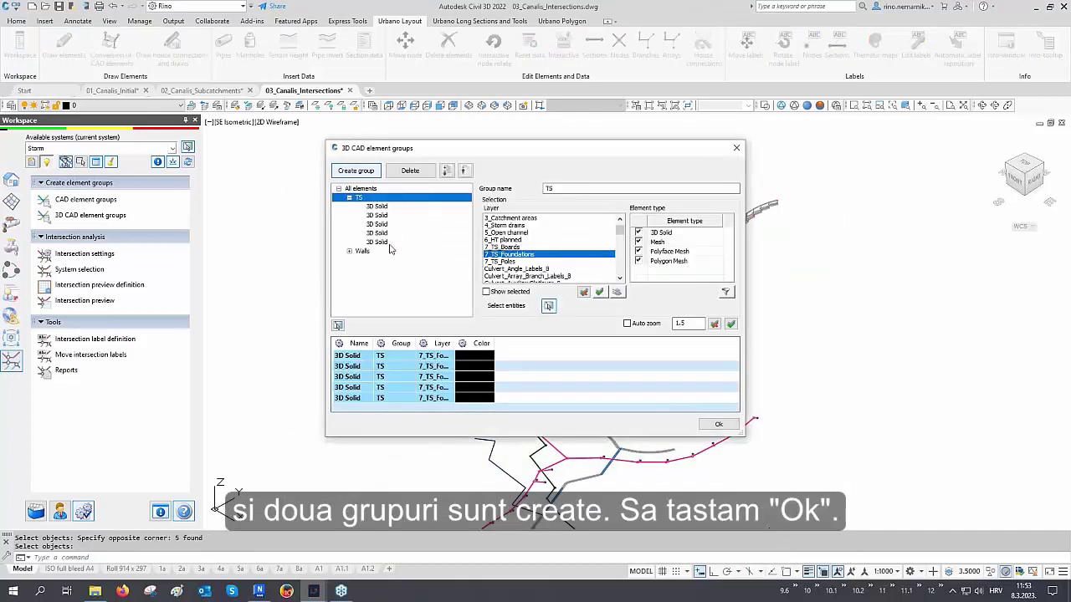
left_click(718, 424)
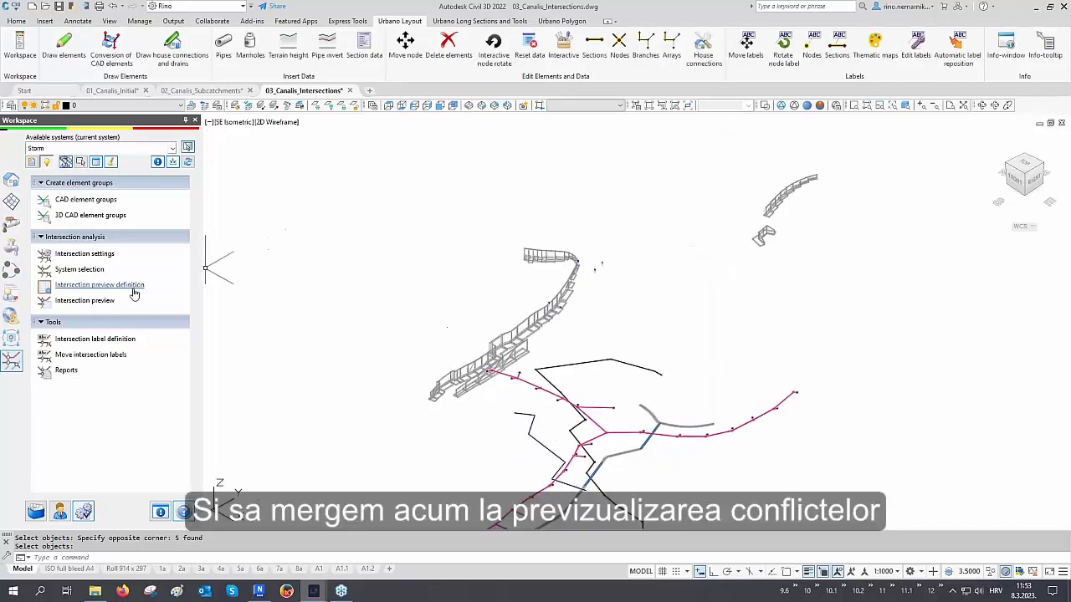
Step: Open the intersection preview with 3D drawing enabled and display the Solid/Mesh intersections
left_click(85, 300)
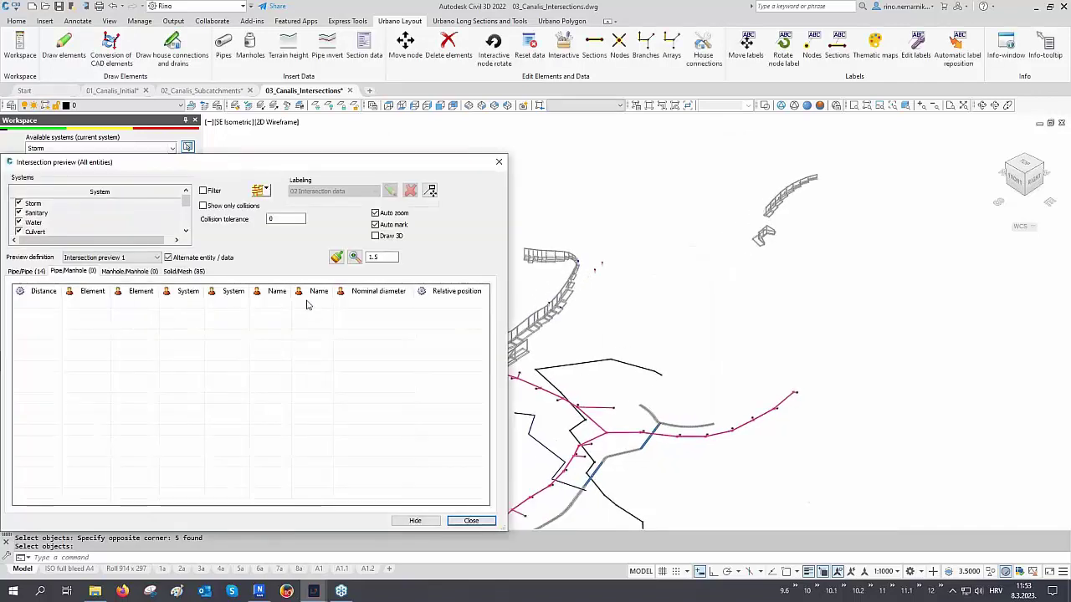
left_click(386, 238)
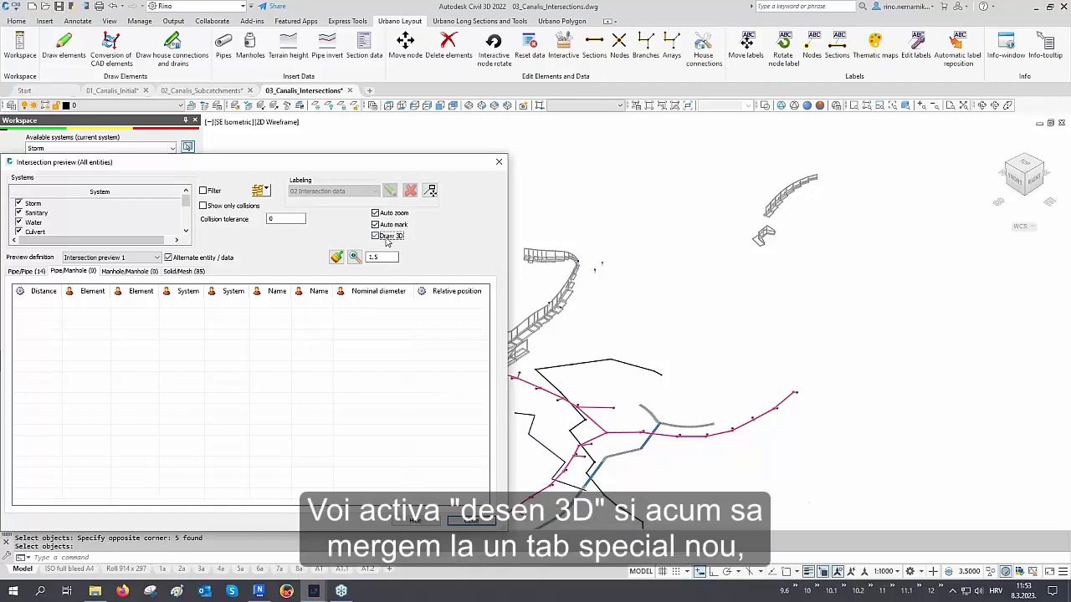
left_click(176, 272)
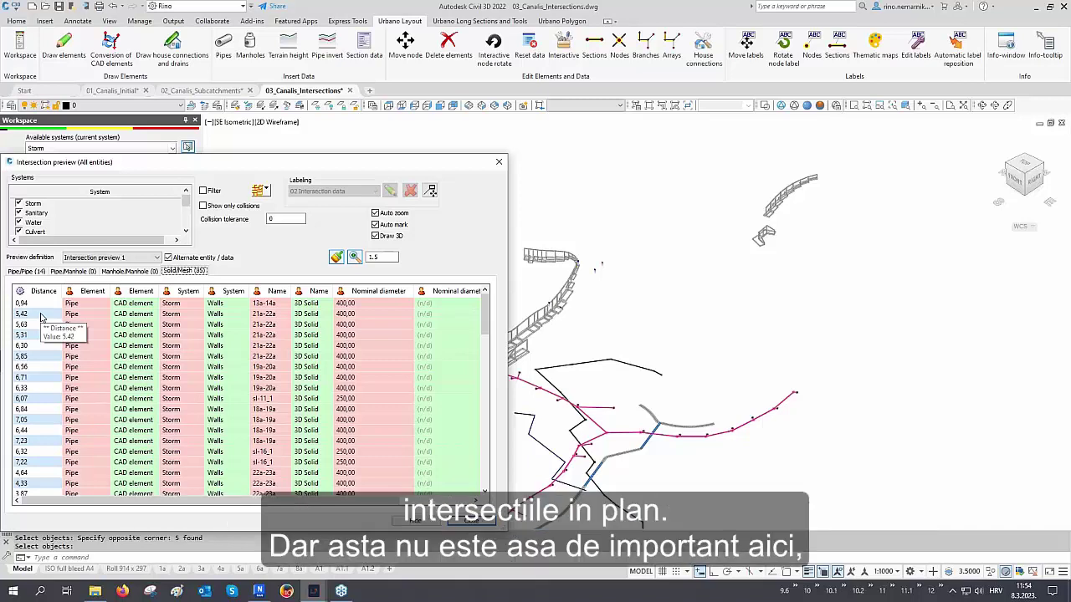
Step: Limit the intersection list to collisions only and set the collision tolerance to 0.20
left_click(209, 207)
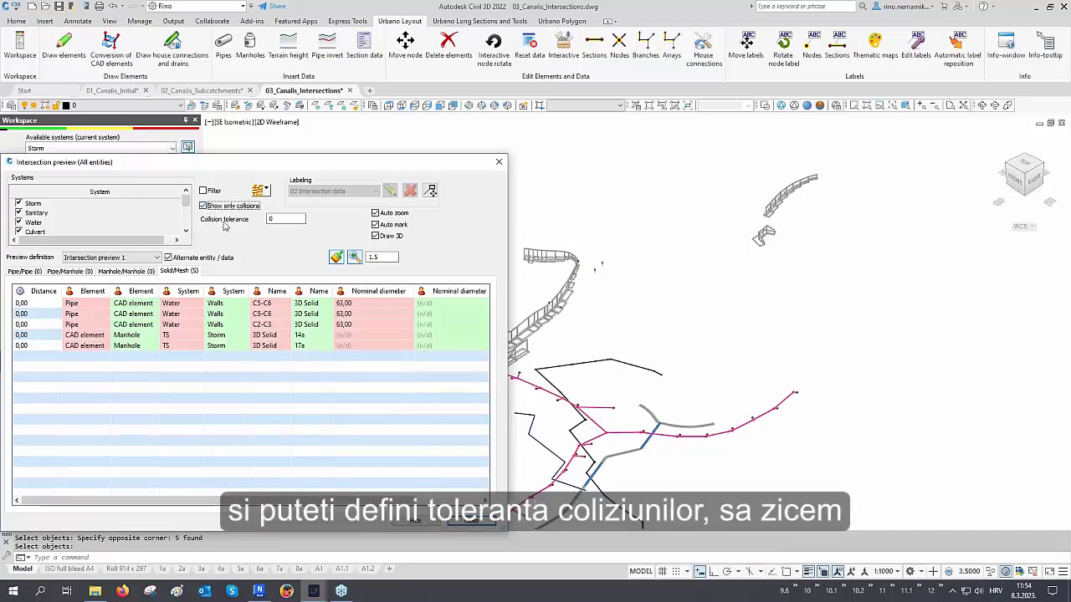
left_click(287, 221)
type(".20")
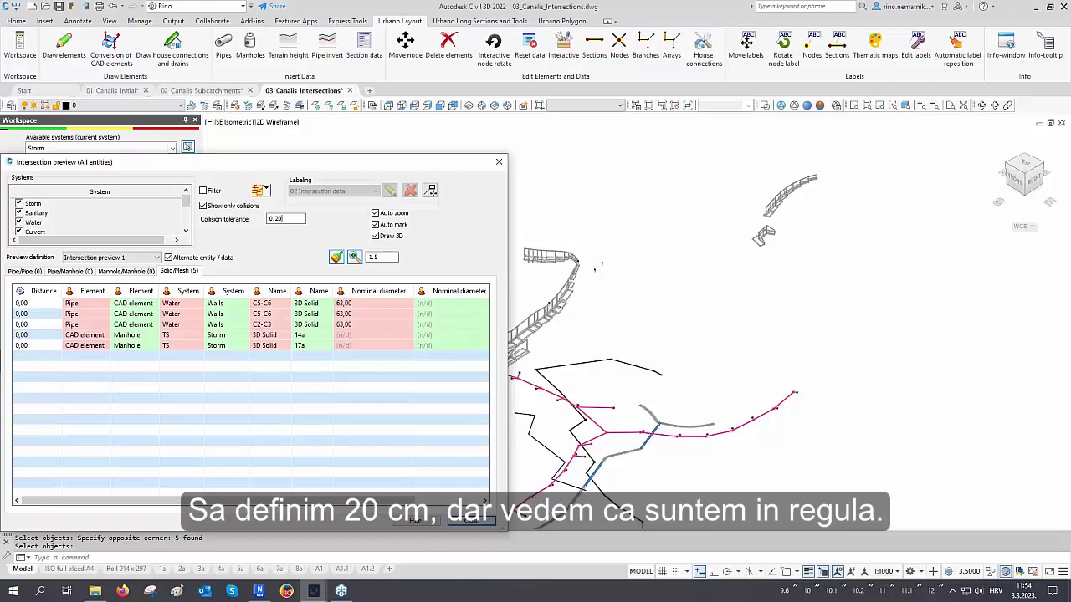
key("Tab")
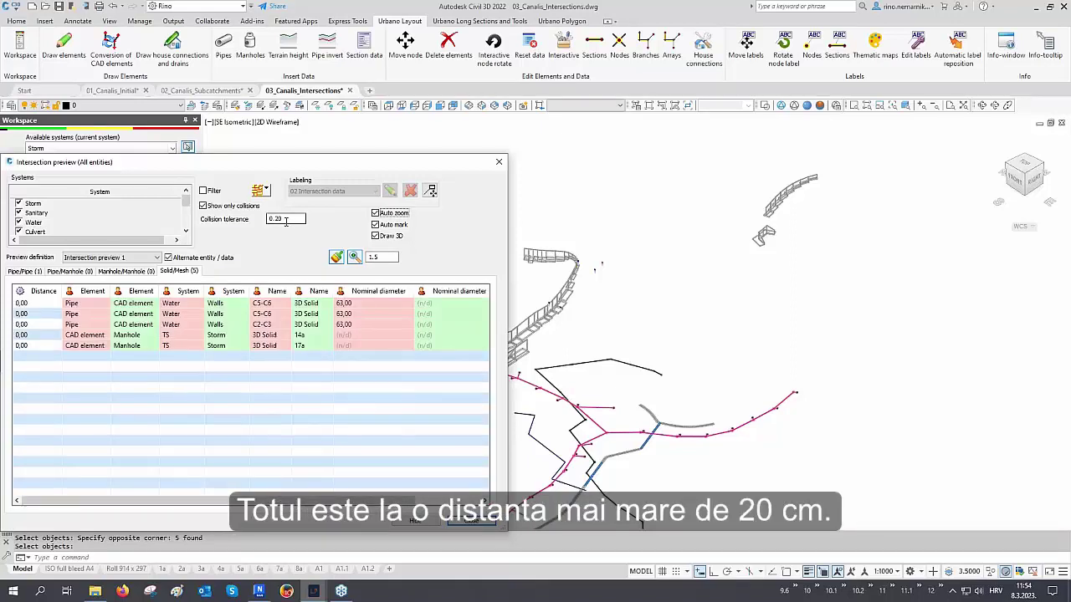
Step: Highlight the three collisions between Water pipes and Walls solids together and examine them in the 3D model
left_click(170, 305)
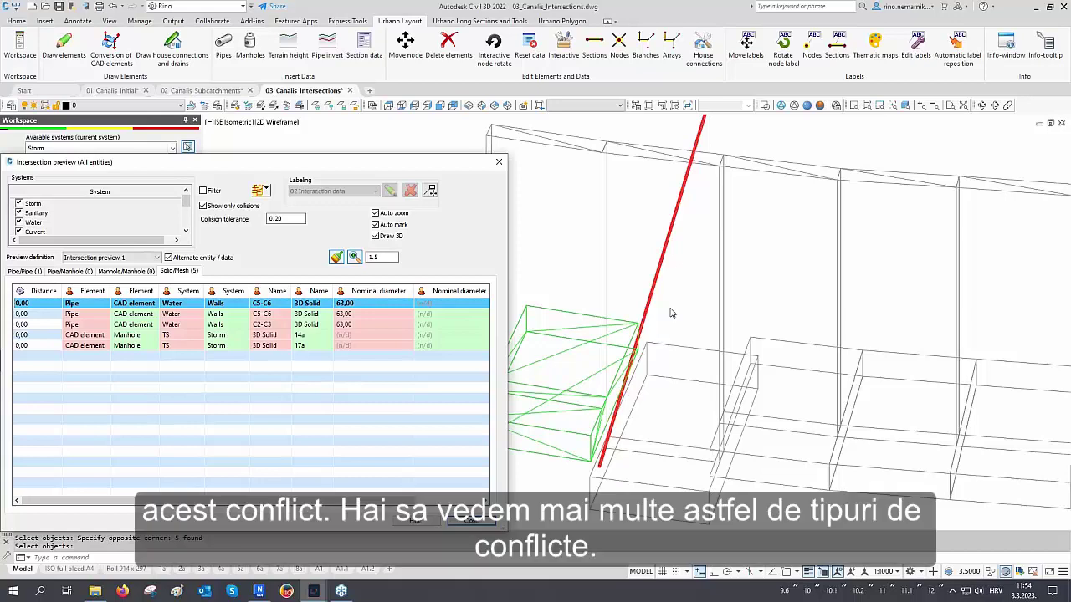
left_click(196, 316, "ctrl")
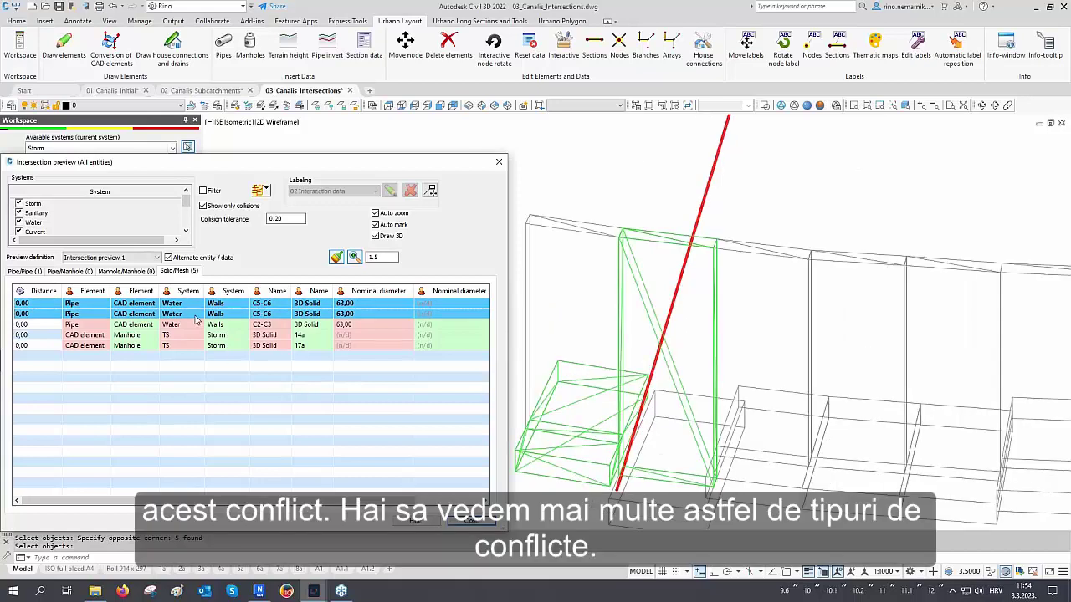
left_click(191, 326, "ctrl")
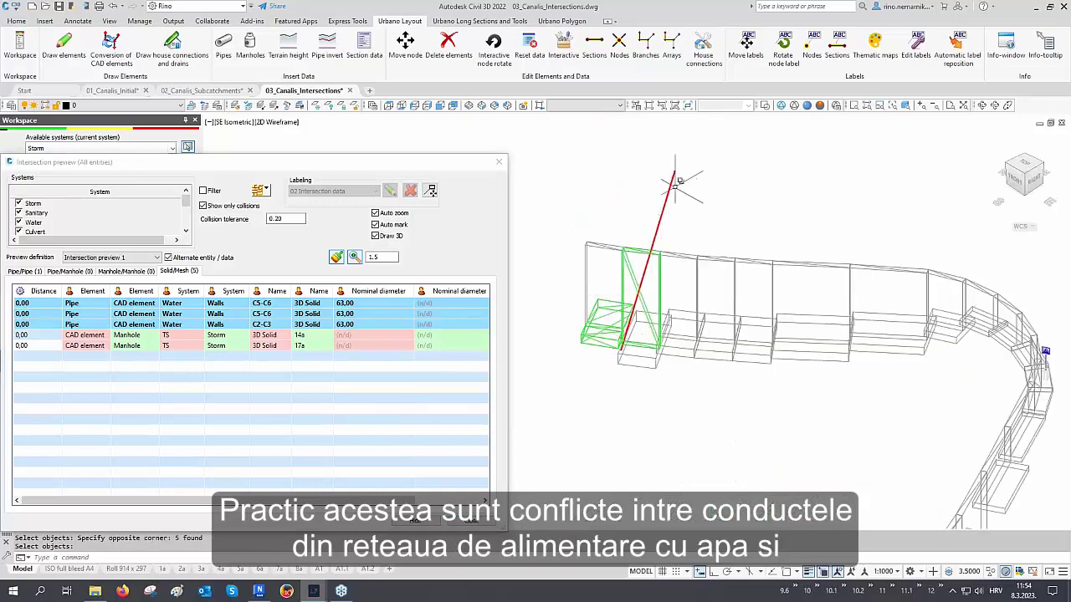
middle_click_drag(661, 233, 759, 462, "shift")
scroll(759, 462, "down", 5)
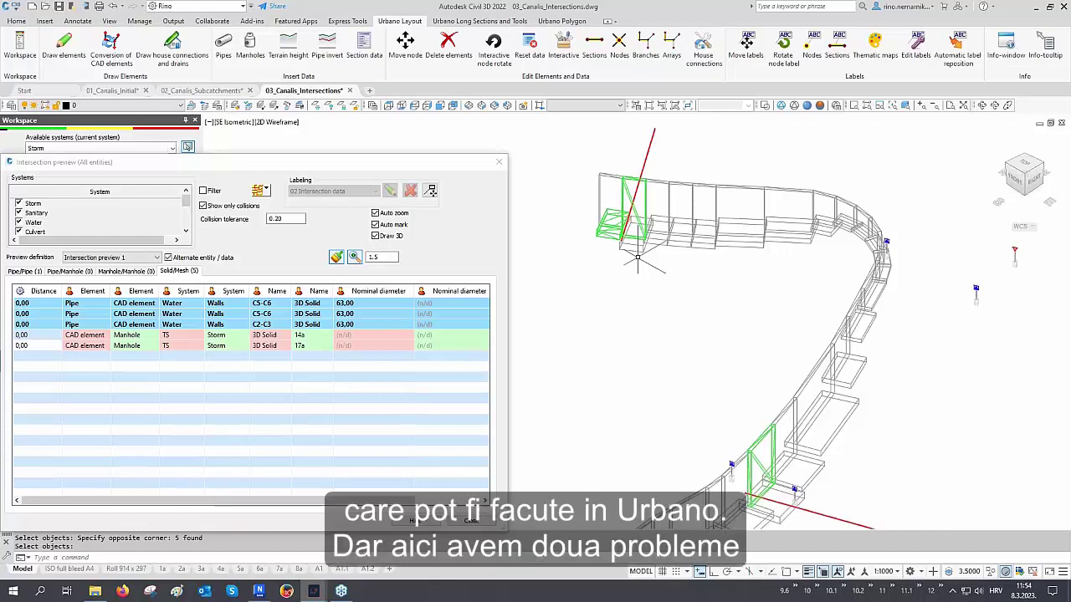
Step: Highlight both collisions between Storm manholes 14a and 17a and the TS foundations, and examine them in 3D
left_click(223, 338)
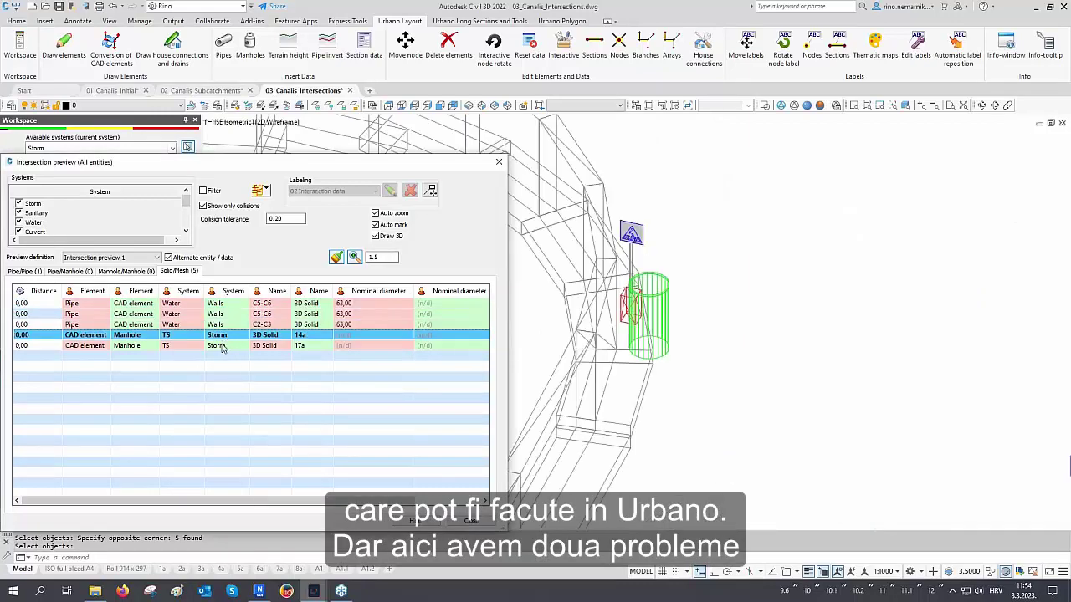
left_click(223, 345, "shift")
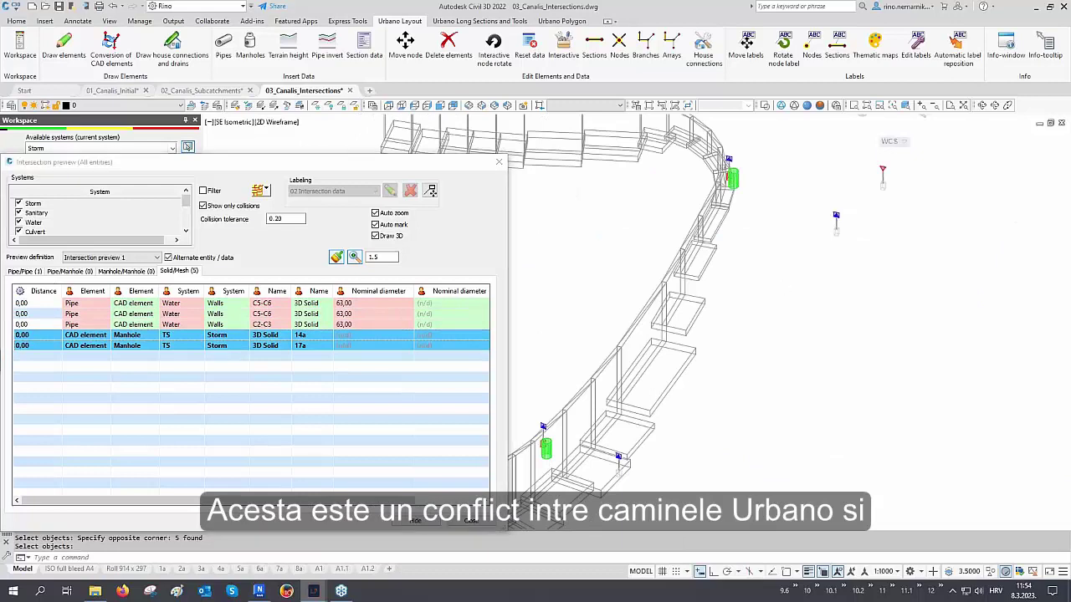
middle_click_drag(767, 227, 736, 247, "shift")
scroll(730, 238, "up", 3)
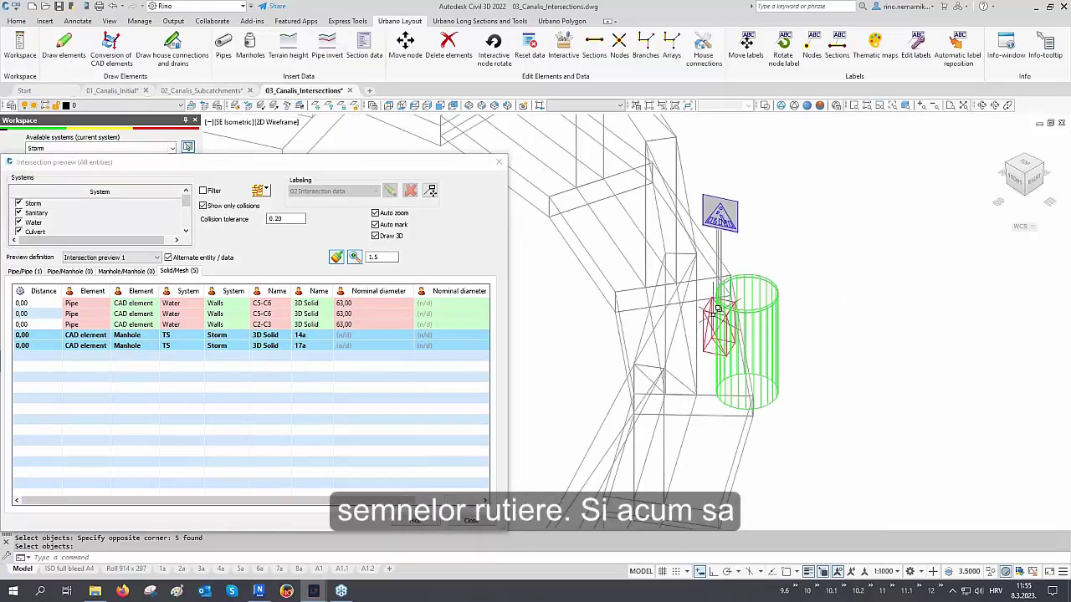
scroll(800, 291, "down", 5)
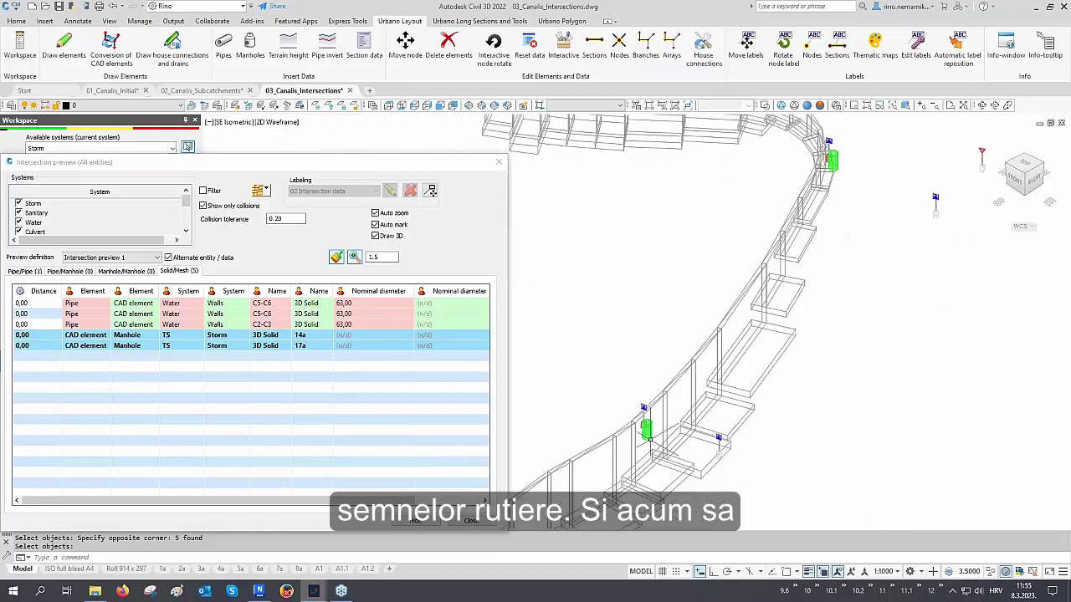
Step: Close the intersection preview and switch the drawing back to the Top view
left_click(468, 521)
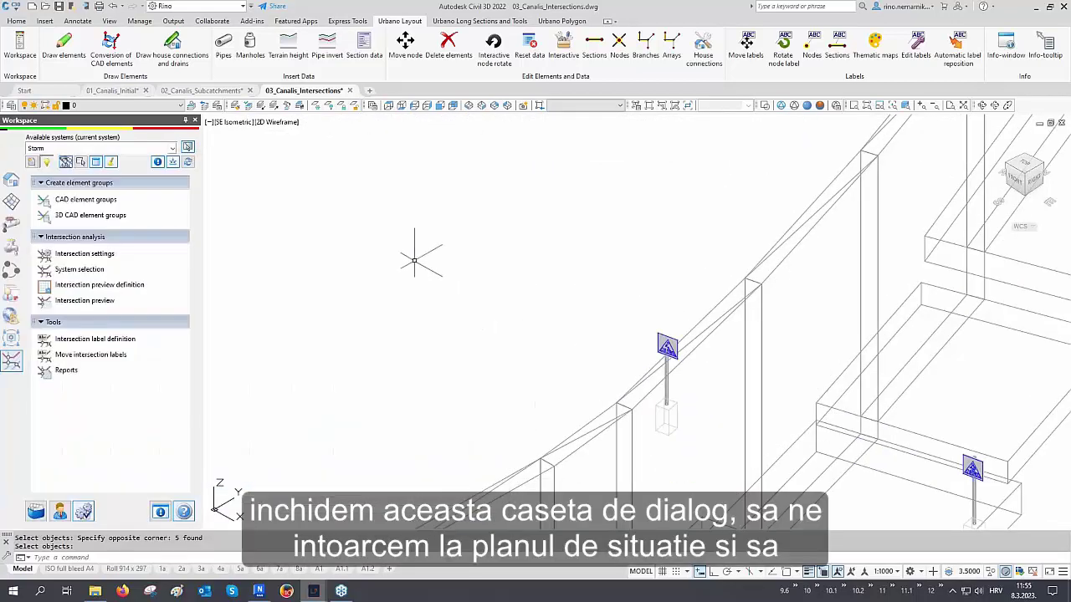
left_click(390, 106)
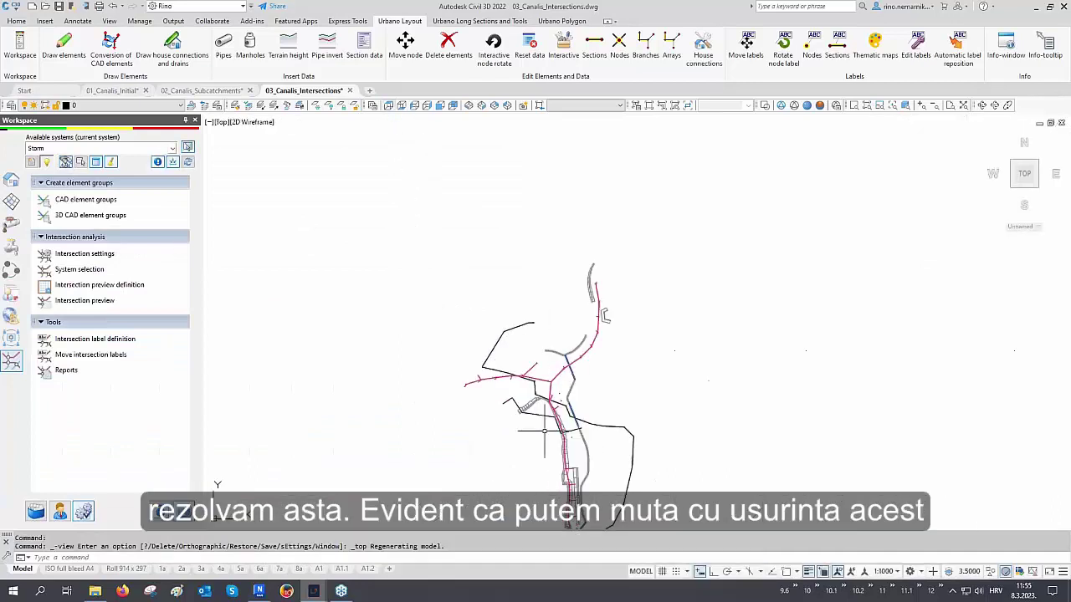
Step: Move the traffic sign with its foundation about 0.25 units southwest, away from the storm manhole beside the curved wall
scroll(545, 431, "up", 8)
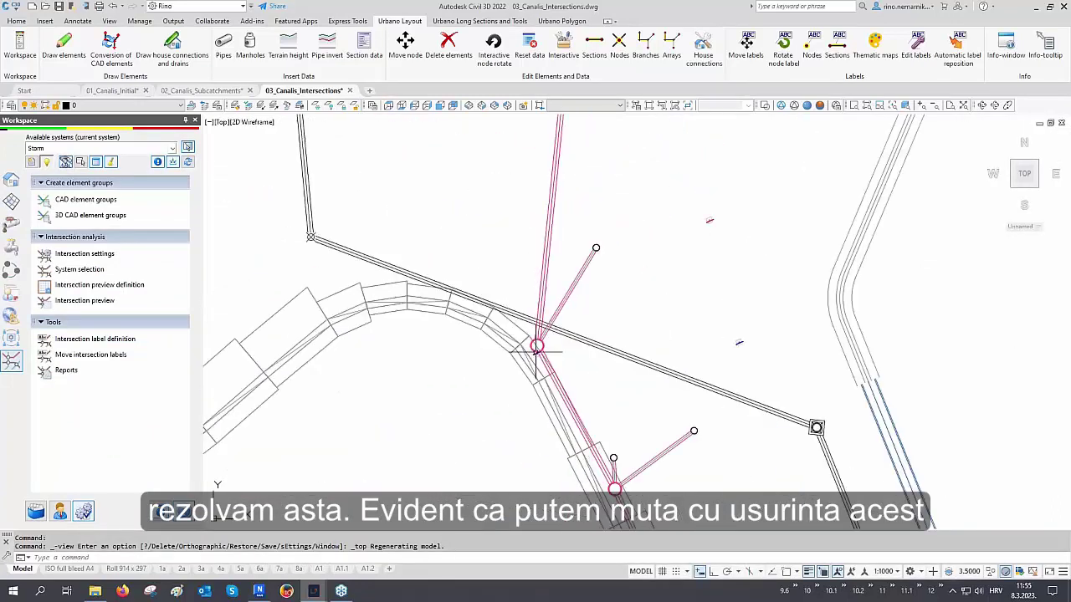
scroll(536, 352, "up", 5)
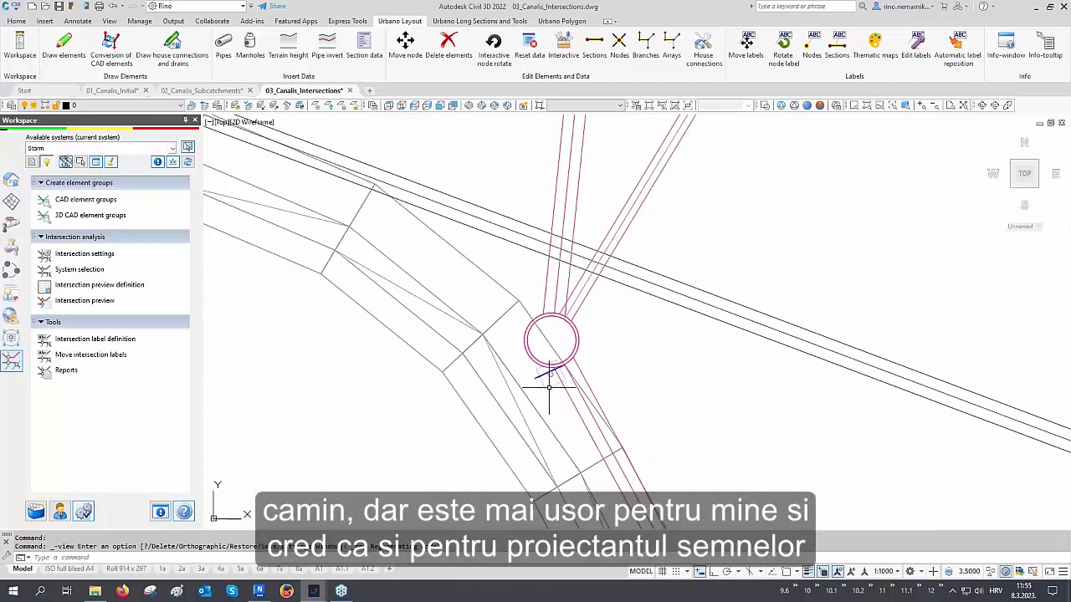
scroll(549, 387, "up", 5)
mouse_move(565, 361)
left_mouse_down()
mouse_move(562, 339)
mouse_move(517, 323)
mouse_move(478, 381)
mouse_move(542, 426)
left_mouse_up()
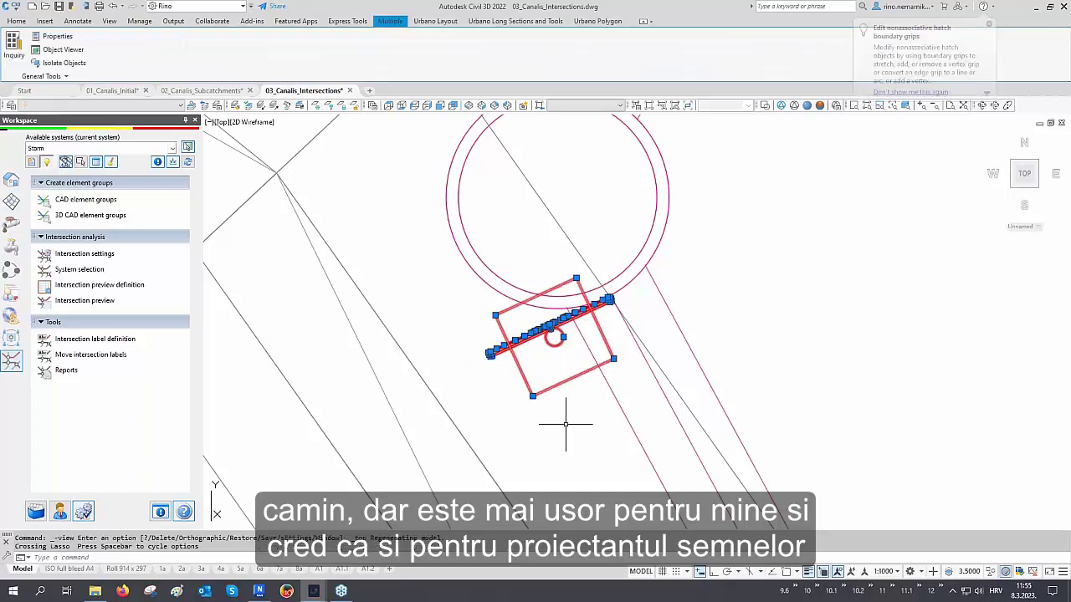
type("m")
key("space")
left_click(565, 390)
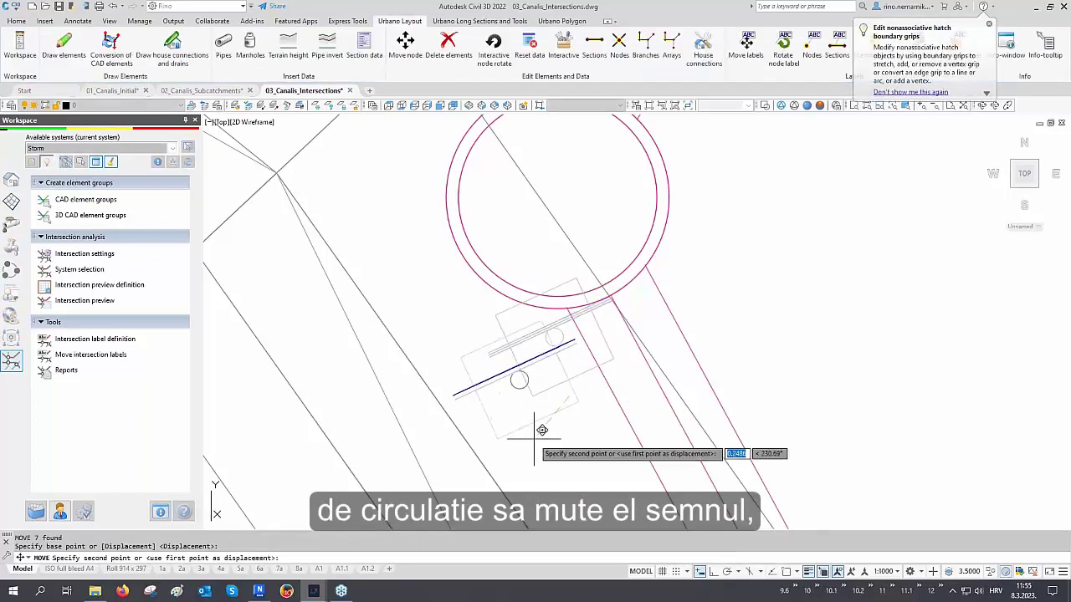
scroll(547, 272, "down", 6)
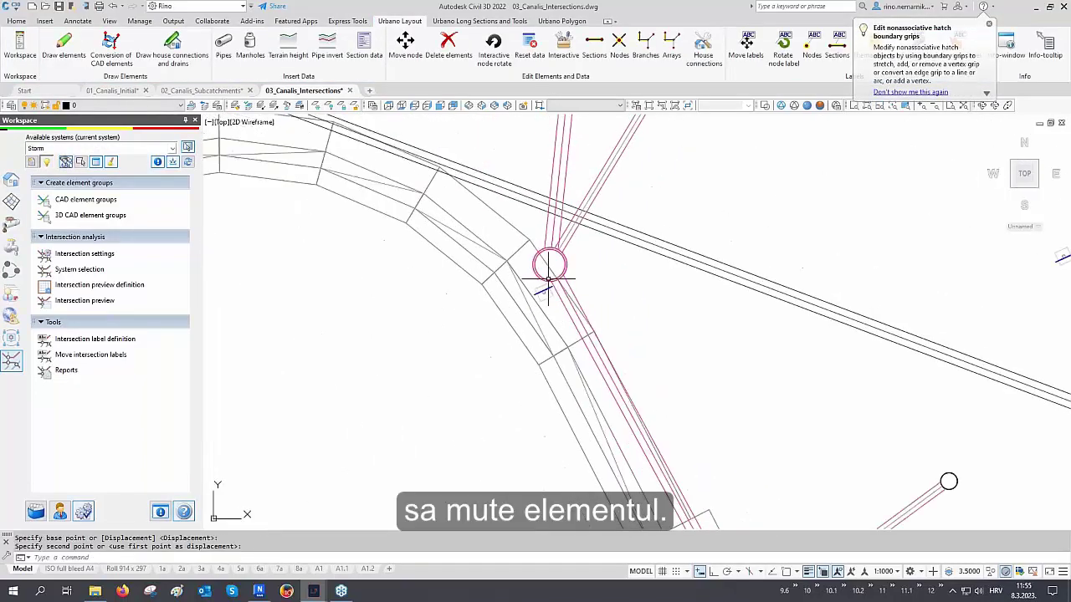
Step: Move the other colliding traffic sign and its foundation about 0.55 units southwest, clear of its storm manhole
scroll(545, 263, "up", 5)
mouse_move(586, 394)
middle_mouse_down()
mouse_move(650, 407)
mouse_move(621, 310)
middle_mouse_up()
scroll(641, 323, "up", 8)
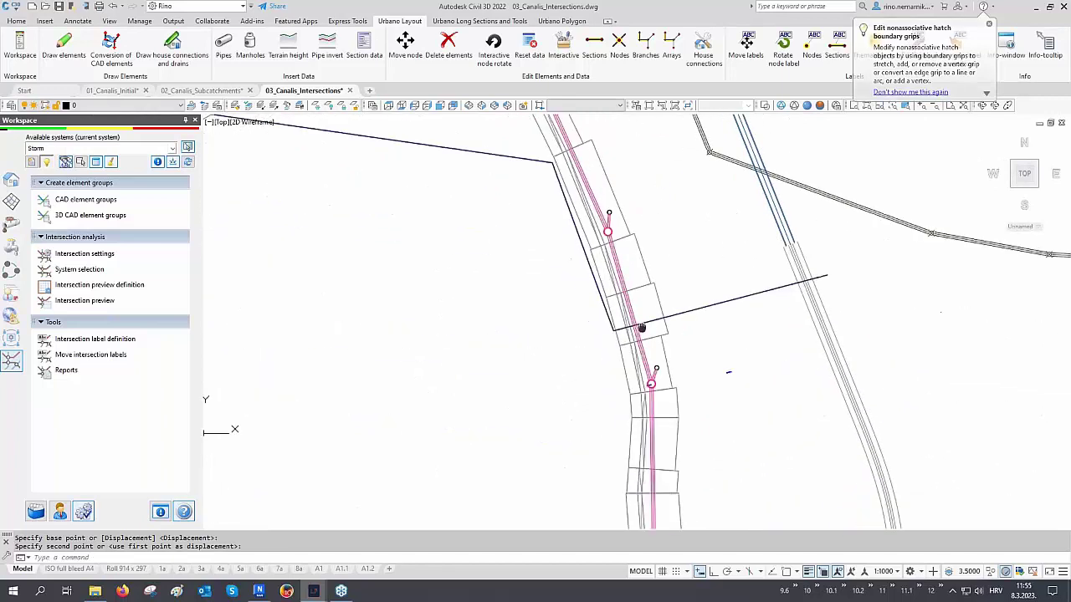
left_click(648, 315)
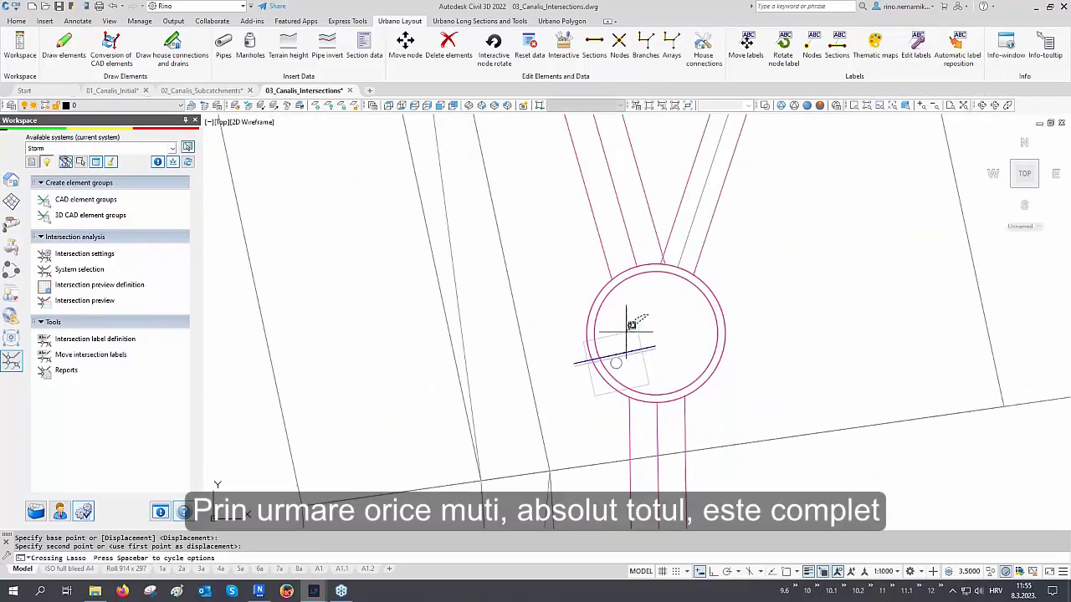
mouse_move(626, 323)
left_mouse_down()
mouse_move(622, 358)
mouse_move(678, 358)
left_mouse_up()
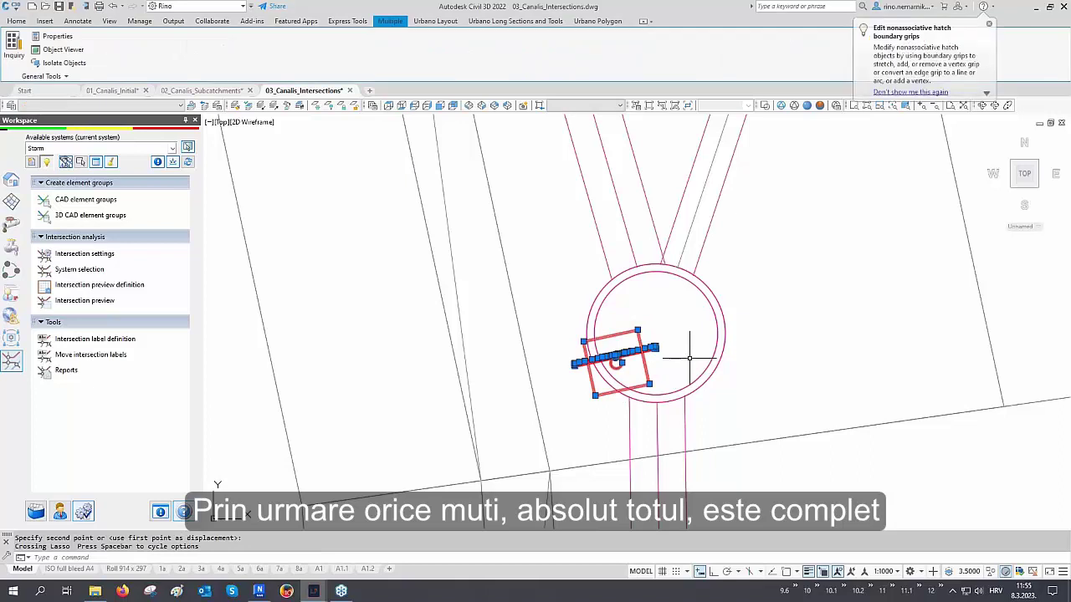
key("space")
left_click(689, 359)
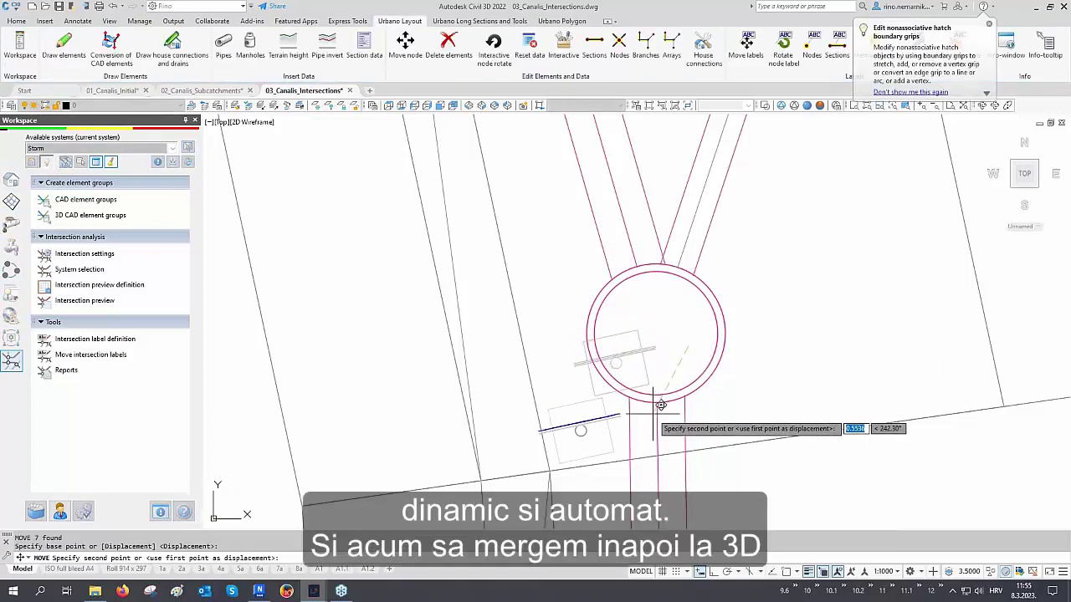
left_click(653, 423)
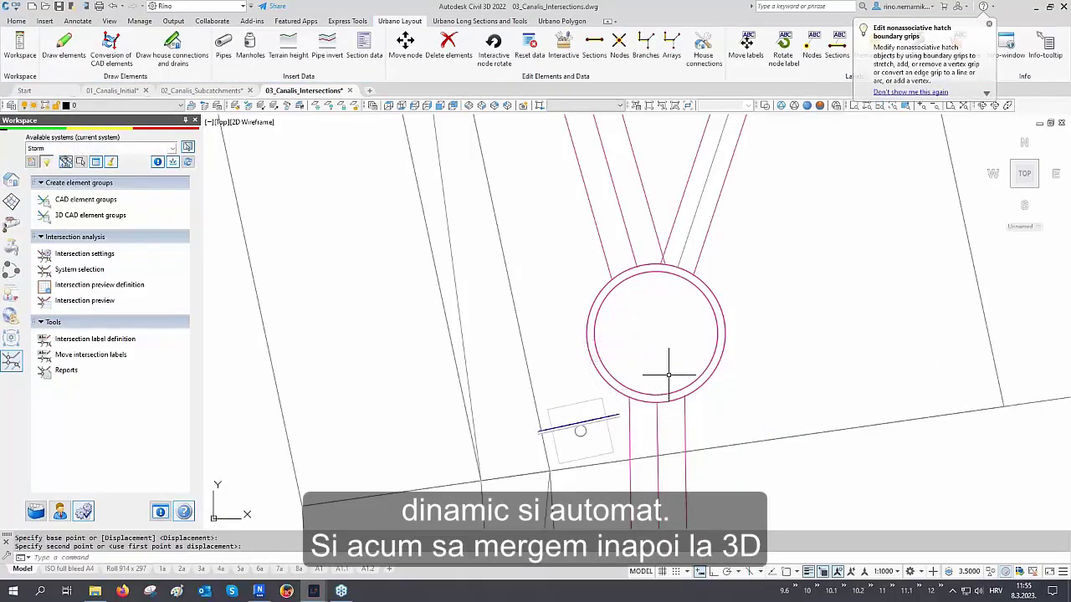
Step: Reopen the intersection preview in the SE Isometric view and check the three Water pipe collisions with the Walls solids together
left_click(482, 106)
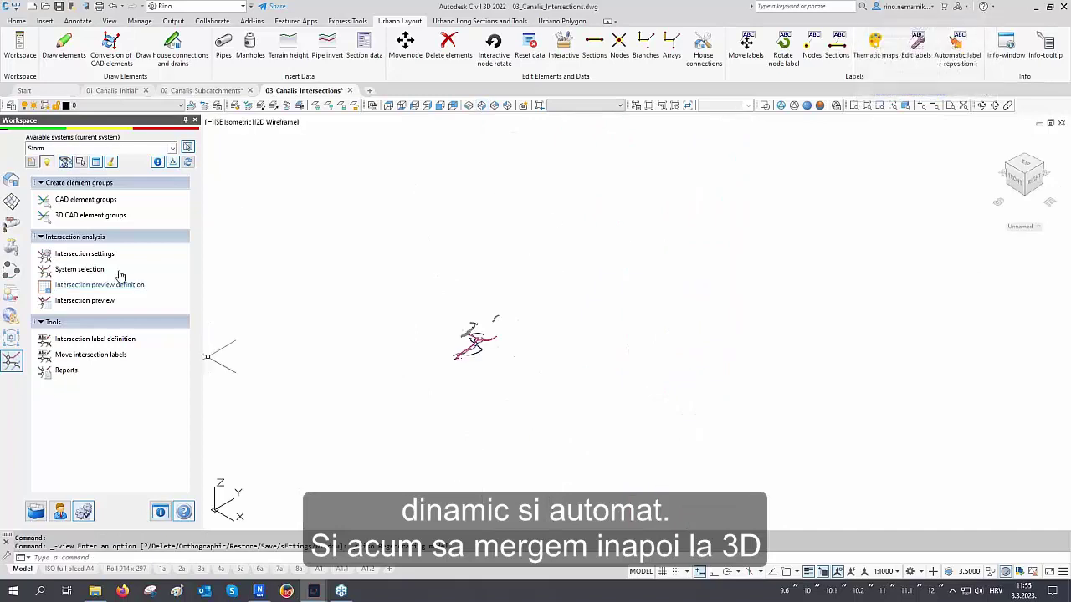
left_click(92, 307)
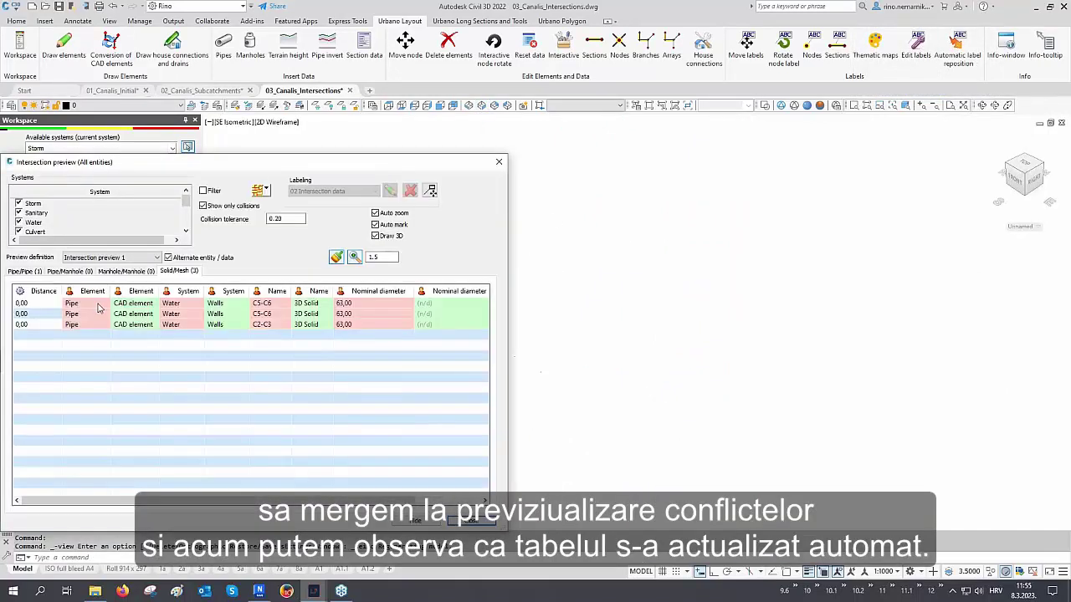
left_click(99, 305)
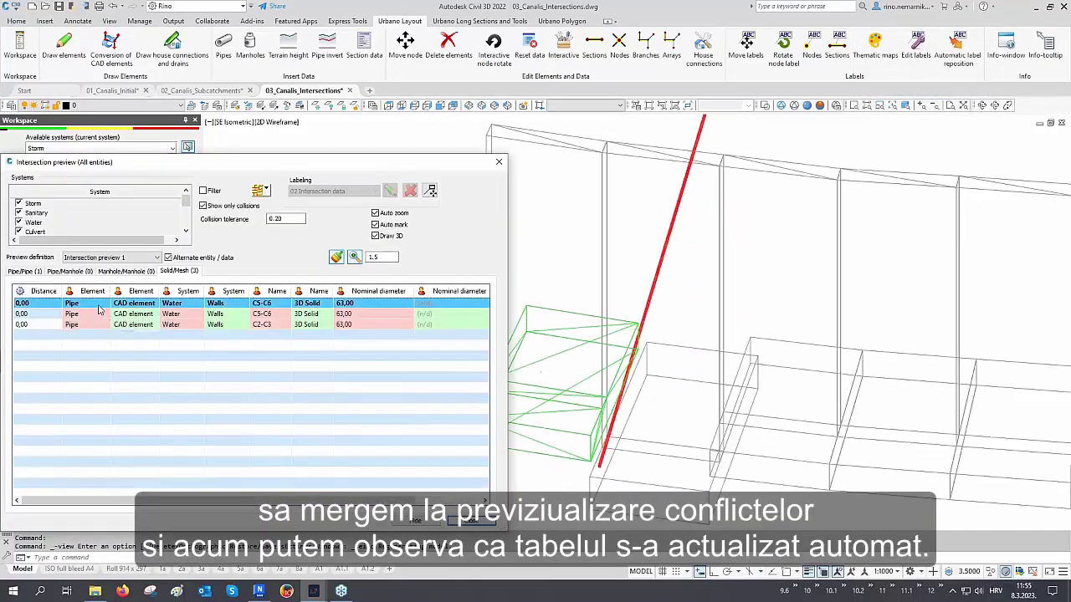
left_click(185, 315, "ctrl")
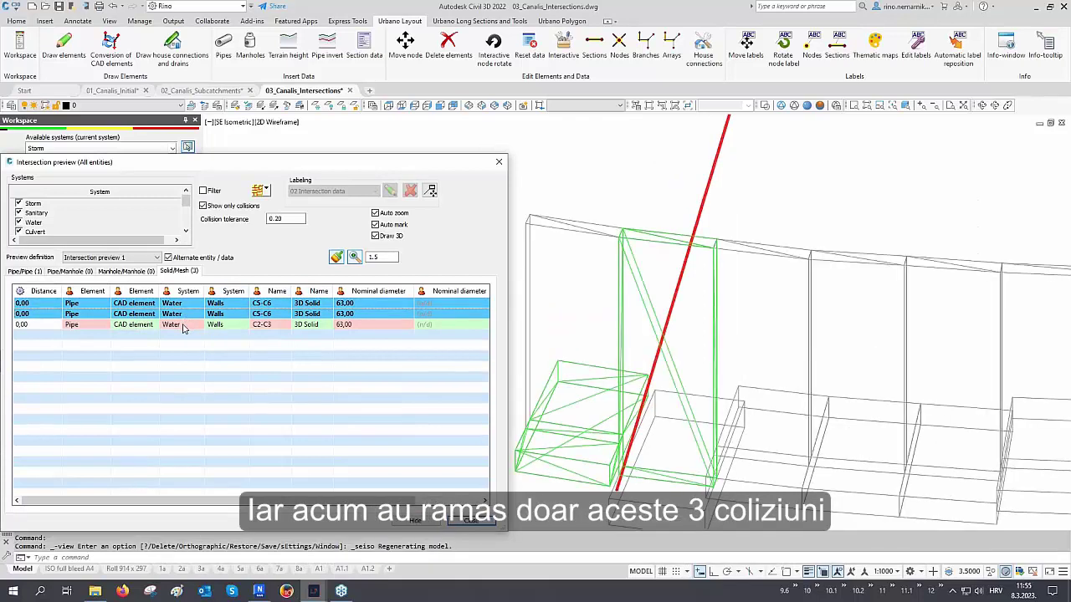
left_click(182, 324, "ctrl")
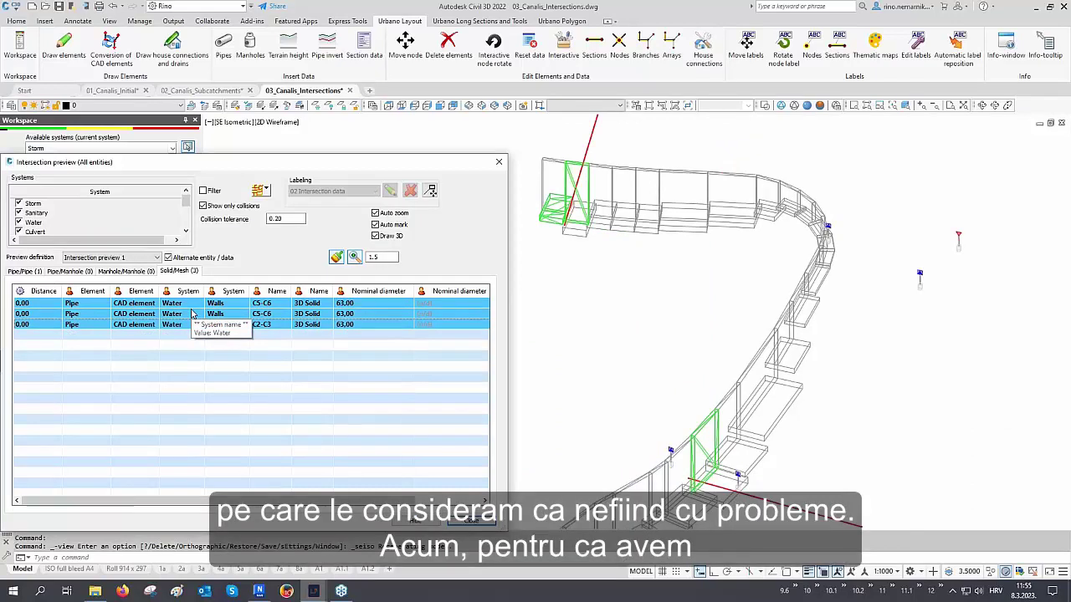
left_click(471, 520)
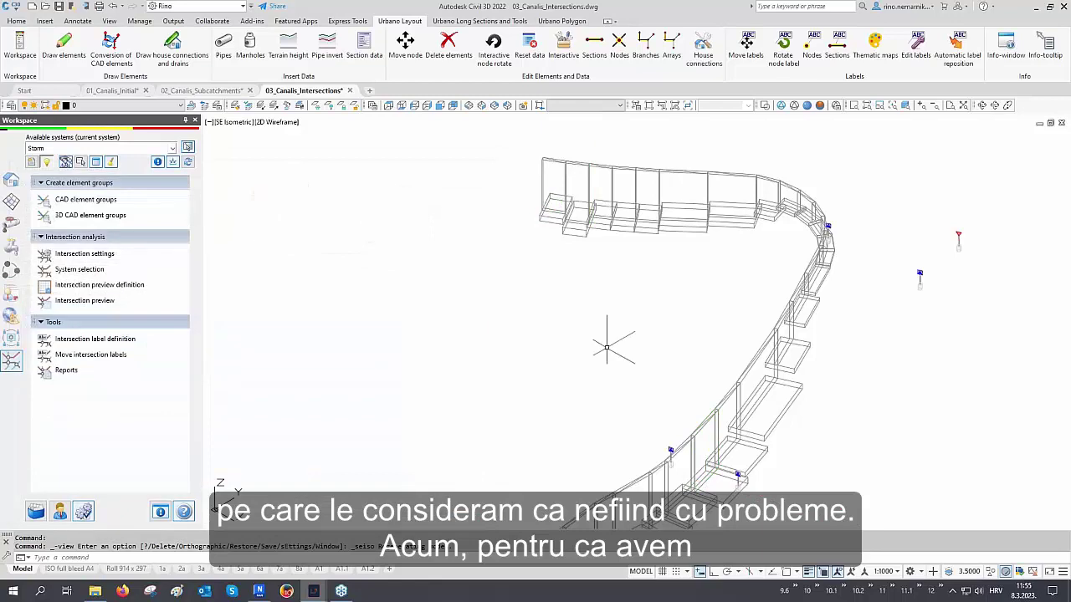
Step: Open the multi-system input for styles and assign 3D Style to the Storm, Sanitary and Water systems
middle_click_drag(609, 428, 584, 312)
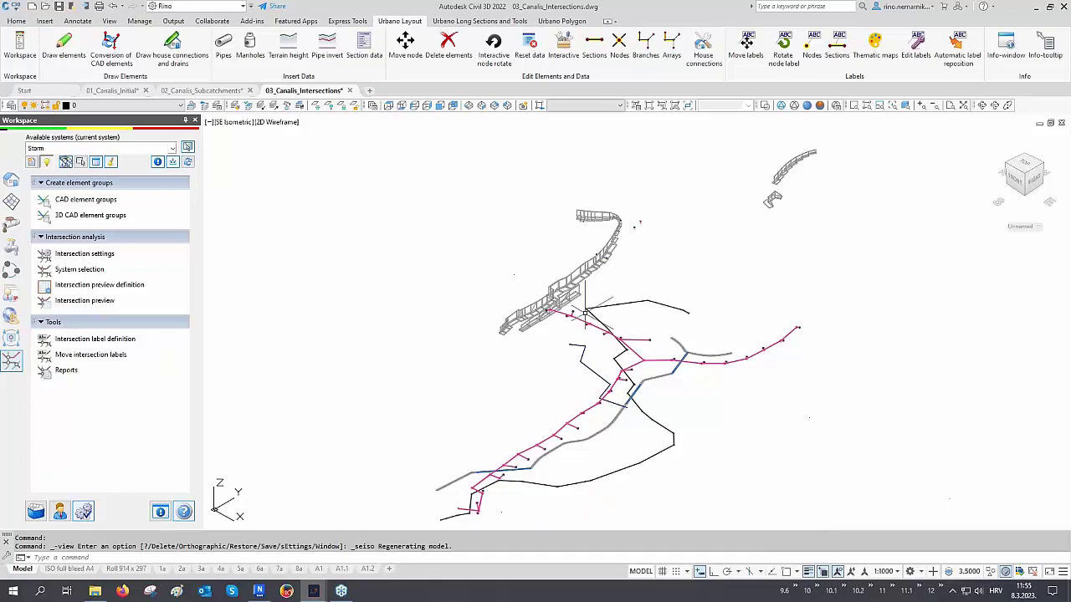
middle_click_drag(609, 358, 604, 311)
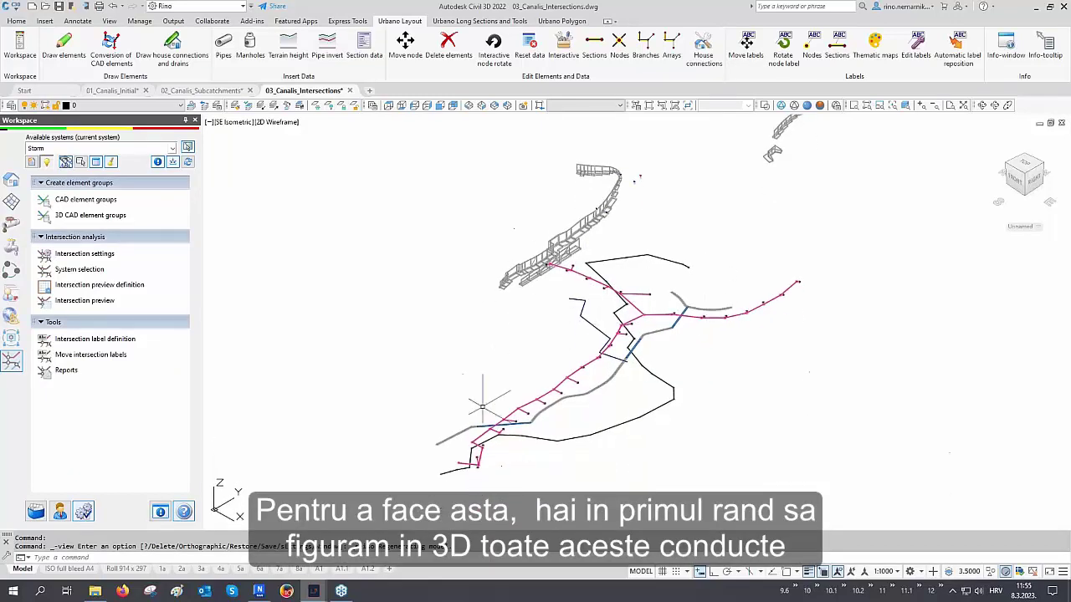
scroll(510, 452, "up", 2)
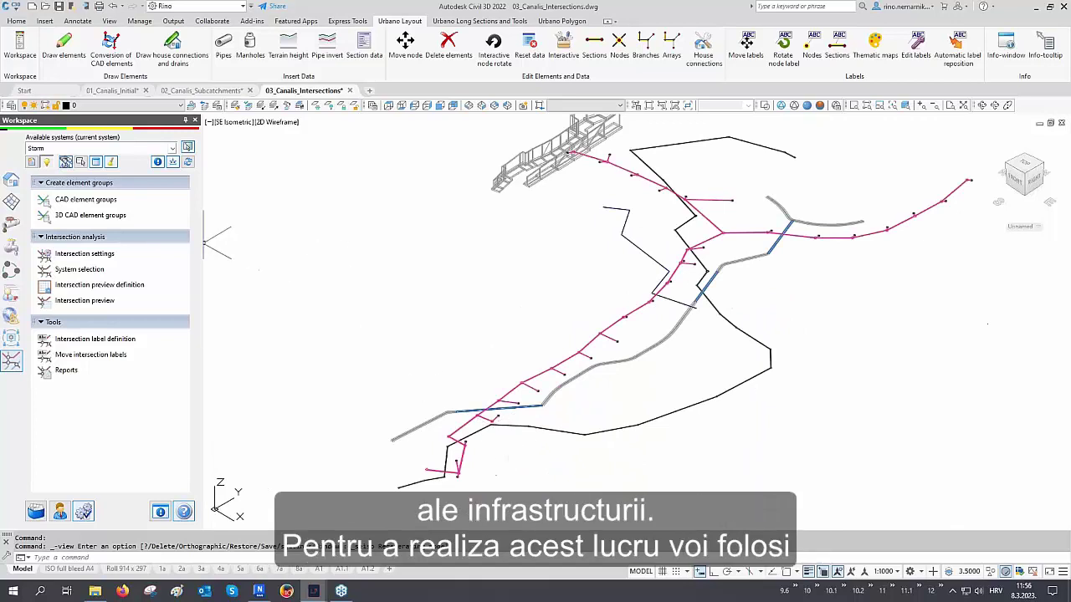
left_click(173, 163)
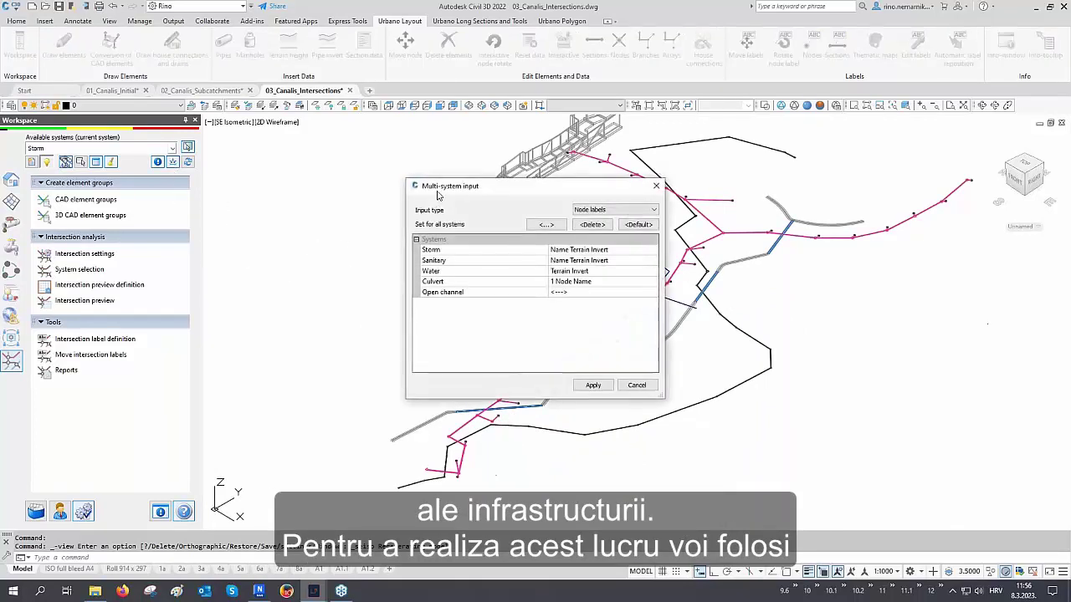
left_click(590, 209)
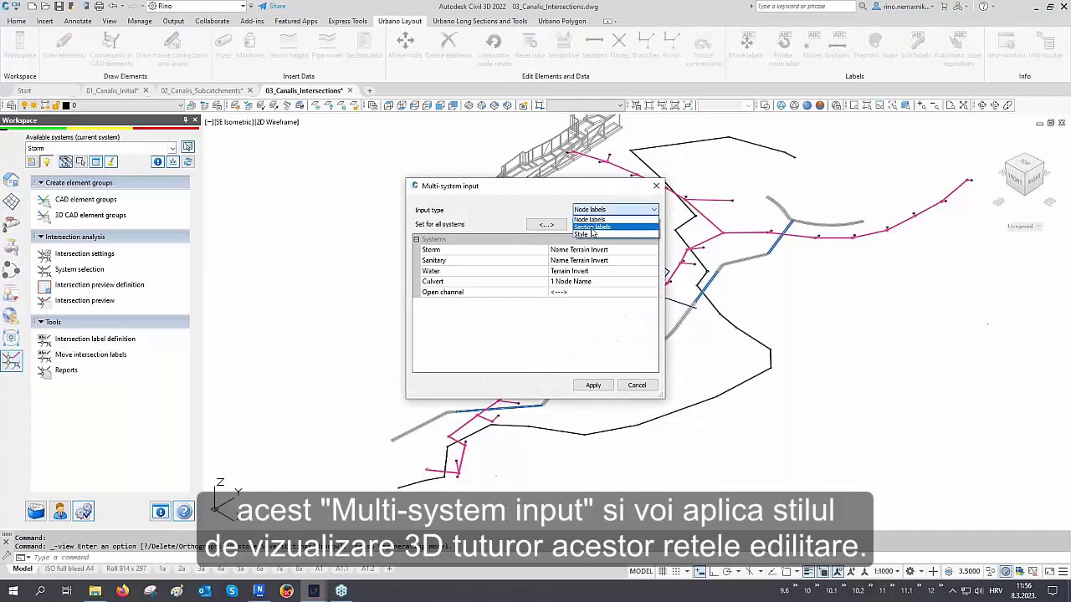
left_click(586, 236)
left_click(584, 251)
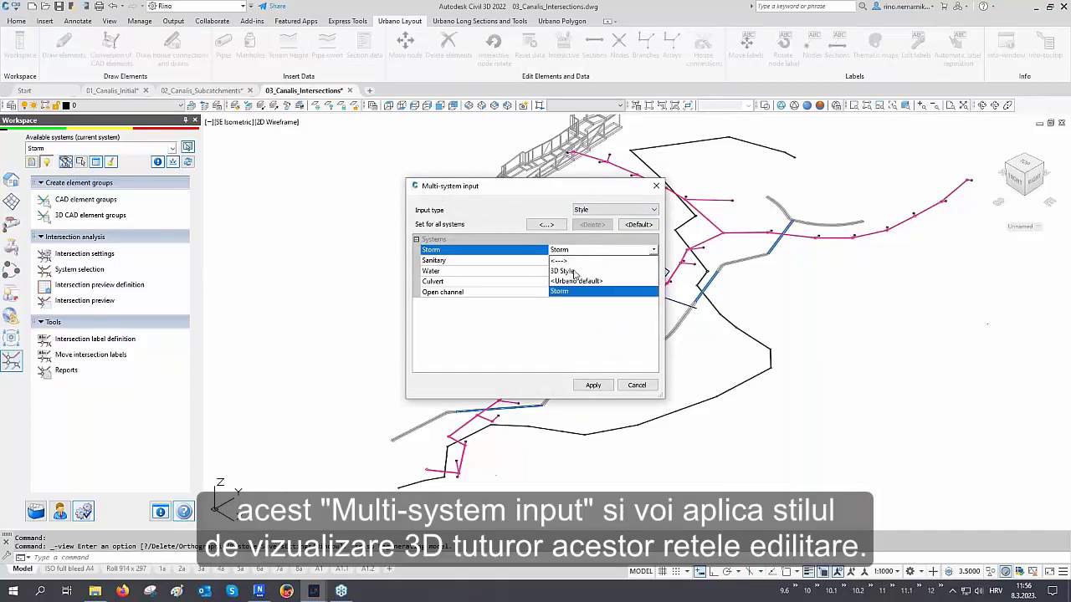
left_click(574, 271)
left_click(575, 260)
left_click(571, 281)
left_click(570, 271)
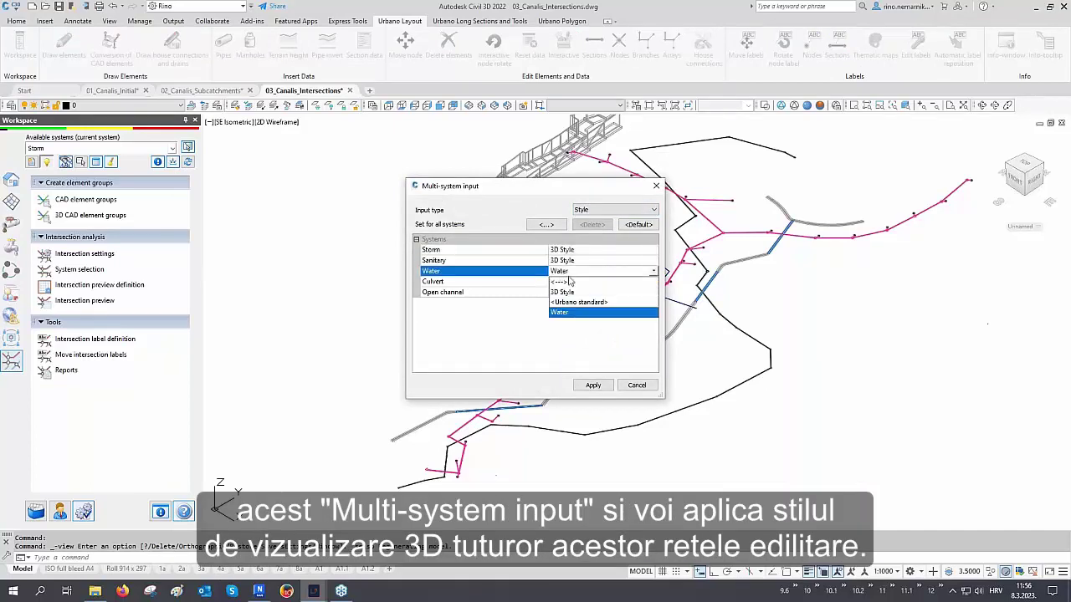
left_click(562, 292)
Step: Assign 3D Style to the Culvert and Open channel systems as well, and apply the styles to the drawing
left_click(569, 282)
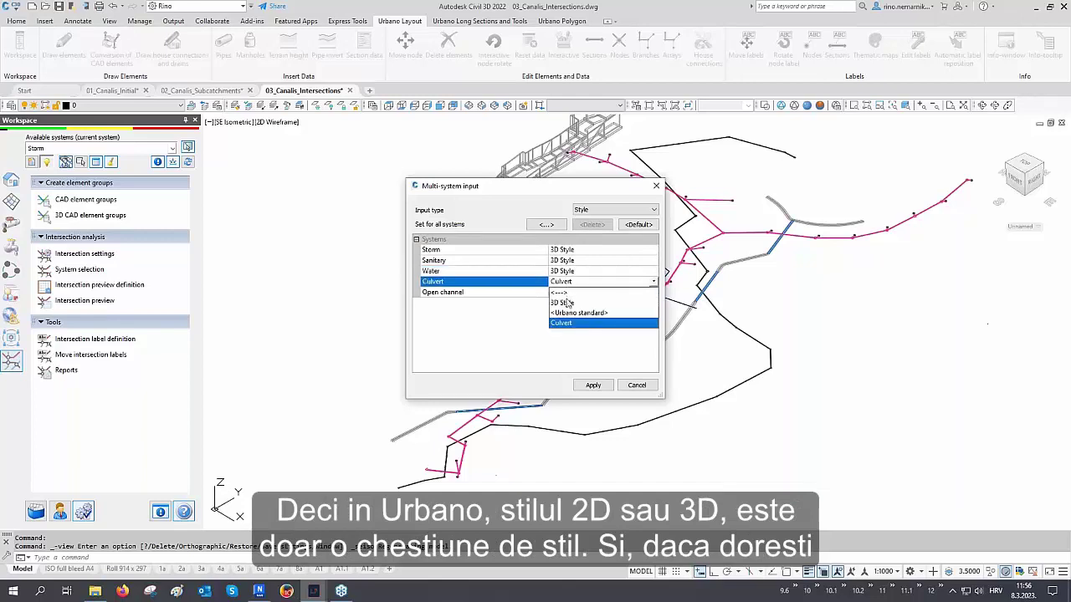
left_click(564, 302)
left_click(572, 293)
left_click(568, 313)
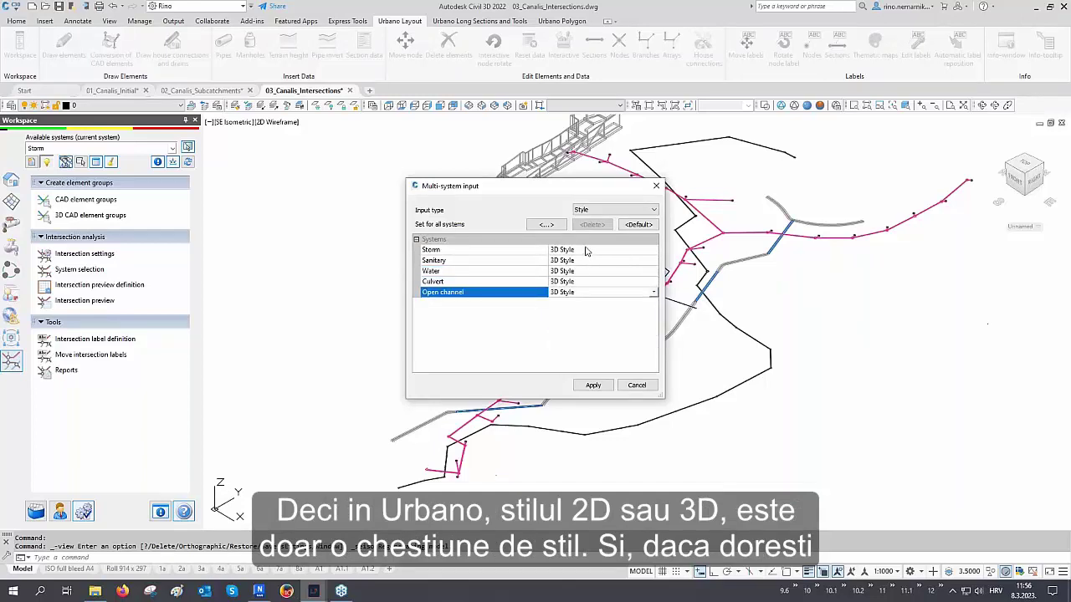
left_click(593, 385)
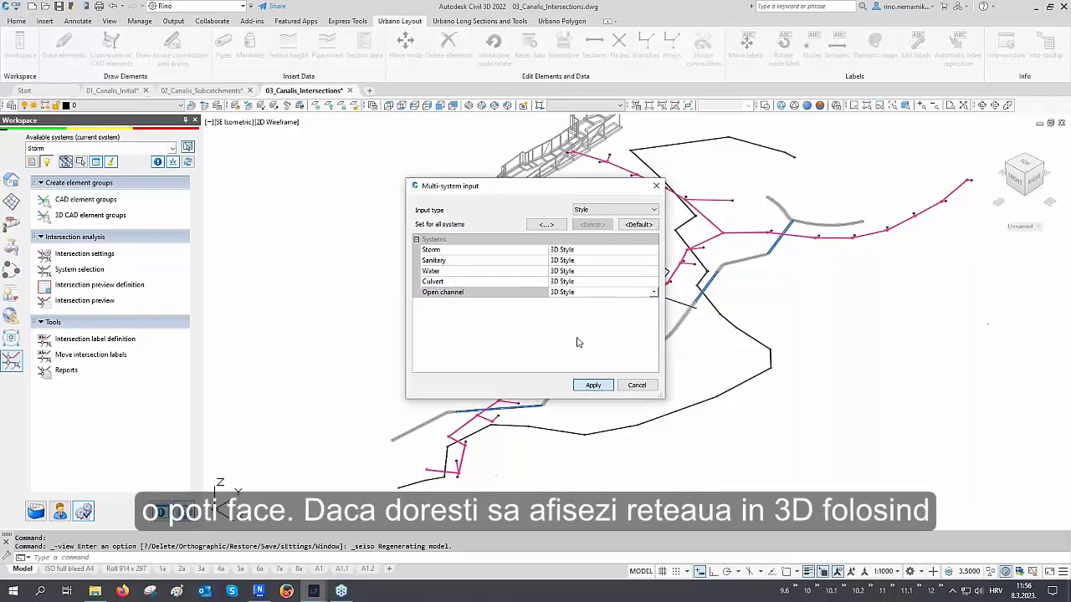
left_click(594, 385)
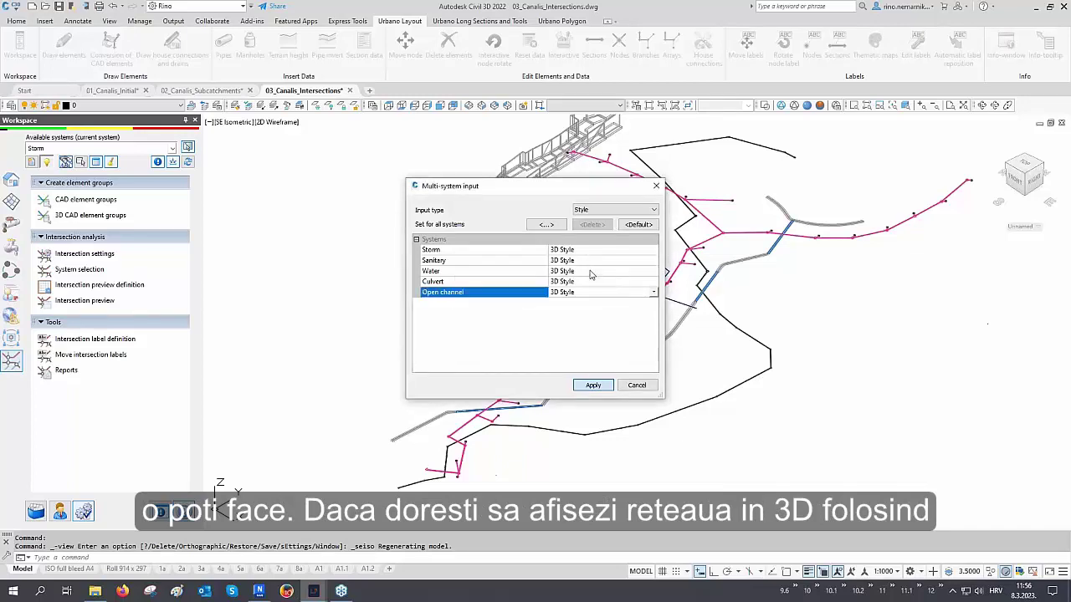
left_click(636, 385)
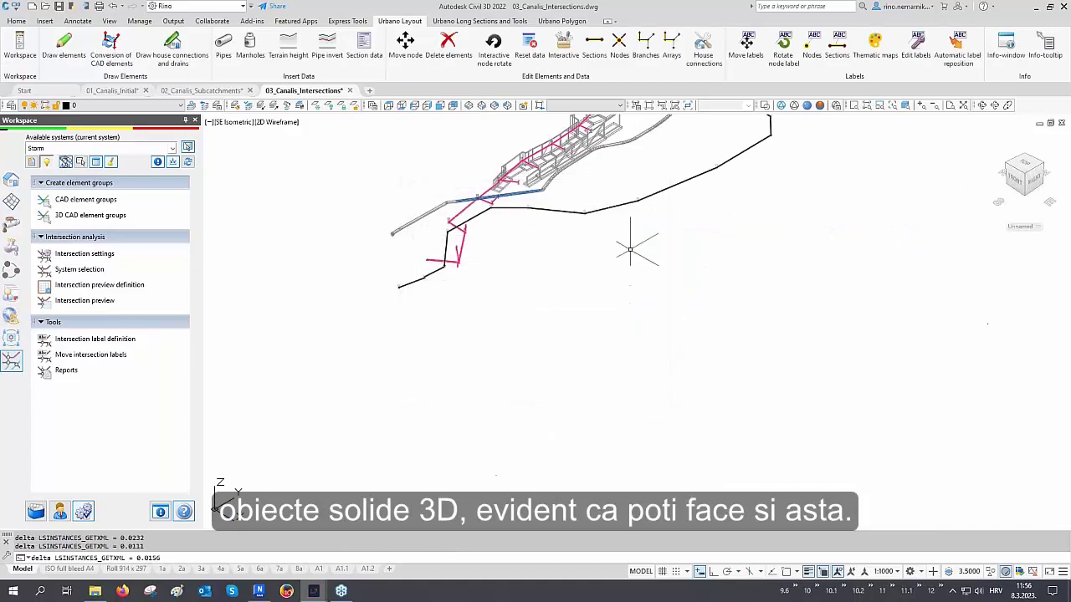
Step: Examine the 3D pipes, manholes and gullies along the networks, together with the walls and traffic sign foundations around them
scroll(628, 354, "up", 3)
scroll(670, 213, "up", 3)
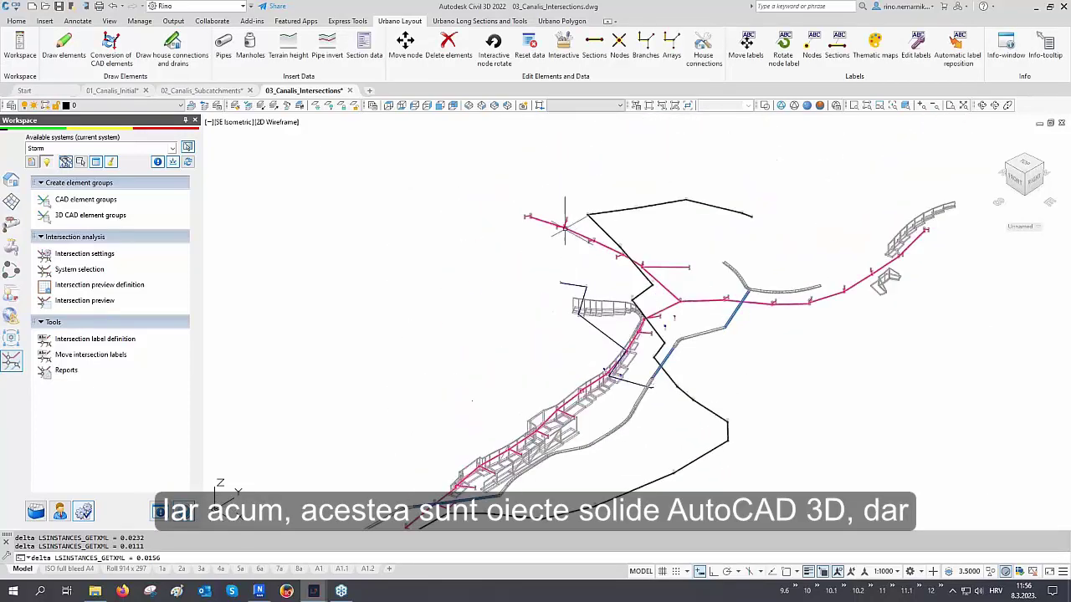
scroll(556, 218, "up", 3)
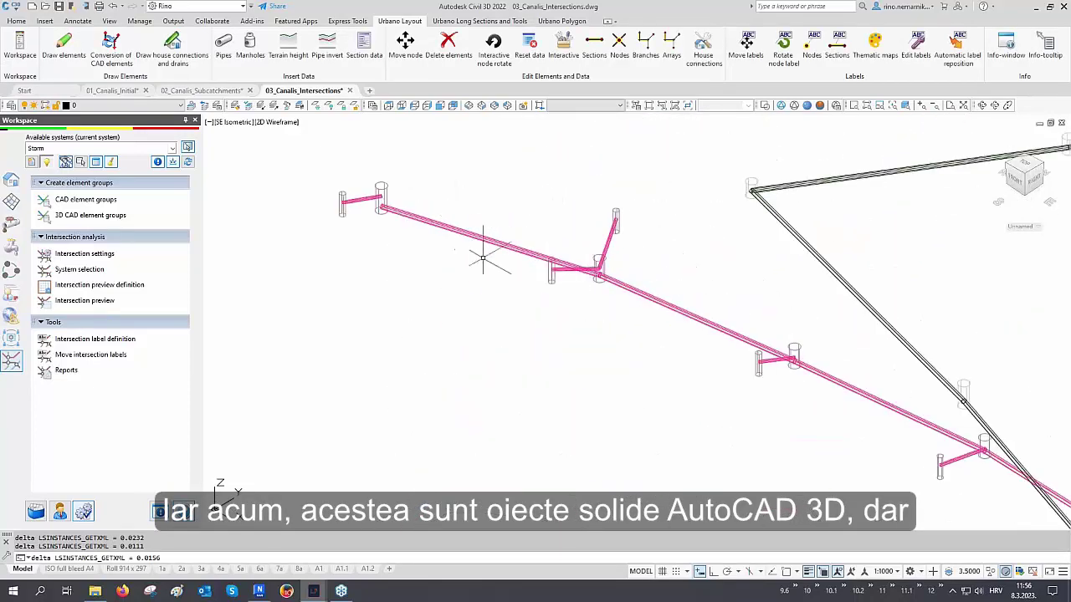
middle_click_drag(494, 271, 461, 250)
scroll(399, 225, "down", 3)
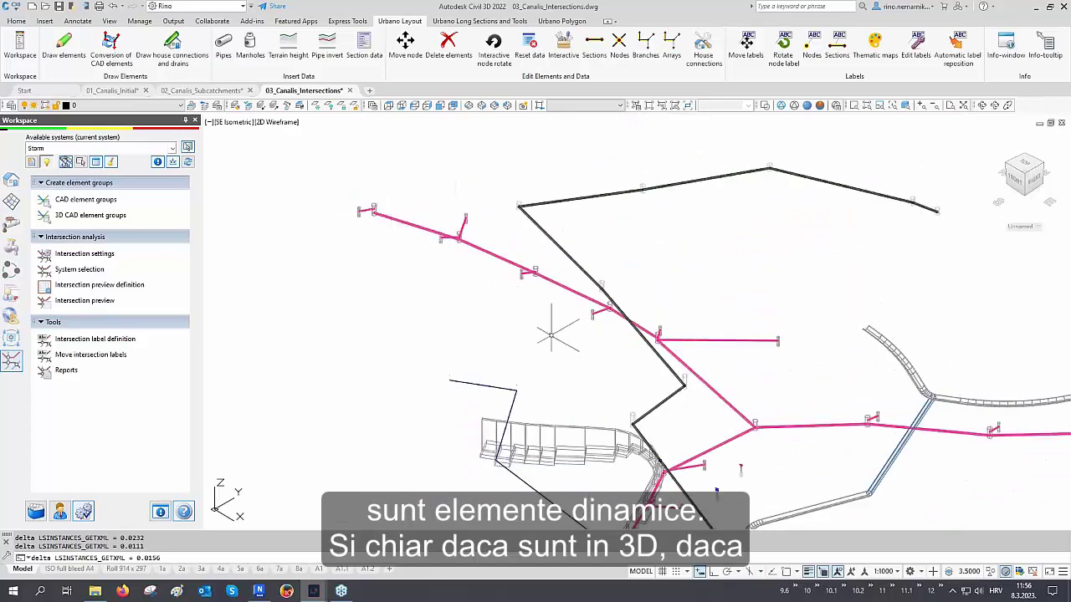
scroll(591, 342, "up", 2)
scroll(661, 431, "up", 6)
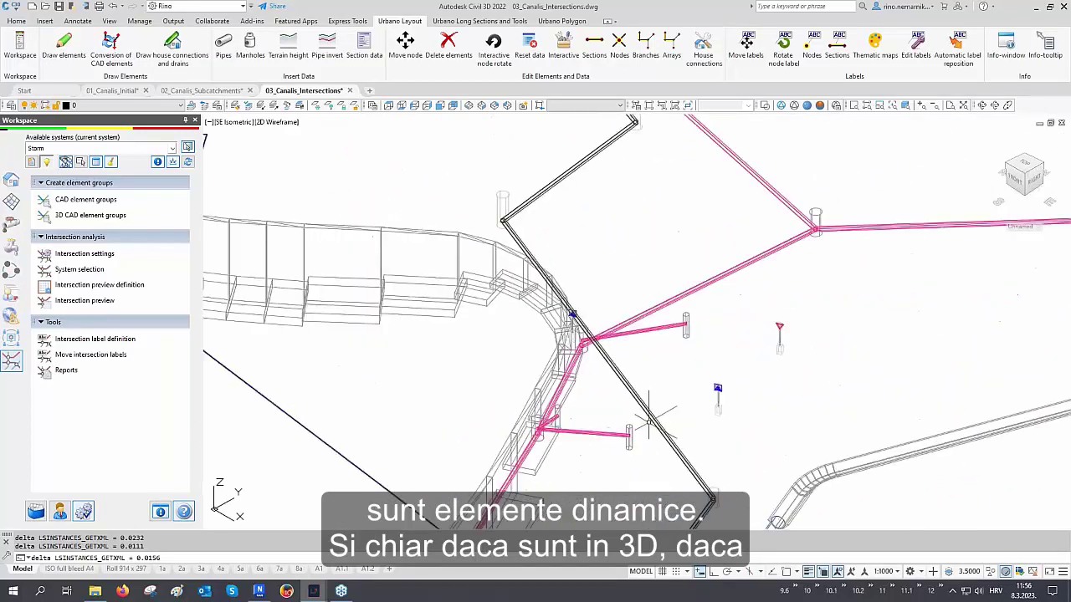
scroll(561, 391, "down", 2)
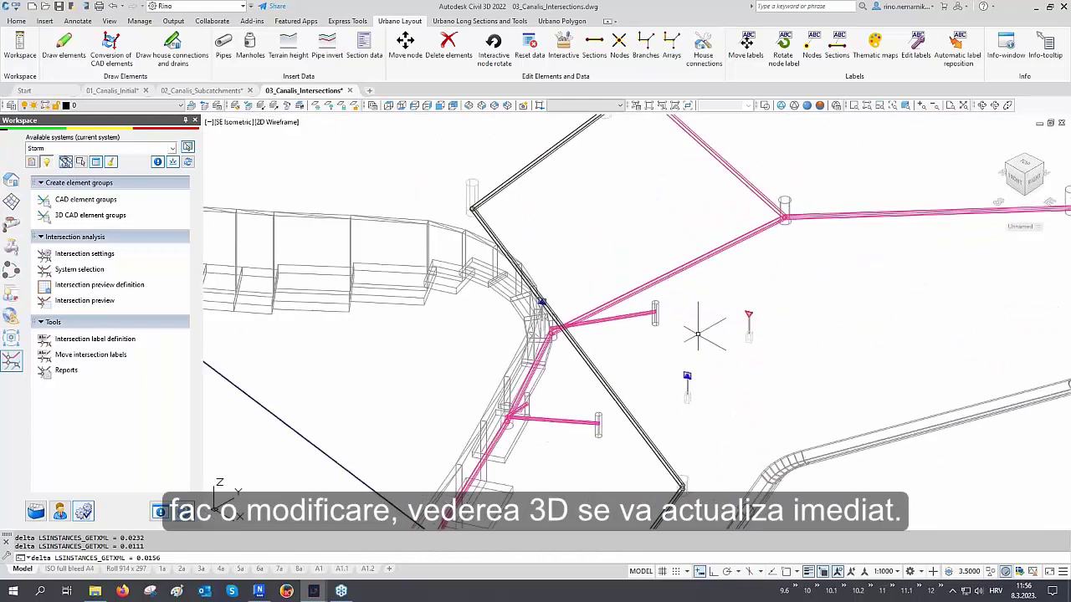
middle_click_drag(775, 291, 703, 317)
middle_click_drag(695, 369, 705, 296)
scroll(527, 361, "up", 2)
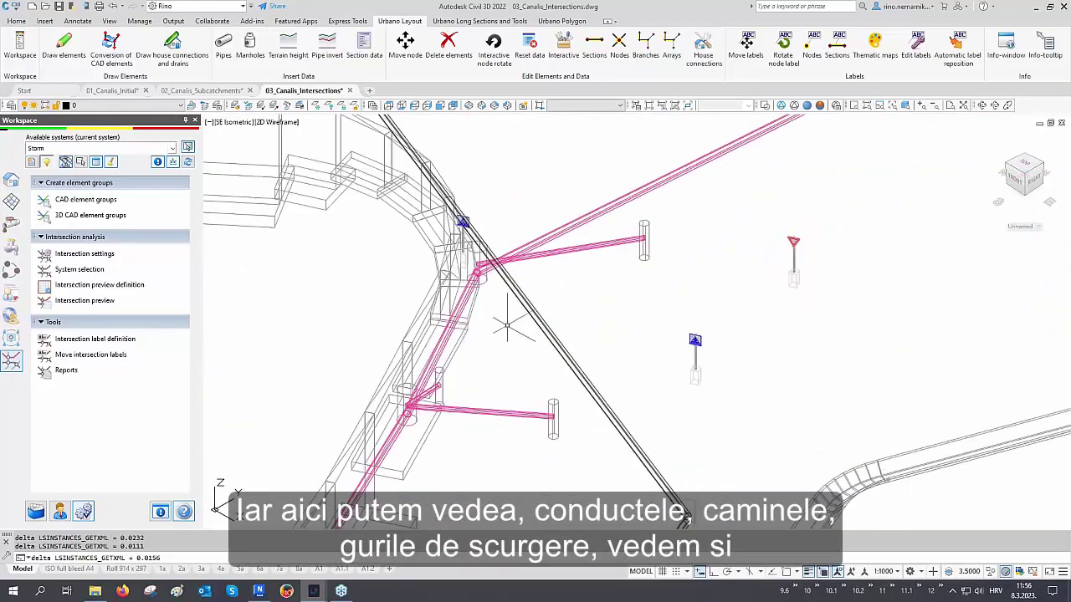
middle_click_drag(507, 358, 507, 276)
middle_click_drag(542, 372, 530, 302)
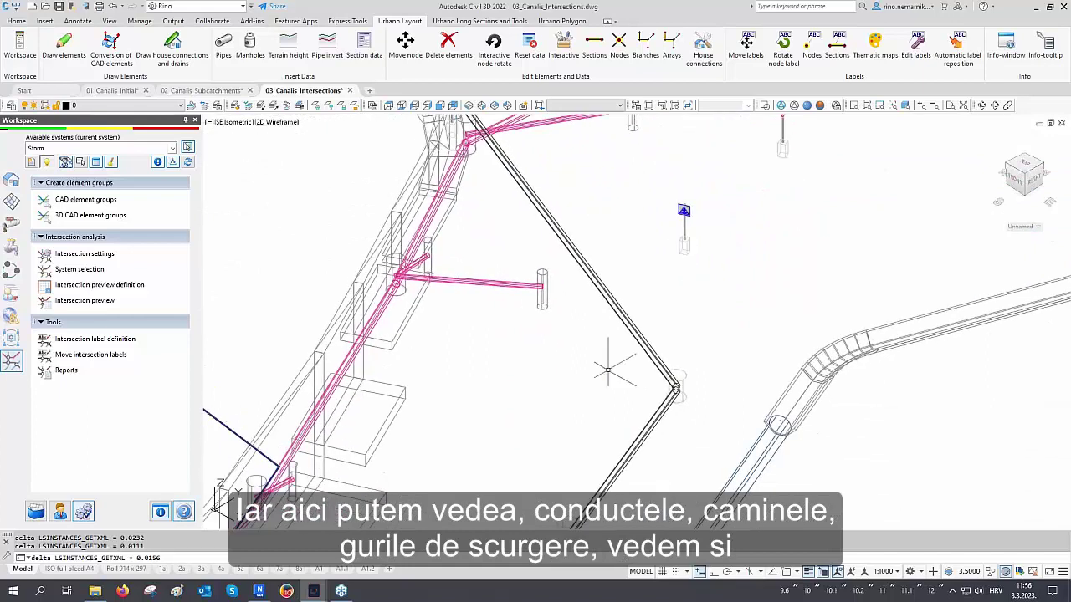
Step: Examine the open channel and culvert solids and how they run alongside the pipe networks and walls
middle_click_drag(608, 370, 595, 305)
scroll(591, 302, "down", 4)
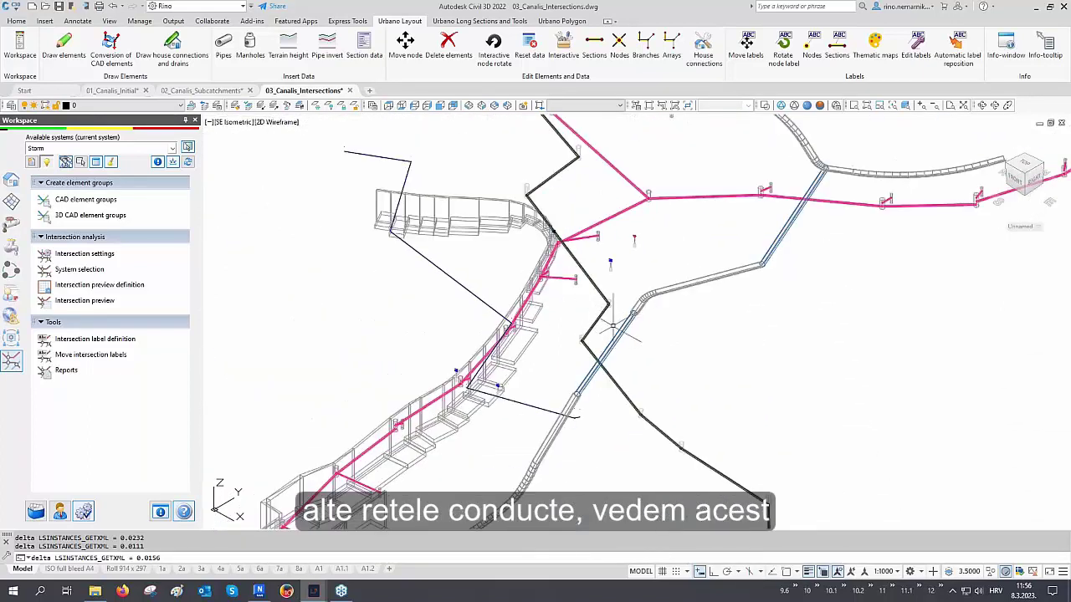
scroll(649, 300, "up", 4)
scroll(649, 300, "up", 2)
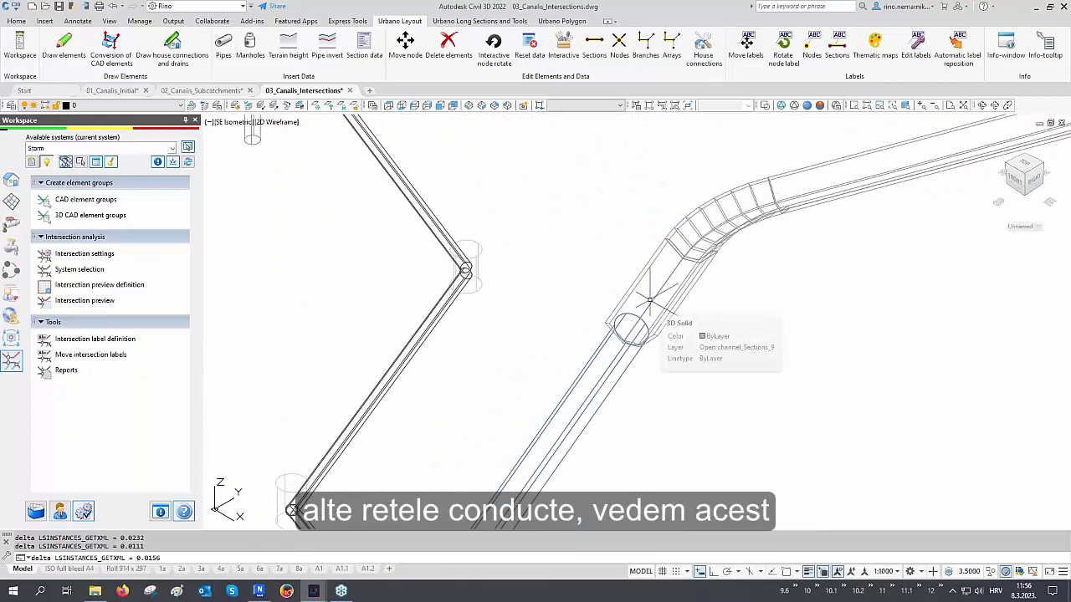
scroll(650, 300, "down", 2)
mouse_move(638, 380)
middle_mouse_down()
mouse_move(685, 296)
mouse_move(705, 303)
middle_mouse_up()
scroll(707, 308, "down", 6)
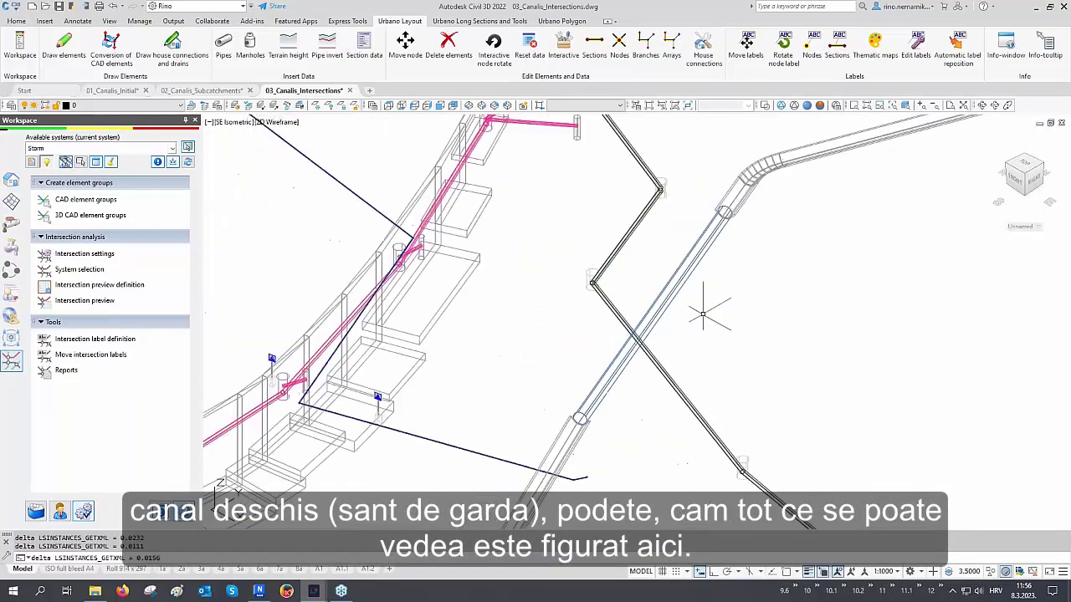
middle_click_drag(699, 349, 643, 311)
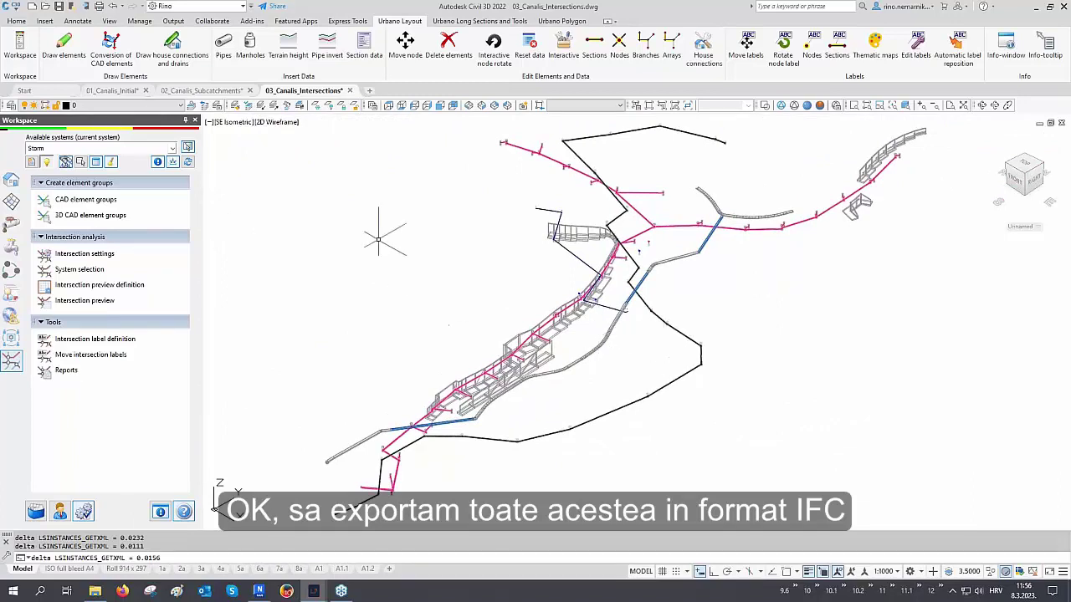
Step: Review the Geometry data, Excavation data and SWMM data groups in the BIM data configurations
left_click(20, 277)
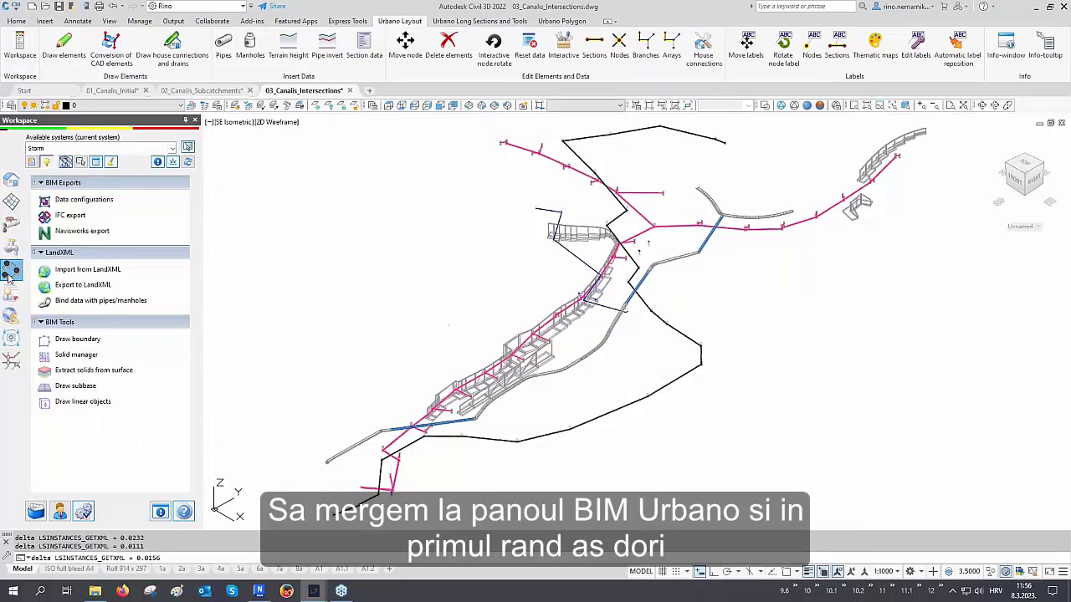
left_click(84, 200)
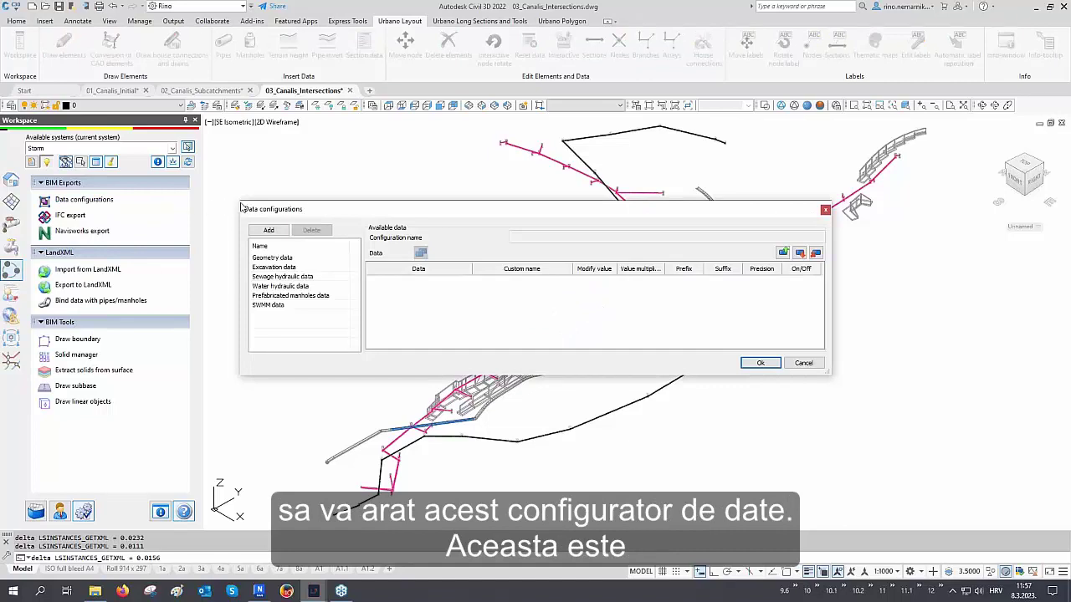
left_click_drag(241, 205, 214, 126)
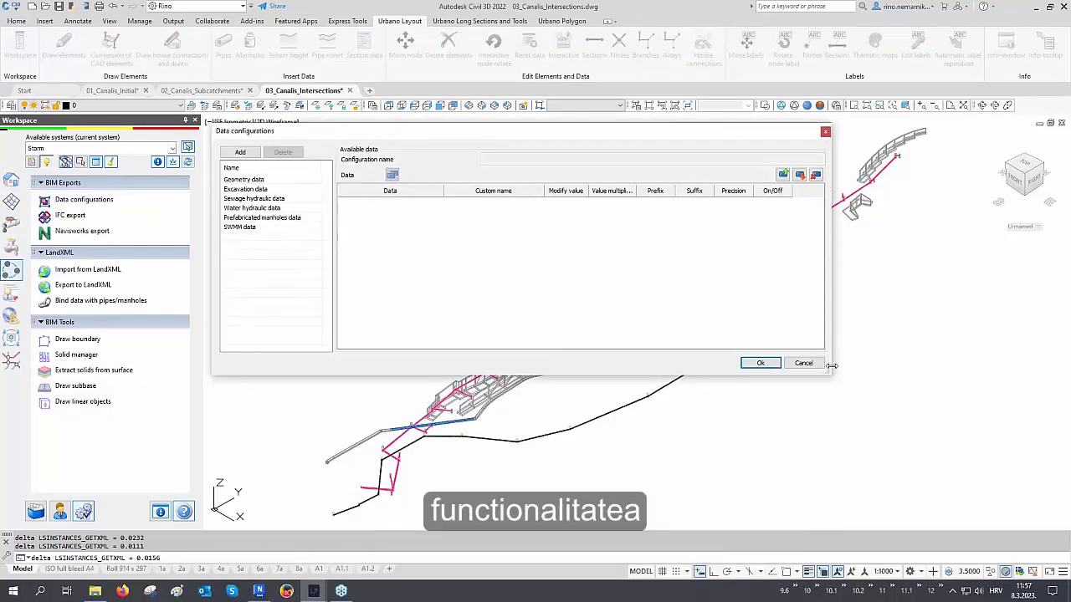
left_click_drag(831, 365, 925, 487)
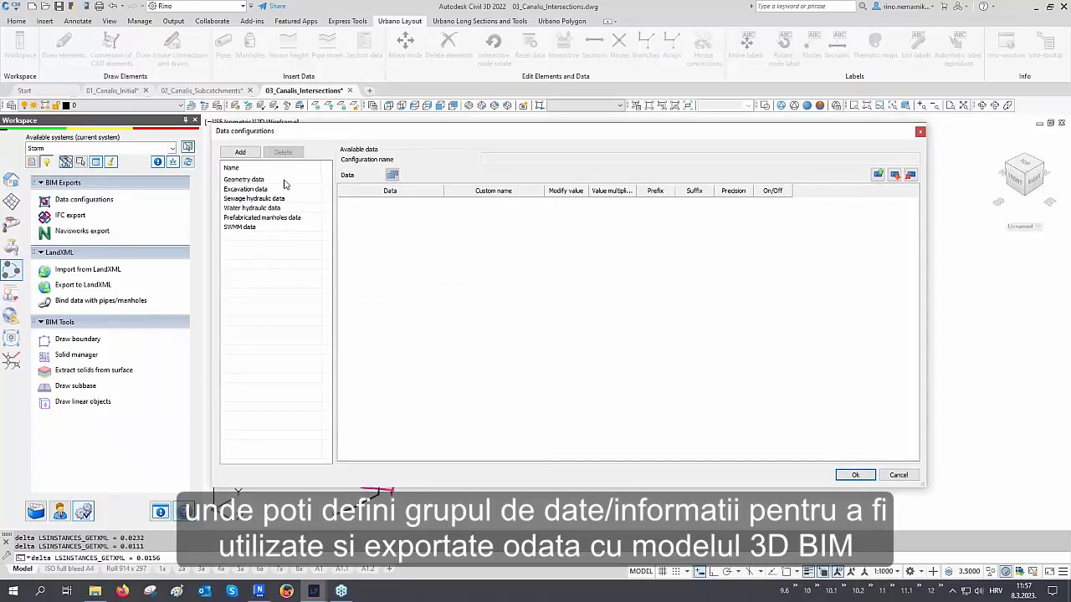
left_click(251, 180)
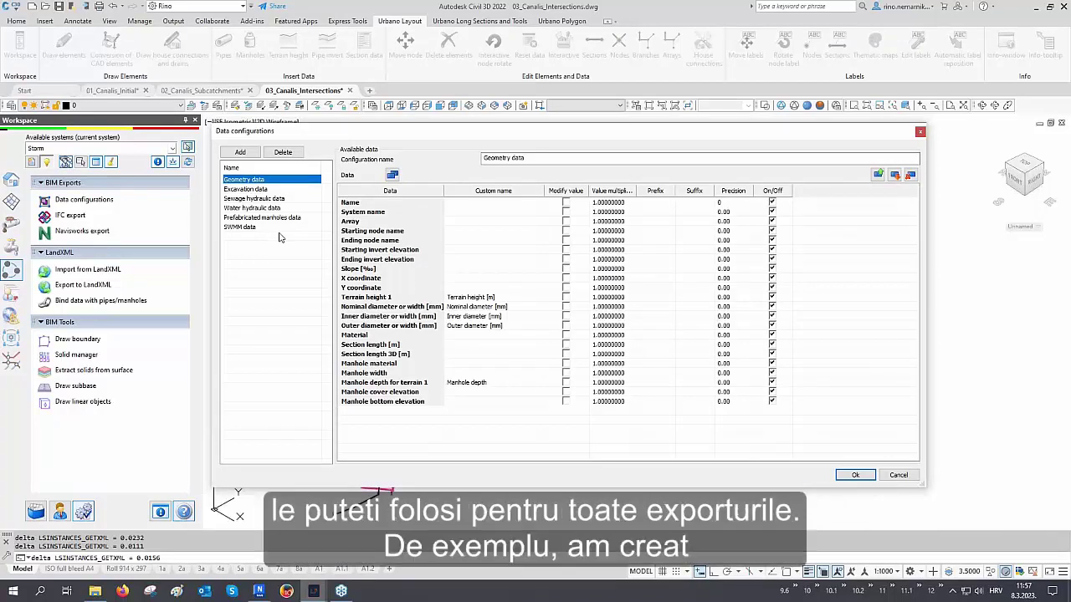
left_click(260, 190)
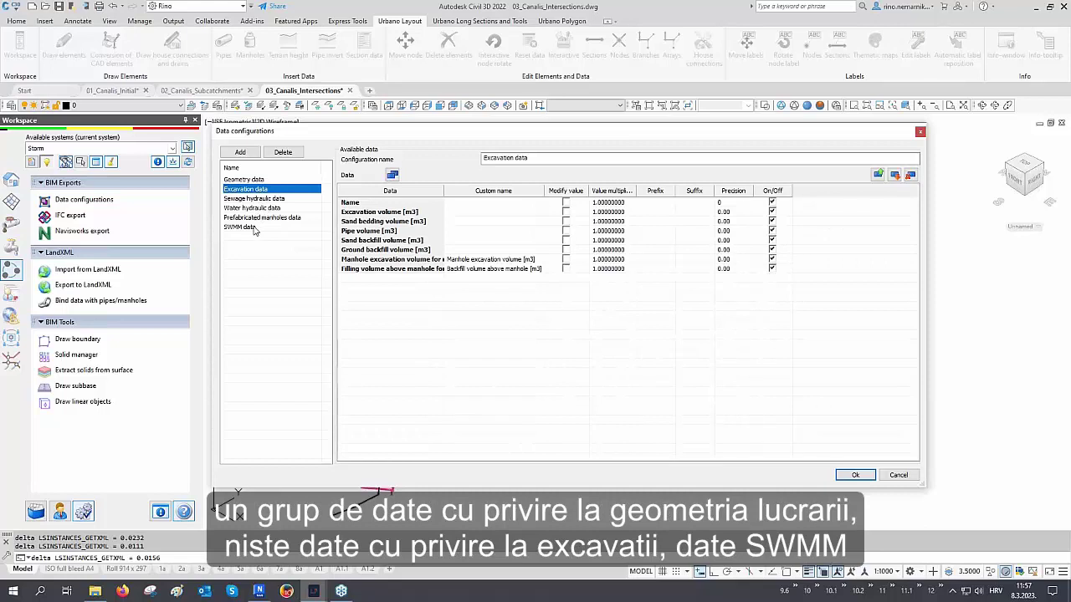
left_click(255, 229)
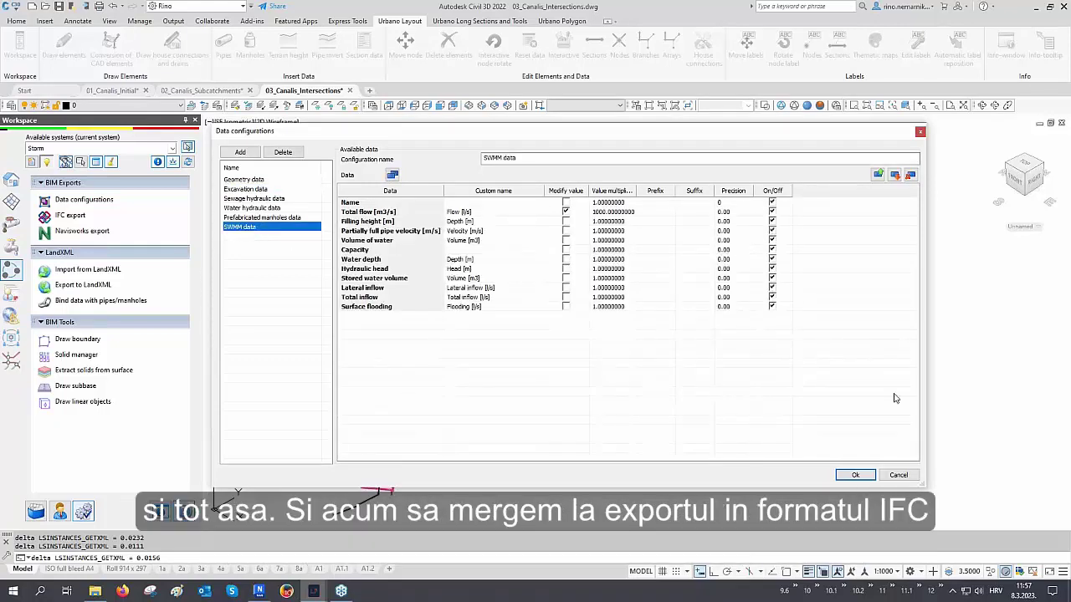
left_click(855, 474)
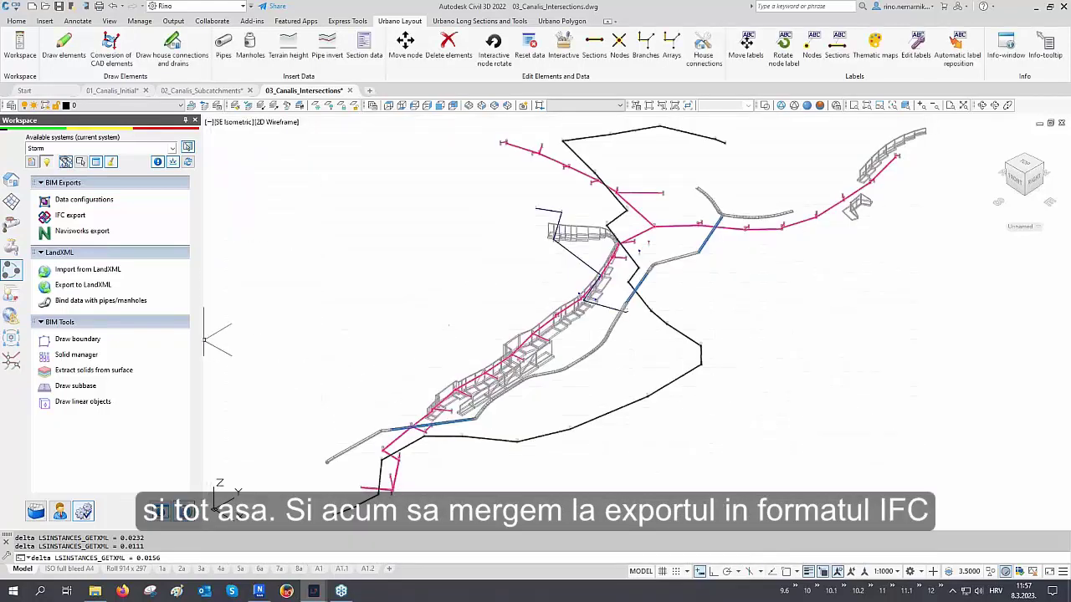
Step: Check the data groups assigned to Storm and Sanitary, and export all systems and terrains to the IFC file 01 Matulji.ifc
left_click(72, 217)
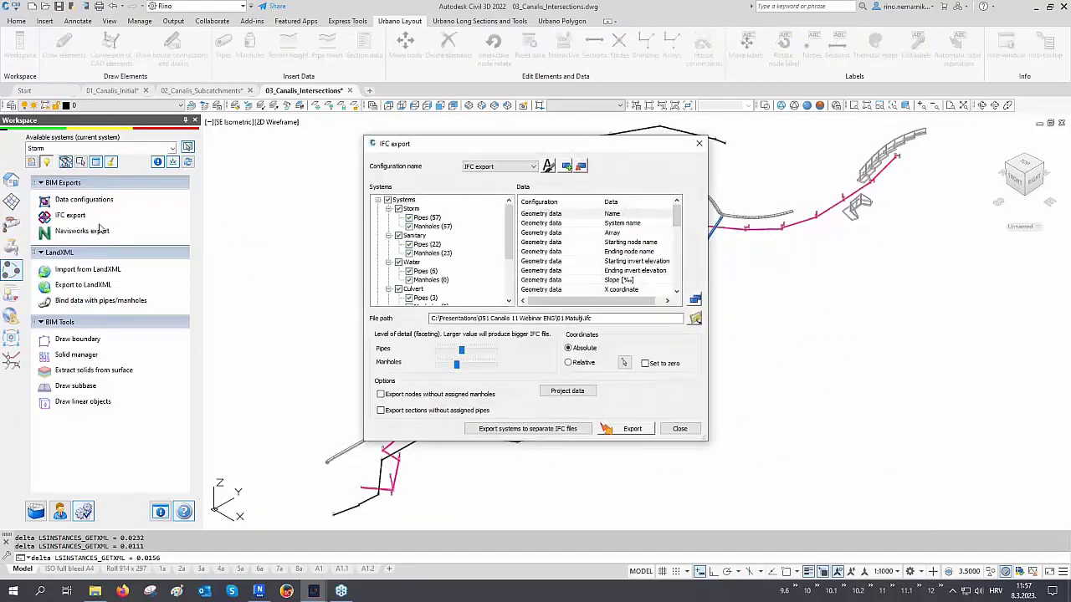
left_click_drag(711, 443, 964, 529)
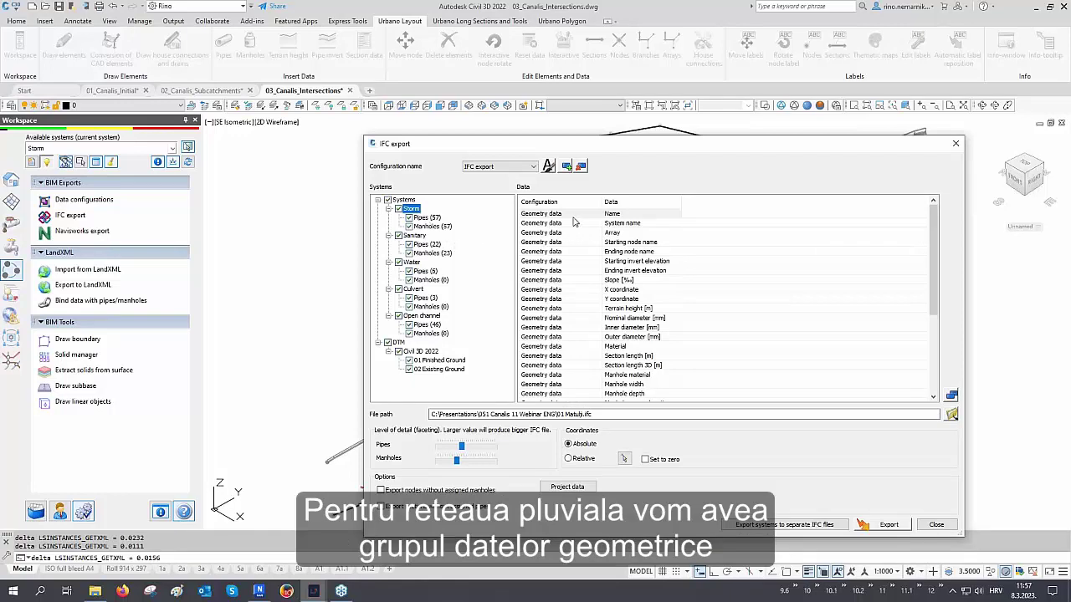
scroll(574, 222, "down", 5)
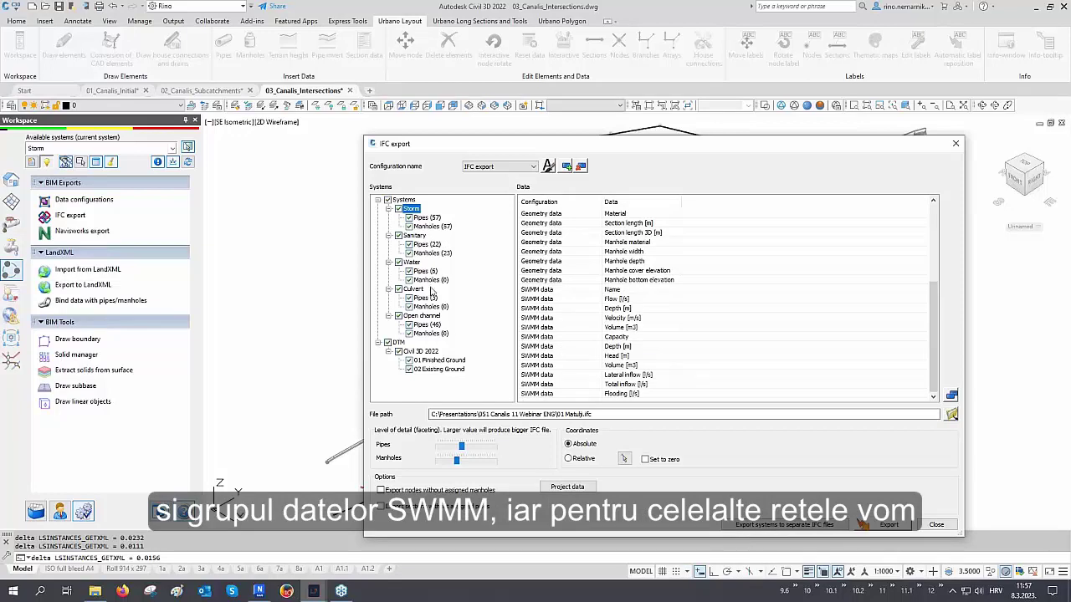
left_click(416, 236)
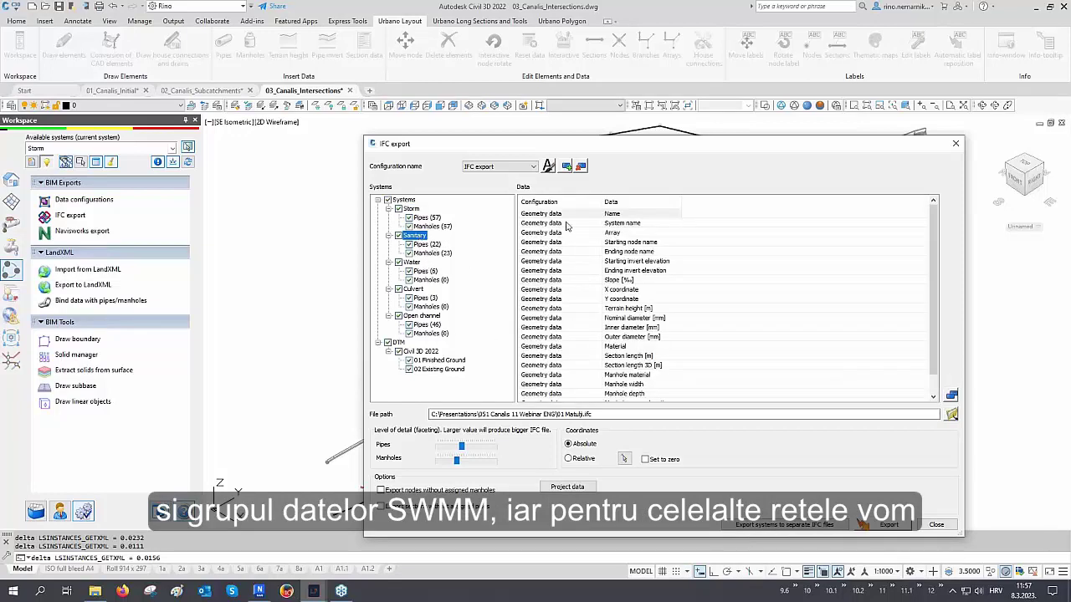
scroll(570, 259, "down", 1)
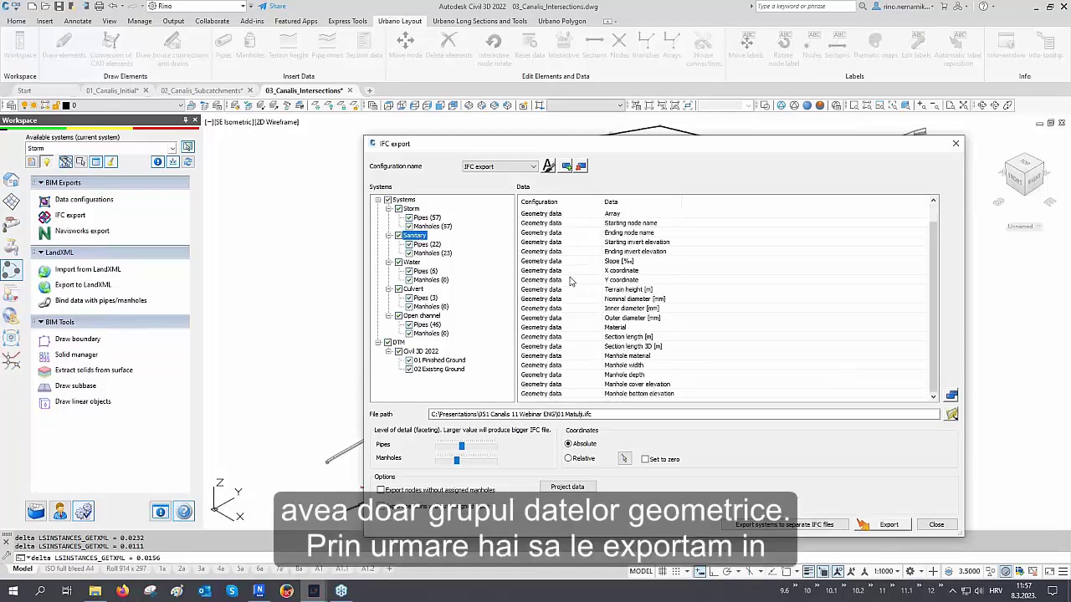
left_click(883, 525)
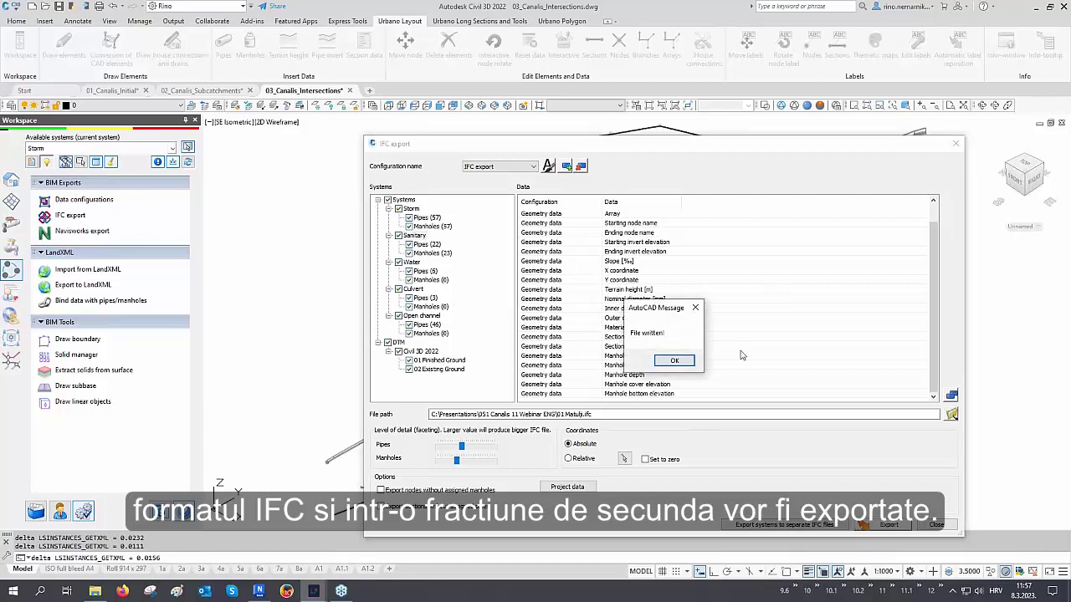
left_click(685, 361)
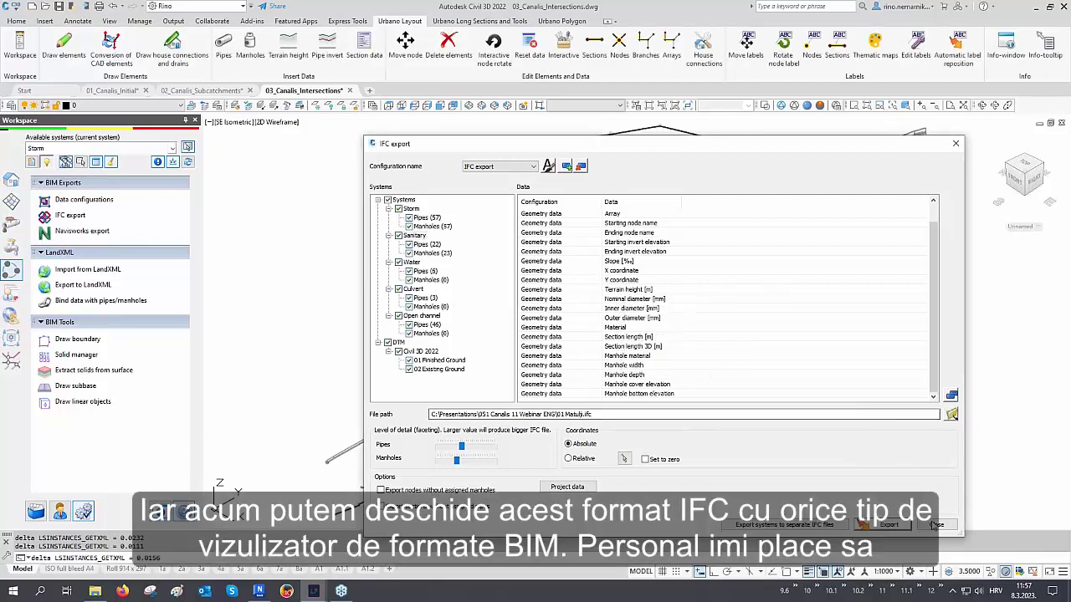
key("Escape")
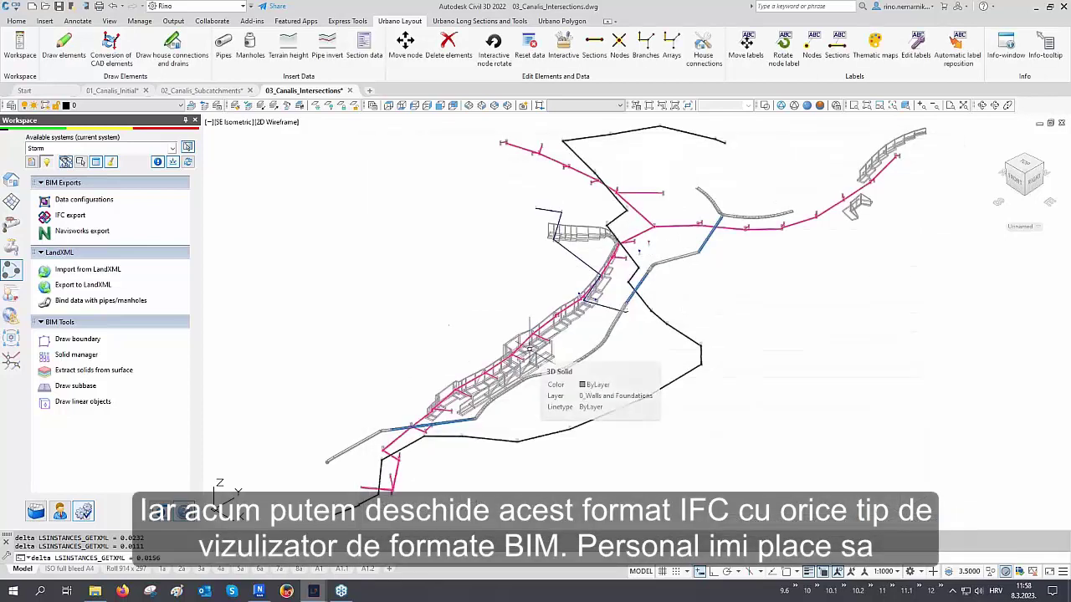
Step: Switch to Navisworks and examine the combined model around the roundabout and its retaining walls
left_click(260, 591)
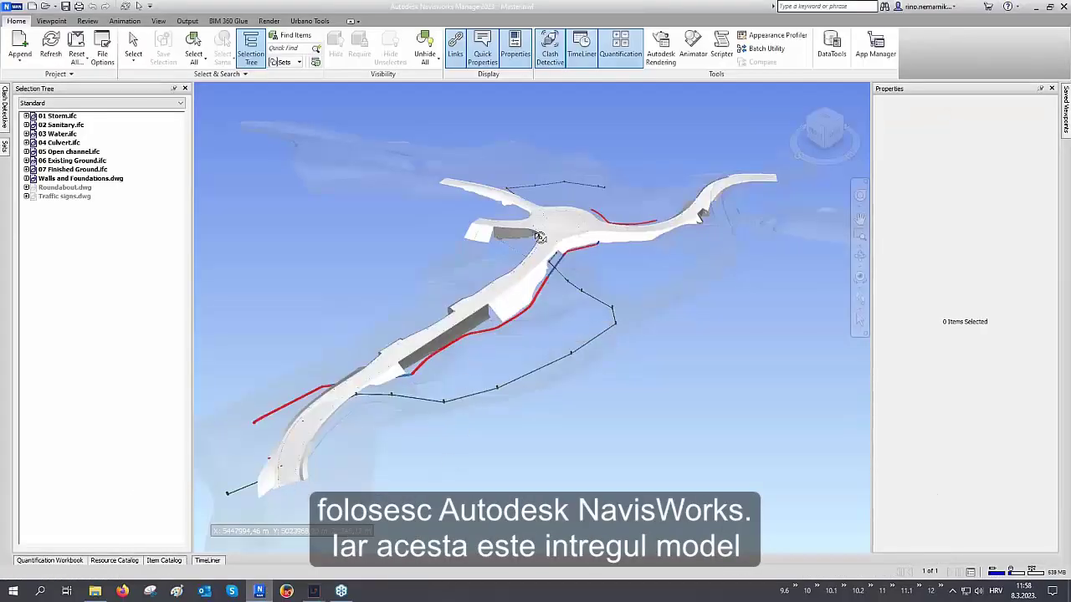
scroll(543, 225, "up", 5)
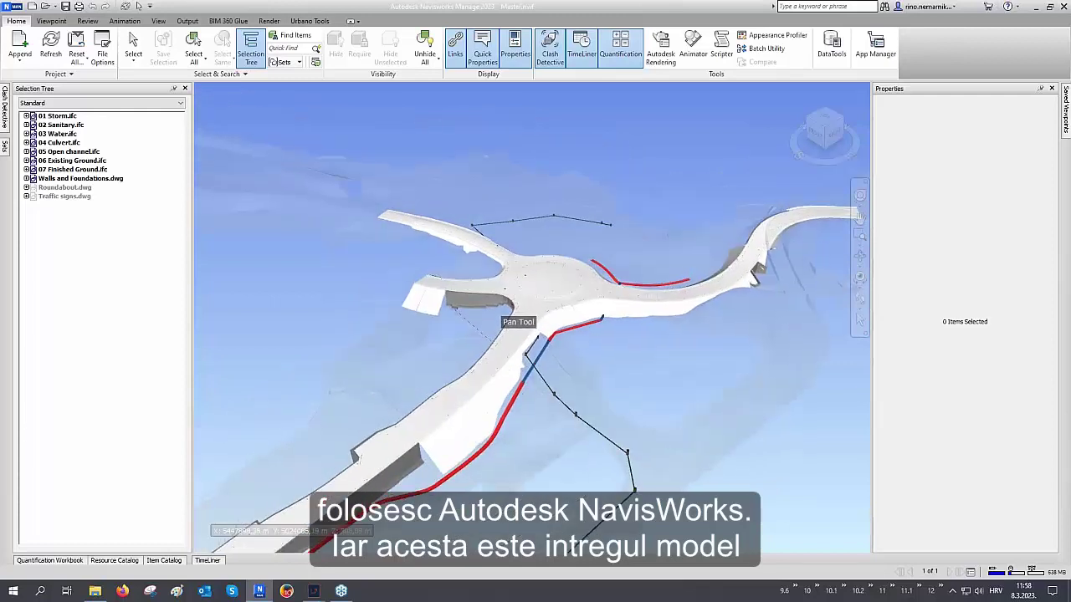
mouse_move(519, 289)
middle_mouse_down("shift")
mouse_move(562, 329)
mouse_move(689, 318)
mouse_move(747, 282)
mouse_move(706, 282)
mouse_move(708, 360)
mouse_move(399, 344)
middle_mouse_up("shift")
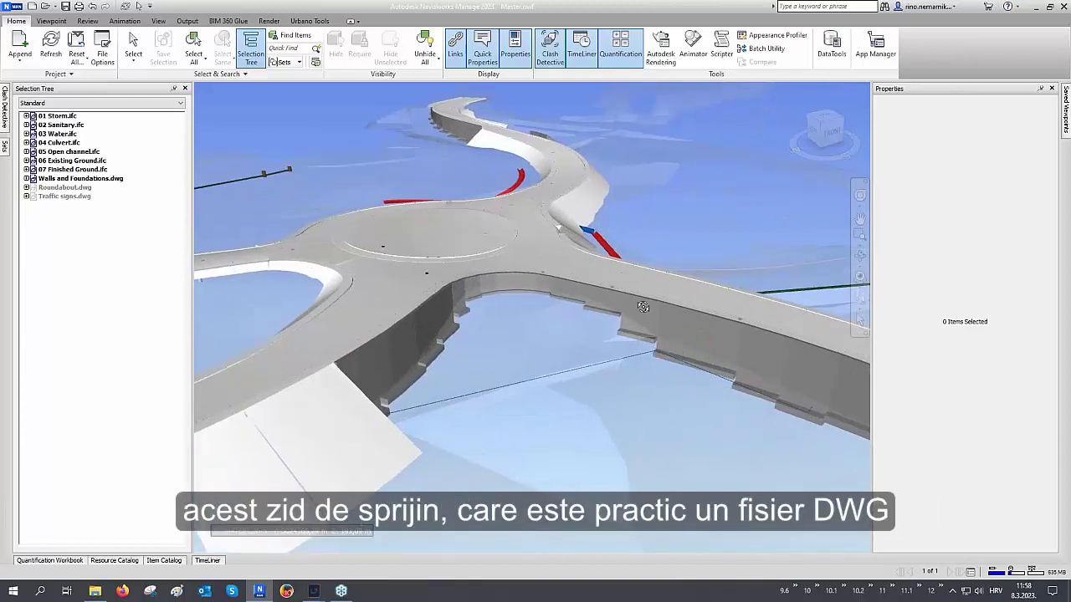
mouse_move(643, 307)
middle_mouse_down("shift")
mouse_move(627, 334)
mouse_move(519, 360)
mouse_move(444, 255)
mouse_move(400, 292)
mouse_move(578, 254)
mouse_move(577, 237)
mouse_move(488, 263)
mouse_move(641, 234)
middle_mouse_up("shift")
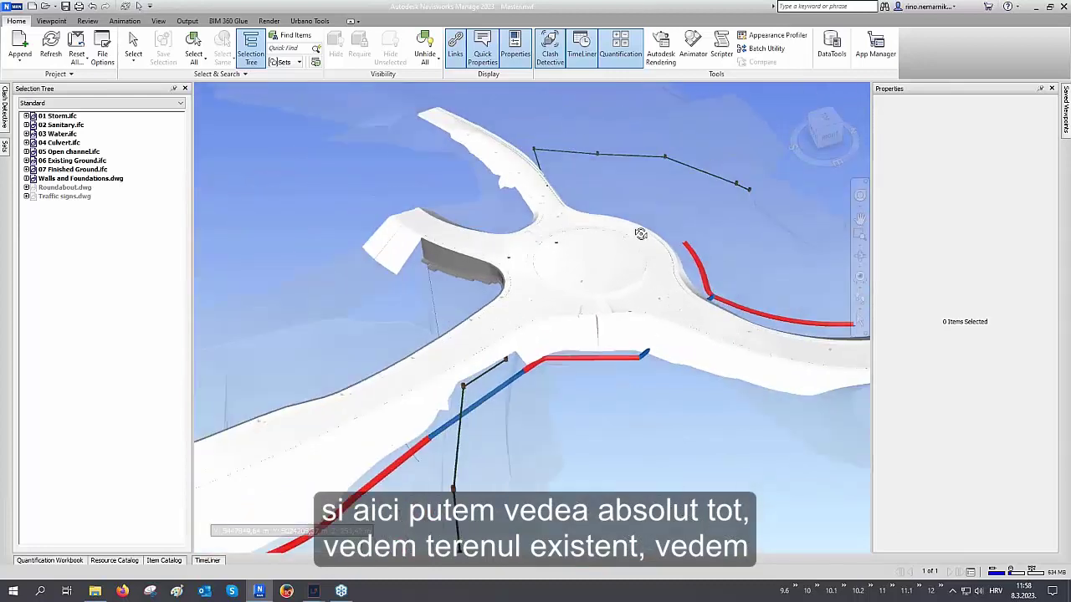
Step: Hide the 01 Finished Ground surface to expose the pipe networks below the road
right_click(654, 209)
key("Escape")
key("Escape")
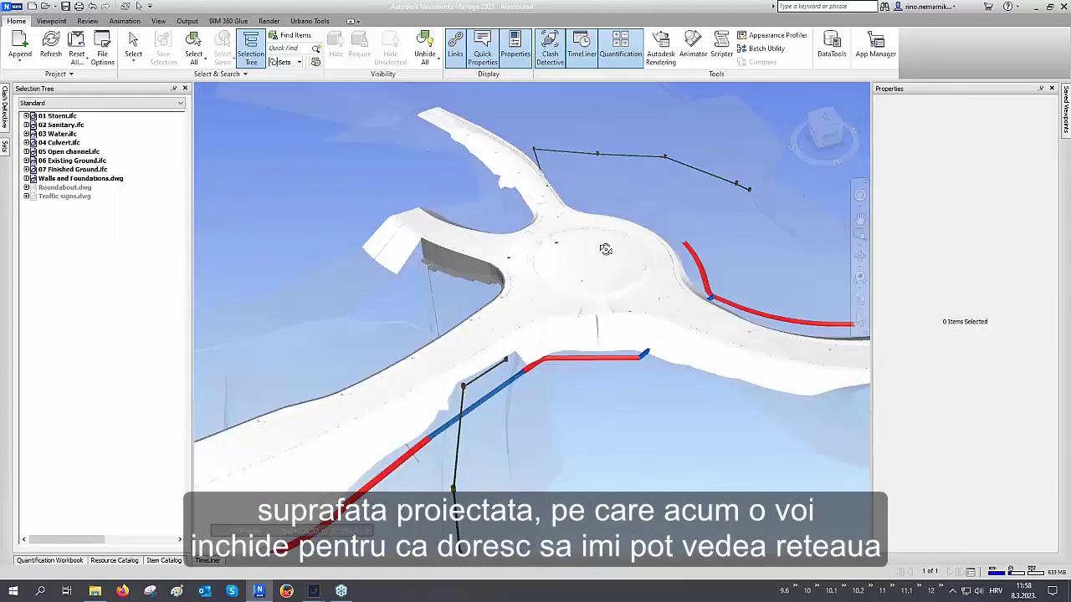
right_click(597, 255)
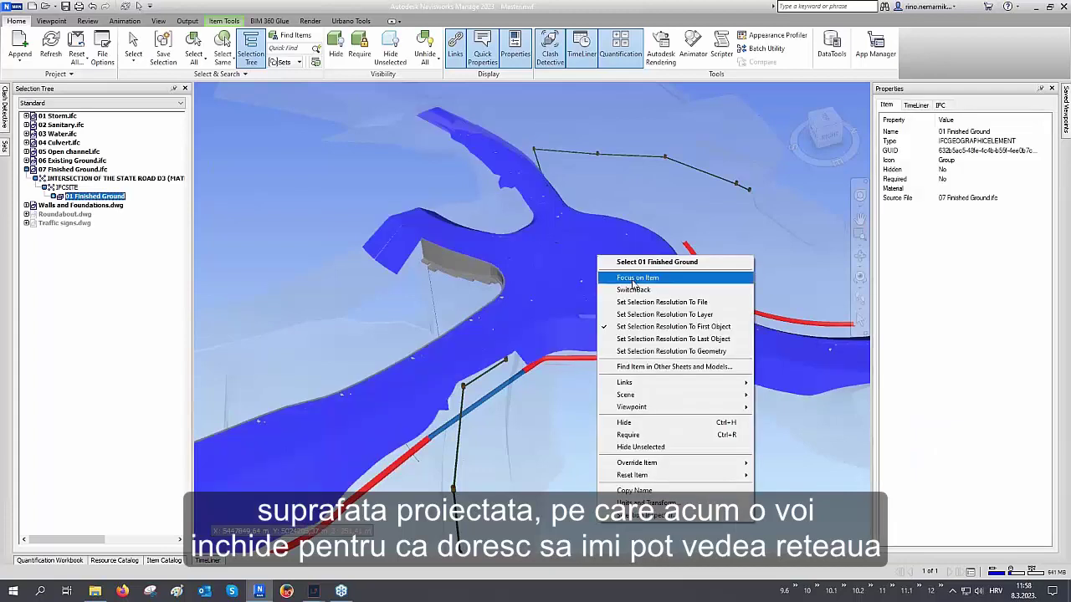
left_click(633, 421)
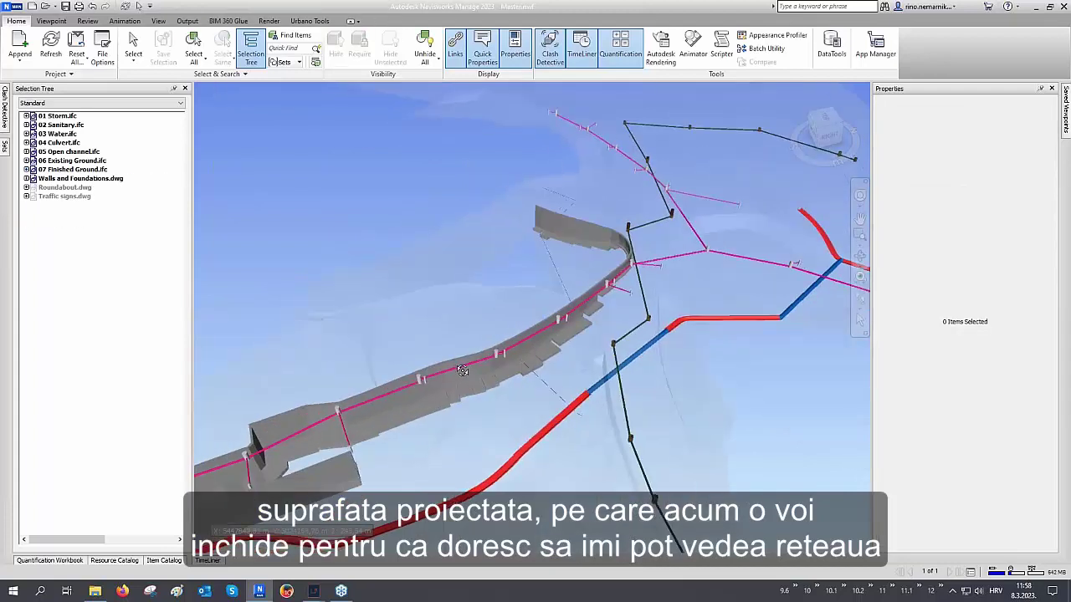
Step: Select Storm pipe 17a-18a along the retaining wall and check its Geometry data and SWMM data properties
scroll(461, 373, "up", 5)
scroll(461, 373, "up", 2)
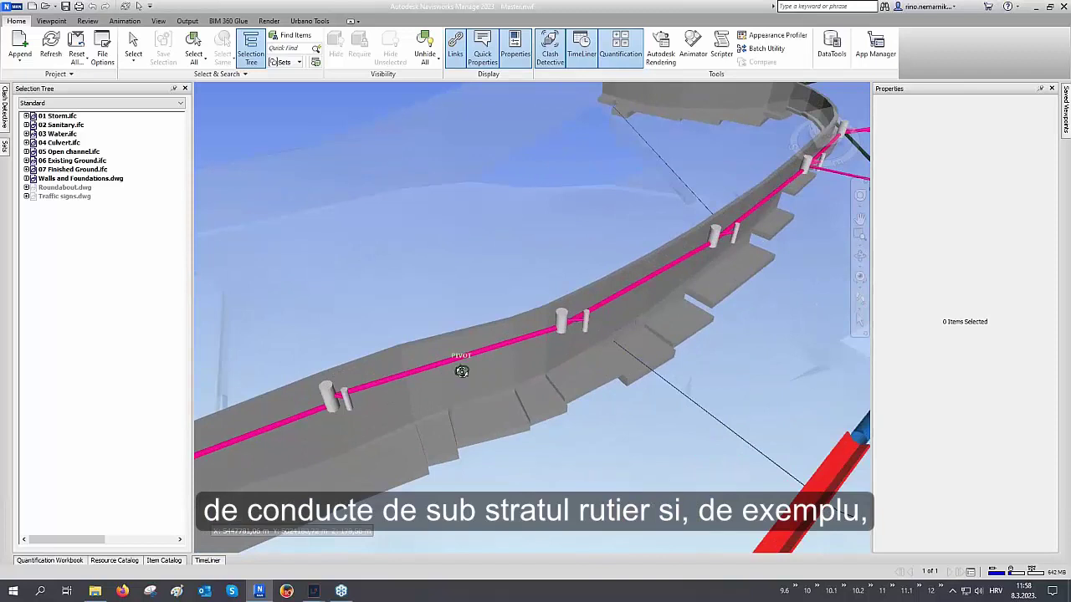
middle_click_drag(461, 371, 486, 341, "shift")
scroll(424, 364, "up", 3)
middle_click_drag(423, 364, 467, 321)
left_click(467, 321)
right_click(469, 316)
left_click(487, 319)
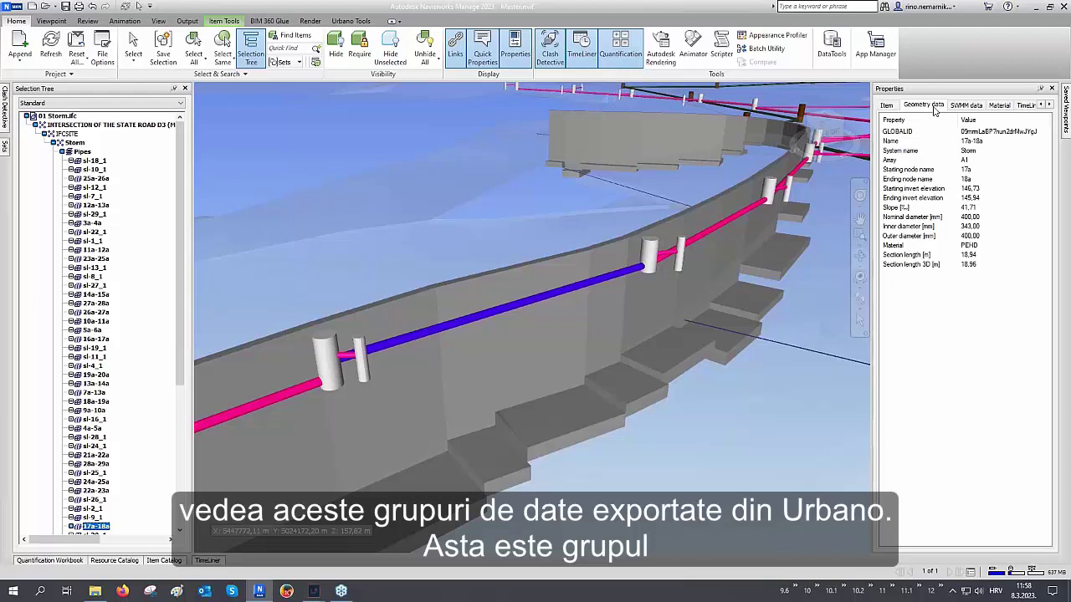
left_click(967, 106)
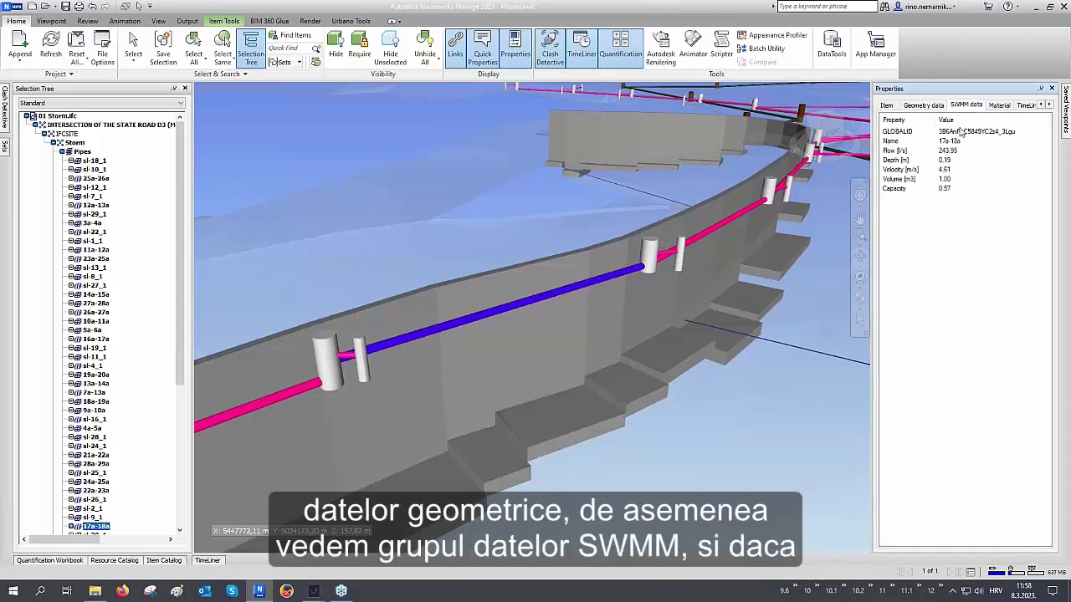
Step: Select Storm manhole 17a, check its SWMM data properties, and clear the selection
scroll(454, 338, "up", 3)
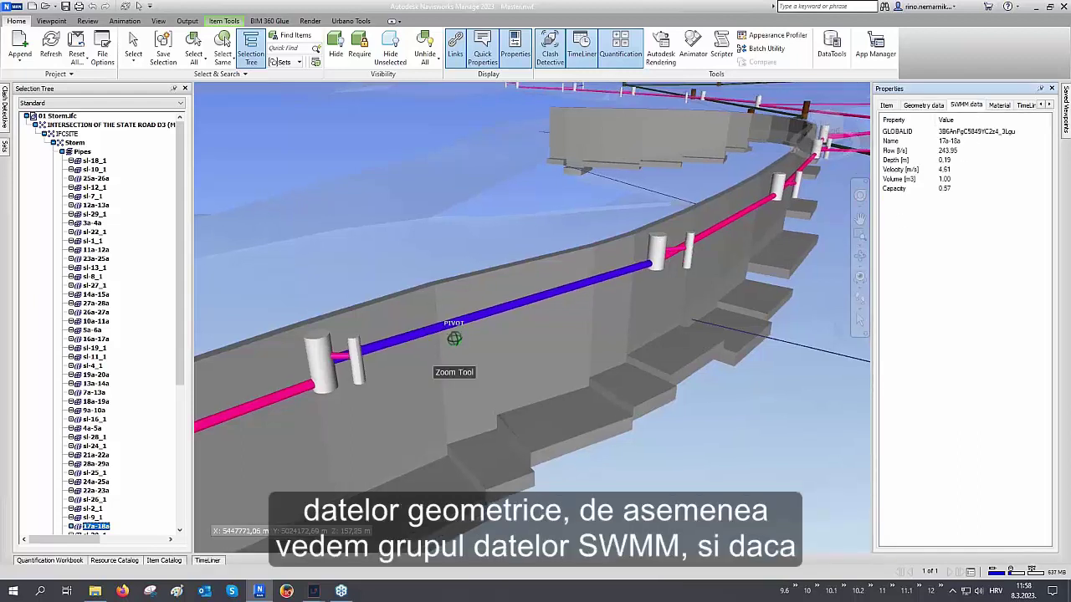
right_click(683, 236)
left_click(718, 242)
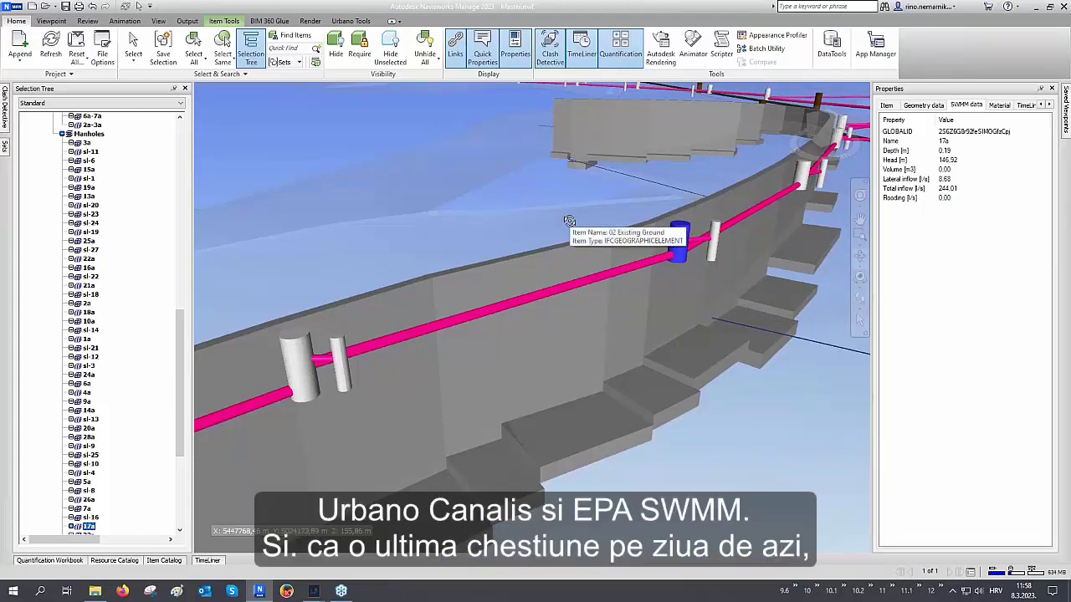
key("Escape")
Step: Make the hidden Roundabout.dwg road model visible again above the pipe networks and clear the selection
left_click_drag(569, 262, 607, 294)
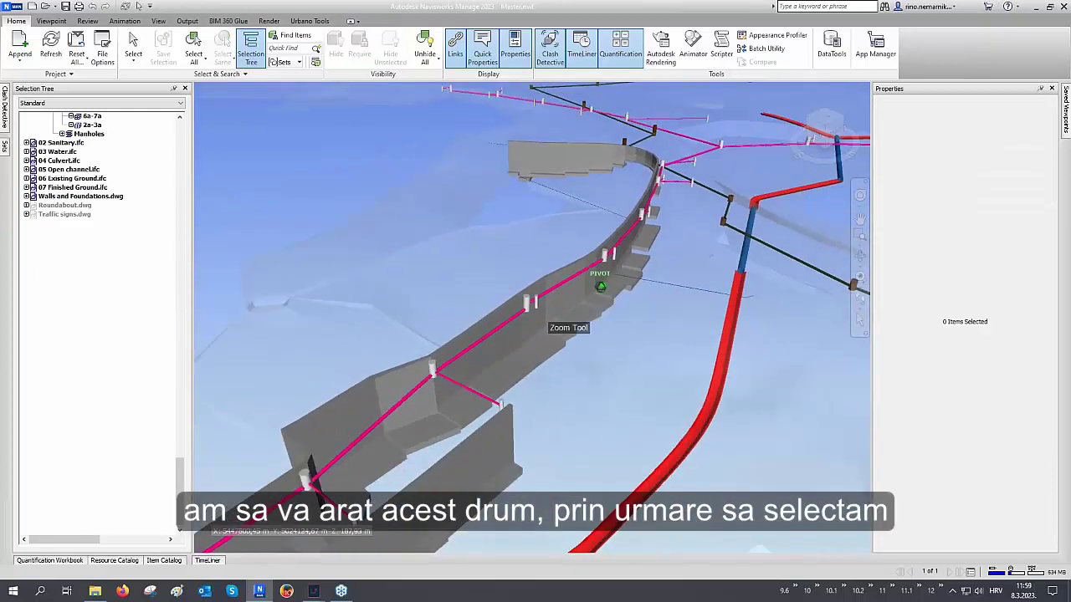
left_click(67, 205)
scroll(72, 214, "up", 7)
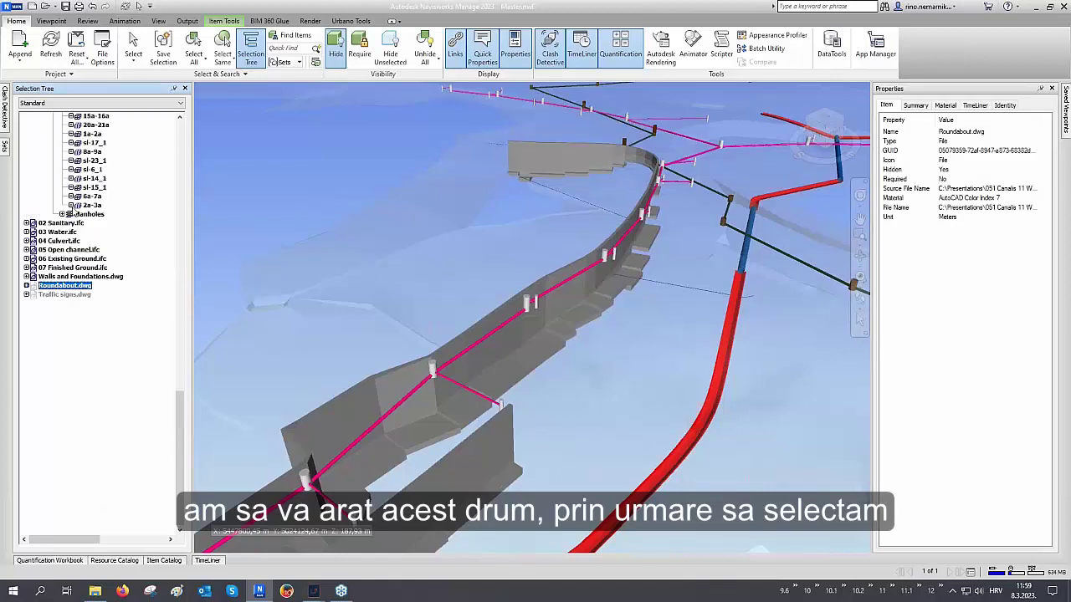
scroll(72, 215, "up", 2)
right_click(64, 447)
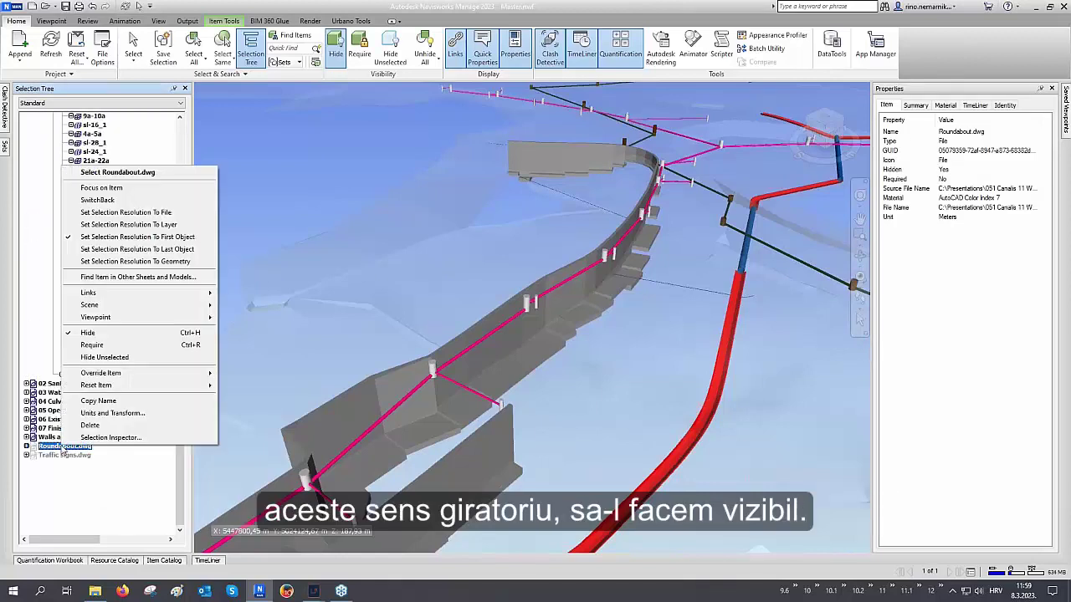
left_click(113, 333)
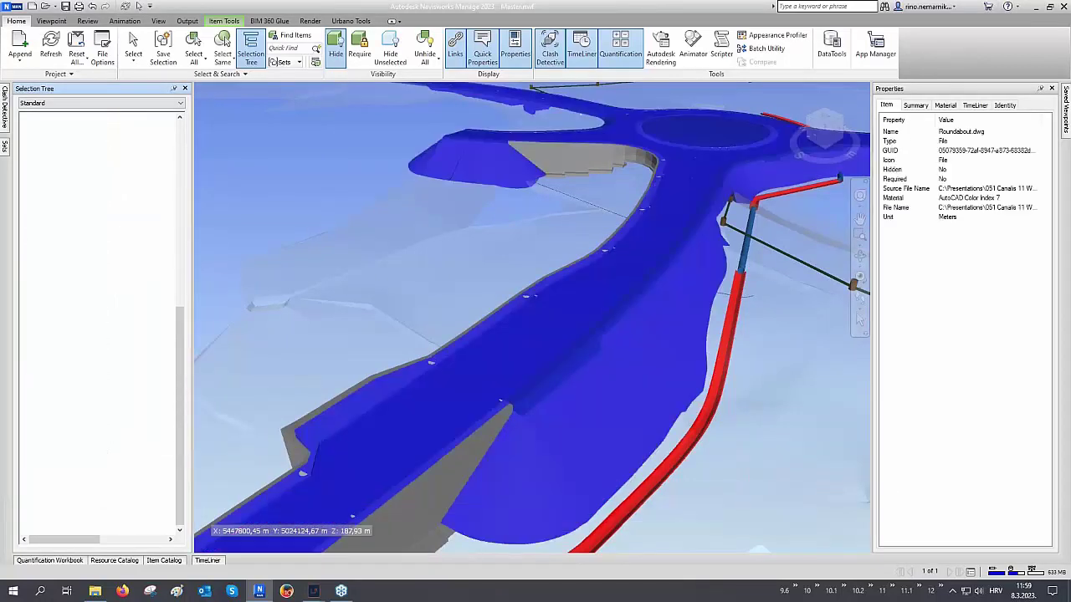
key("Escape")
Step: Examine the aggregated model around the roundabout, including its roads, slopes, retaining walls, terrain and surrounding utility networks
scroll(502, 348, "down", 2)
middle_click_drag(632, 277, 525, 353)
scroll(524, 354, "down", 2)
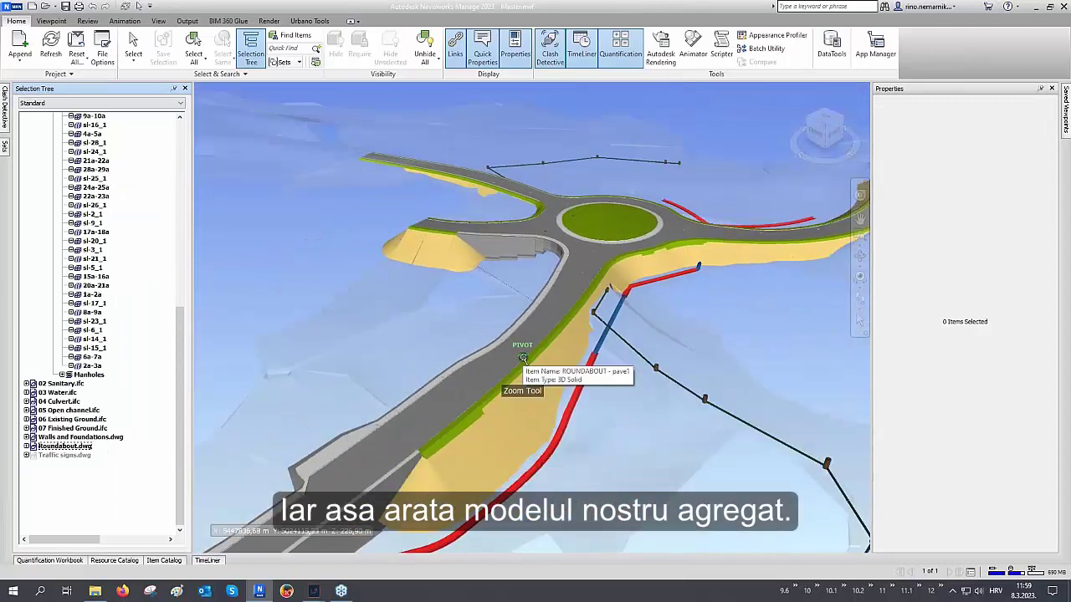
scroll(564, 303, "up", 3)
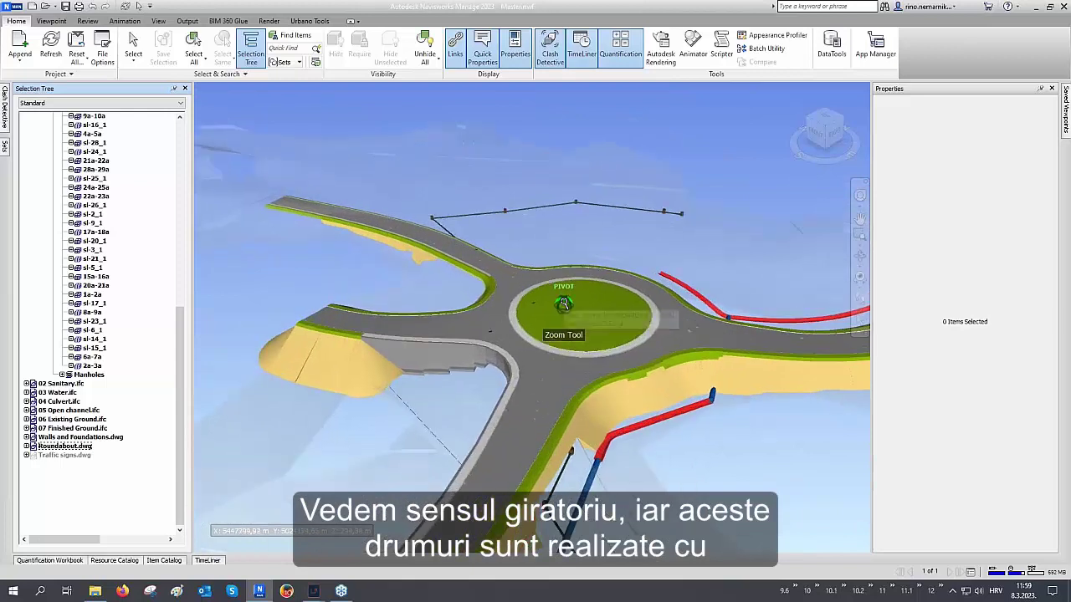
middle_click_drag(564, 303, 542, 284, "shift")
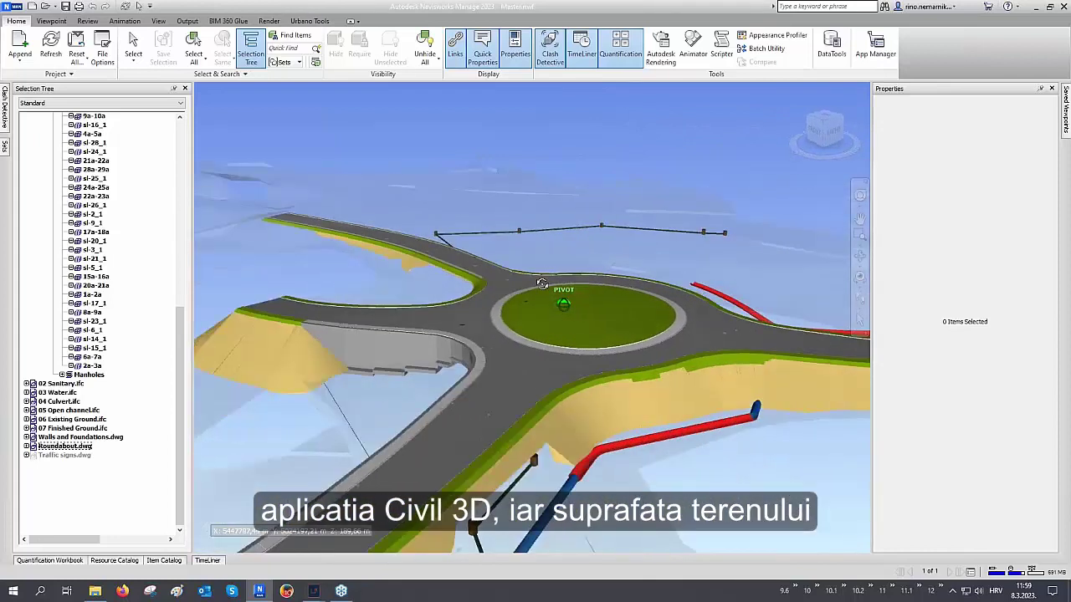
scroll(616, 244, "down", 4)
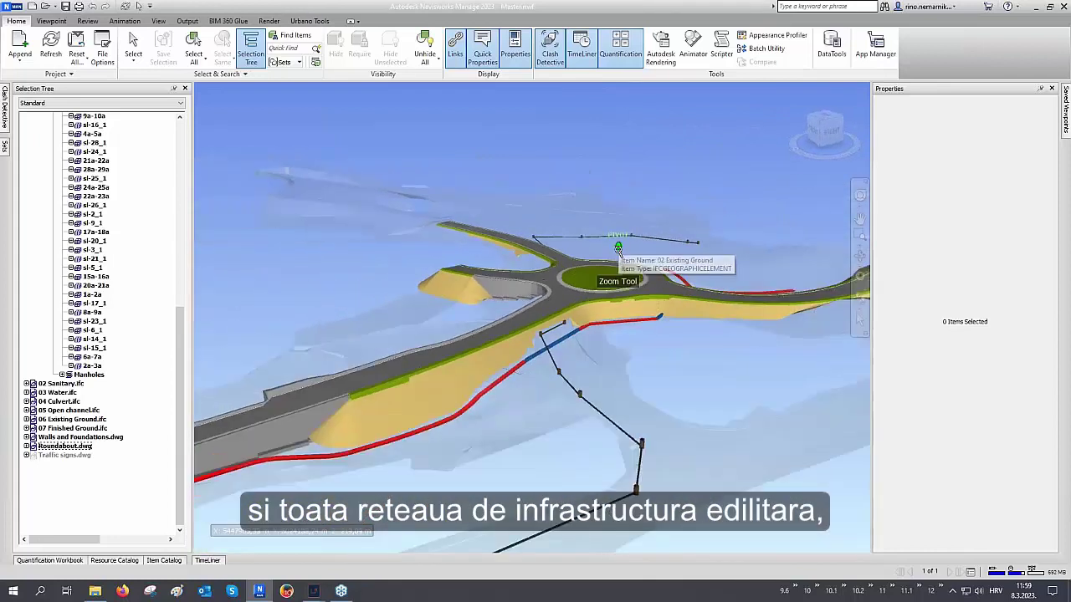
mouse_move(567, 323)
middle_mouse_down("shift")
mouse_move(616, 325)
mouse_move(676, 382)
mouse_move(698, 275)
mouse_move(645, 324)
mouse_move(570, 324)
middle_mouse_up("shift")
scroll(609, 325, "down", 2)
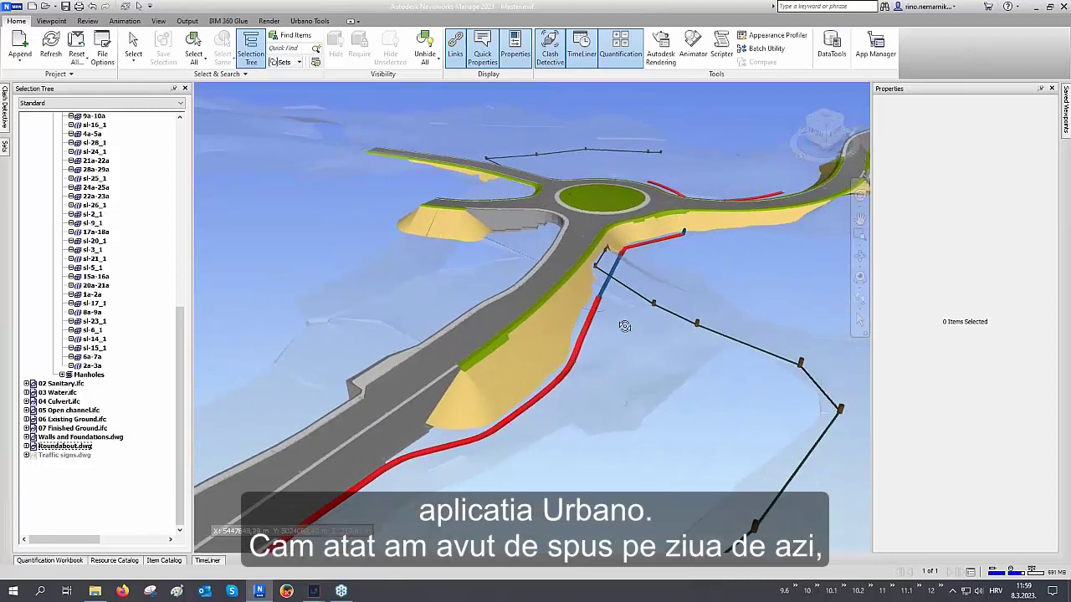